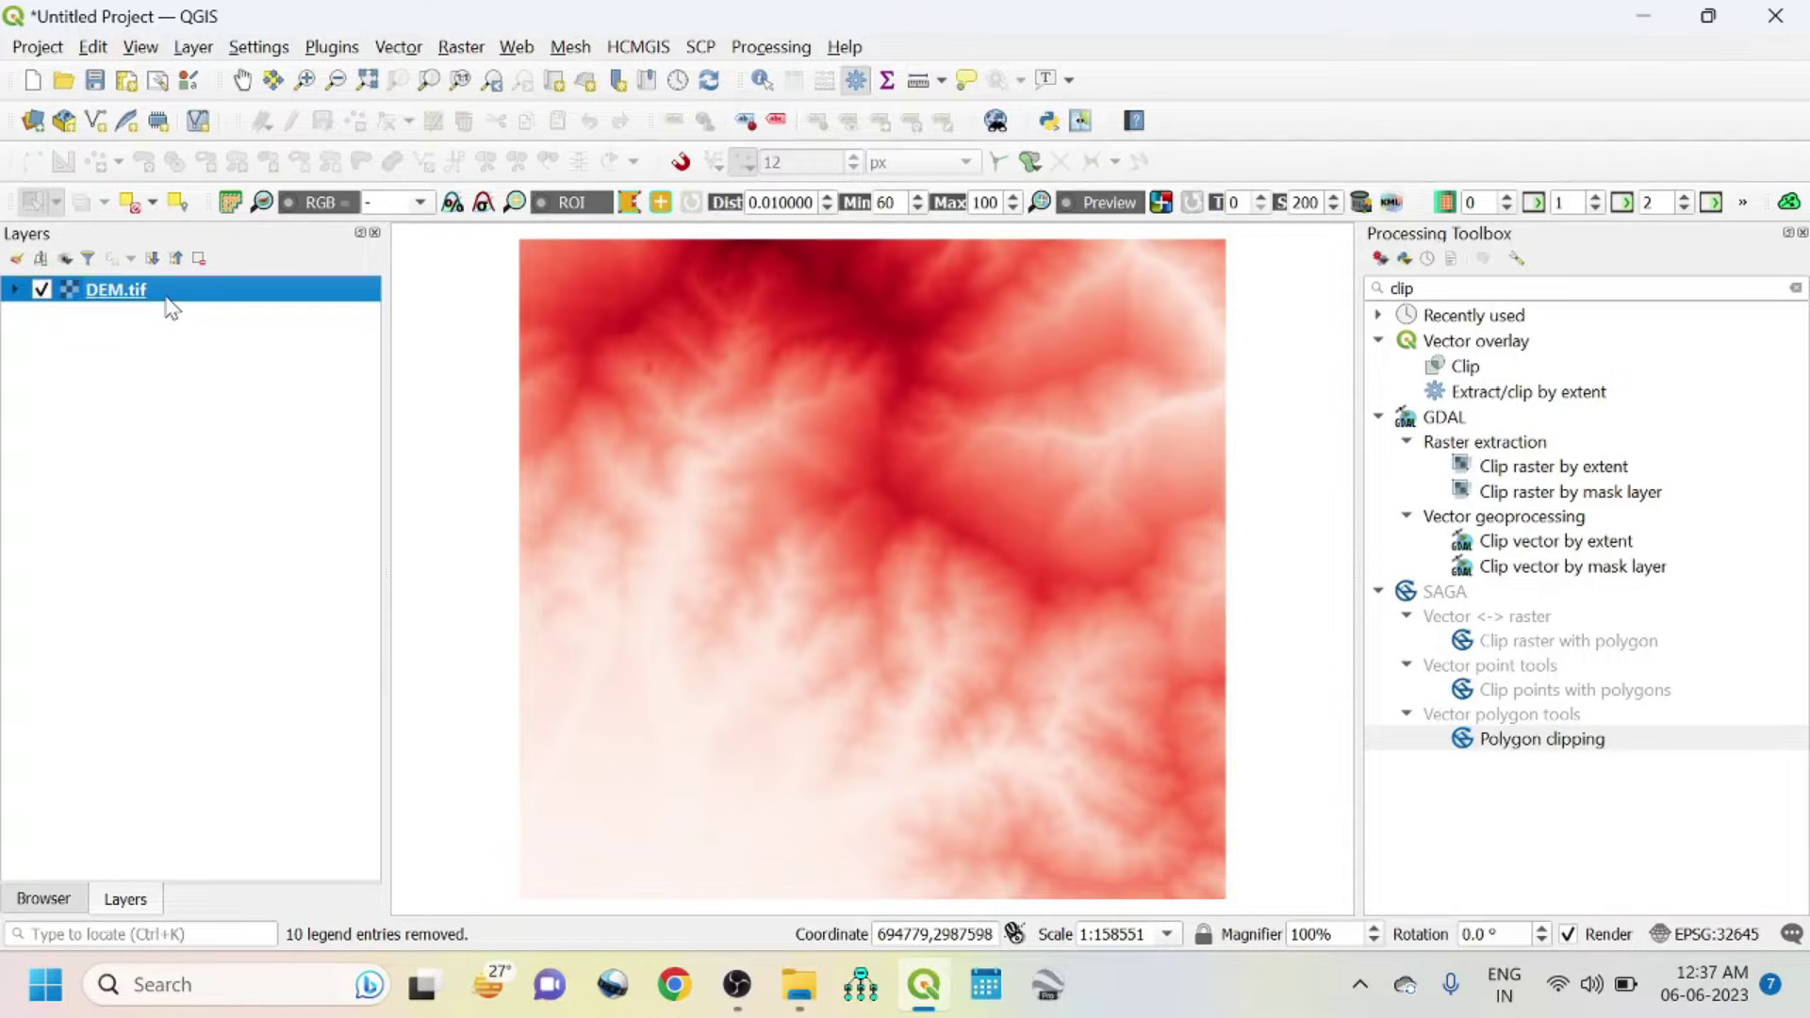
- Check the assigned coordinate reference system in the source properties of the DEM.tif layer
right_click(116, 291)
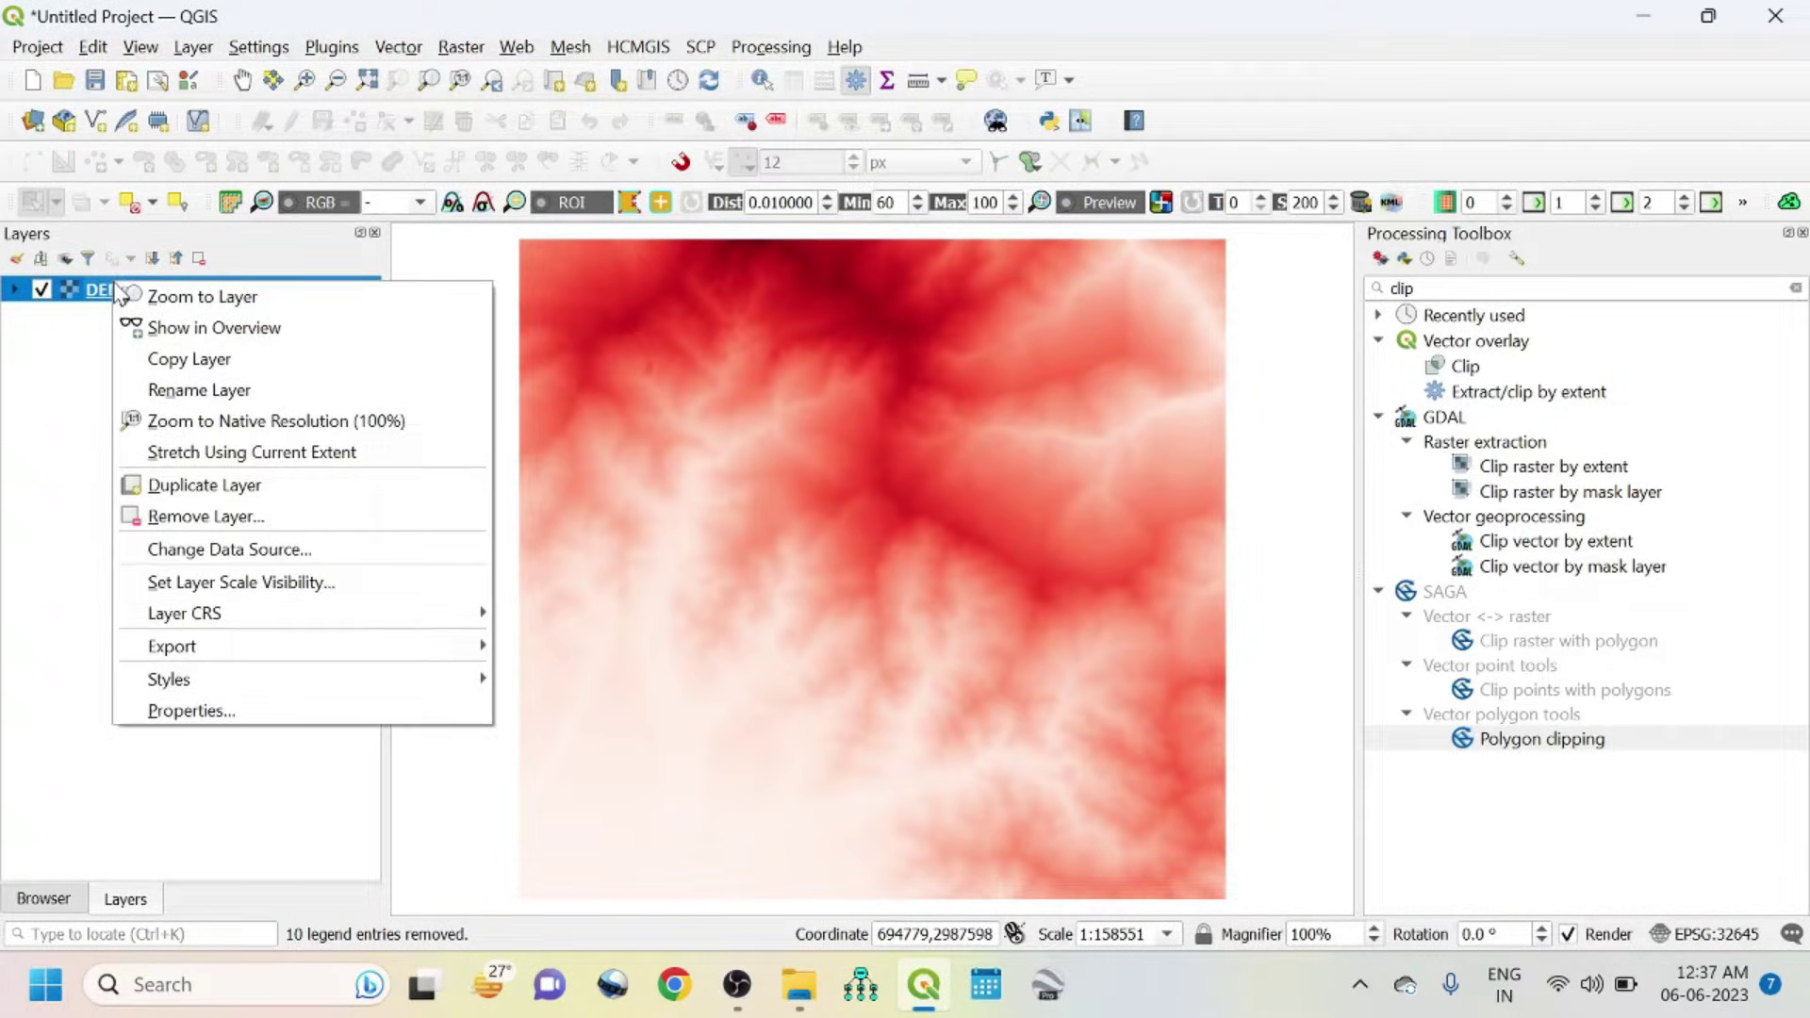
click(193, 712)
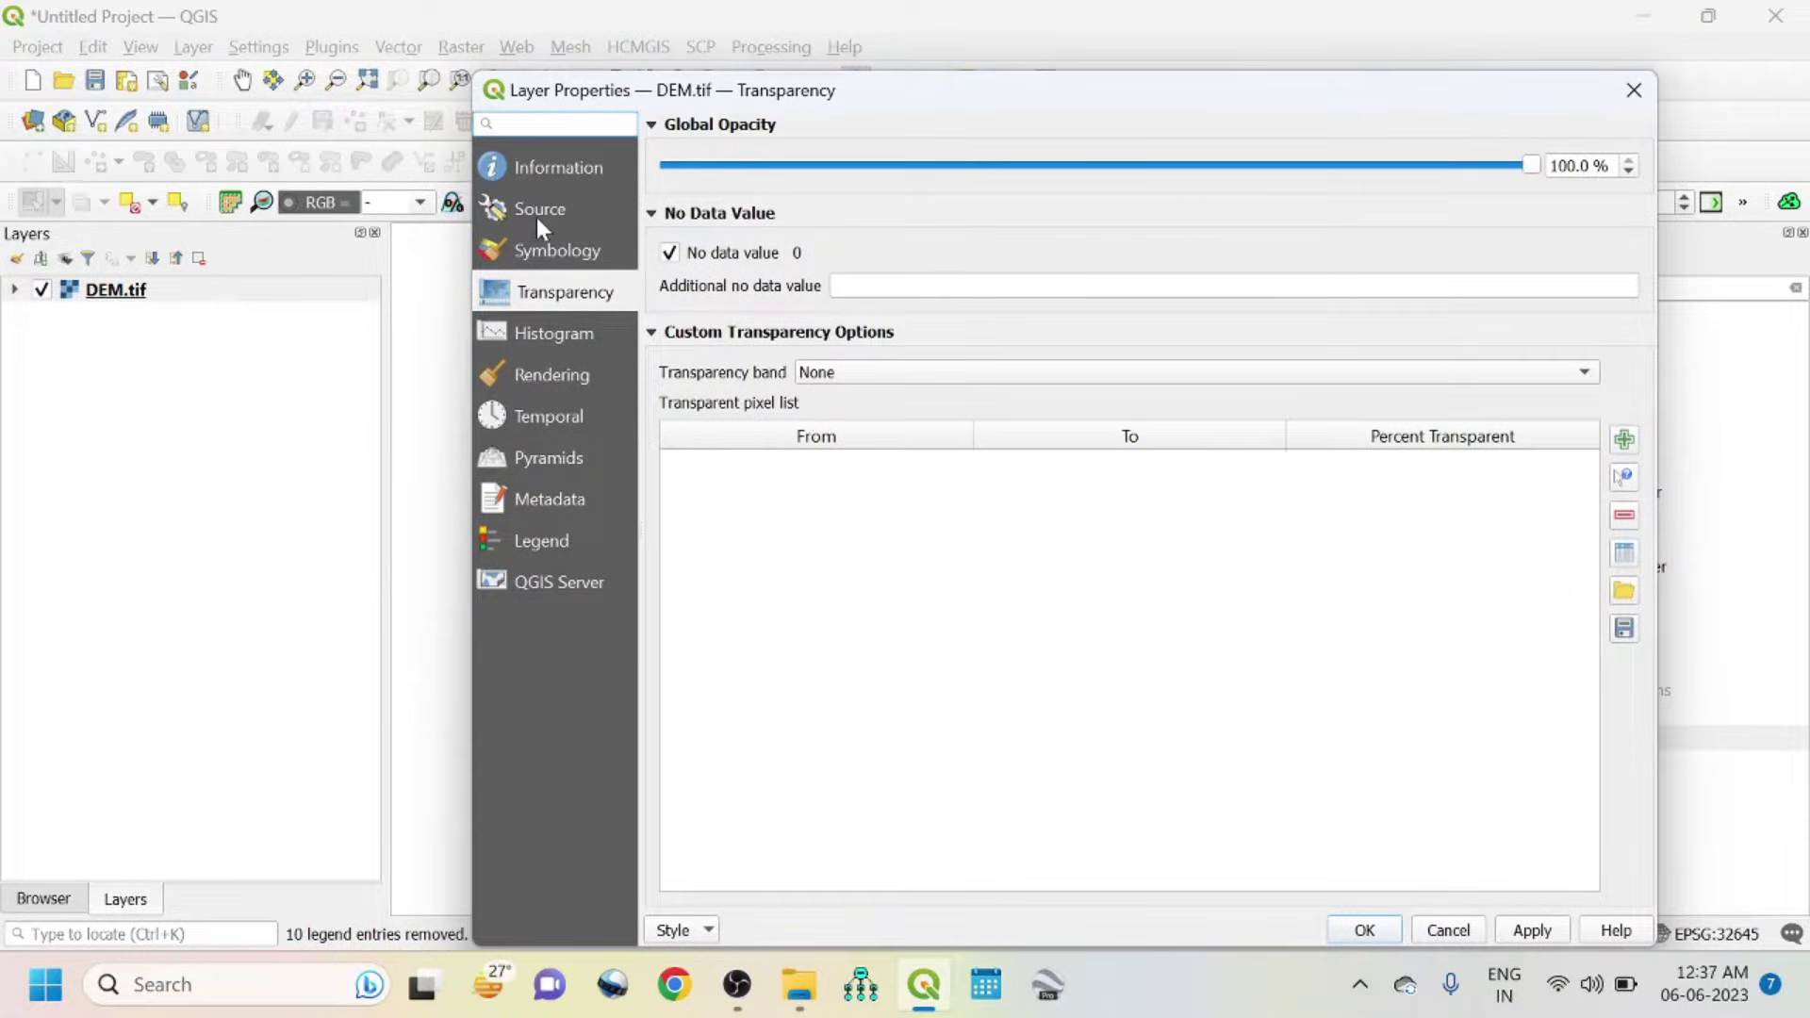
click(539, 212)
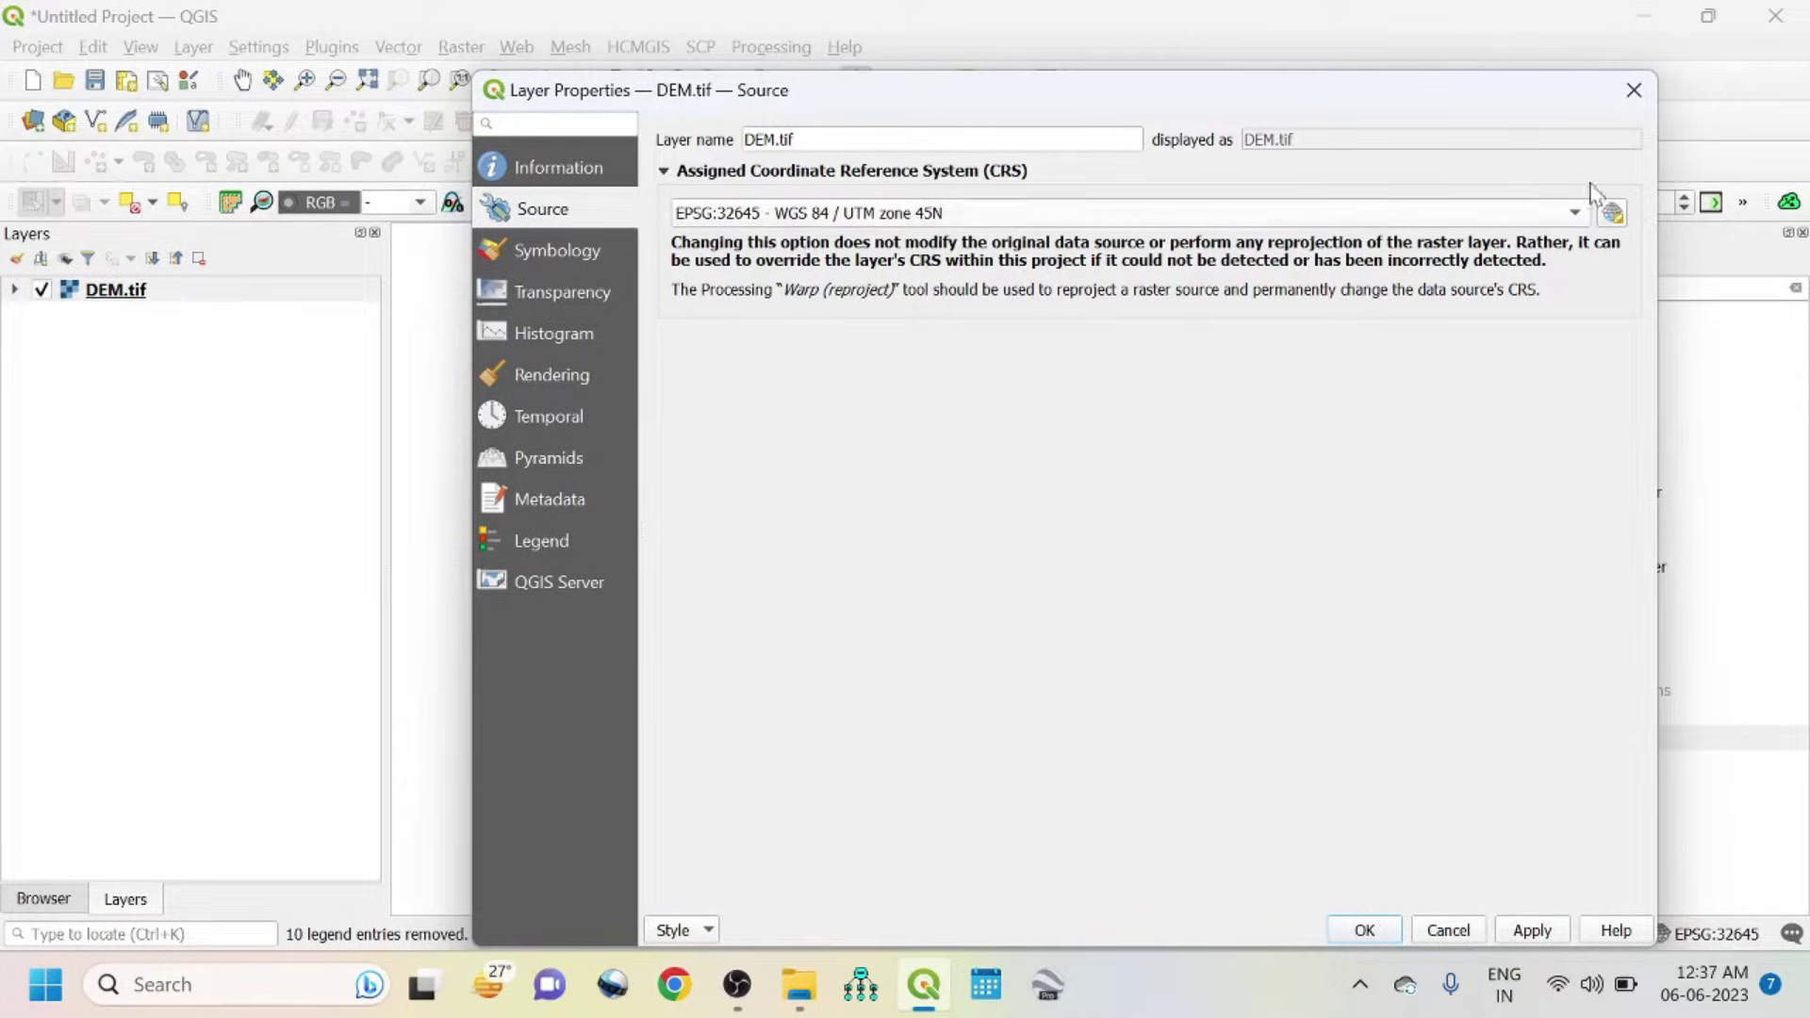
click(1647, 104)
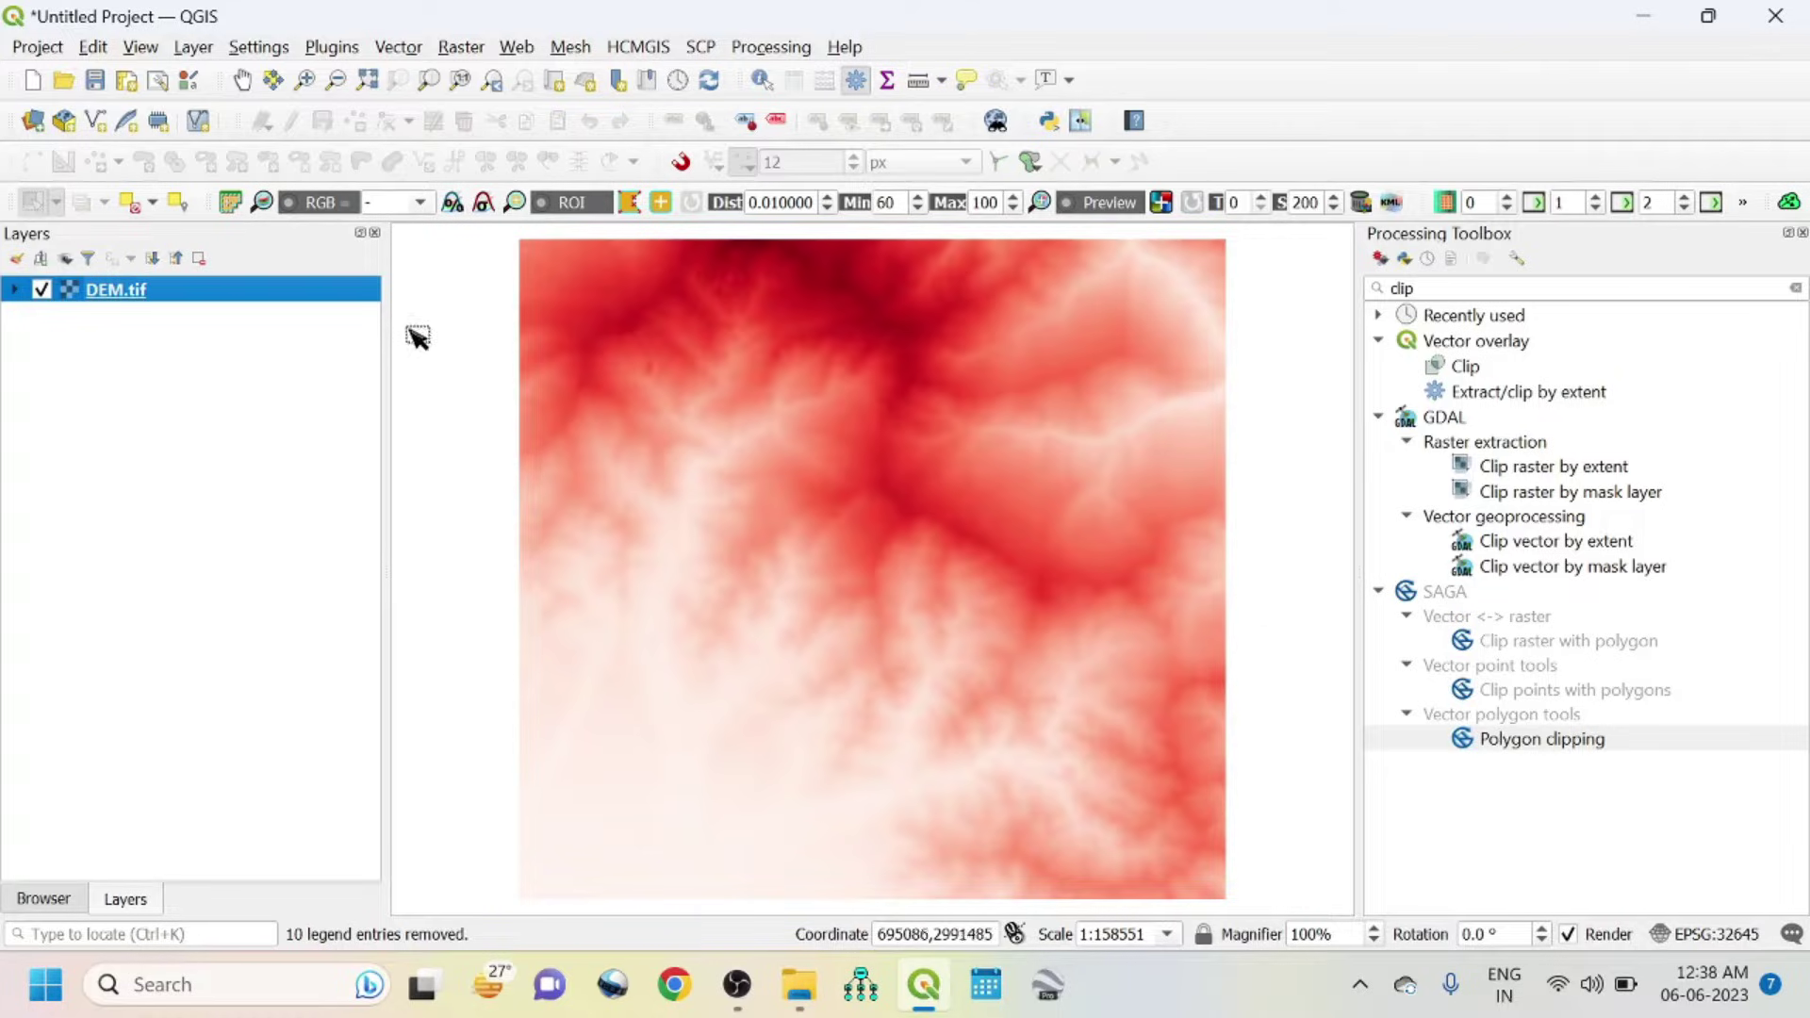
- Examine the target CRS choices in the Warp (Reproject) tool for DEM.tif without running it
click(461, 47)
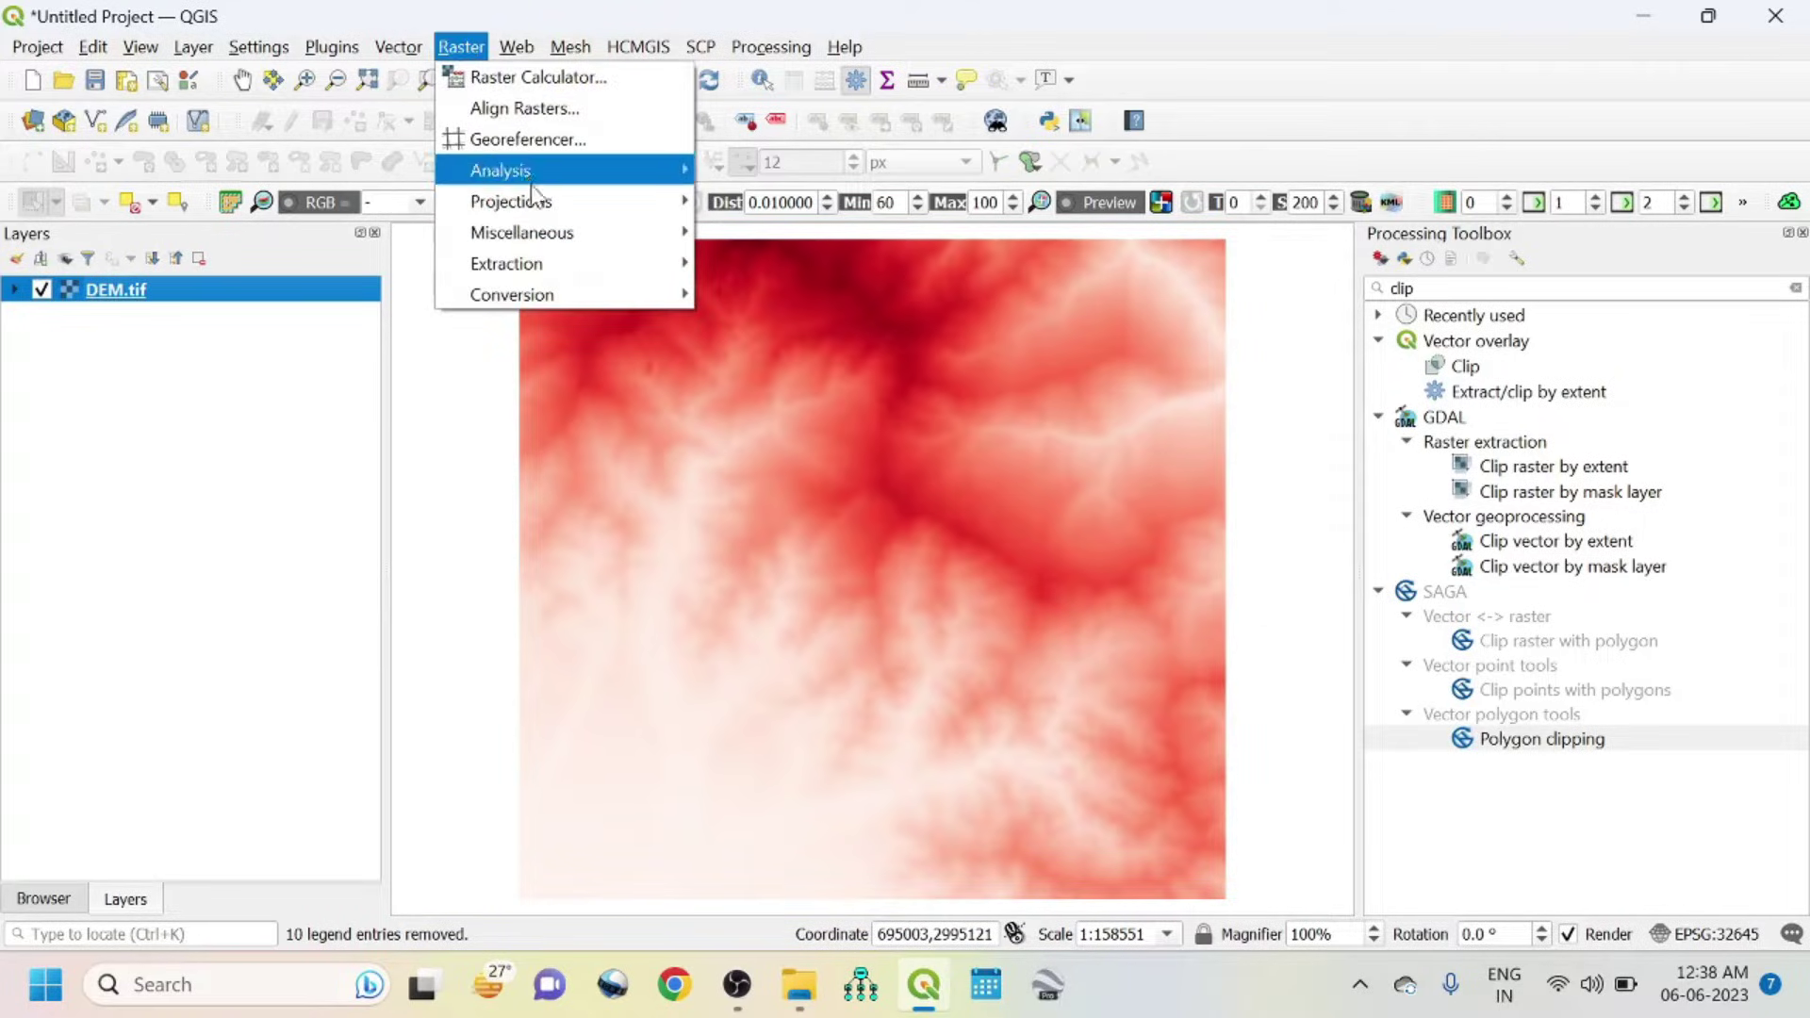
mouse_move(545, 207)
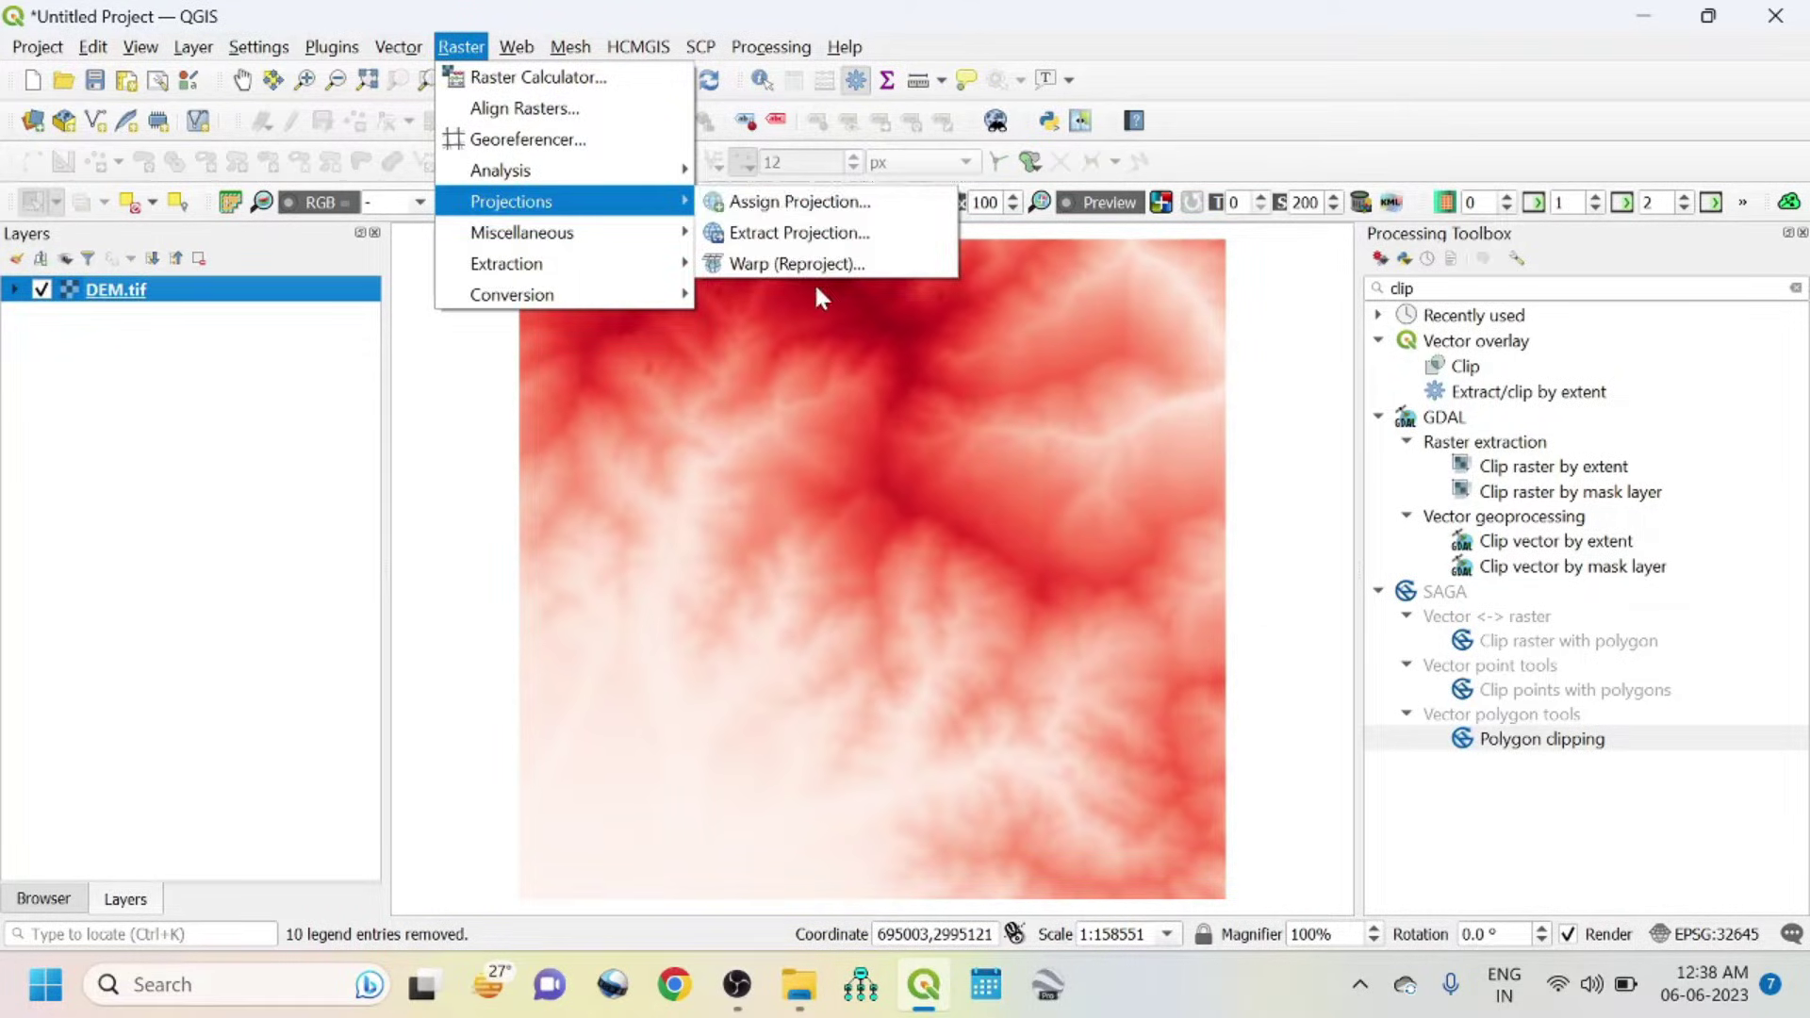
click(792, 264)
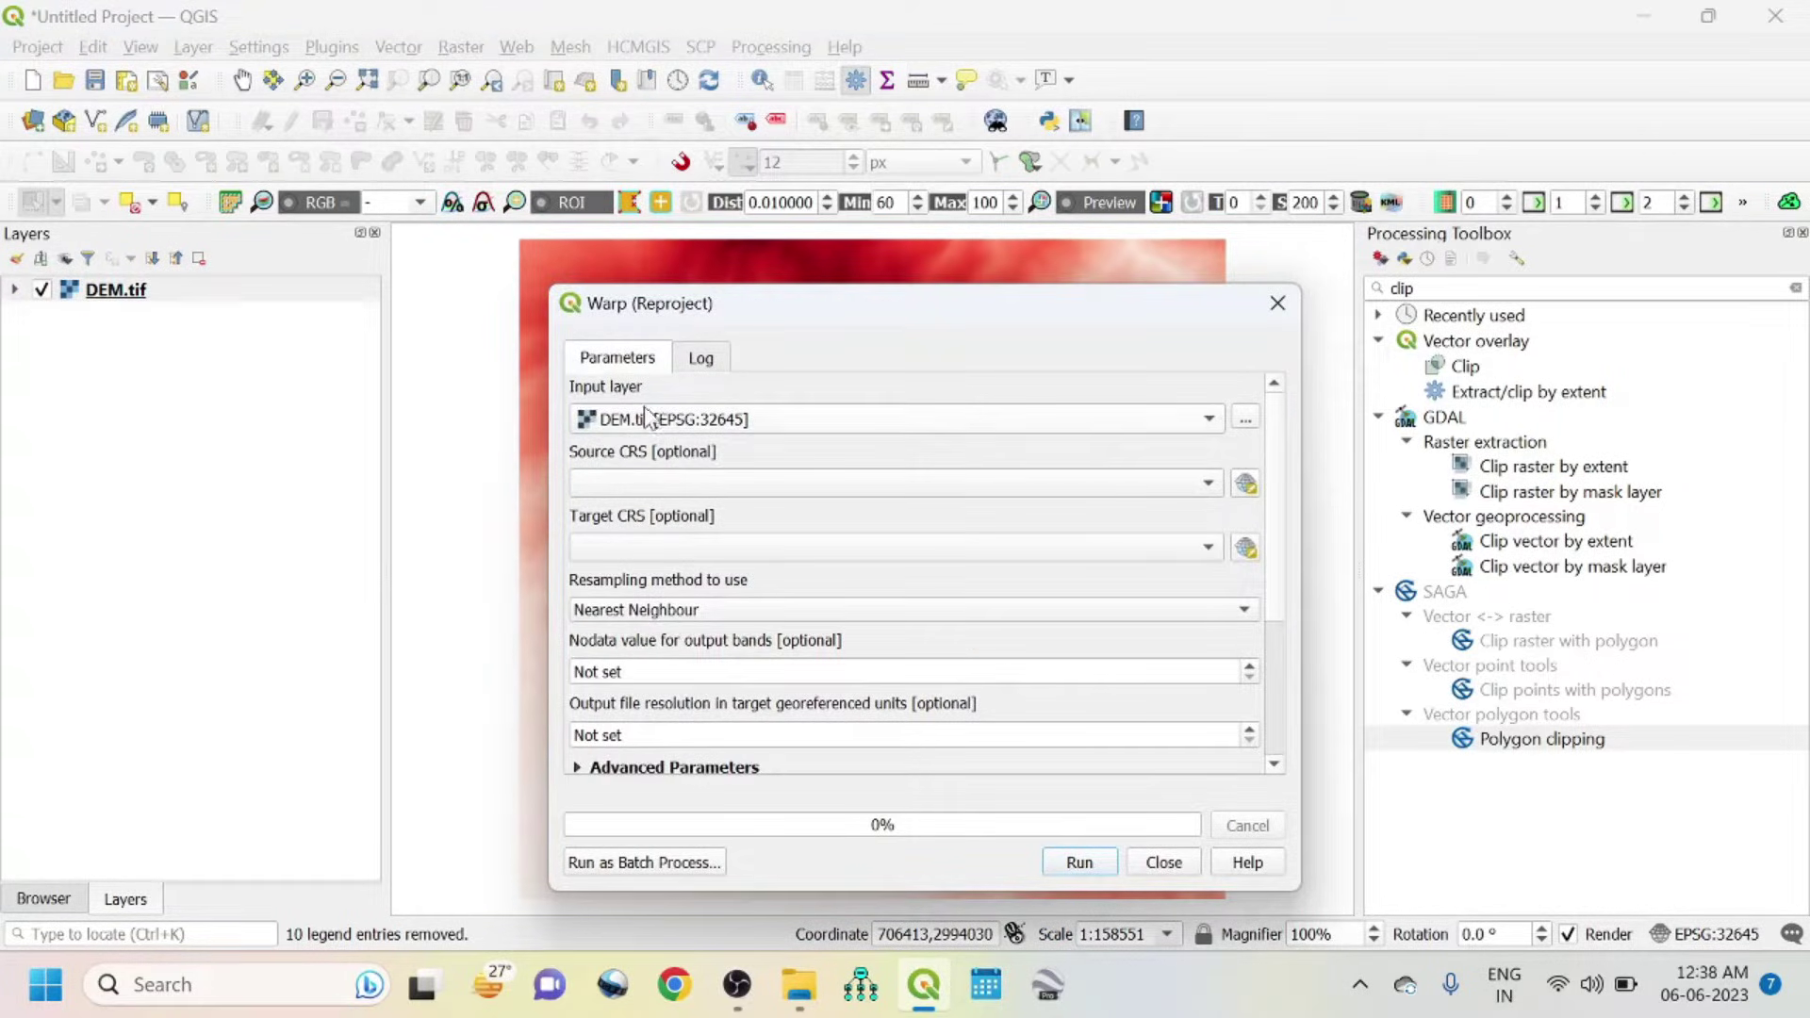
click(1245, 548)
click(125, 66)
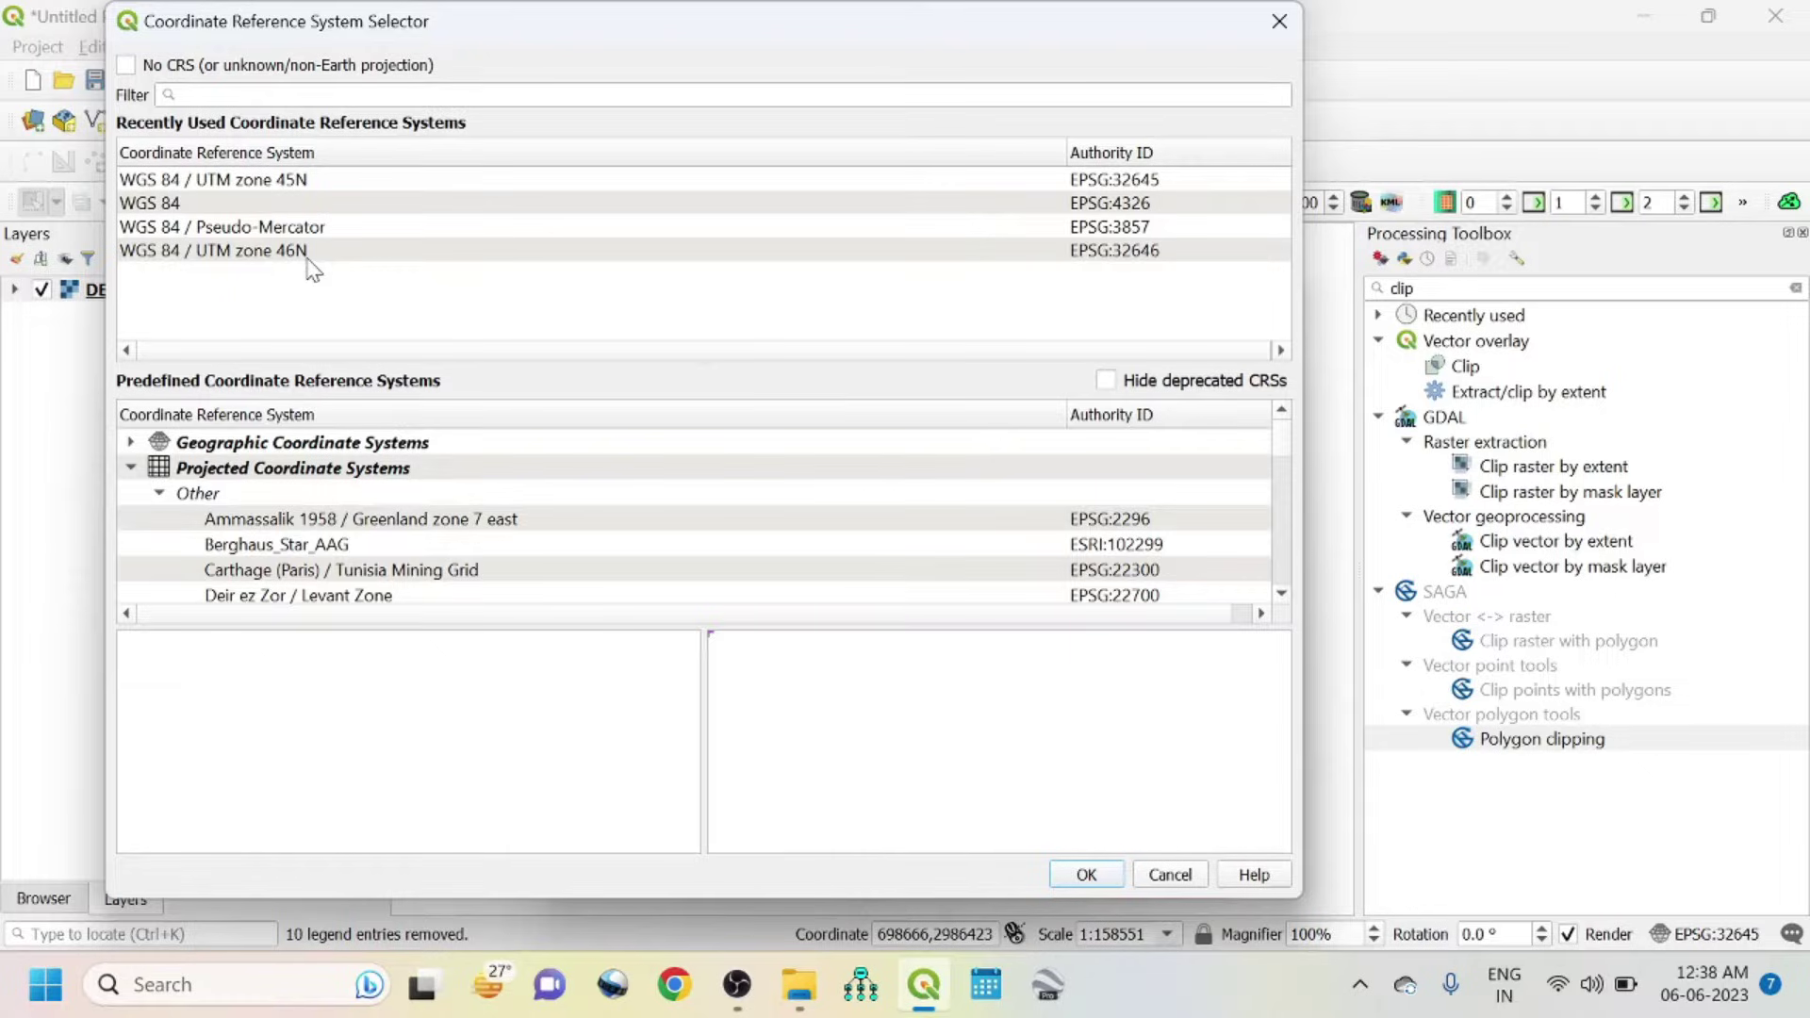
click(1169, 876)
click(1161, 862)
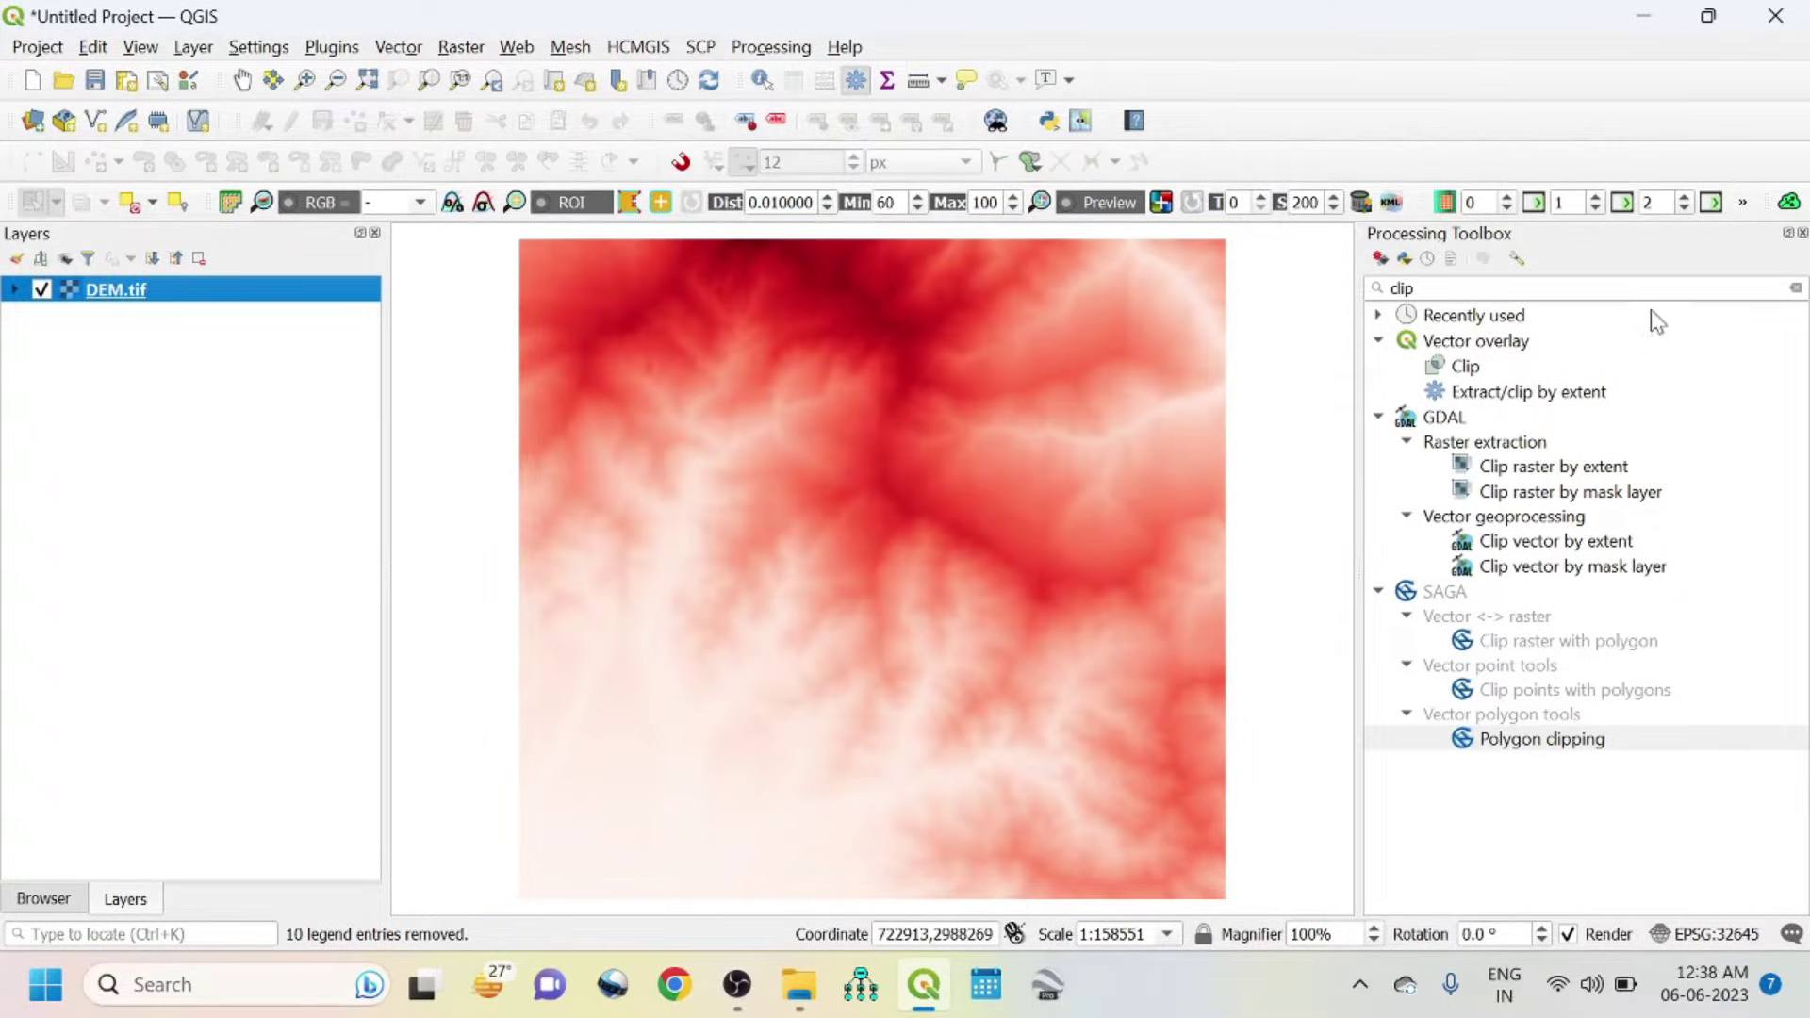
- Replace the Processing Toolbox search term with "fill" to find the sink-filling algorithms
click(1433, 289)
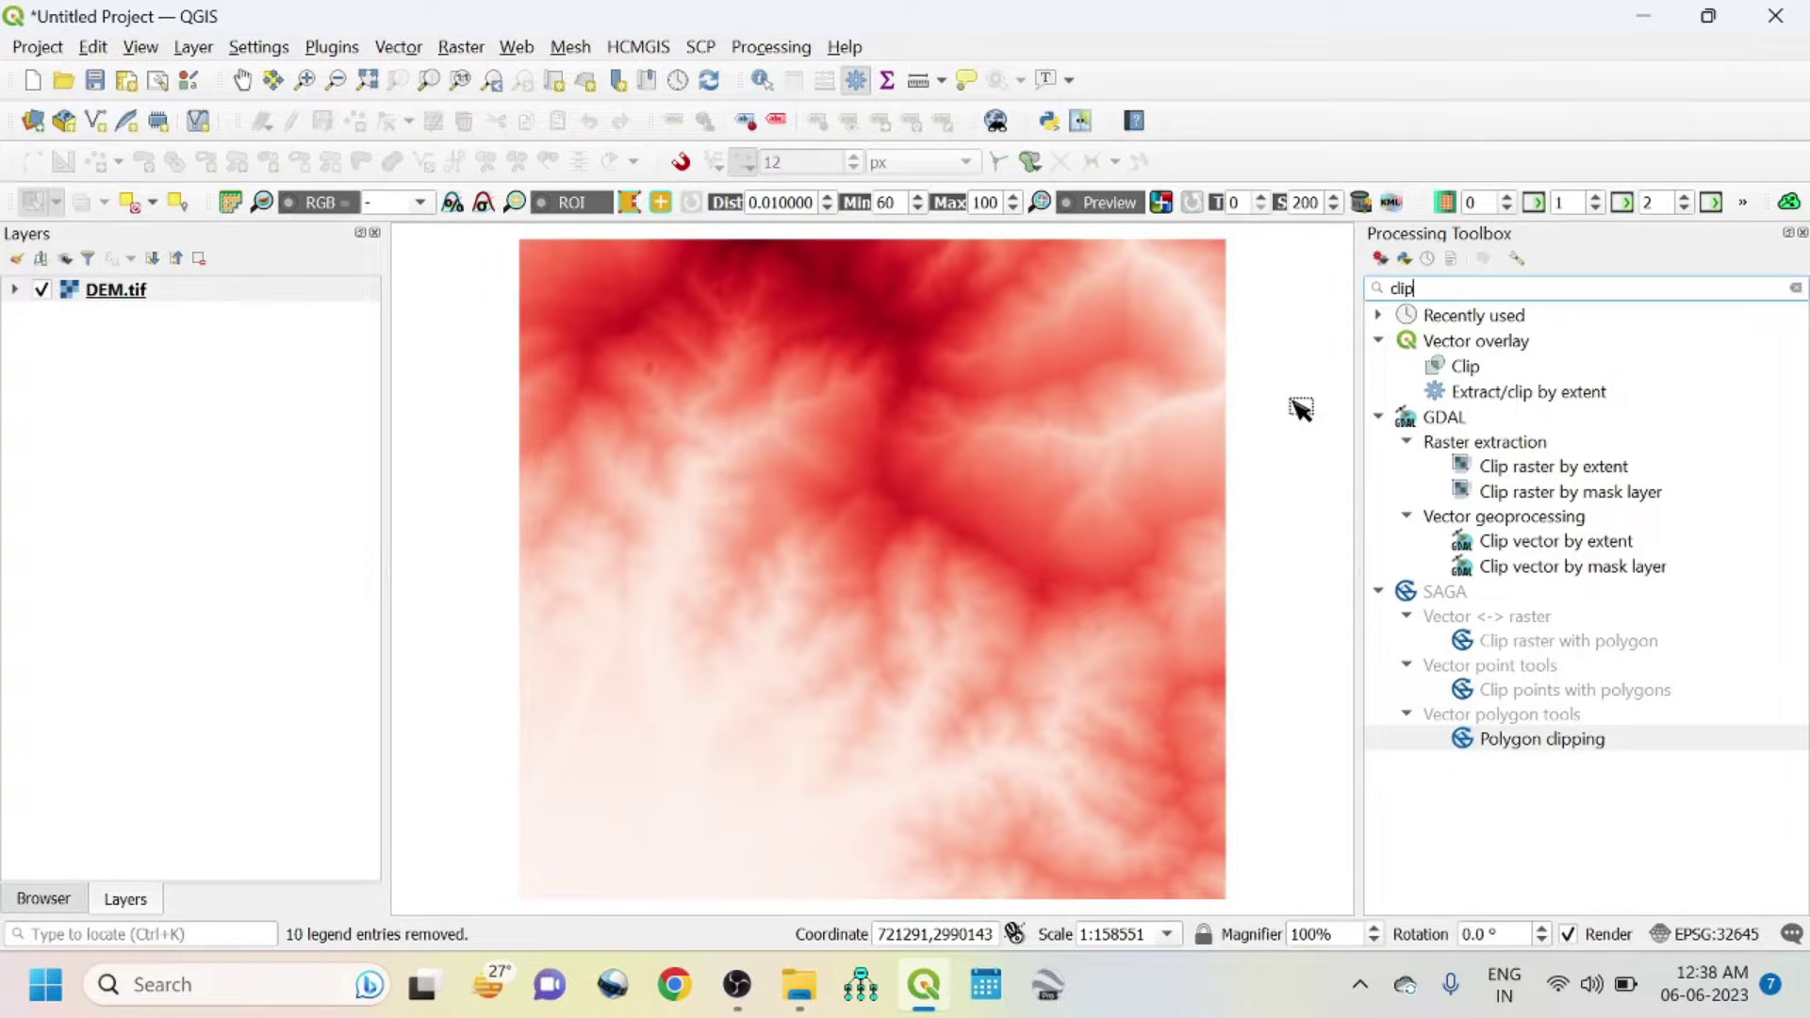
key(BackSpace)
key(BackSpace)
key(BackSpace)
key(BackSpace)
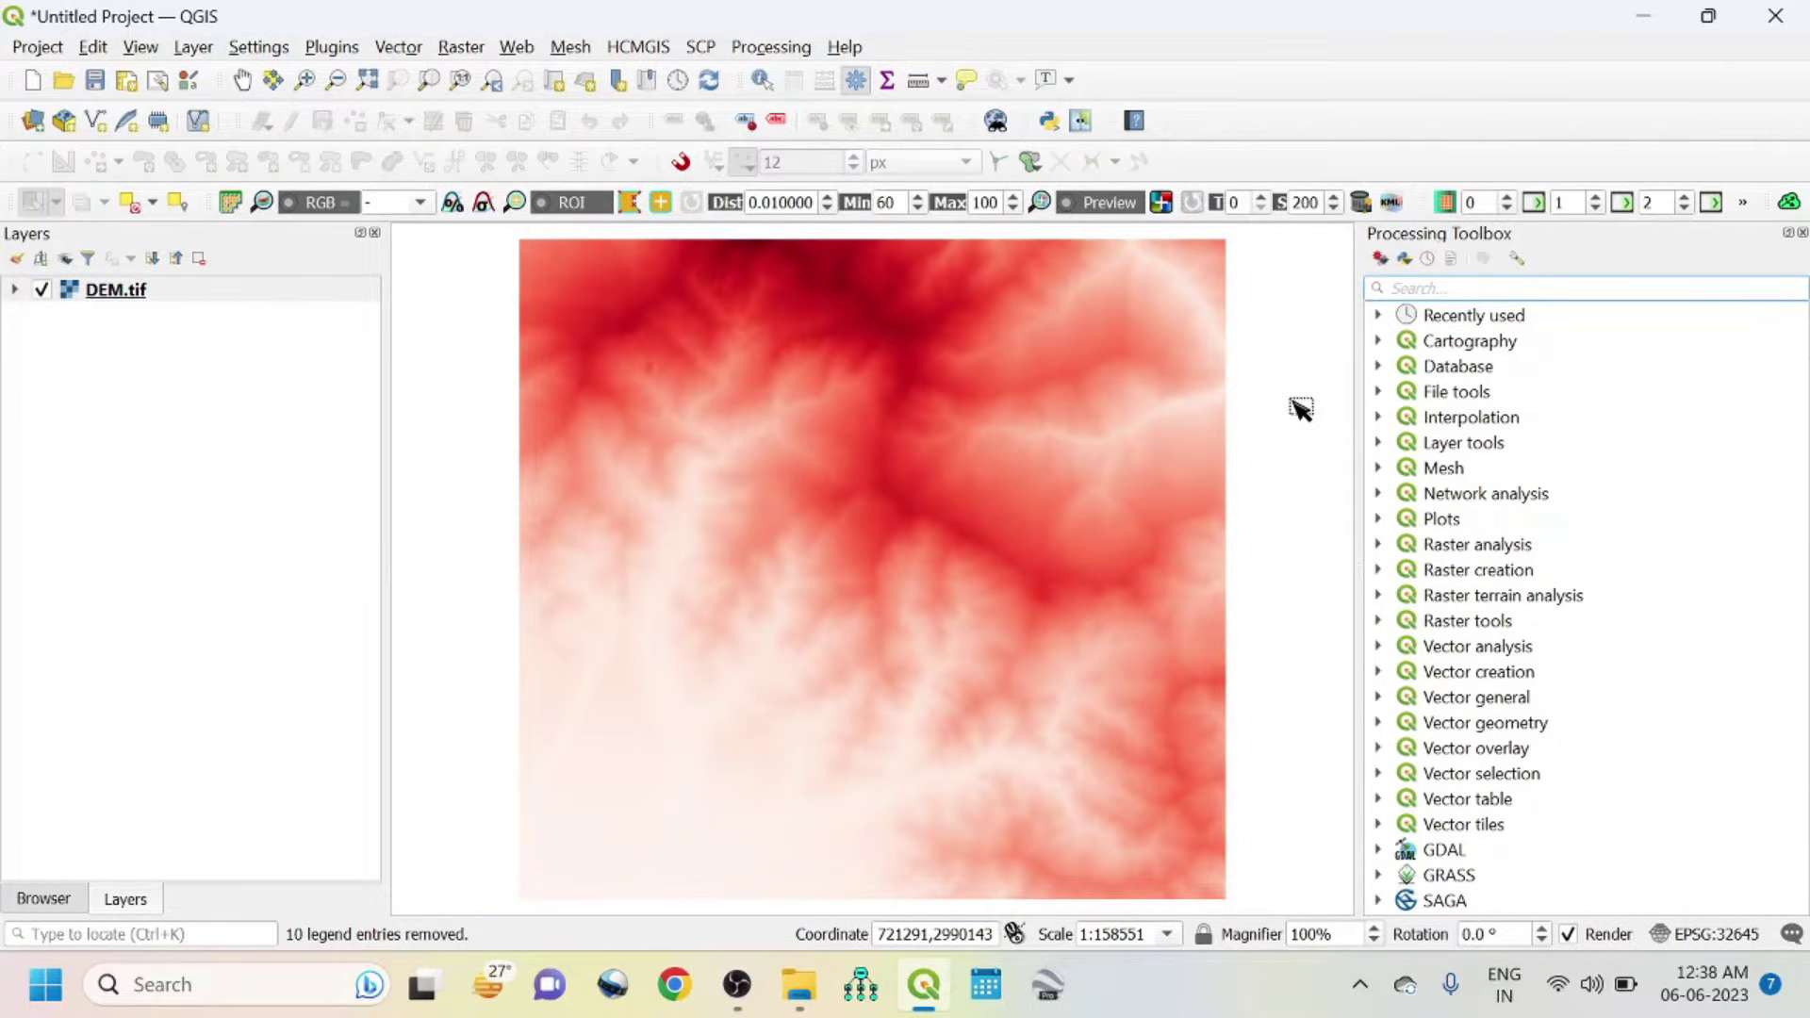
text(fill)
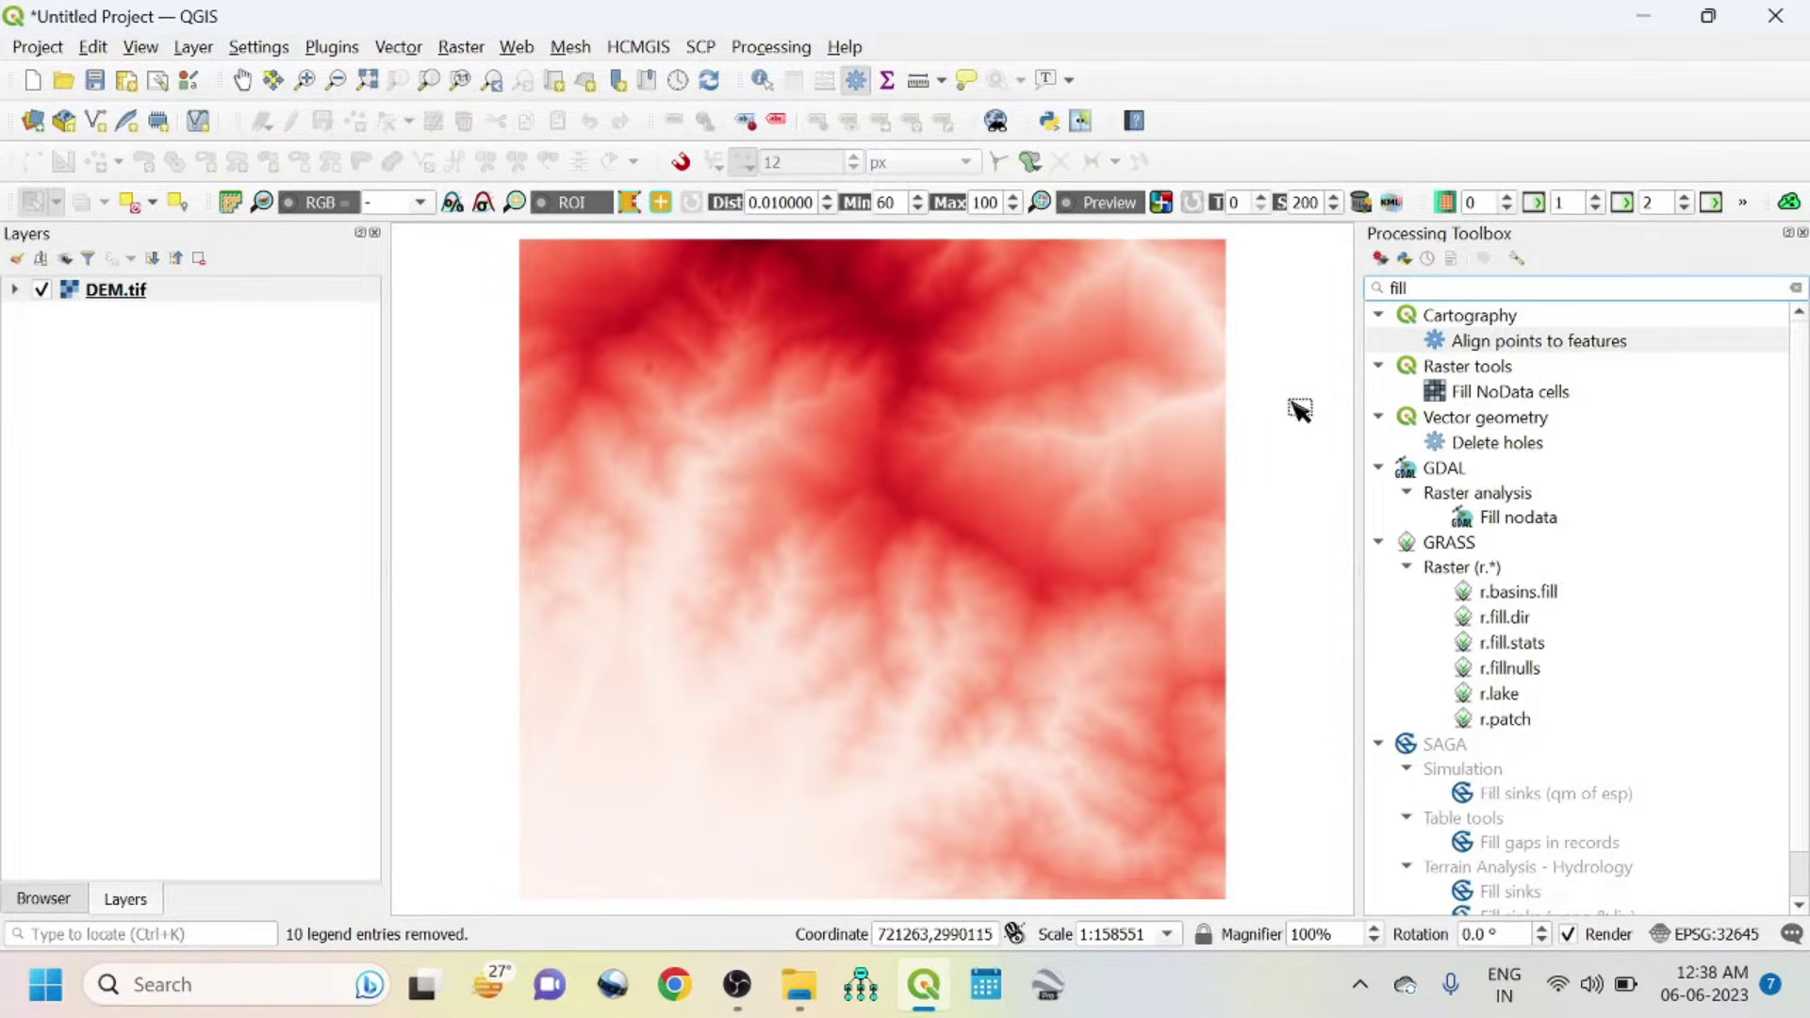
- Hide the Processing Toolbox and show it again
click(776, 48)
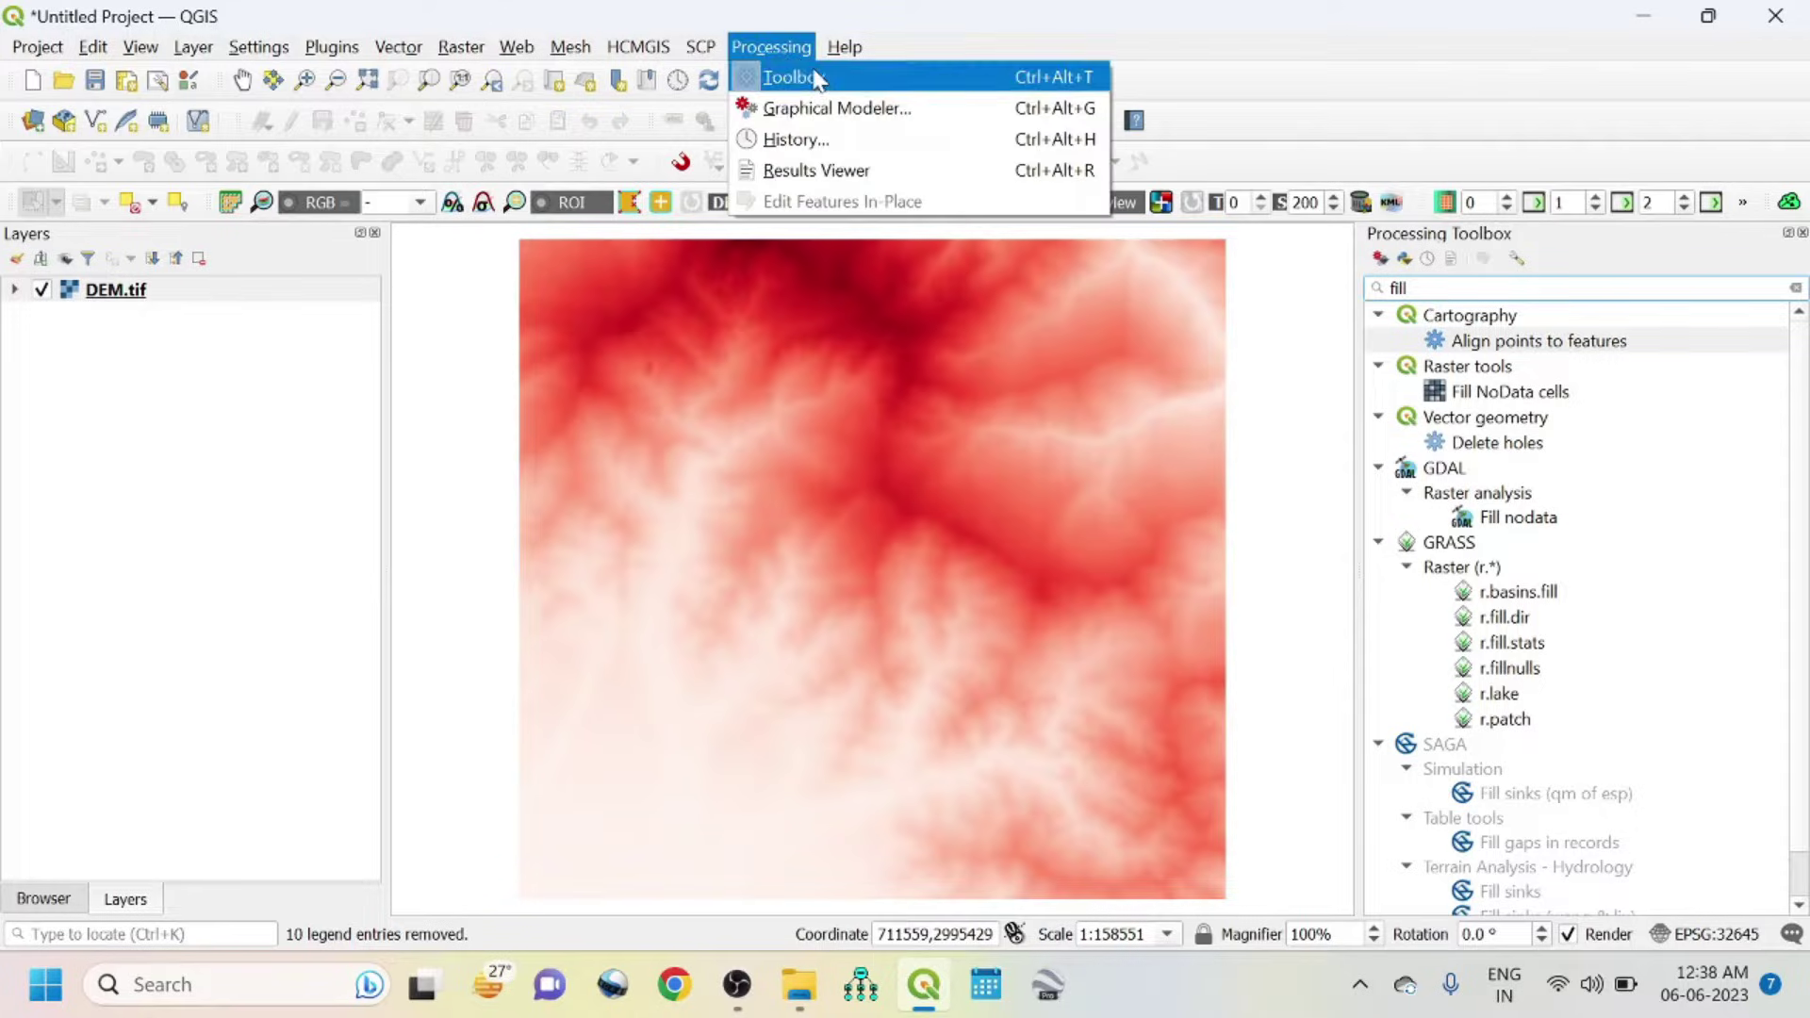
click(792, 77)
click(771, 47)
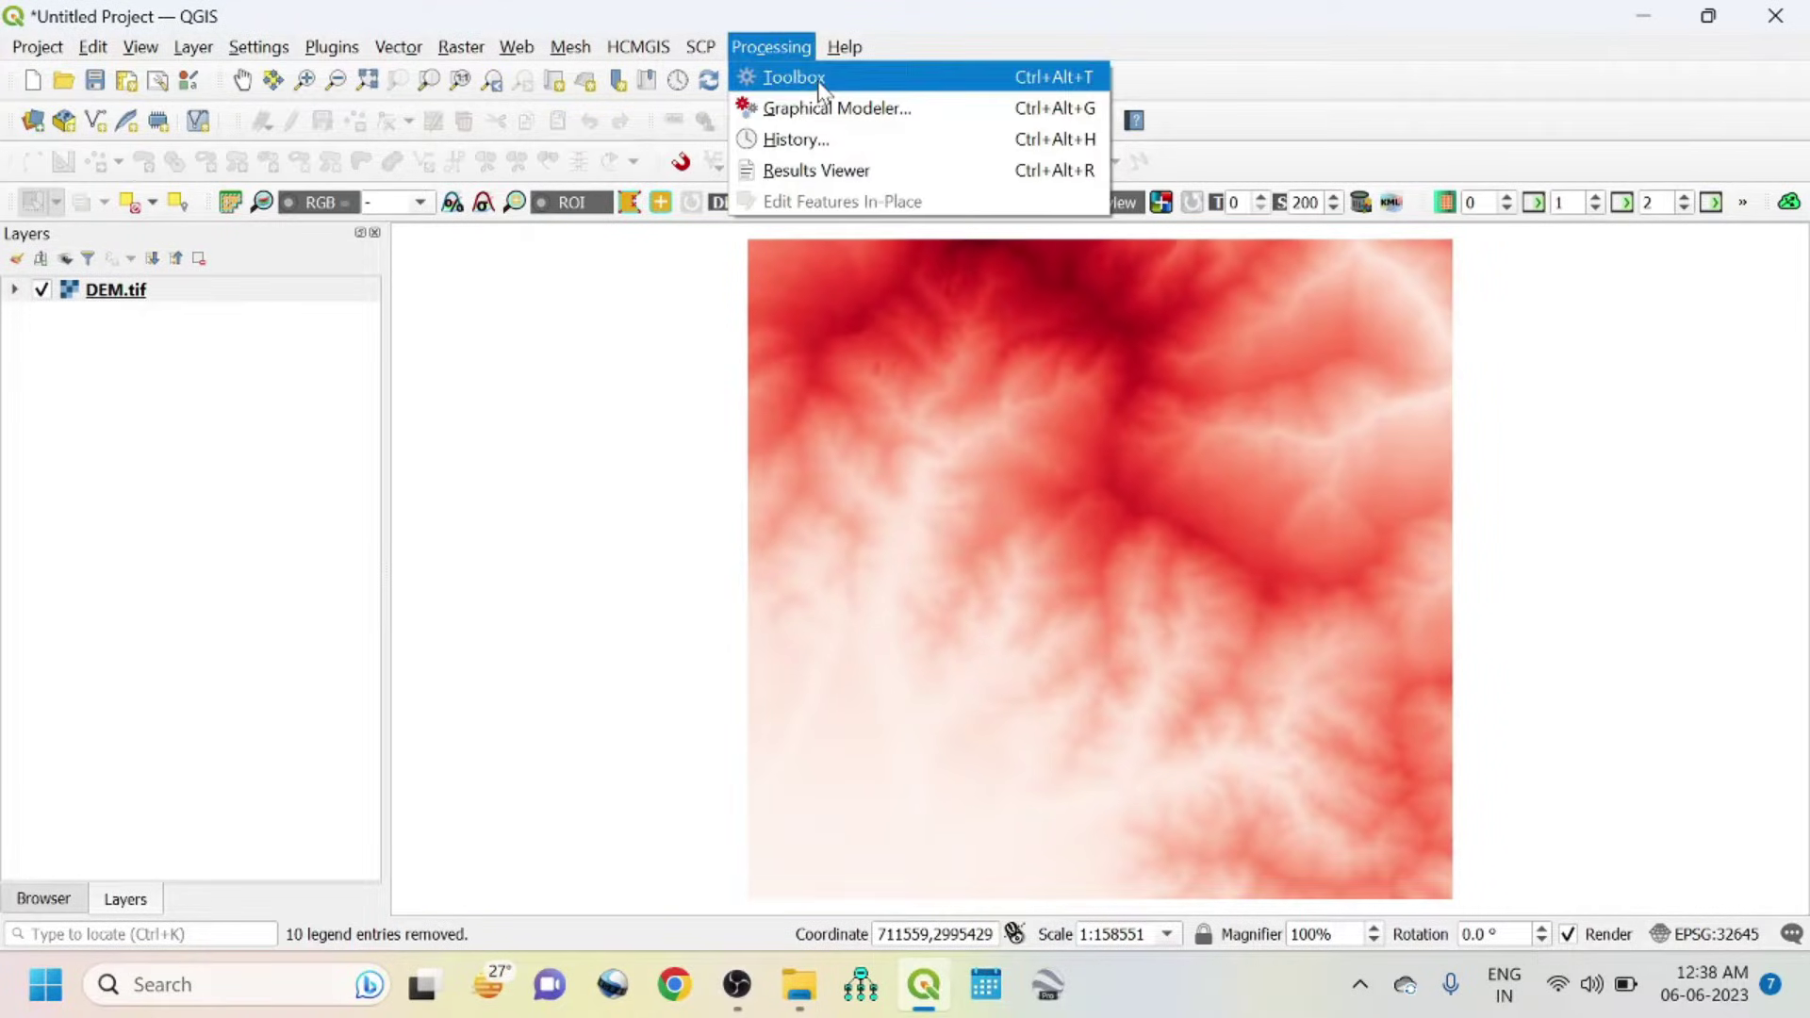
click(819, 89)
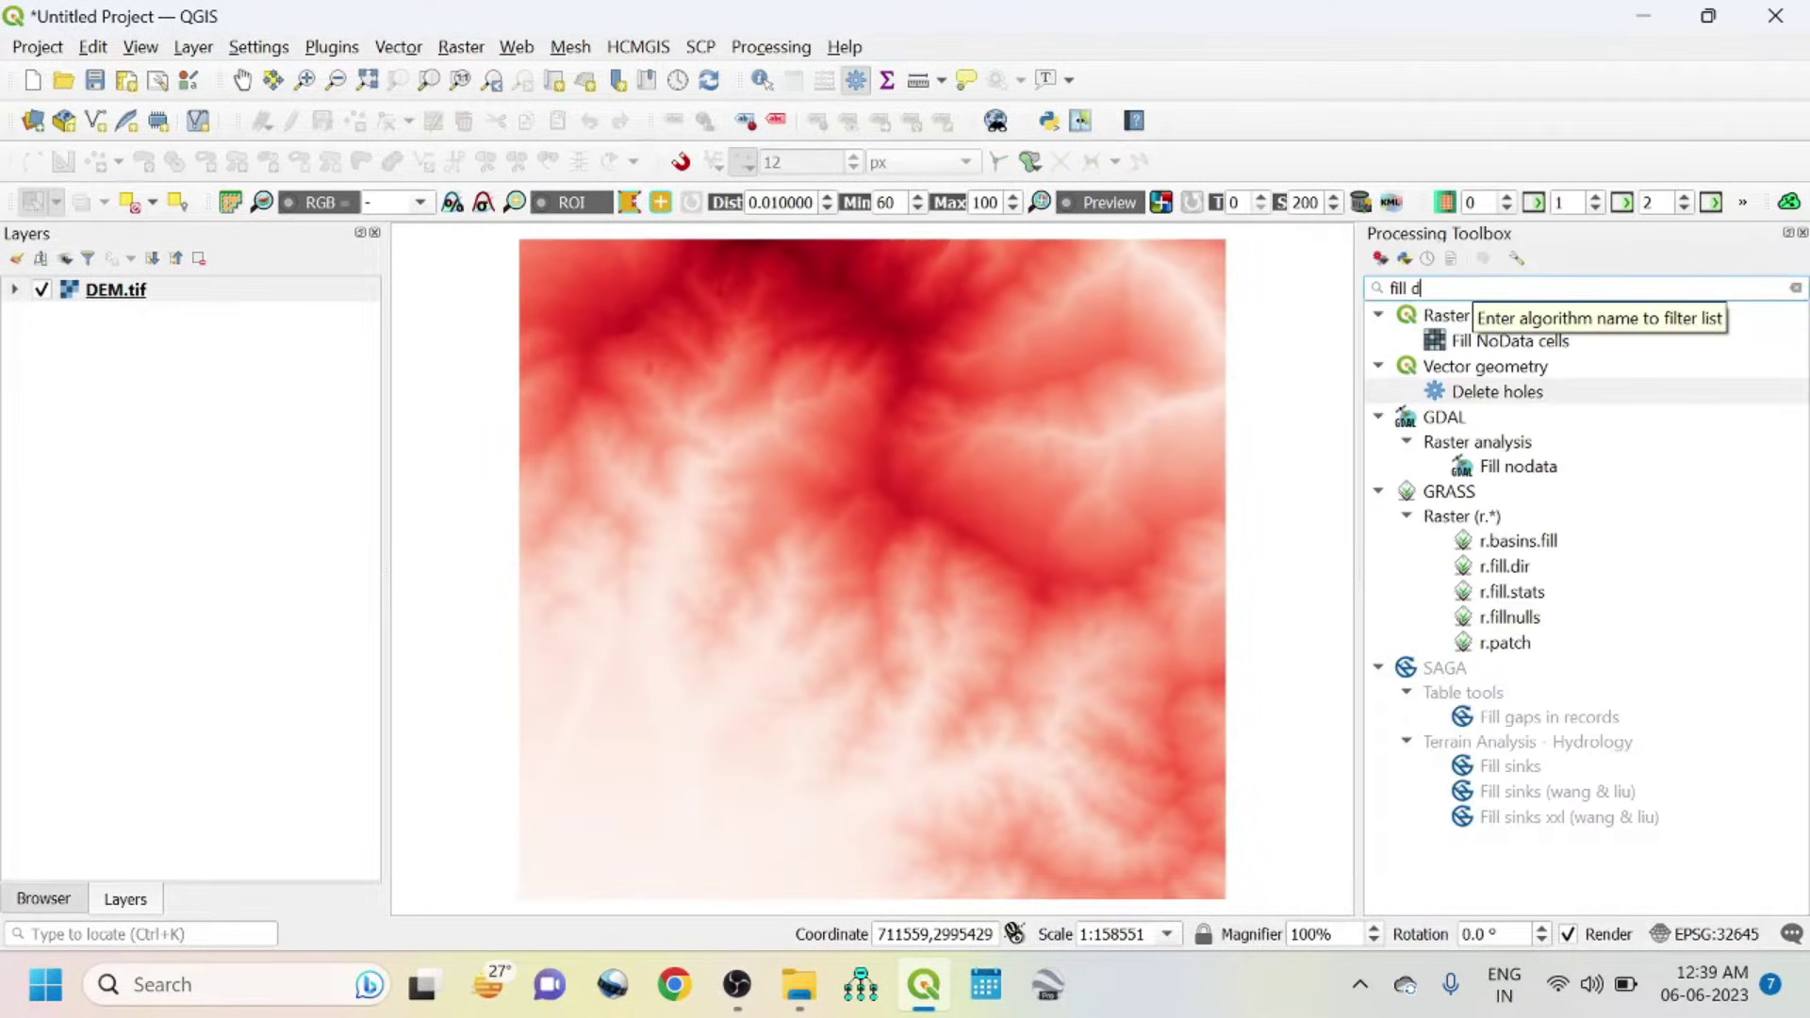
- Open Fill Sinks (Wang & Liu) for DEM.tif and disable loading of the flow directions and watershed basins outputs
click(1521, 797)
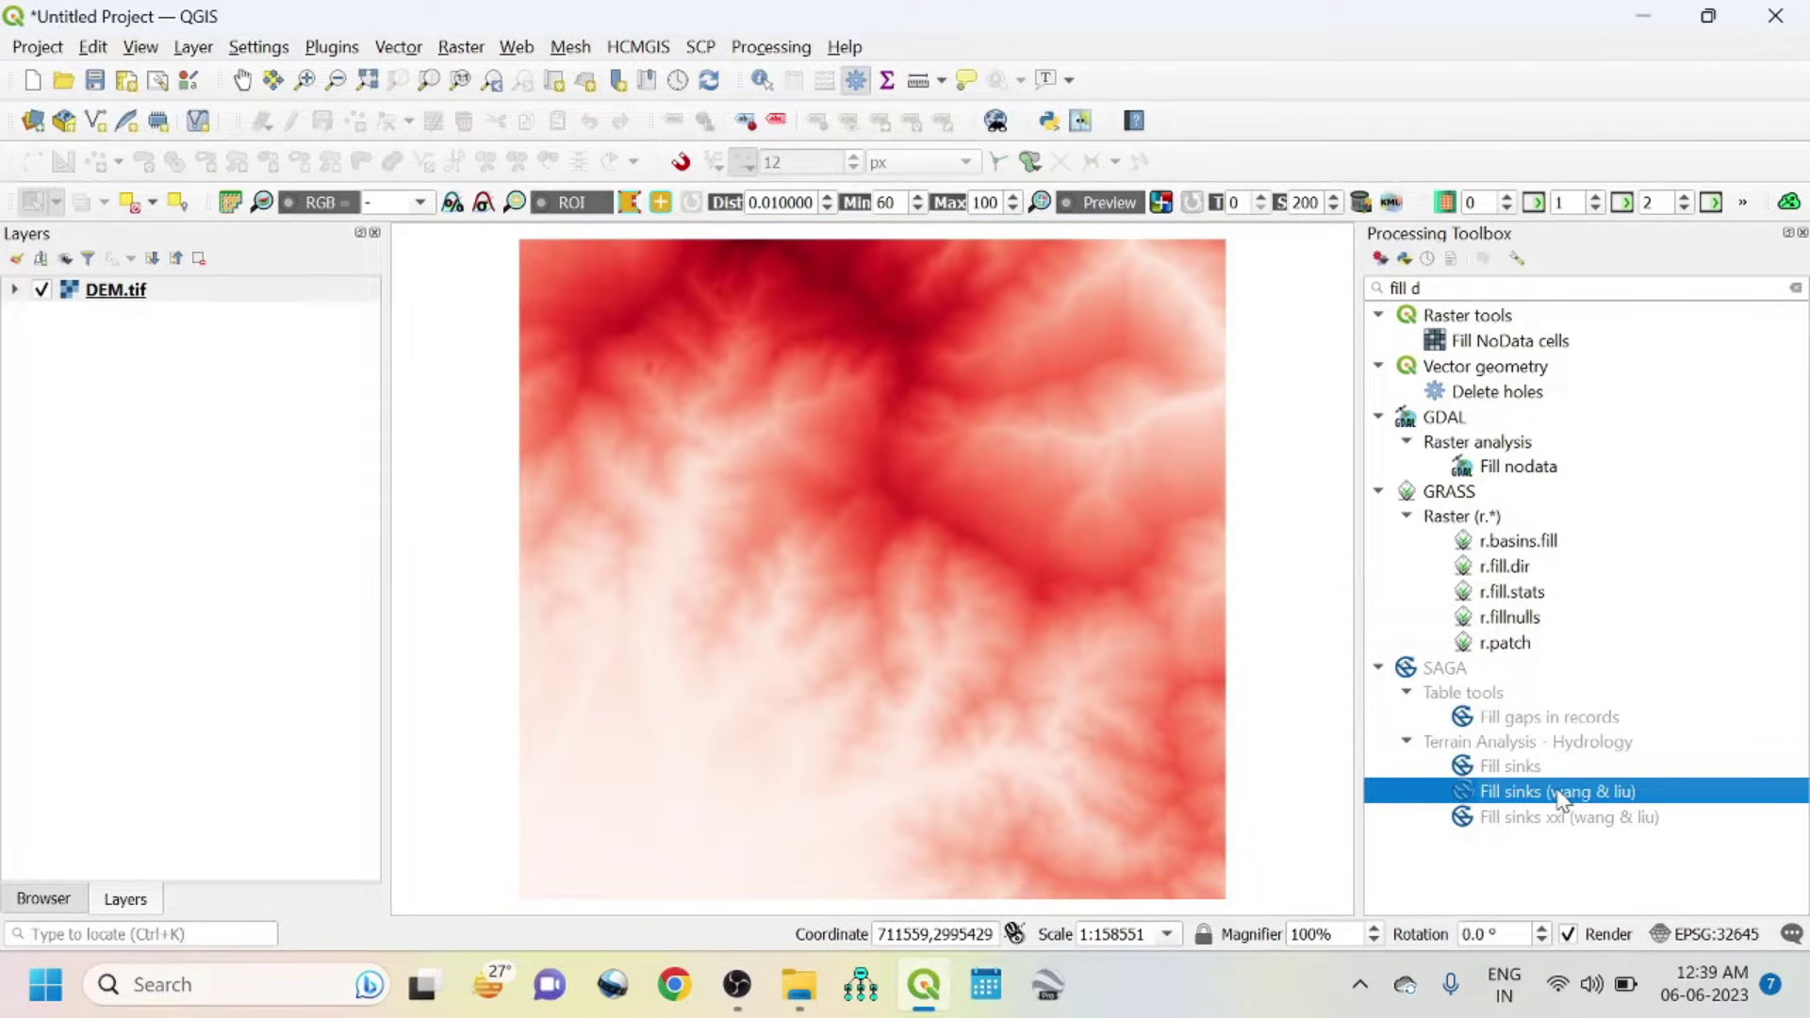
double_click(1561, 796)
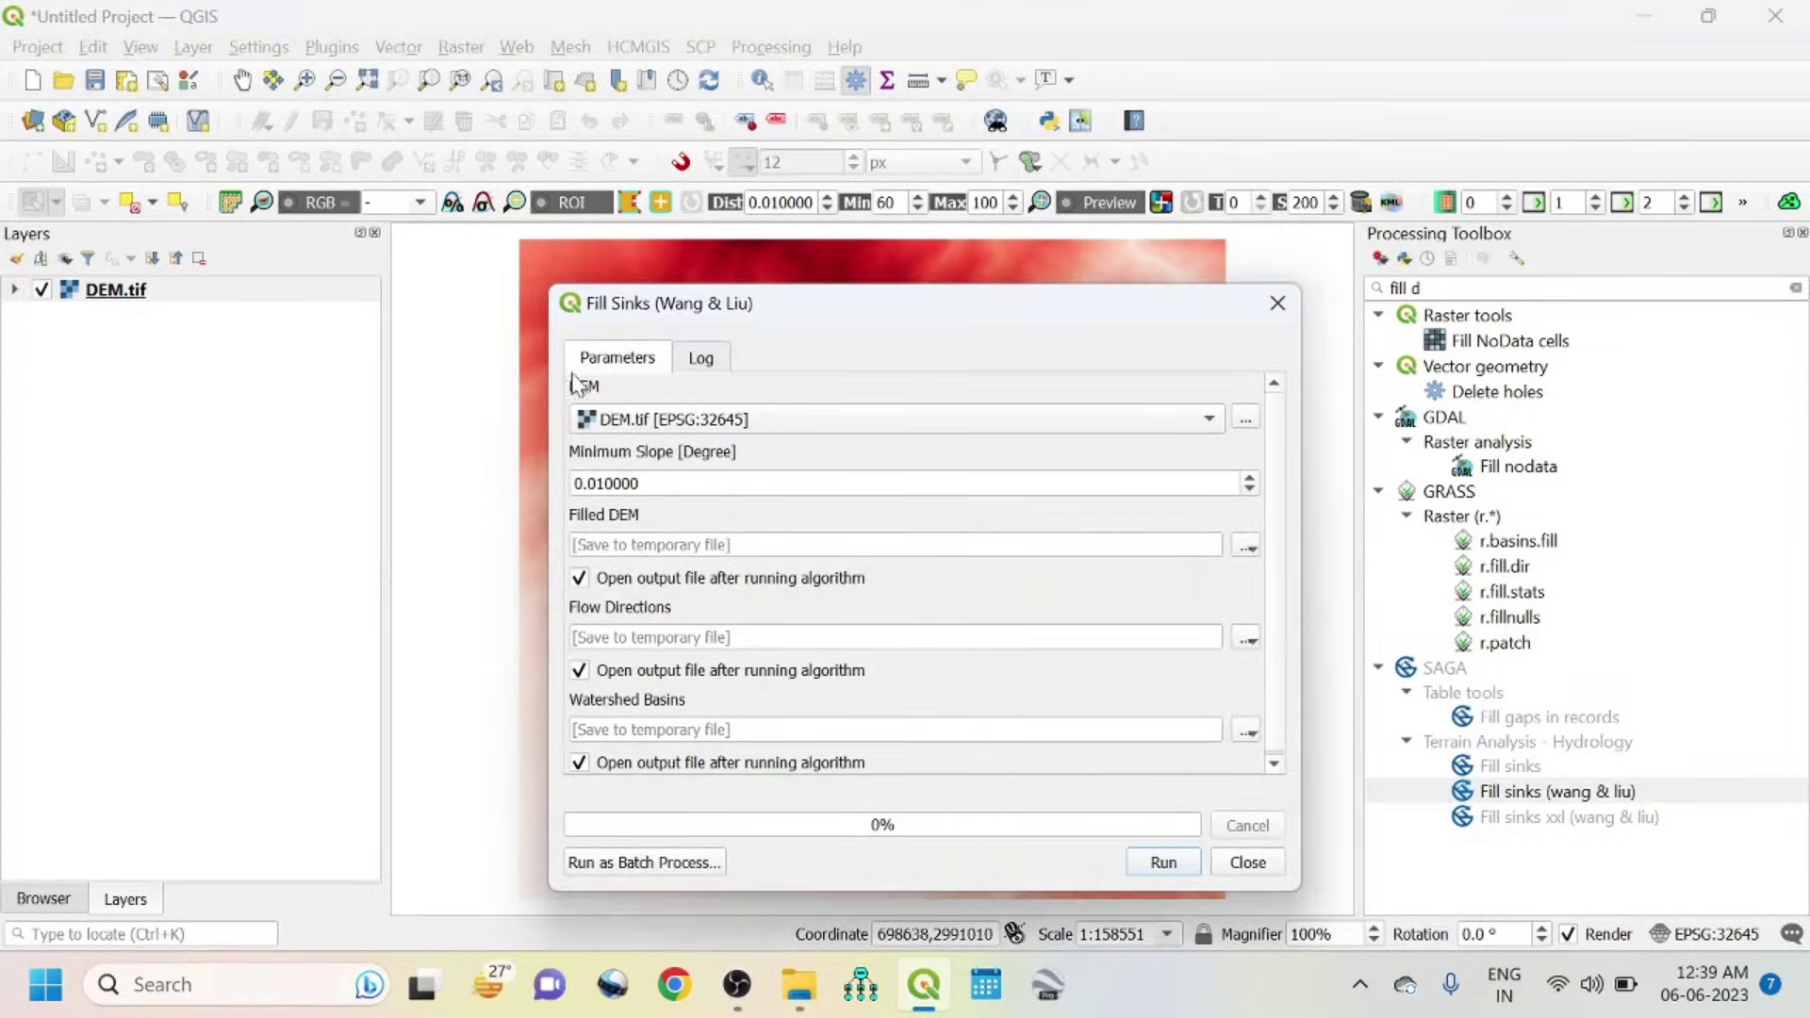
drag(780, 332, 762, 254)
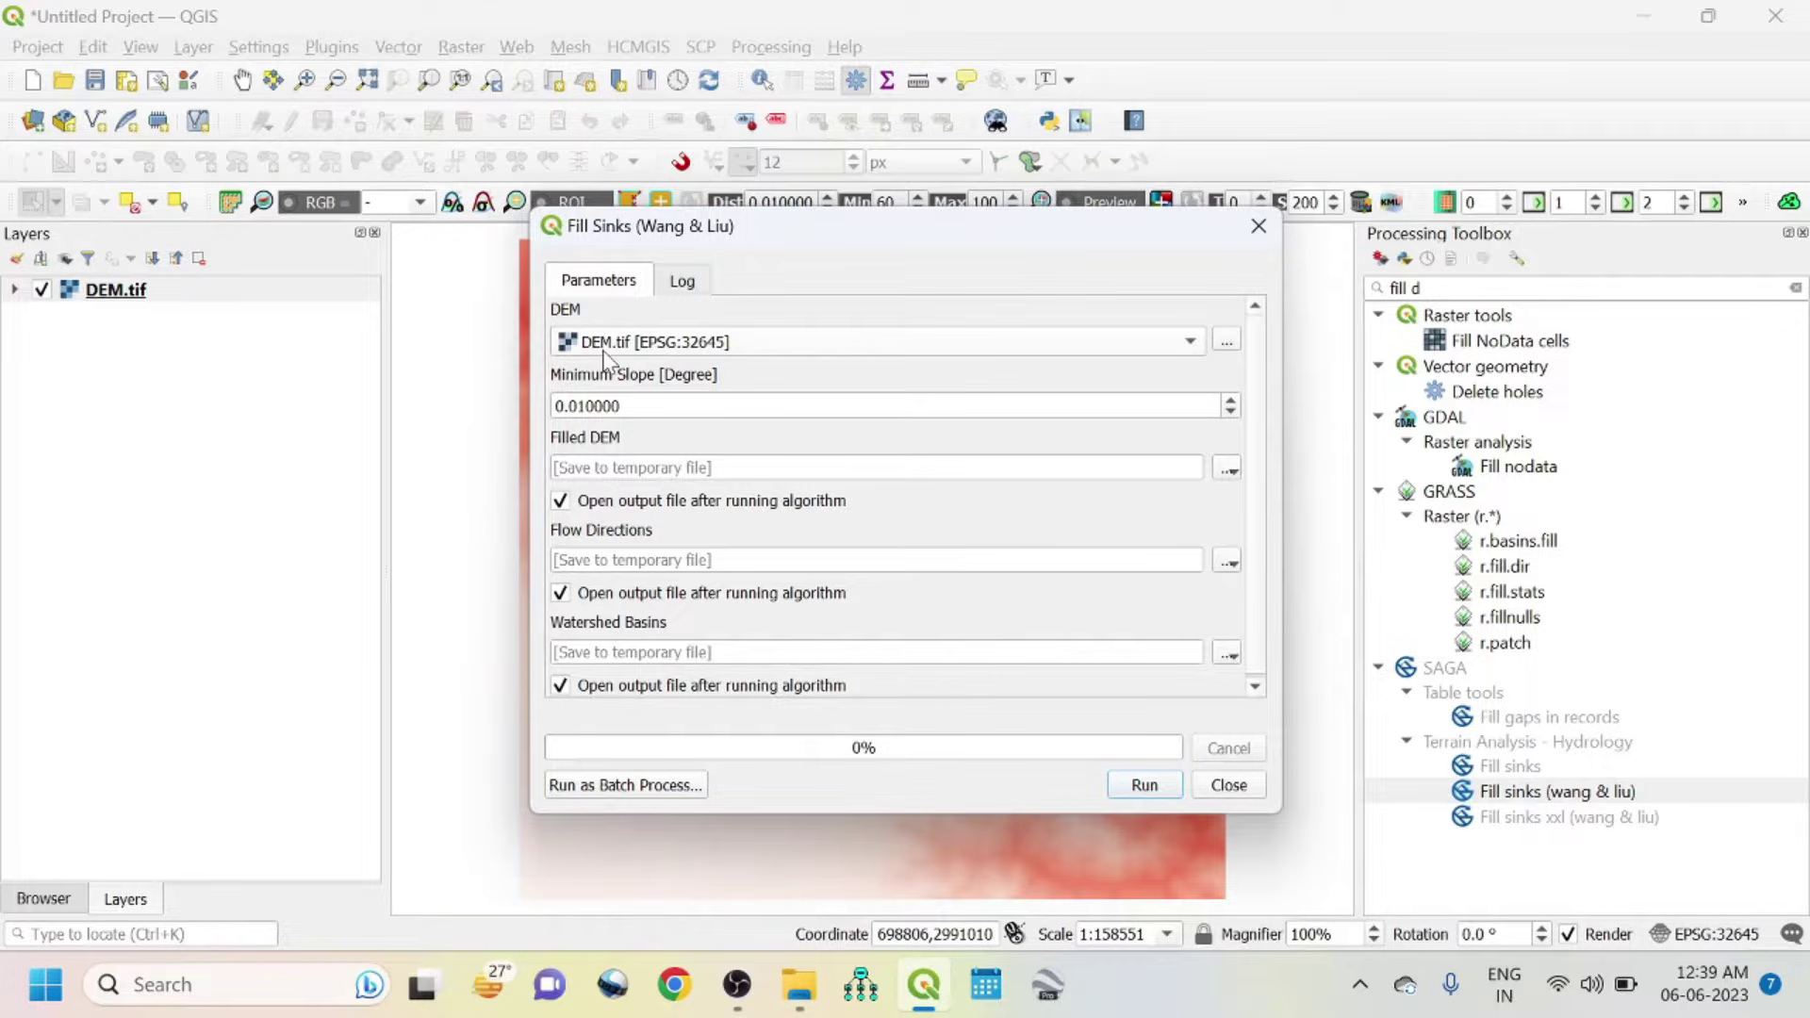
click(560, 593)
- Set the filled DEM output to an SDAT file named FILL_DEM in the Water shade folder
click(1226, 468)
click(1255, 521)
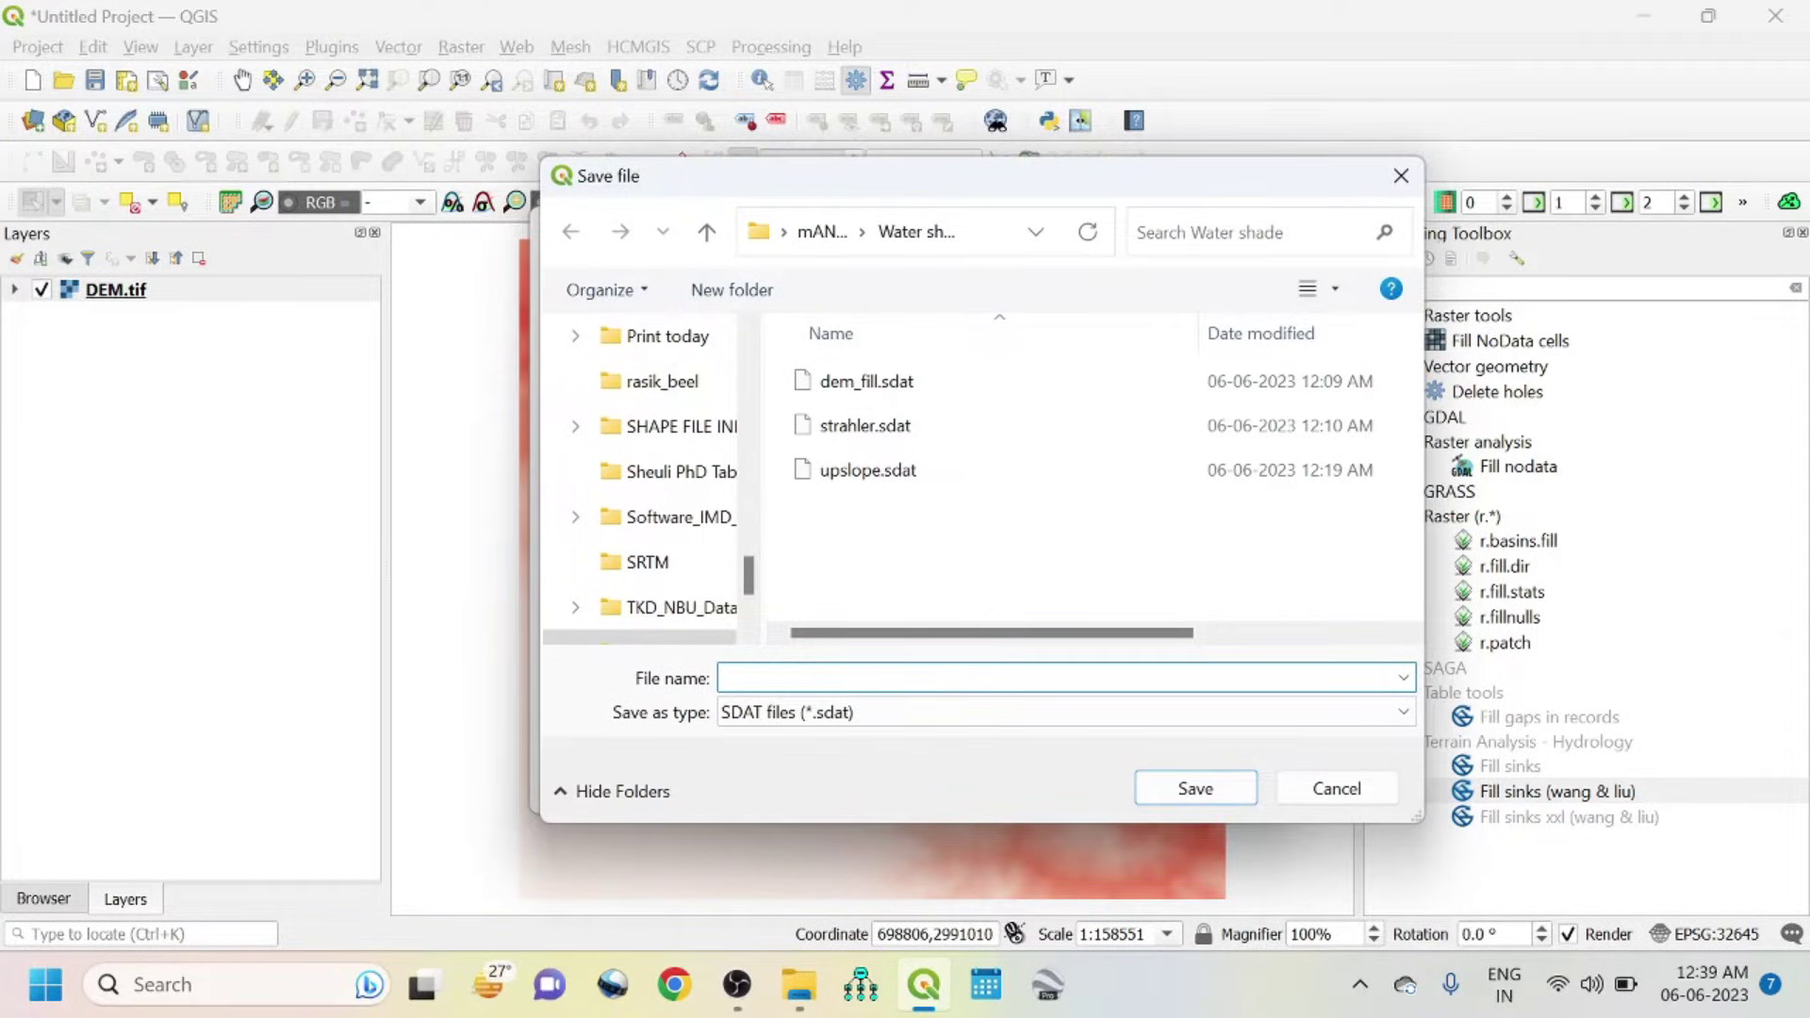
text(D)
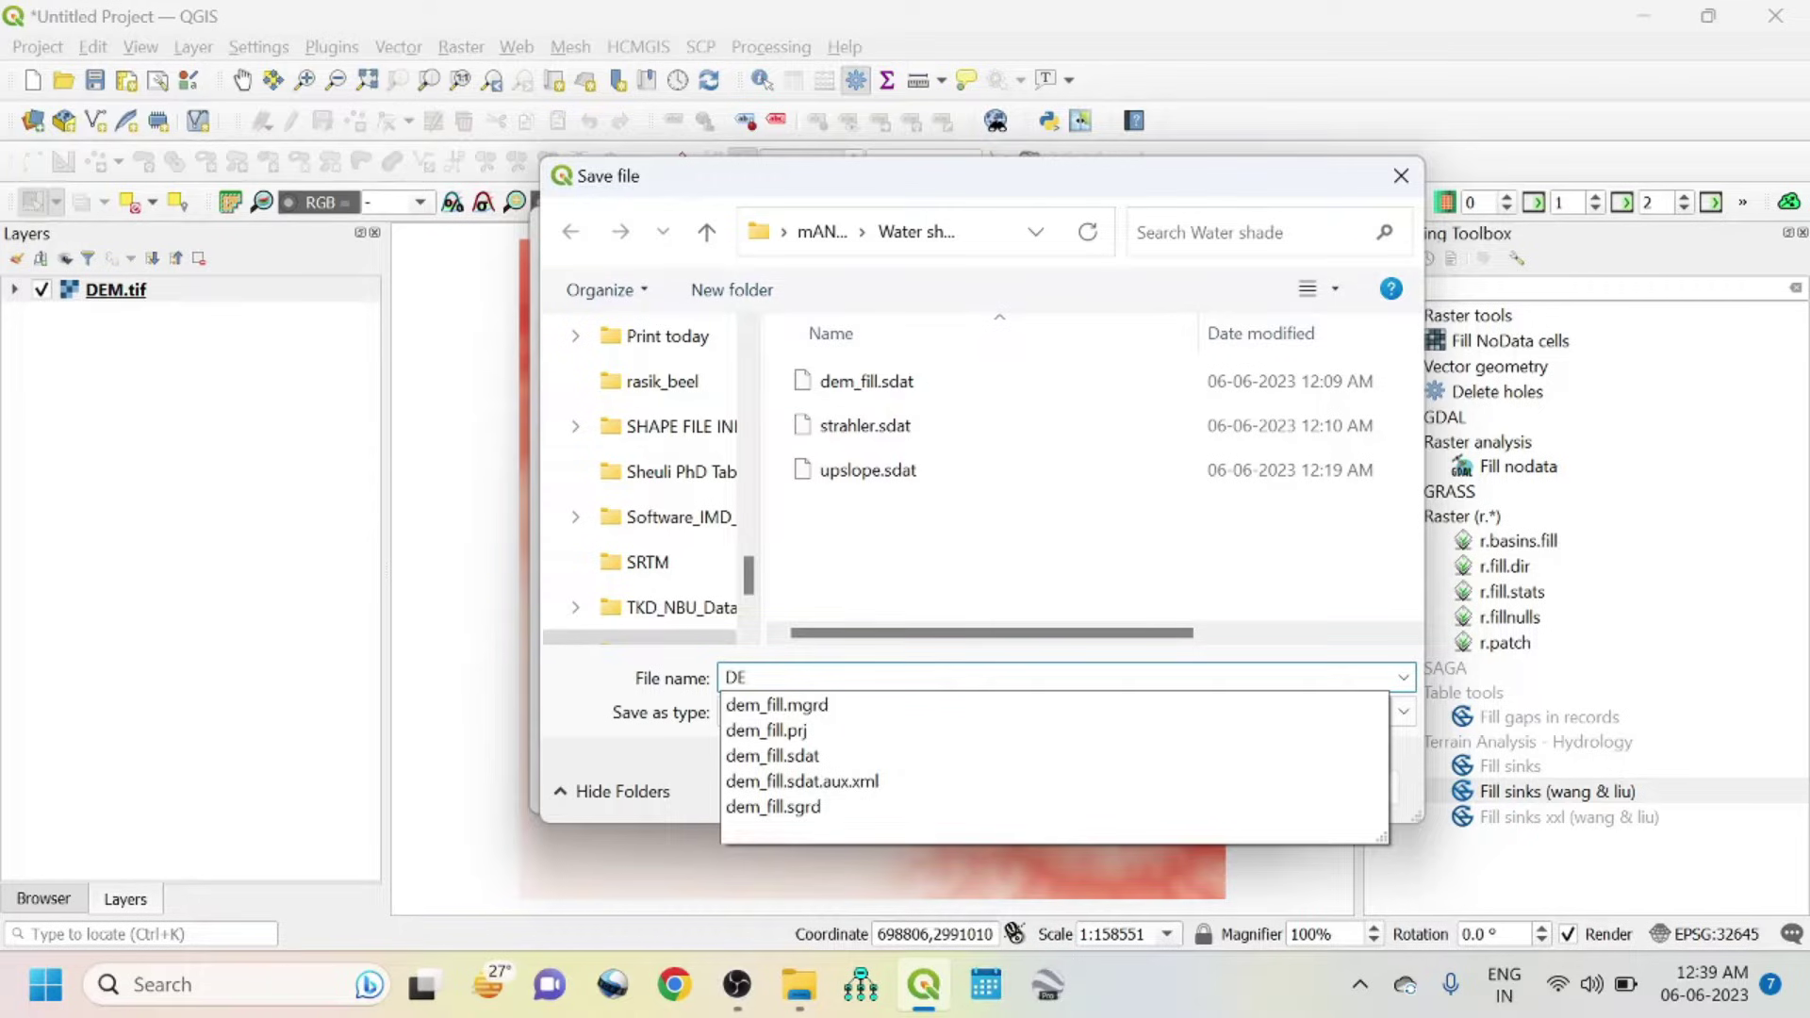
text(E)
key(BackSpace)
key(BackSpace)
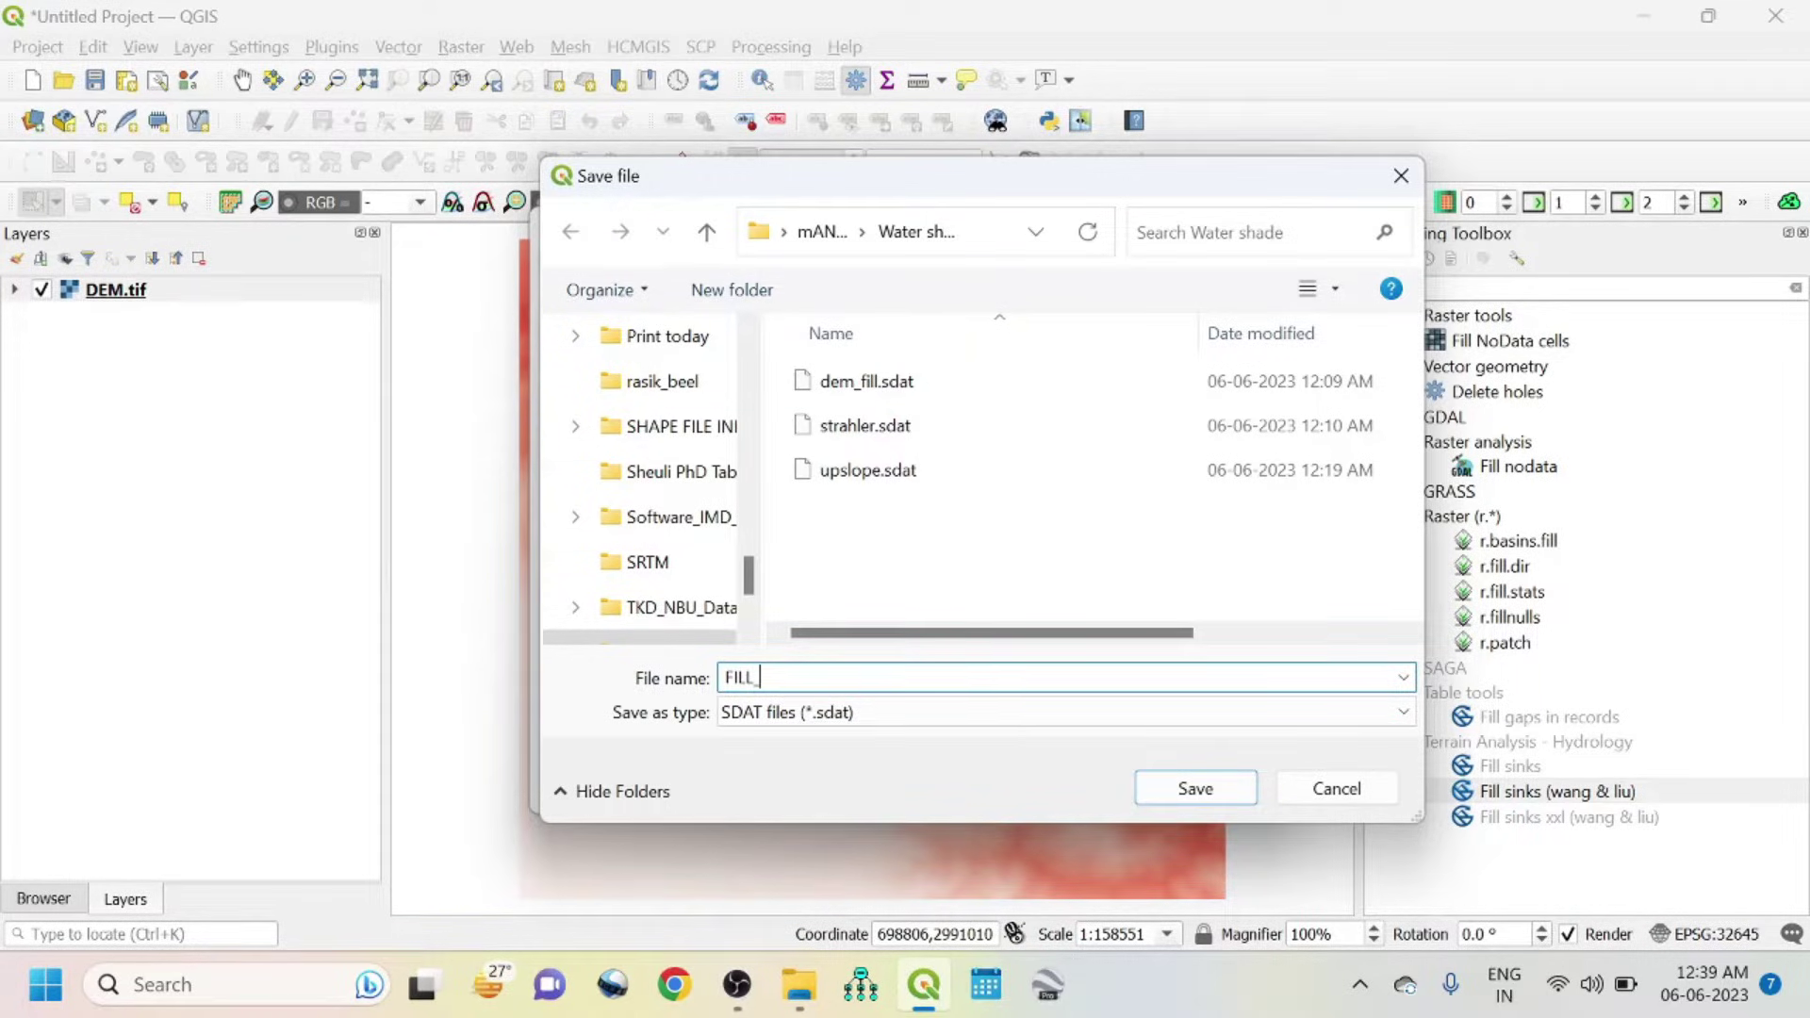
text(FILL_DEM)
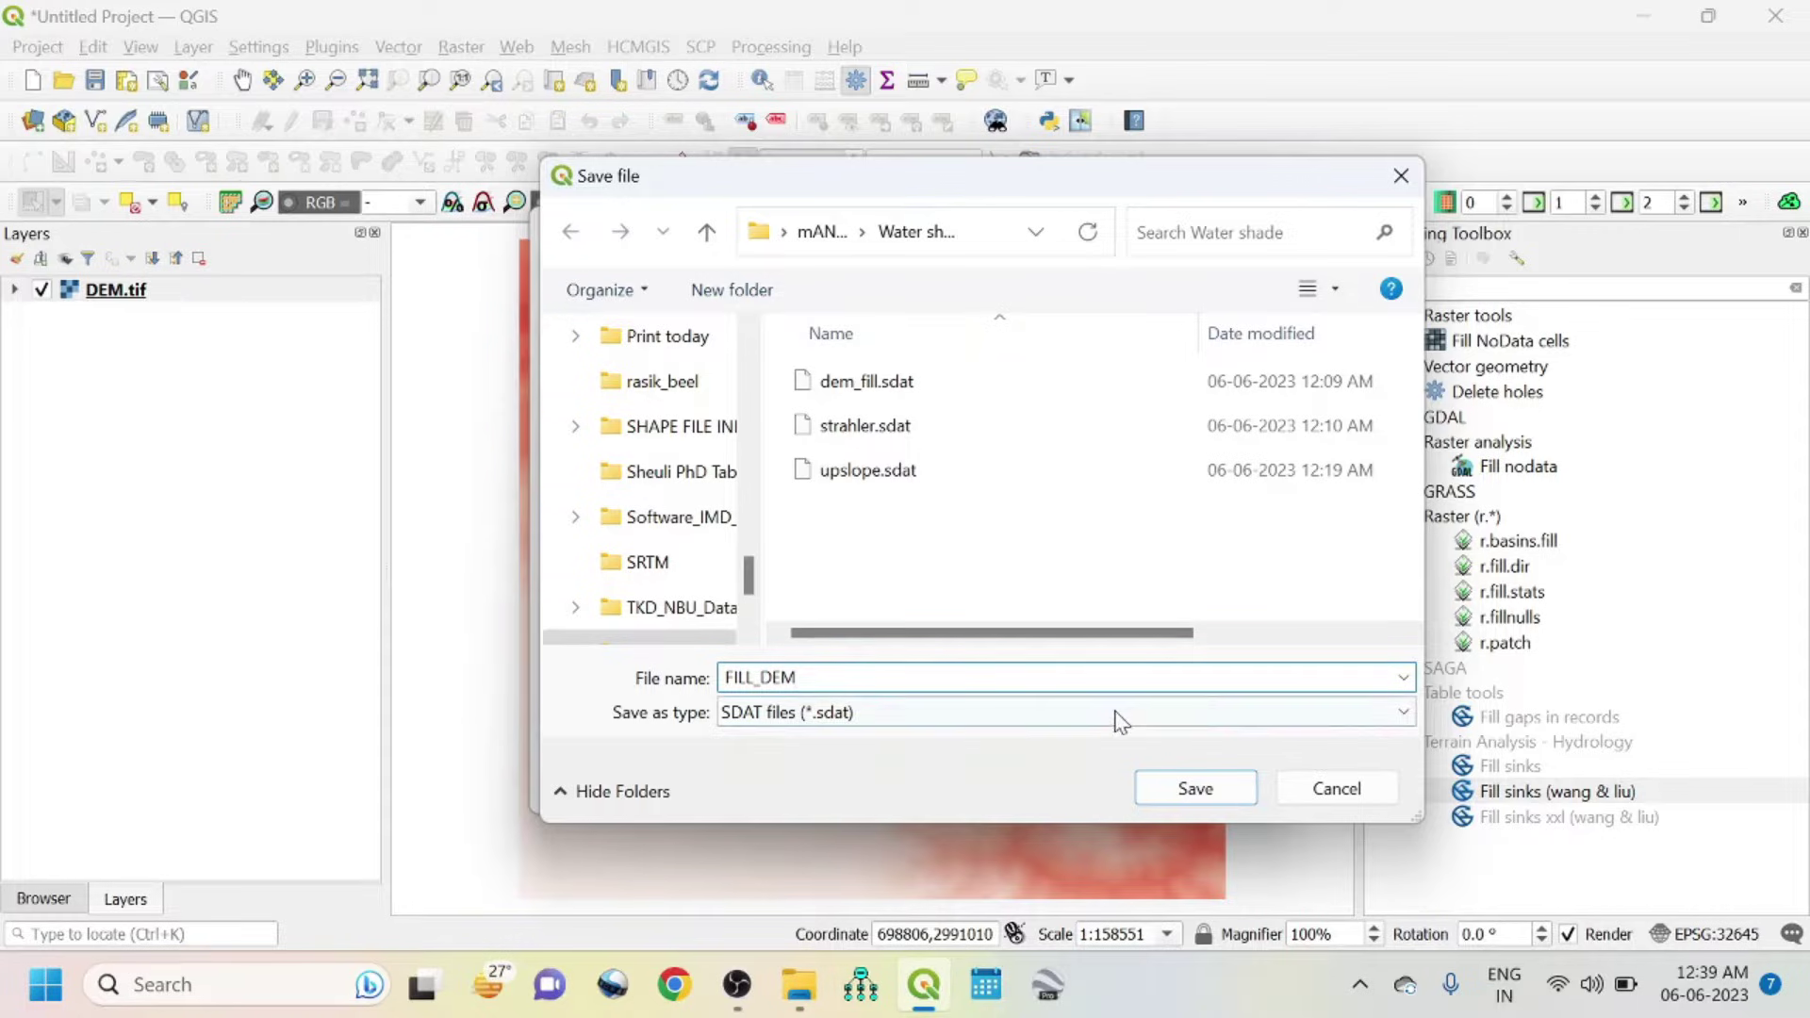
click(1194, 790)
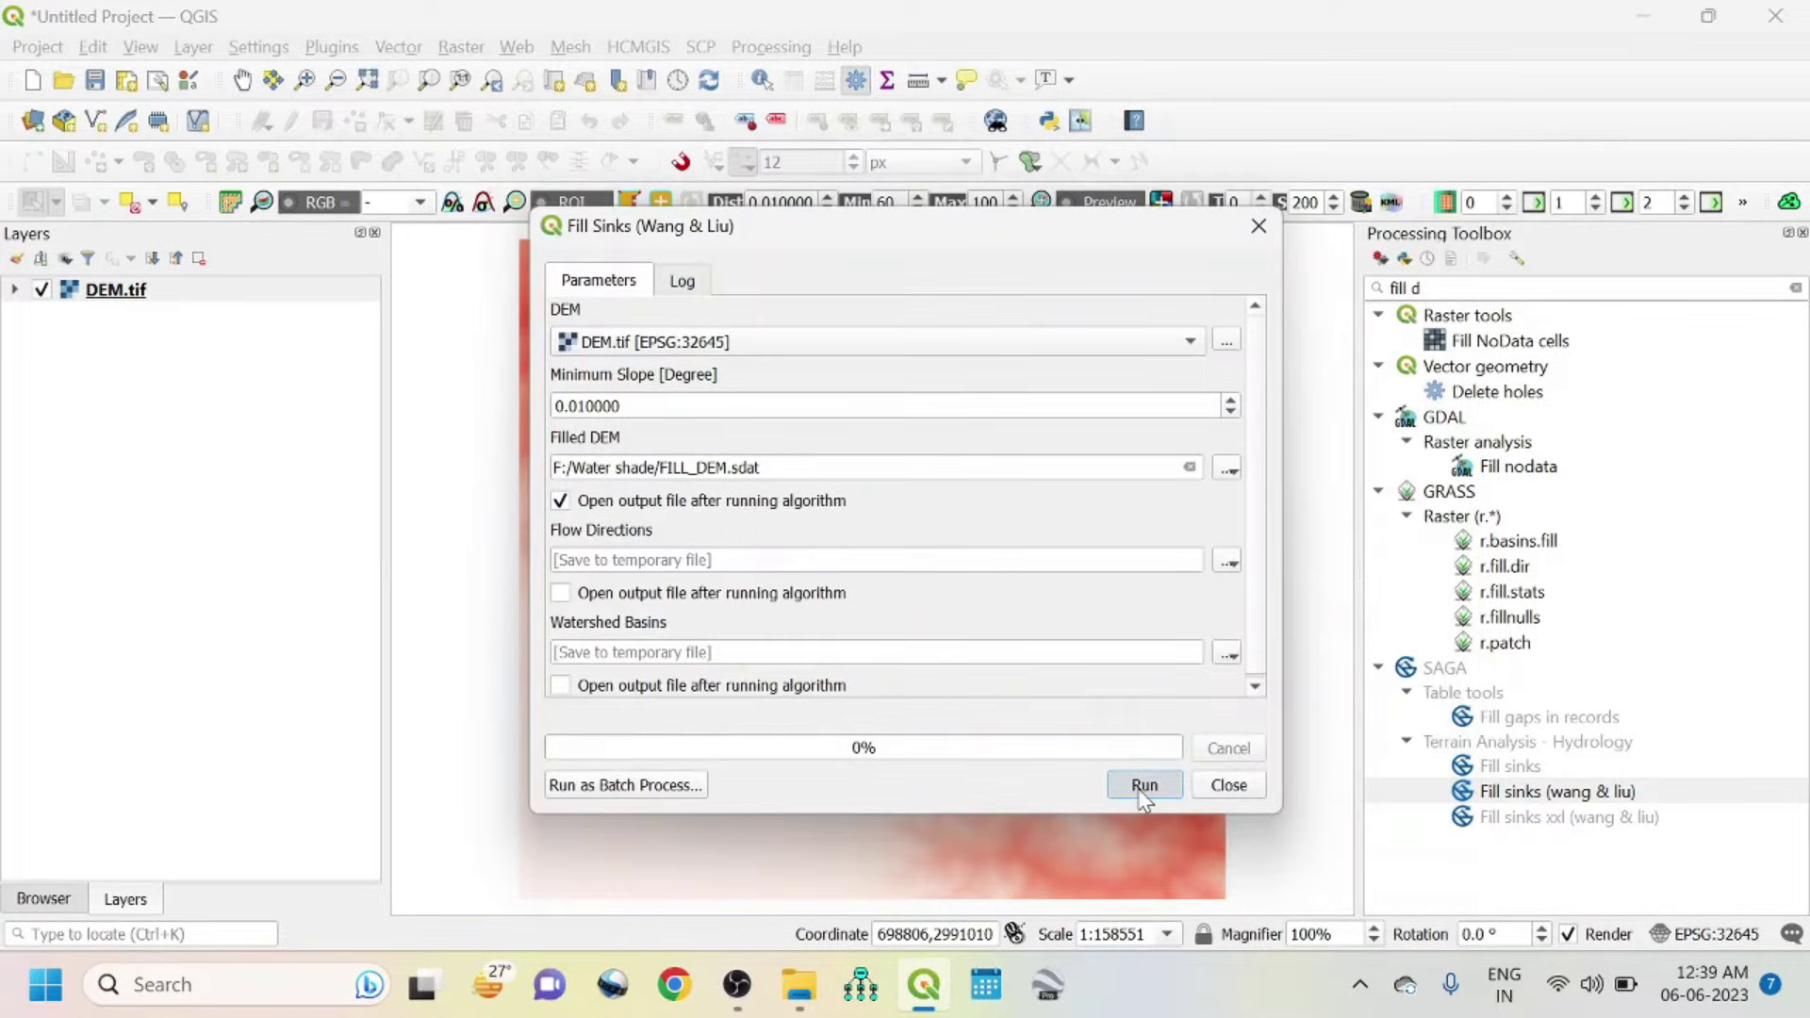
- Run the sink filling on DEM.tif, then close the tool and dismiss the completion notification
click(1144, 788)
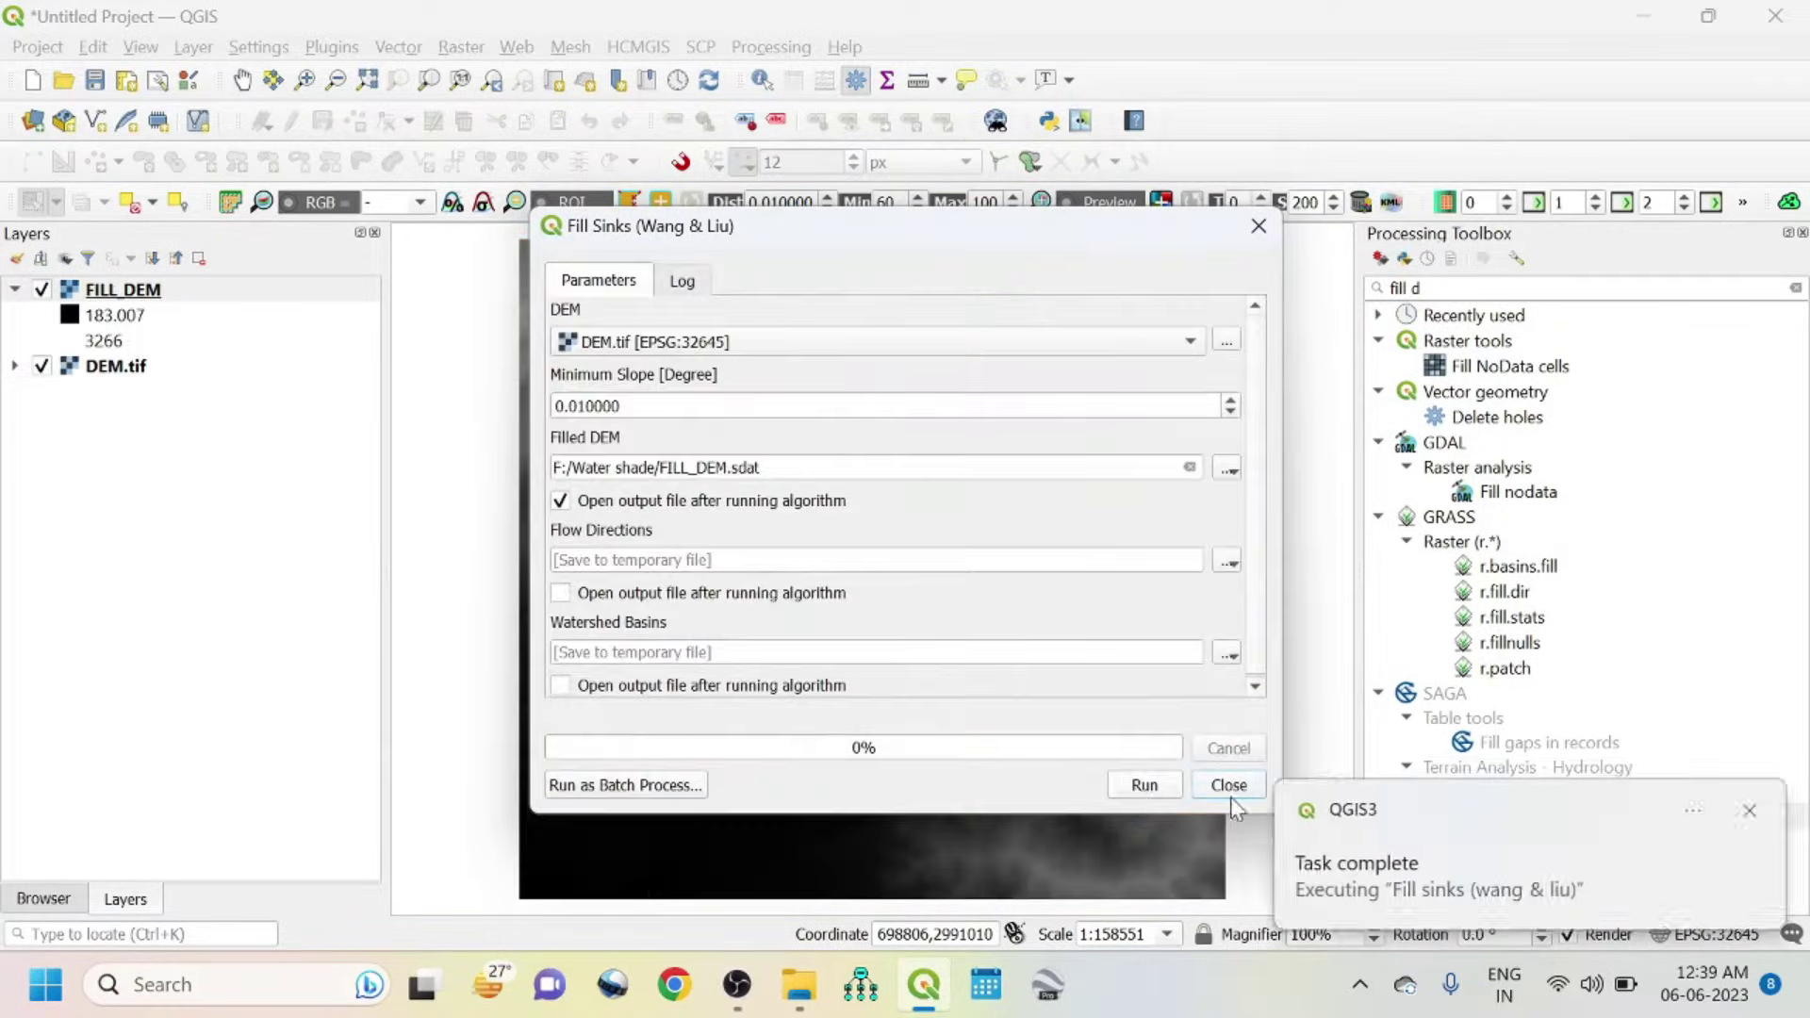
click(1230, 790)
click(1750, 810)
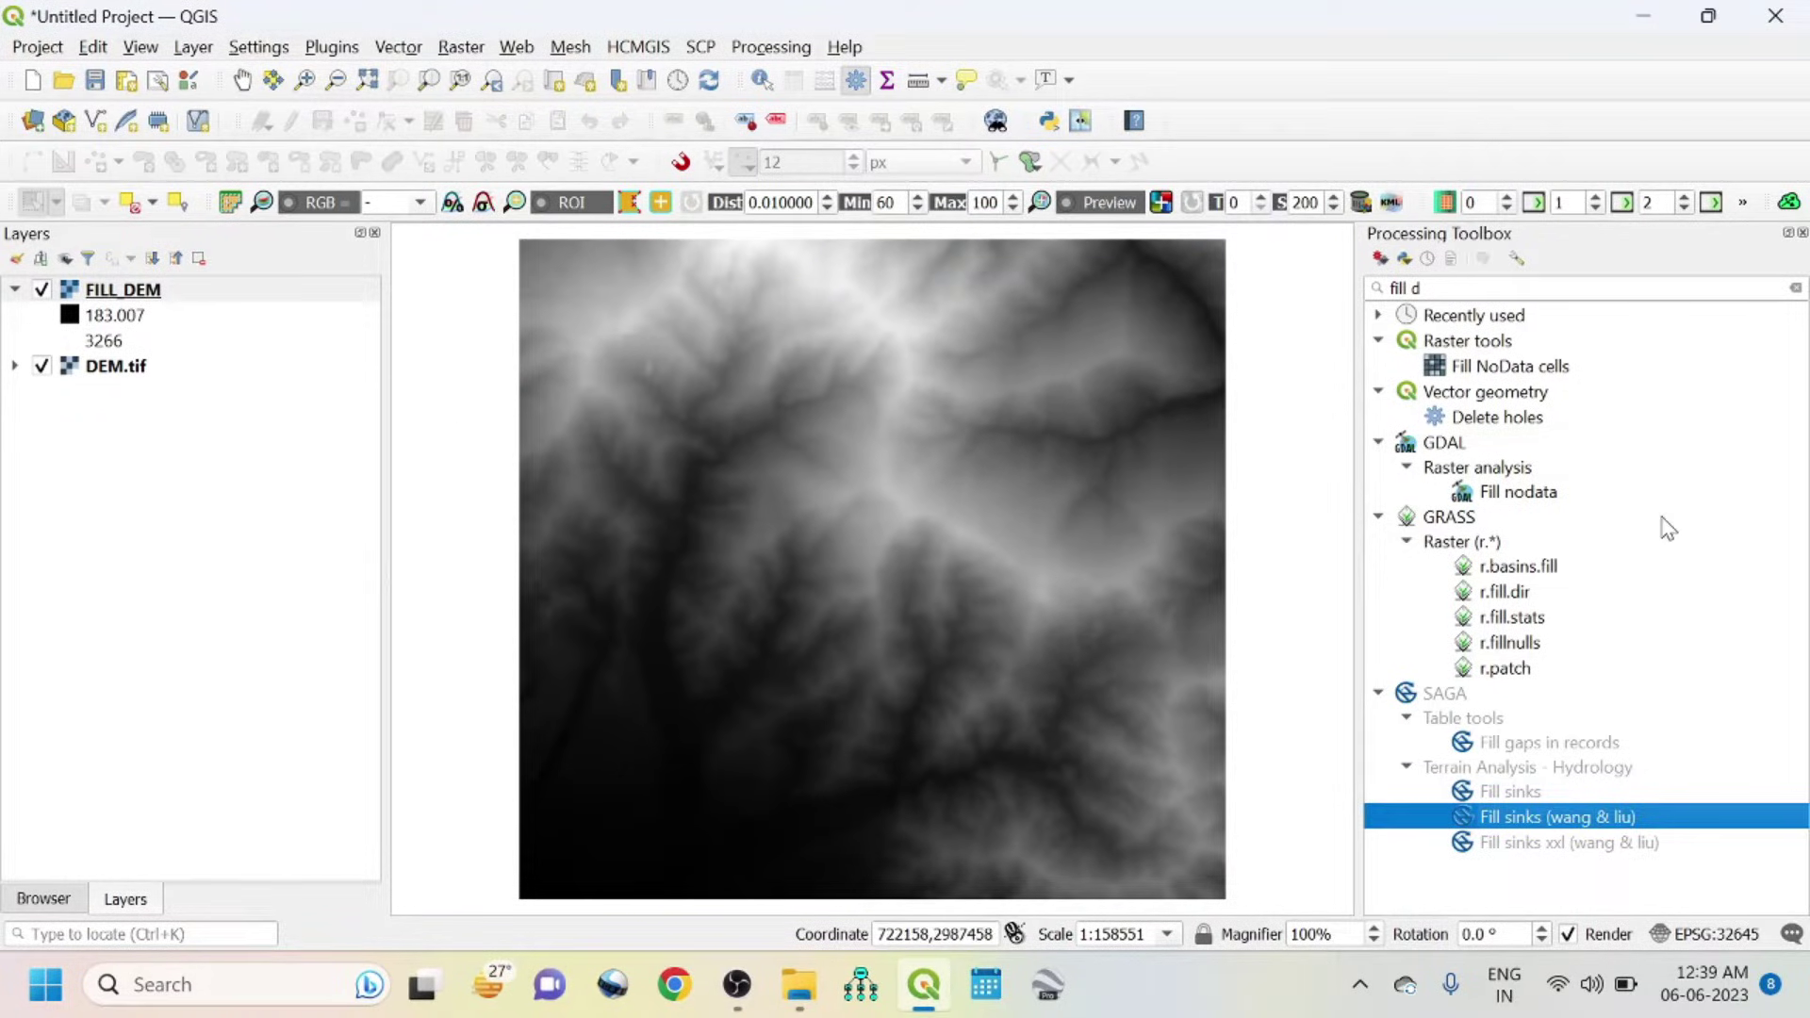
- Search the Processing Toolbox for "STRAH" and open the SAGA Strahler order tool
click(1405, 288)
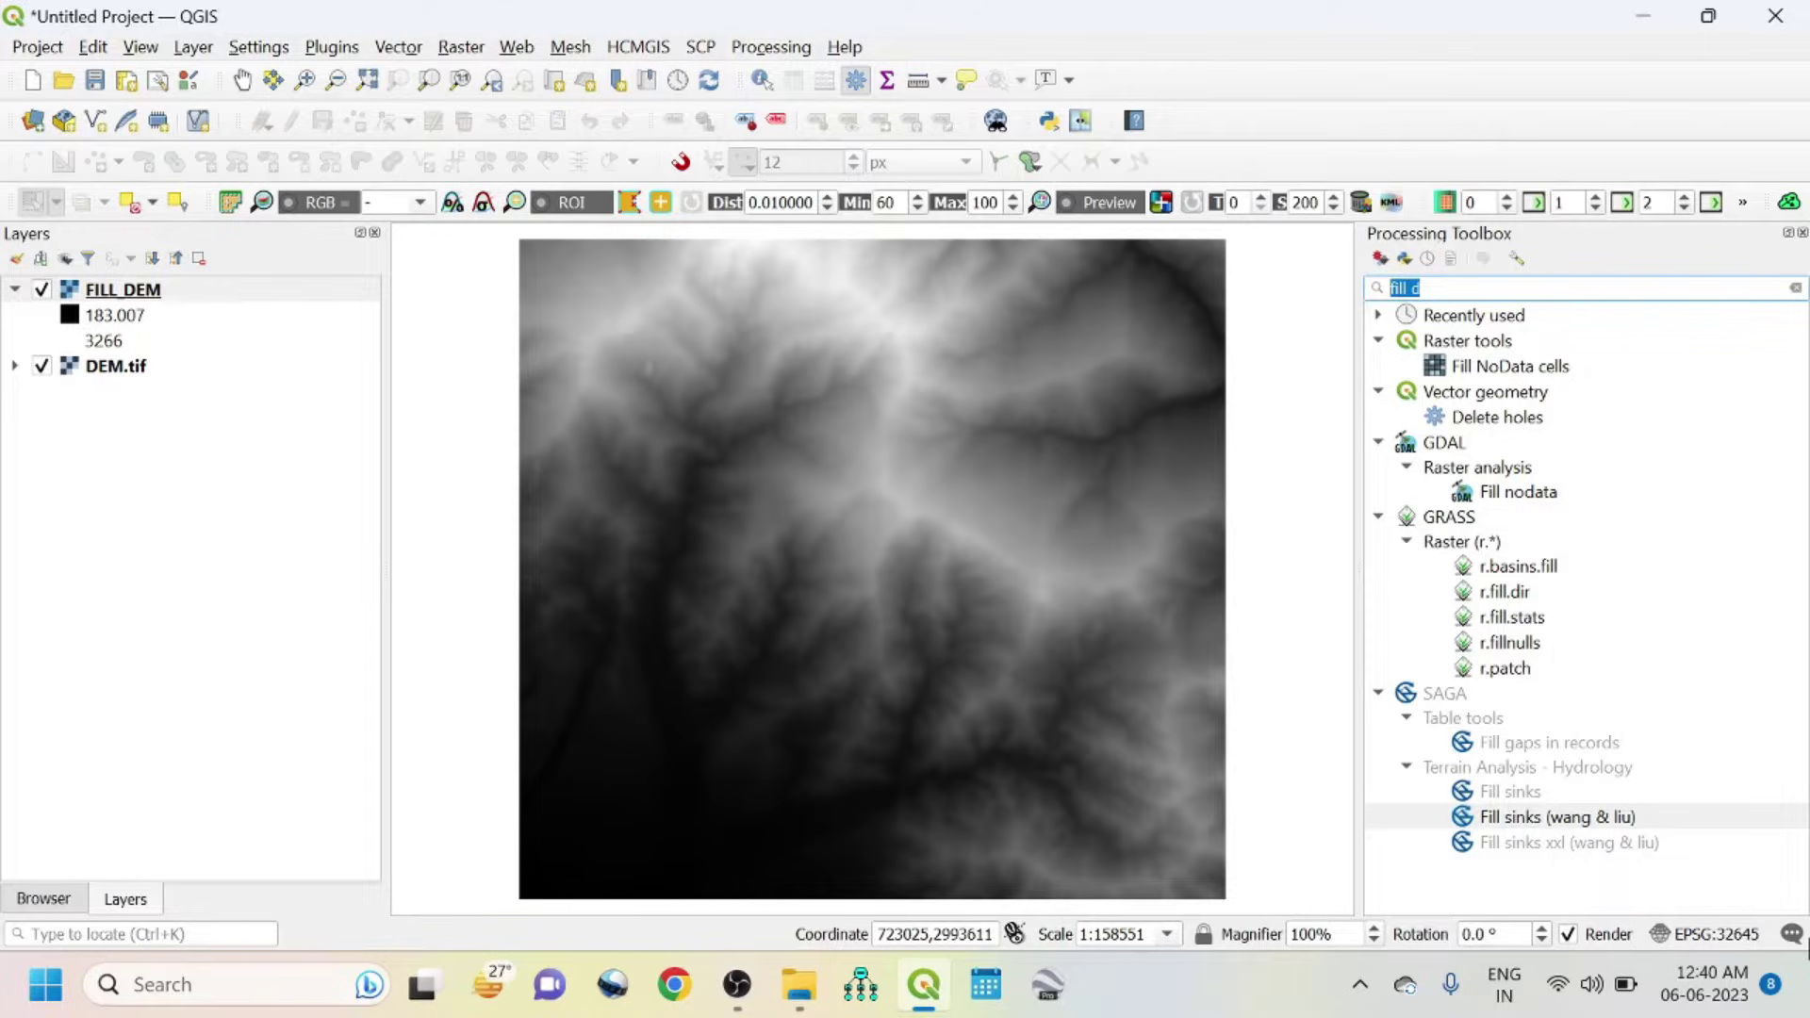
text(STRA)
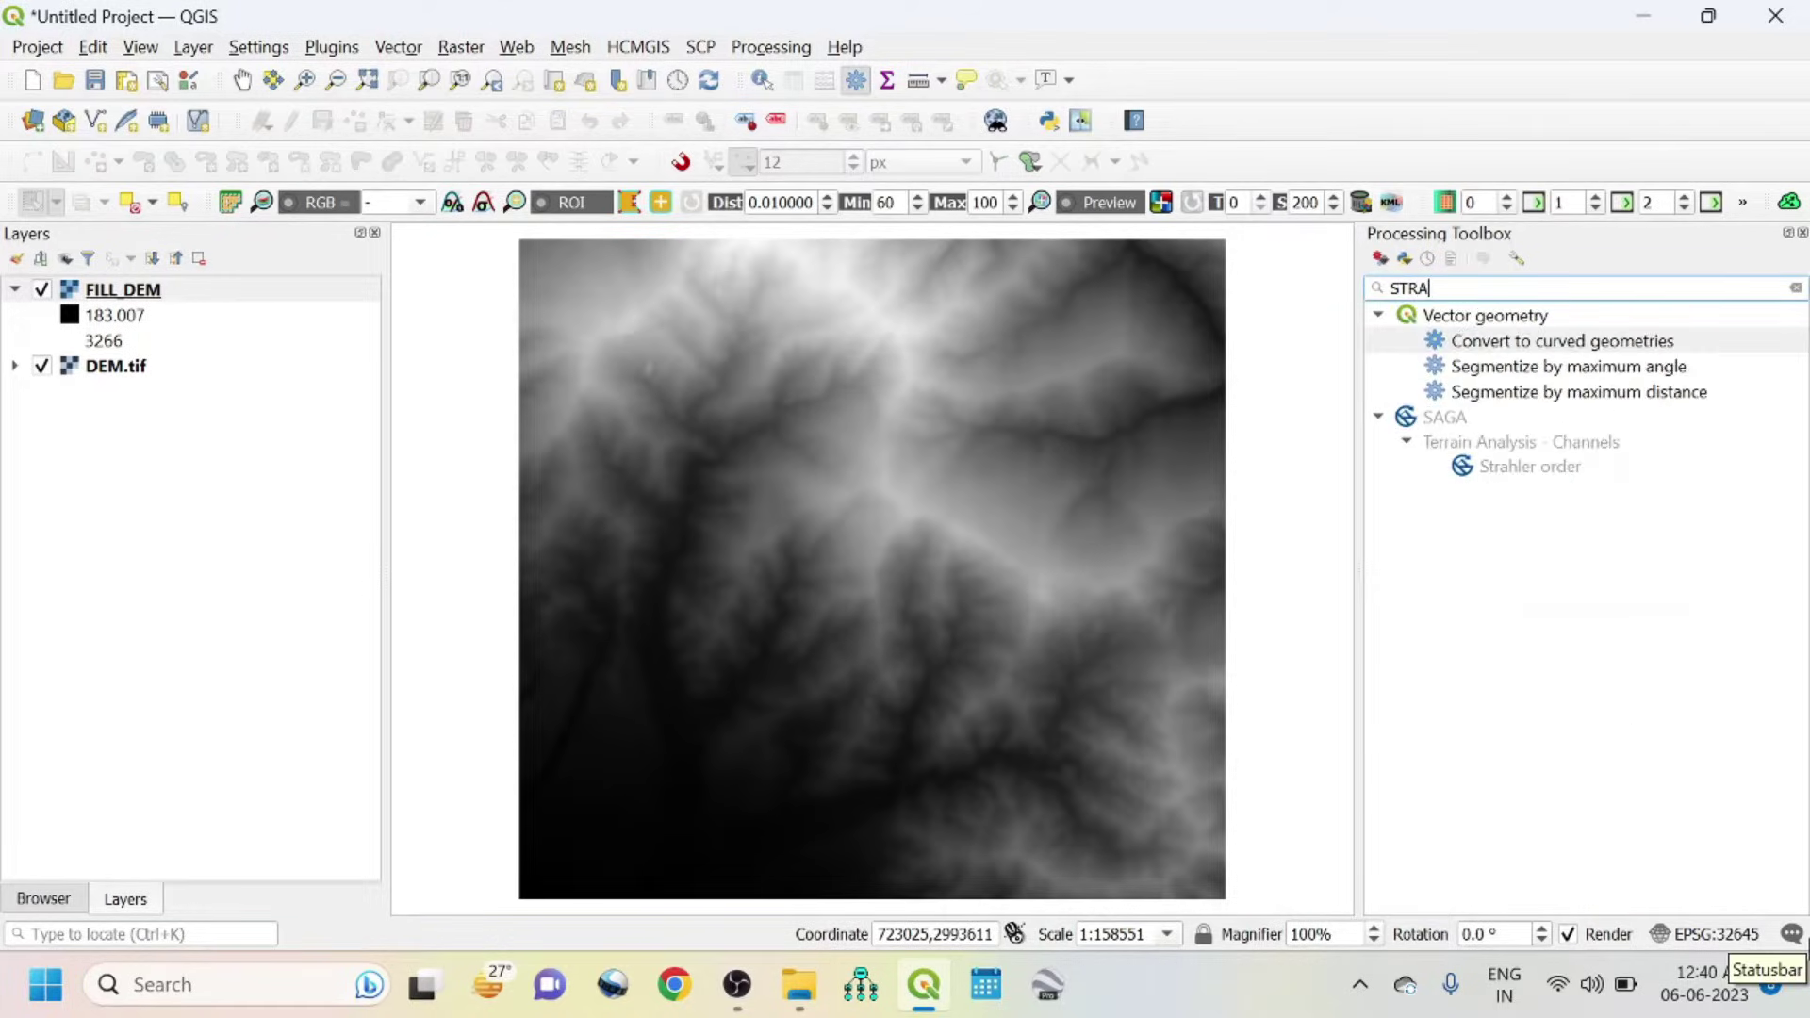
text(H)
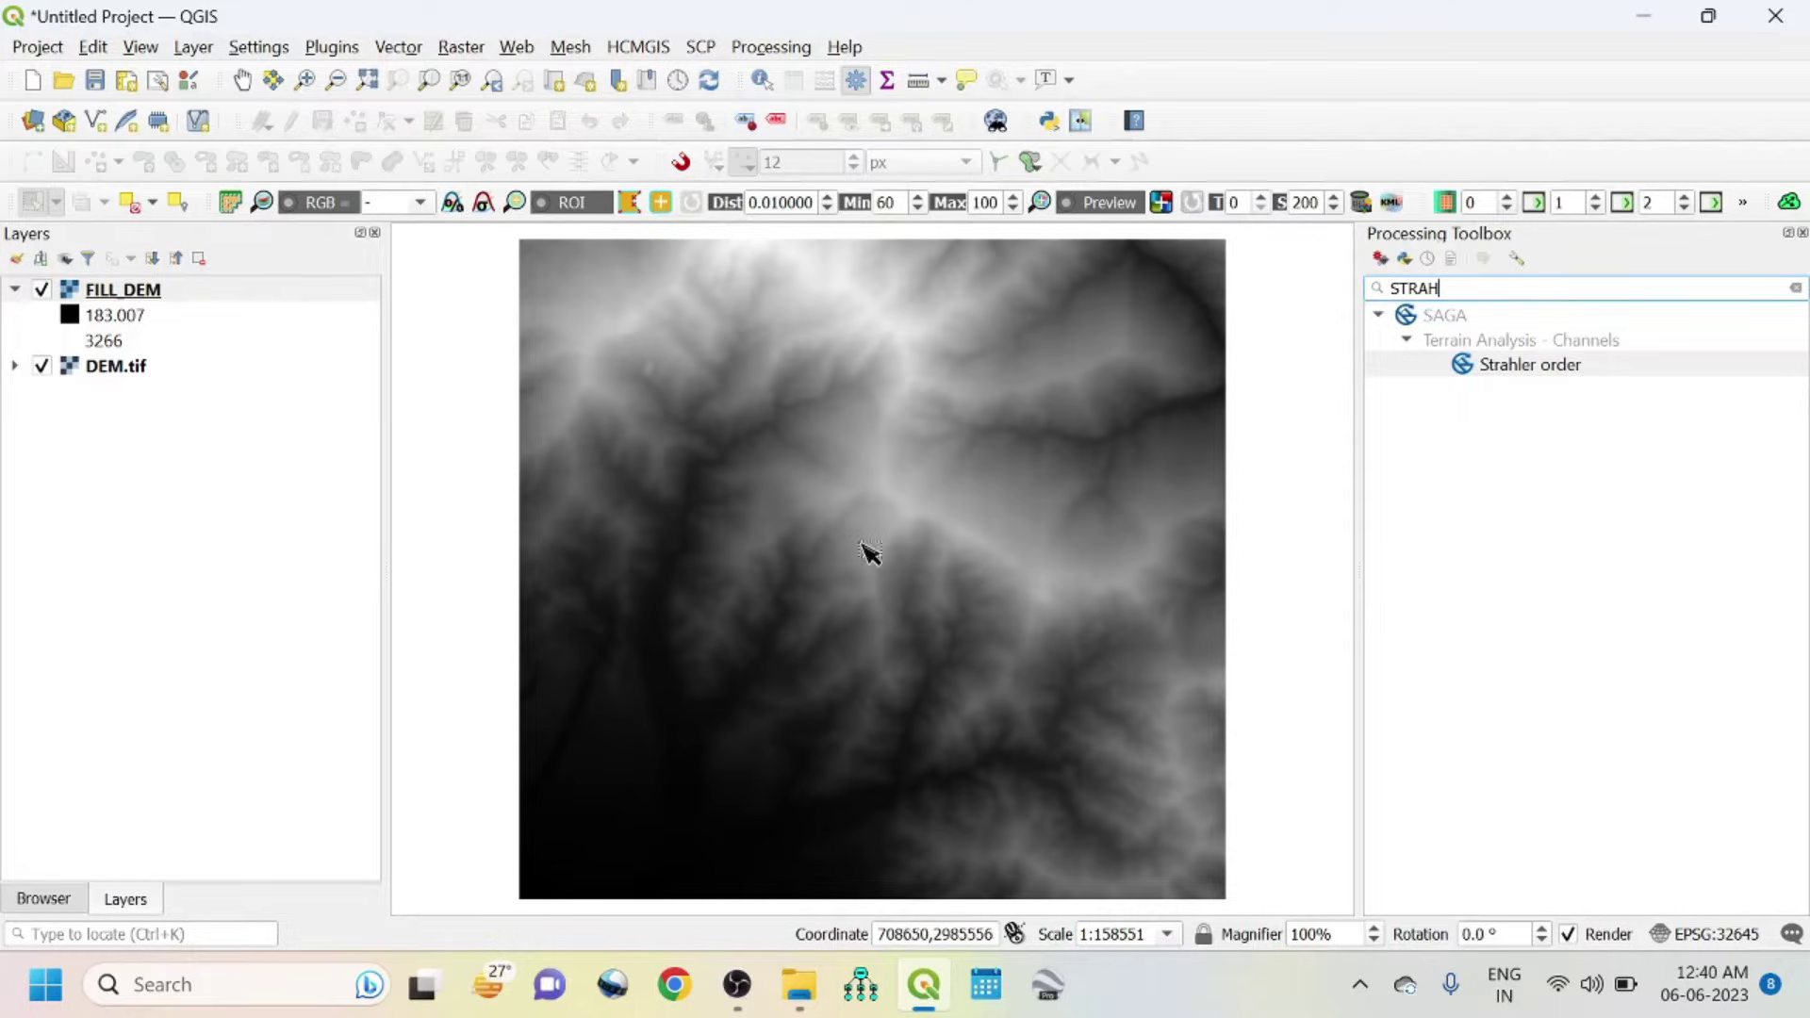
double_click(1511, 372)
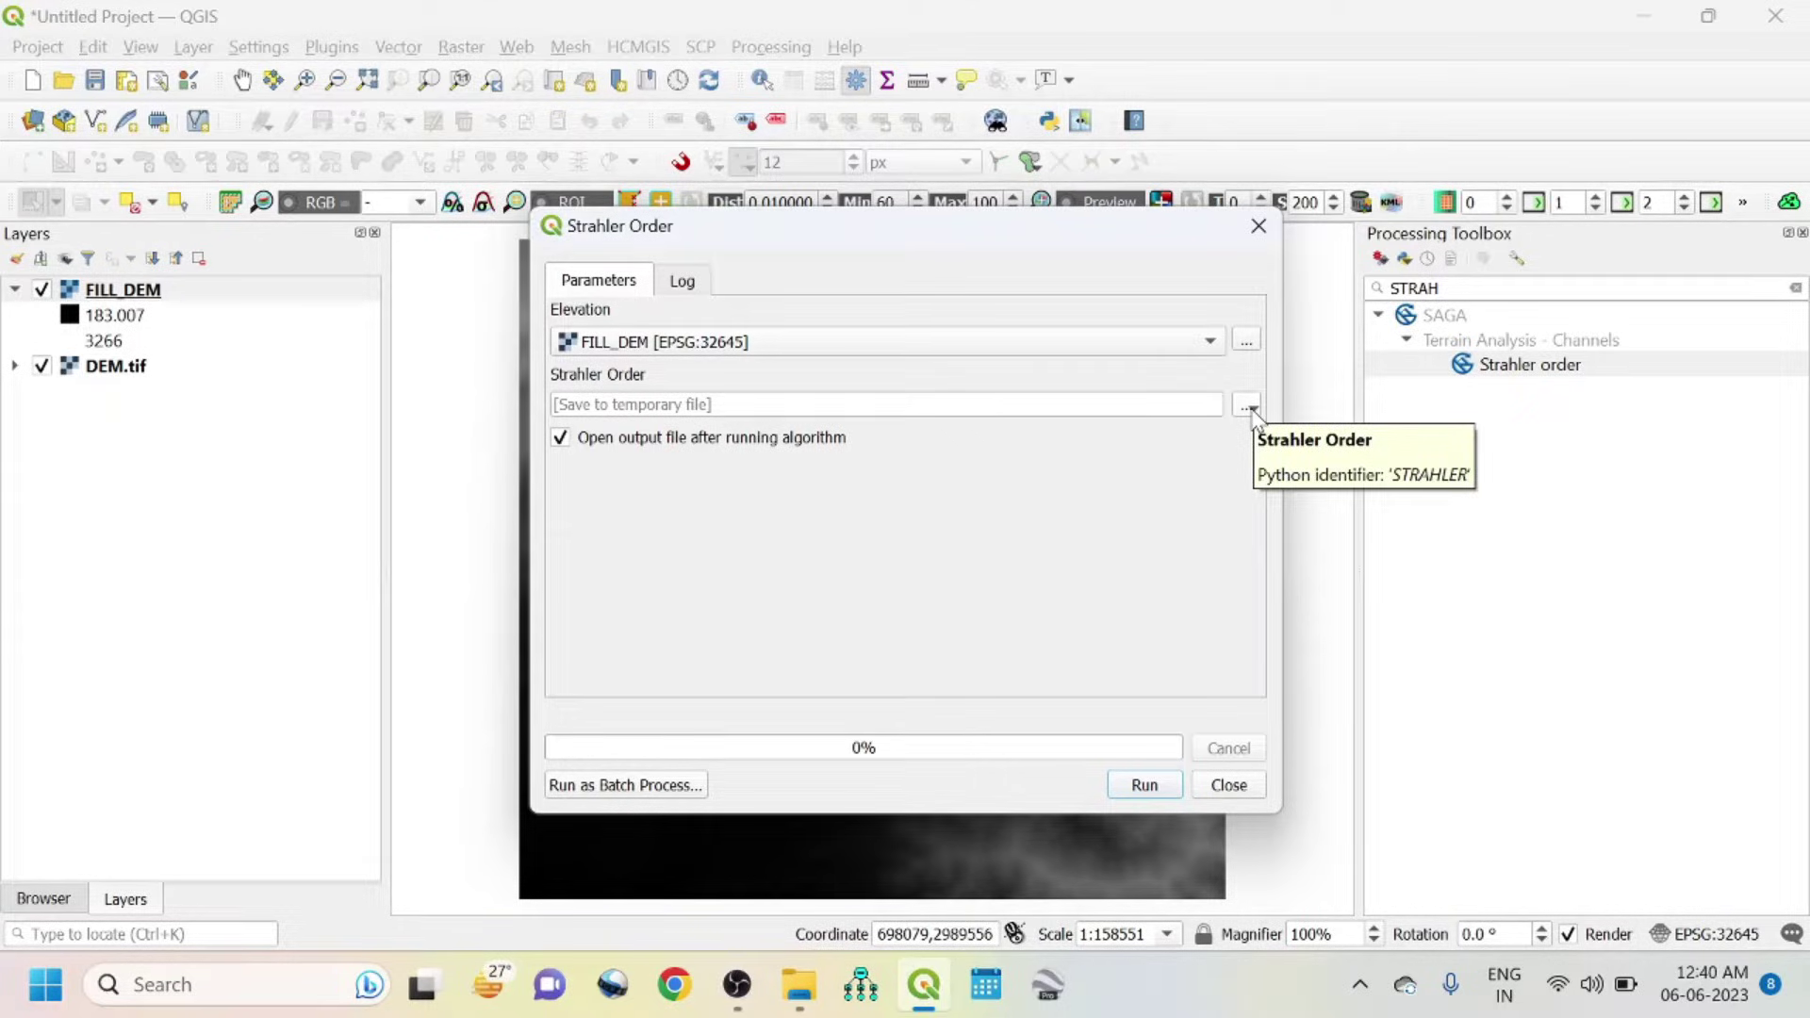
- Run Strahler Order on FILL_DEM, saving the output as STRAHLER_STREAM.sdat in the Water shade folder
click(1248, 407)
click(1289, 464)
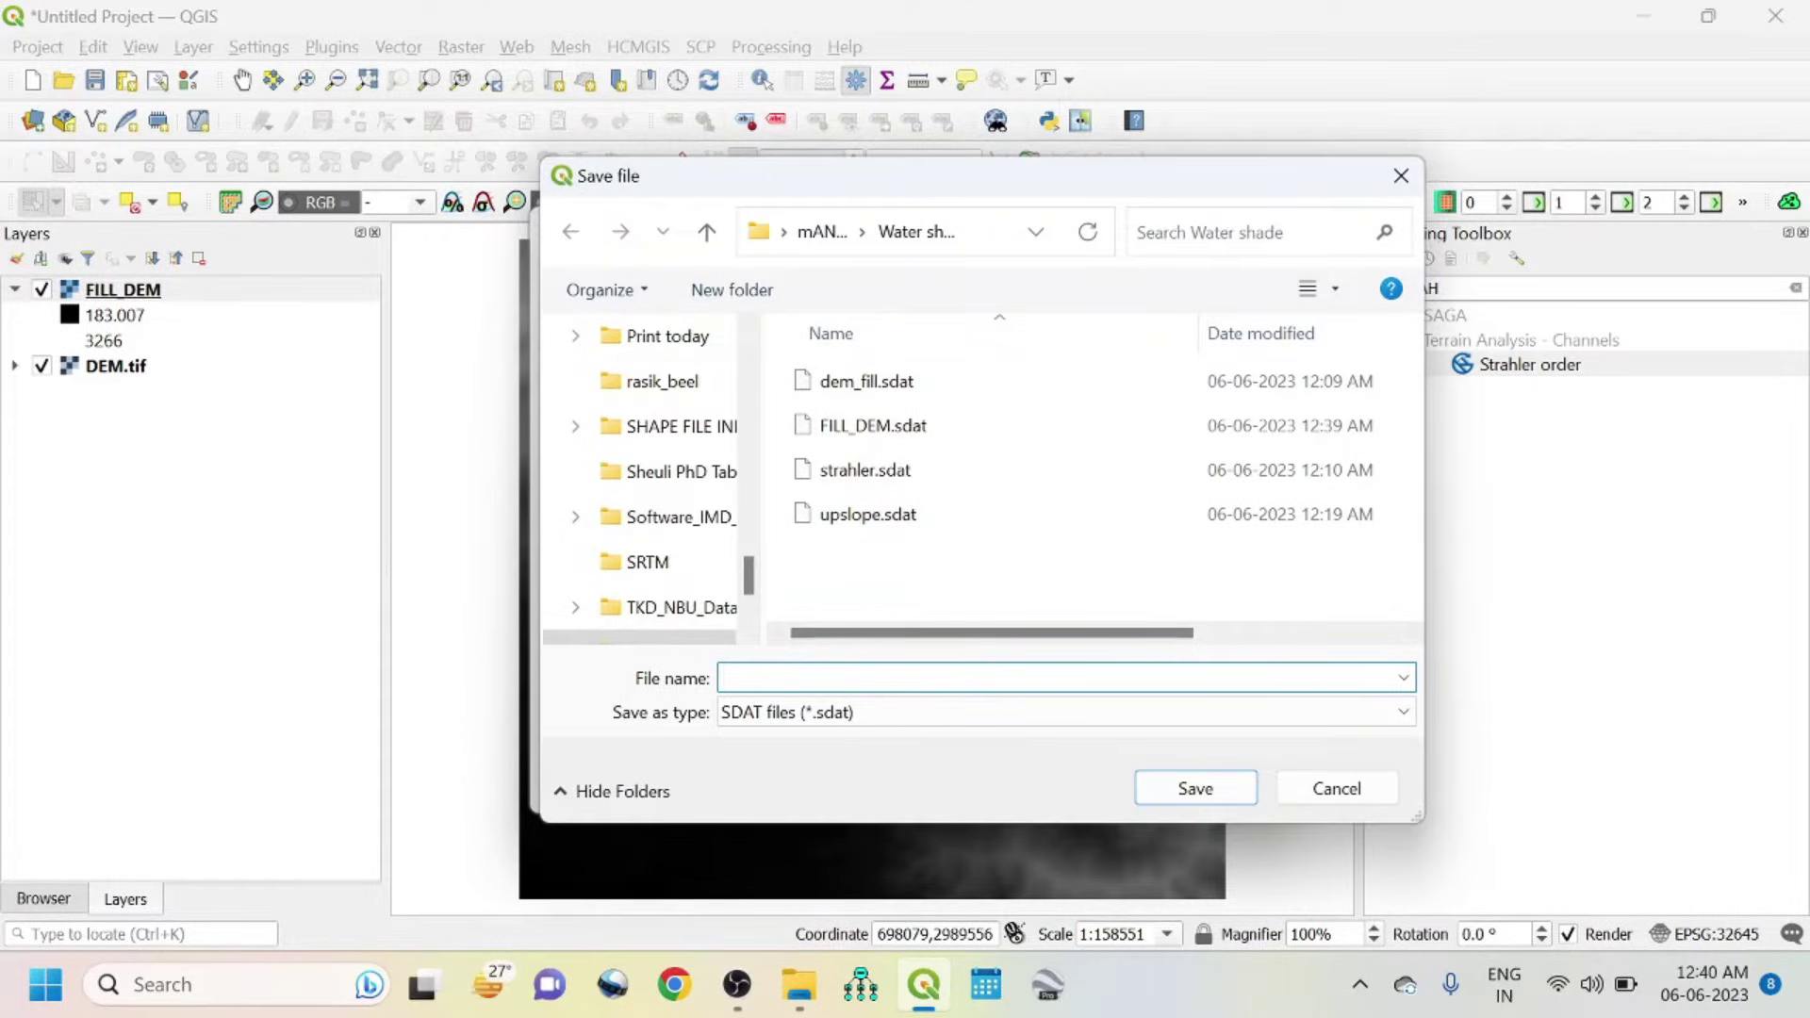
text(STRA)
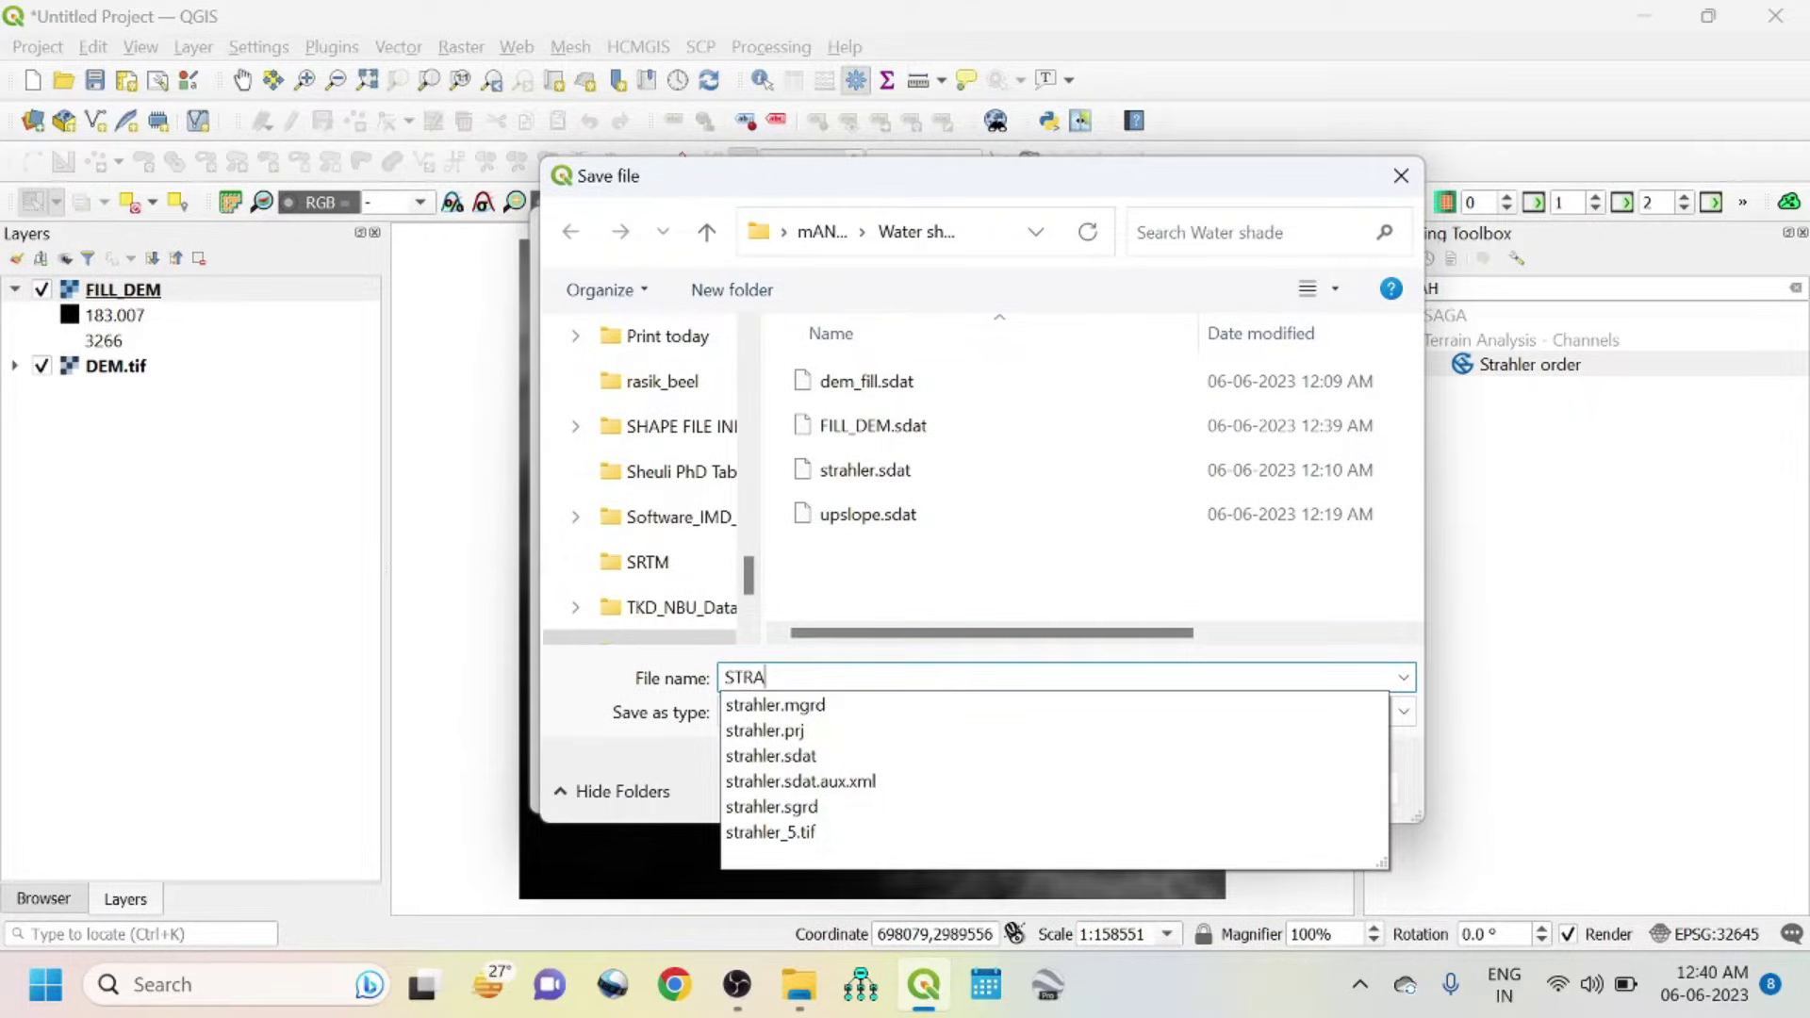
text(HLER_)
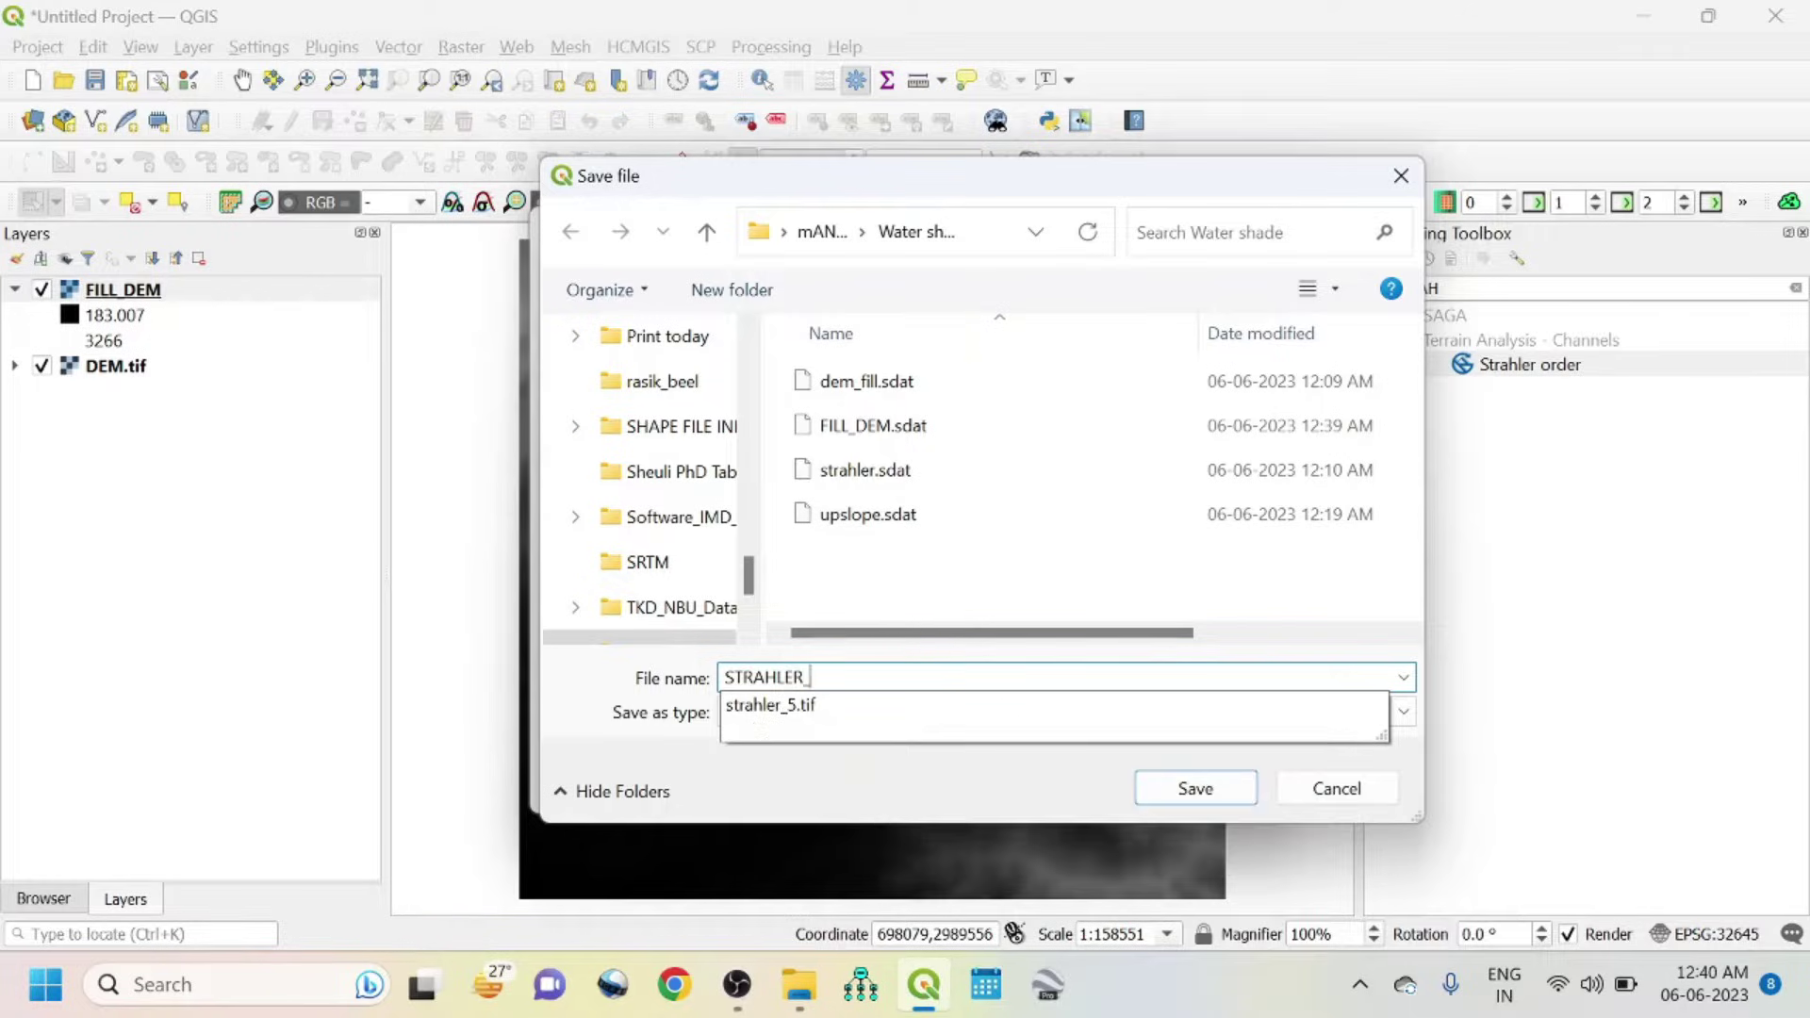
text(STREAM)
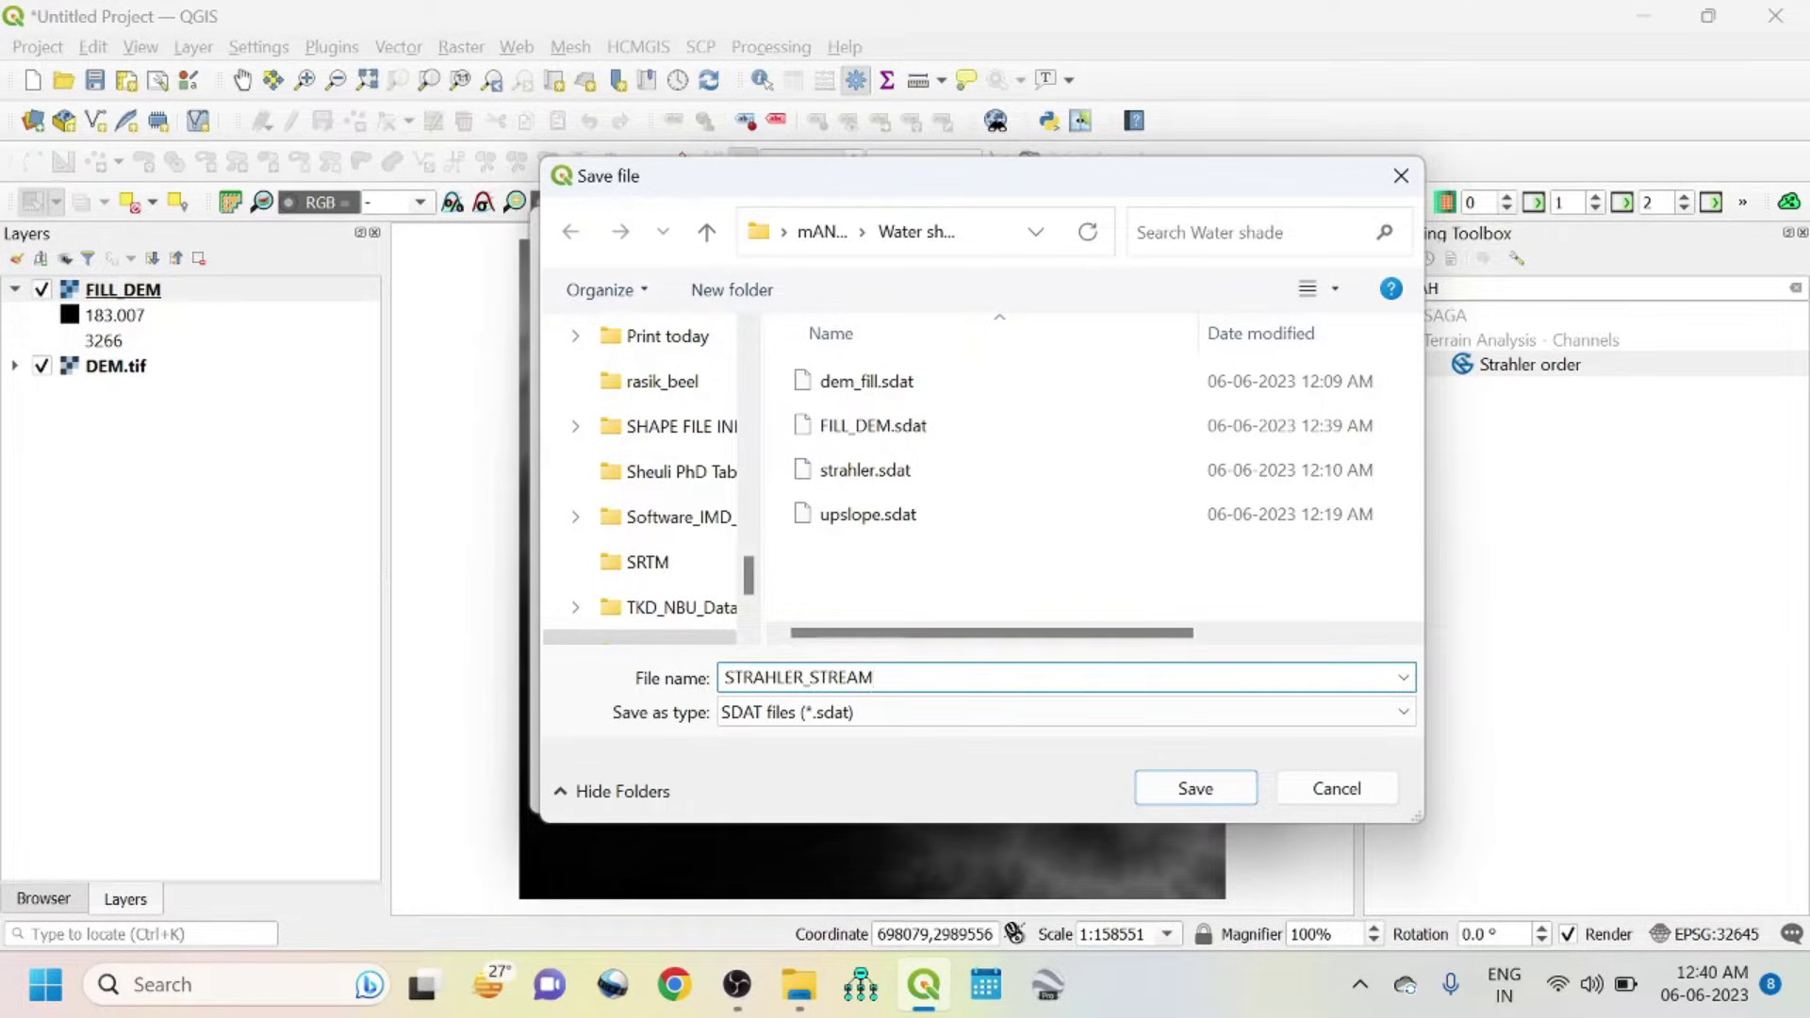
click(1192, 792)
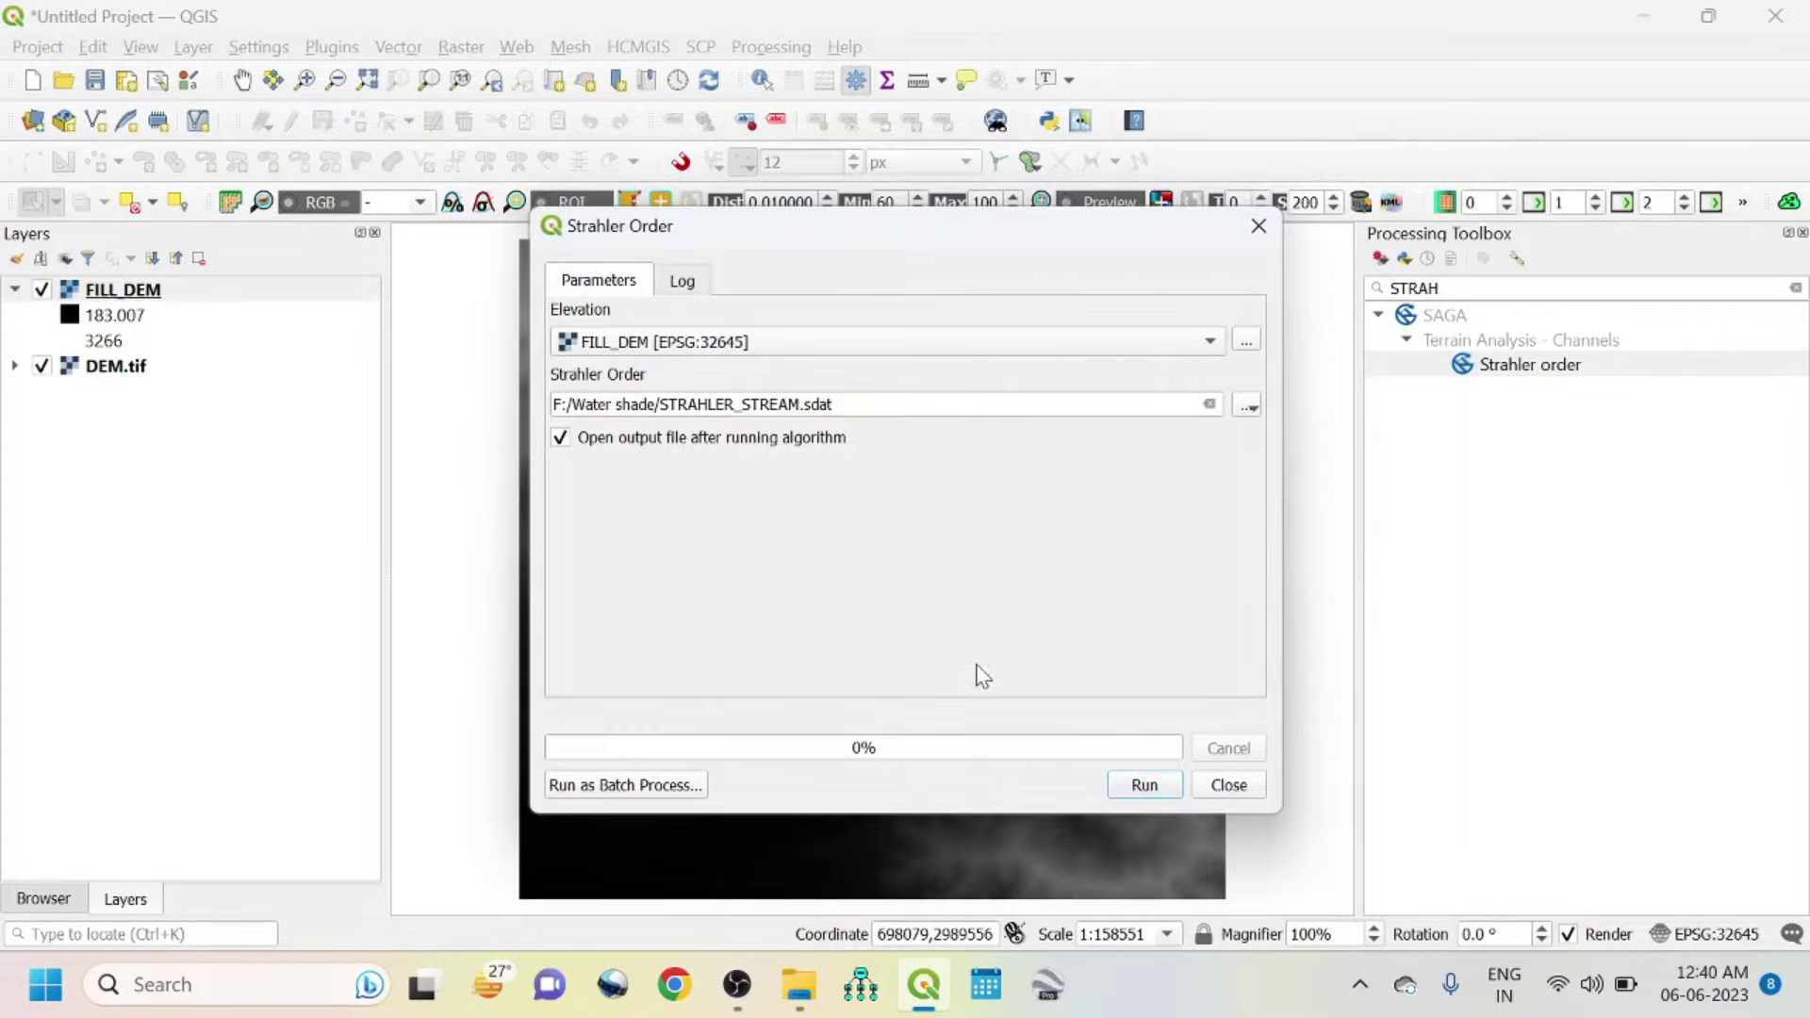
click(1146, 784)
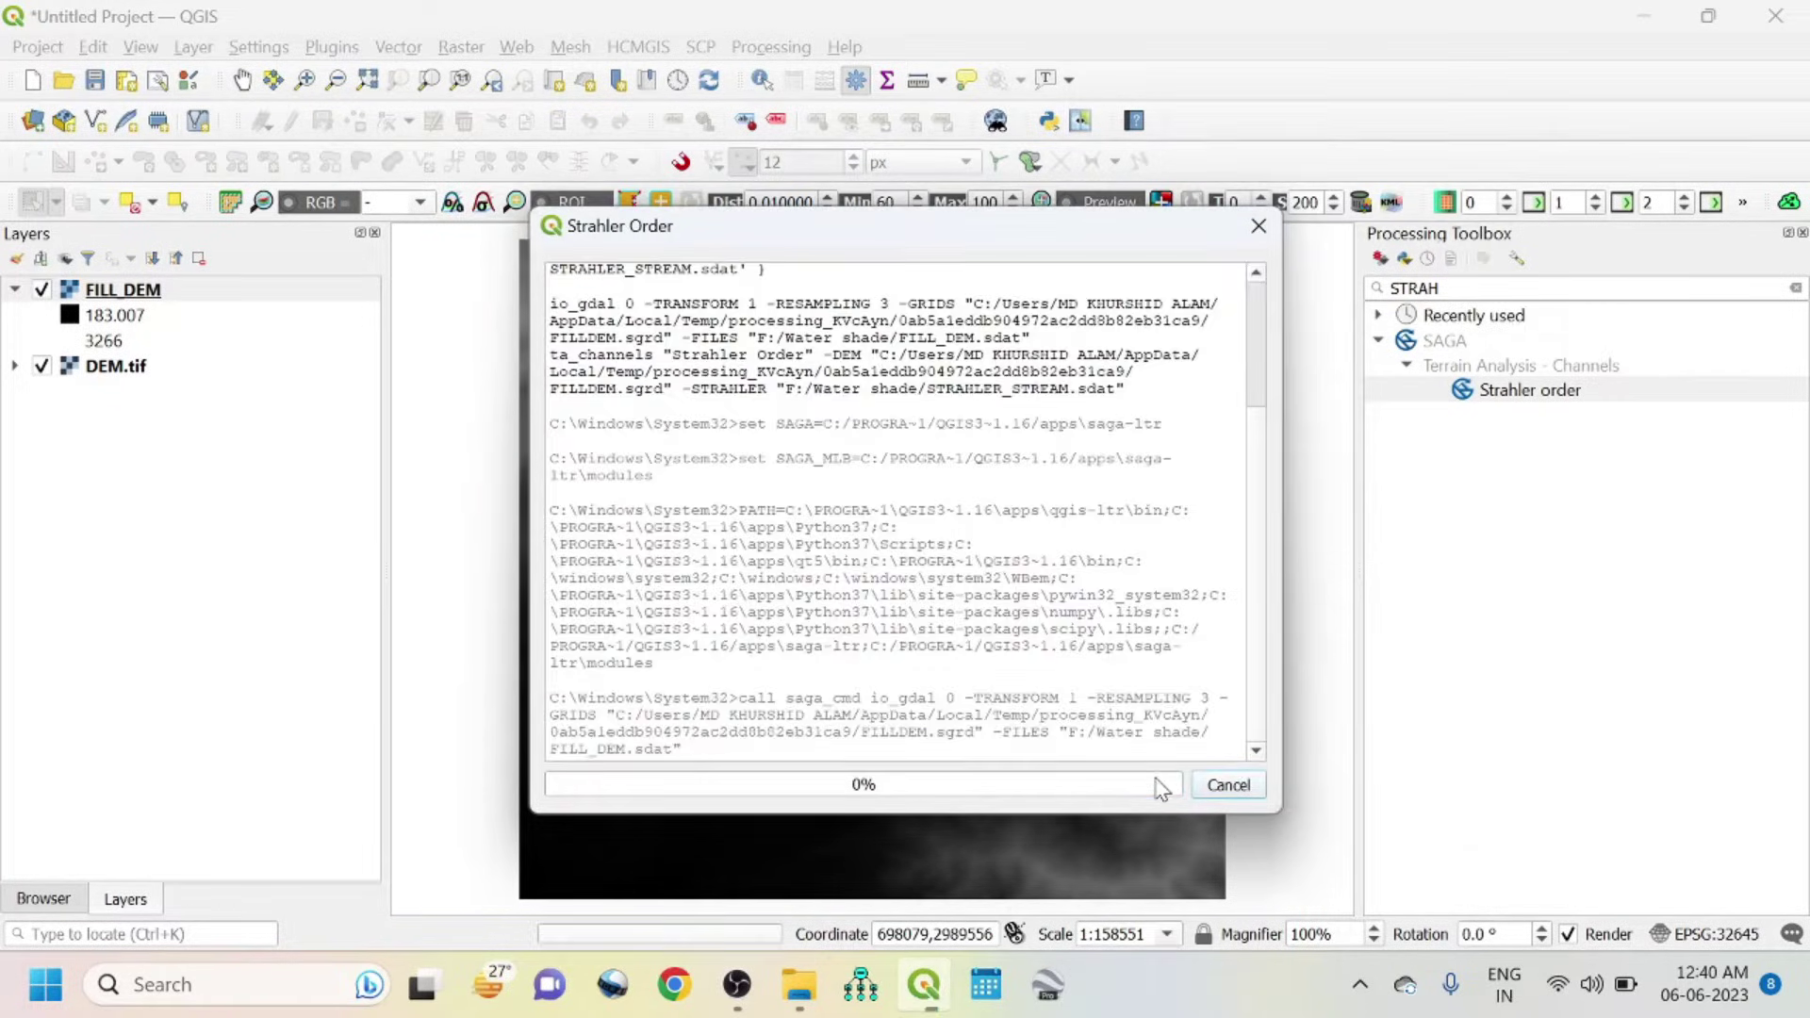
- Close the Strahler Order tool and examine the stream network in the STRAHLER_STREAM raster
click(1228, 786)
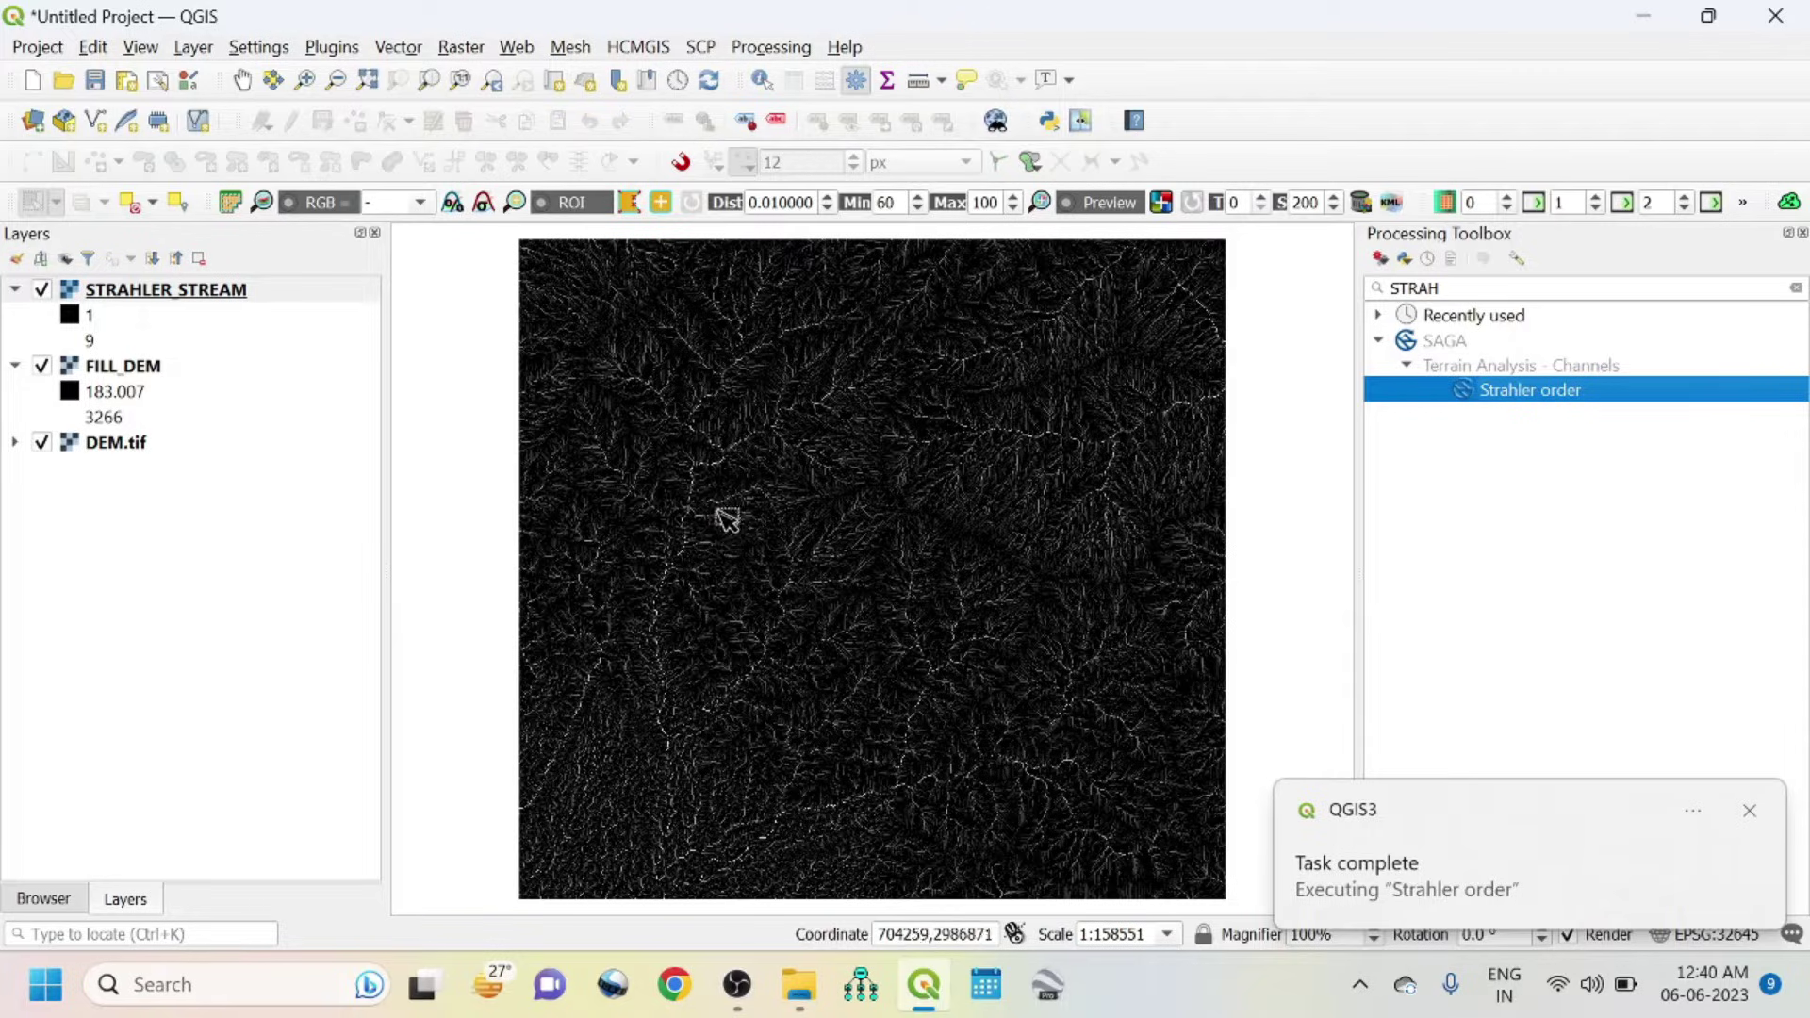
scroll(730, 538, up, 2)
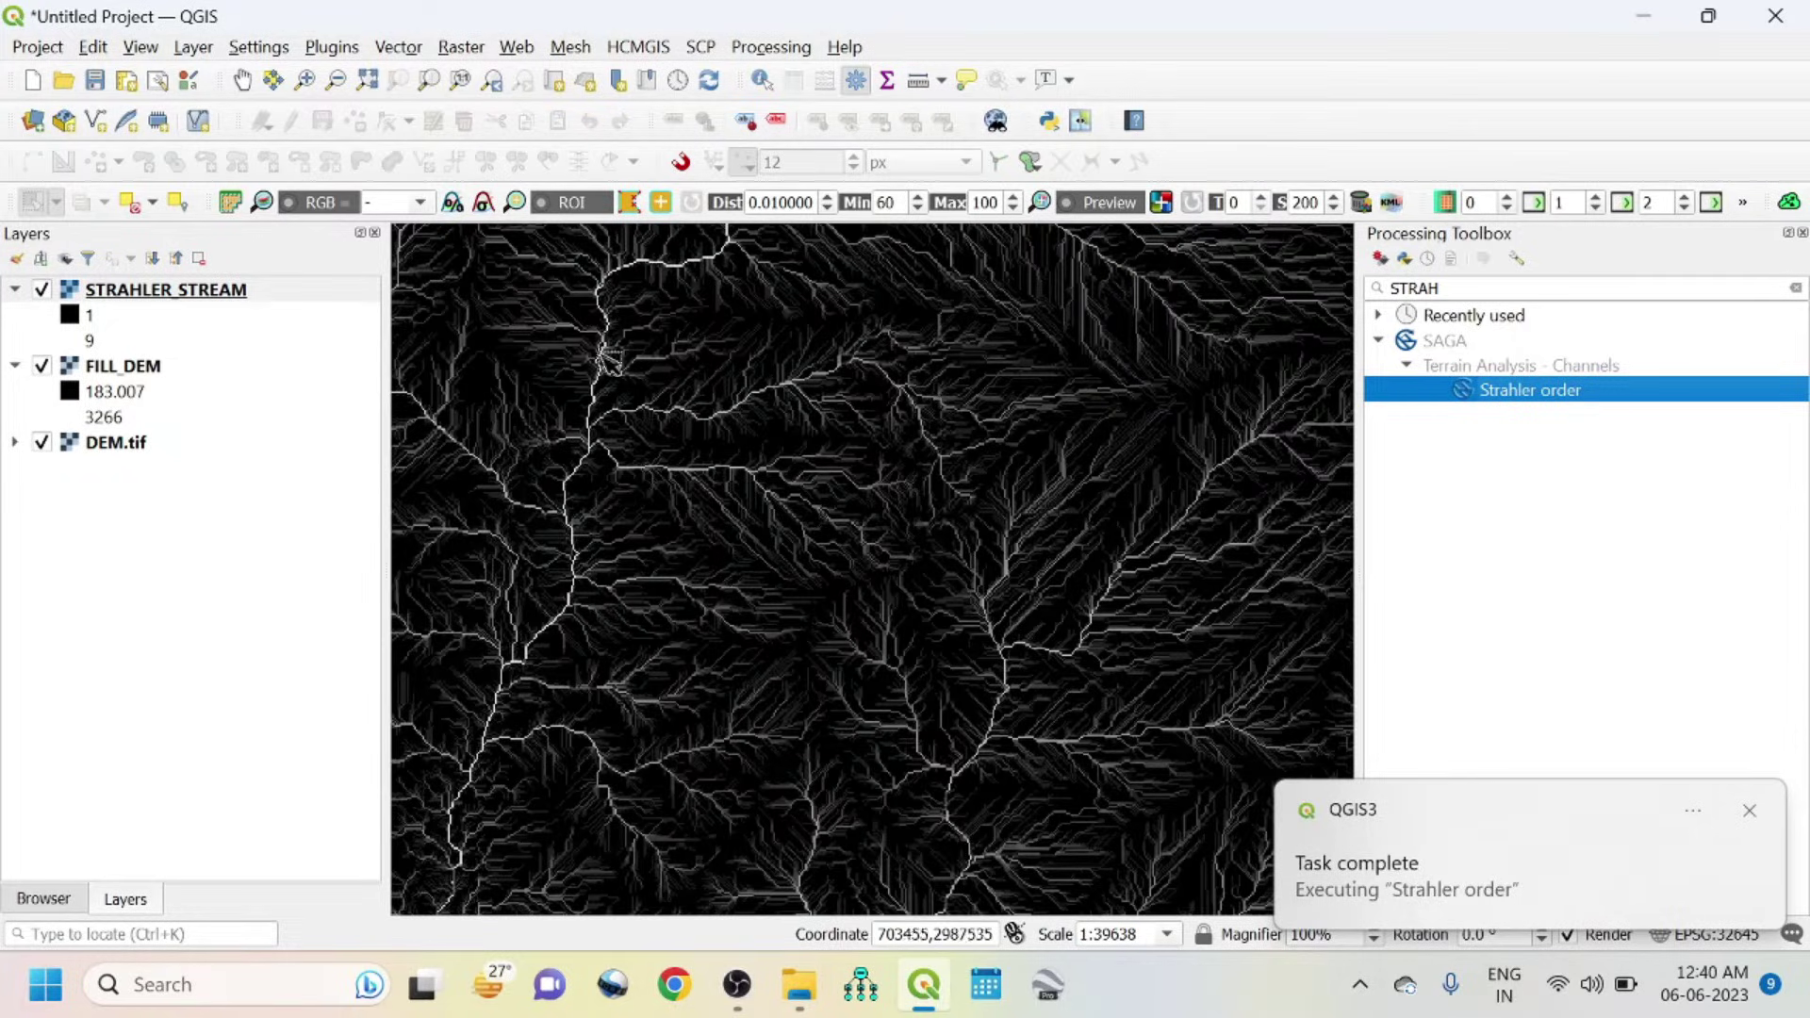
scroll(839, 556, up, 2)
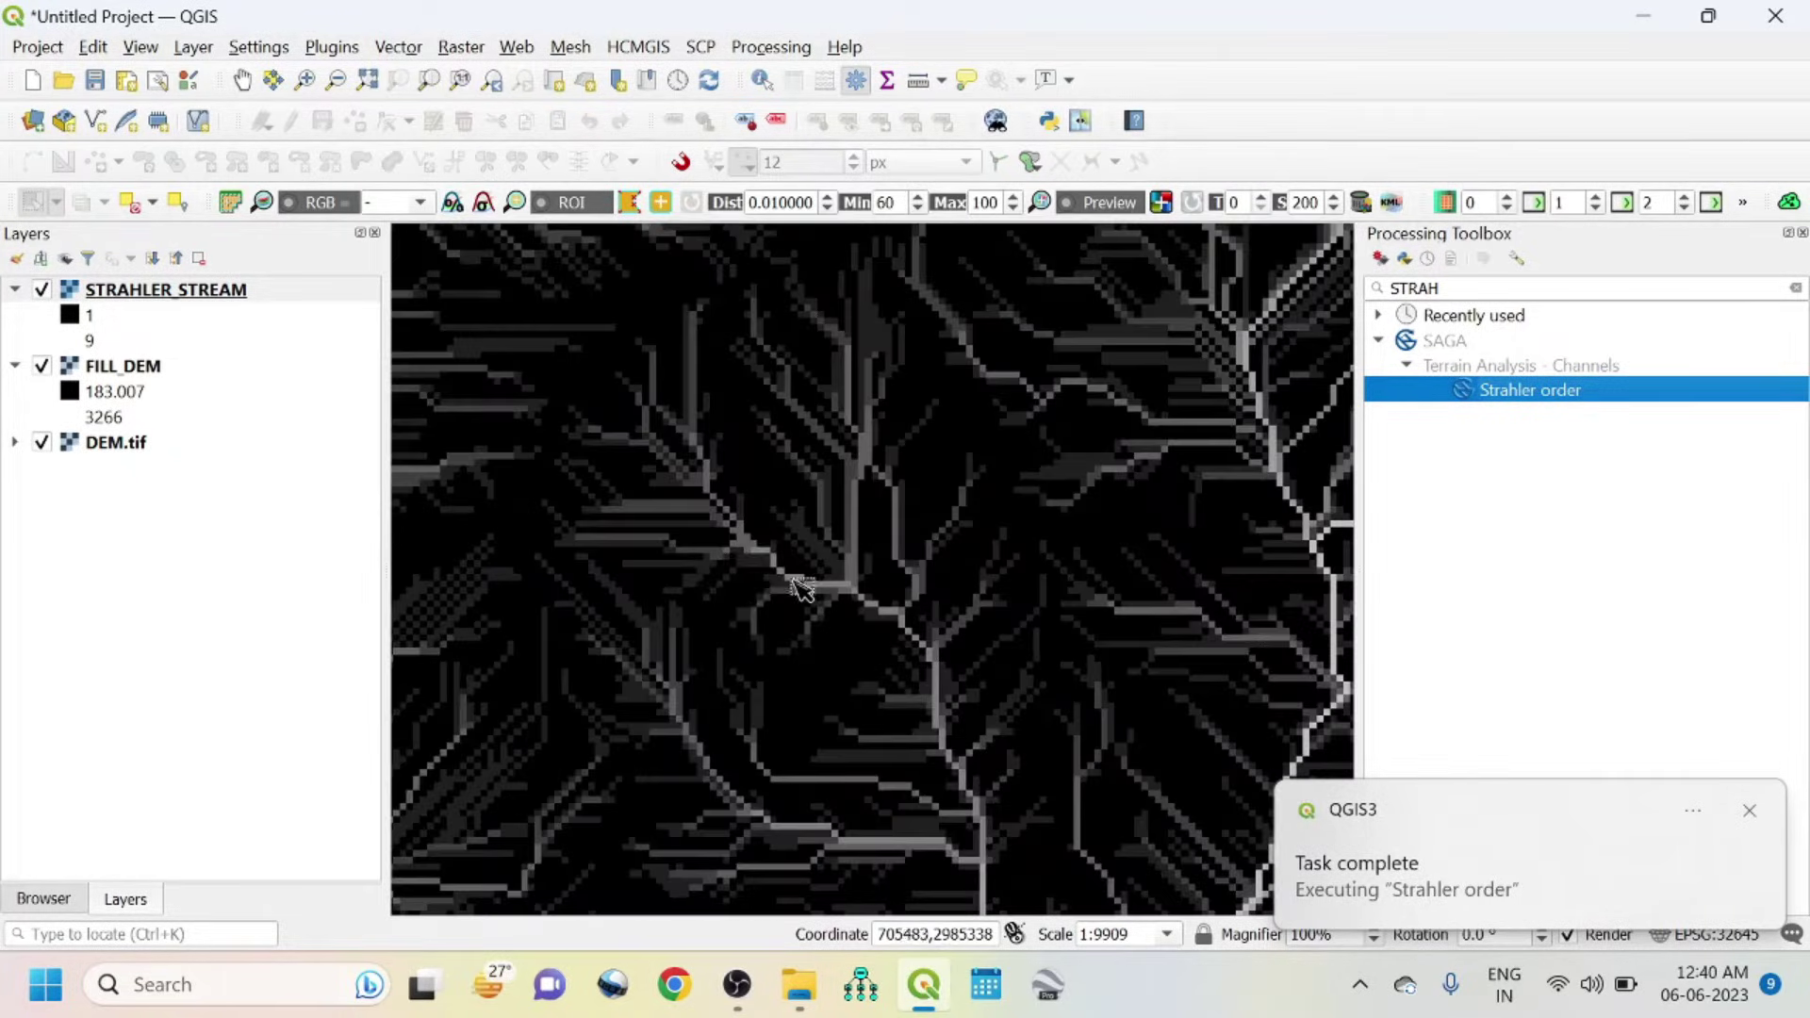
scroll(863, 539, down, 2)
scroll(901, 554, down, 1)
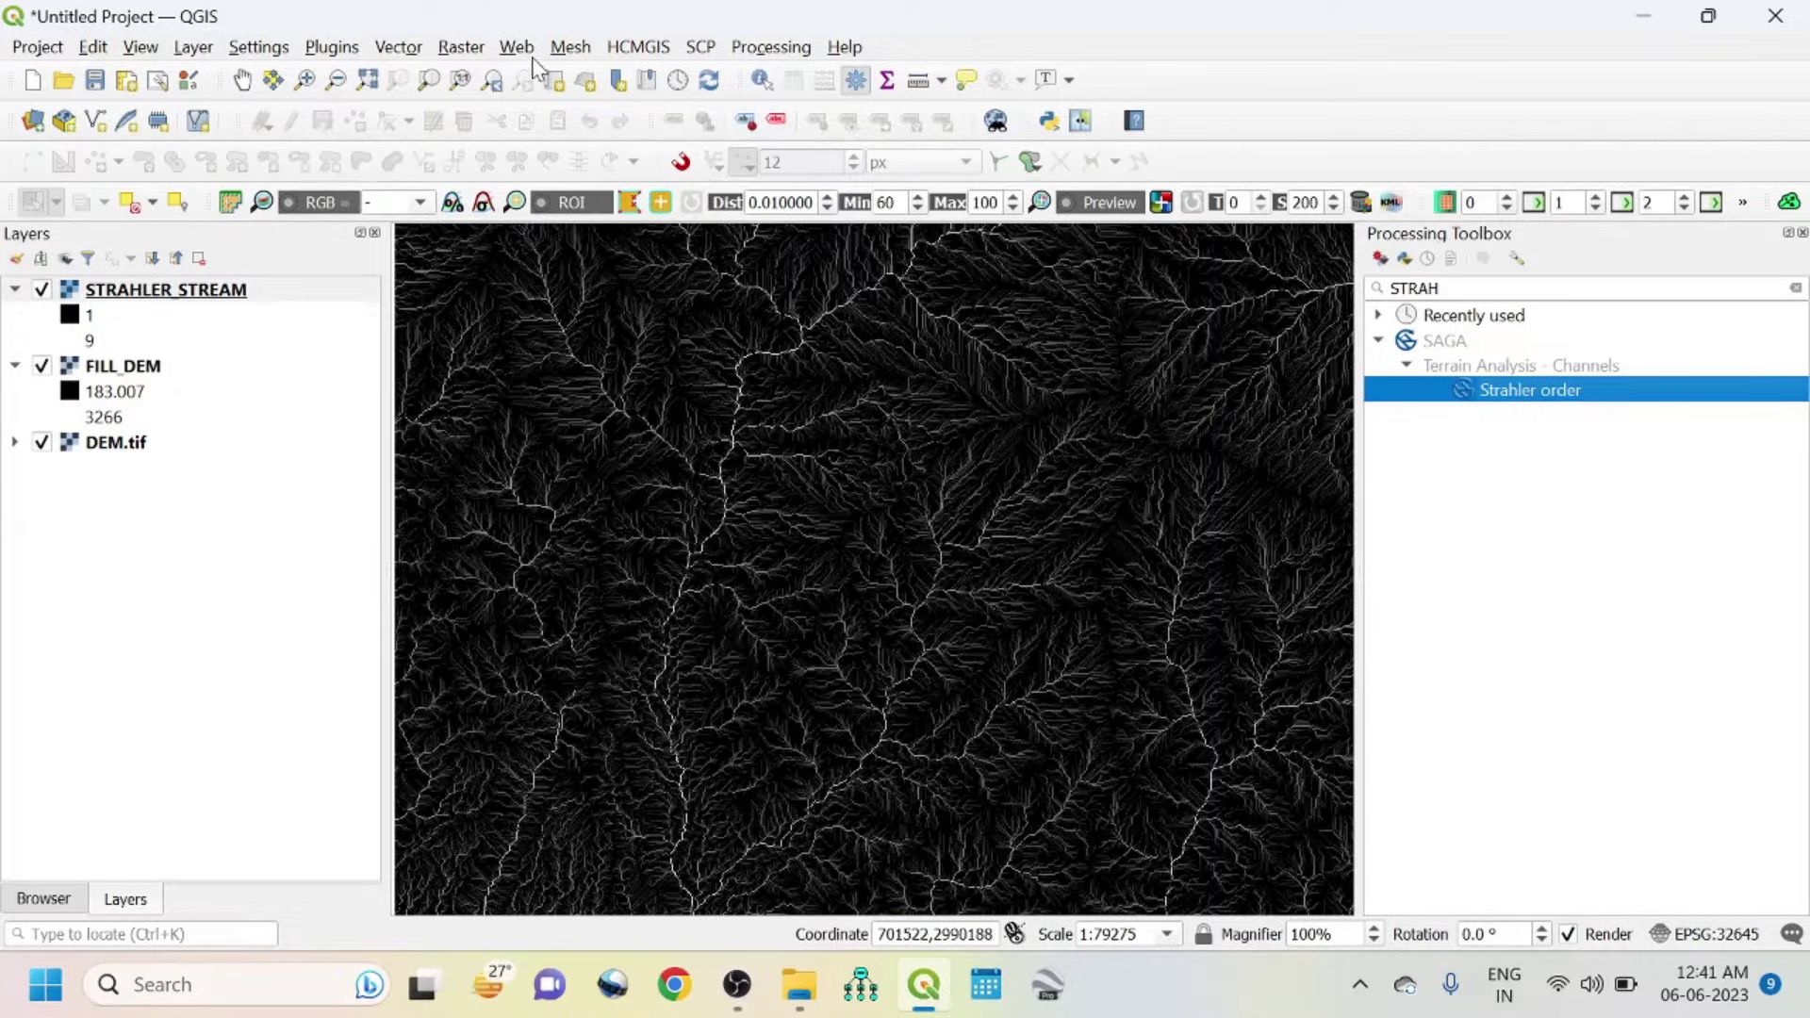
- Open the Raster Calculator and enter the expression "STRAHLER_STREAM@1" >= 4
click(461, 46)
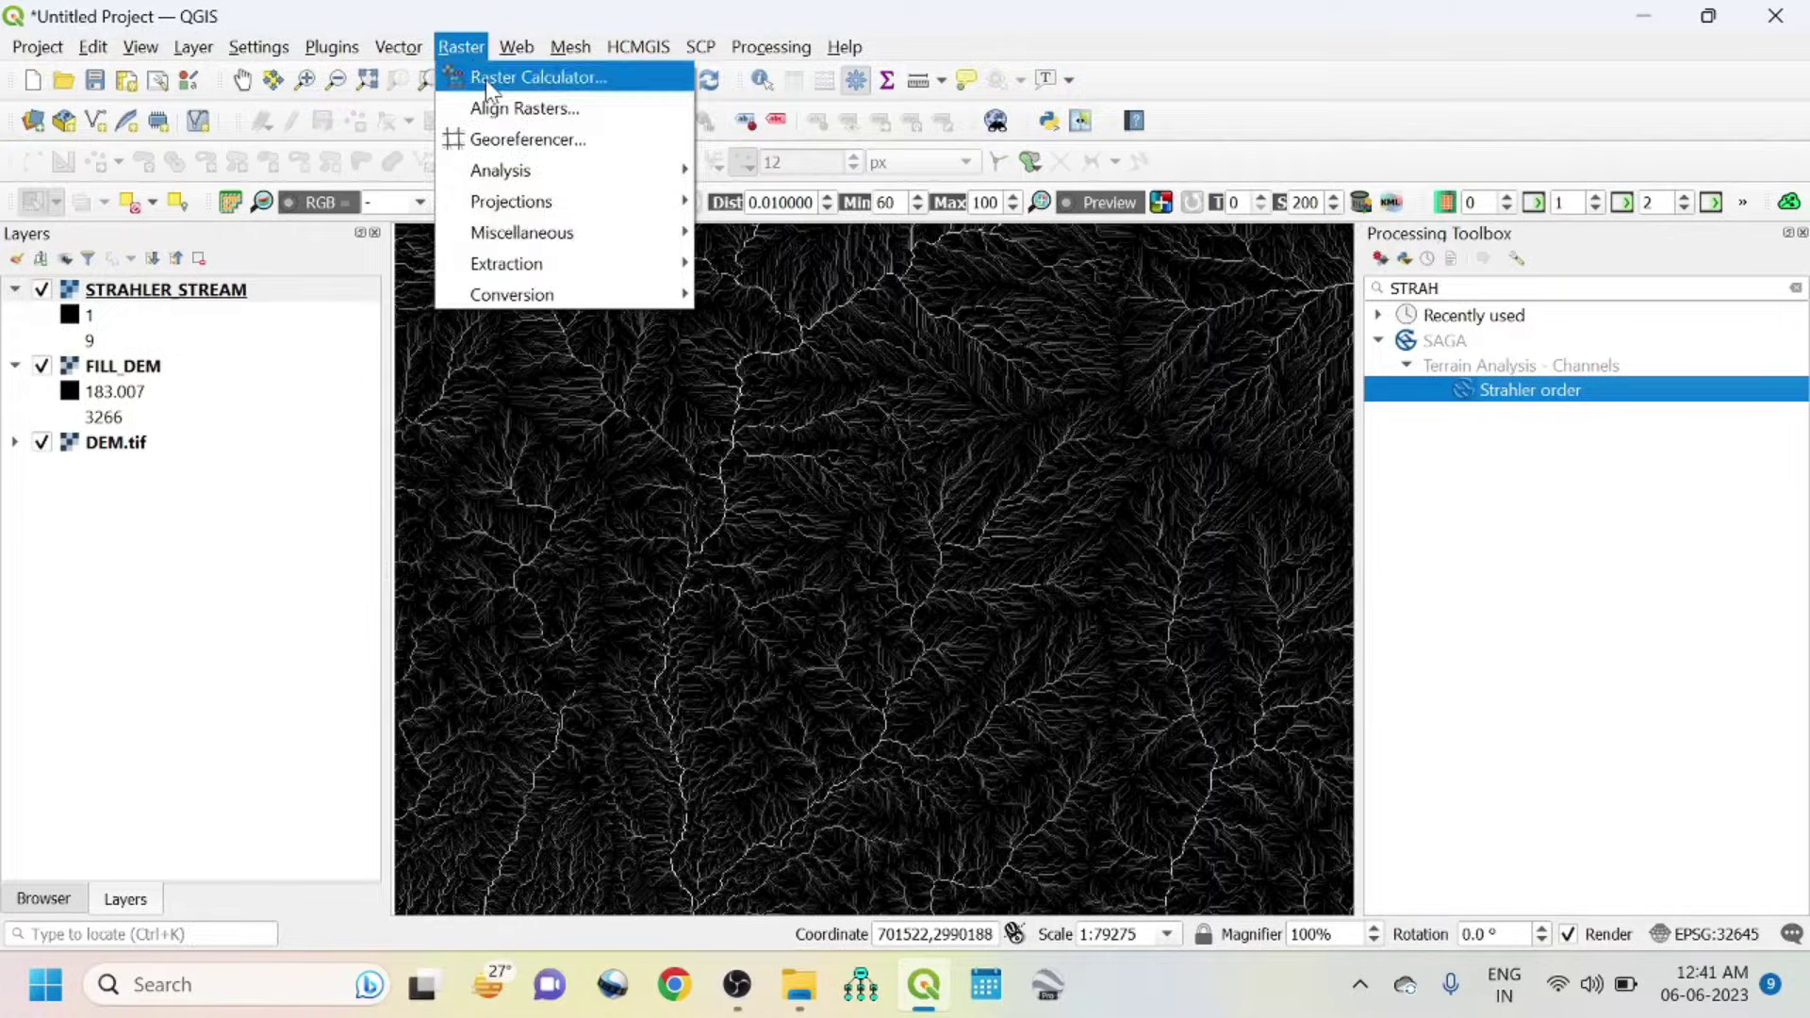
click(484, 76)
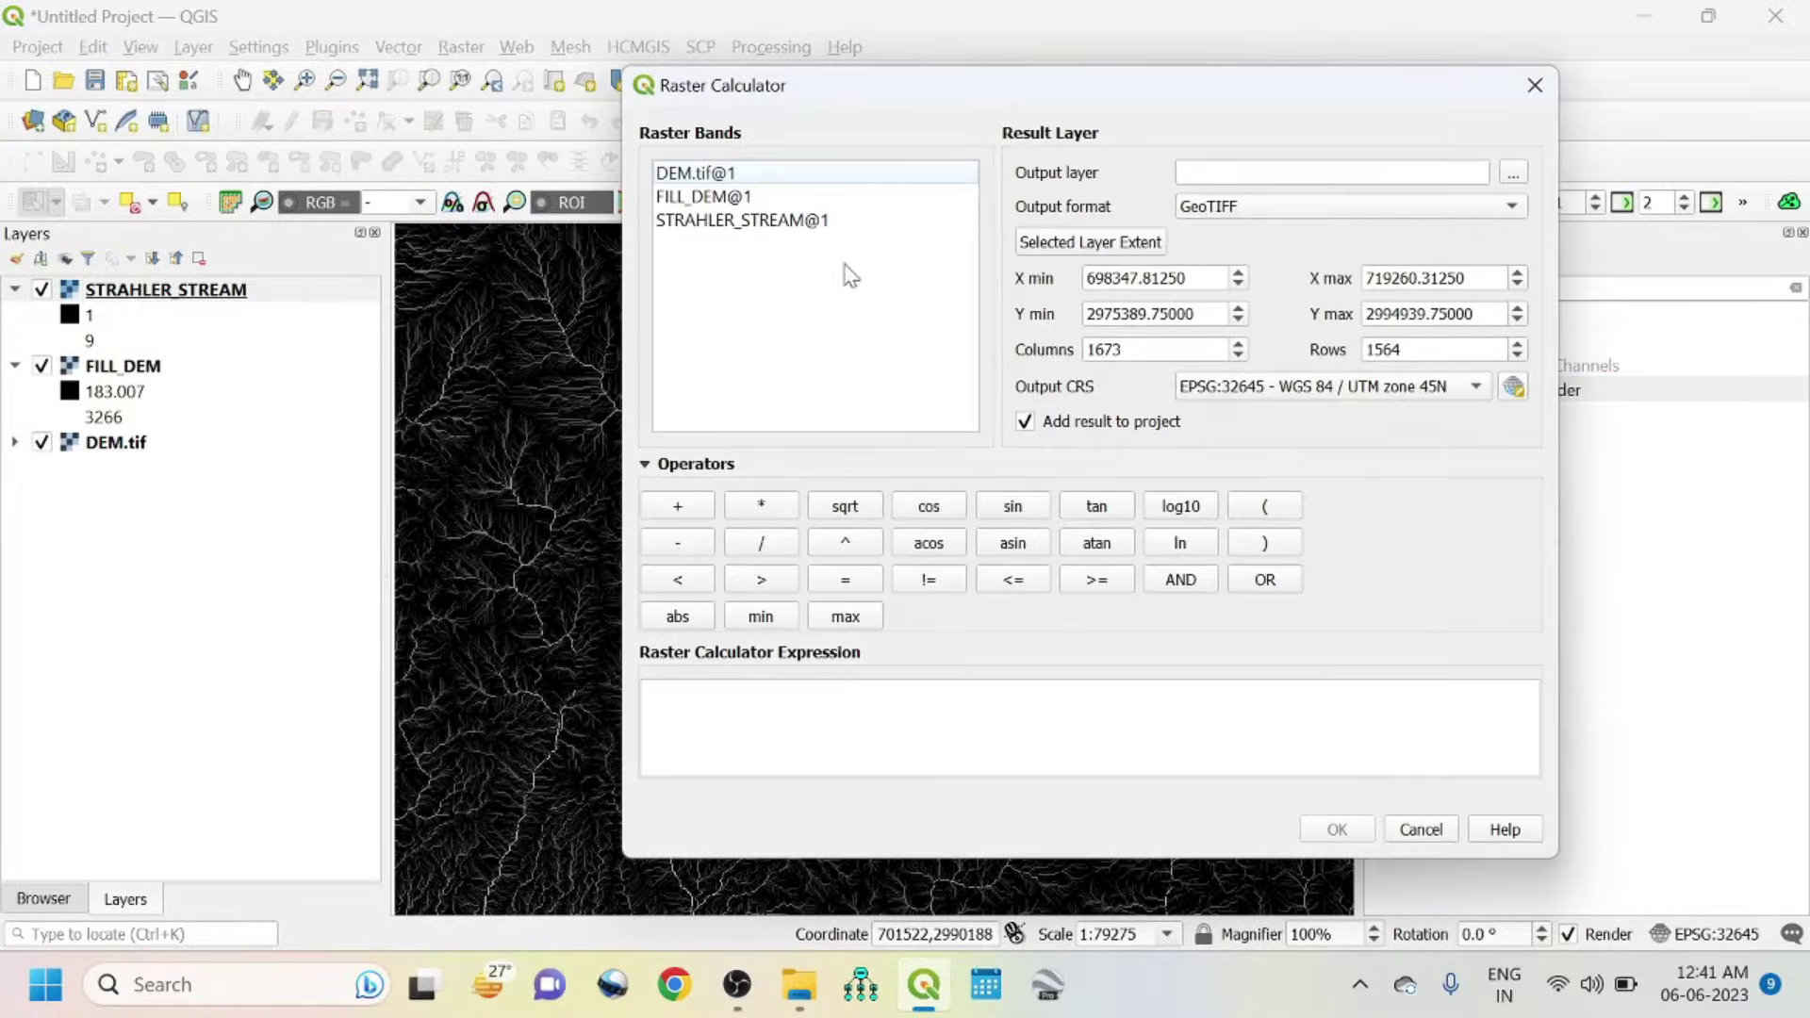
double_click(717, 220)
click(1098, 579)
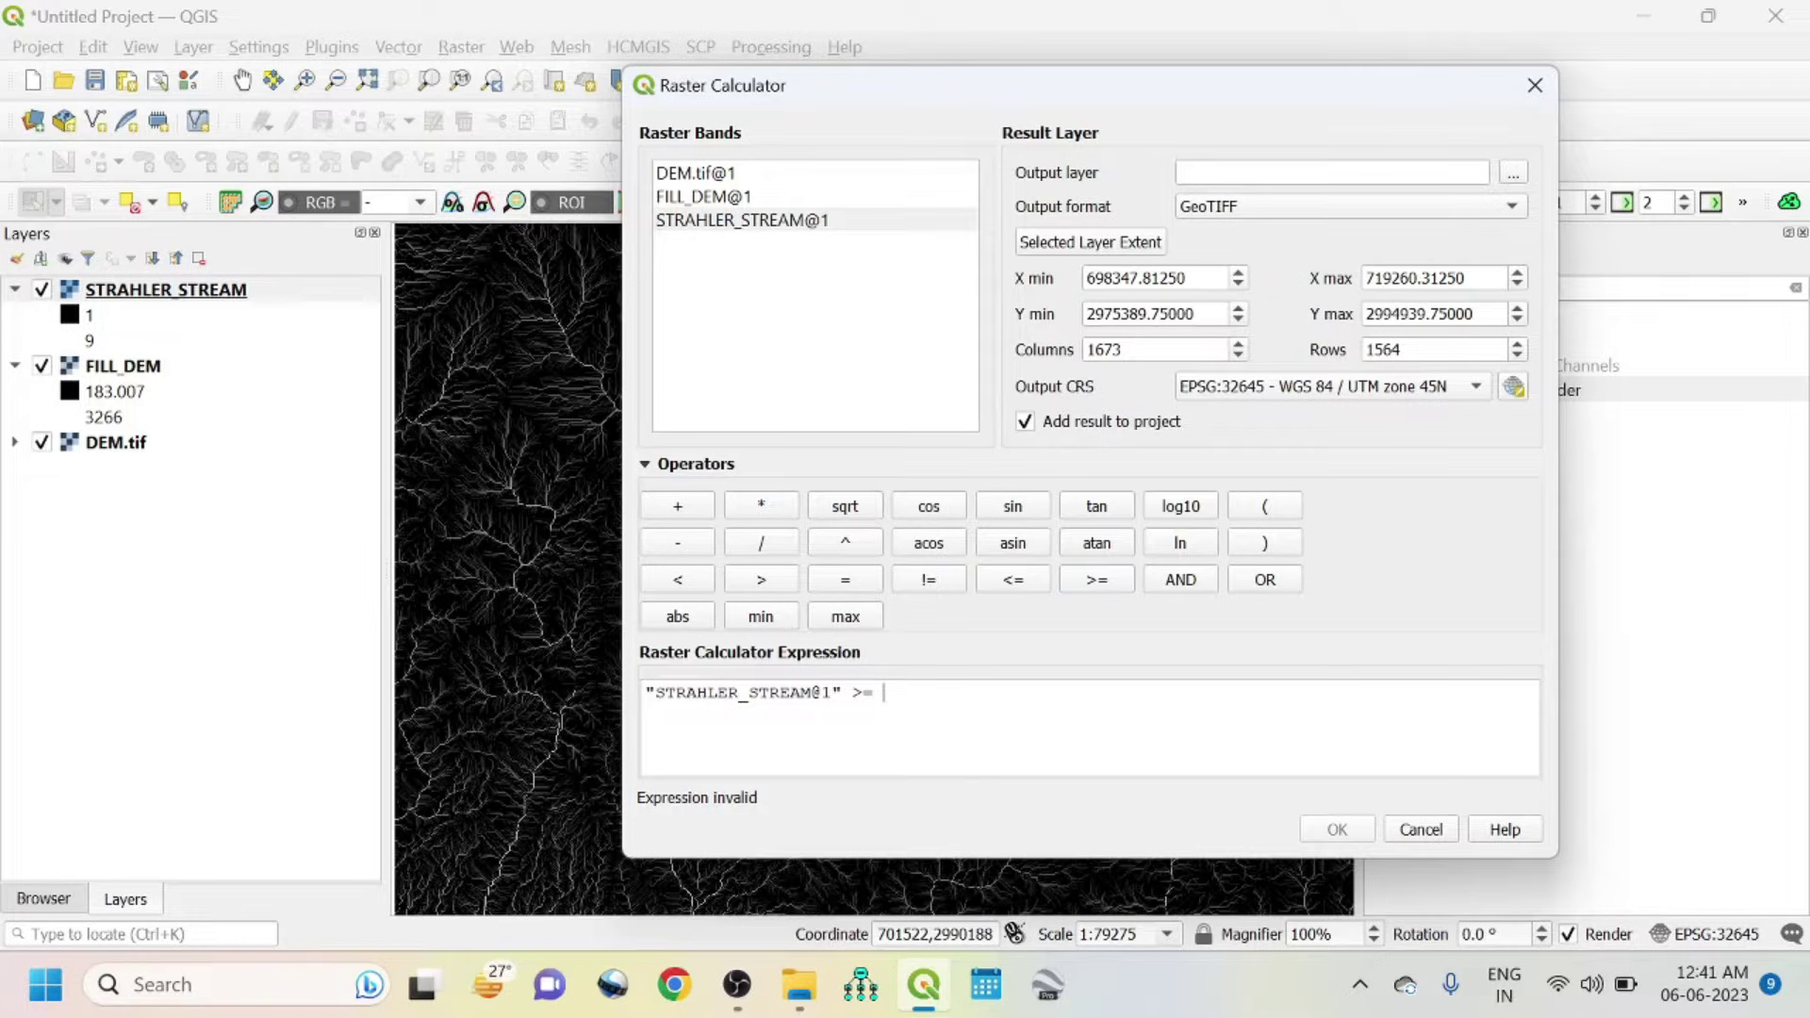
text(4)
- Set the calculator output to a file named STRAHLER_4 in the Water shade folder and run the calculation
click(1513, 173)
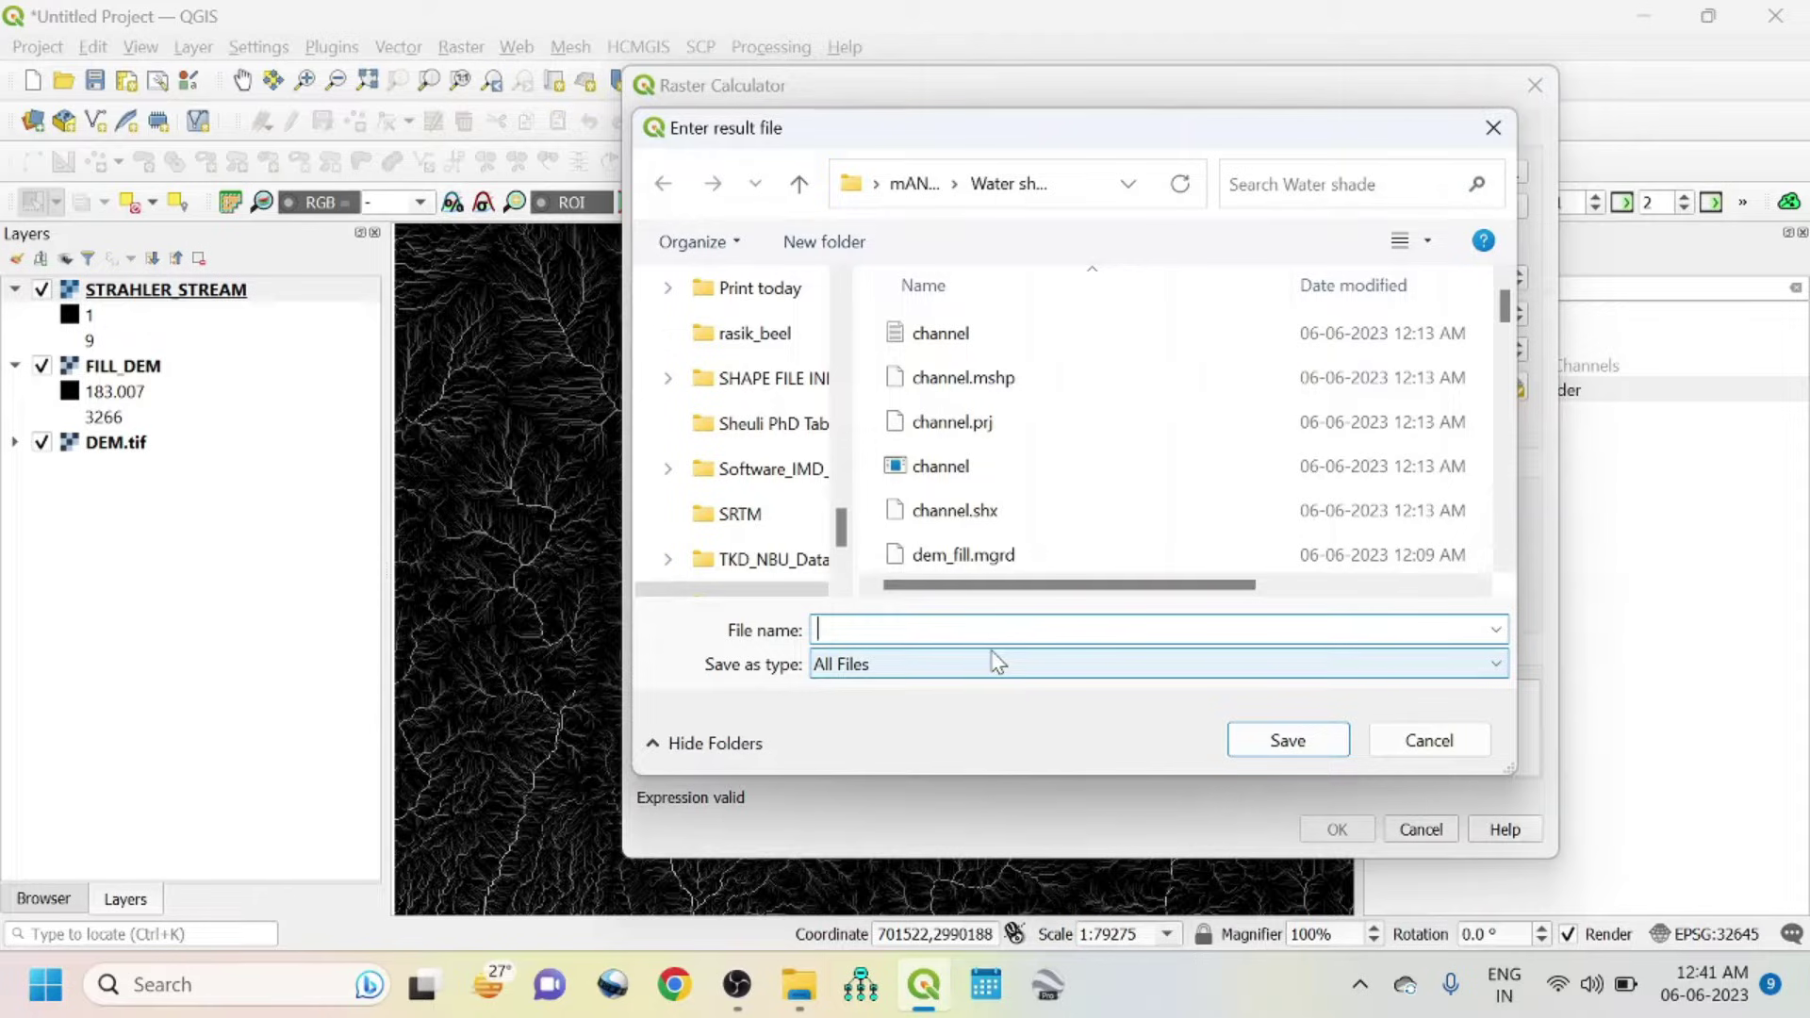
text(STRAH)
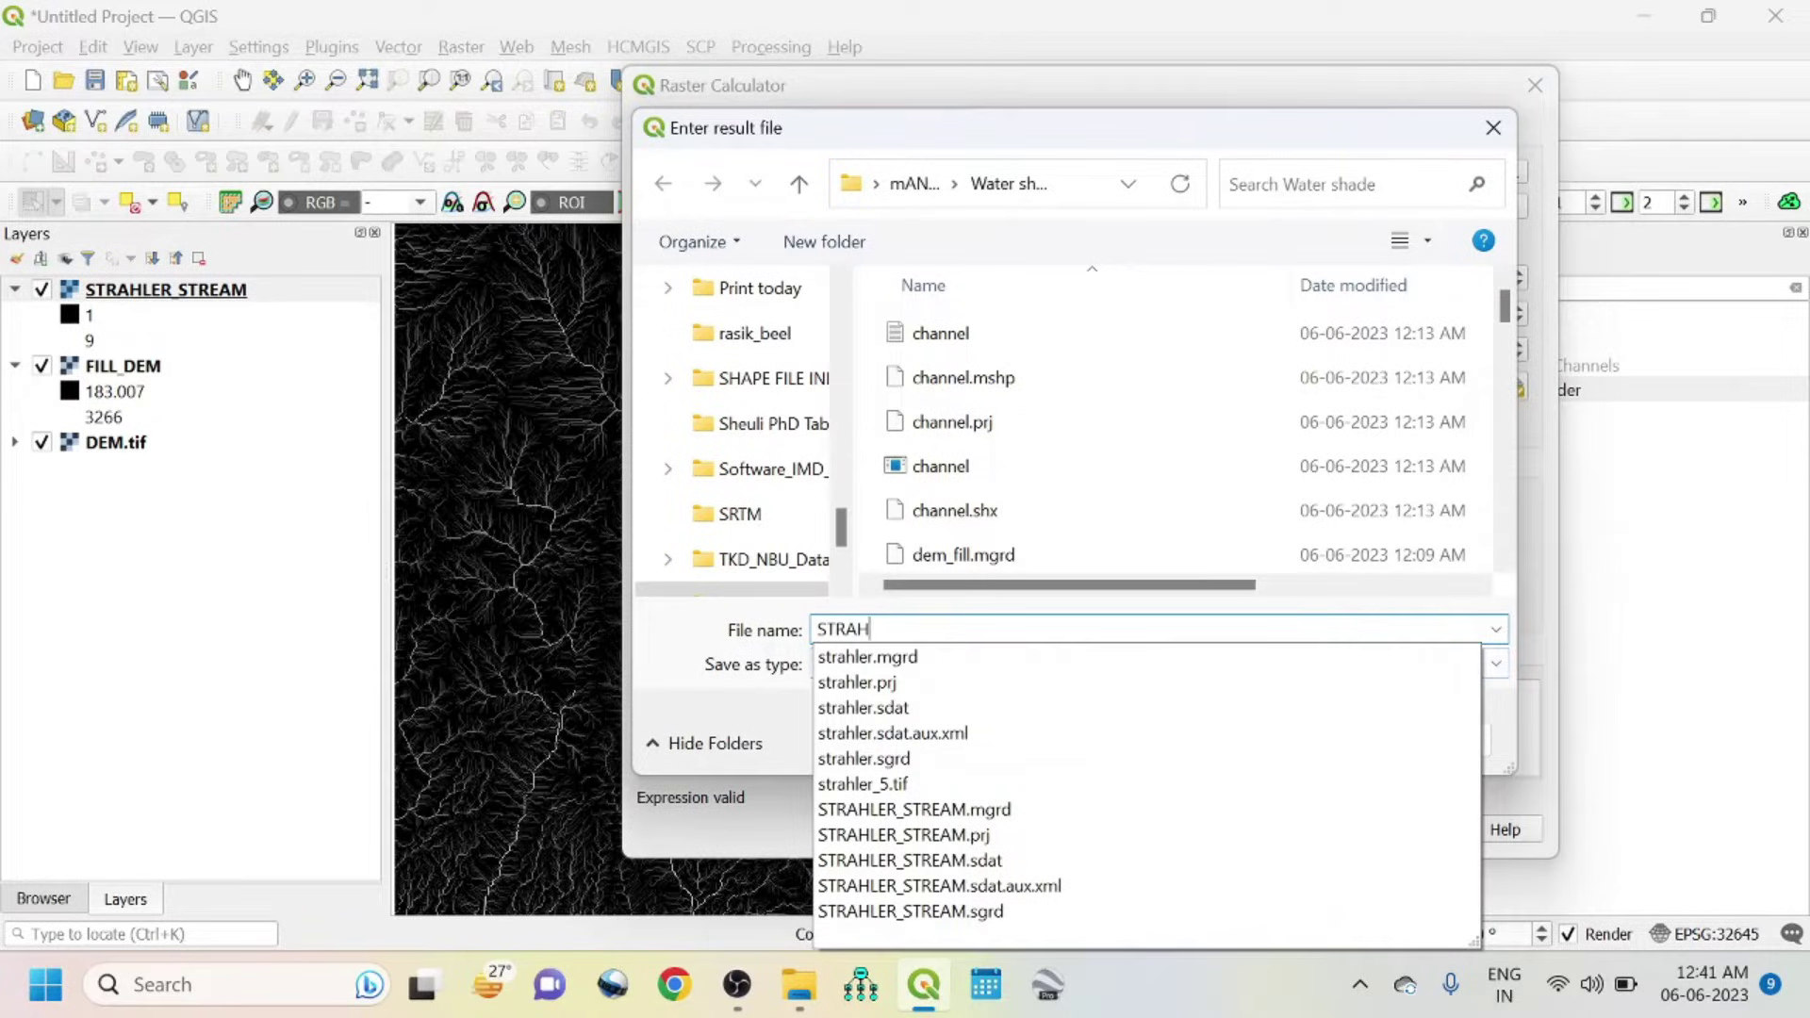
text(LER_4)
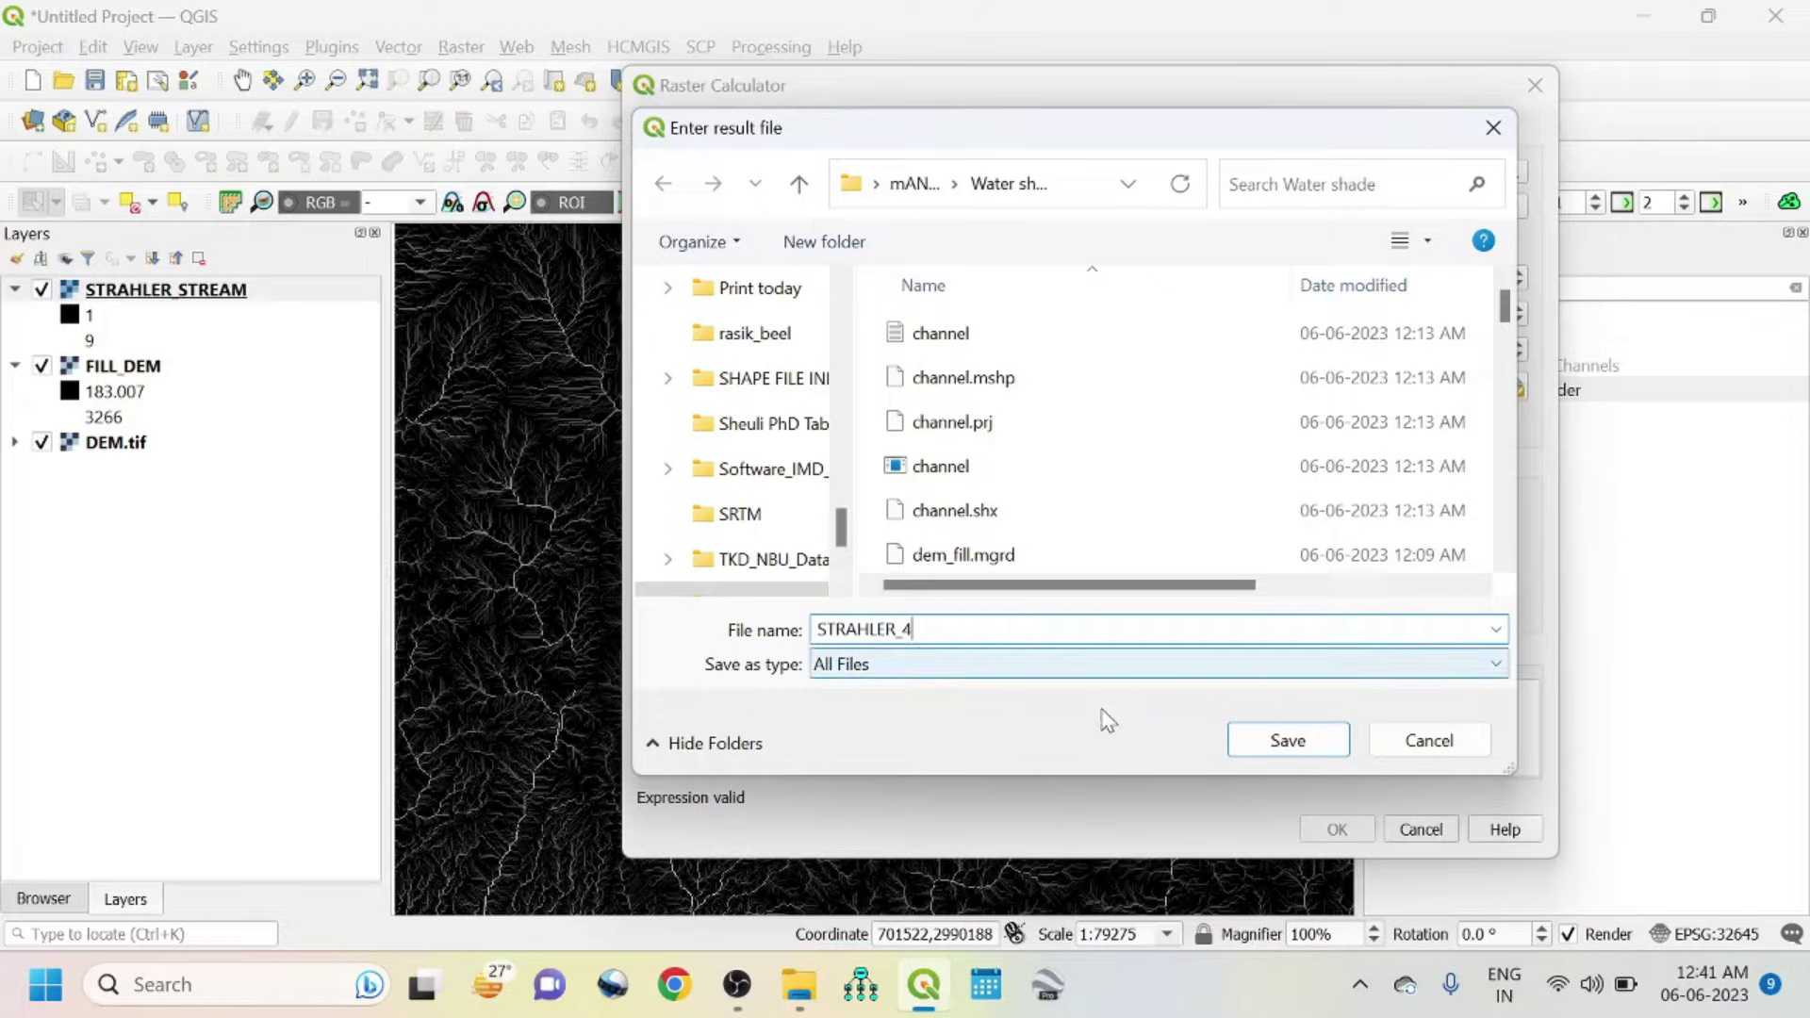
click(1286, 740)
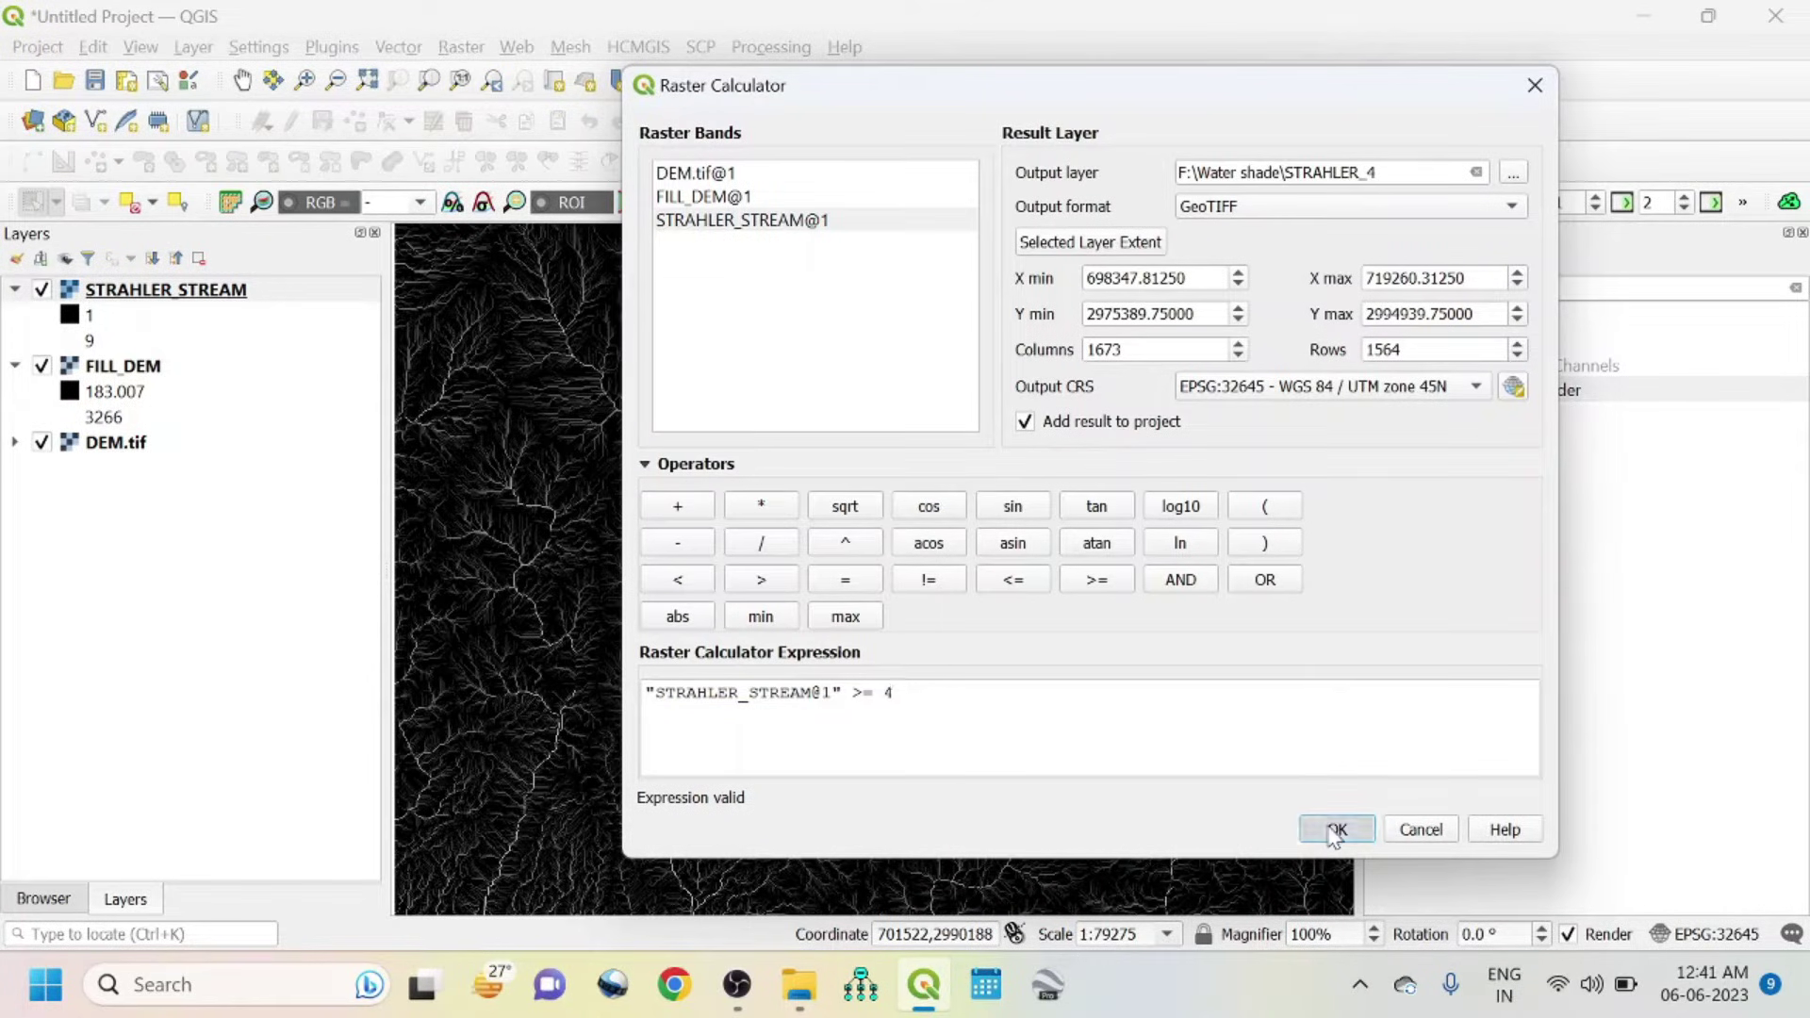
click(1335, 830)
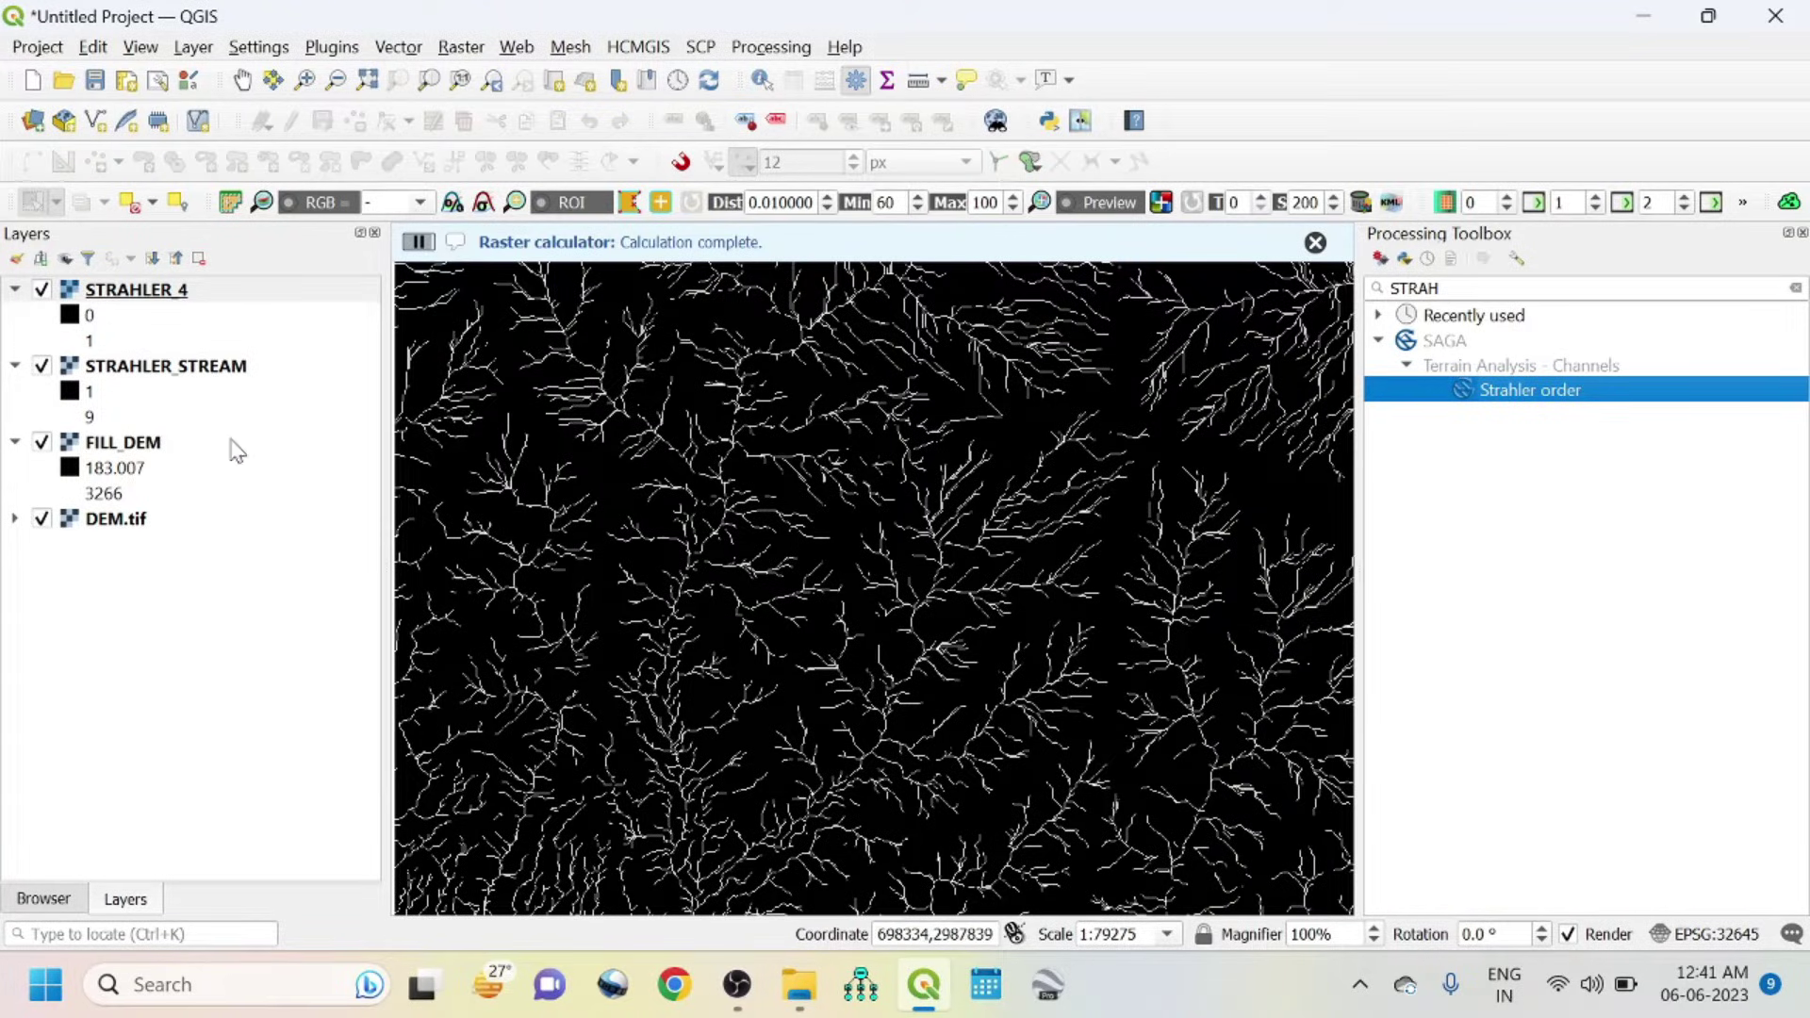
- Hide every layer except STRAHLER_4, zoom to its extent and inspect its streams
click(42, 443)
click(41, 518)
right_click(123, 298)
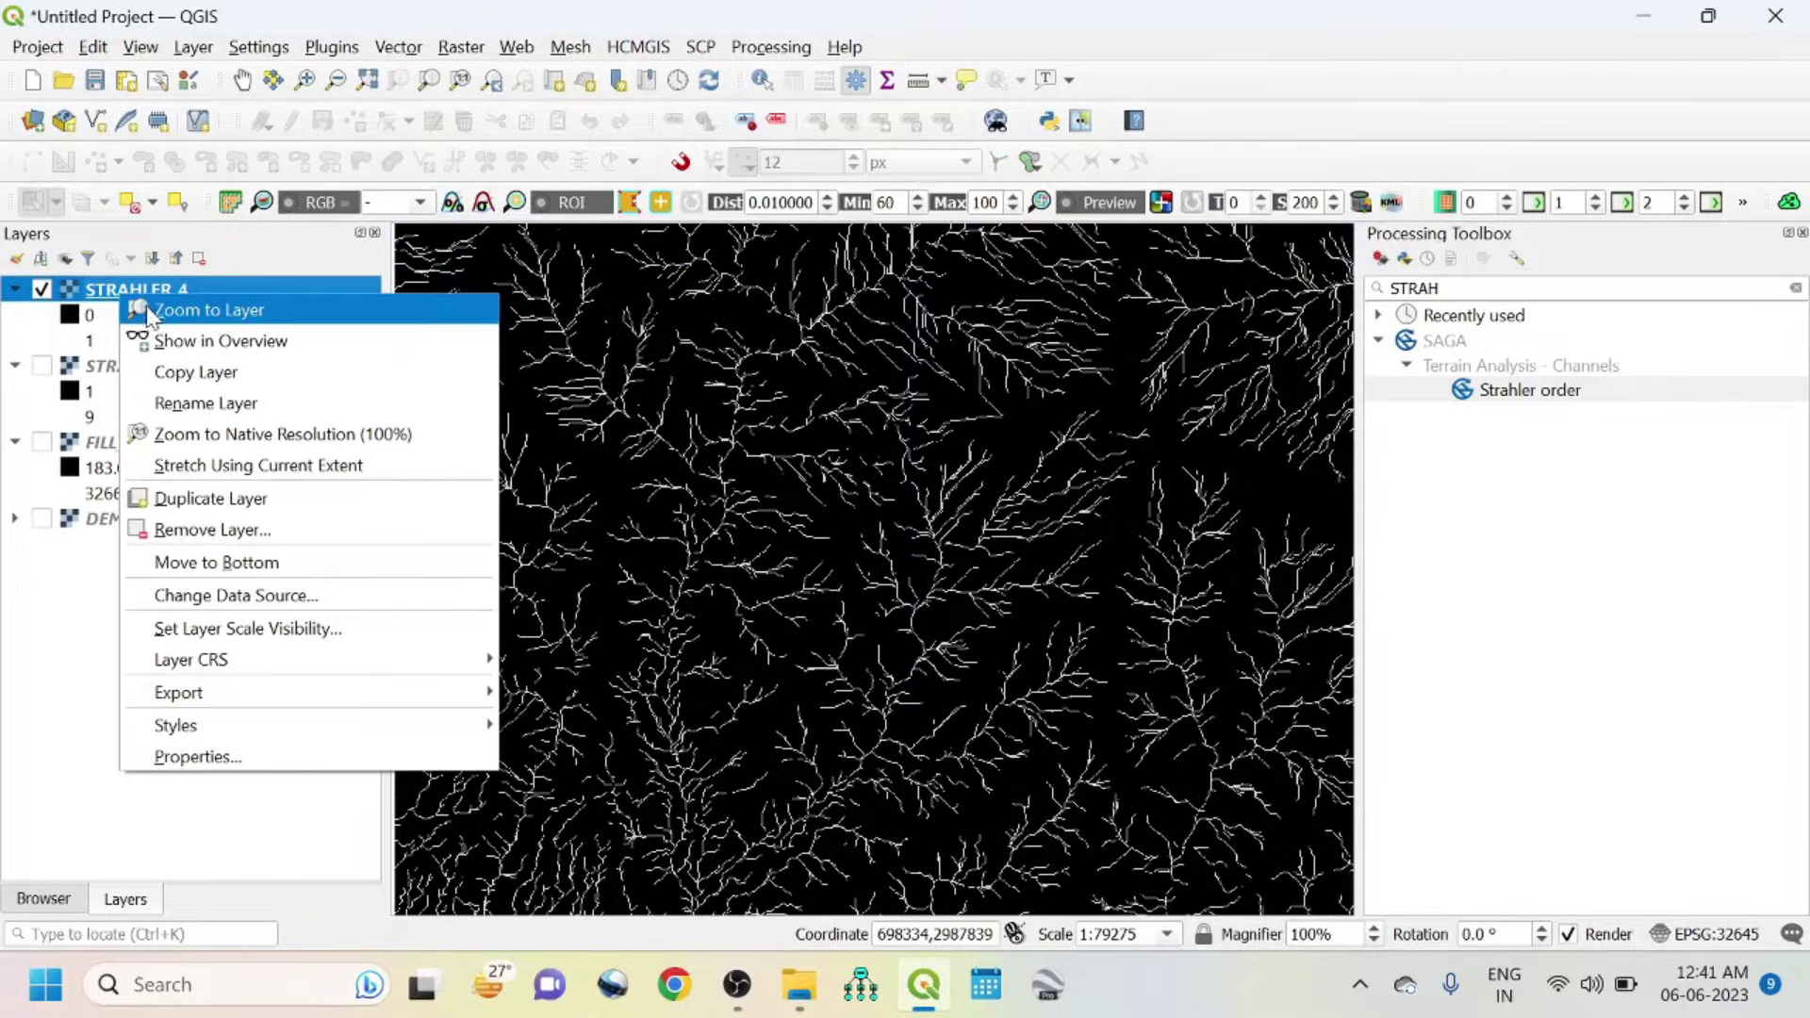
click(153, 311)
scroll(701, 644, up, 3)
scroll(665, 570, down, 2)
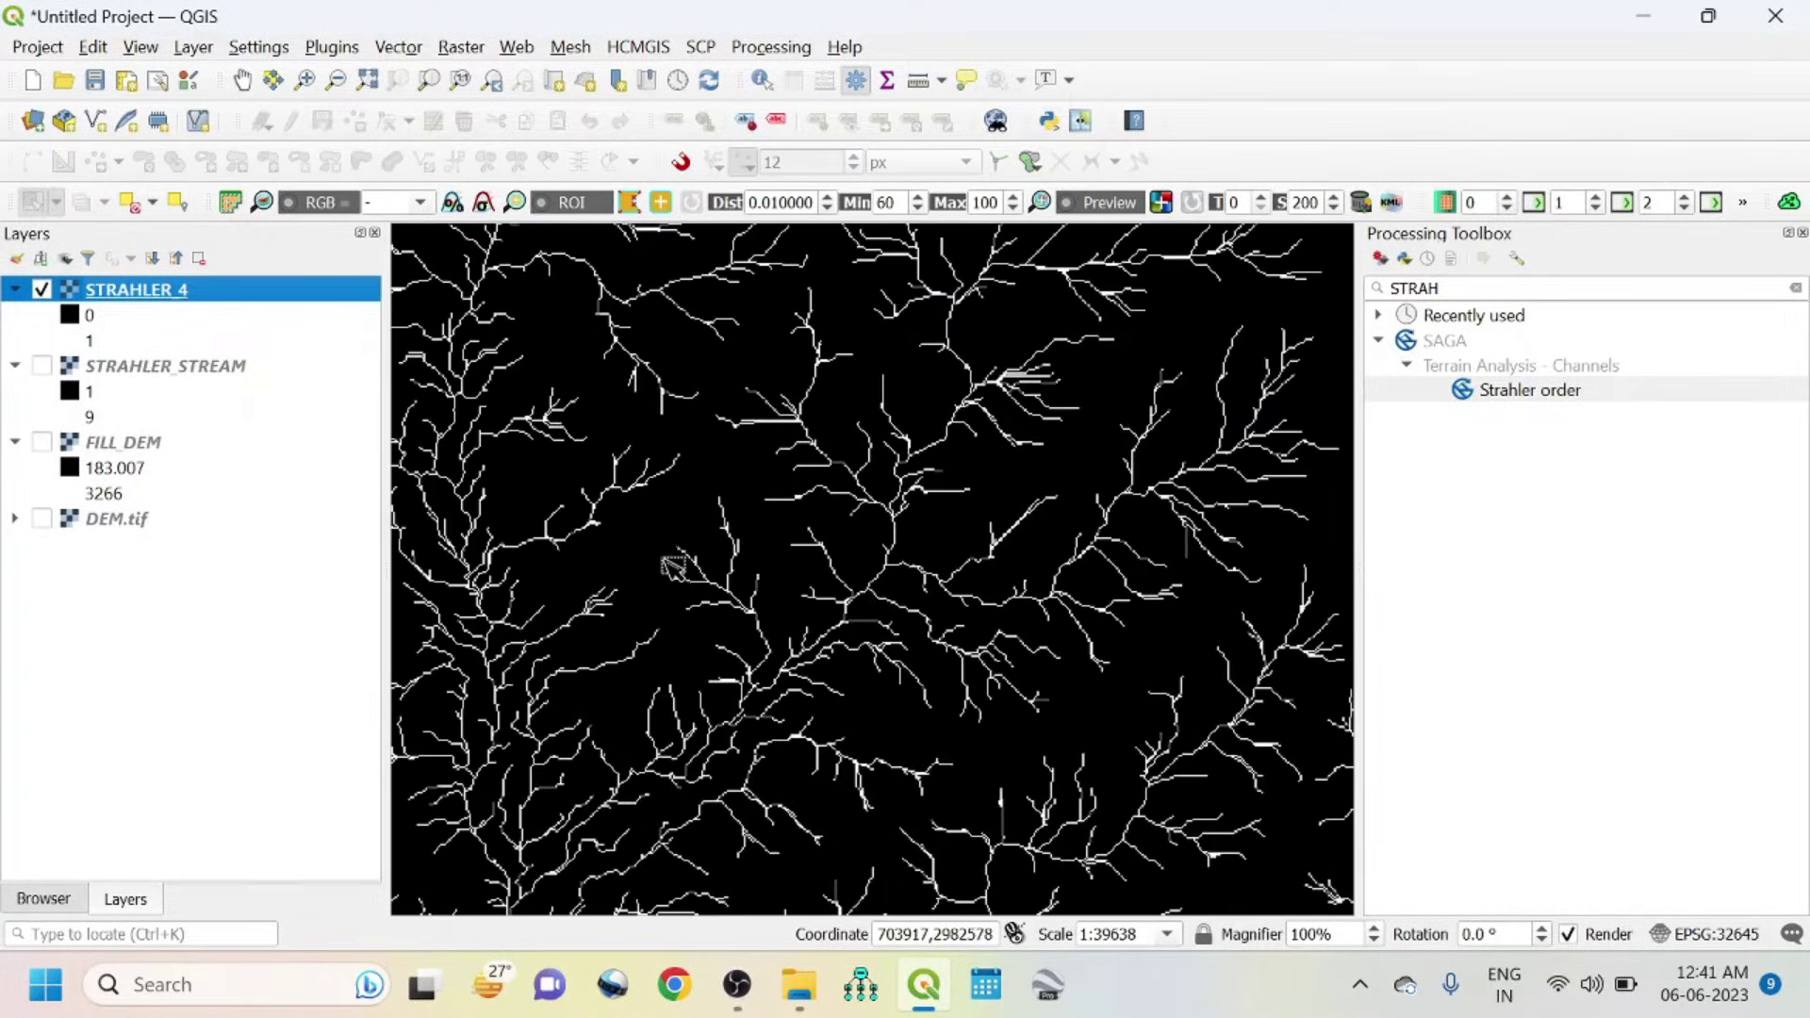
scroll(1065, 481, up, 3)
scroll(1057, 481, down, 3)
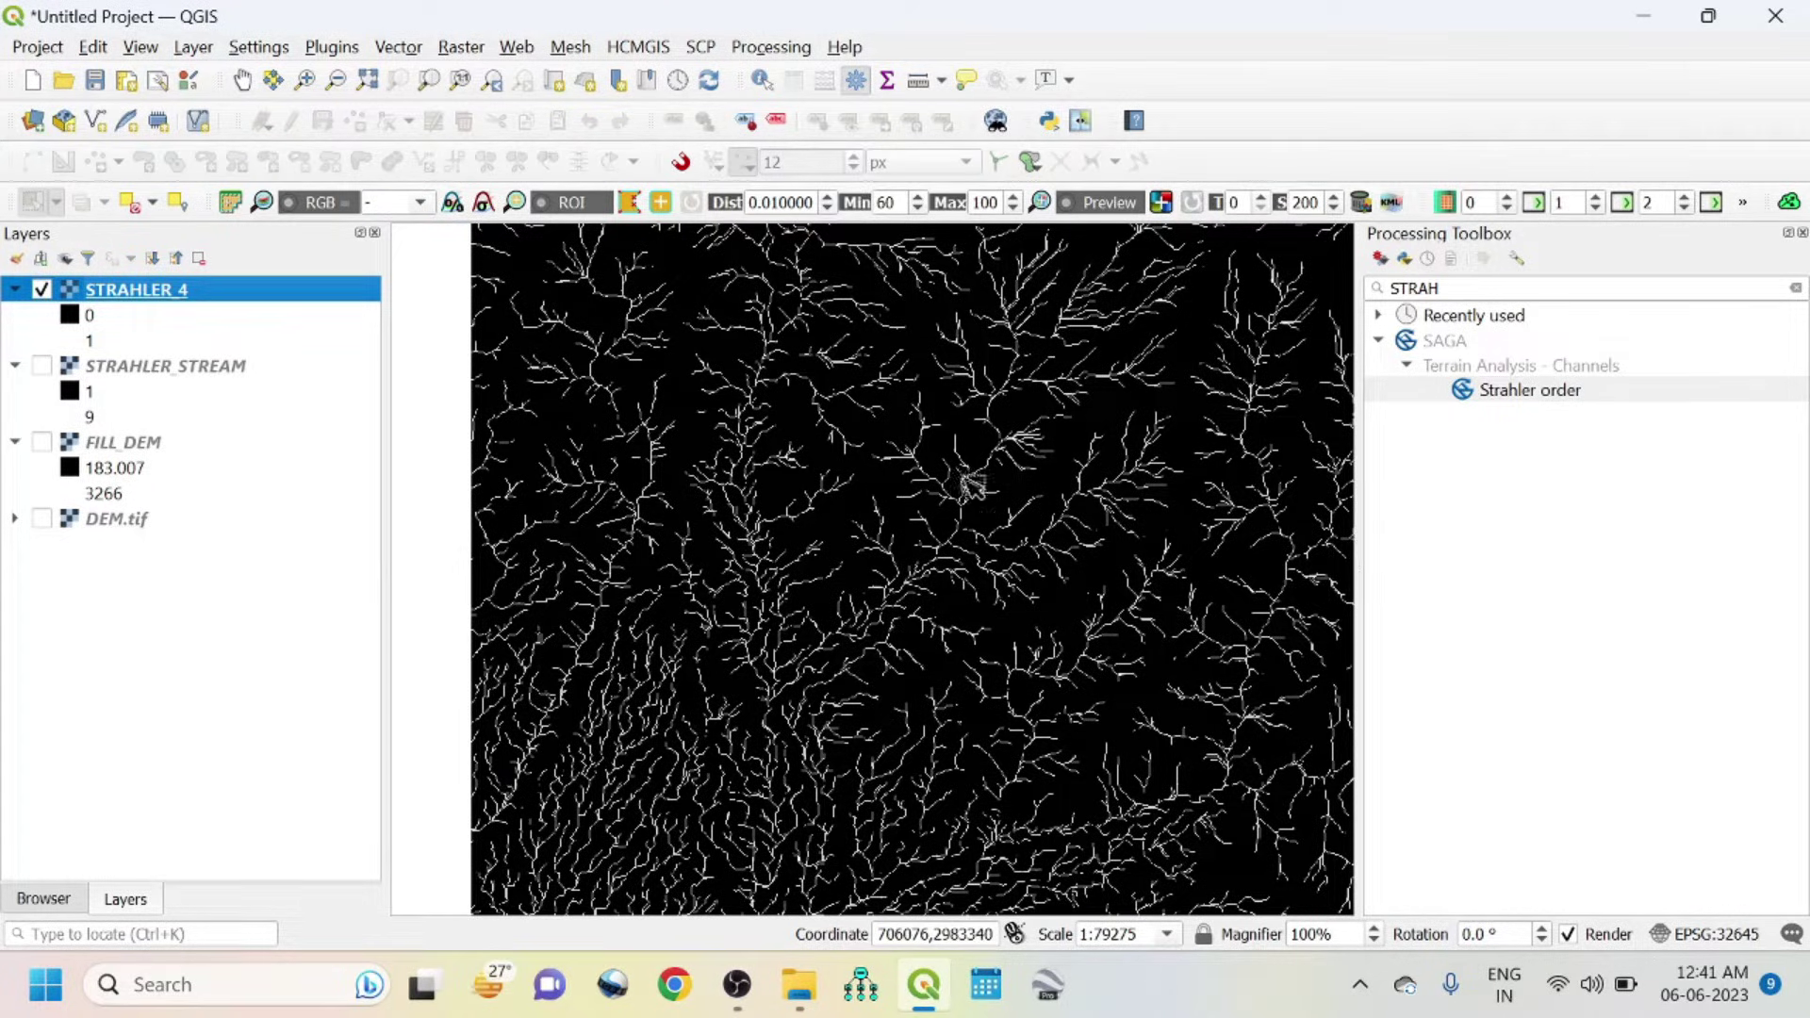
- Switch the STRAHLER_4 layer's symbology to Paletted/Unique values and classify its values
right_click(103, 300)
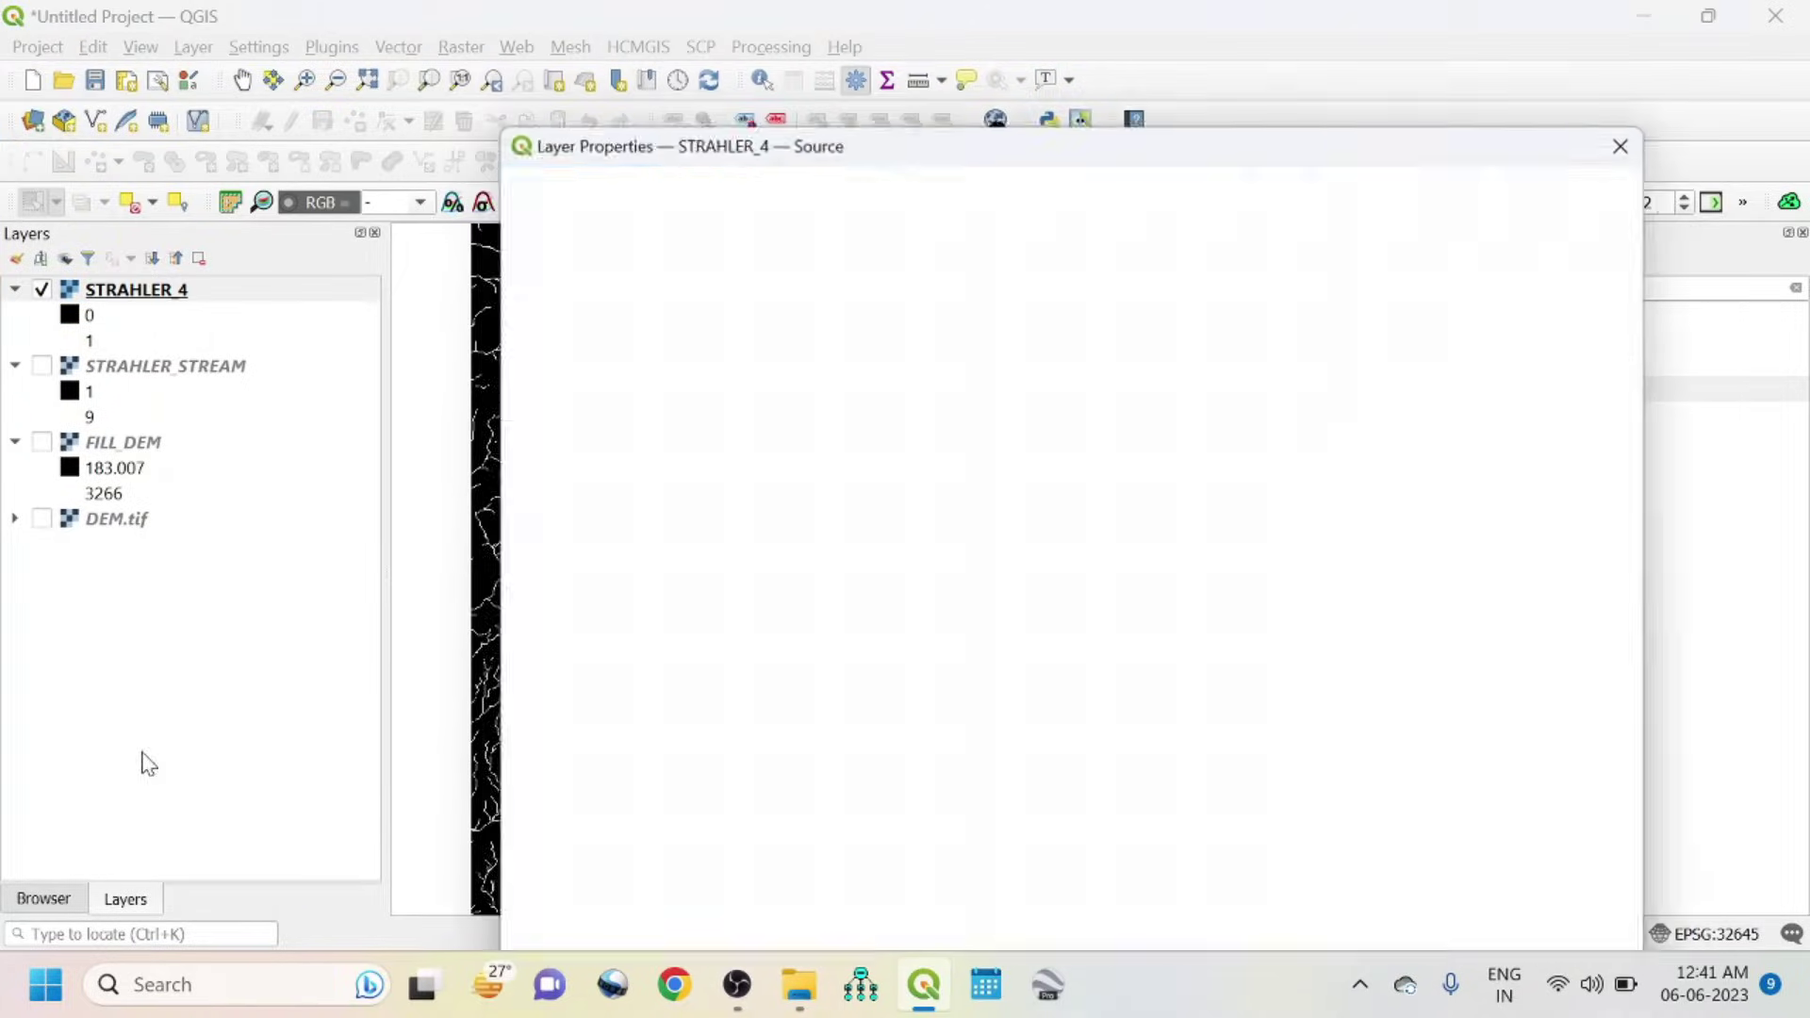
click(144, 751)
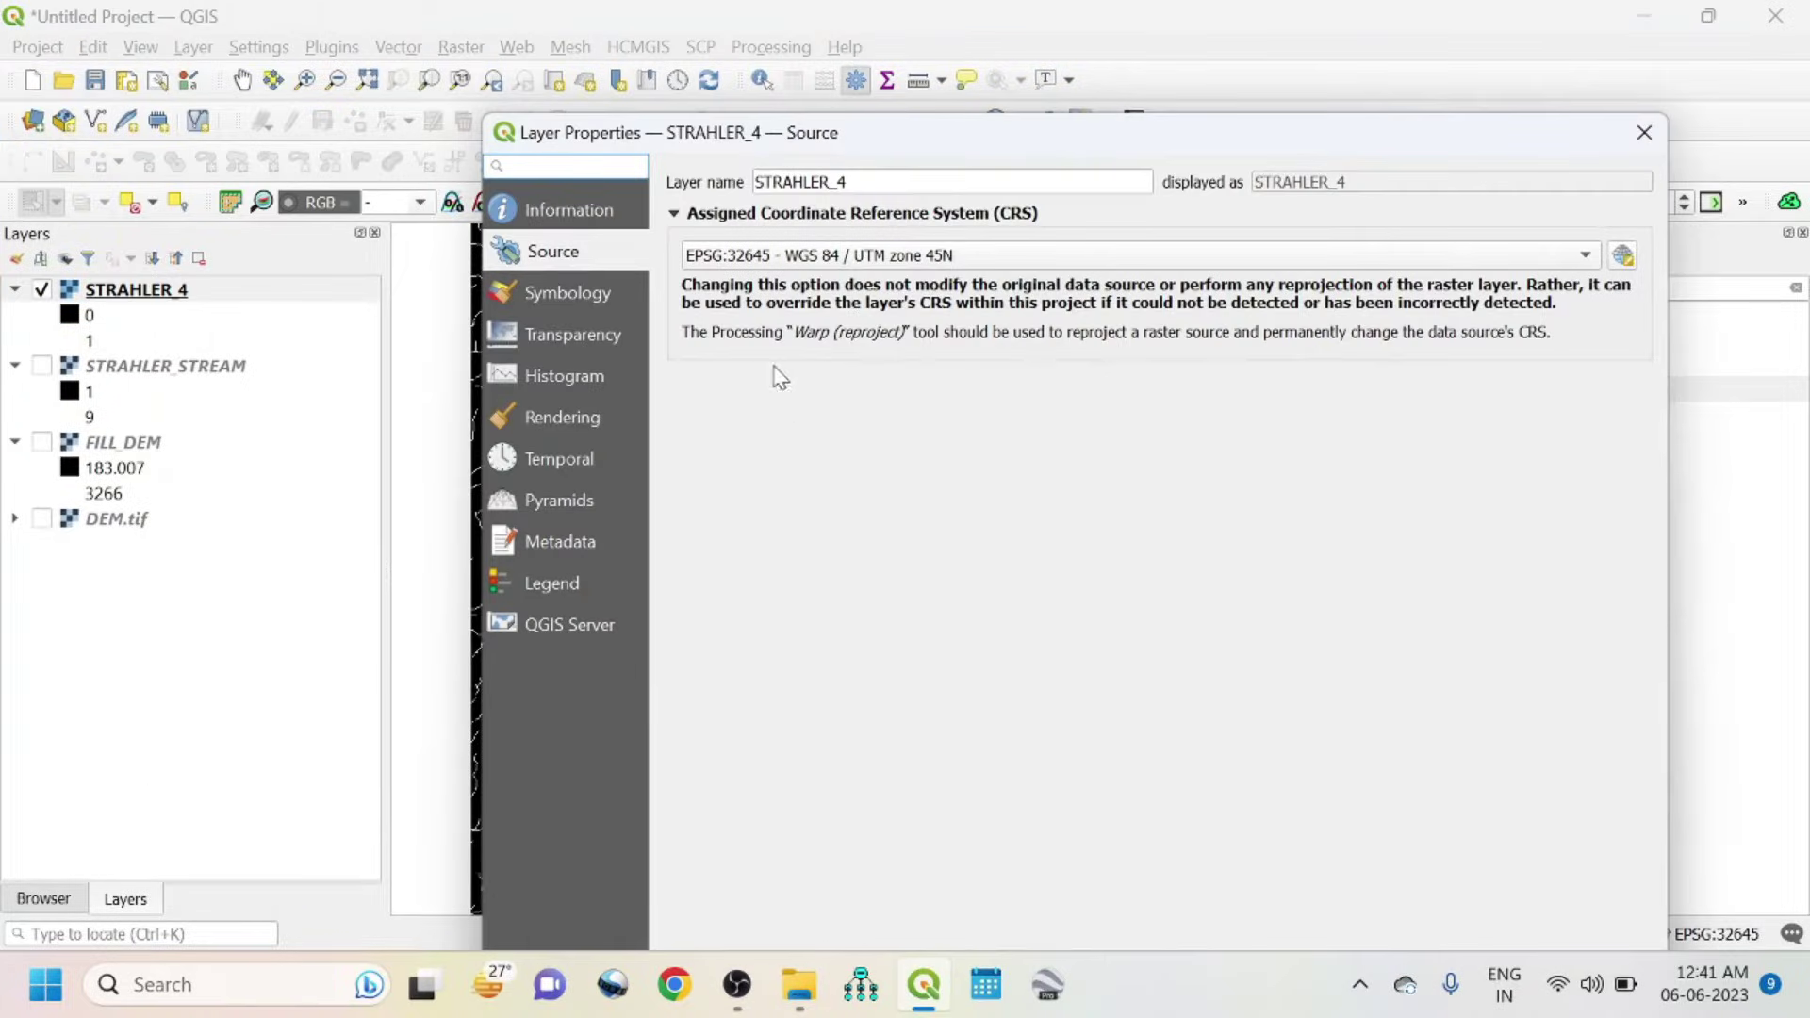
click(559, 304)
click(887, 207)
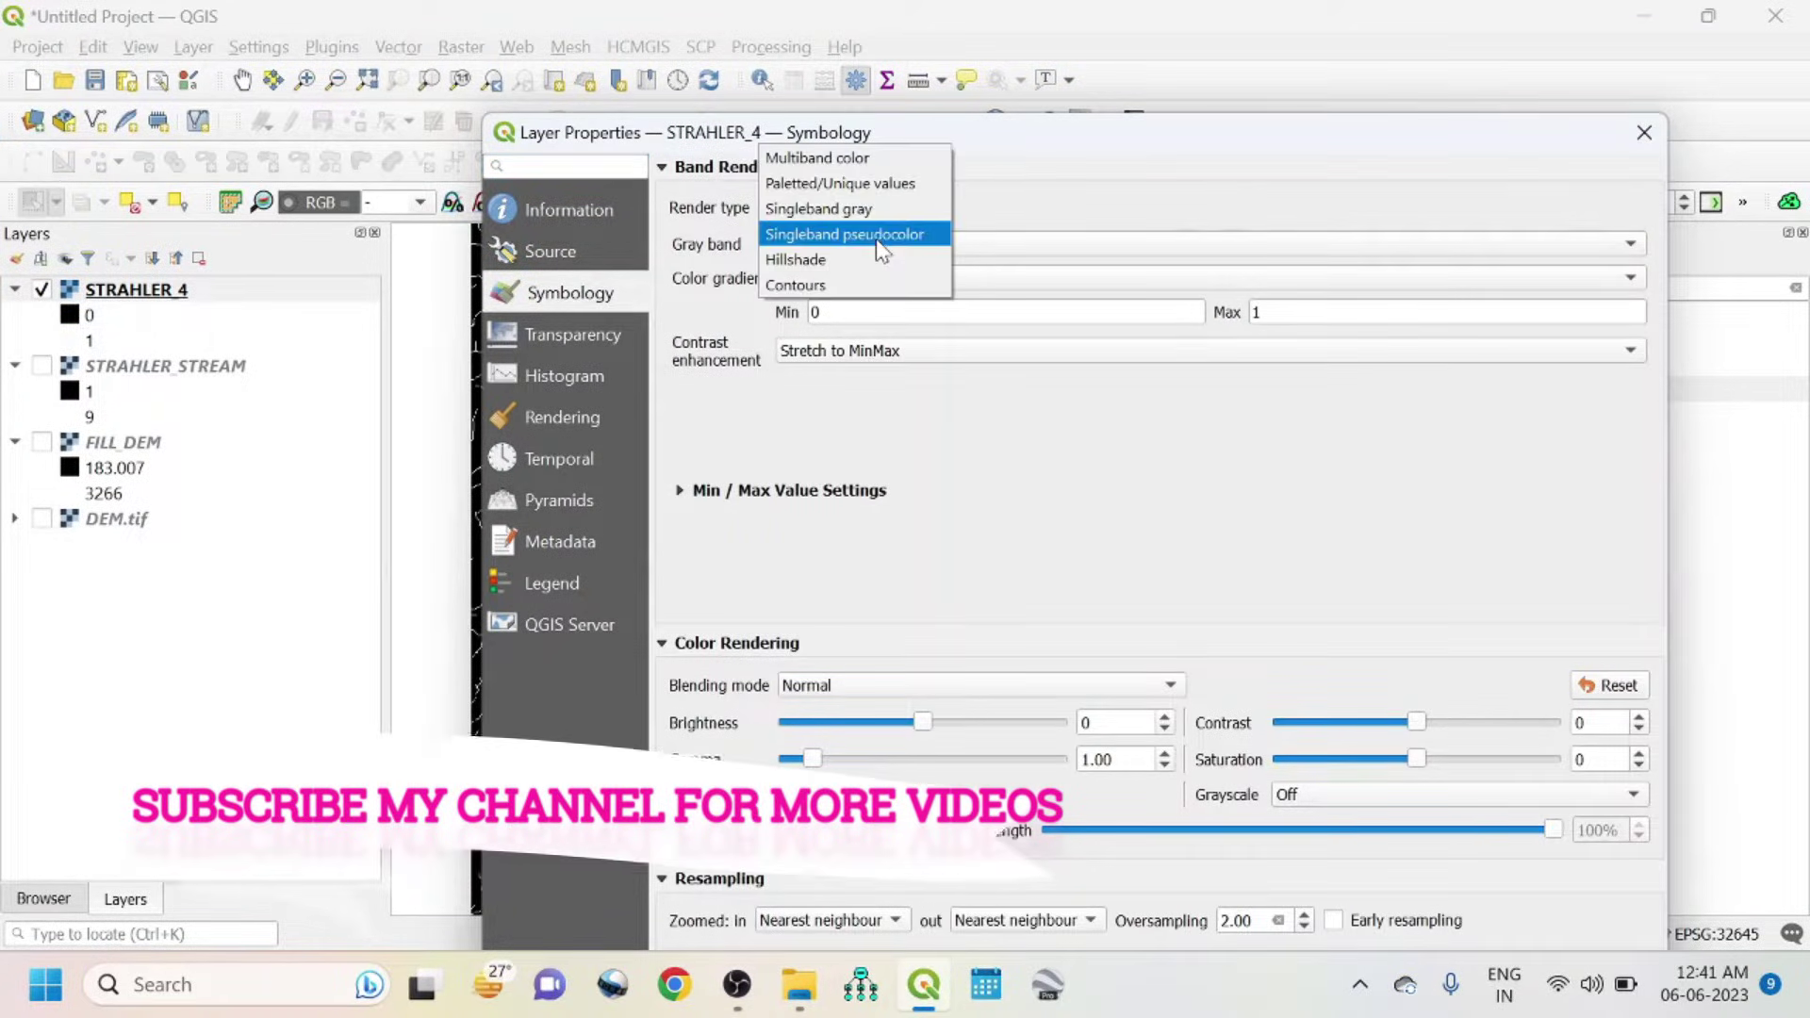
click(874, 185)
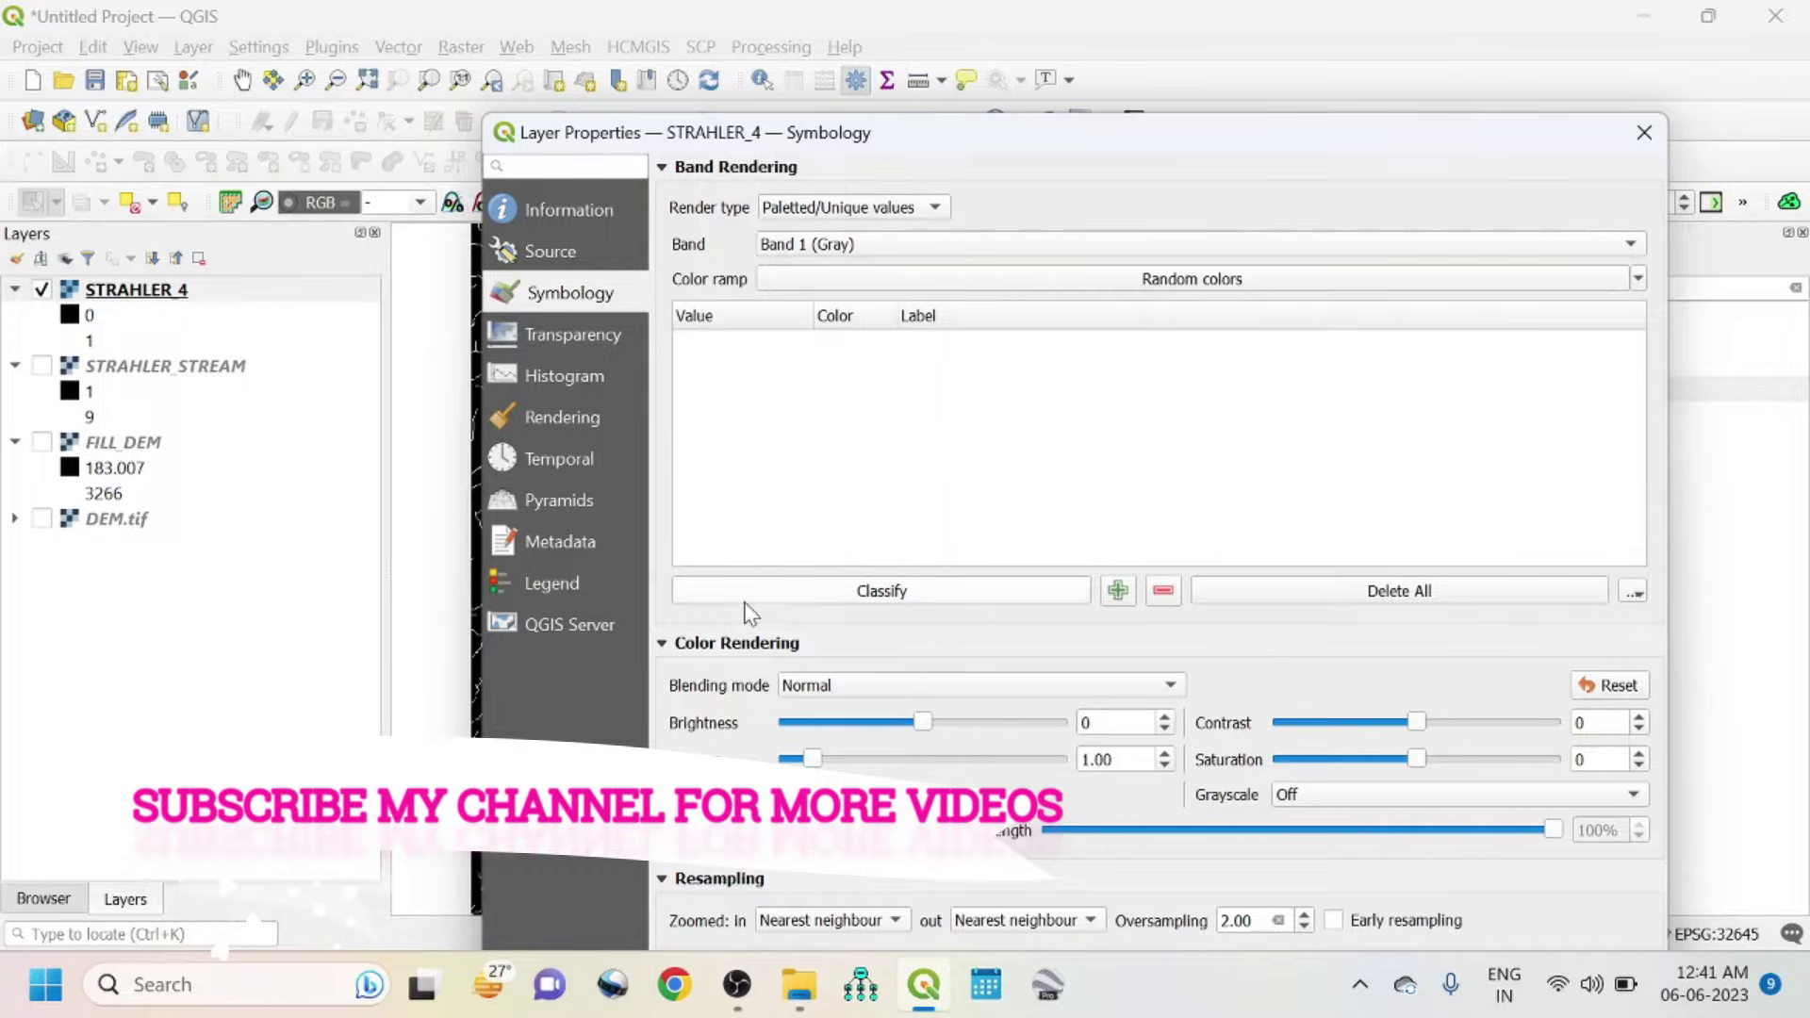
click(824, 591)
- Change the color of value 1 to blue #0f68dc and apply the styling to STRAHLER_4
double_click(834, 420)
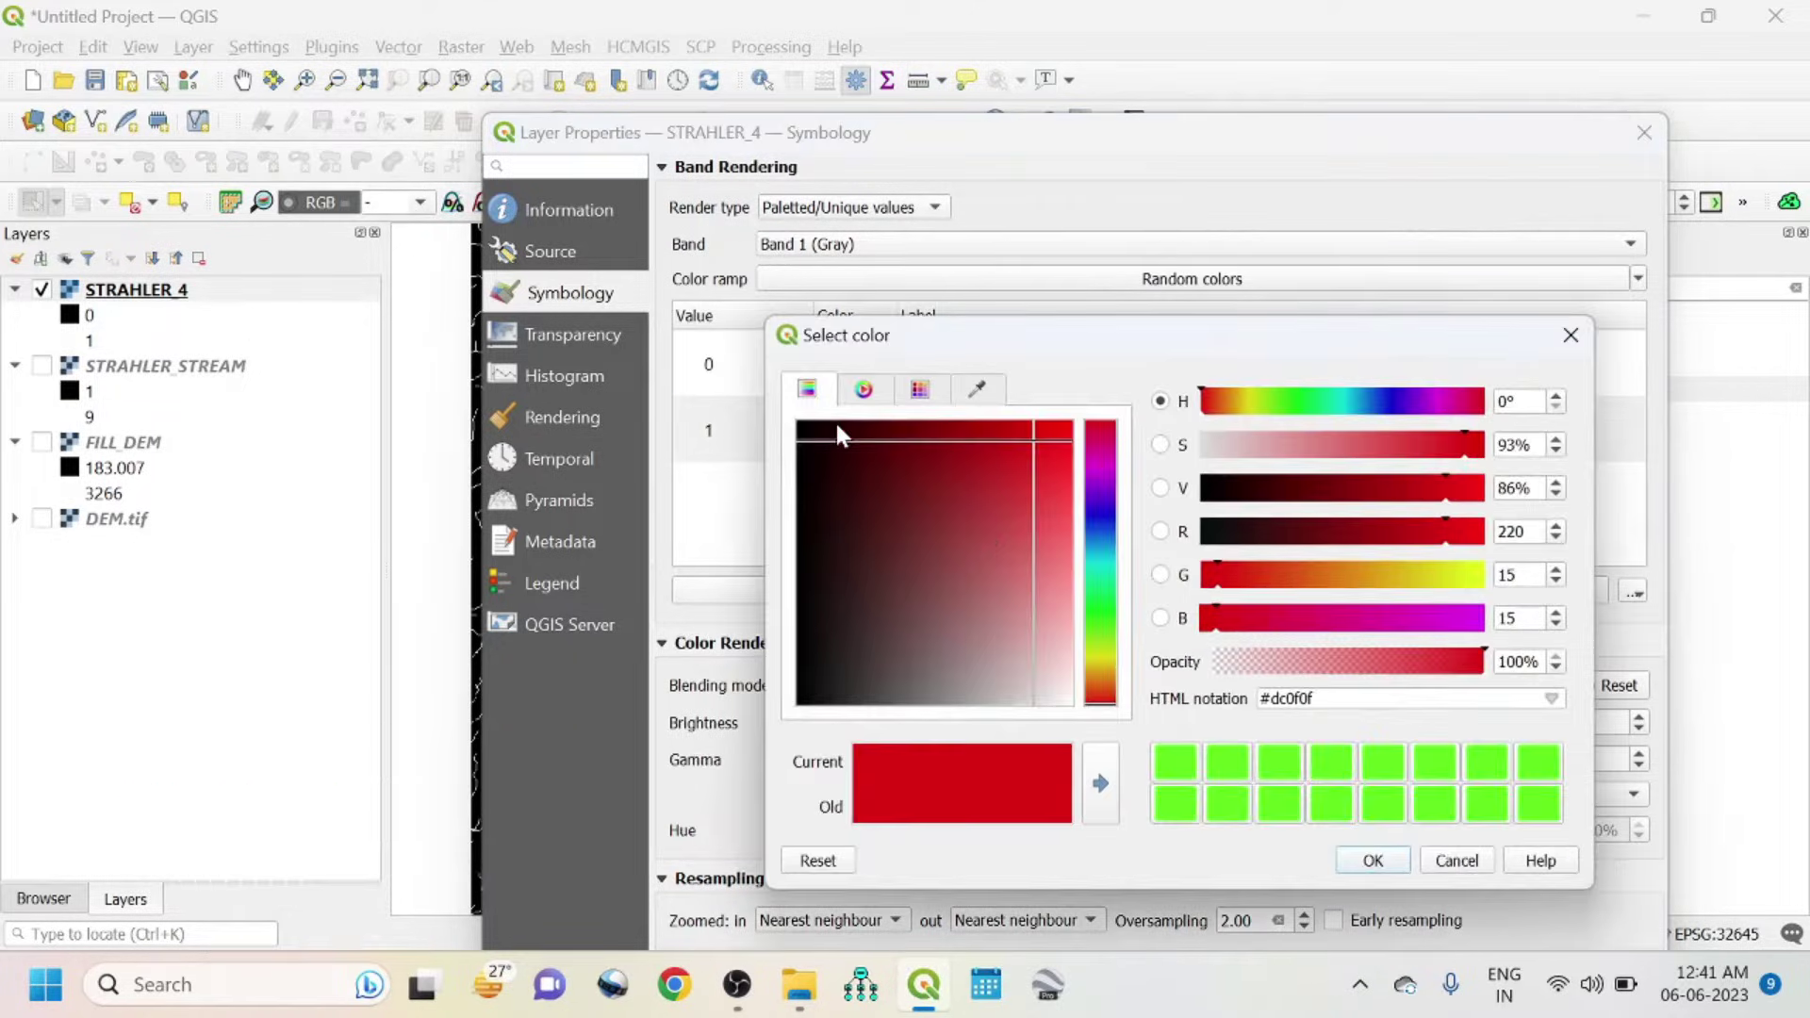
click(1372, 401)
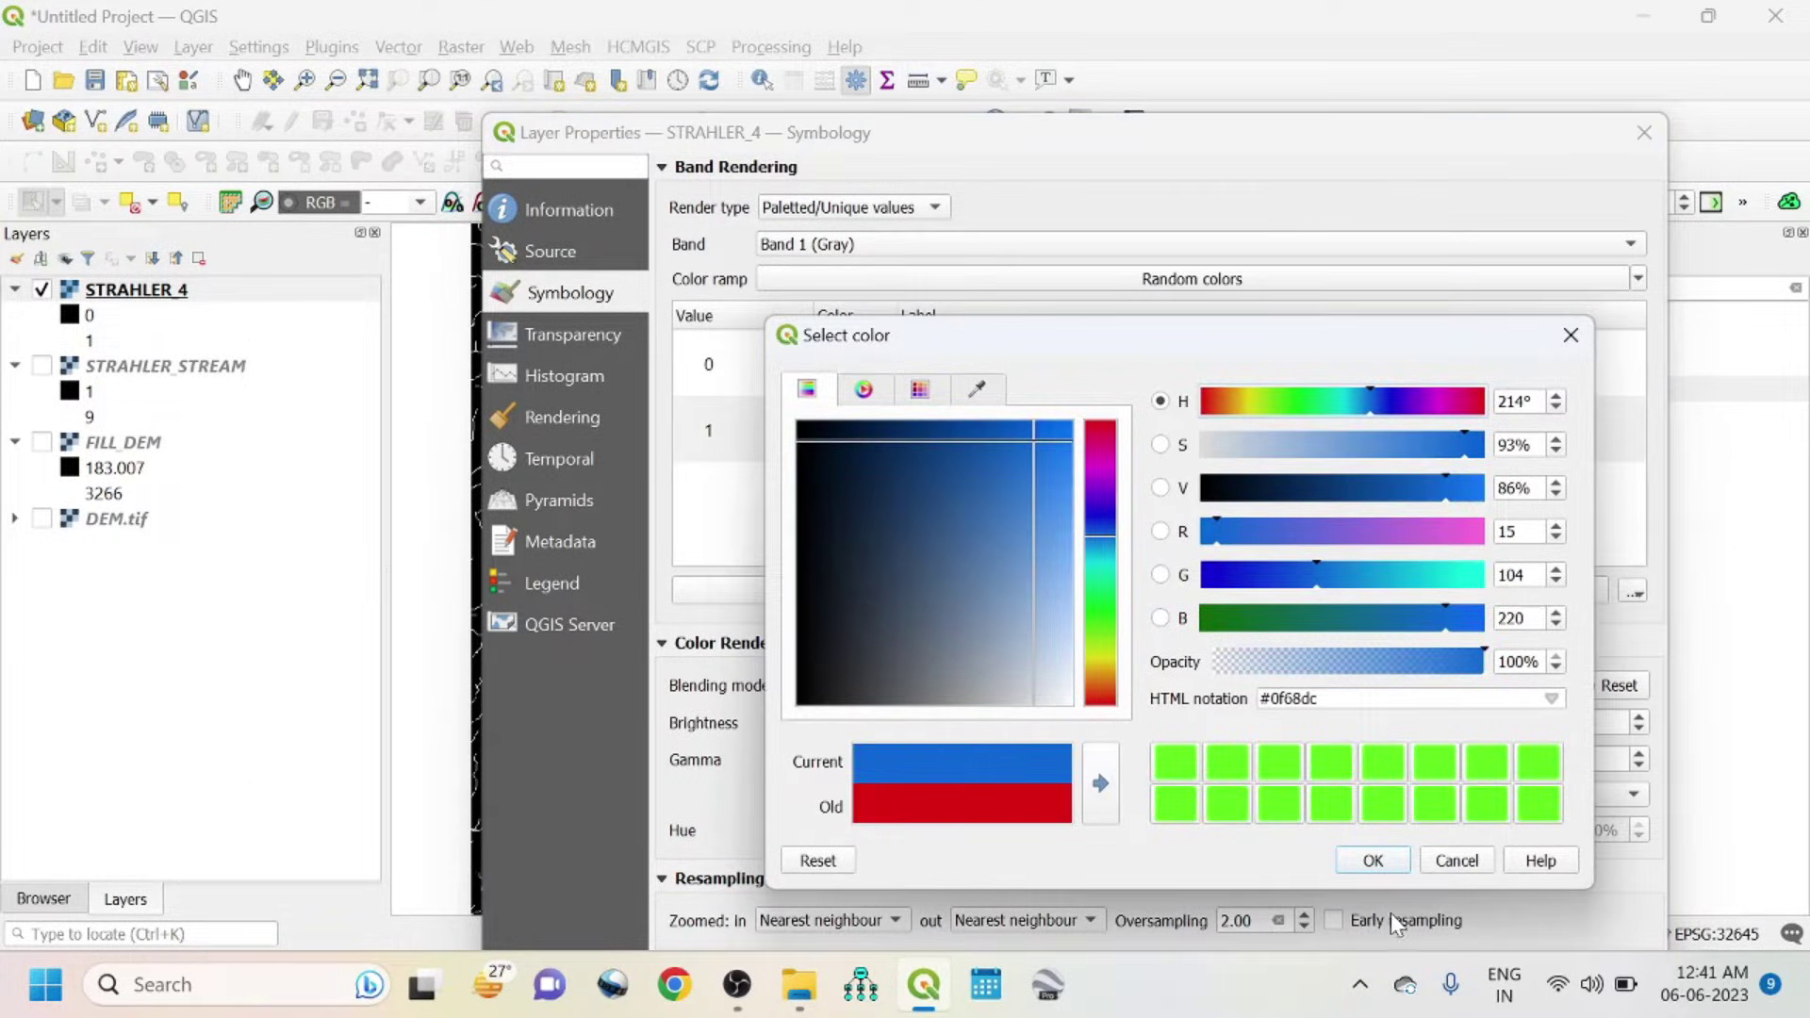
click(1374, 860)
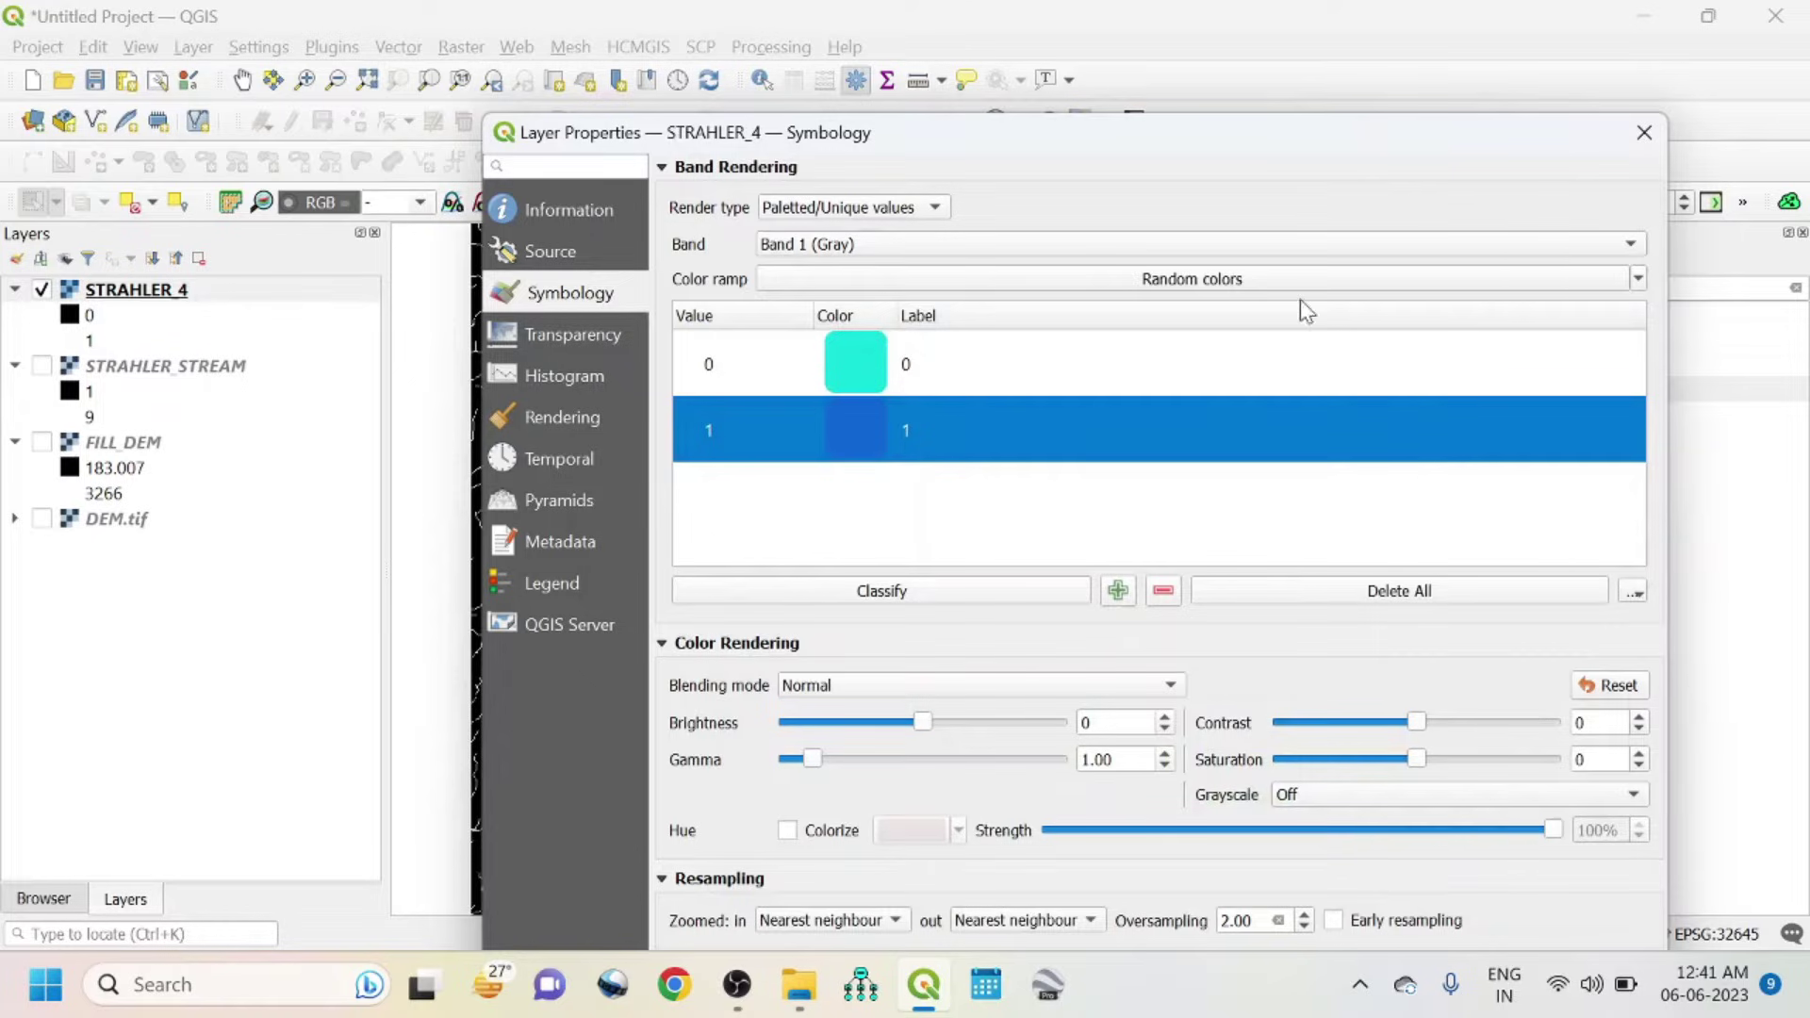
drag(1223, 142, 1217, 51)
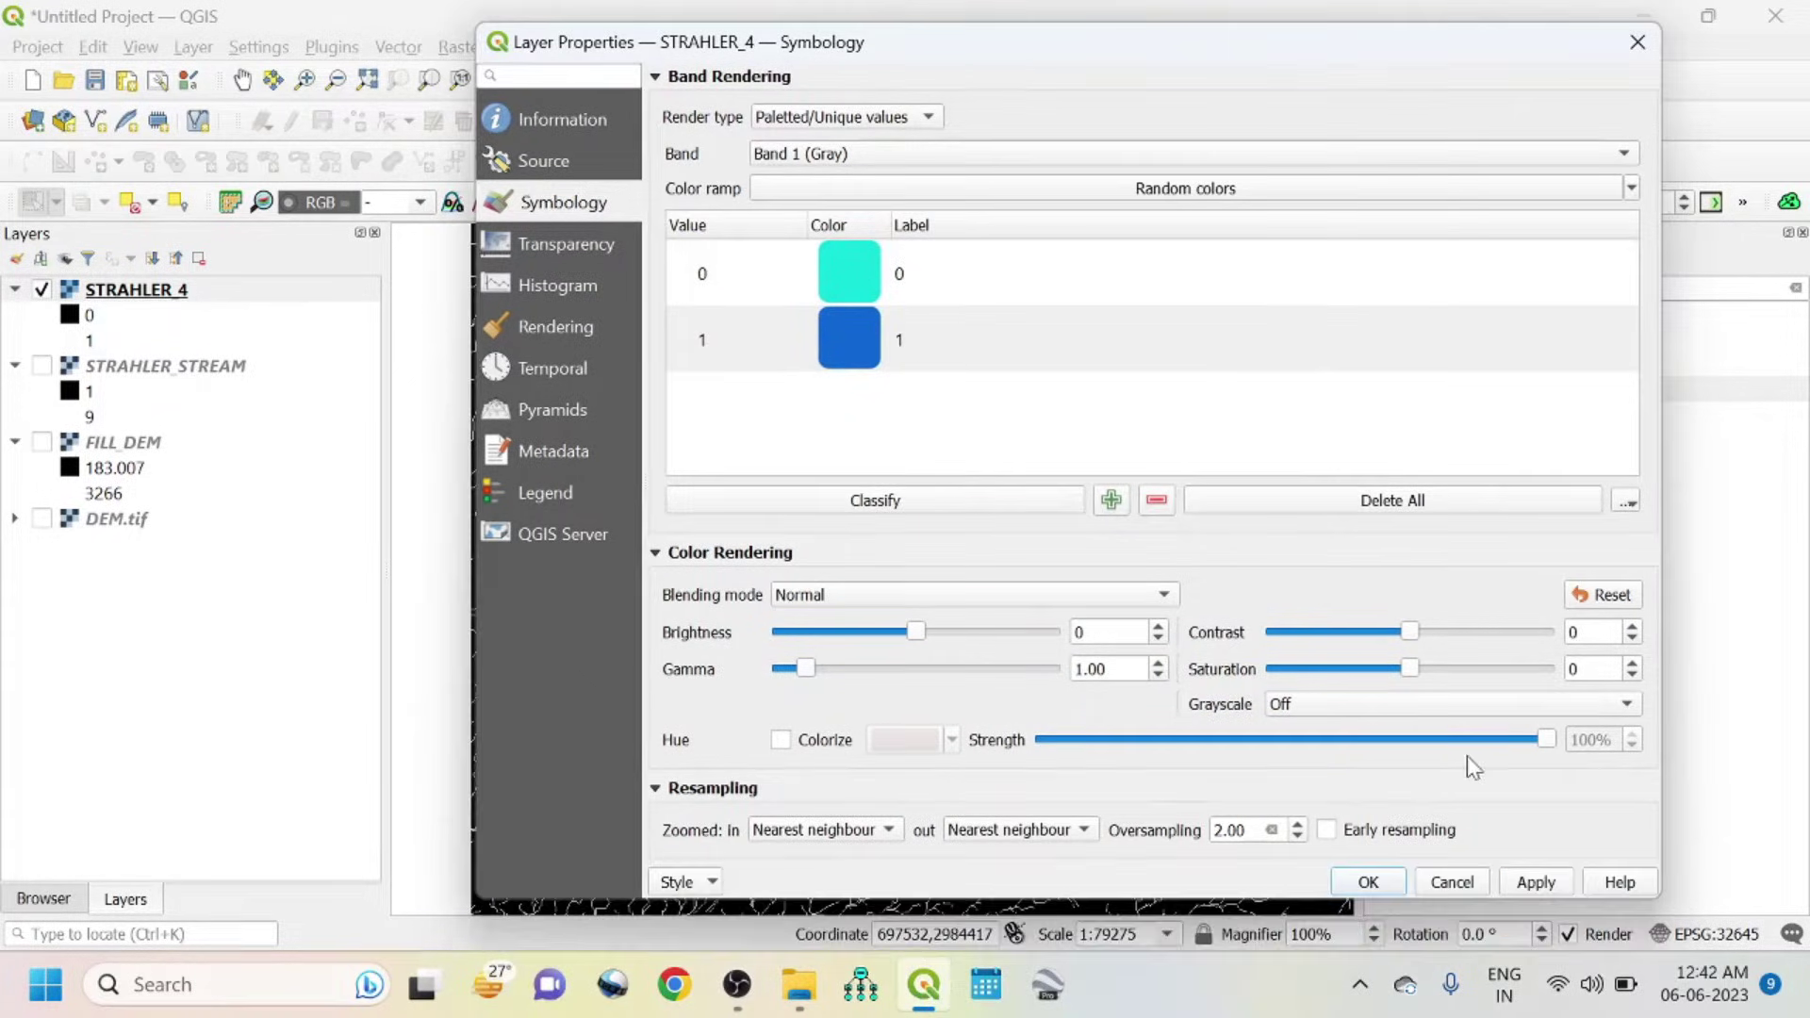
click(1535, 881)
click(1368, 881)
scroll(760, 634, up, 2)
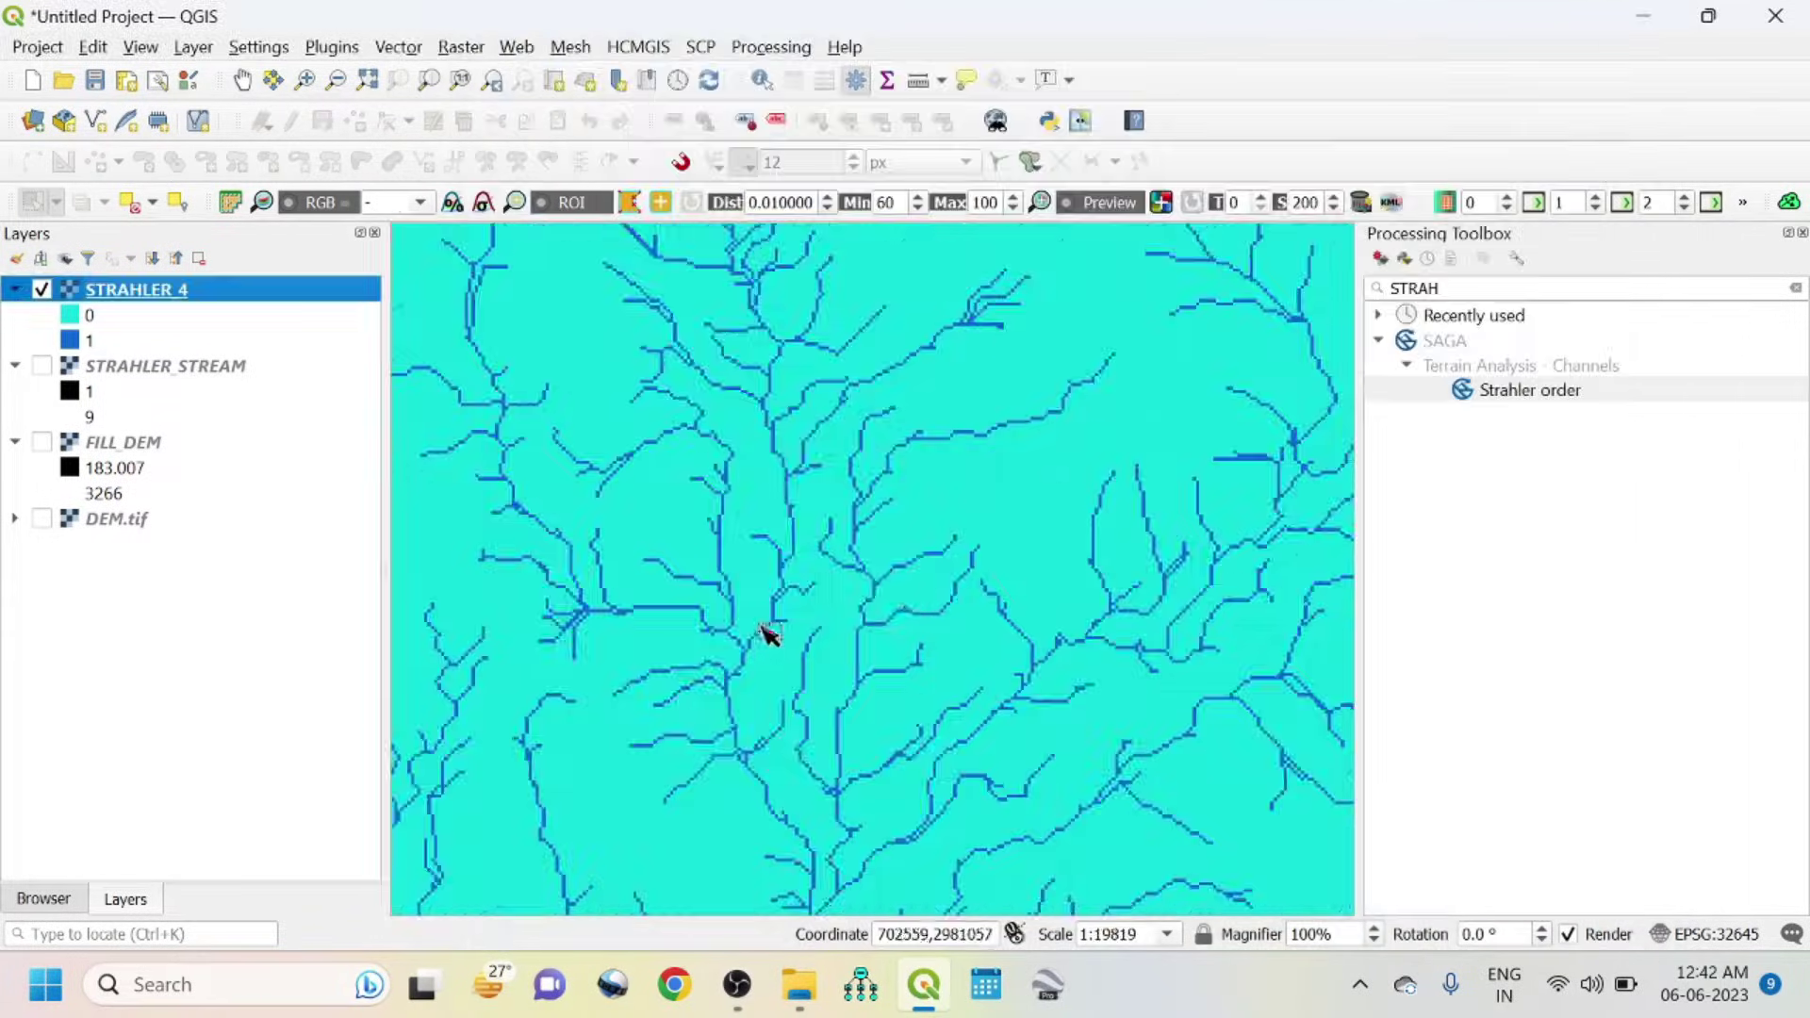
scroll(1160, 682, up, 1)
scroll(1167, 600, down, 1)
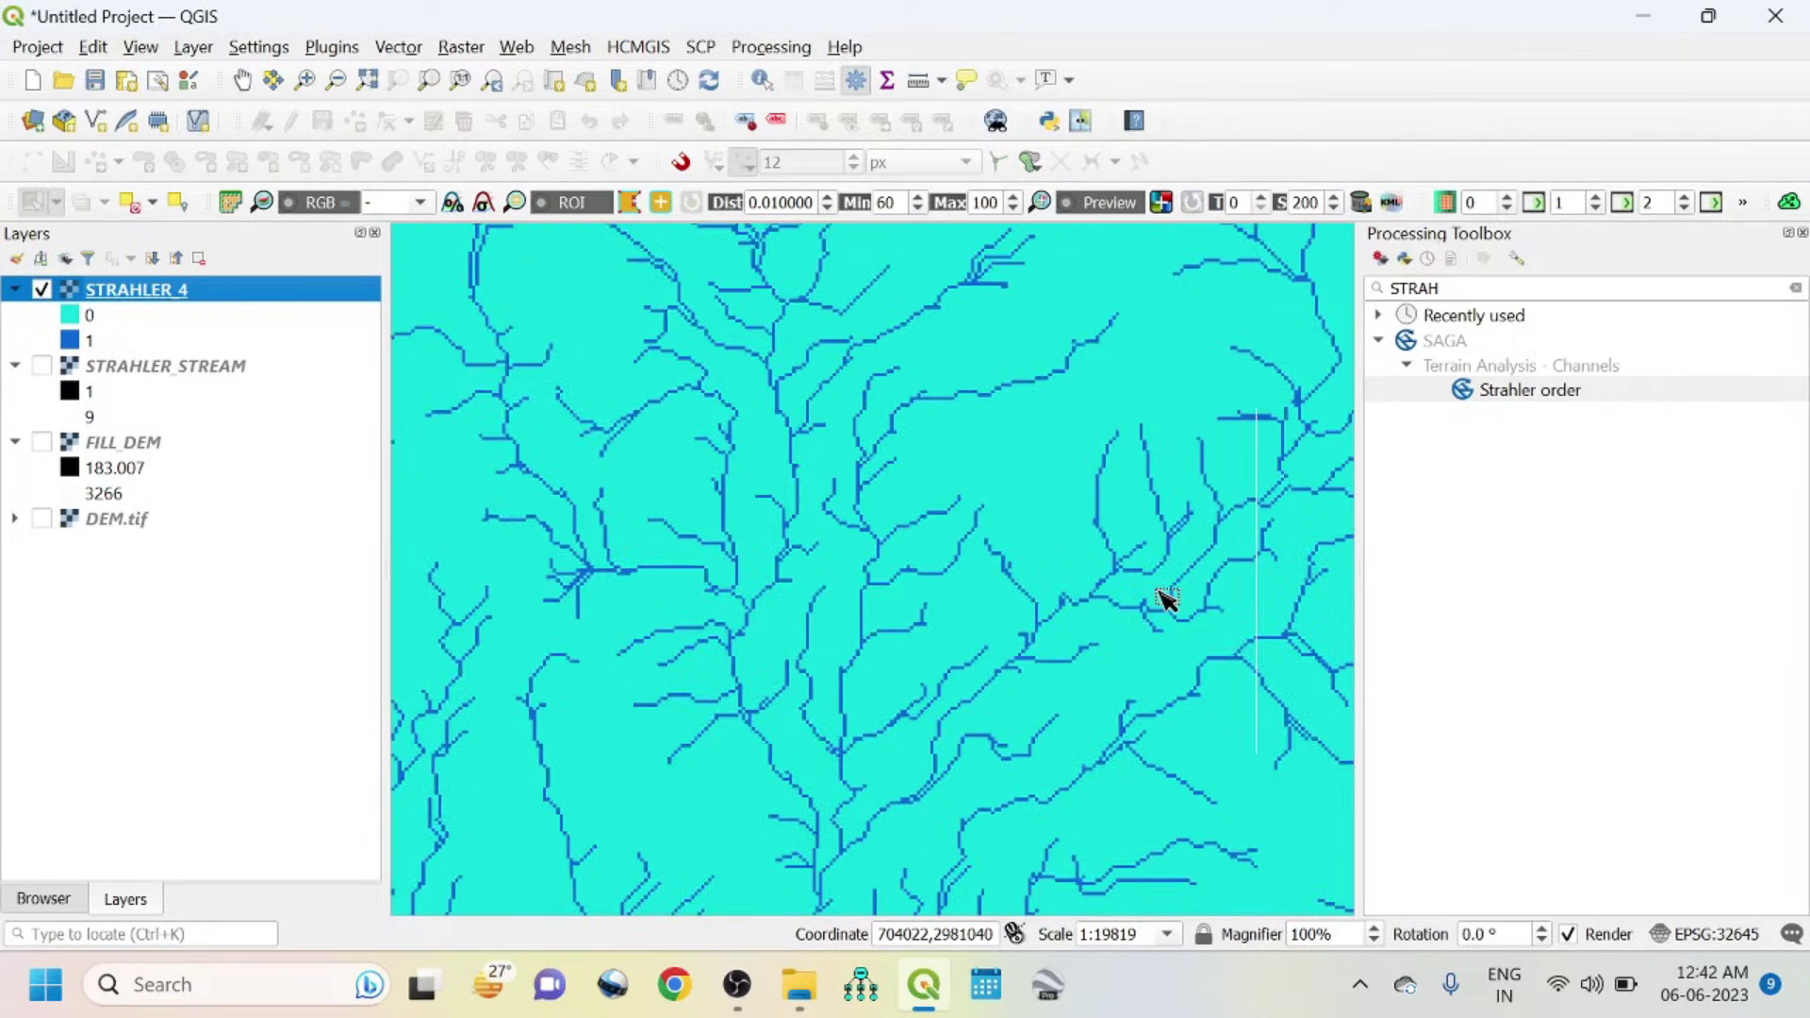
scroll(927, 566, down, 2)
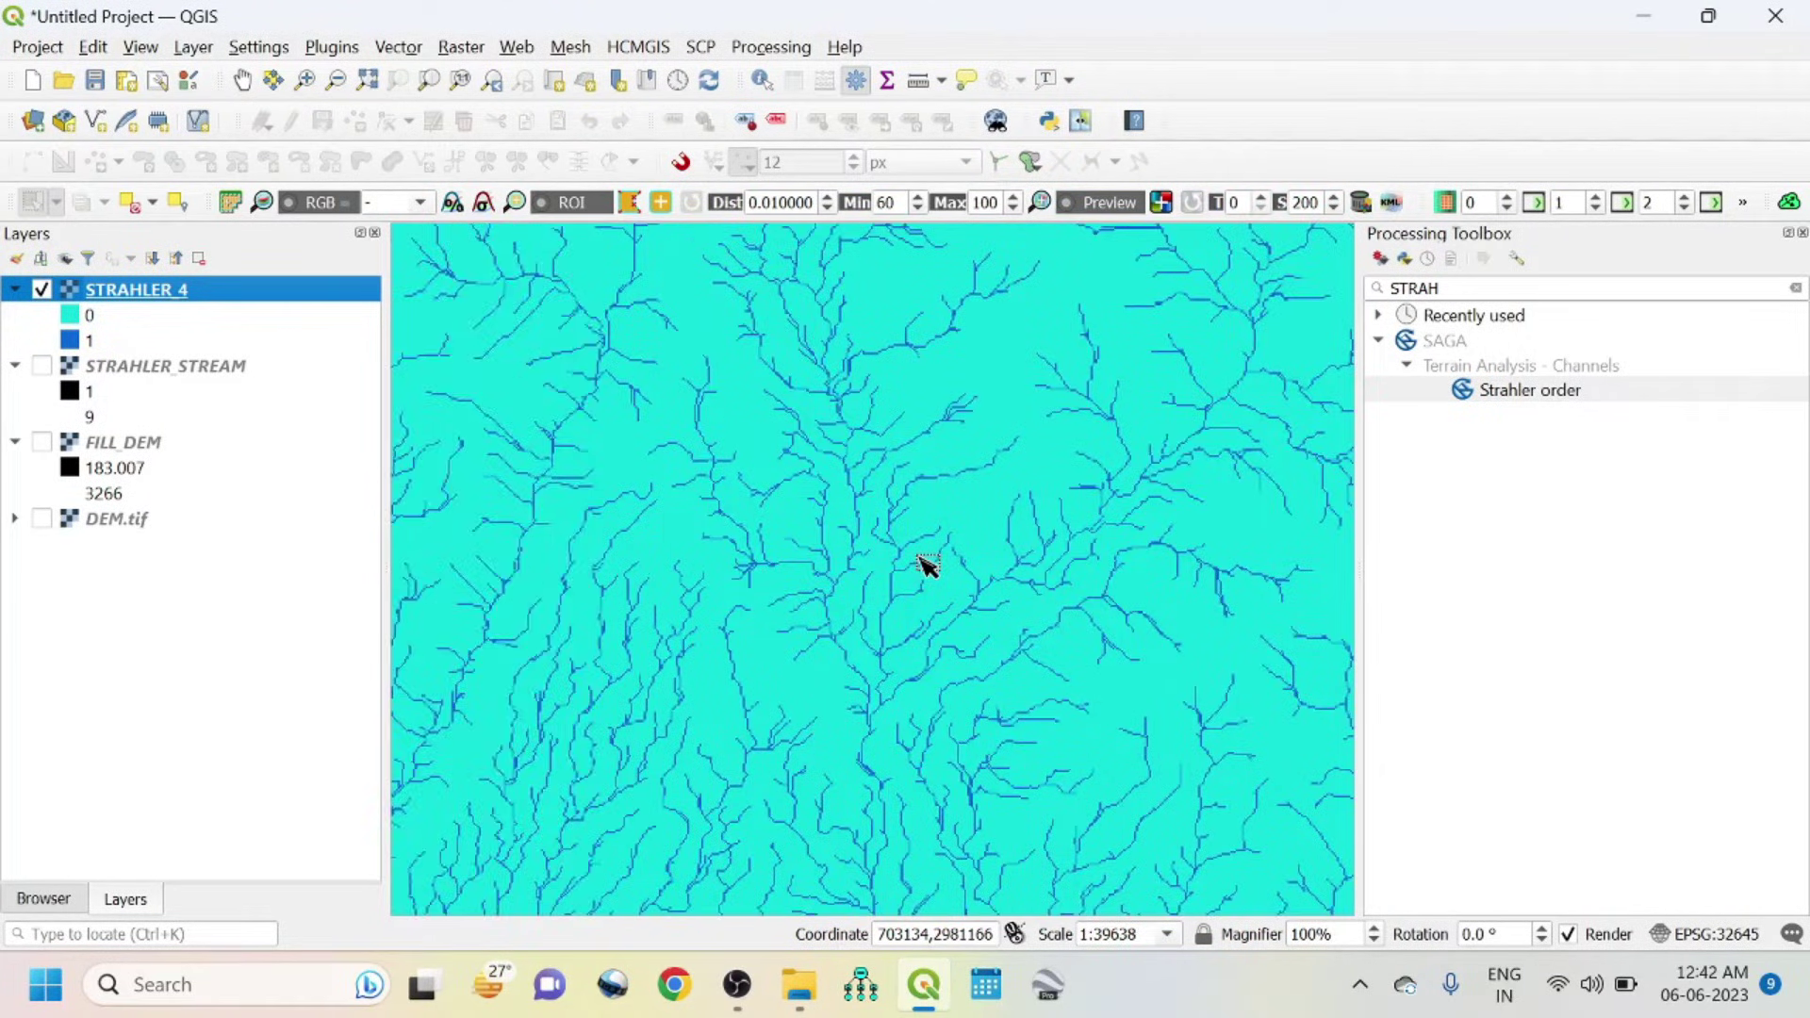
scroll(1093, 516, up, 1)
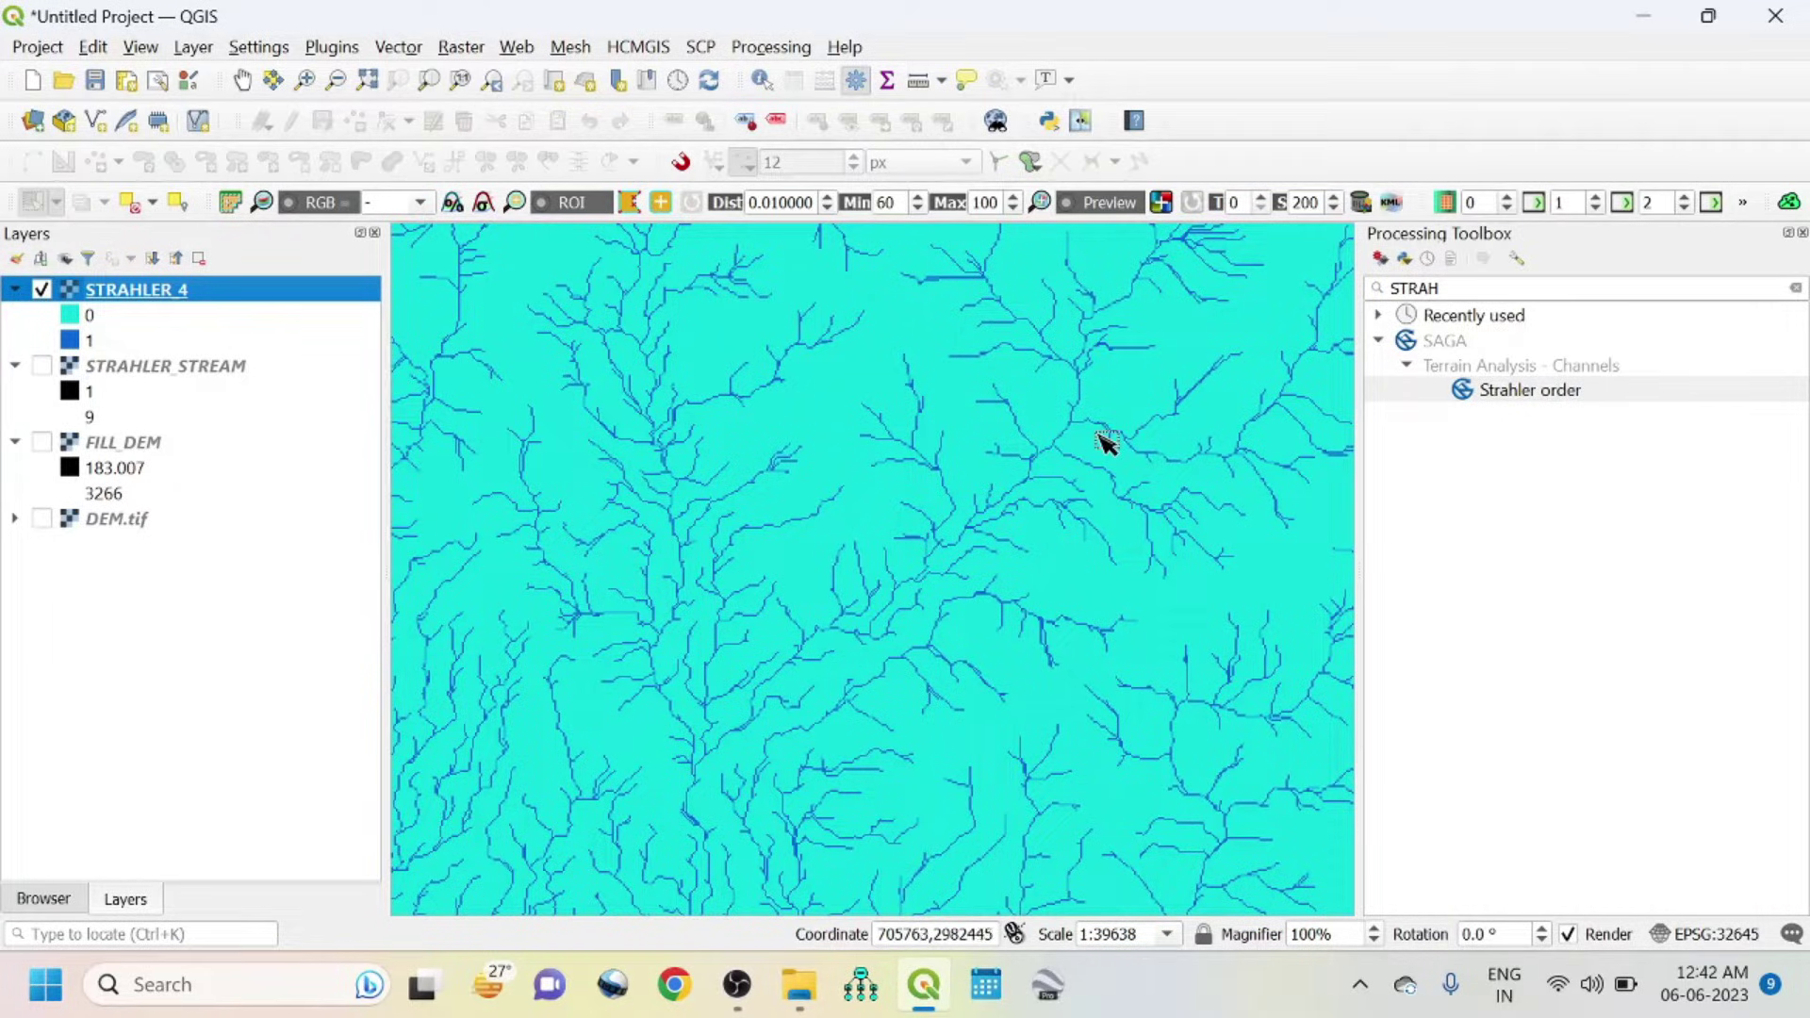
- Search the Processing Toolbox for "CHANNE" and open the SAGA Channel network and drainage basins tool
click(1414, 288)
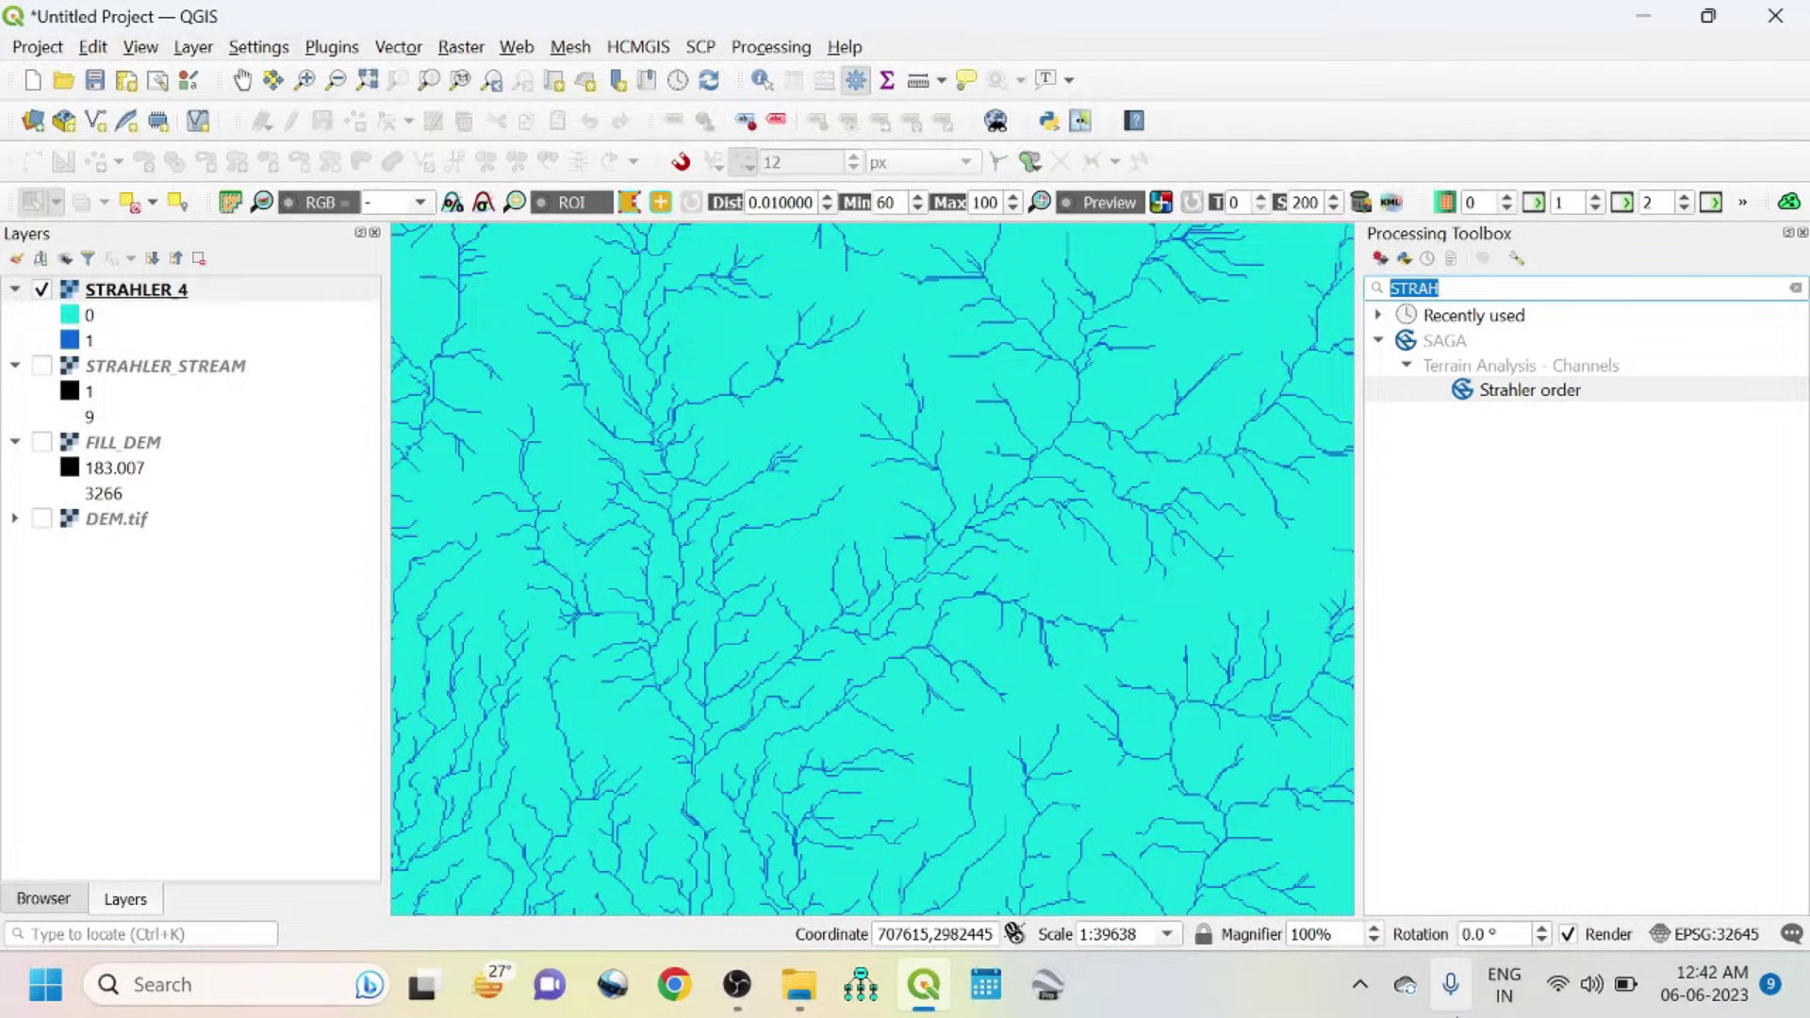
text(CHA)
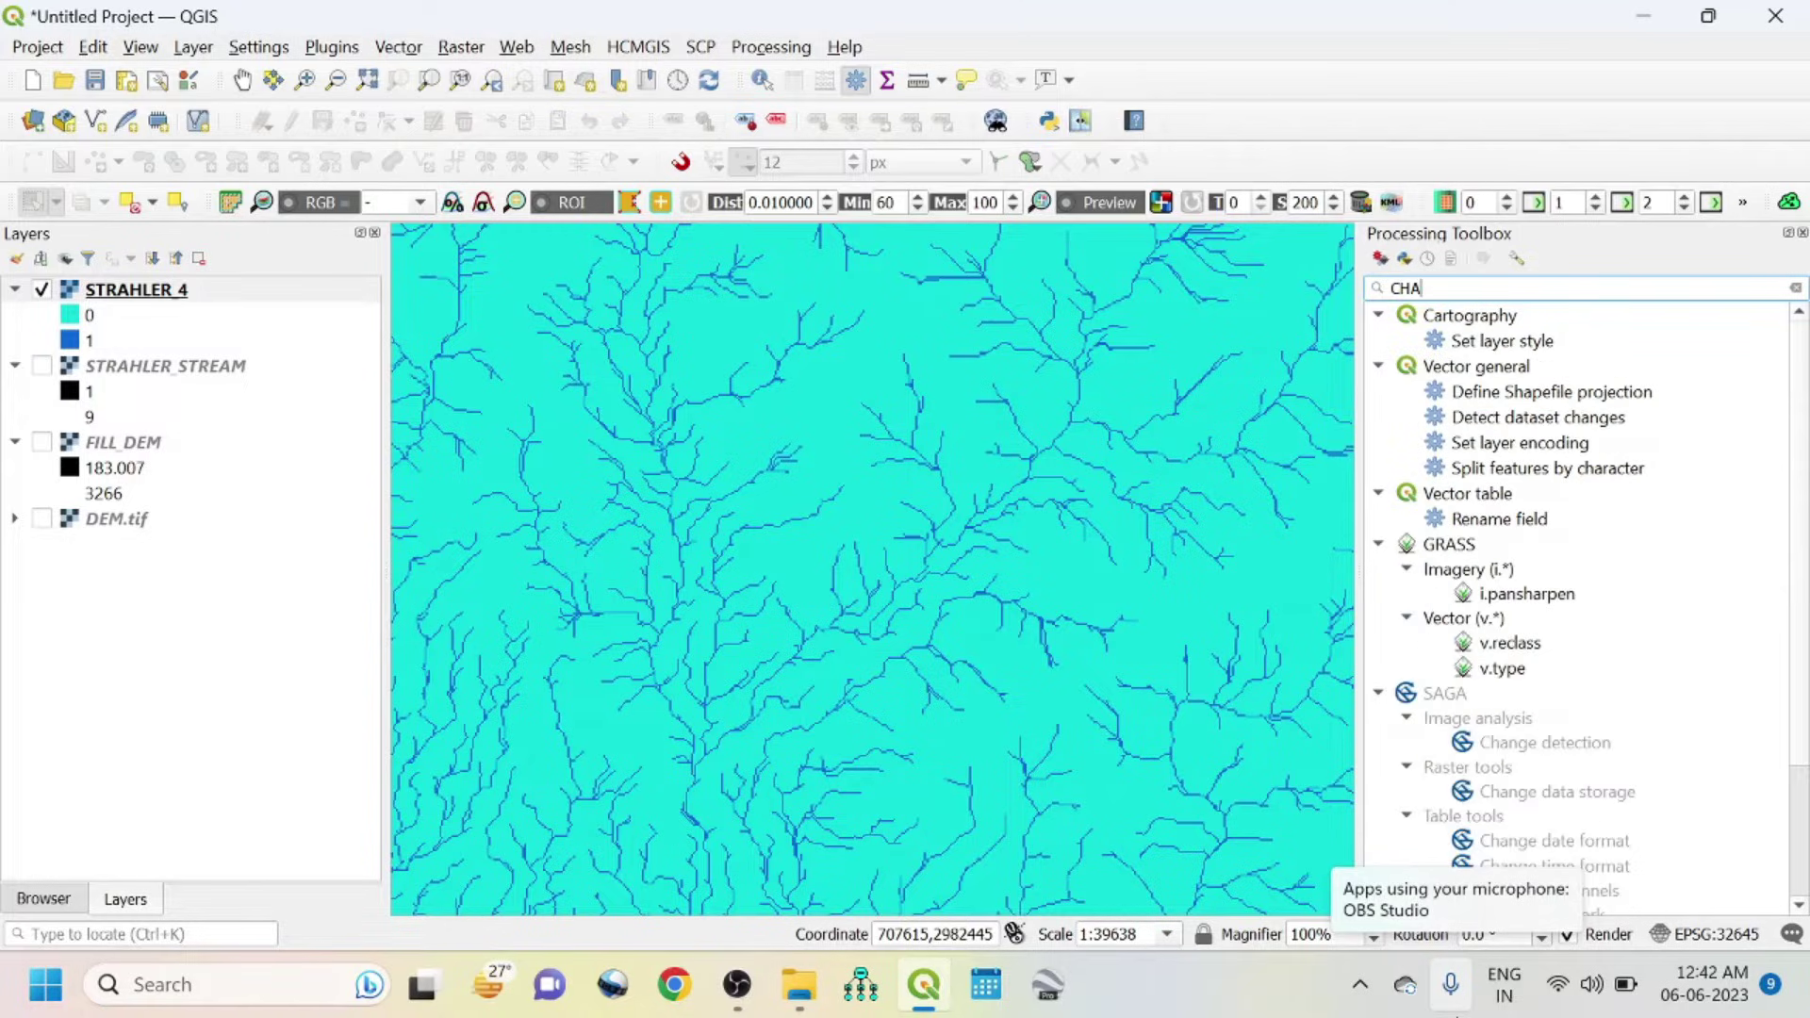
text(NNE)
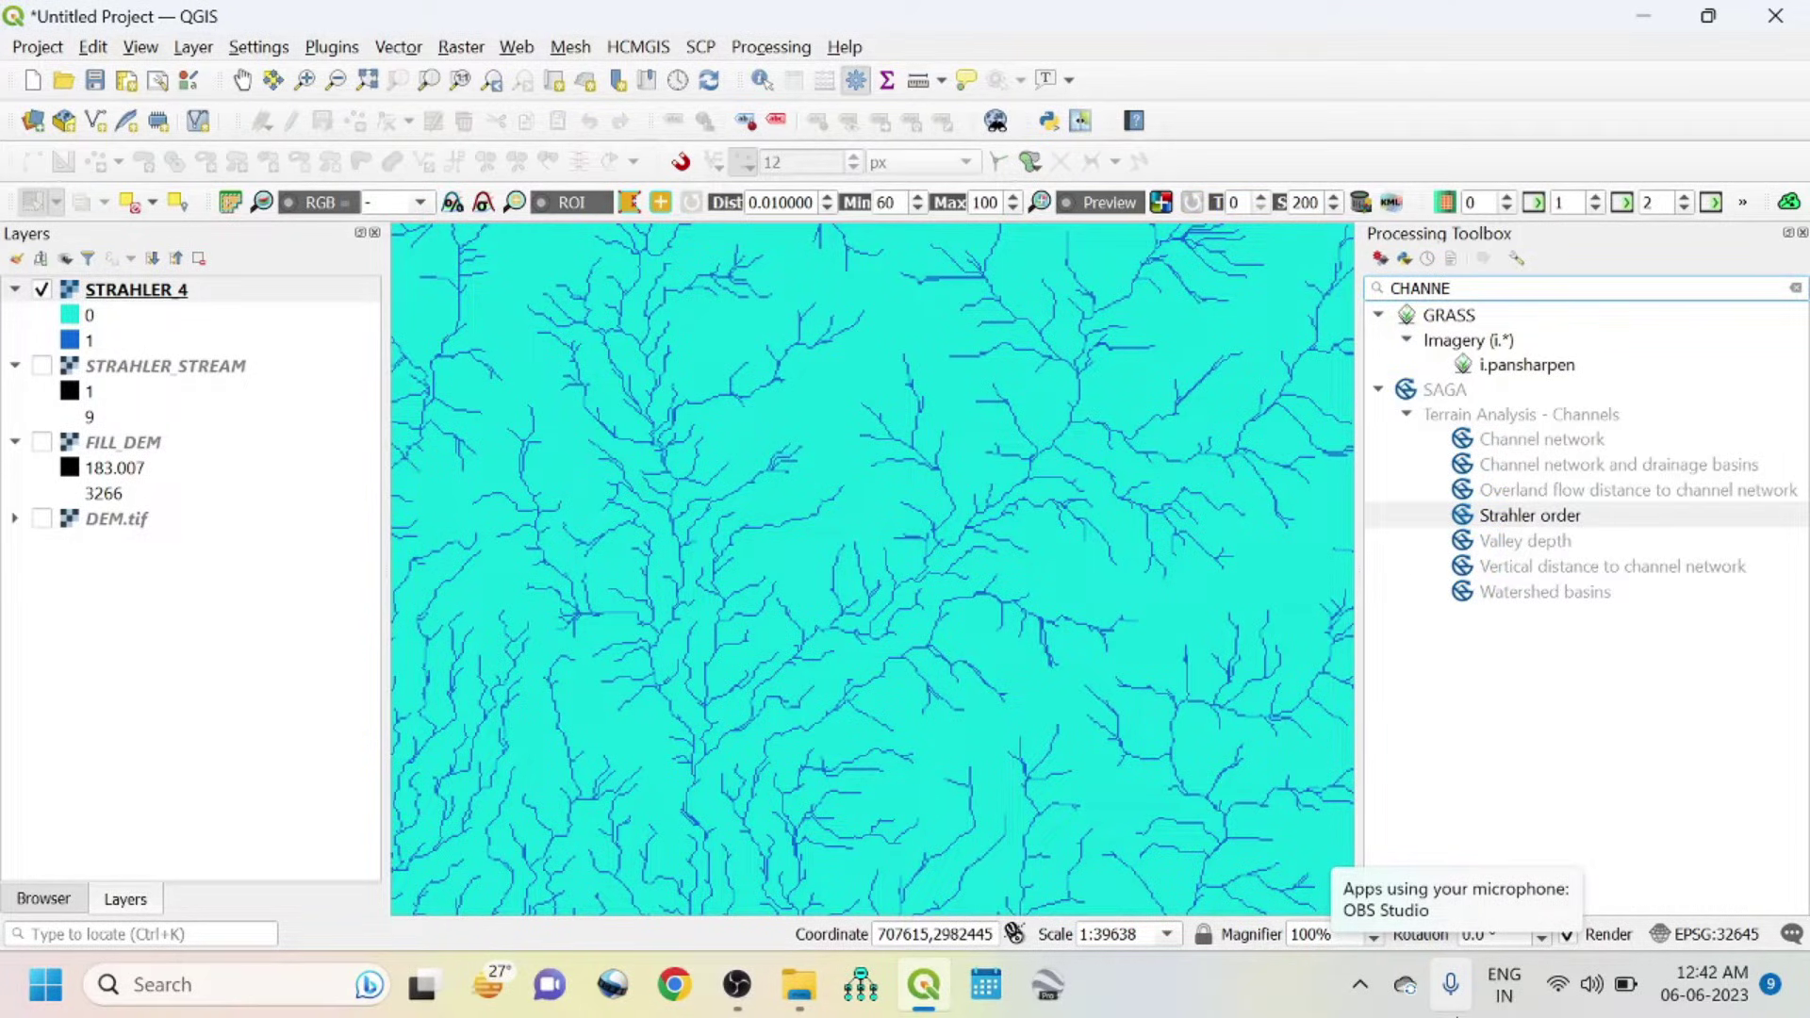
click(1657, 475)
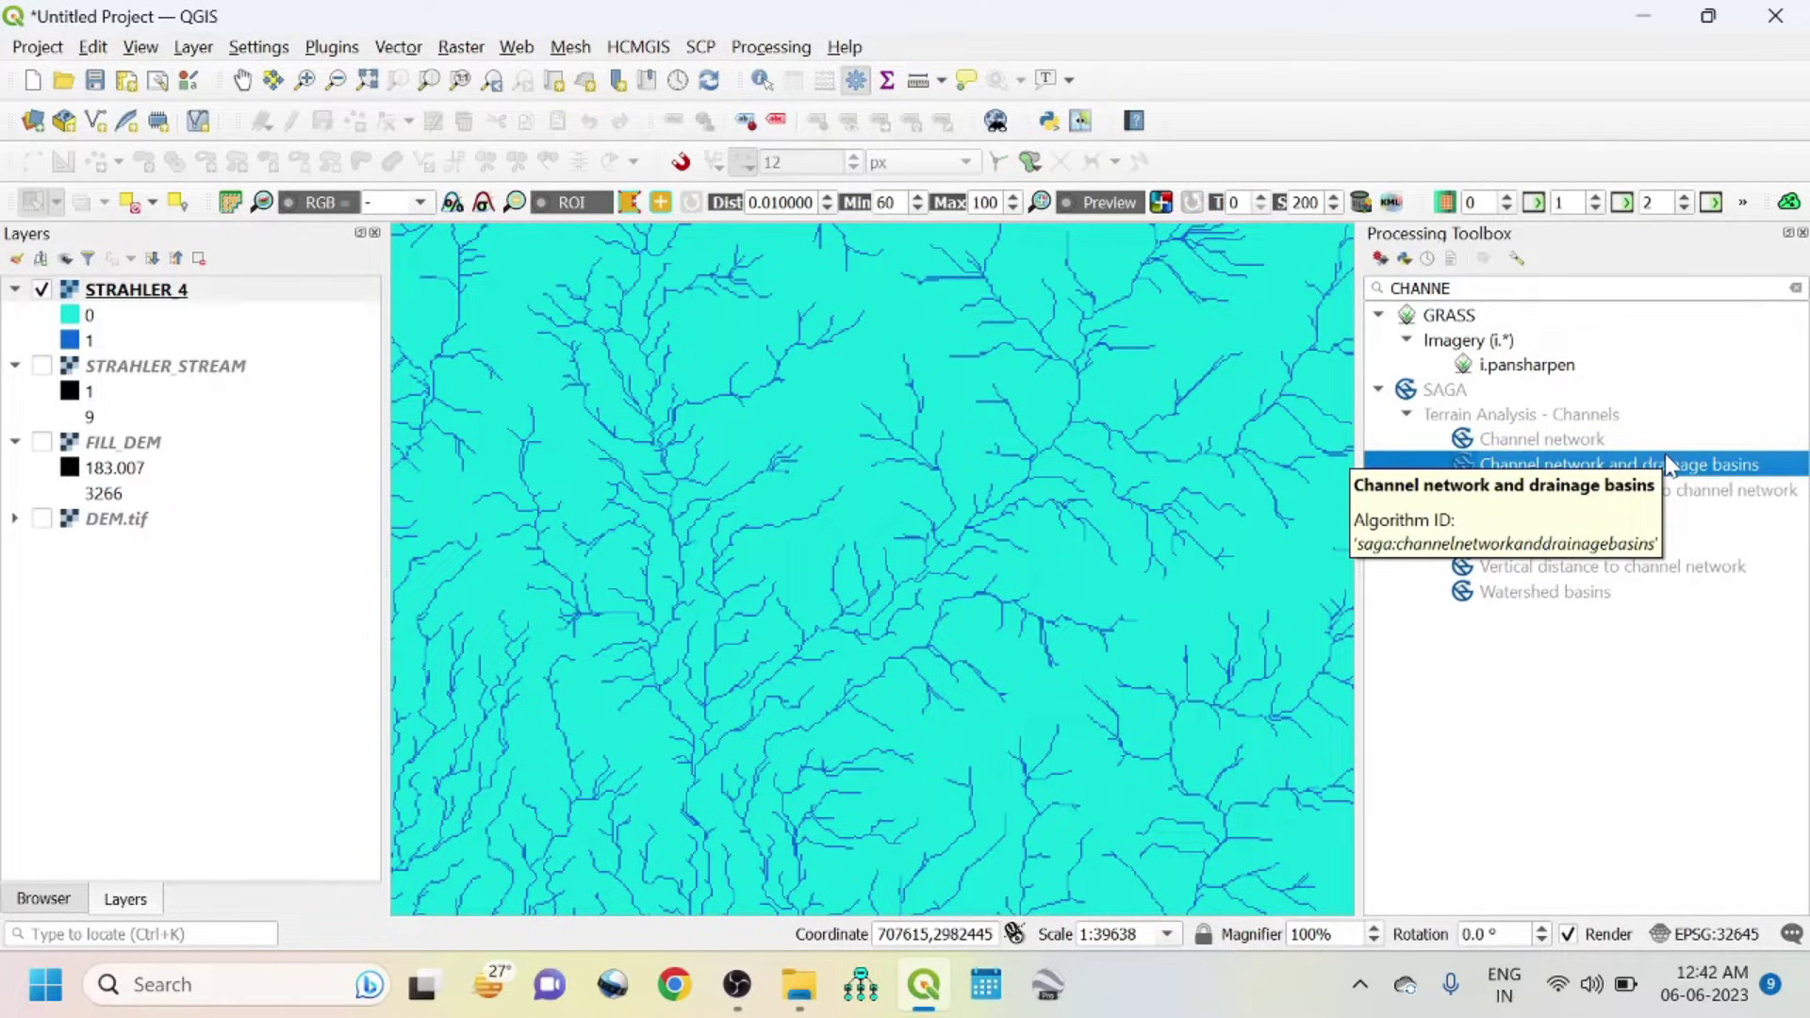
double_click(1665, 462)
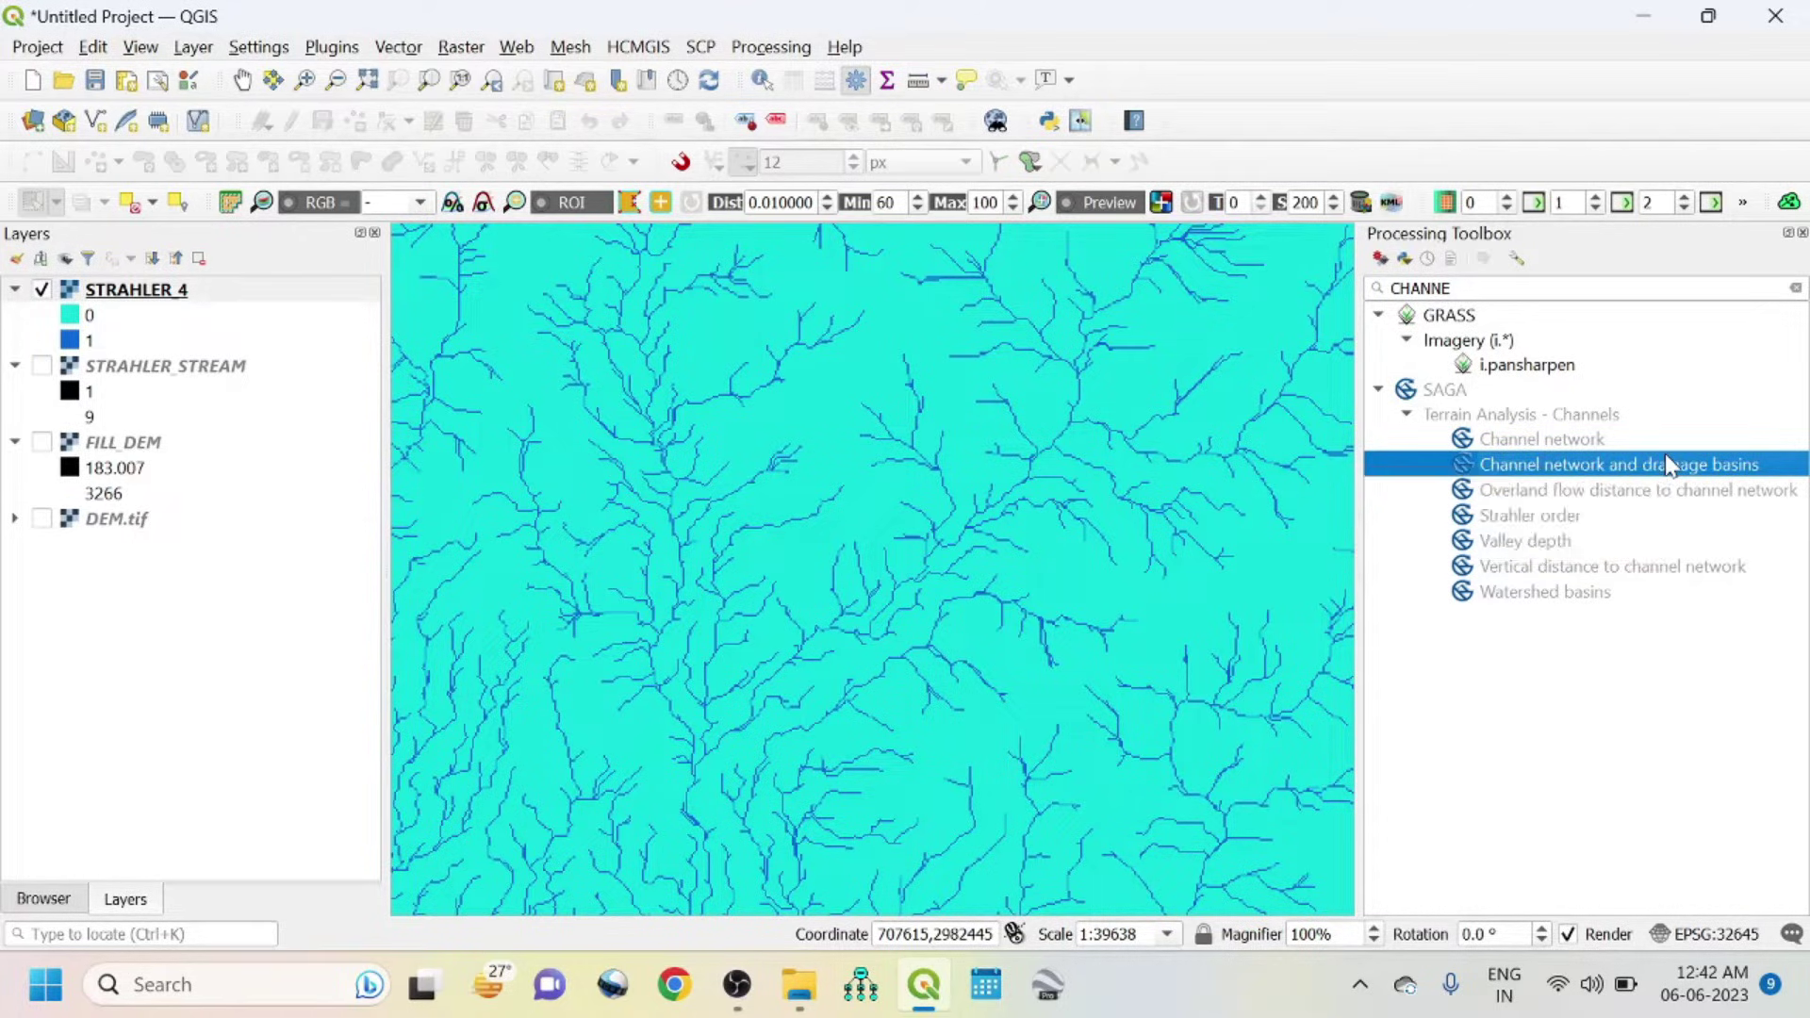
- Set the elevation input to FILL_DEM and the threshold to 4 for the Channel Network and Drainage Basins tool
click(599, 350)
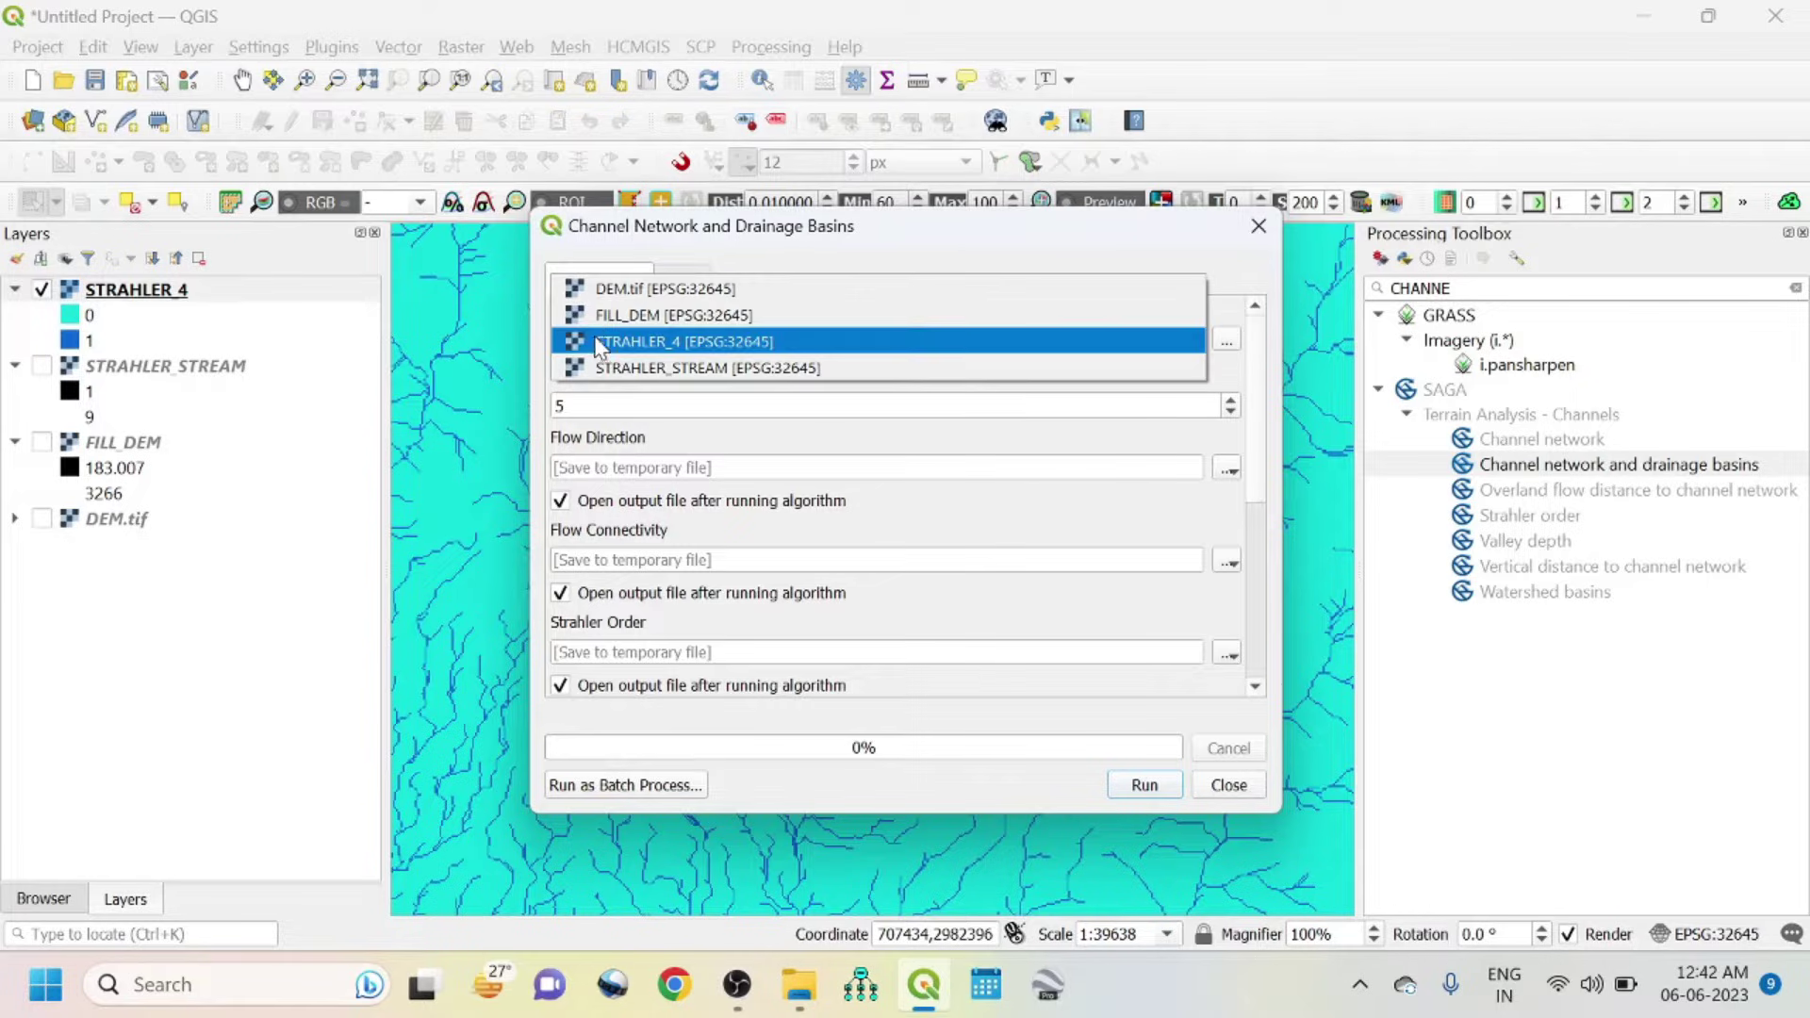
click(680, 324)
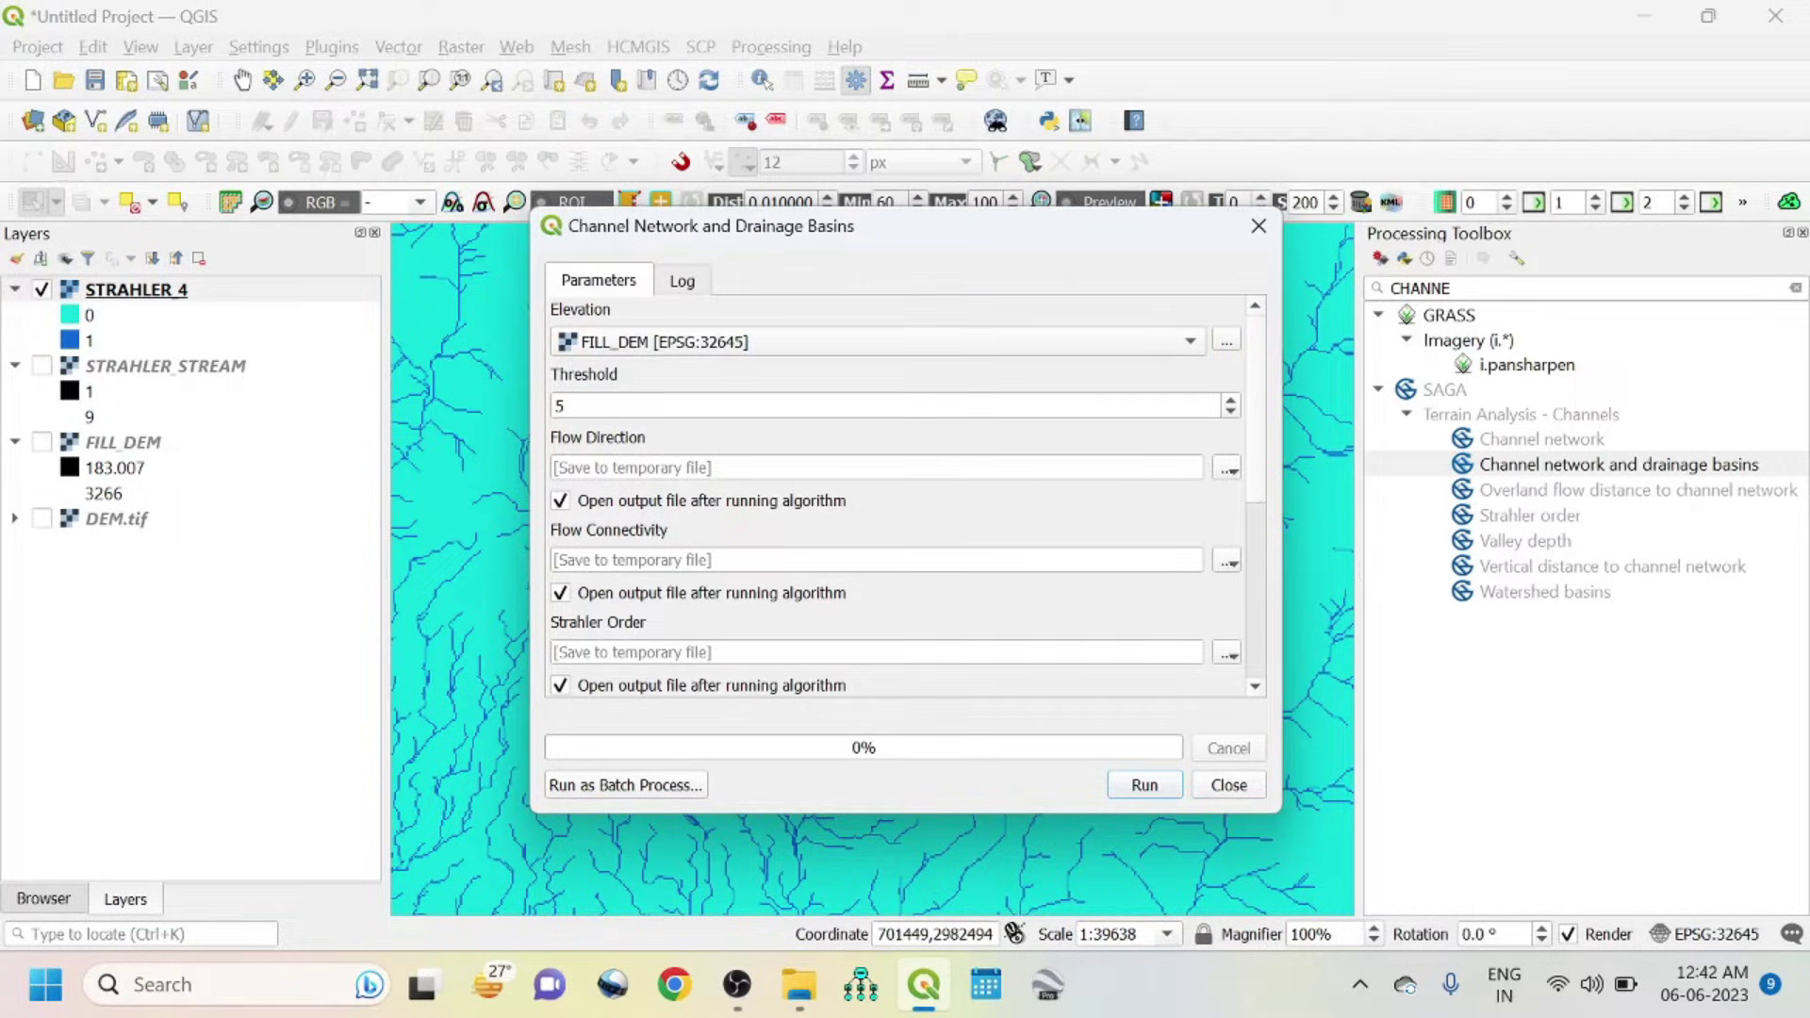
click(1230, 401)
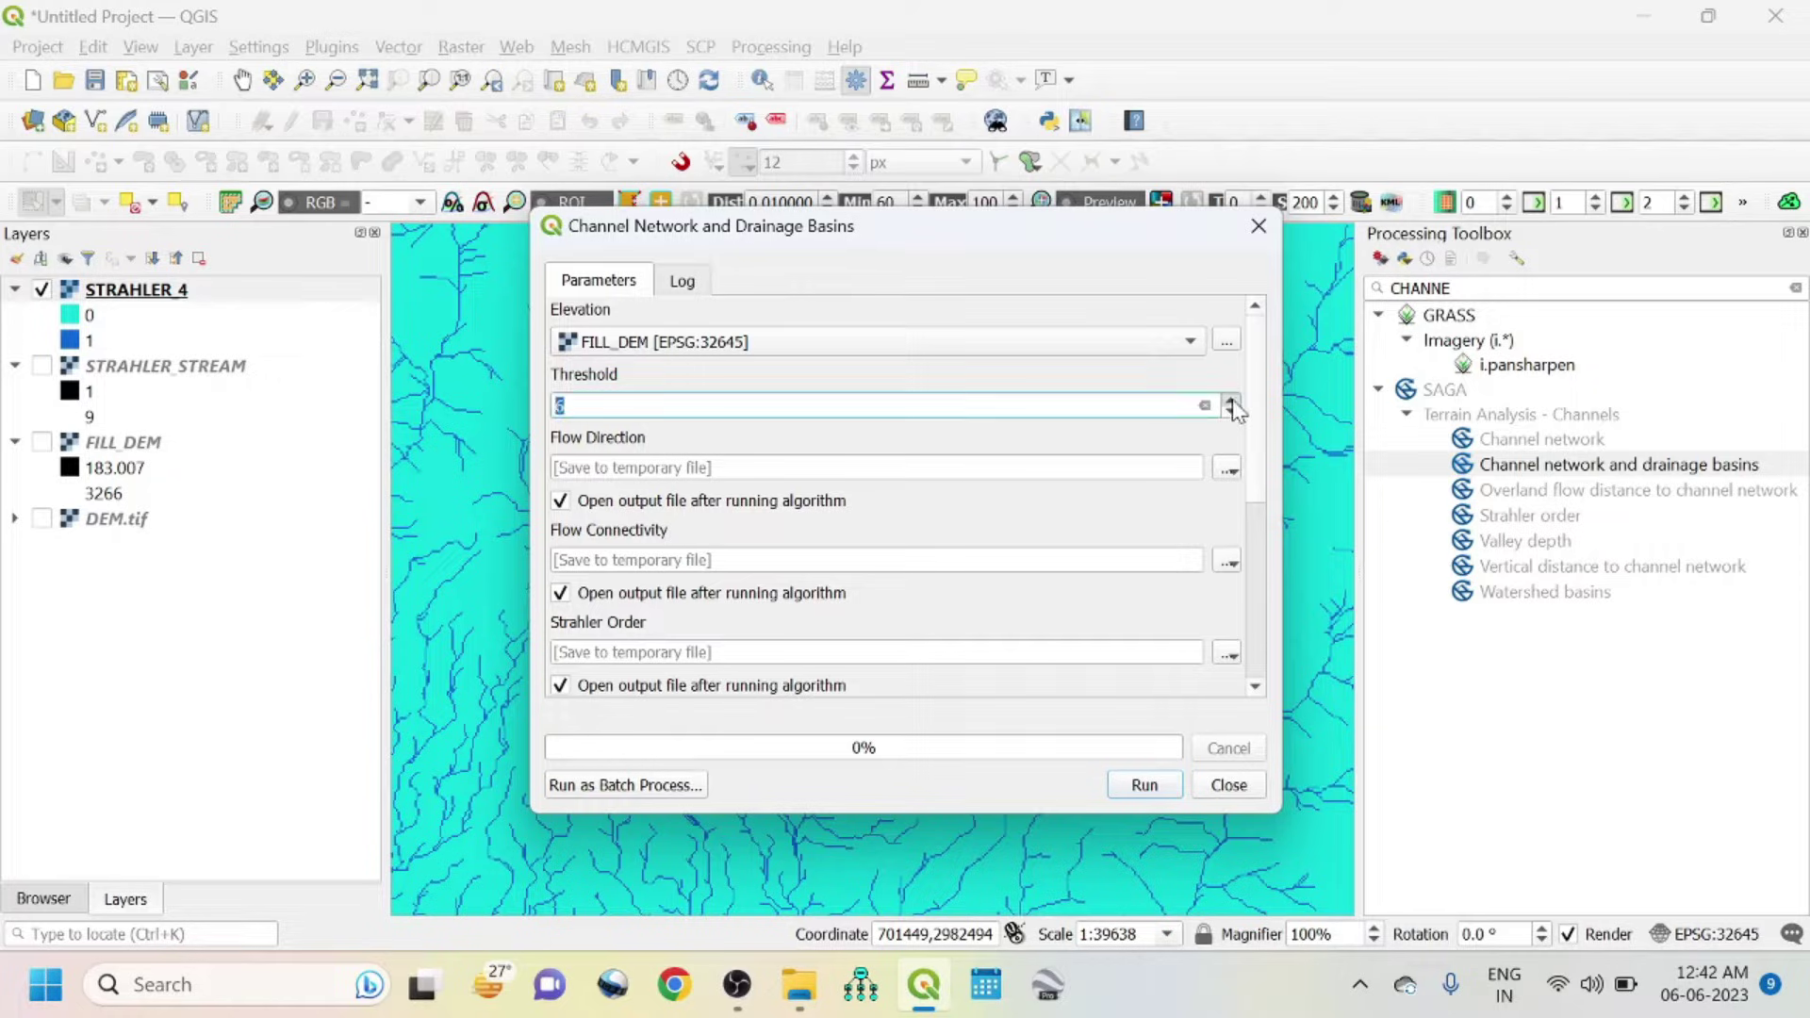
click(1231, 411)
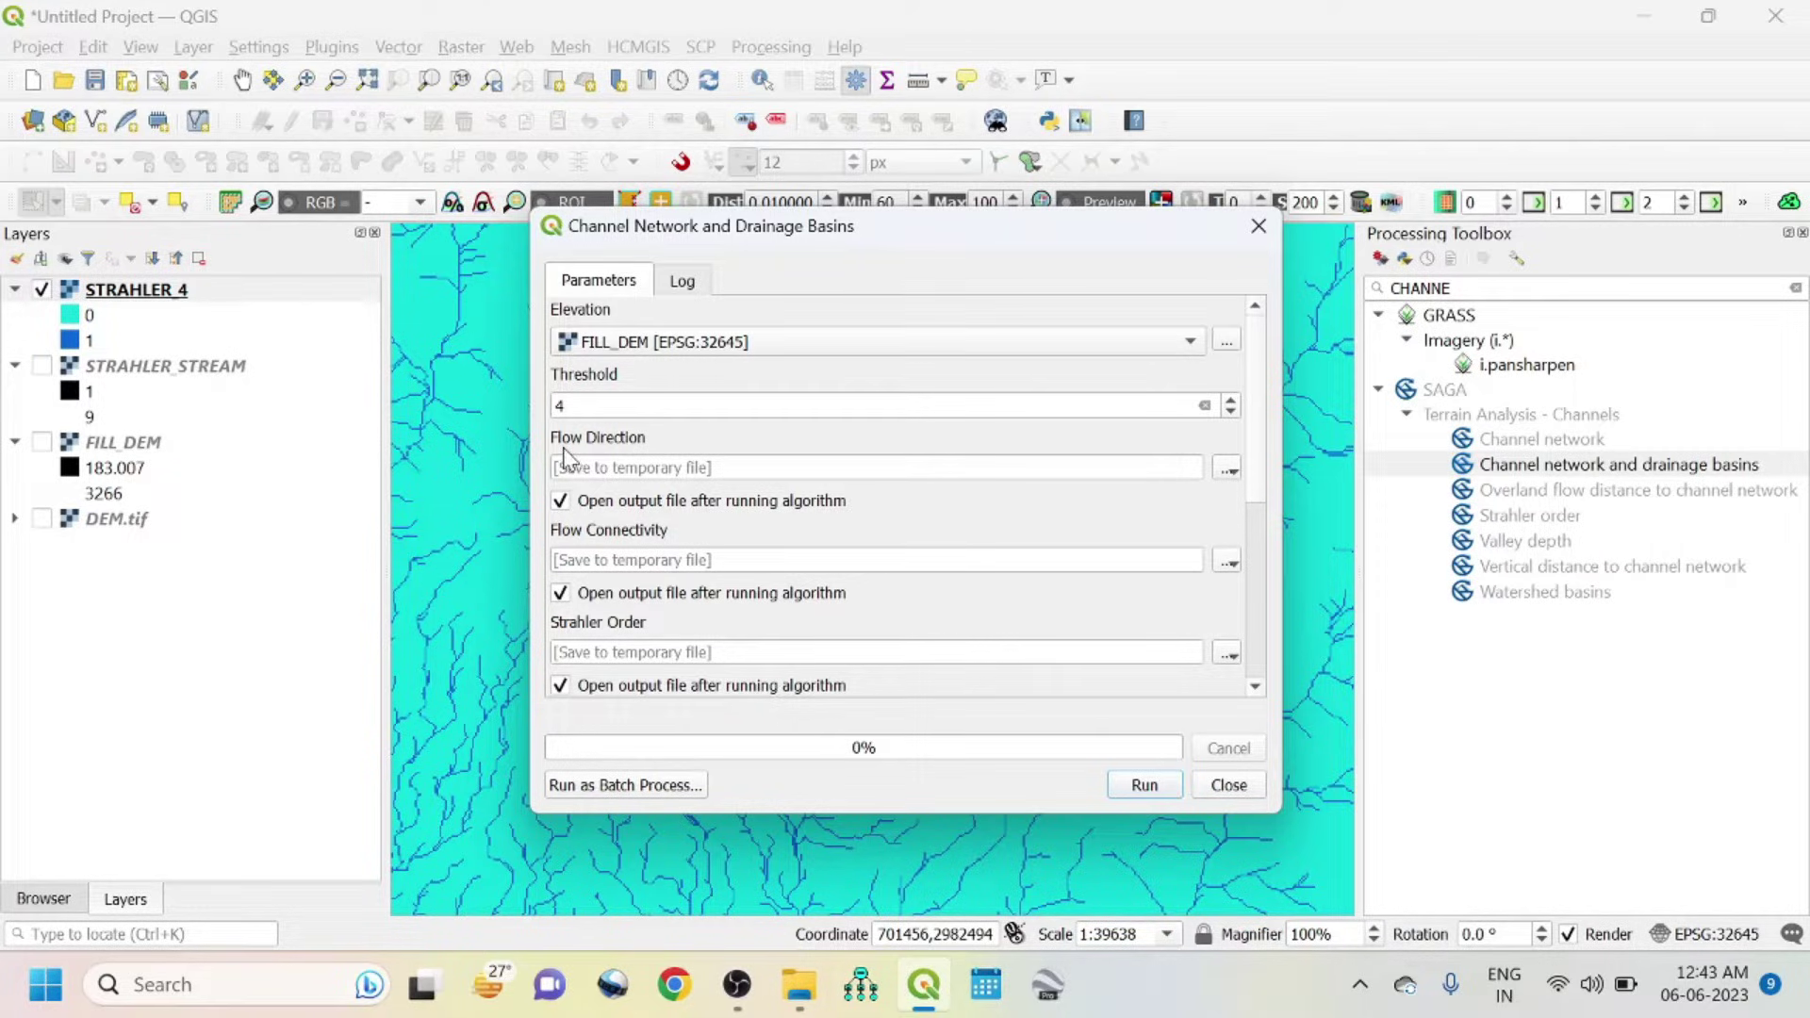
- Disable opening the Flow Direction, Strahler Order, Channels, second Drainage Basins and Junctions outputs after the algorithm runs
click(561, 501)
click(560, 686)
scroll(1248, 547, down, 5)
click(560, 682)
click(561, 590)
click(561, 498)
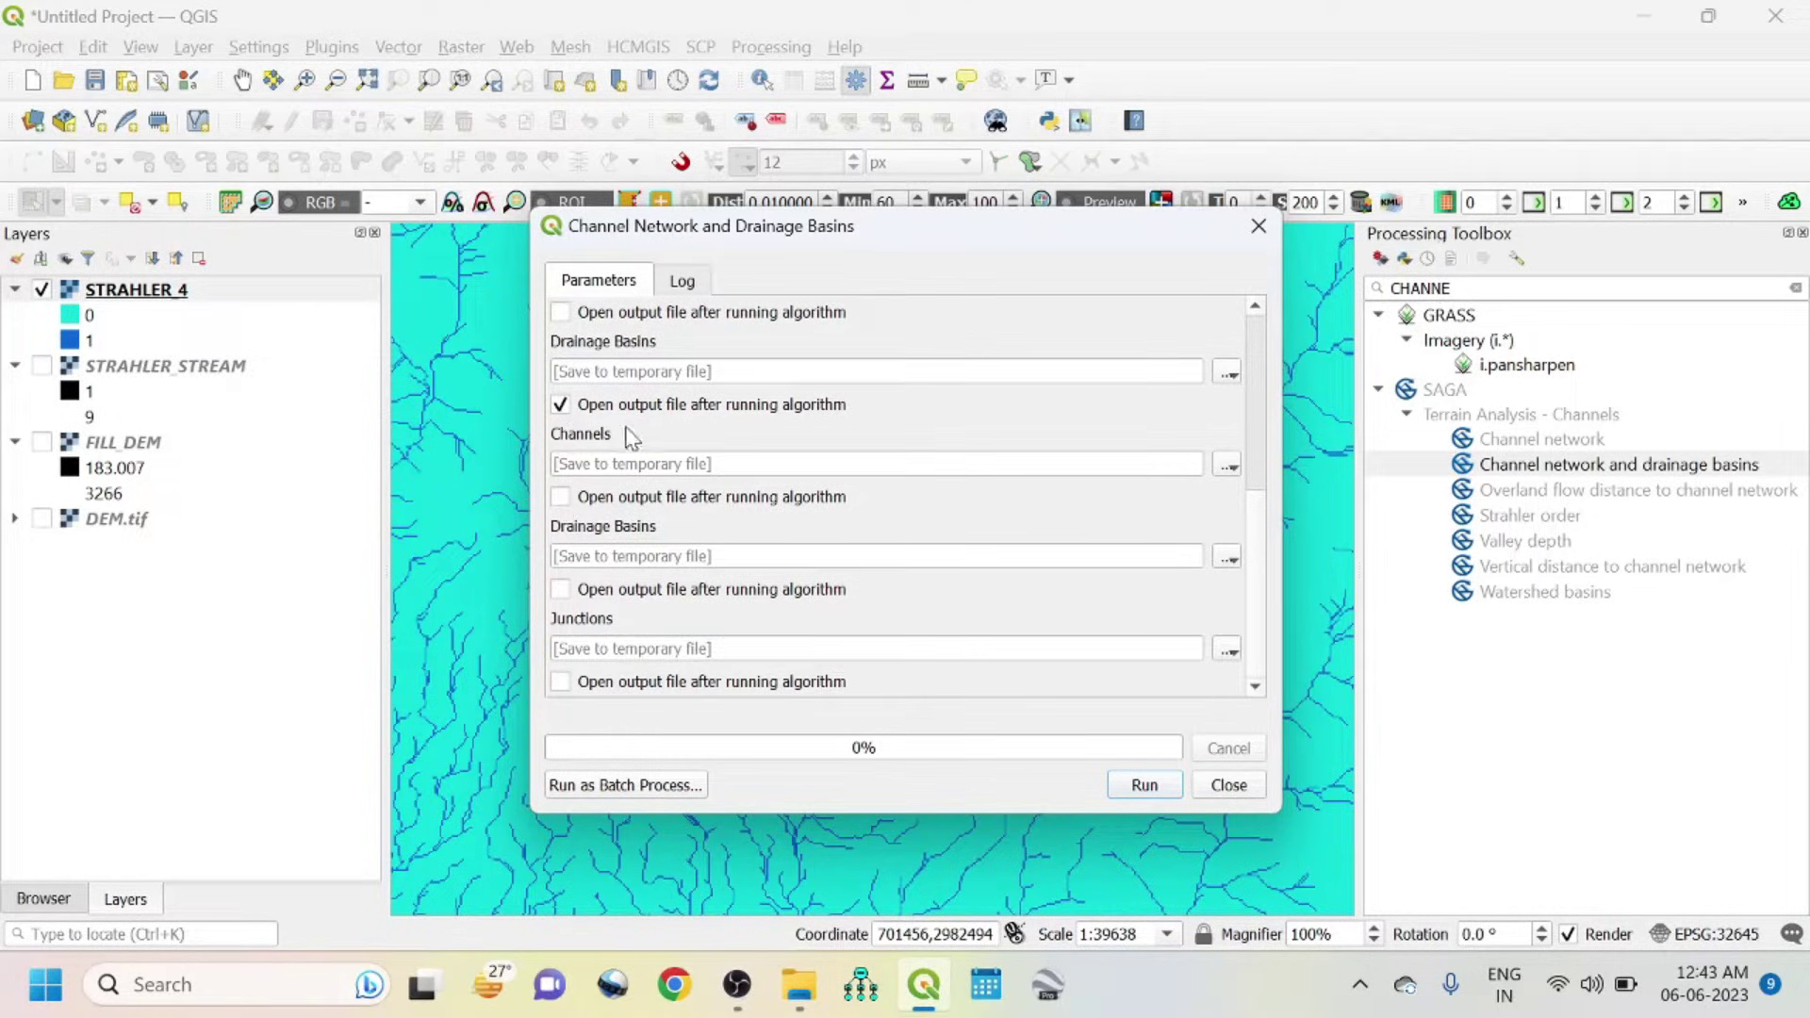
- Save the Channels output as the shapefile STREAM_CHANNEL in the Water shade folder, run the algorithm and close the tool
click(1228, 465)
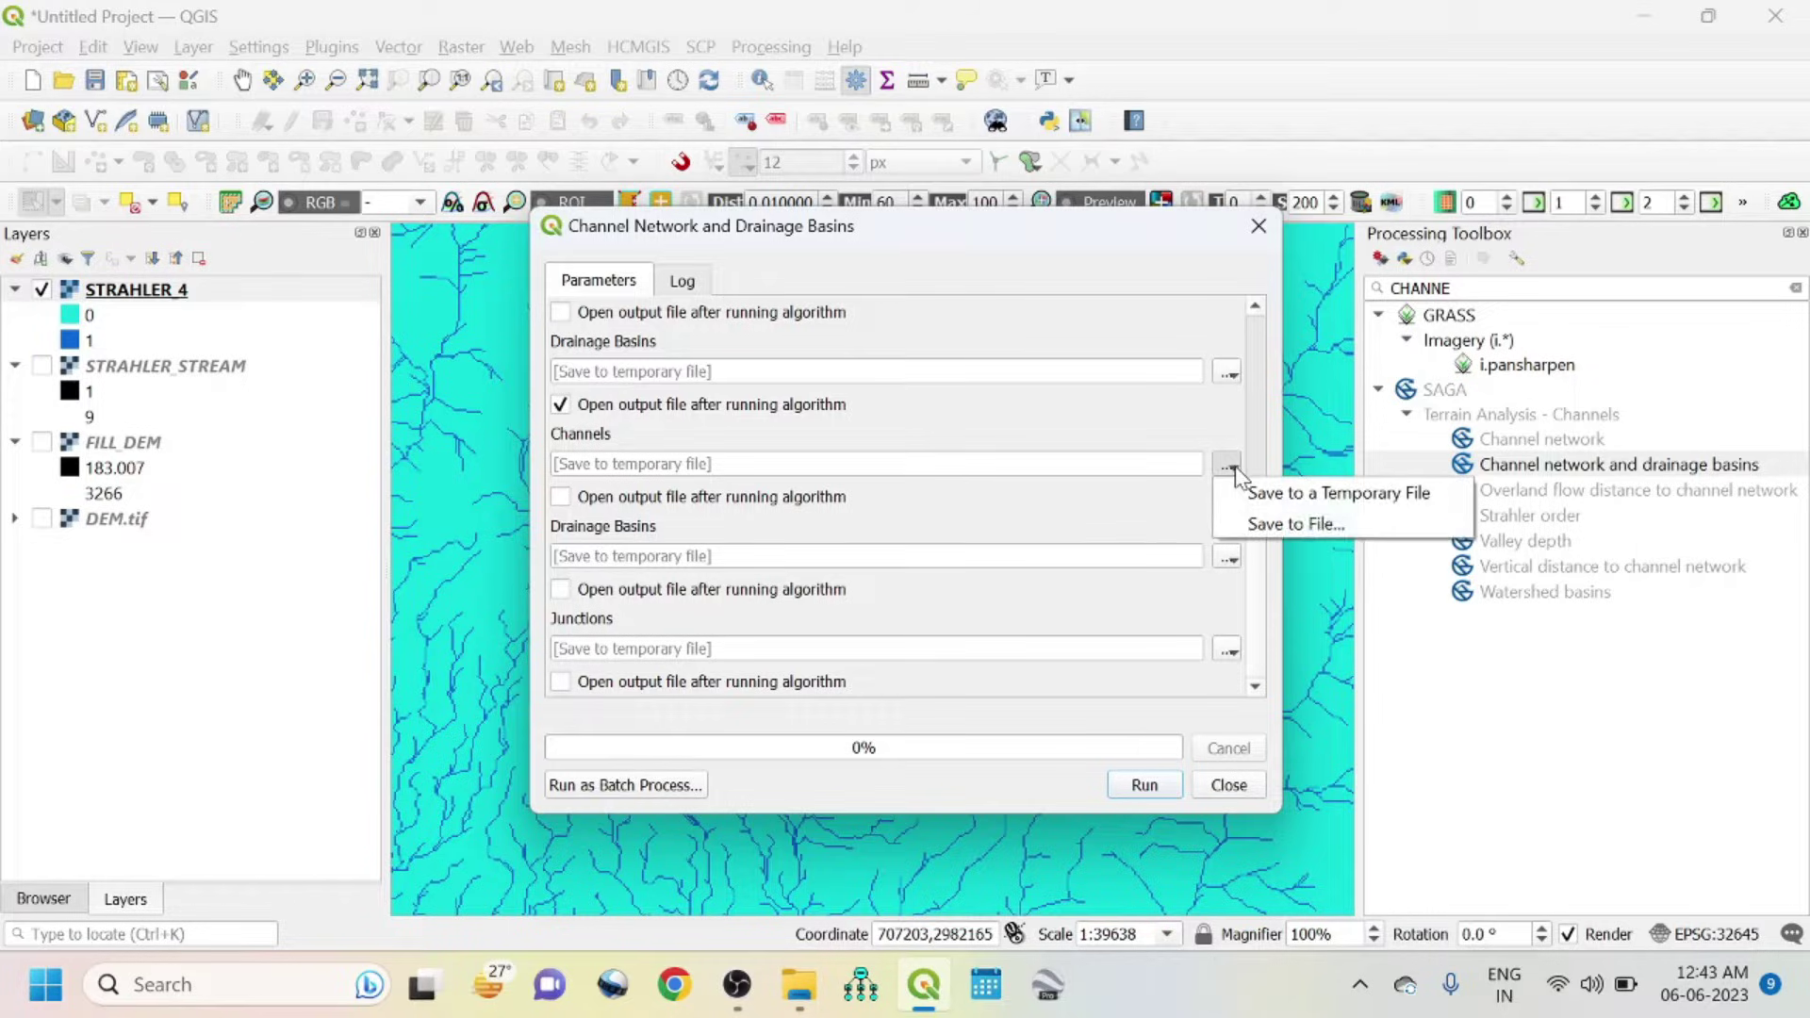
click(1257, 521)
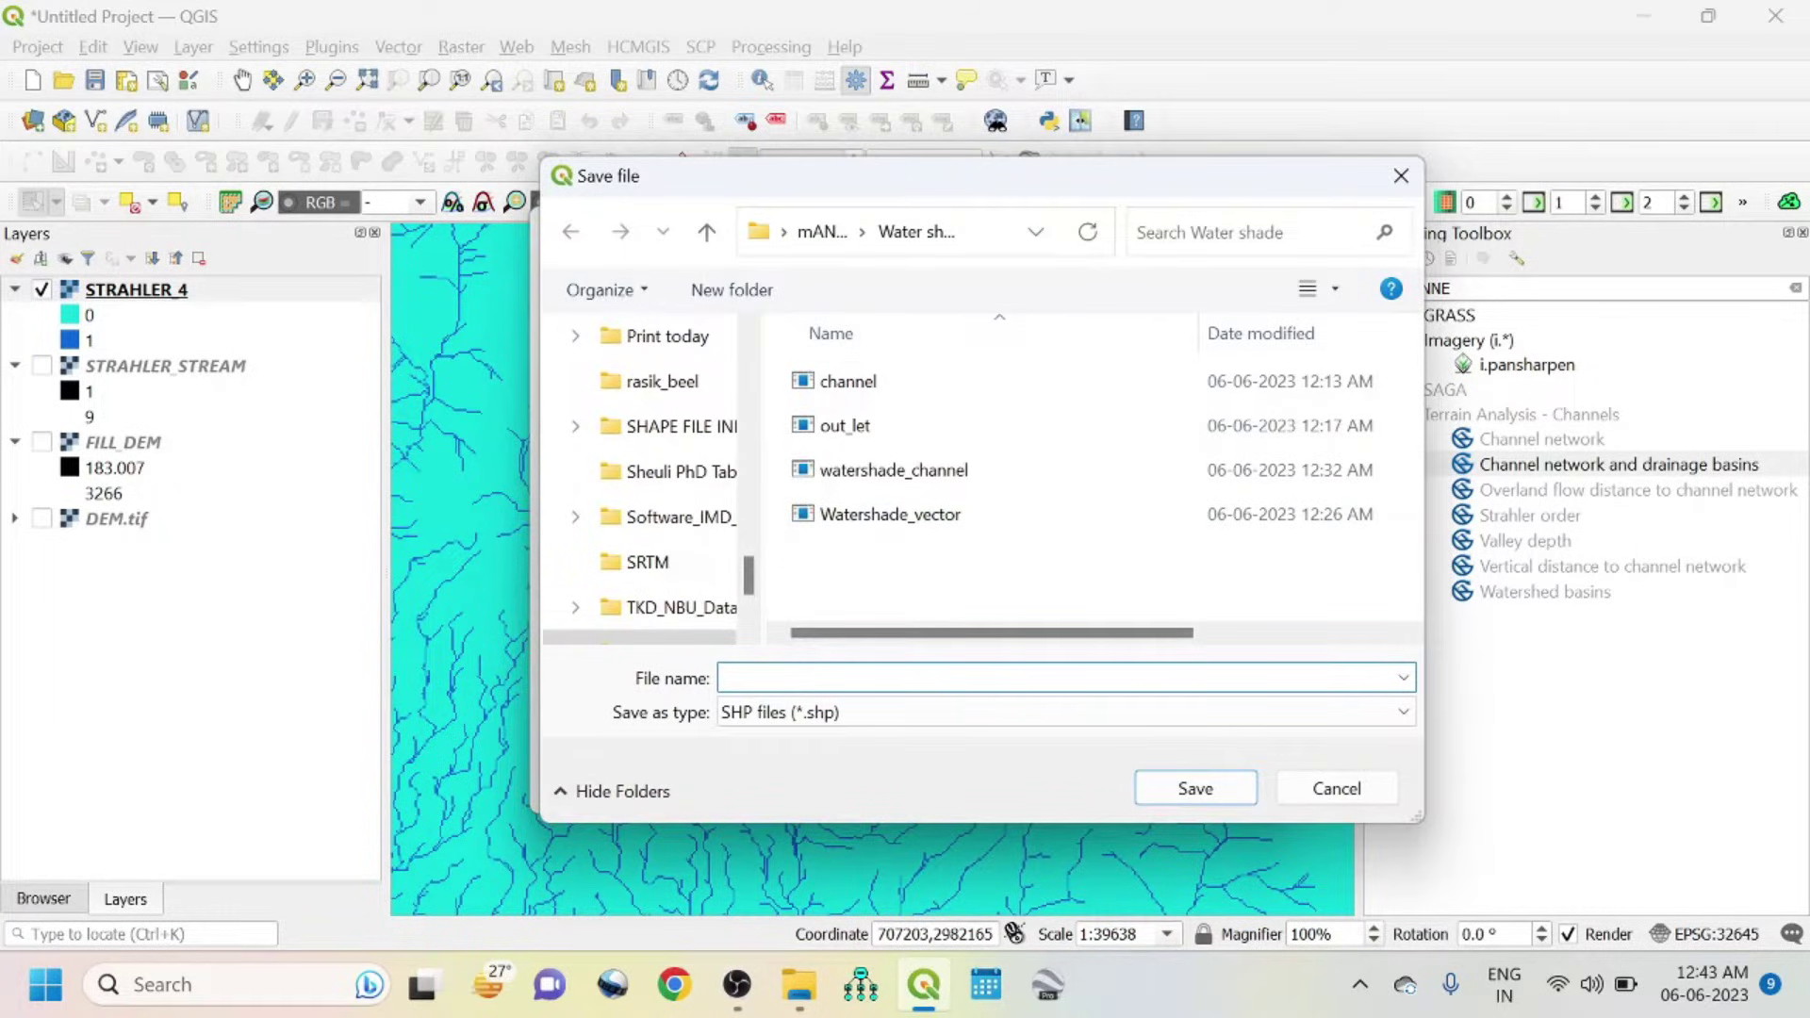
text(STREAM_CHANNEL)
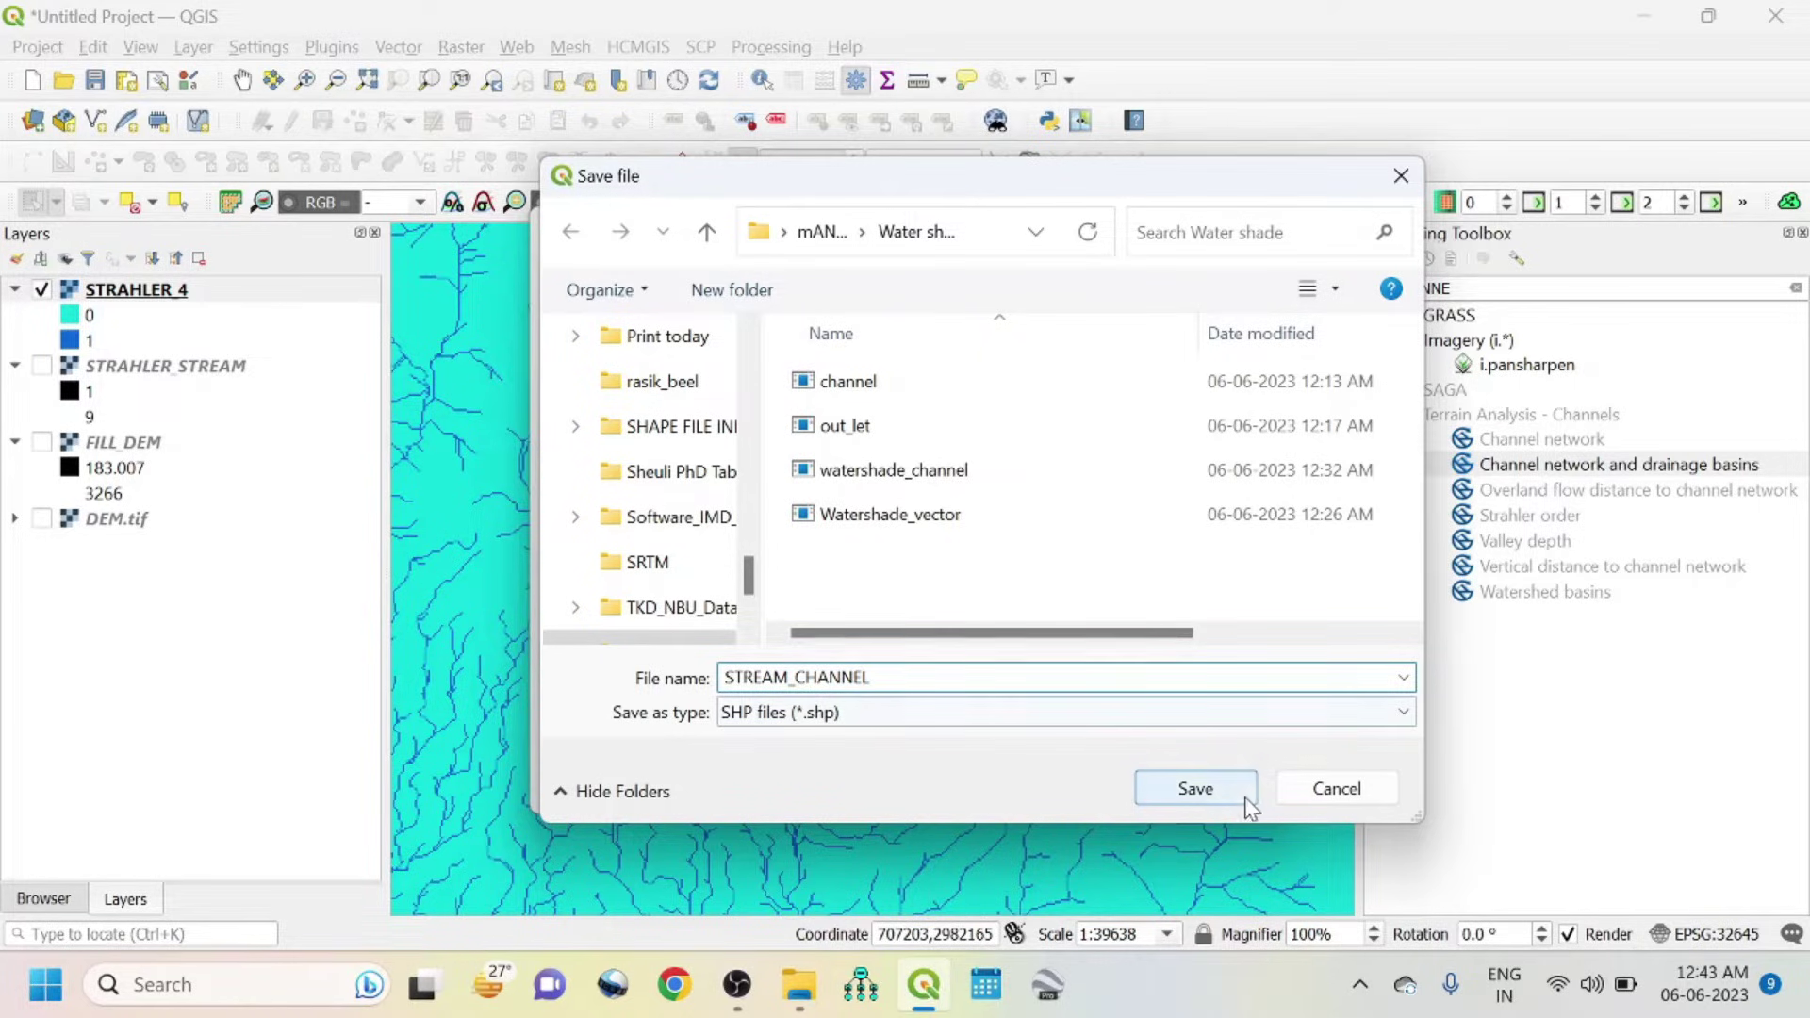
click(1244, 795)
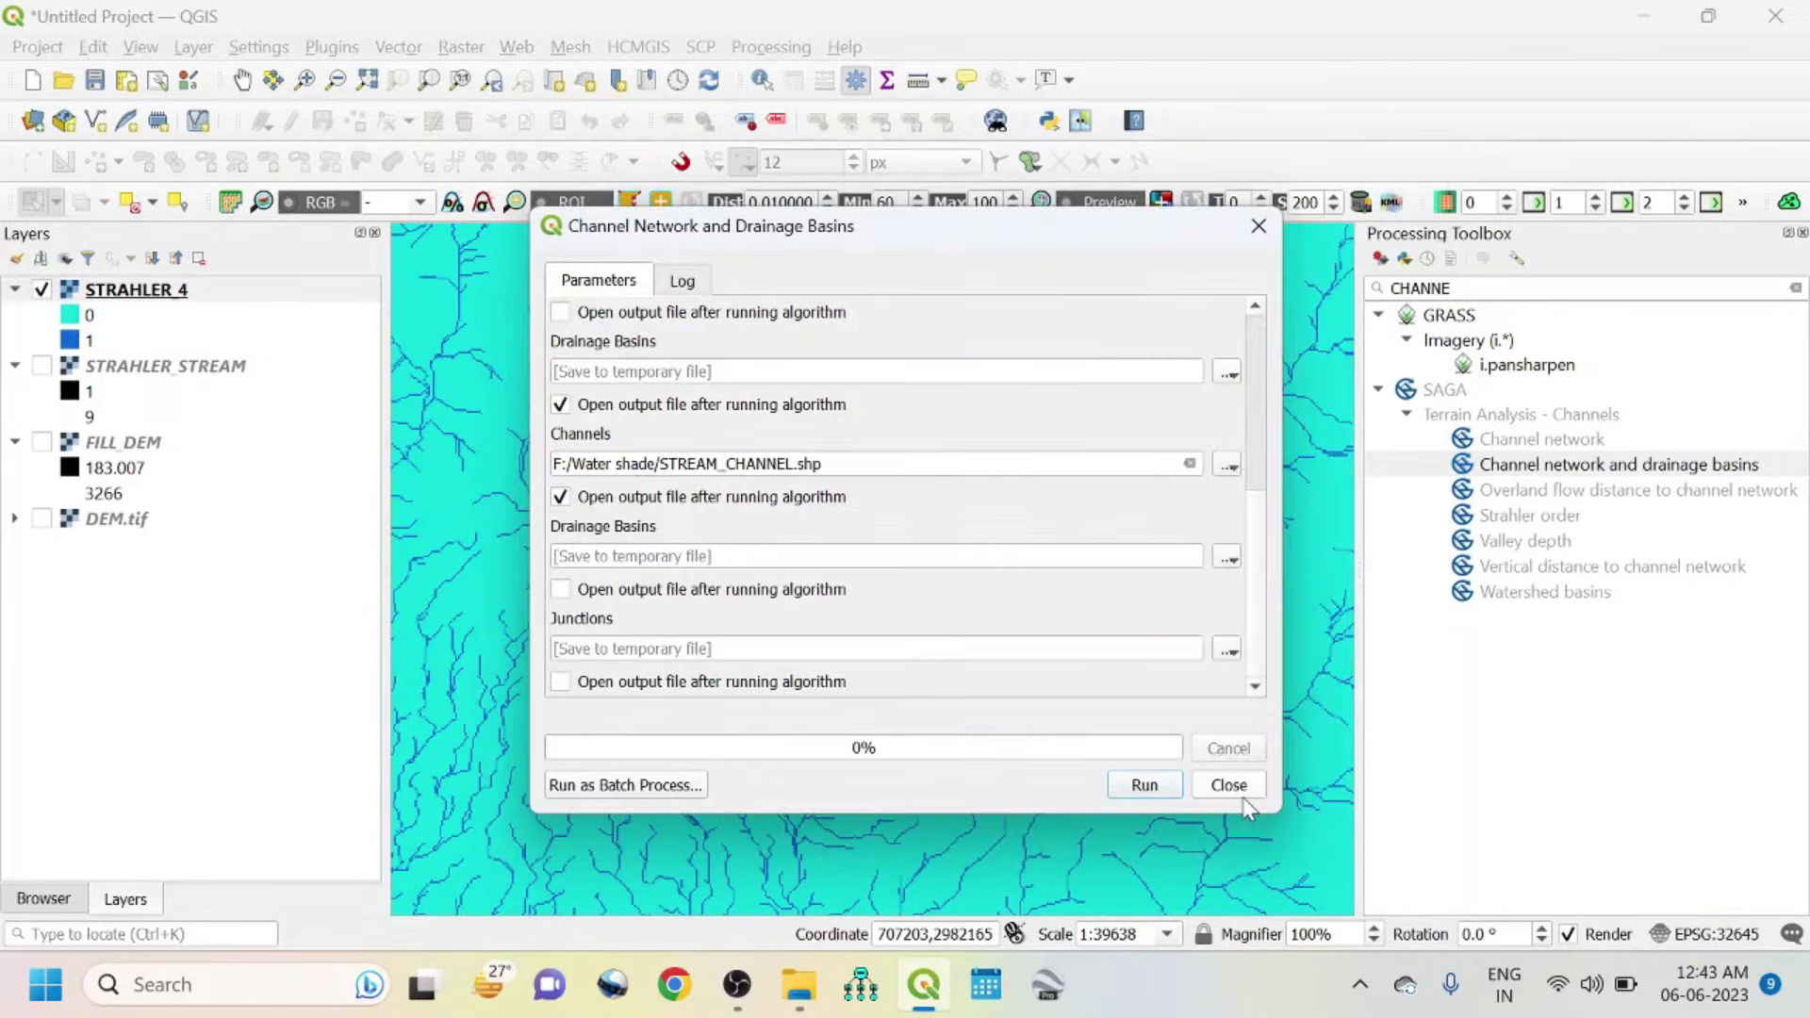
click(1177, 788)
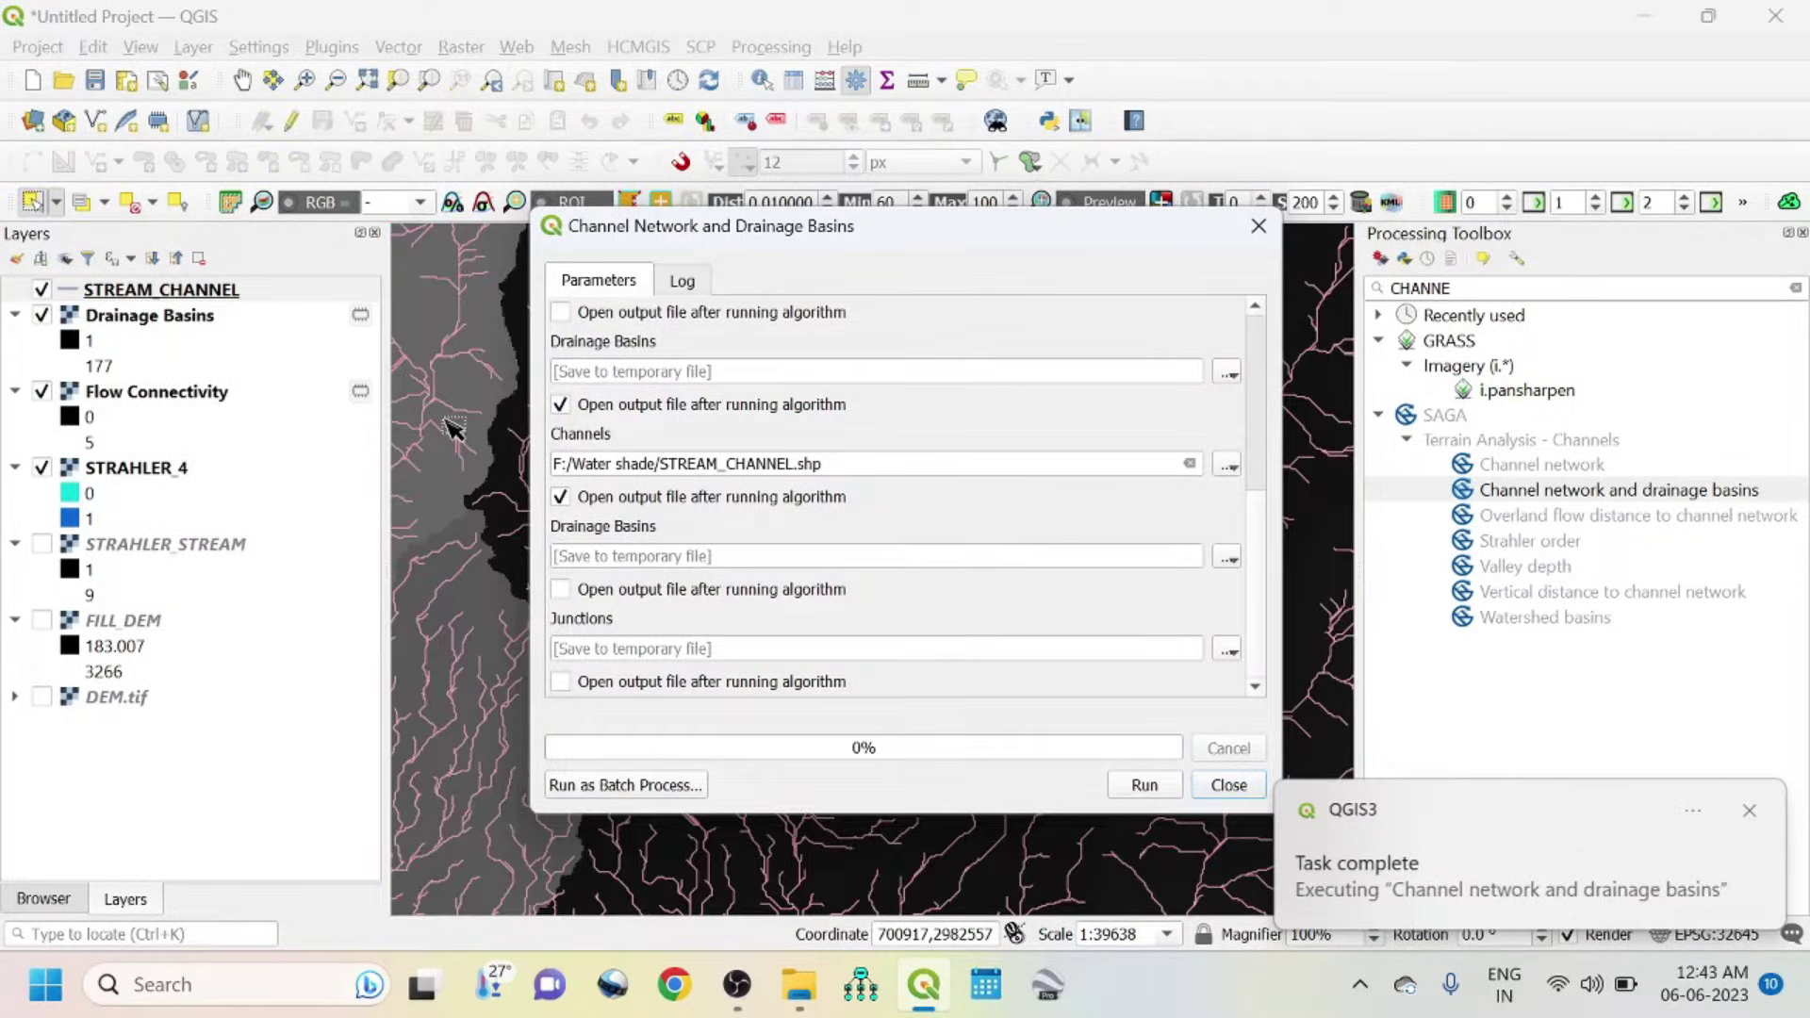
click(1259, 226)
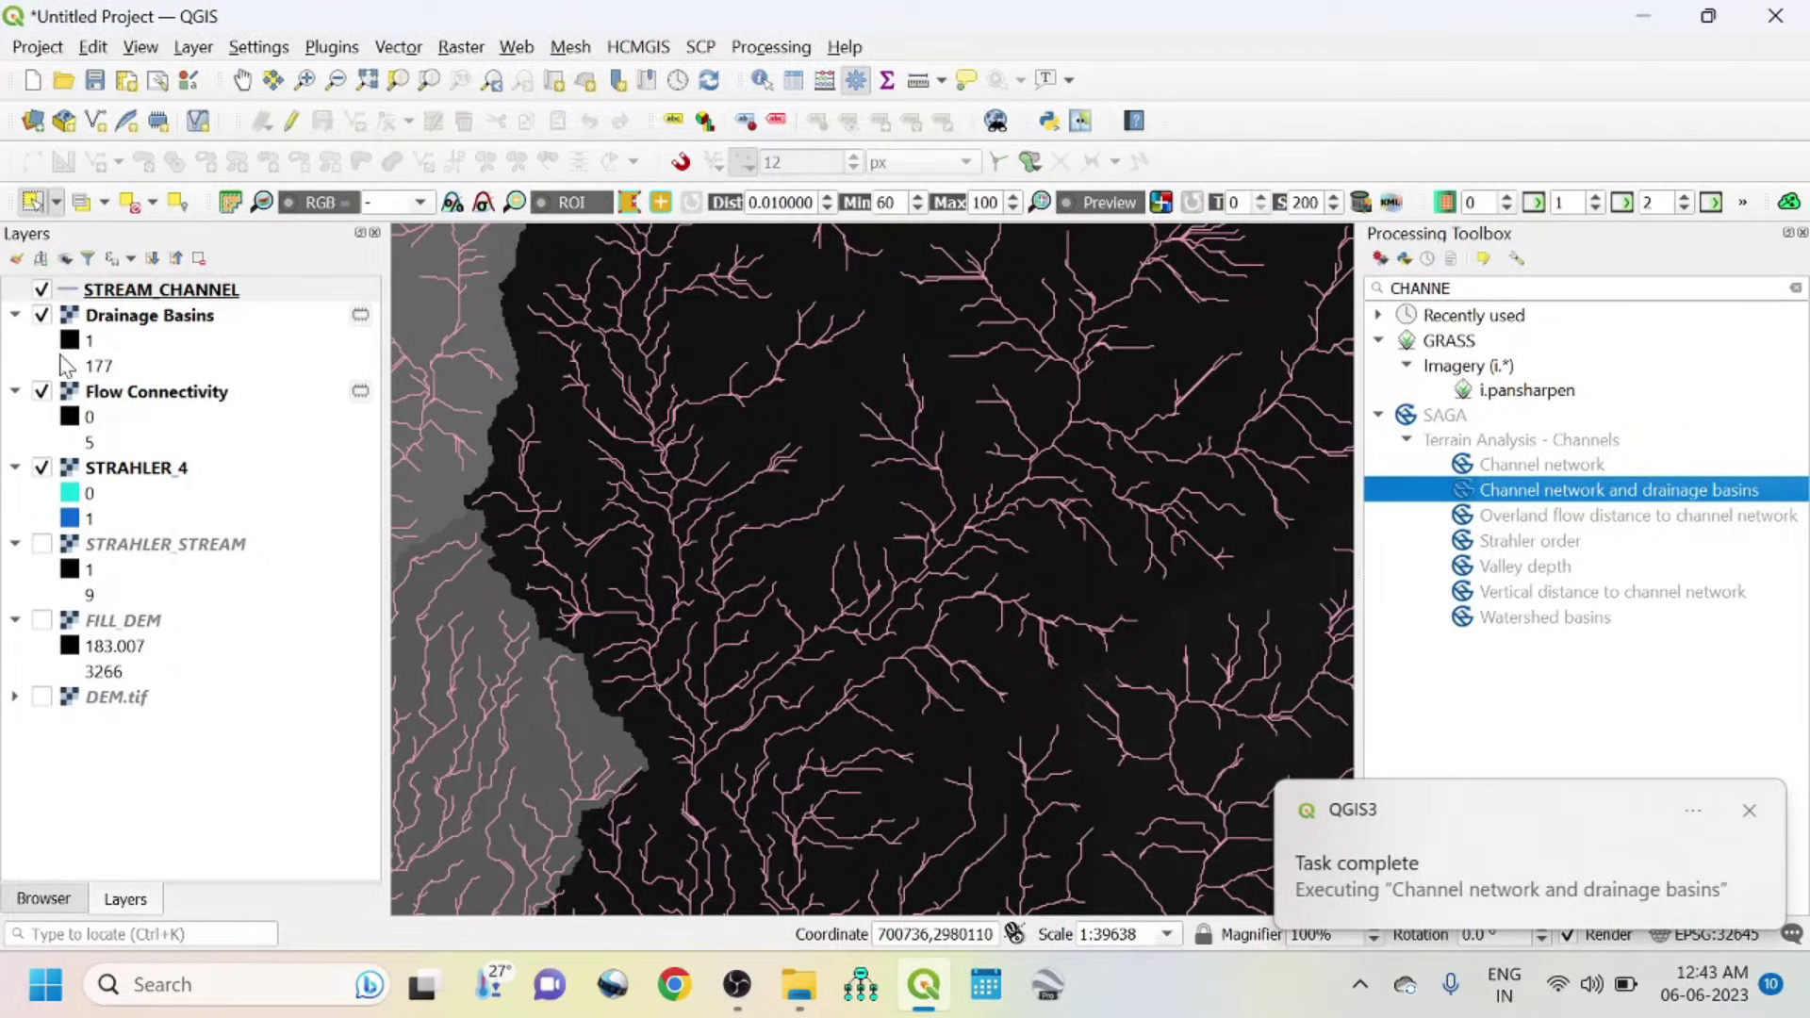
- Hide the Flow Connectivity, STRAHLER_4 and Drainage Basins layers and collapse all expanded raster legends in the layer list
click(41, 394)
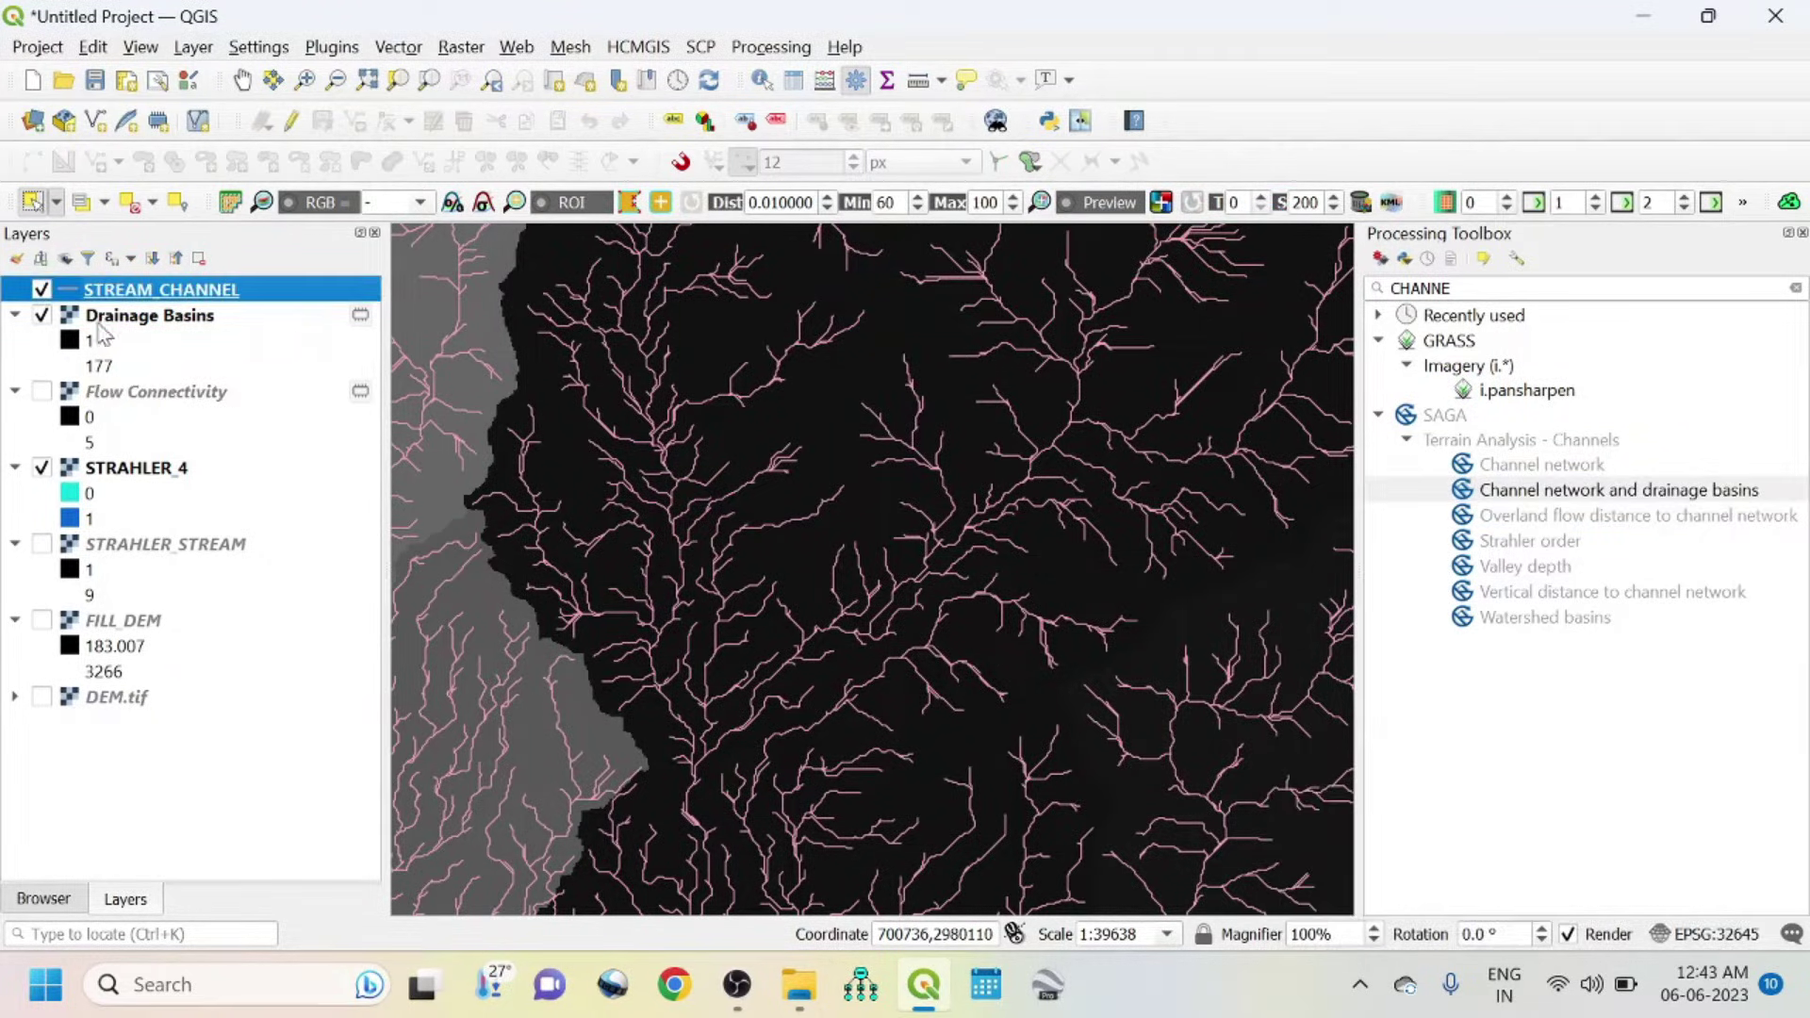
click(41, 468)
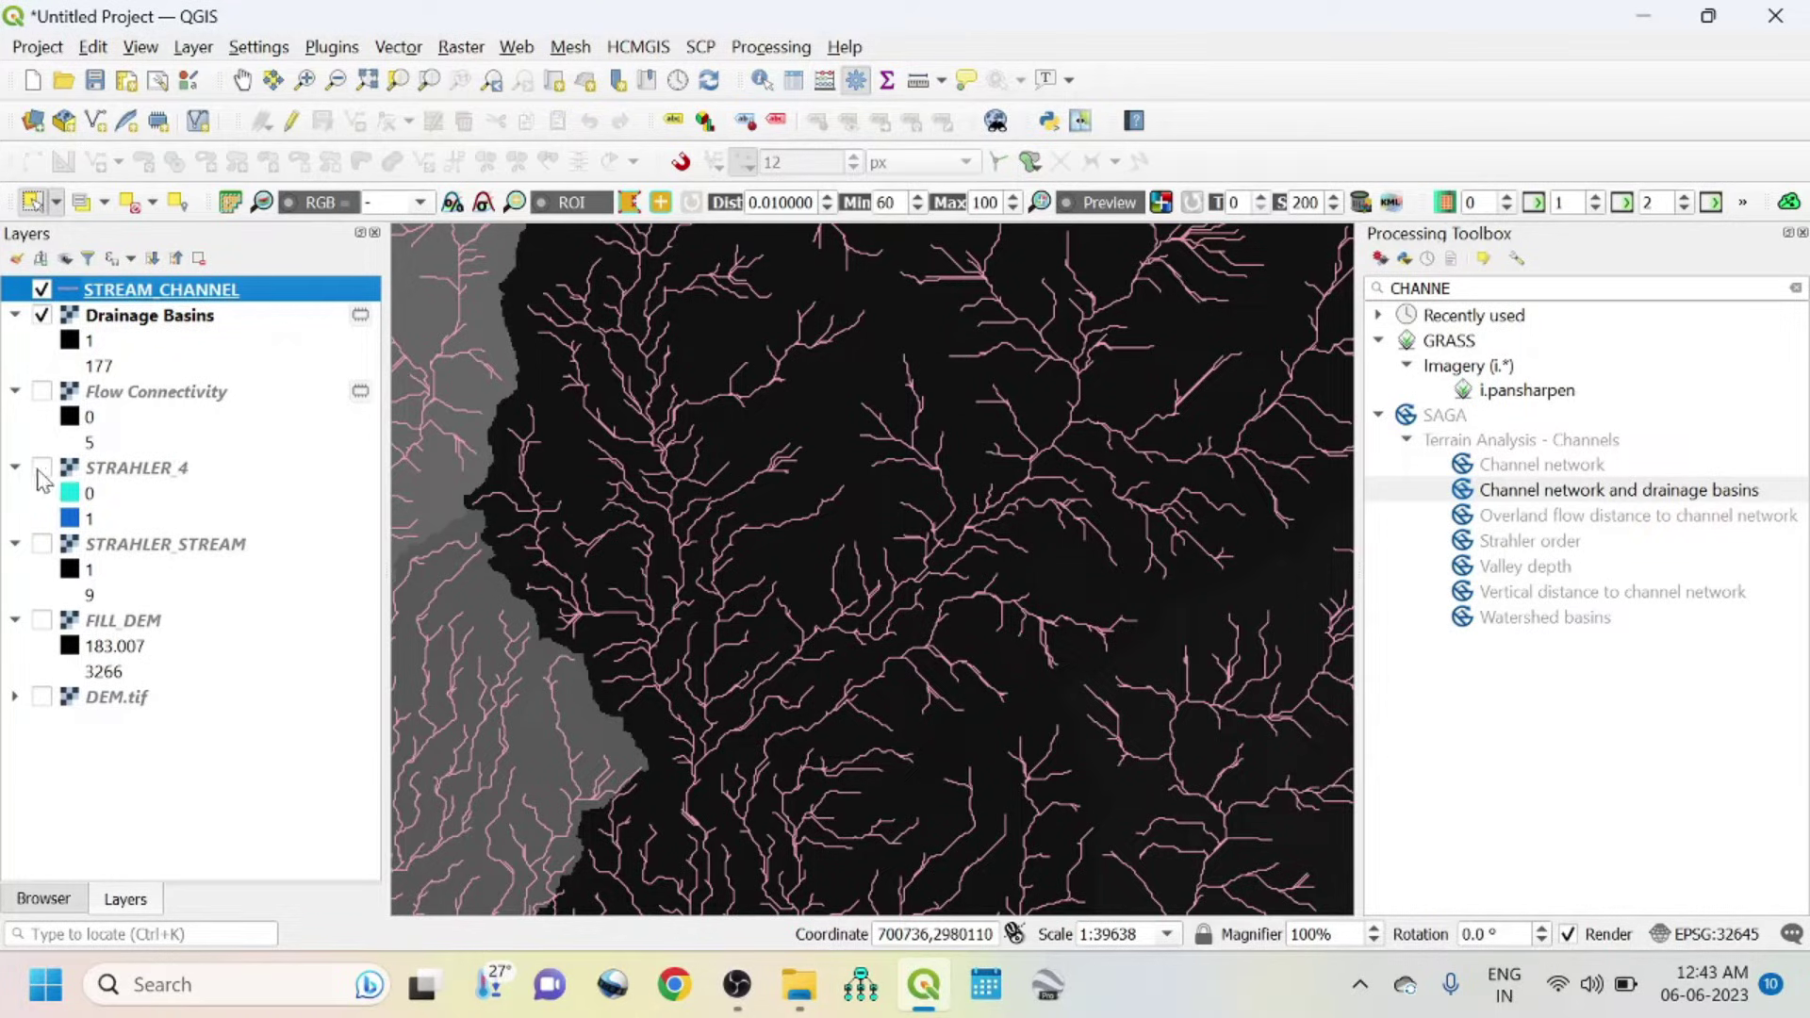
click(15, 467)
click(15, 493)
click(15, 518)
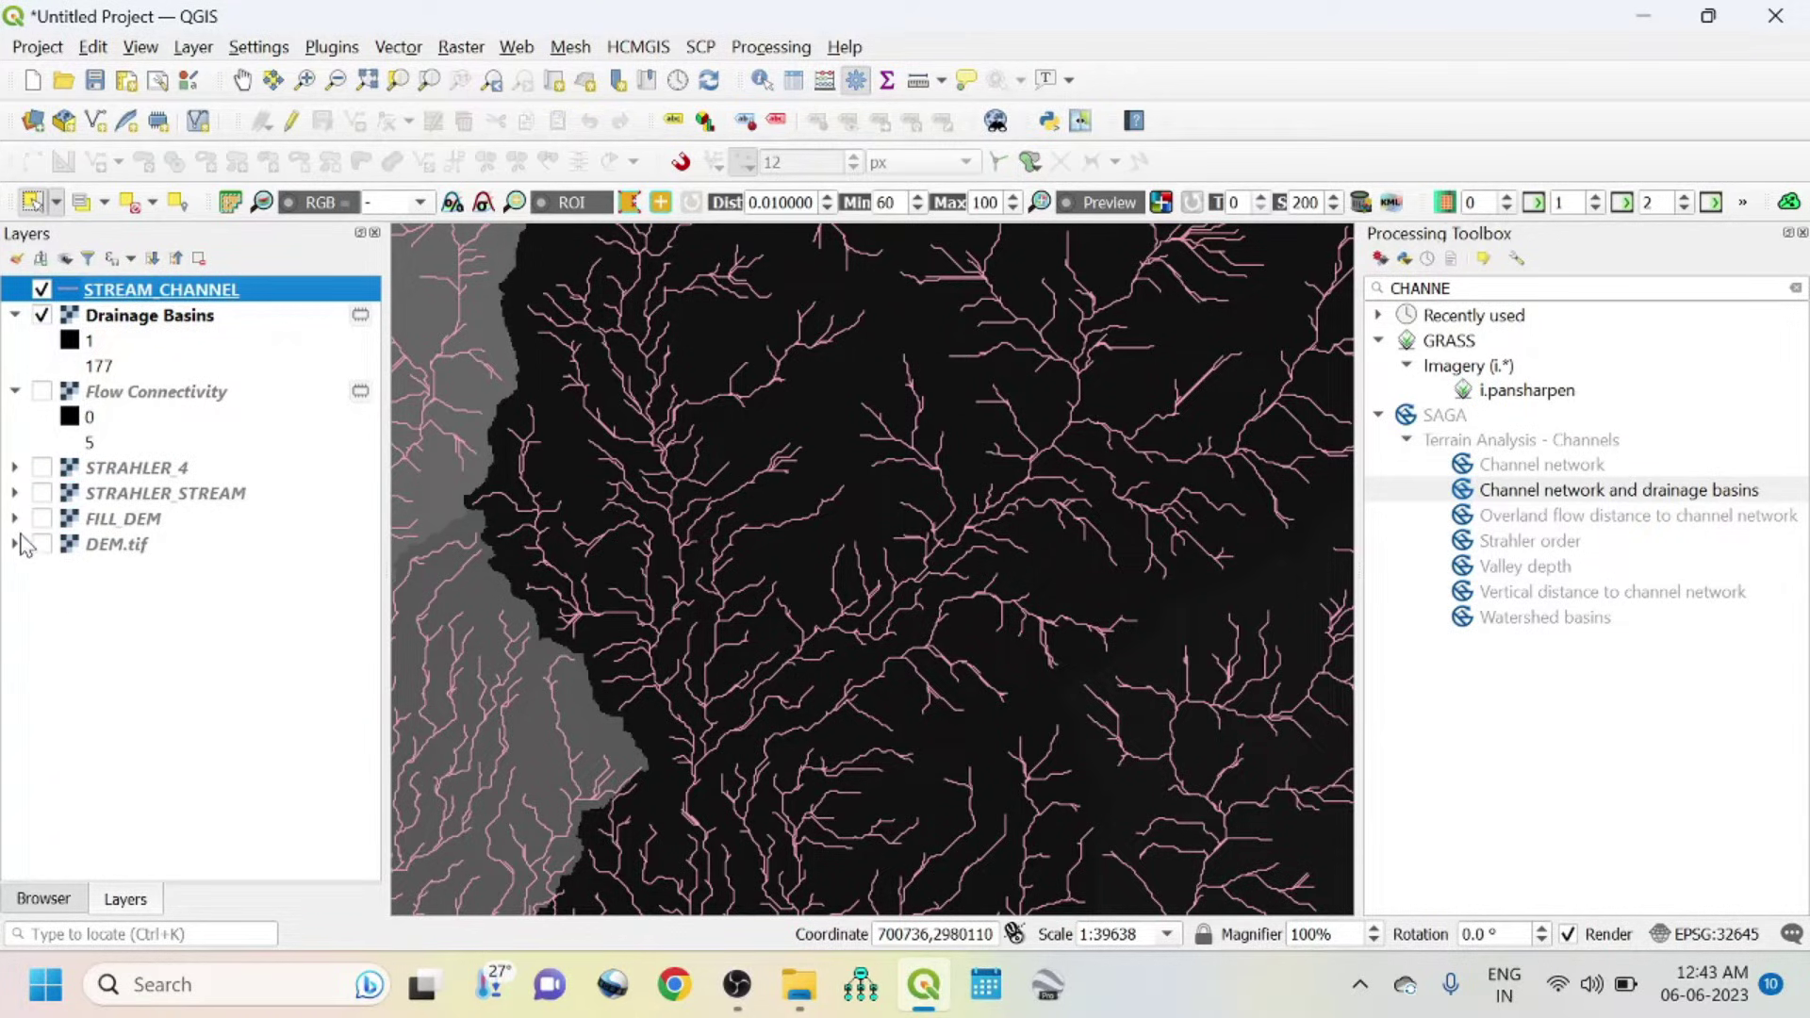
click(17, 391)
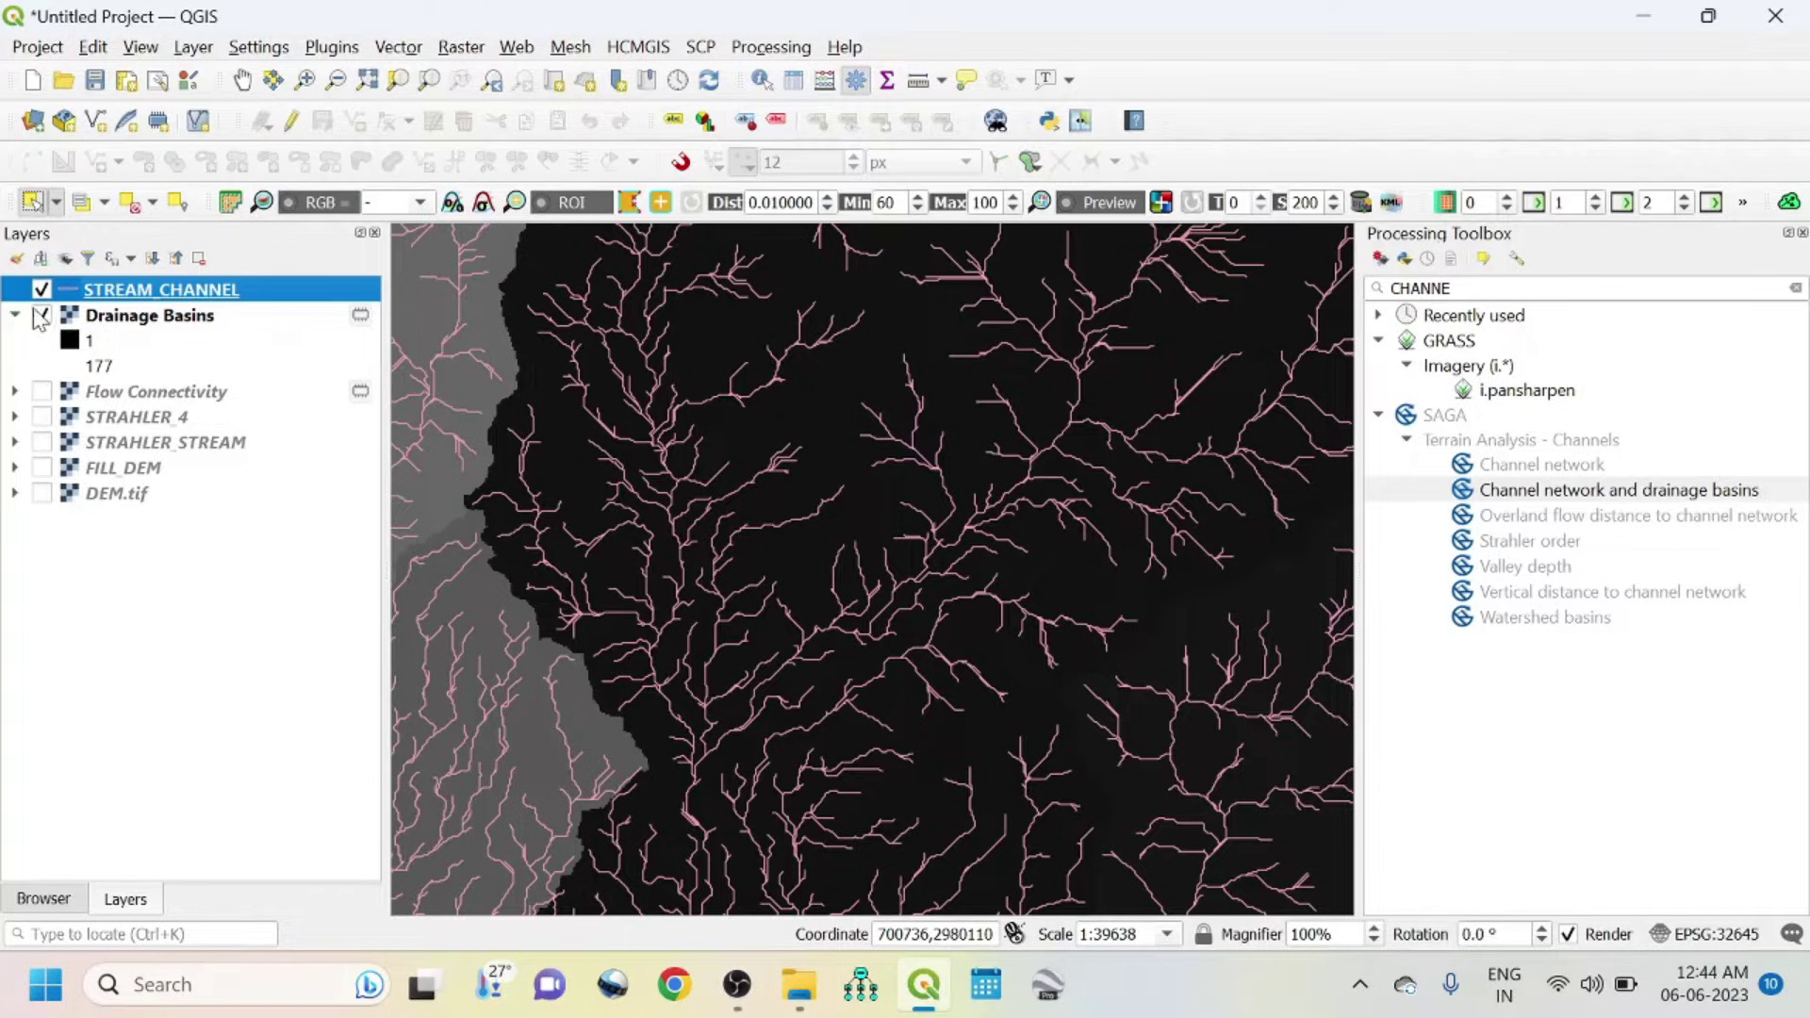
click(15, 315)
click(41, 316)
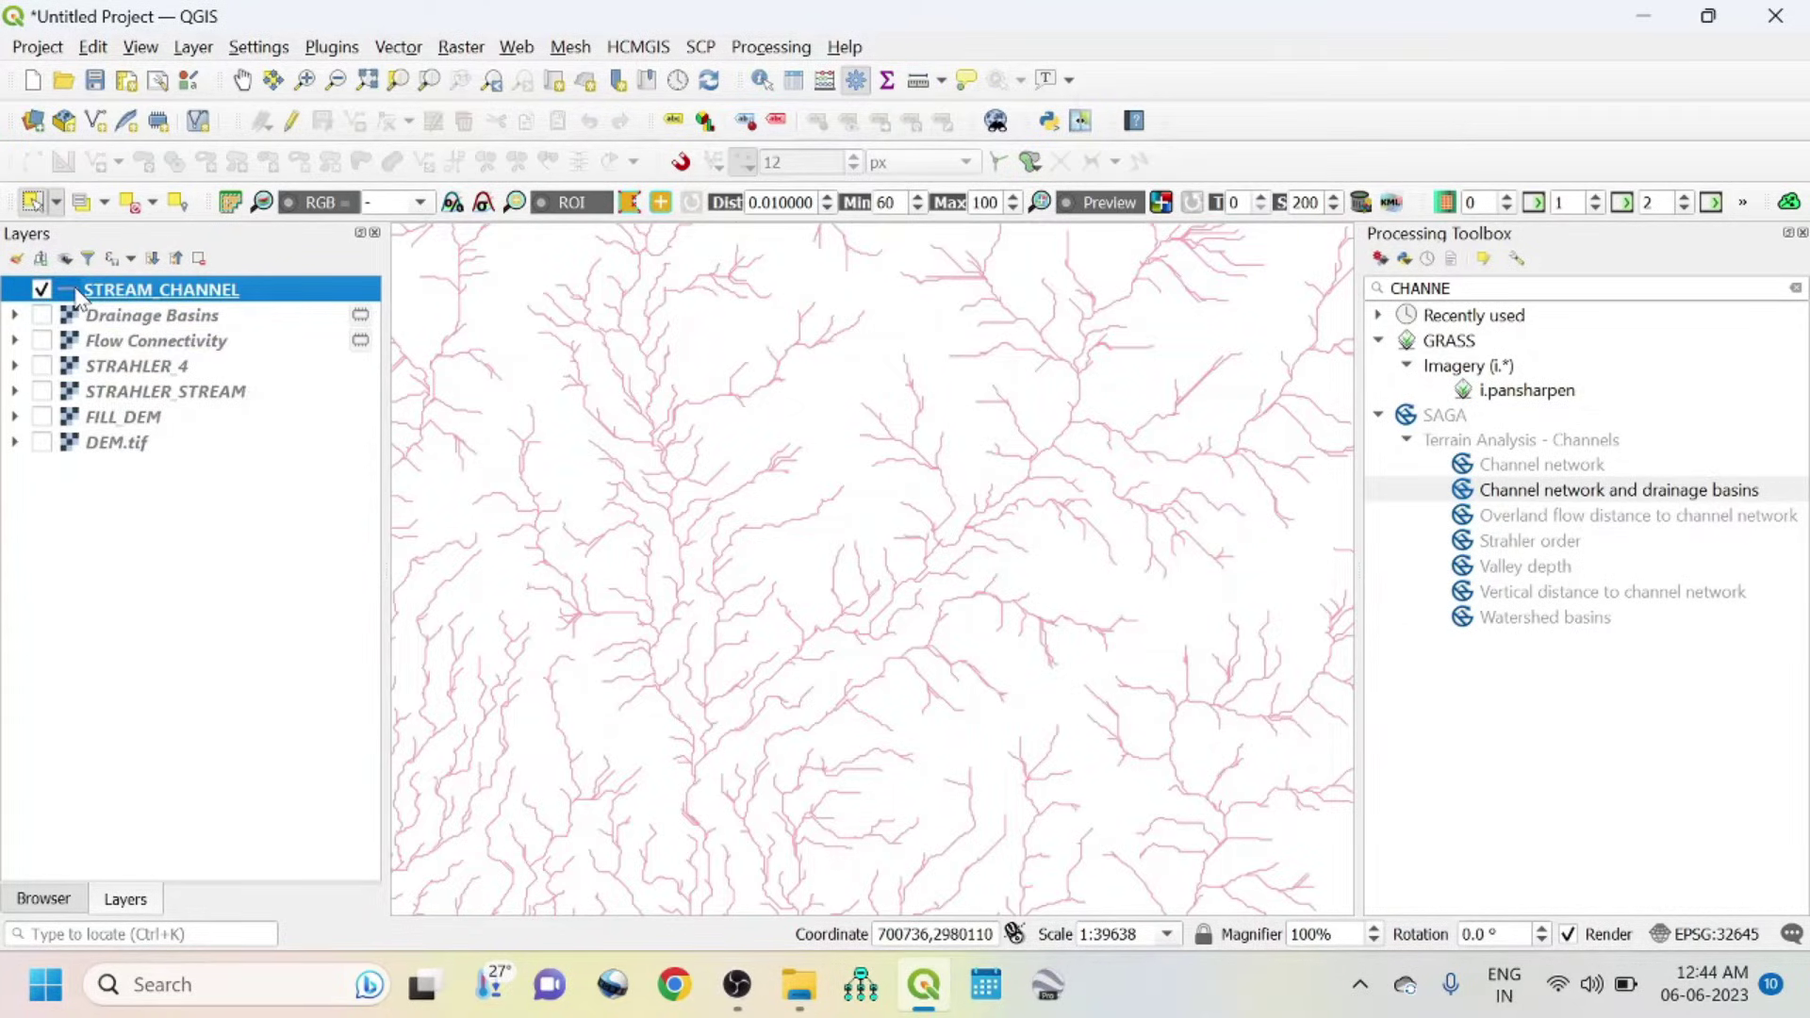
- Change the STREAM_CHANNEL layer's simple line color to dark blue and apply the styling
double_click(76, 297)
click(980, 217)
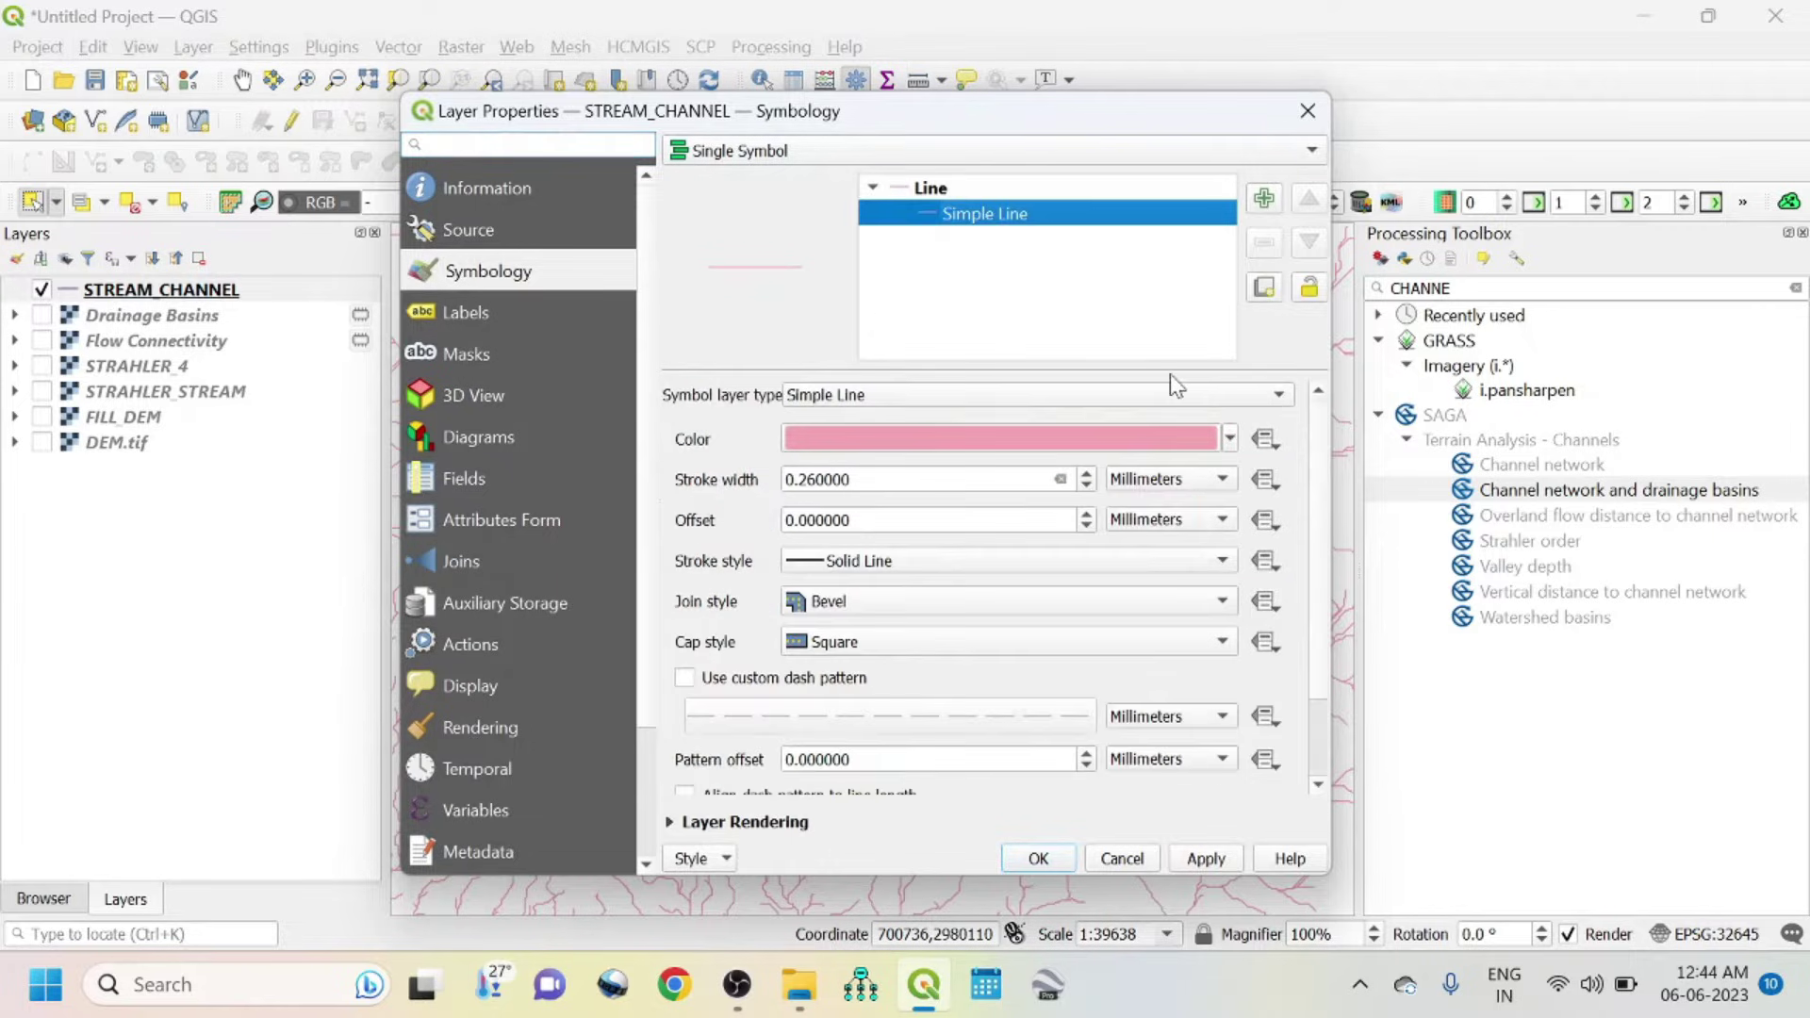
click(1229, 438)
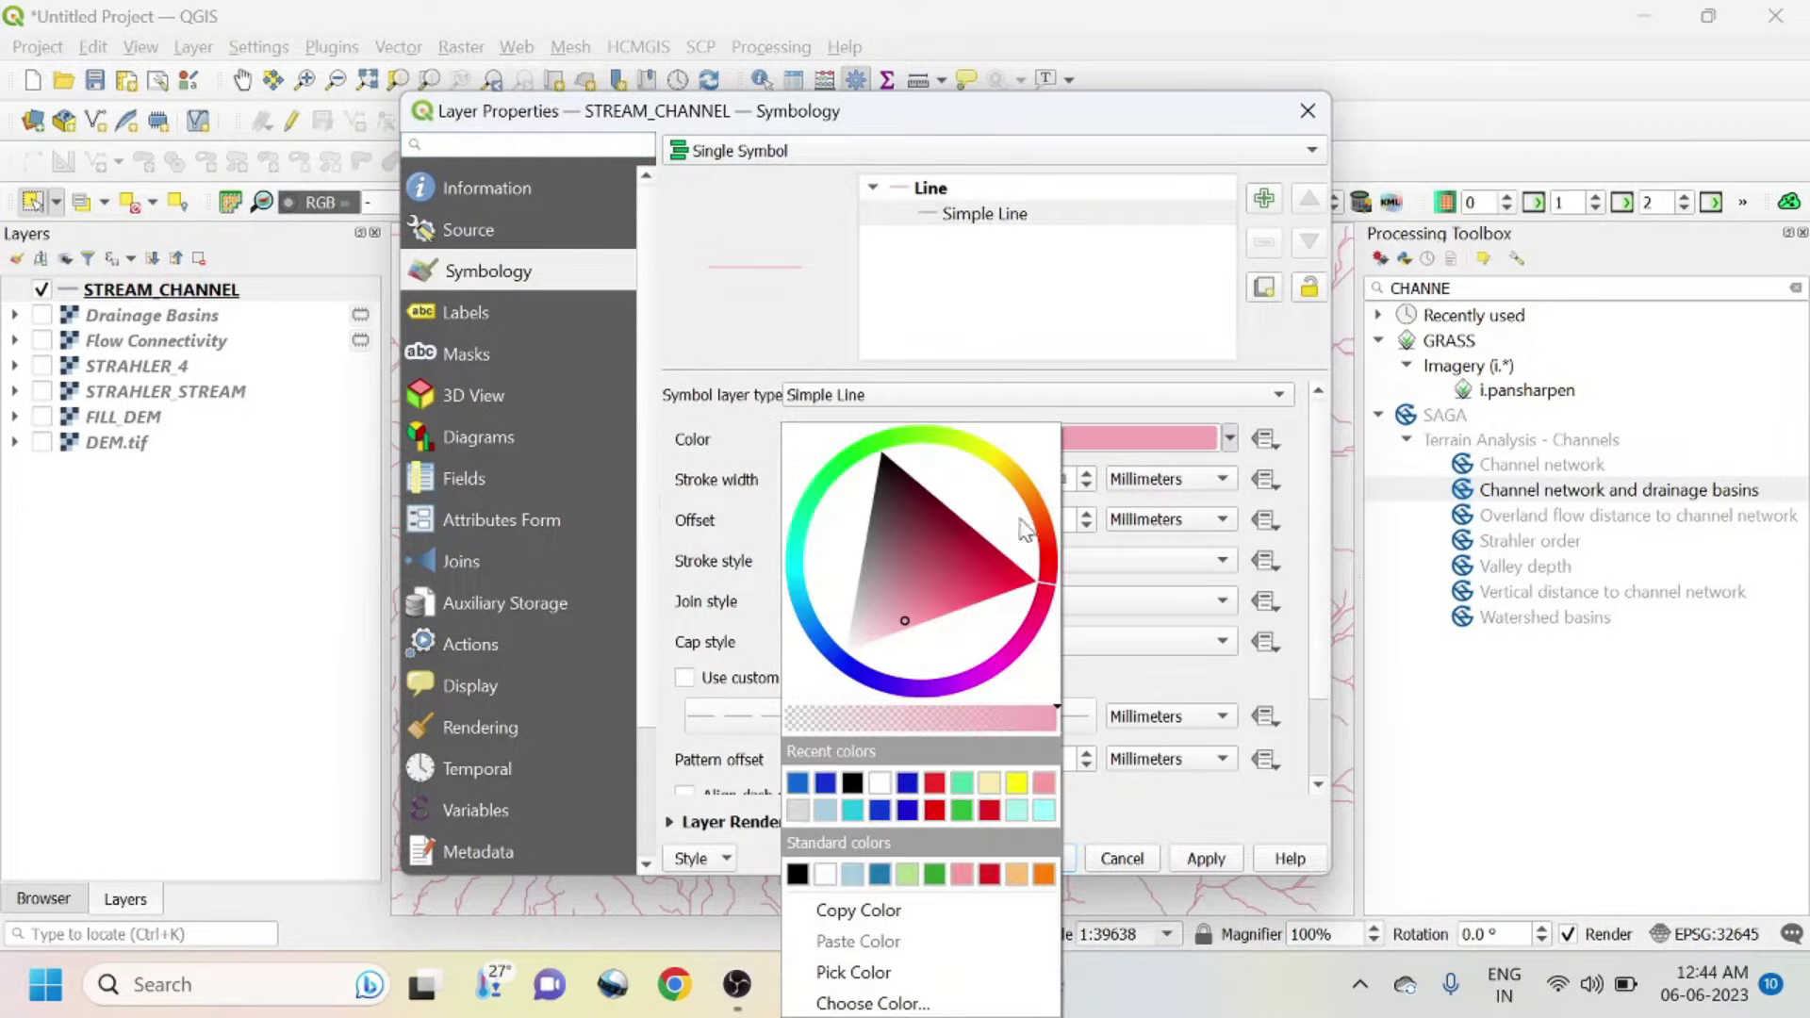
click(825, 782)
click(1203, 858)
click(1037, 856)
- Examine the STREAM_CHANNEL vector network at several scales, looking at how the tributaries join the main streams
scroll(1038, 626, up, 2)
scroll(1038, 626, down, 4)
scroll(1041, 629, up, 1)
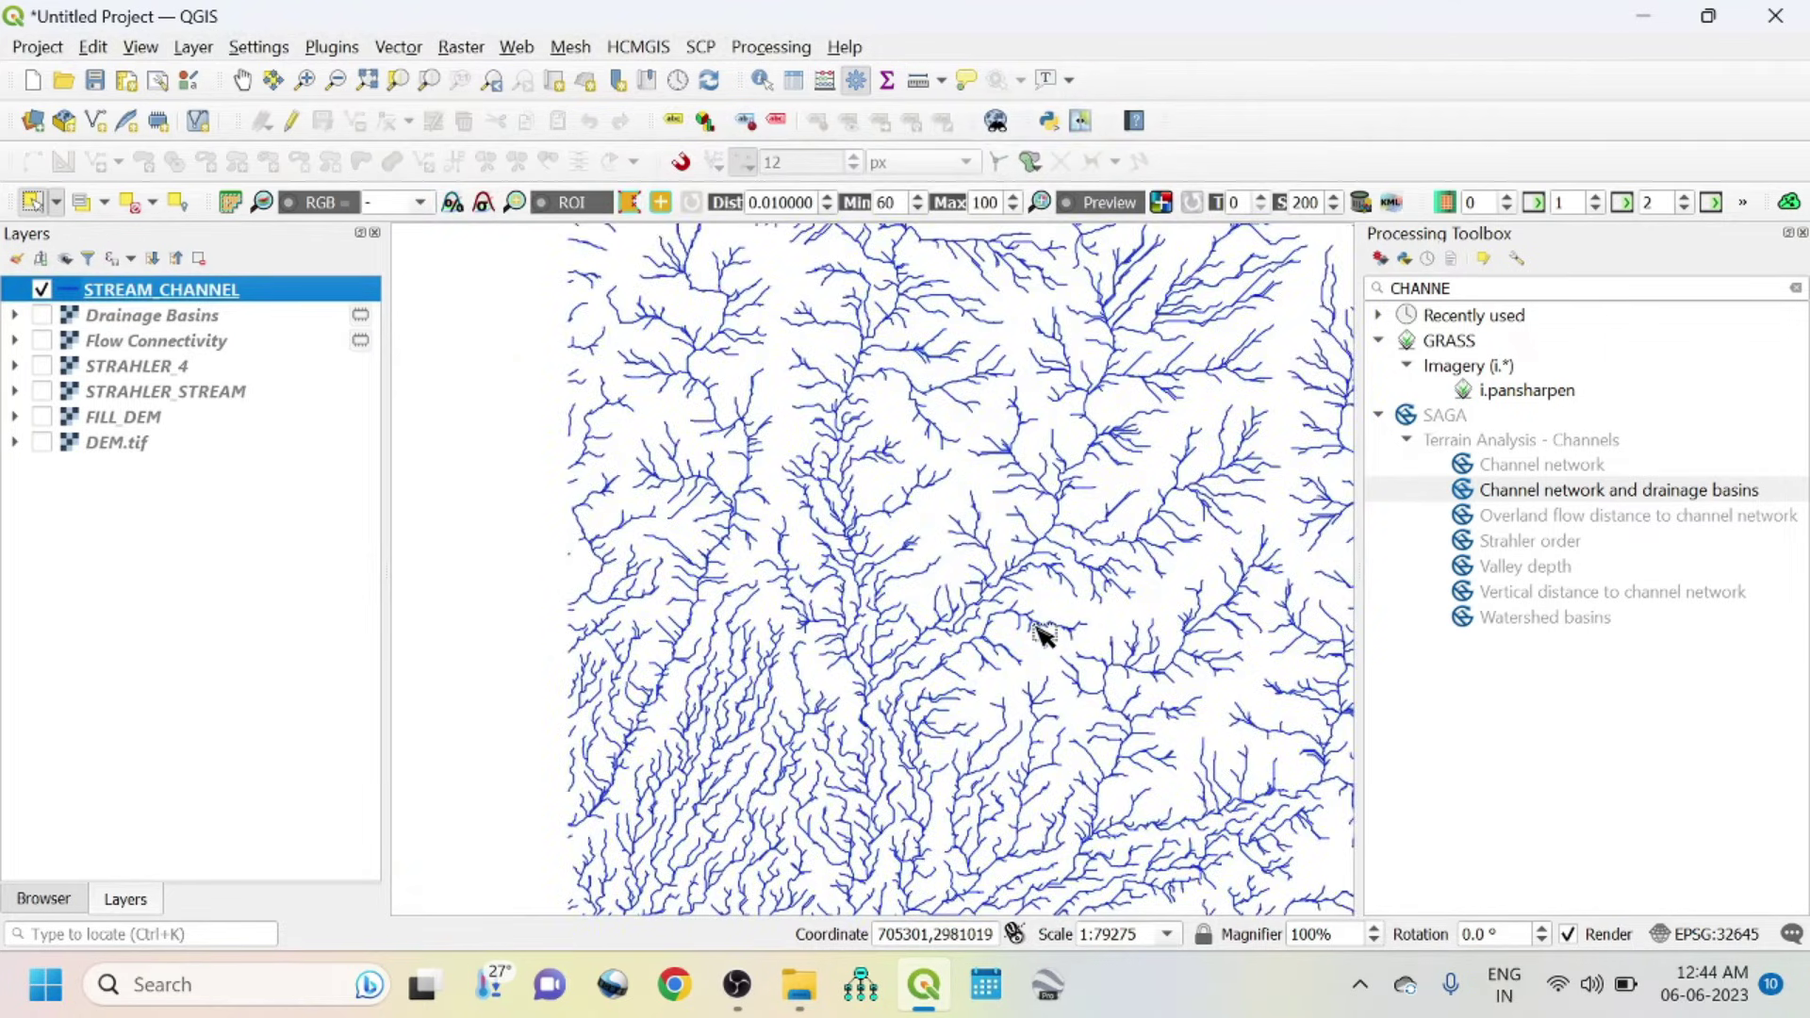
scroll(1084, 519, up, 1)
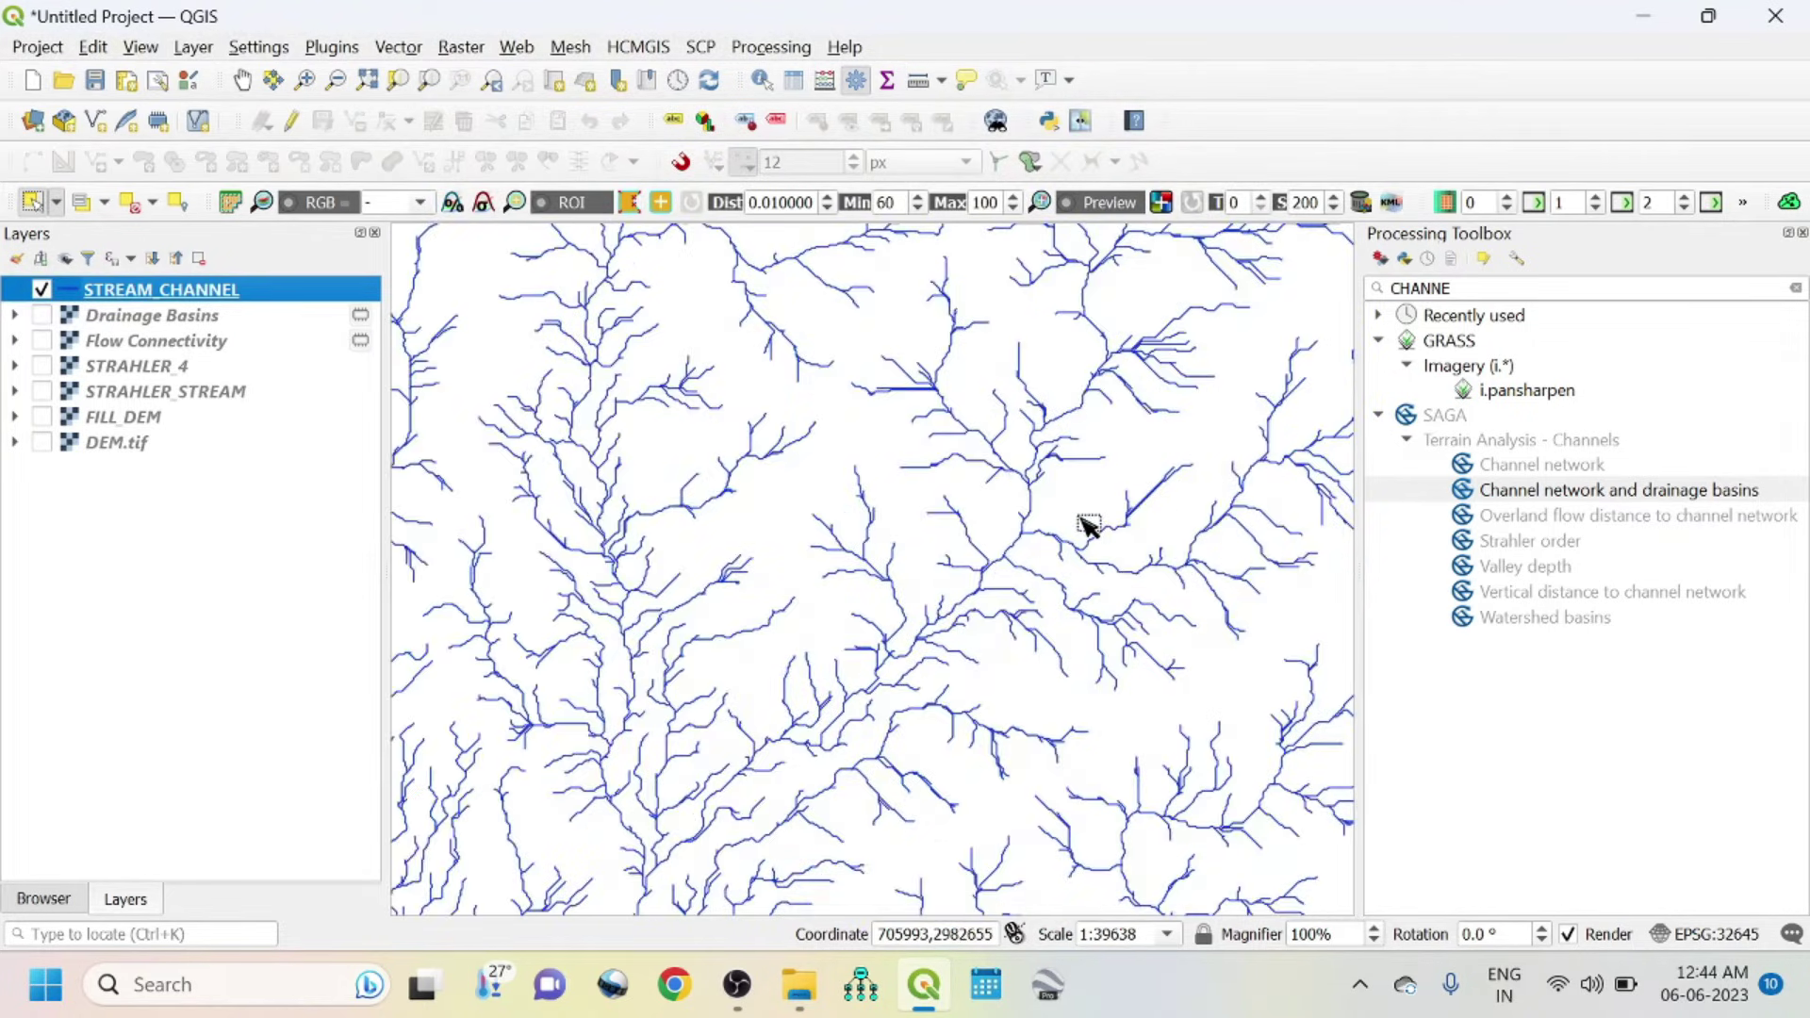
scroll(1075, 537, up, 1)
scroll(1068, 545, up, 3)
scroll(1068, 545, down, 6)
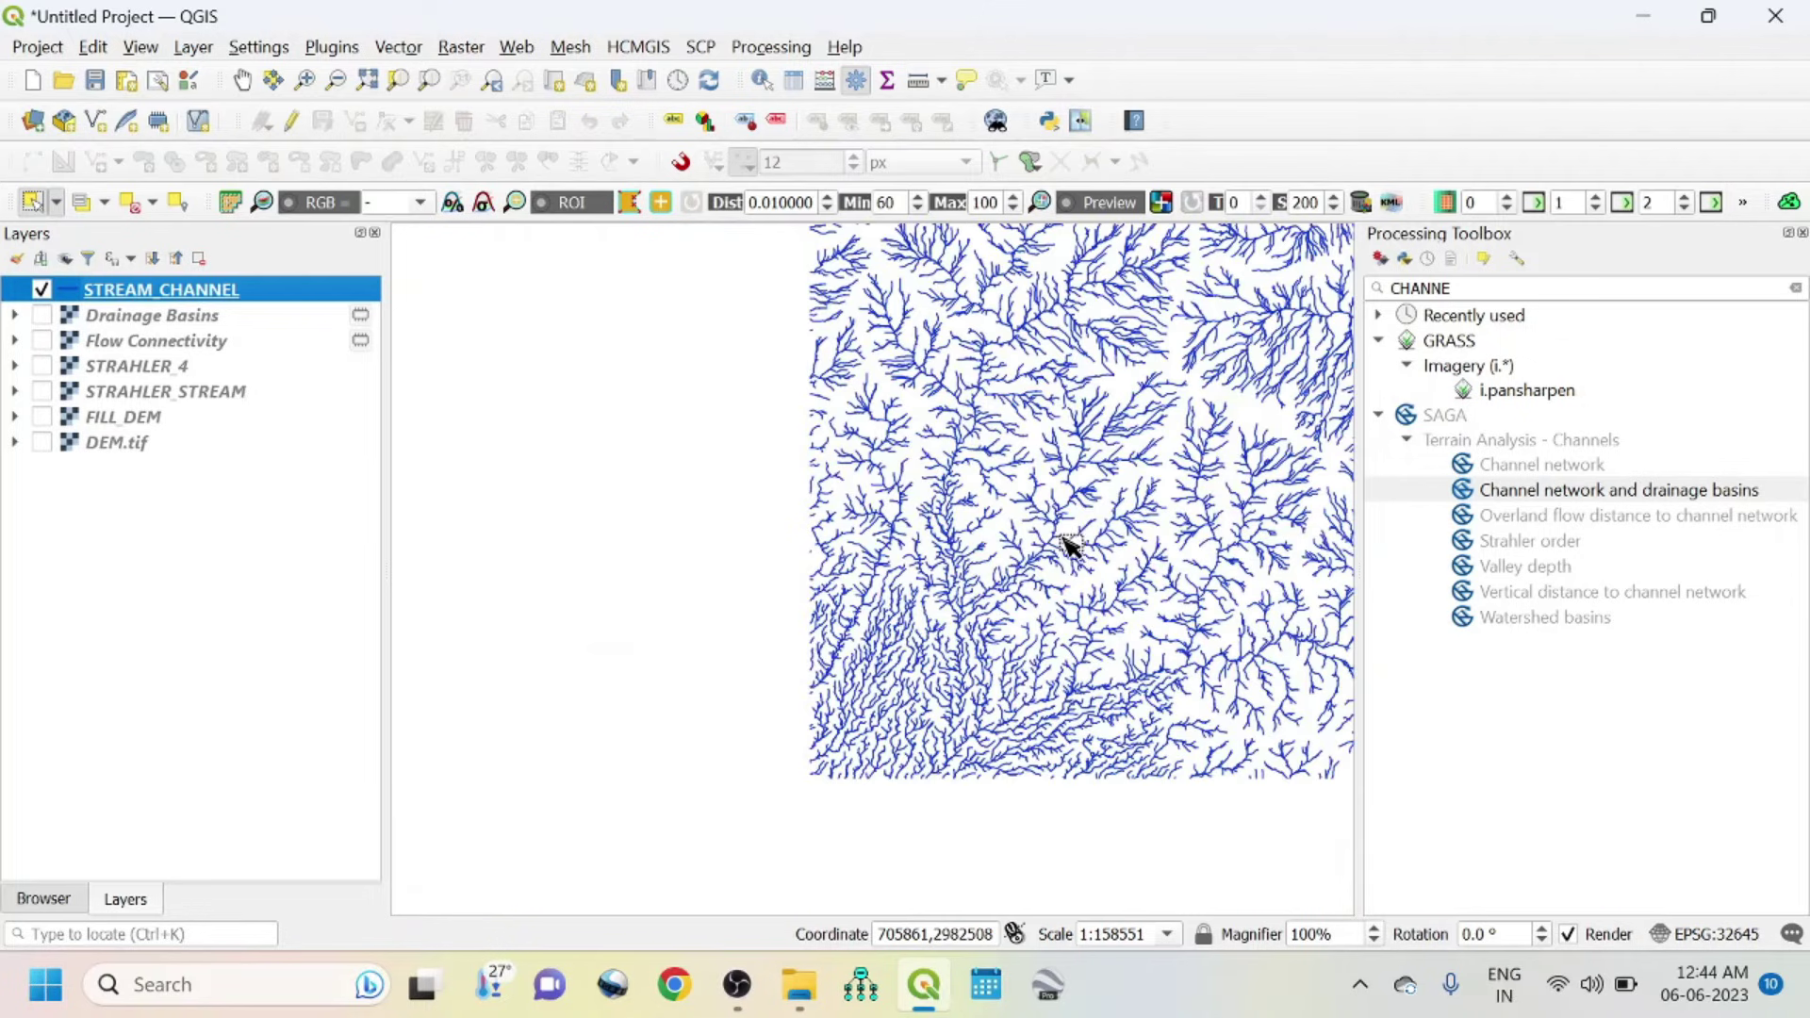
scroll(1068, 545, up, 1)
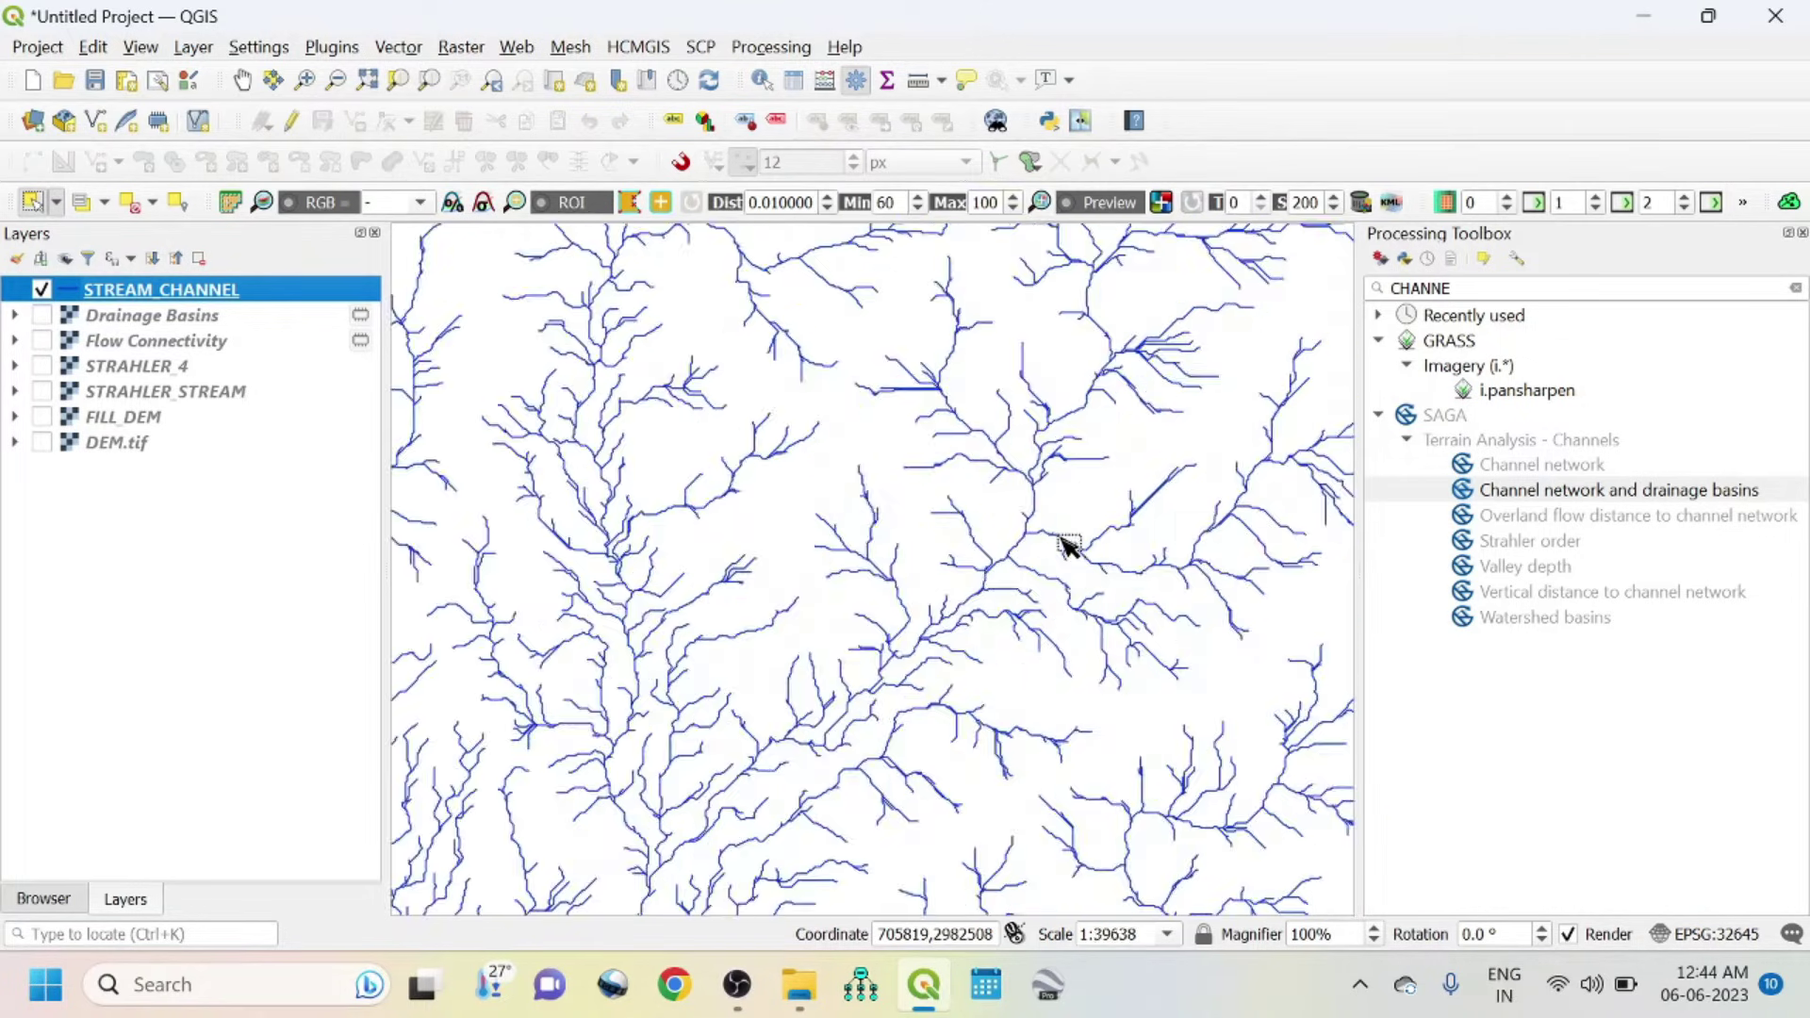
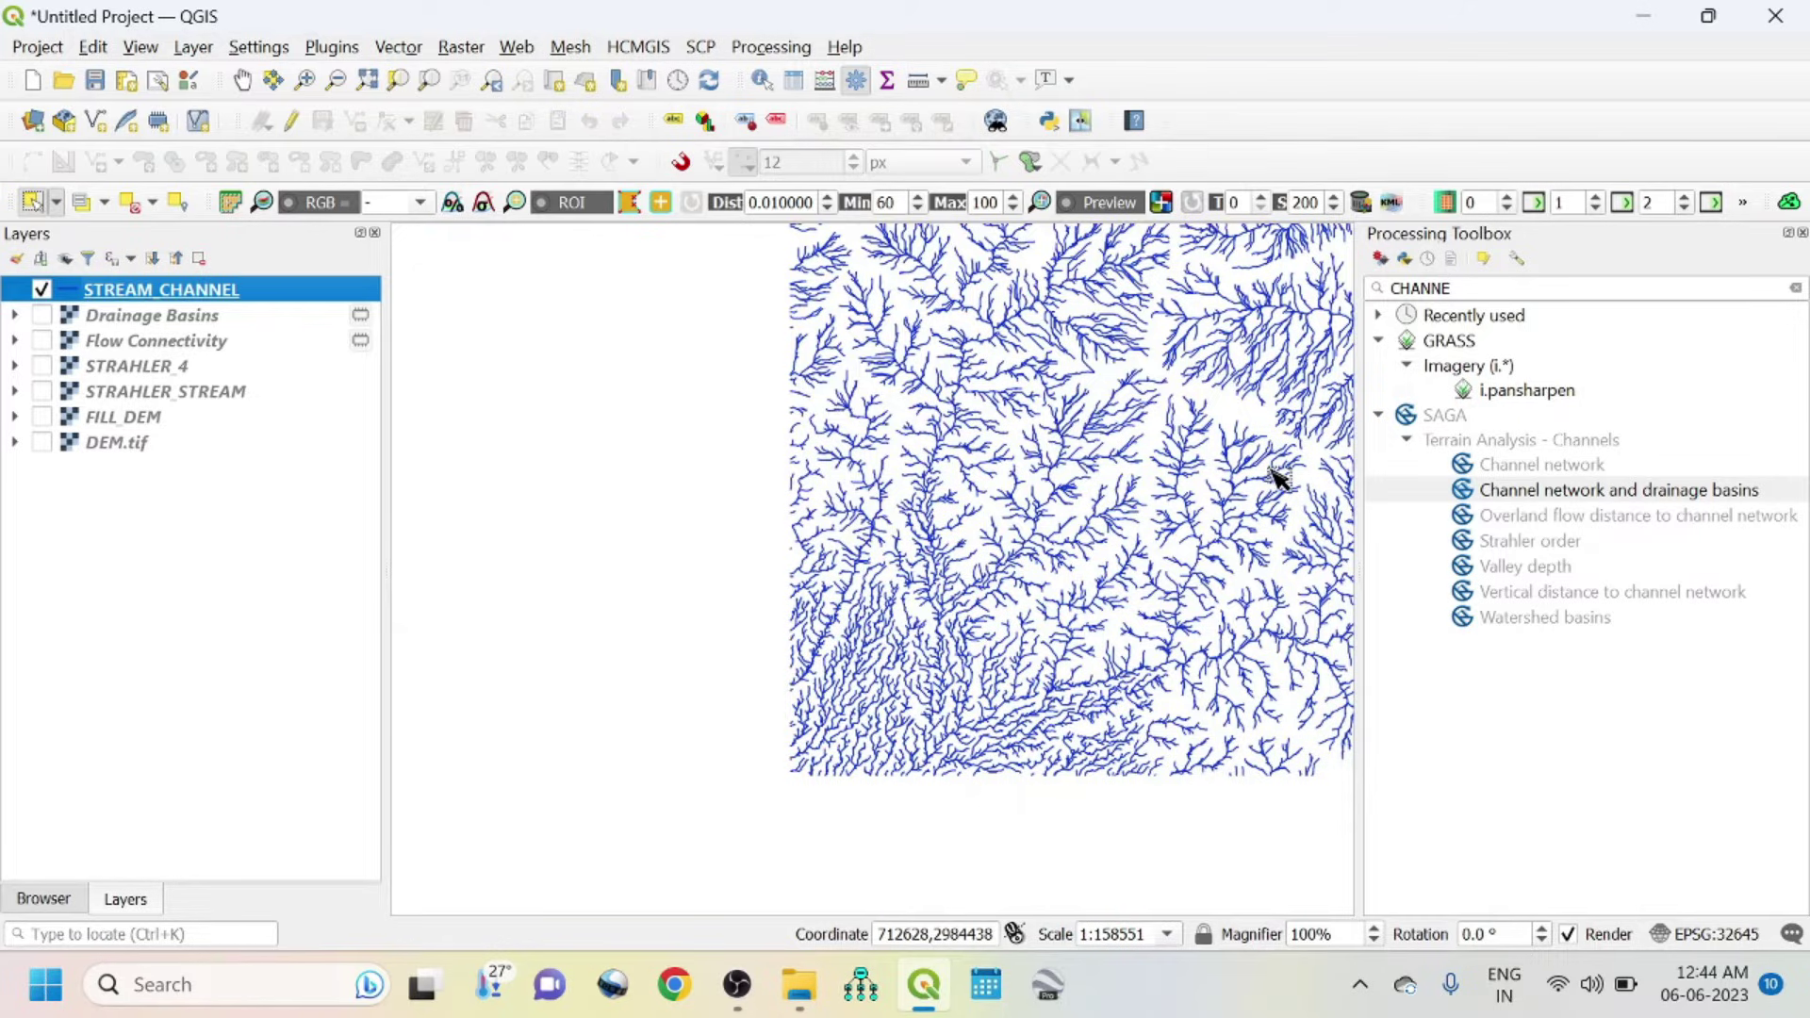
scroll(1115, 422, up, 1)
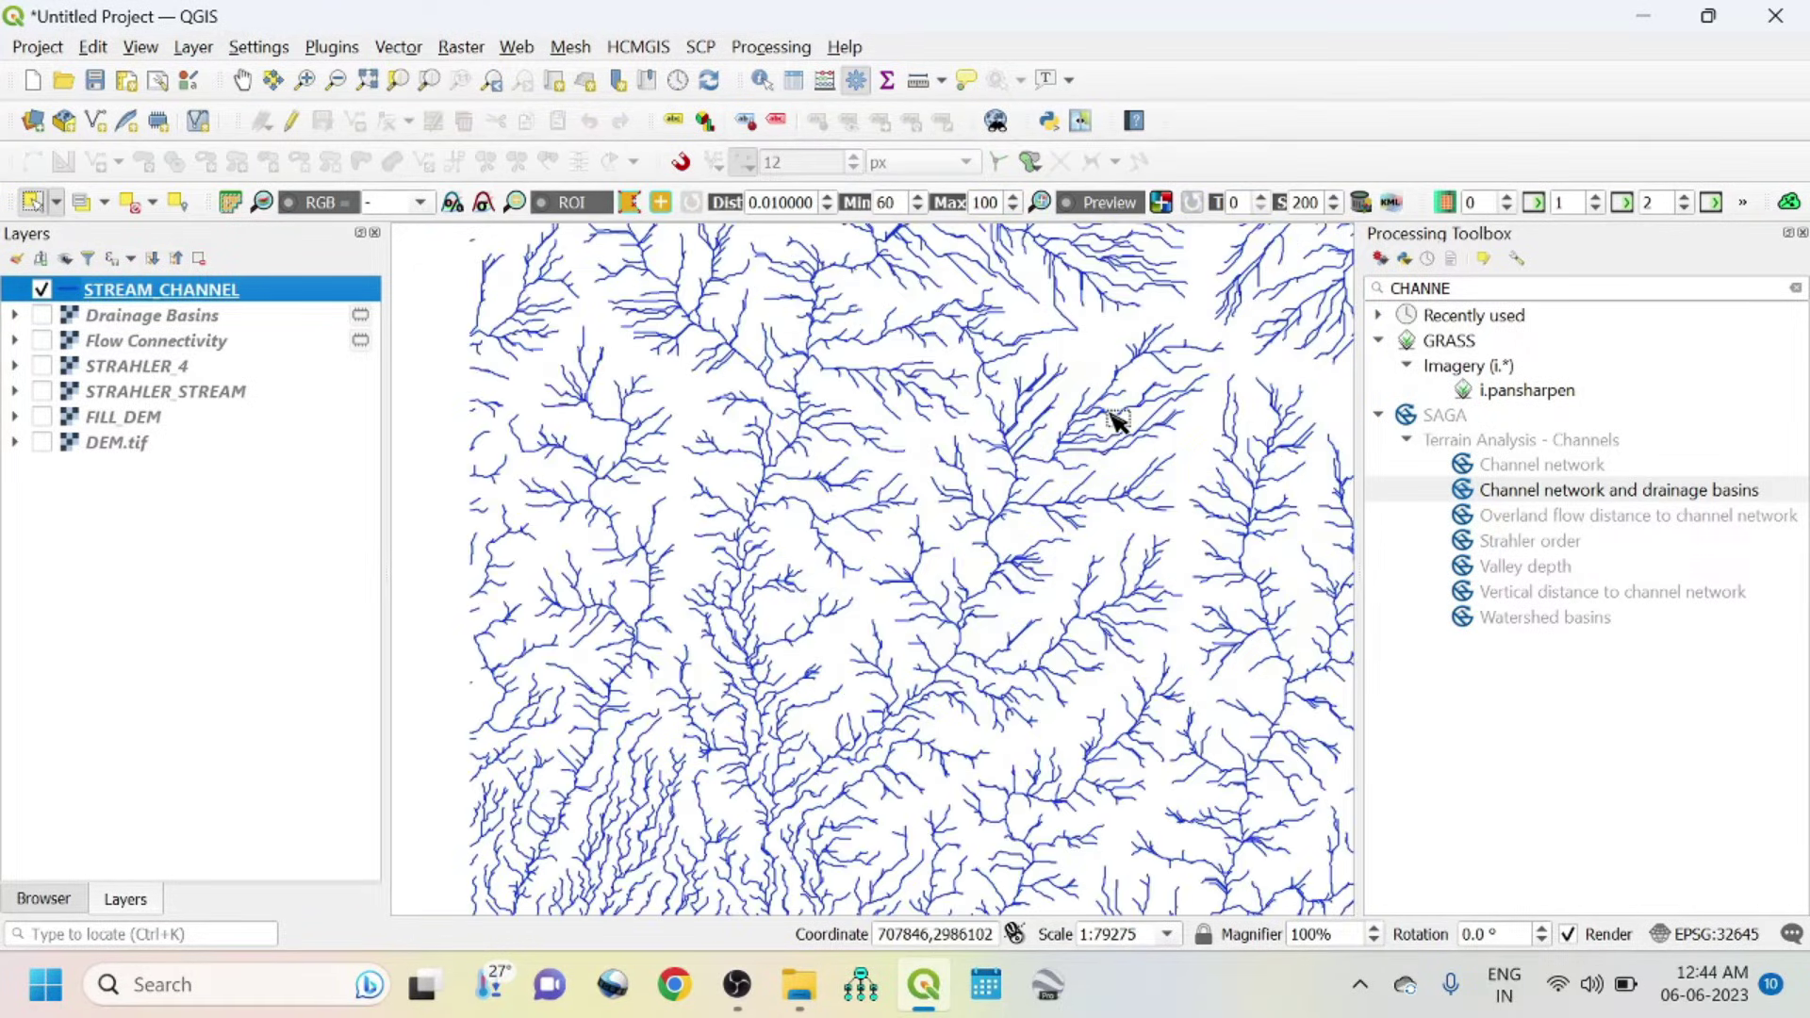
scroll(1084, 468, down, 1)
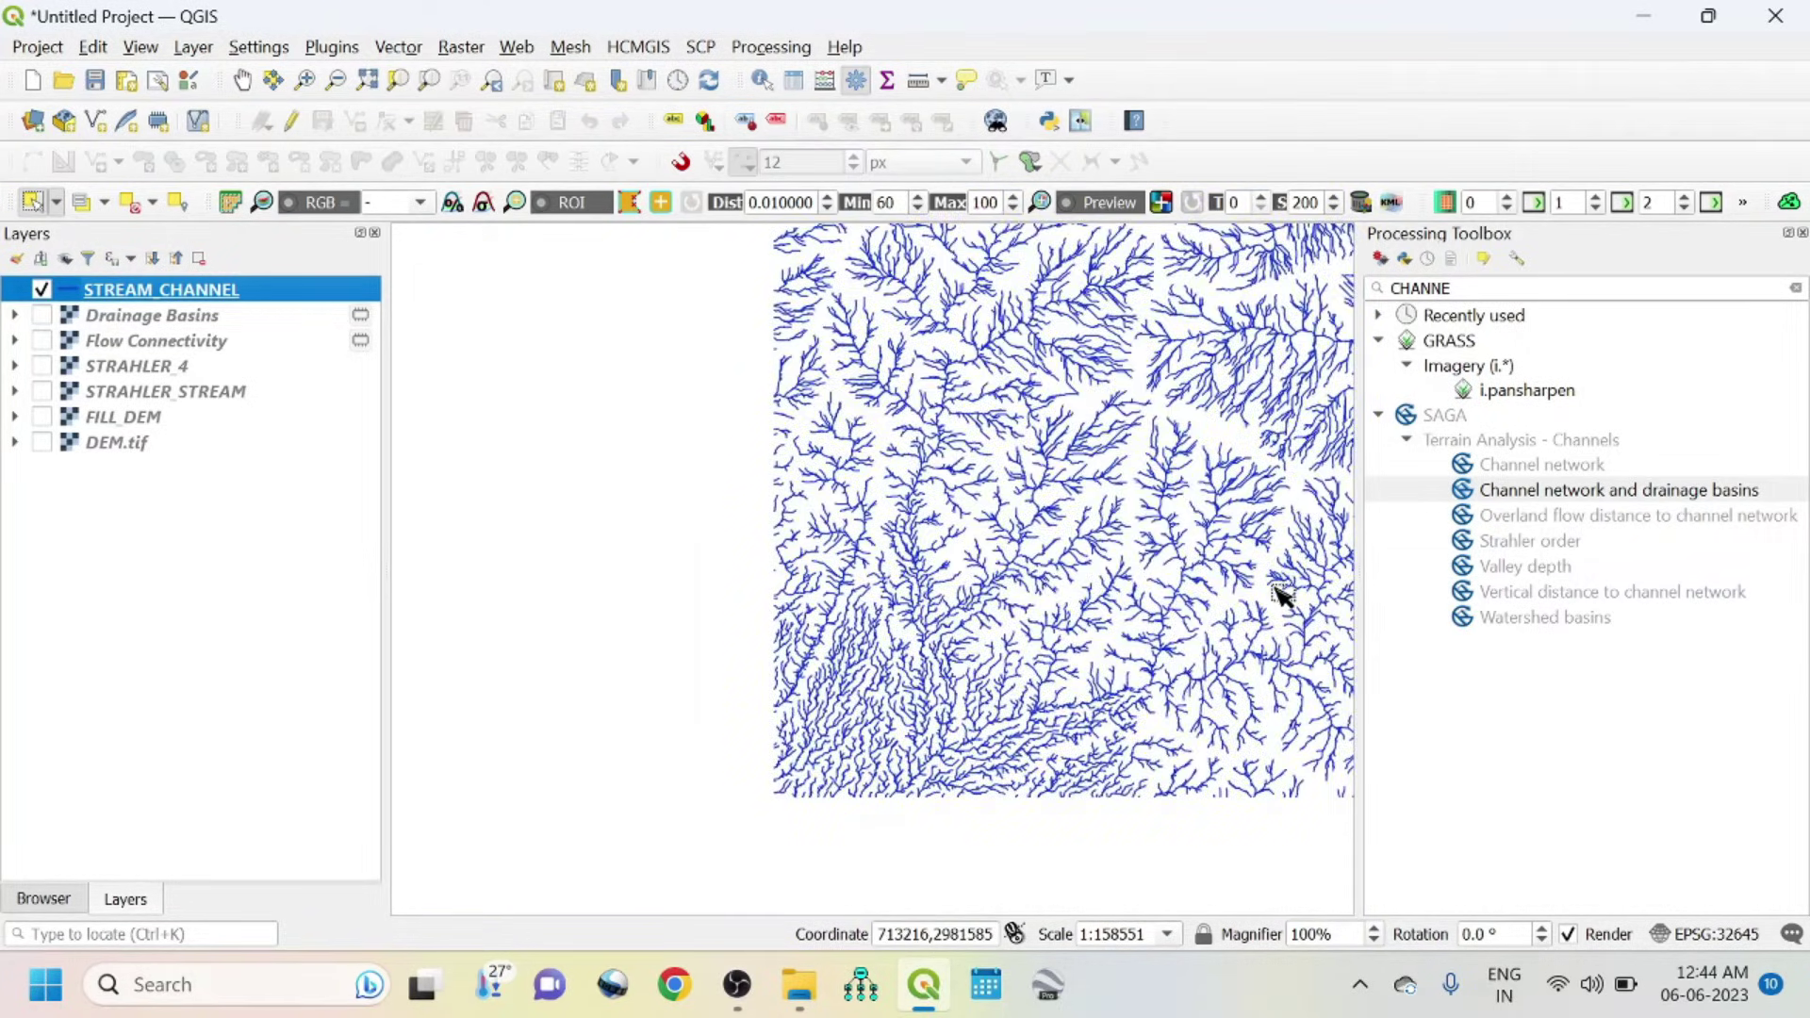
scroll(1280, 596, up, 1)
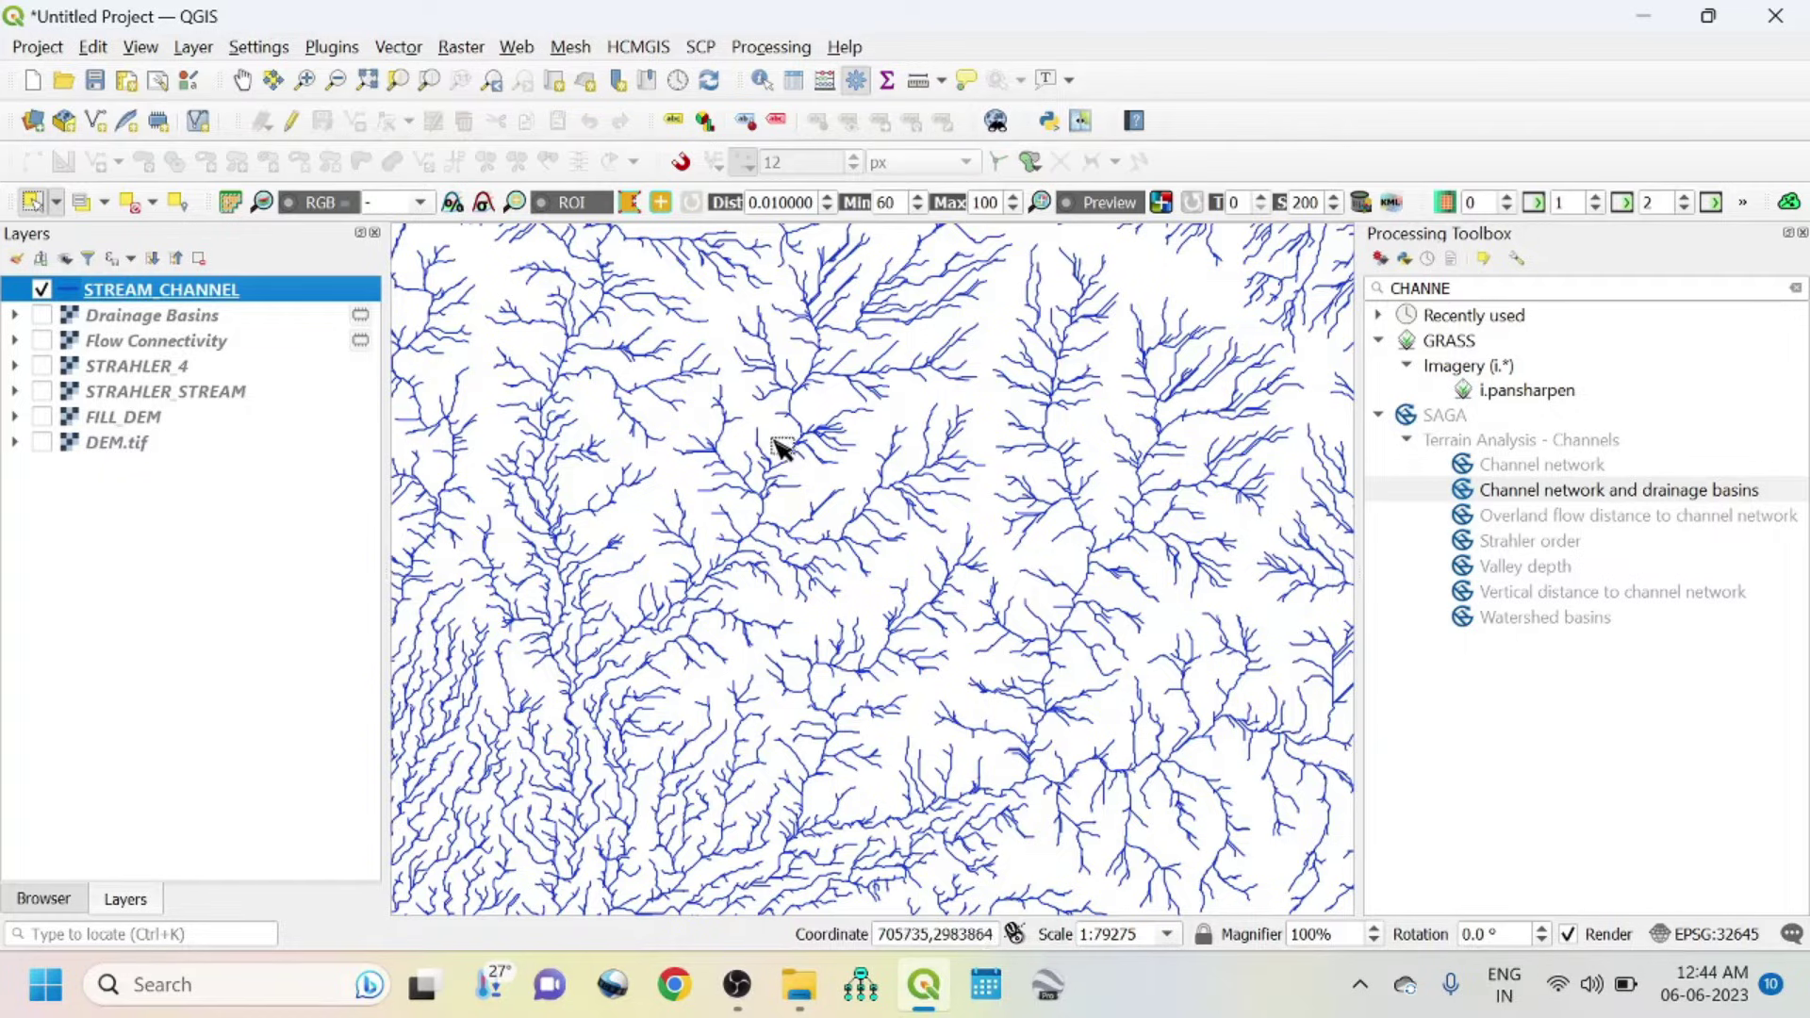
scroll(872, 377, down, 1)
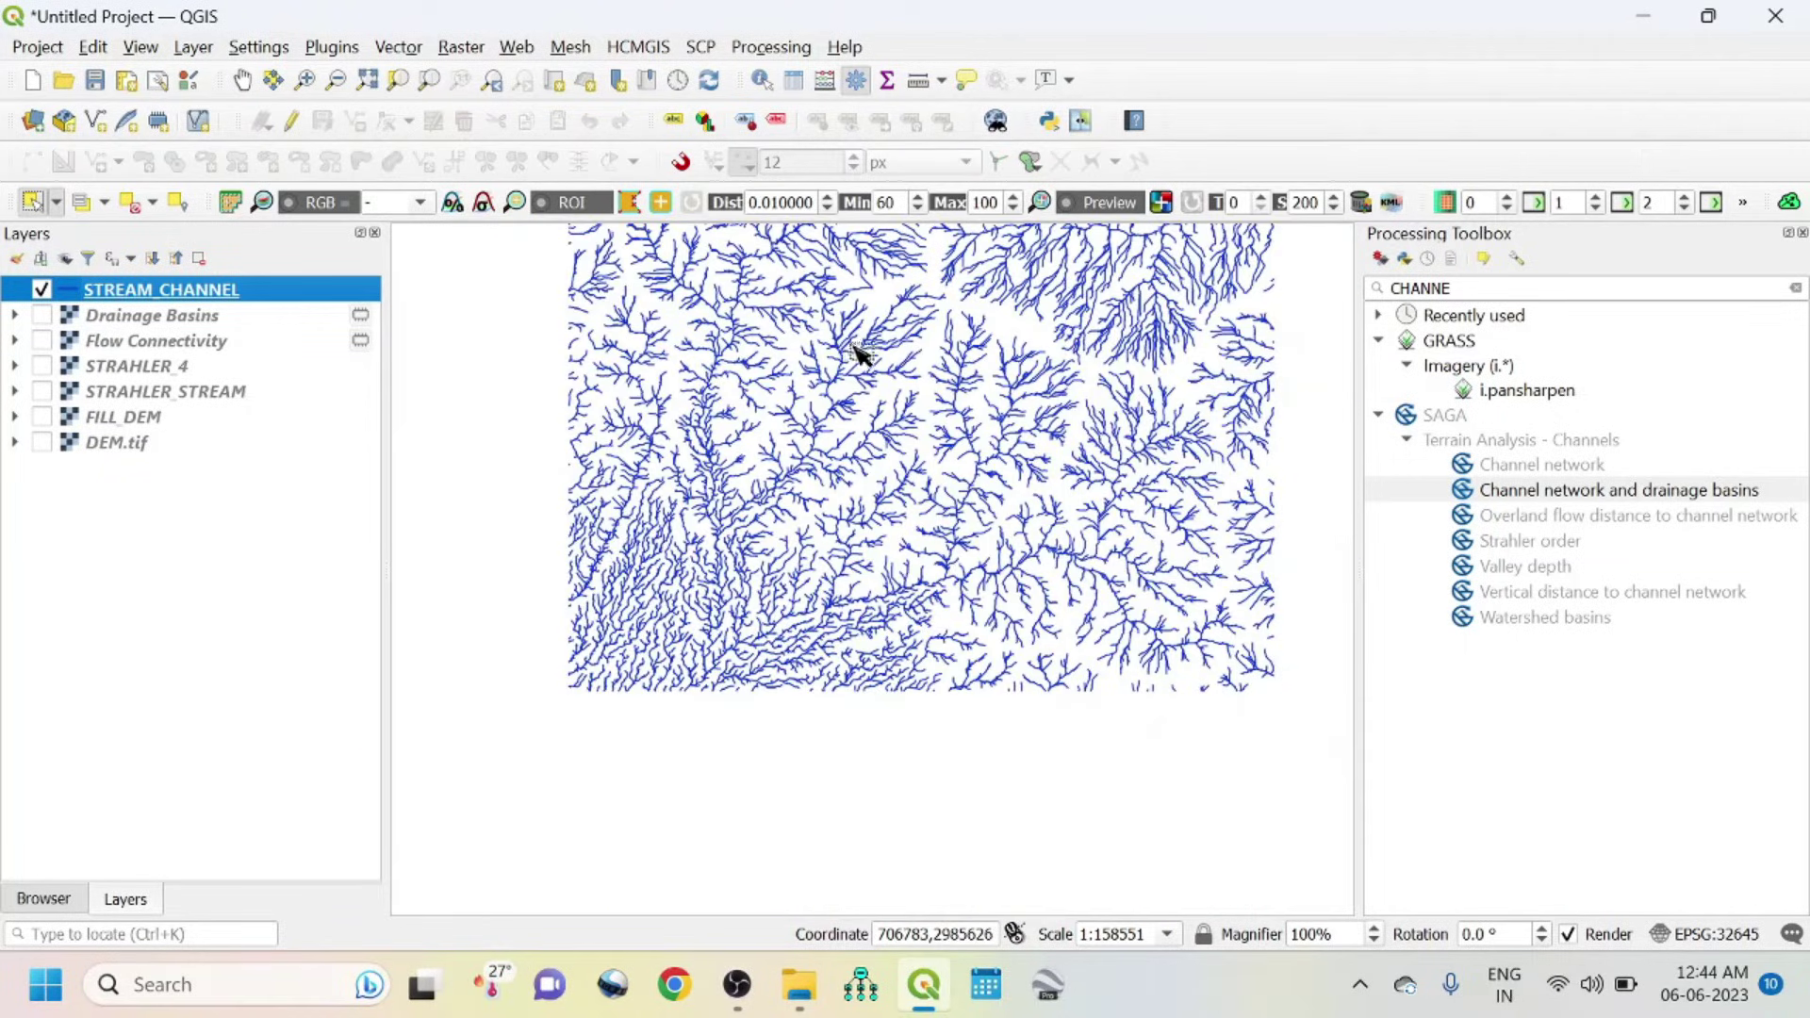
scroll(863, 326, up, 1)
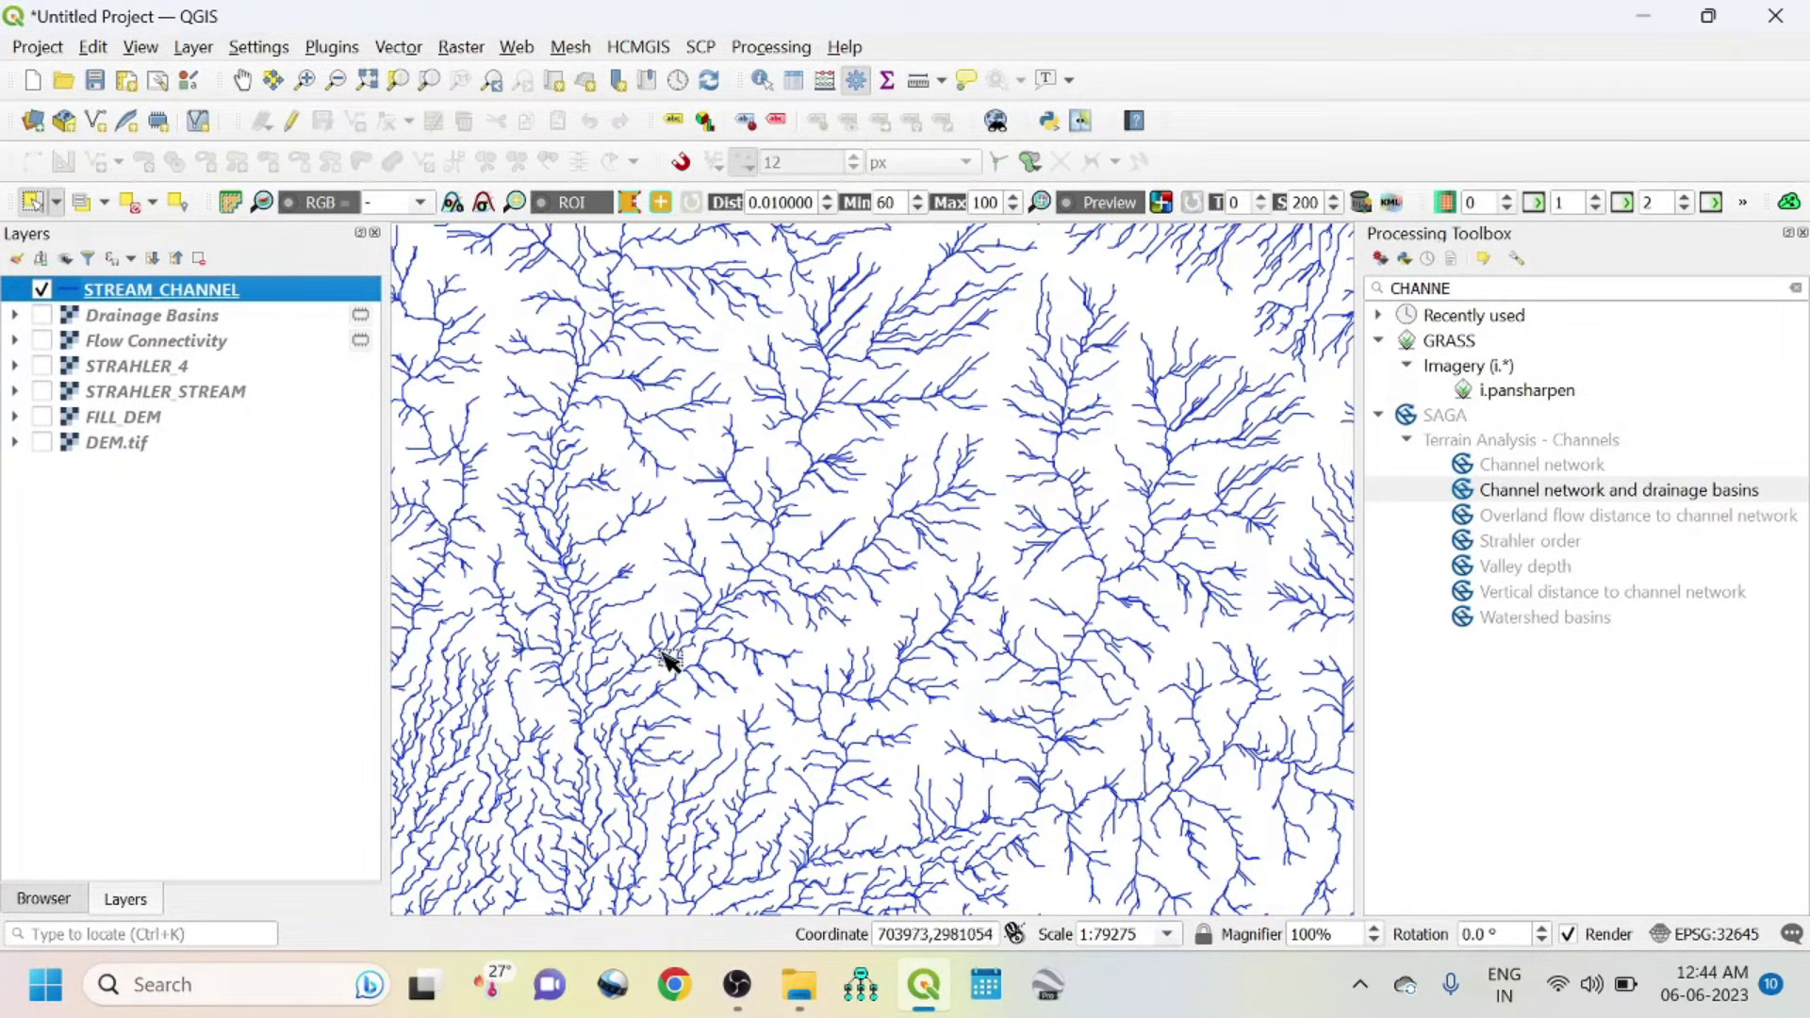
scroll(778, 490, up, 1)
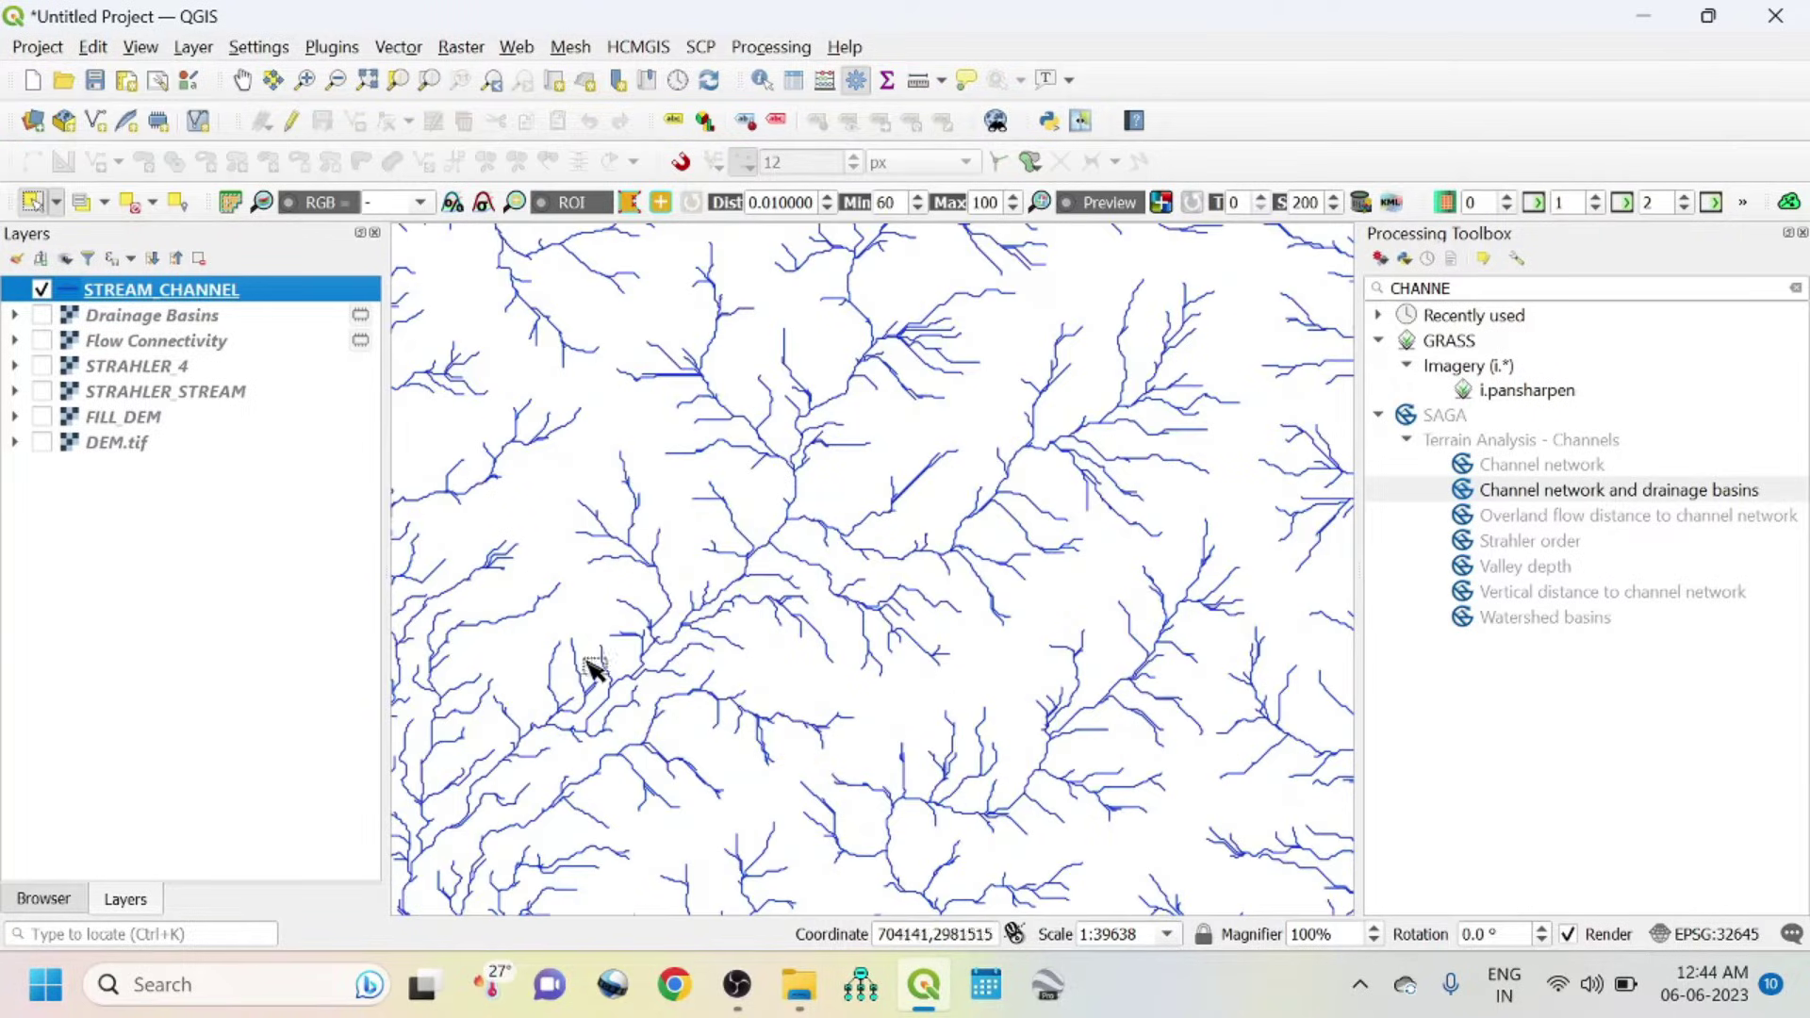
scroll(499, 766, up, 1)
scroll(629, 736, down, 1)
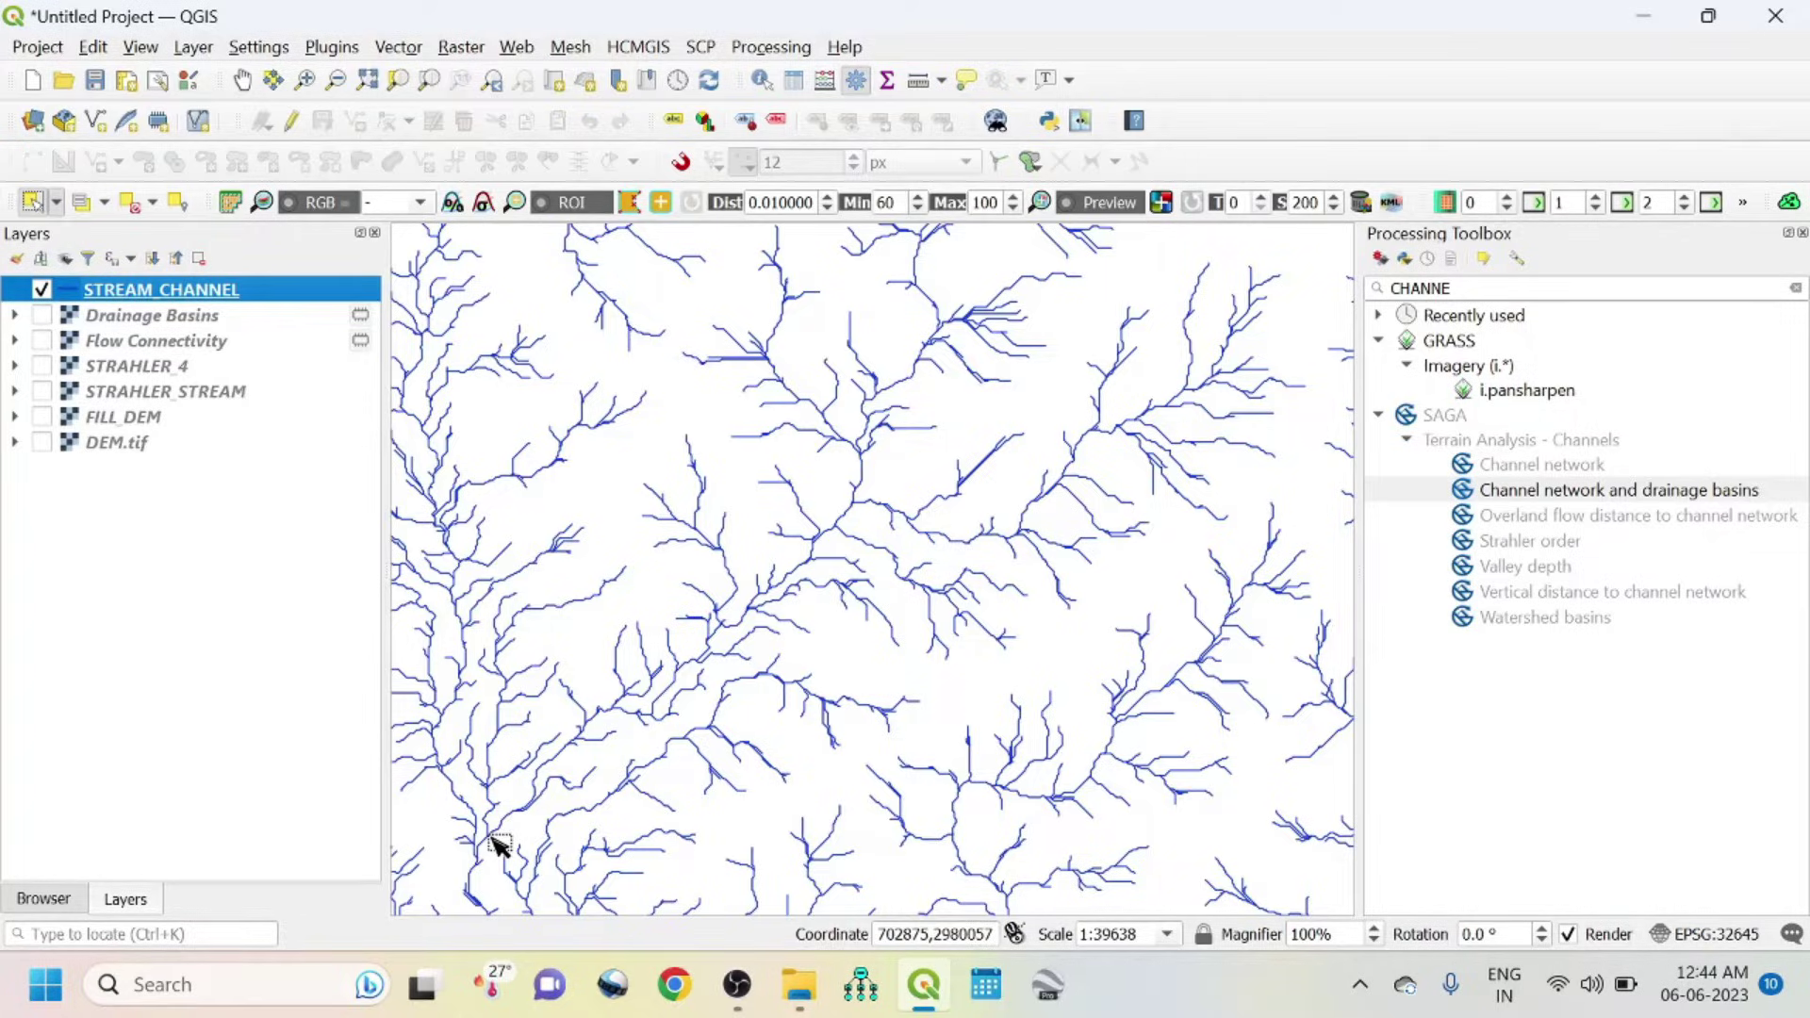
- Show STRAHLER_4 and hide STREAM_CHANNEL to inspect the raster stream cells near the main confluence
scroll(499, 844, up, 5)
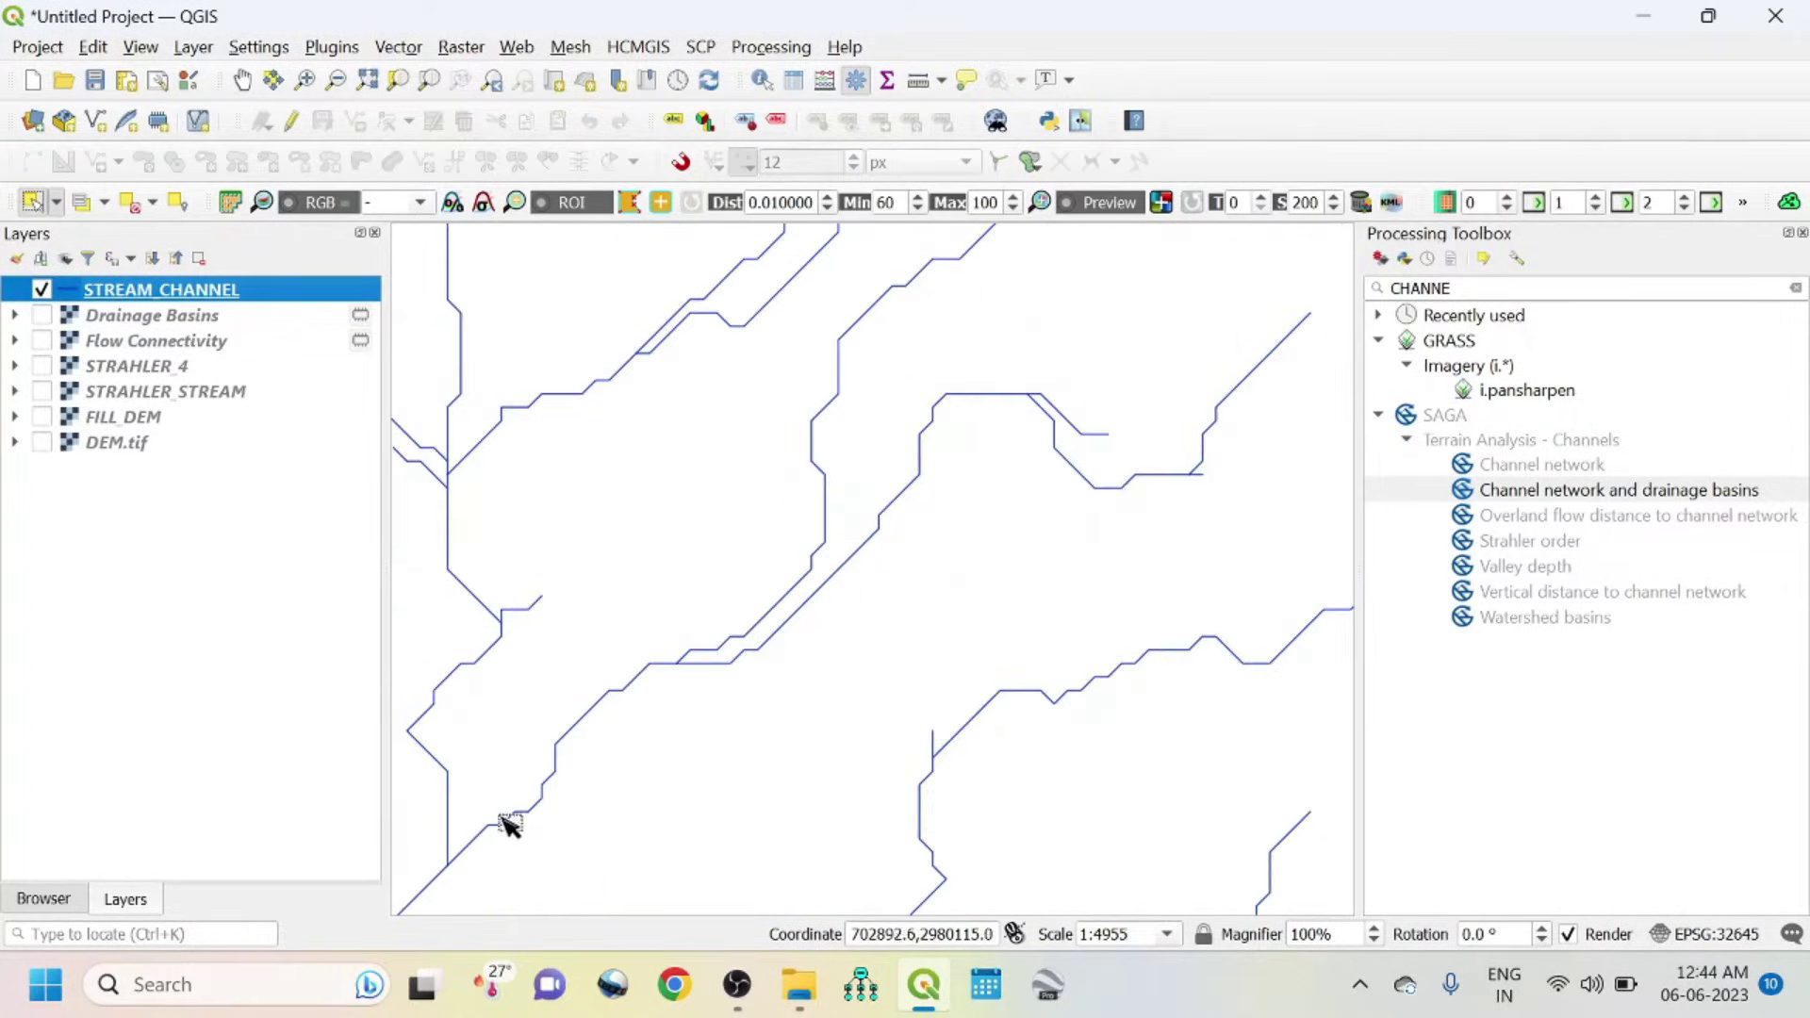
scroll(512, 834, up, 1)
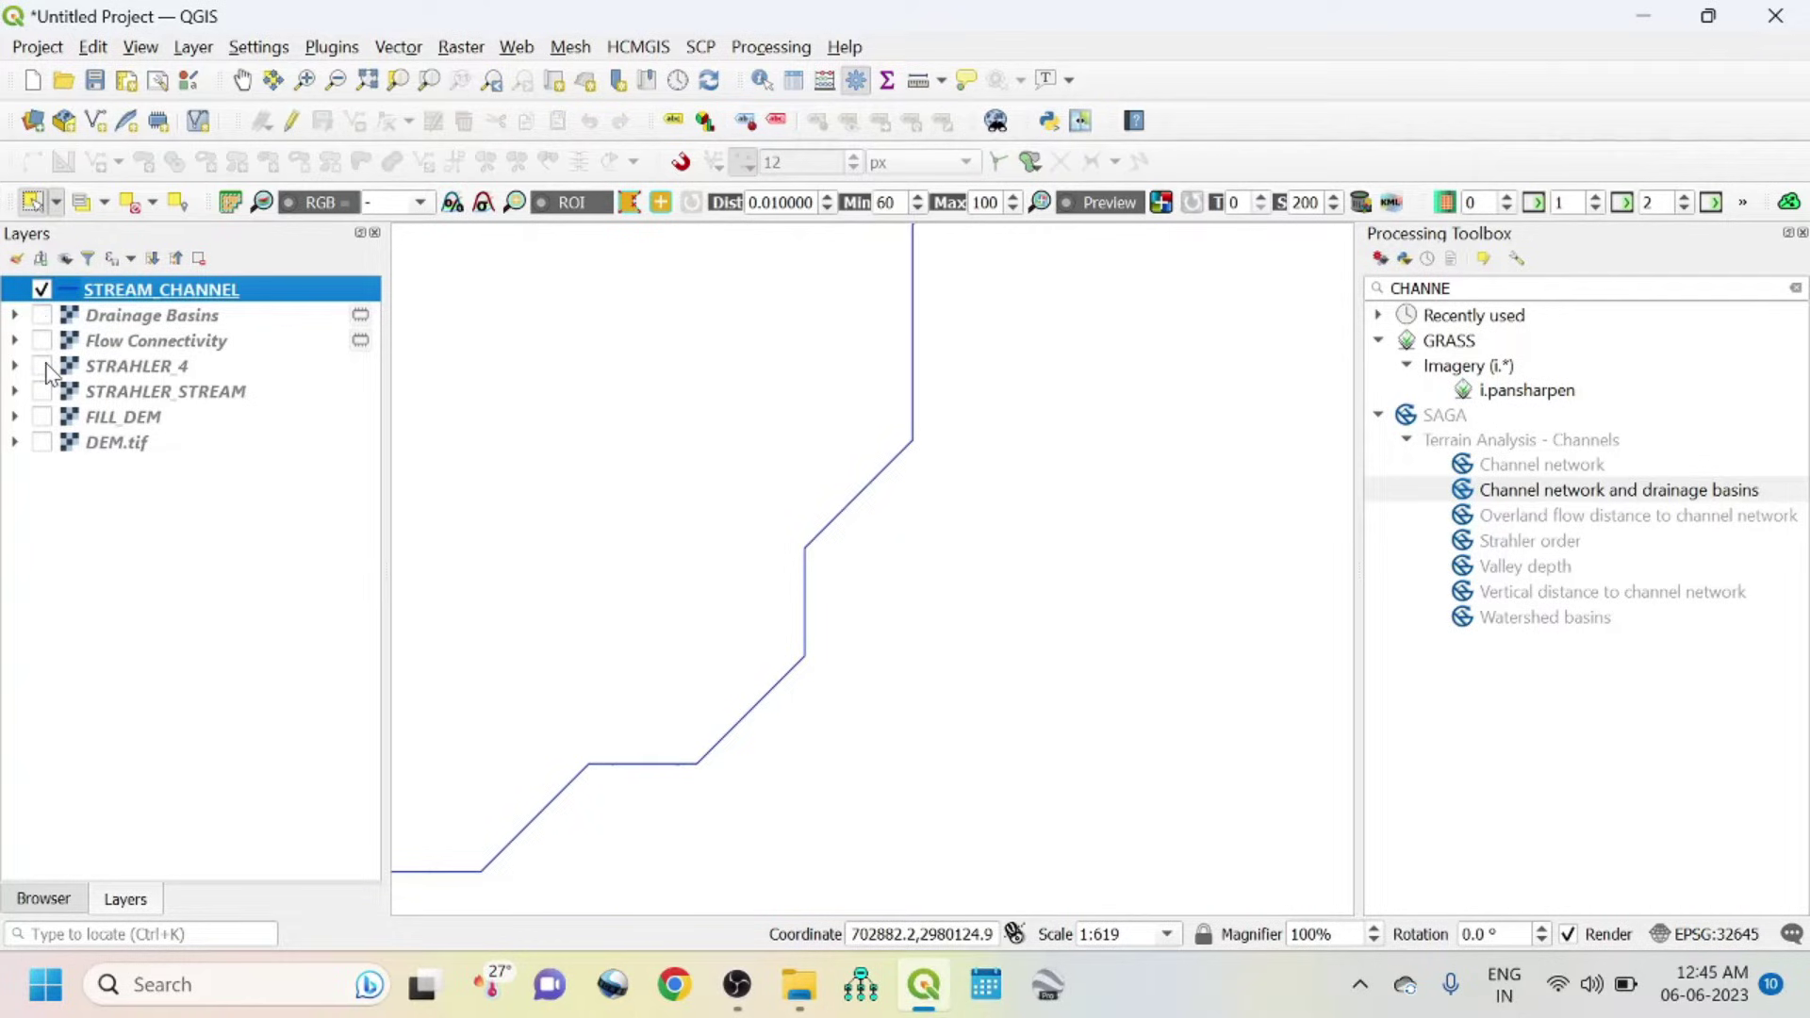
click(42, 365)
click(42, 289)
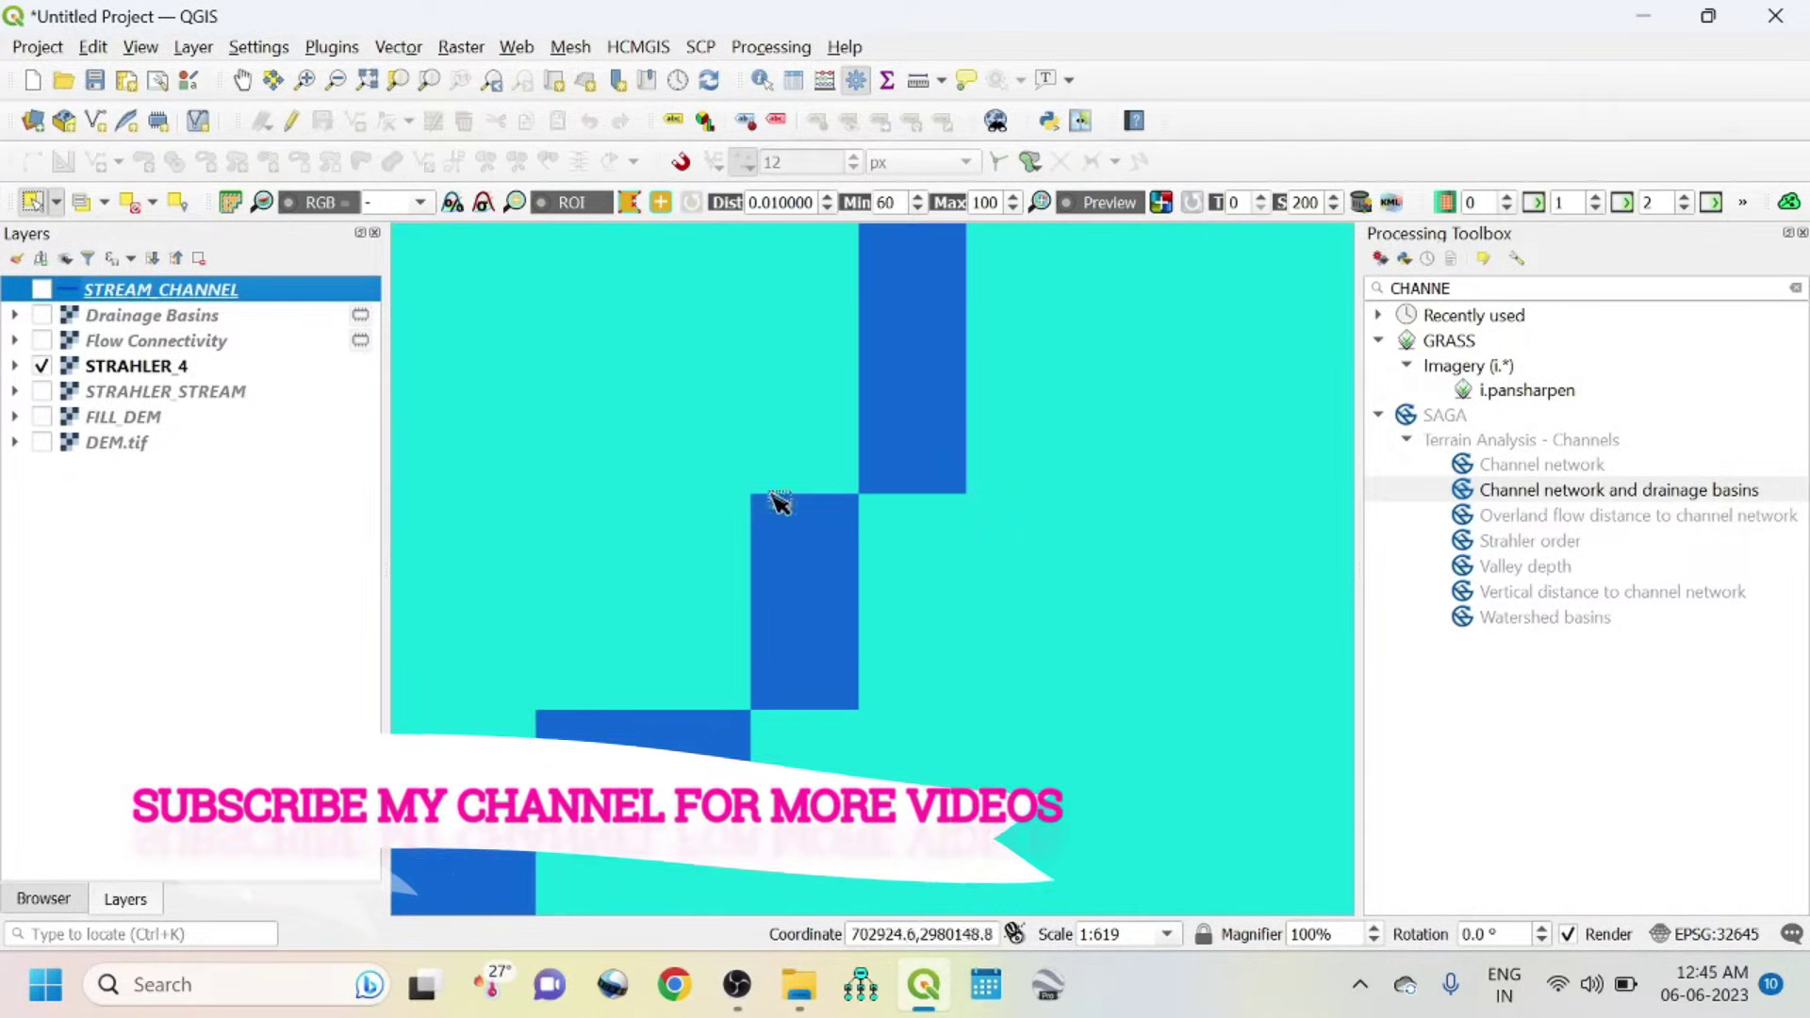
scroll(853, 584, down, 1)
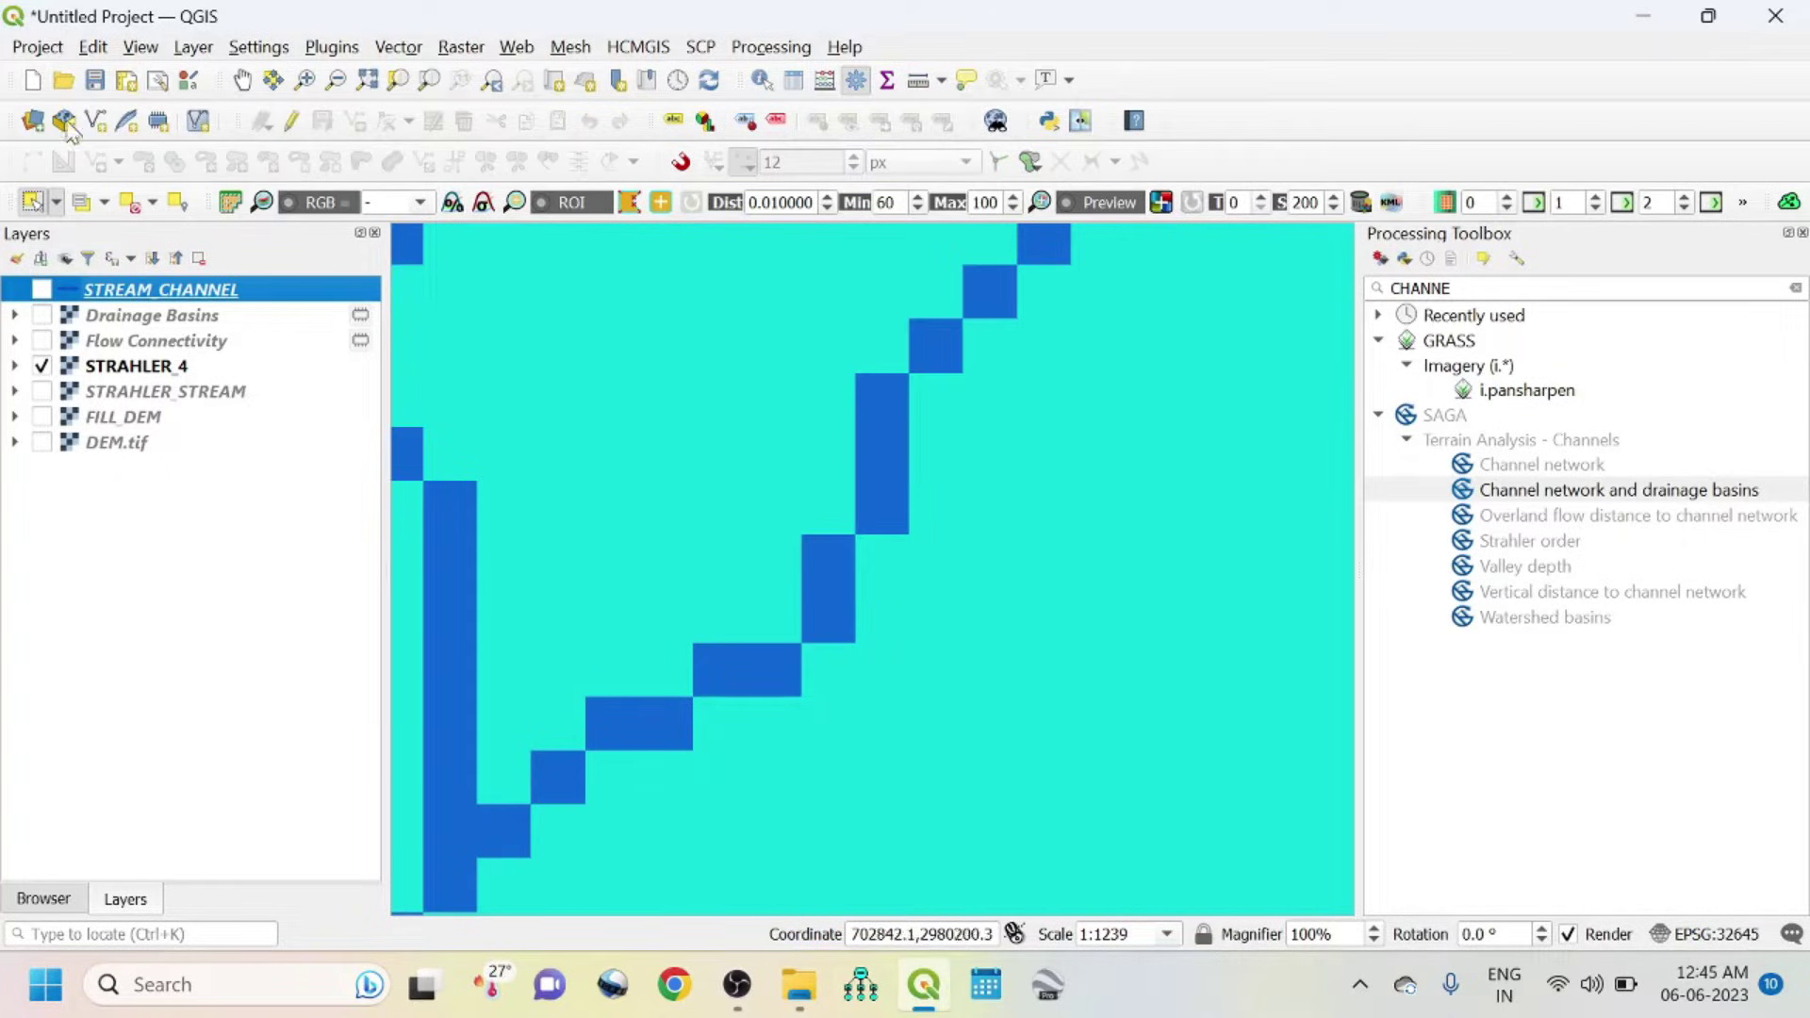
- Start a new shapefile layer and set its file name to OUT_LET_POINT in the Water shade folder
click(193, 47)
mouse_move(218, 115)
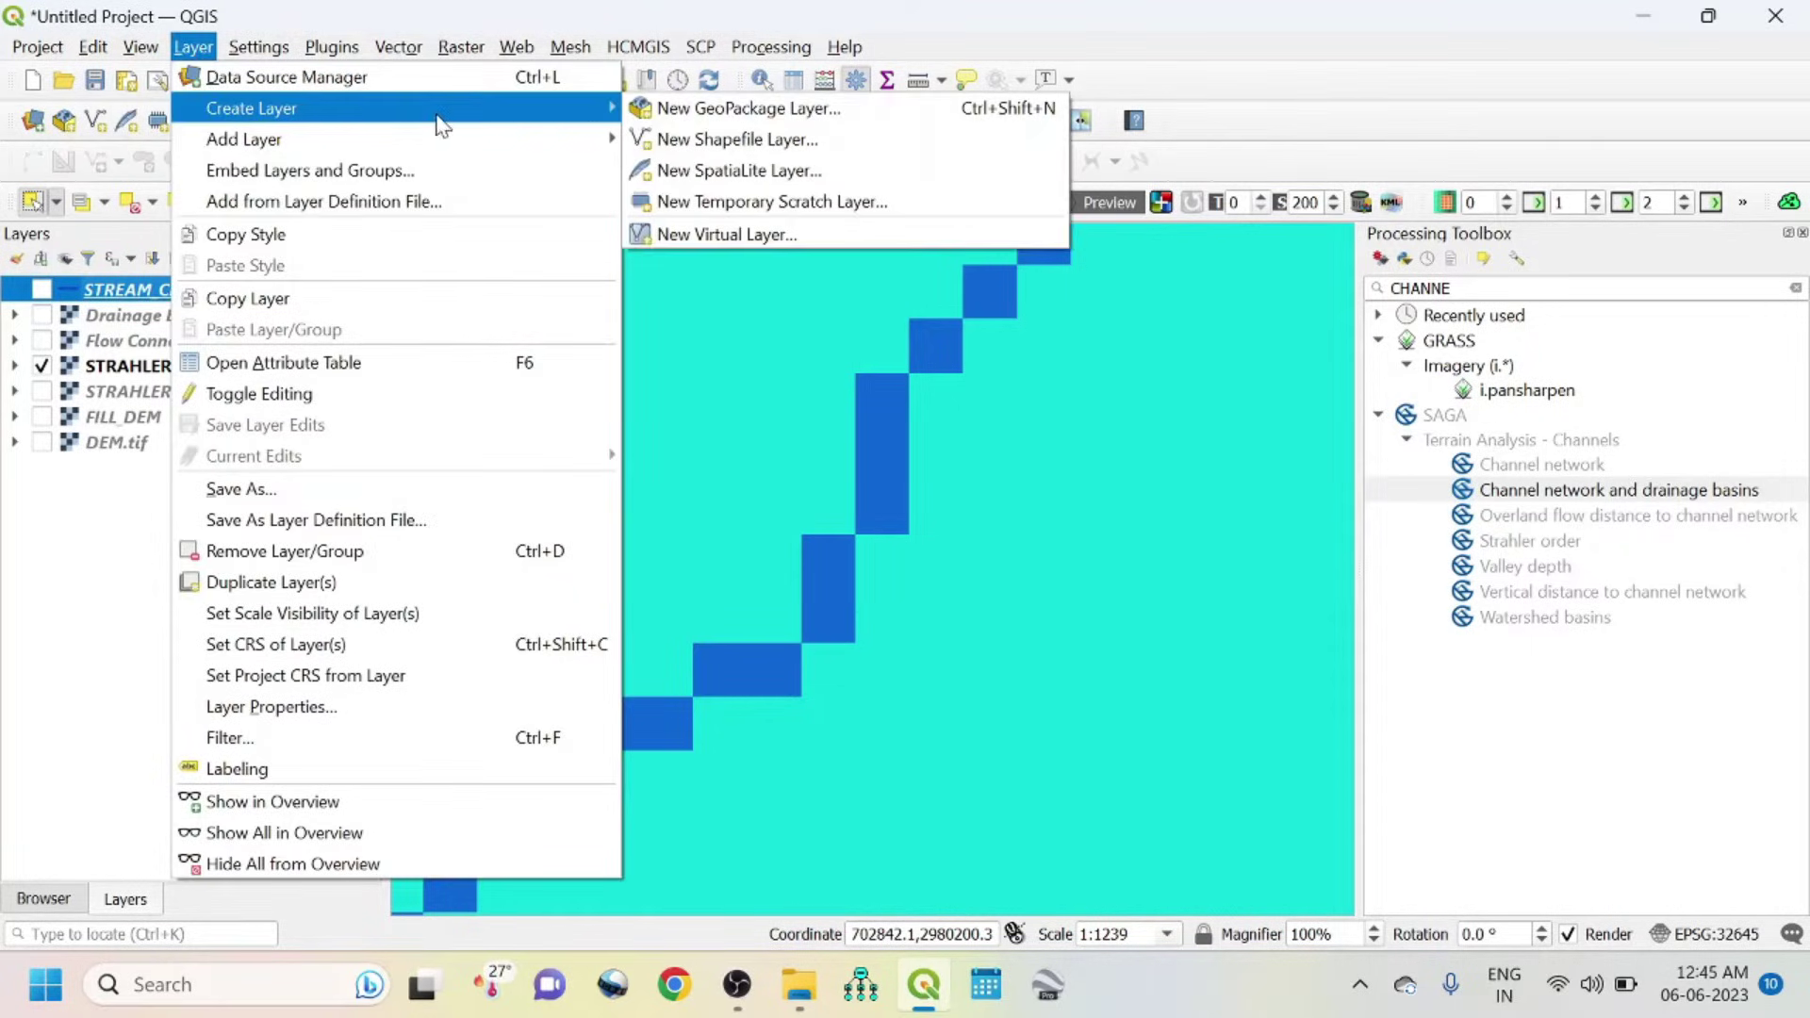
click(721, 141)
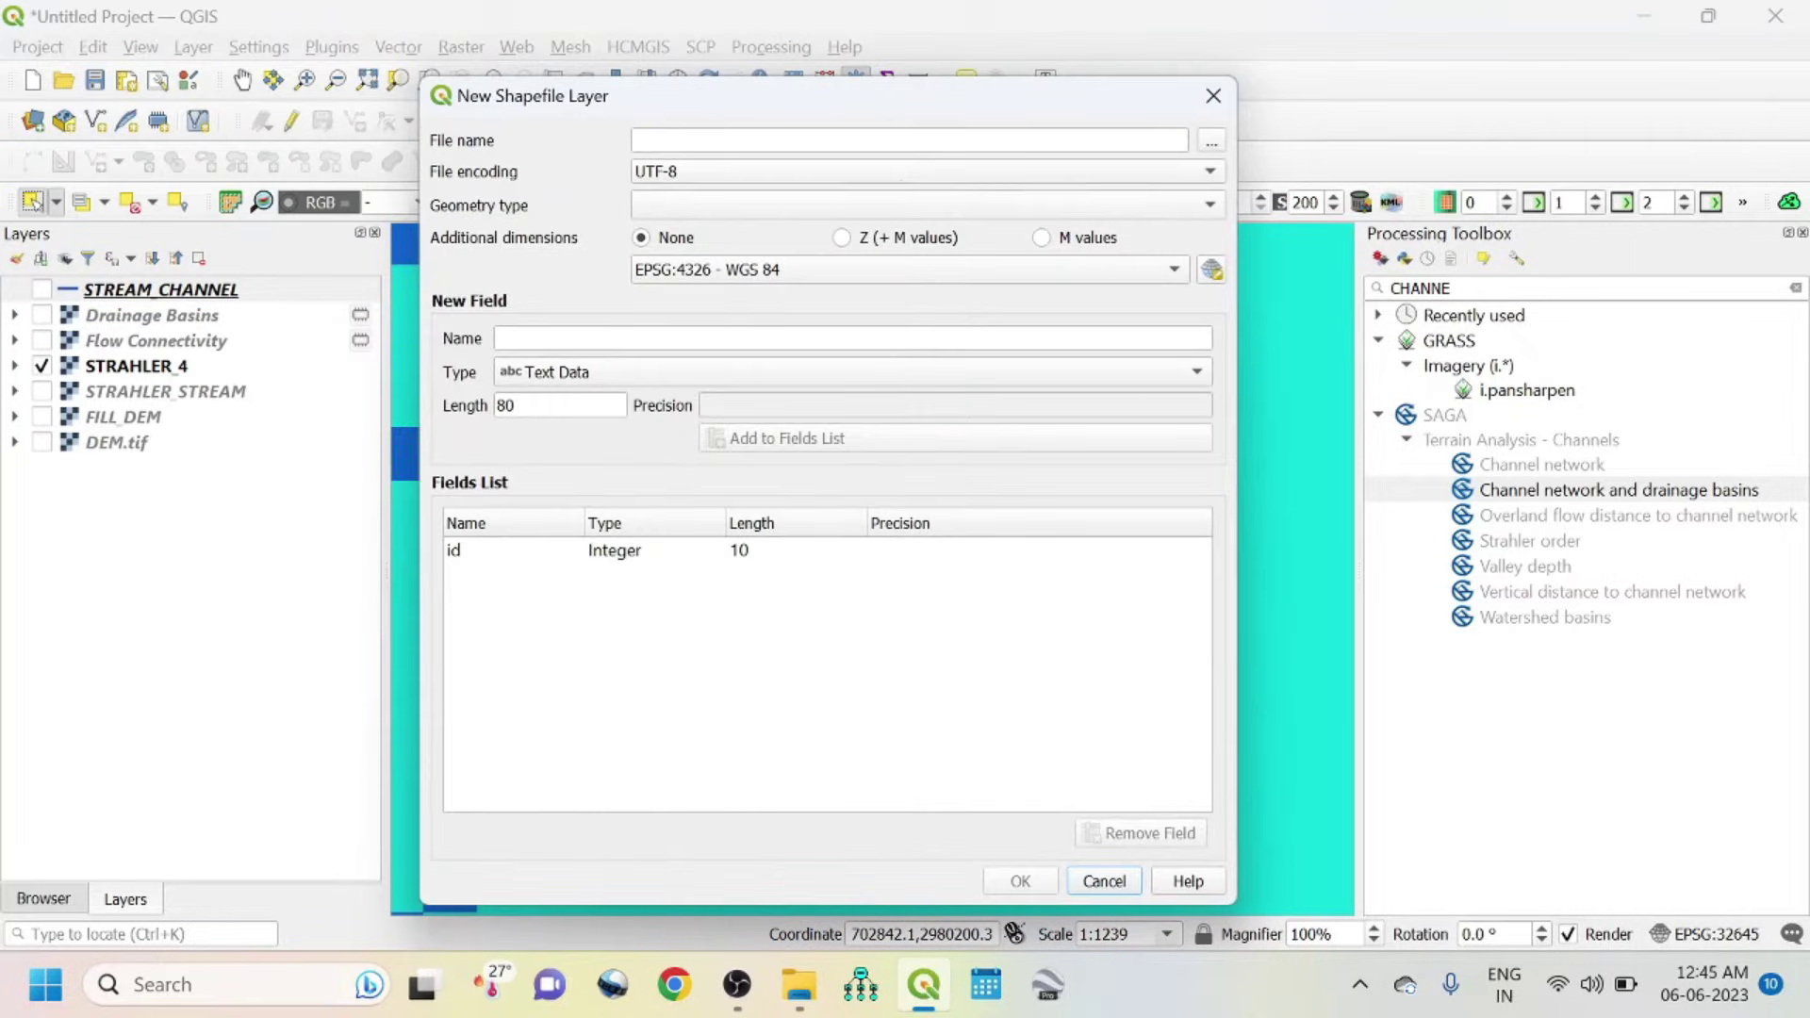
click(1220, 139)
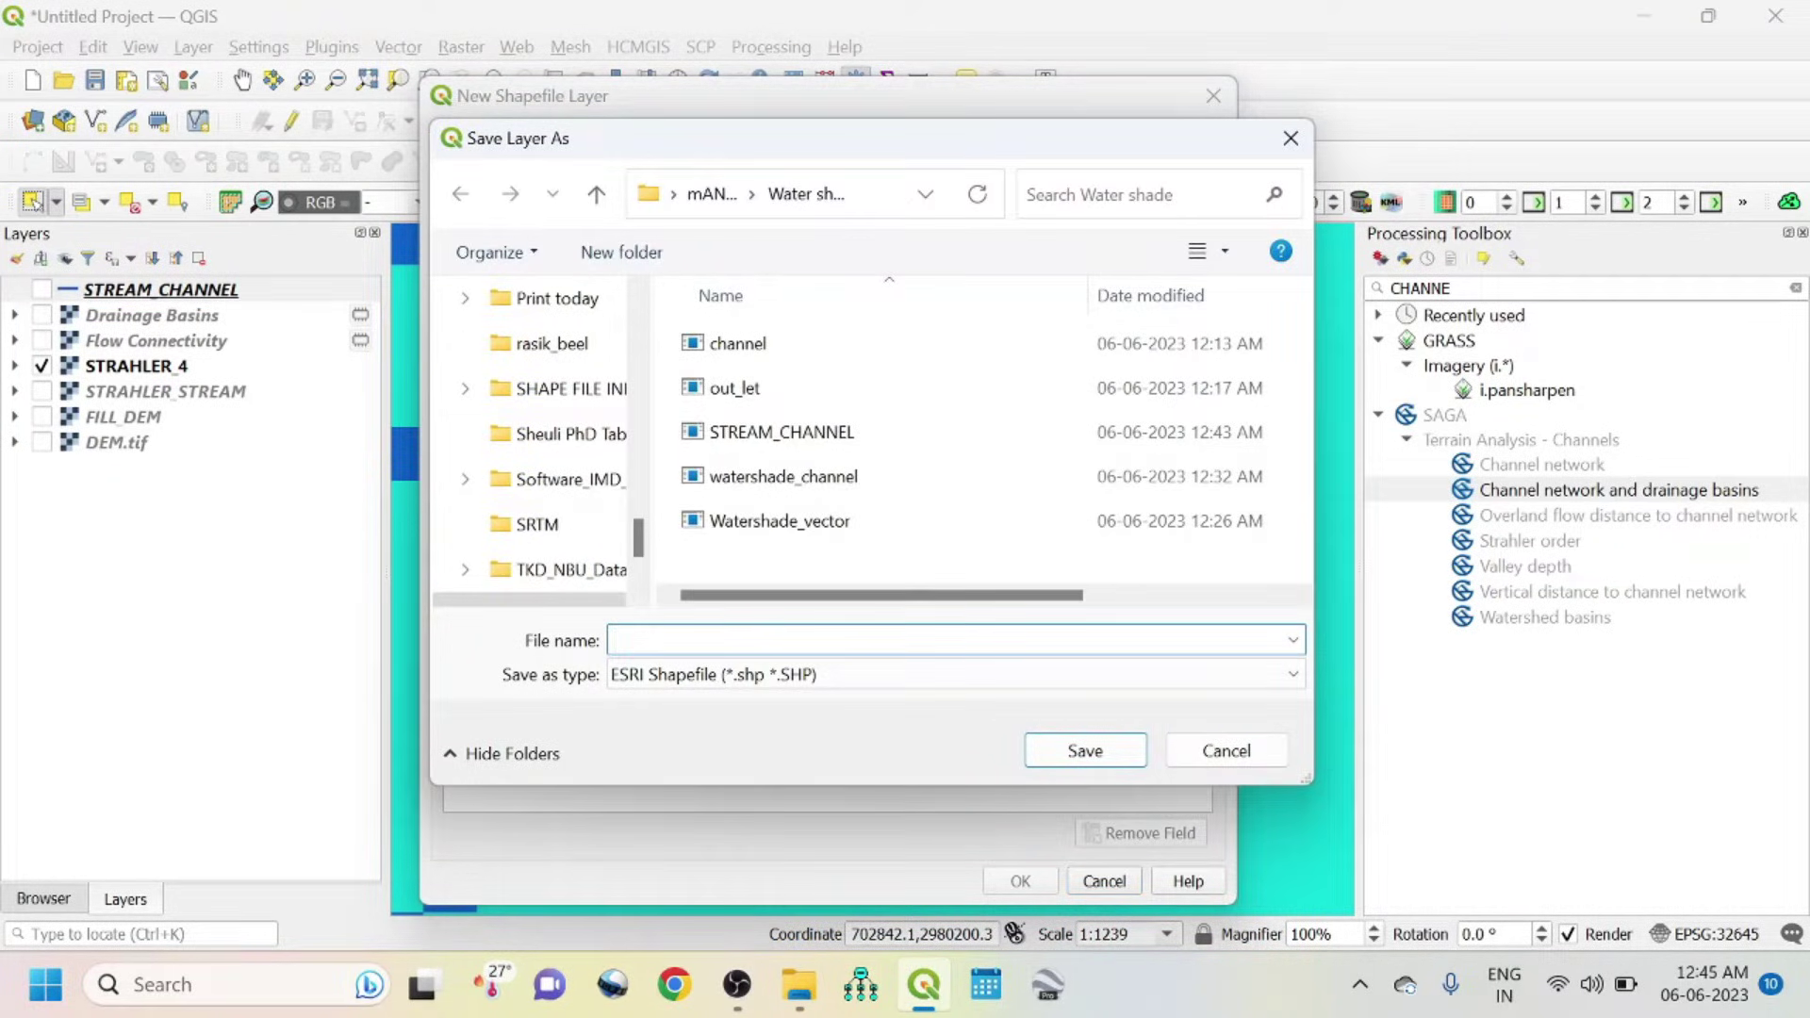
text(OUT_L)
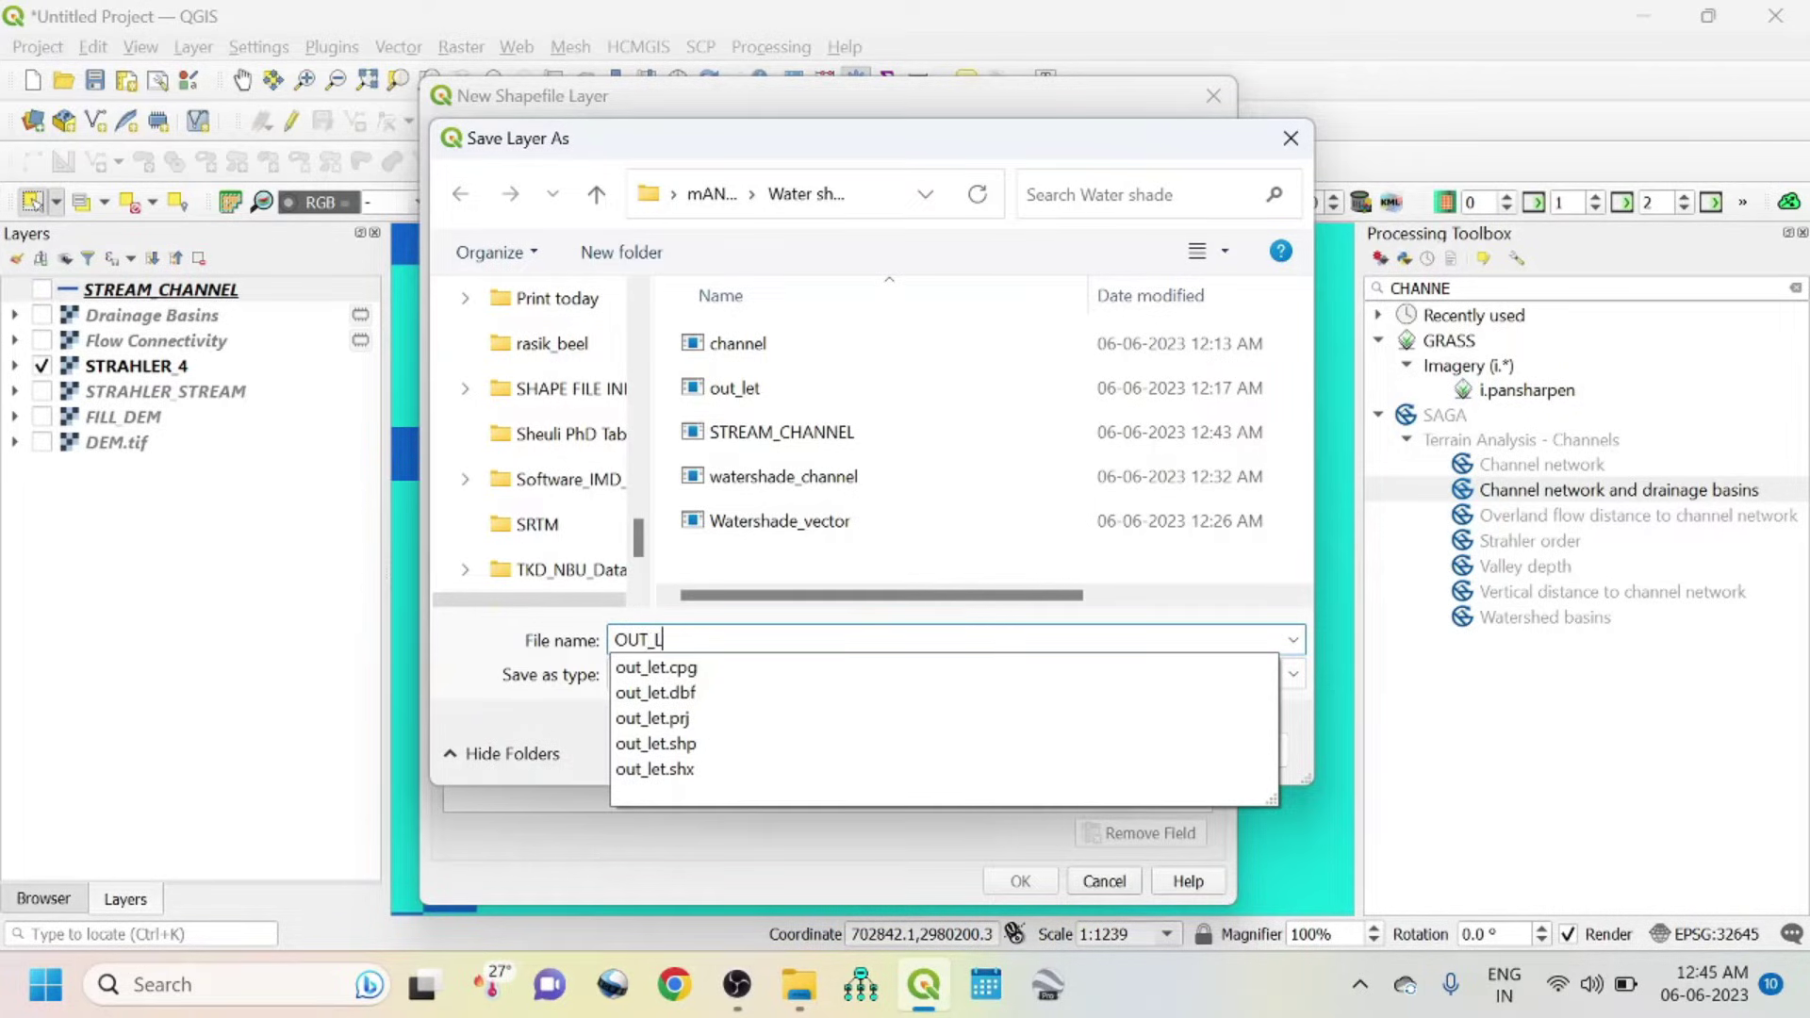
text(ET_P)
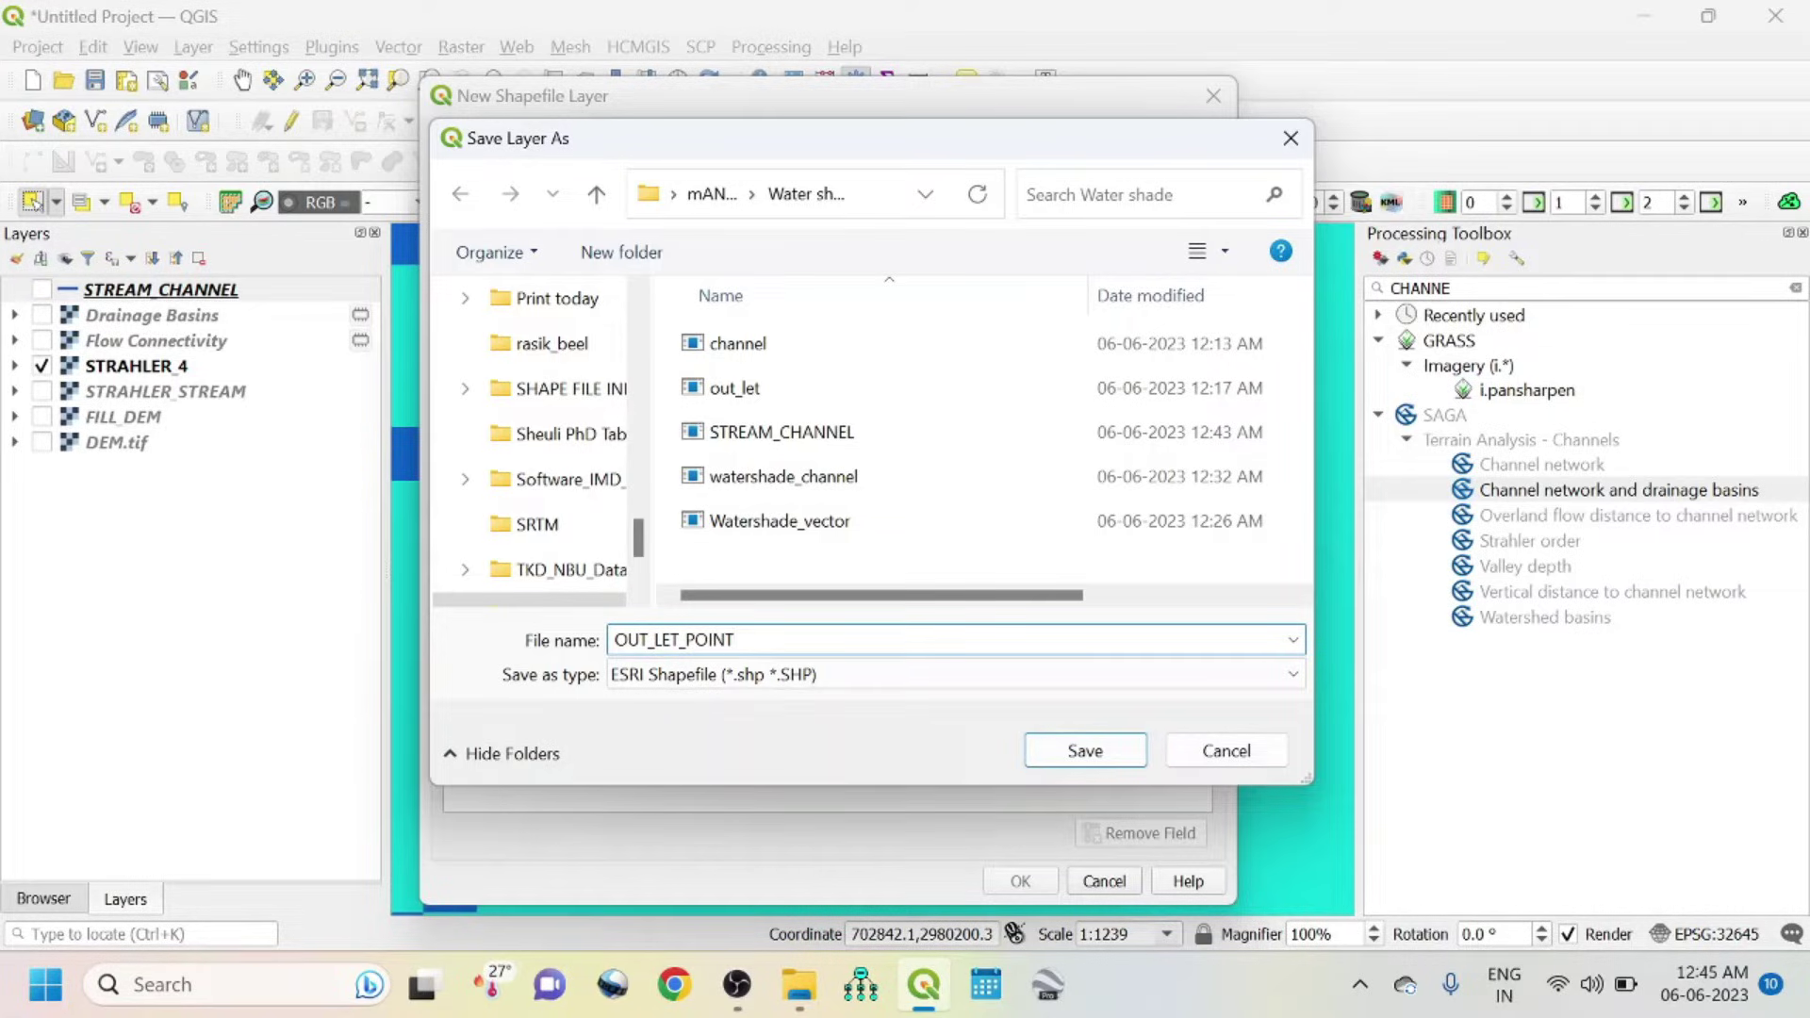
text(OINT)
click(1079, 751)
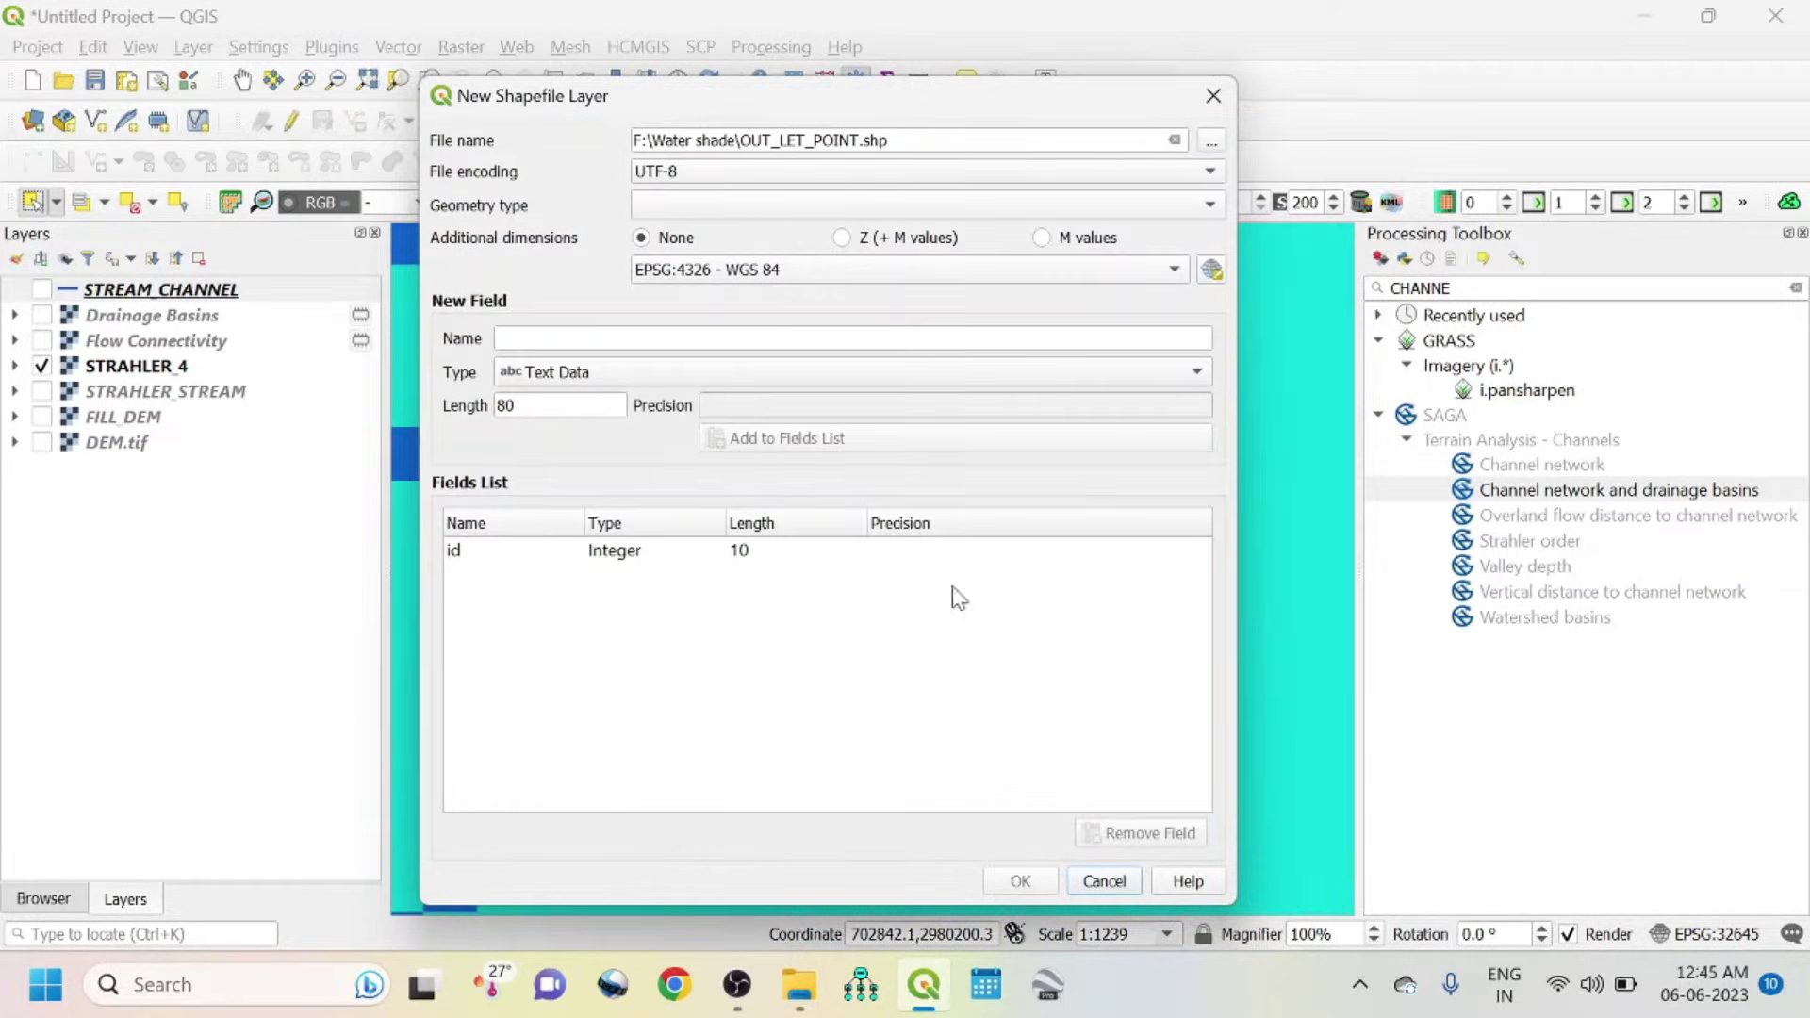
- Set the new shapefile's geometry to Point and its CRS to EPSG:32645 - WGS 84 / UTM zone 45N, and create it
click(665, 204)
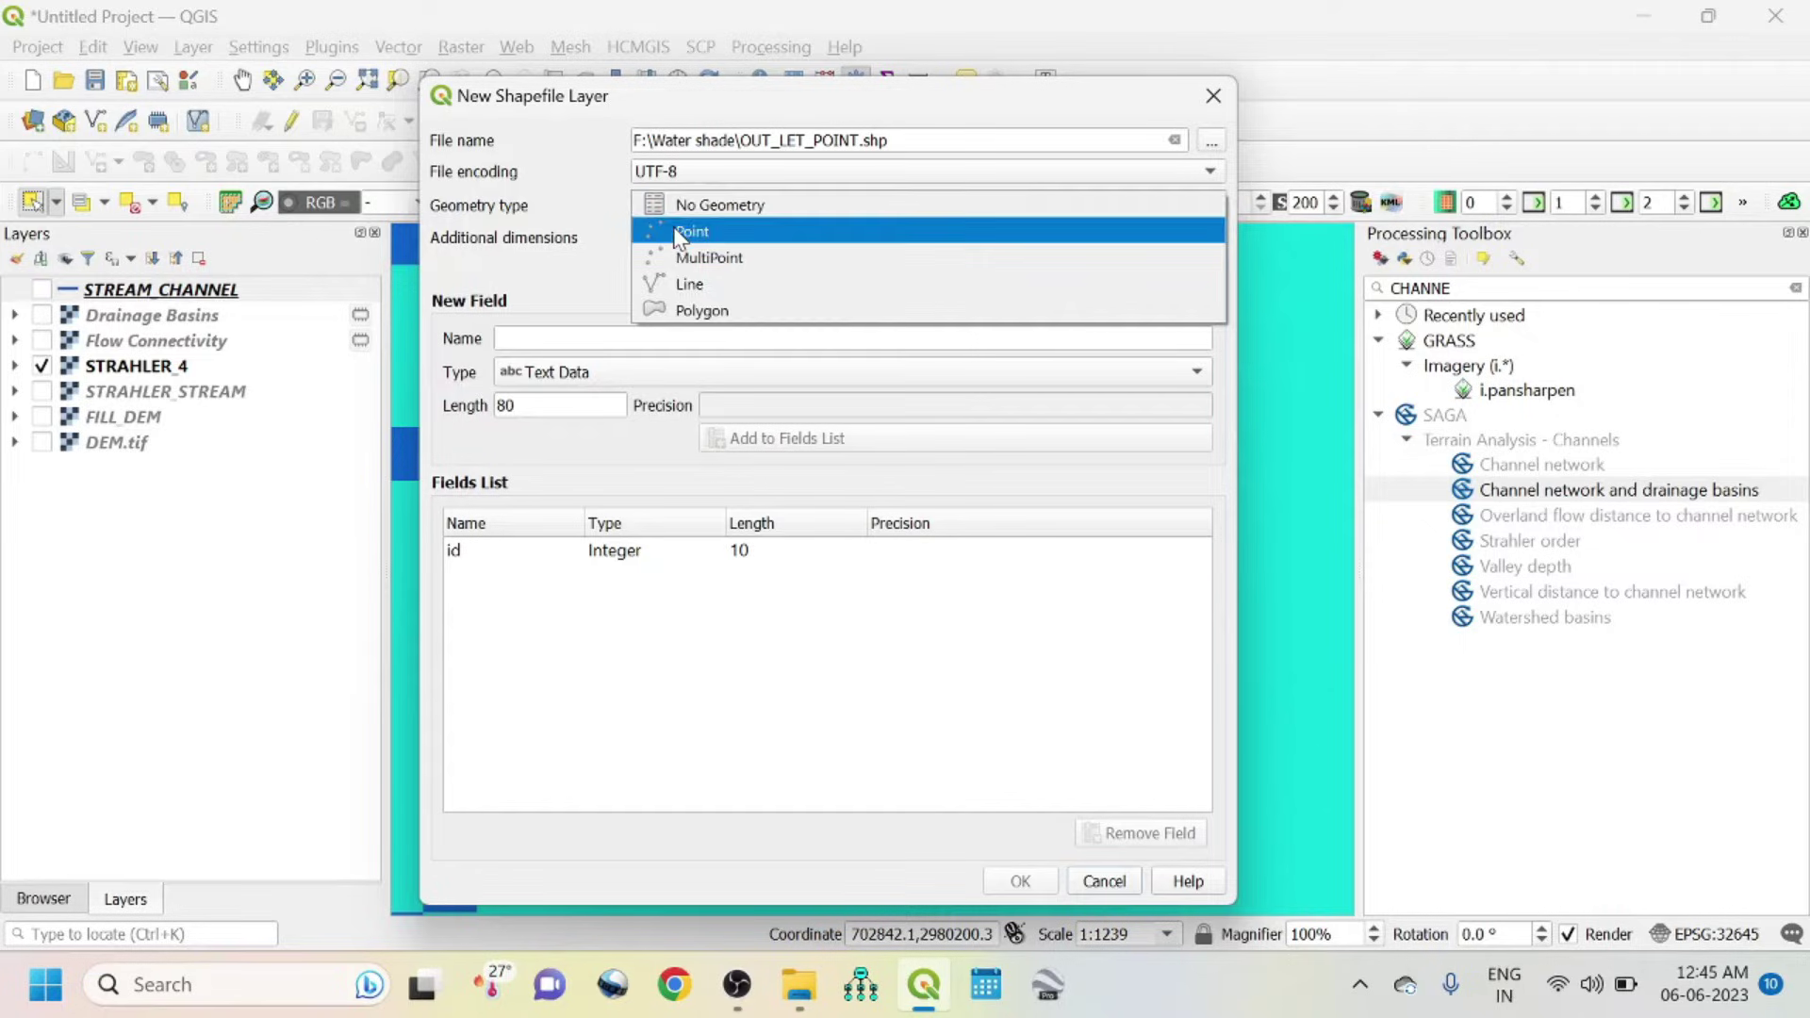
click(665, 231)
click(660, 270)
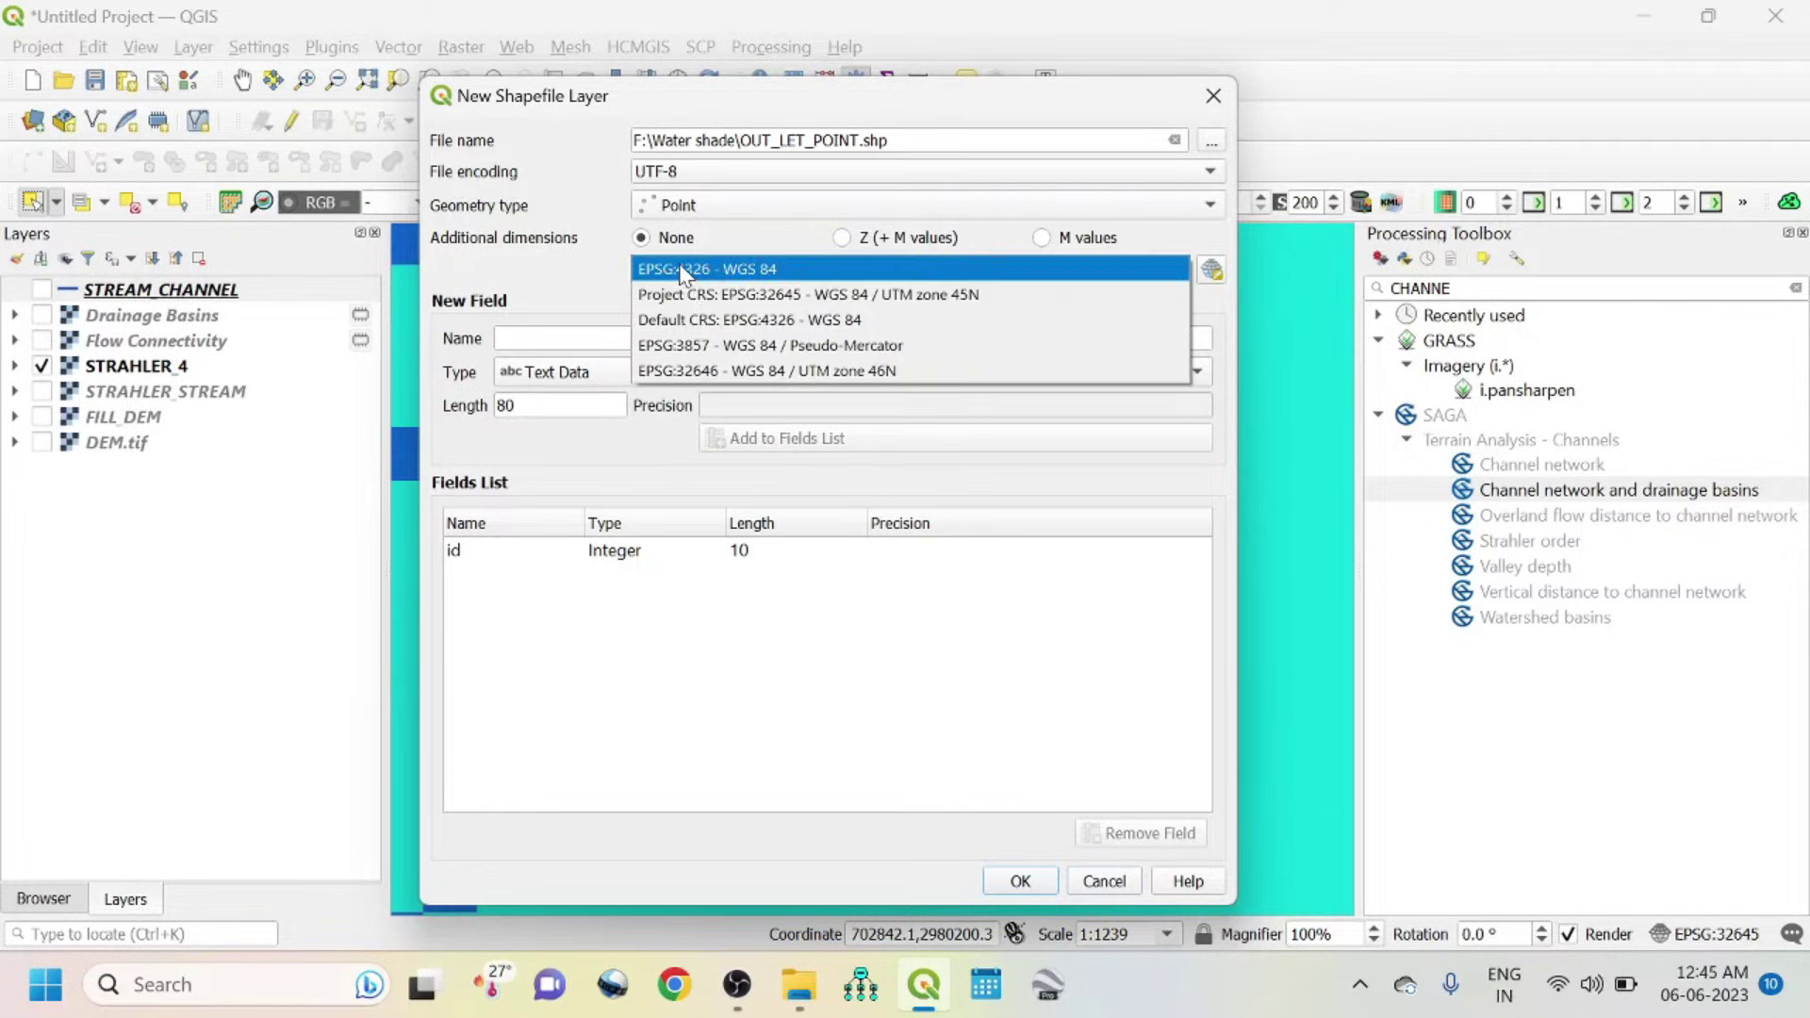
click(720, 289)
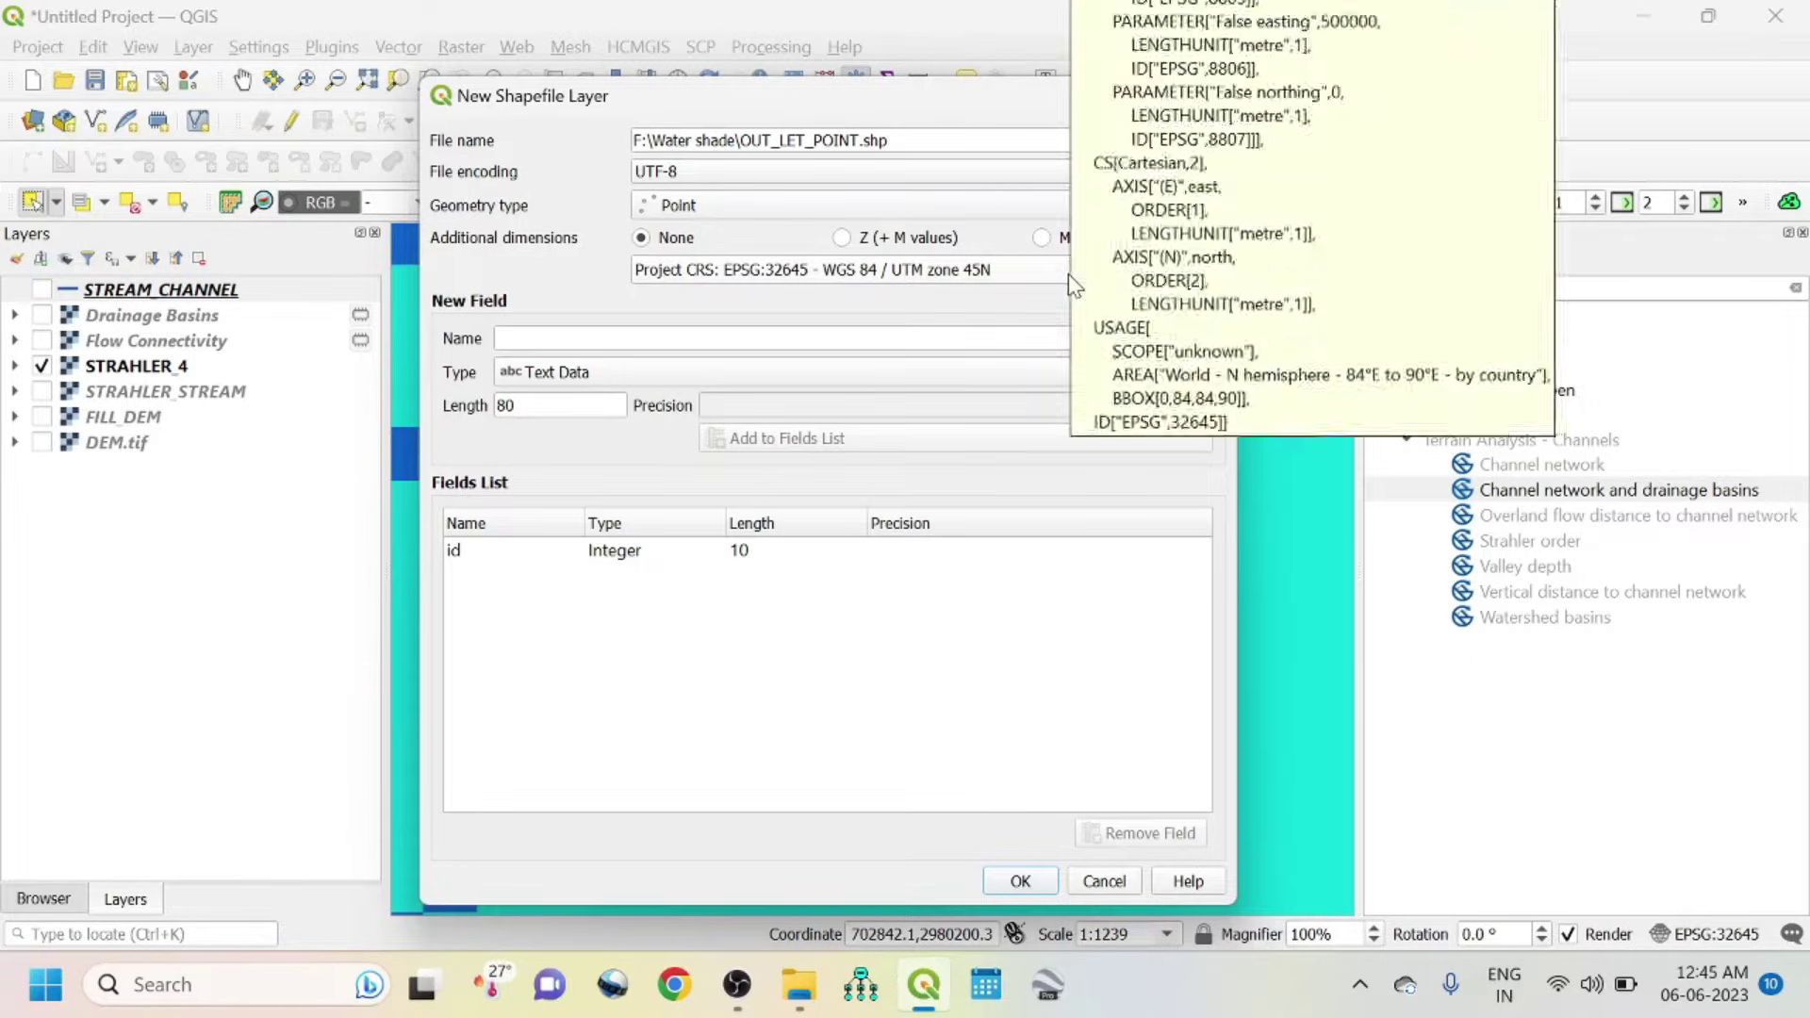
click(1021, 881)
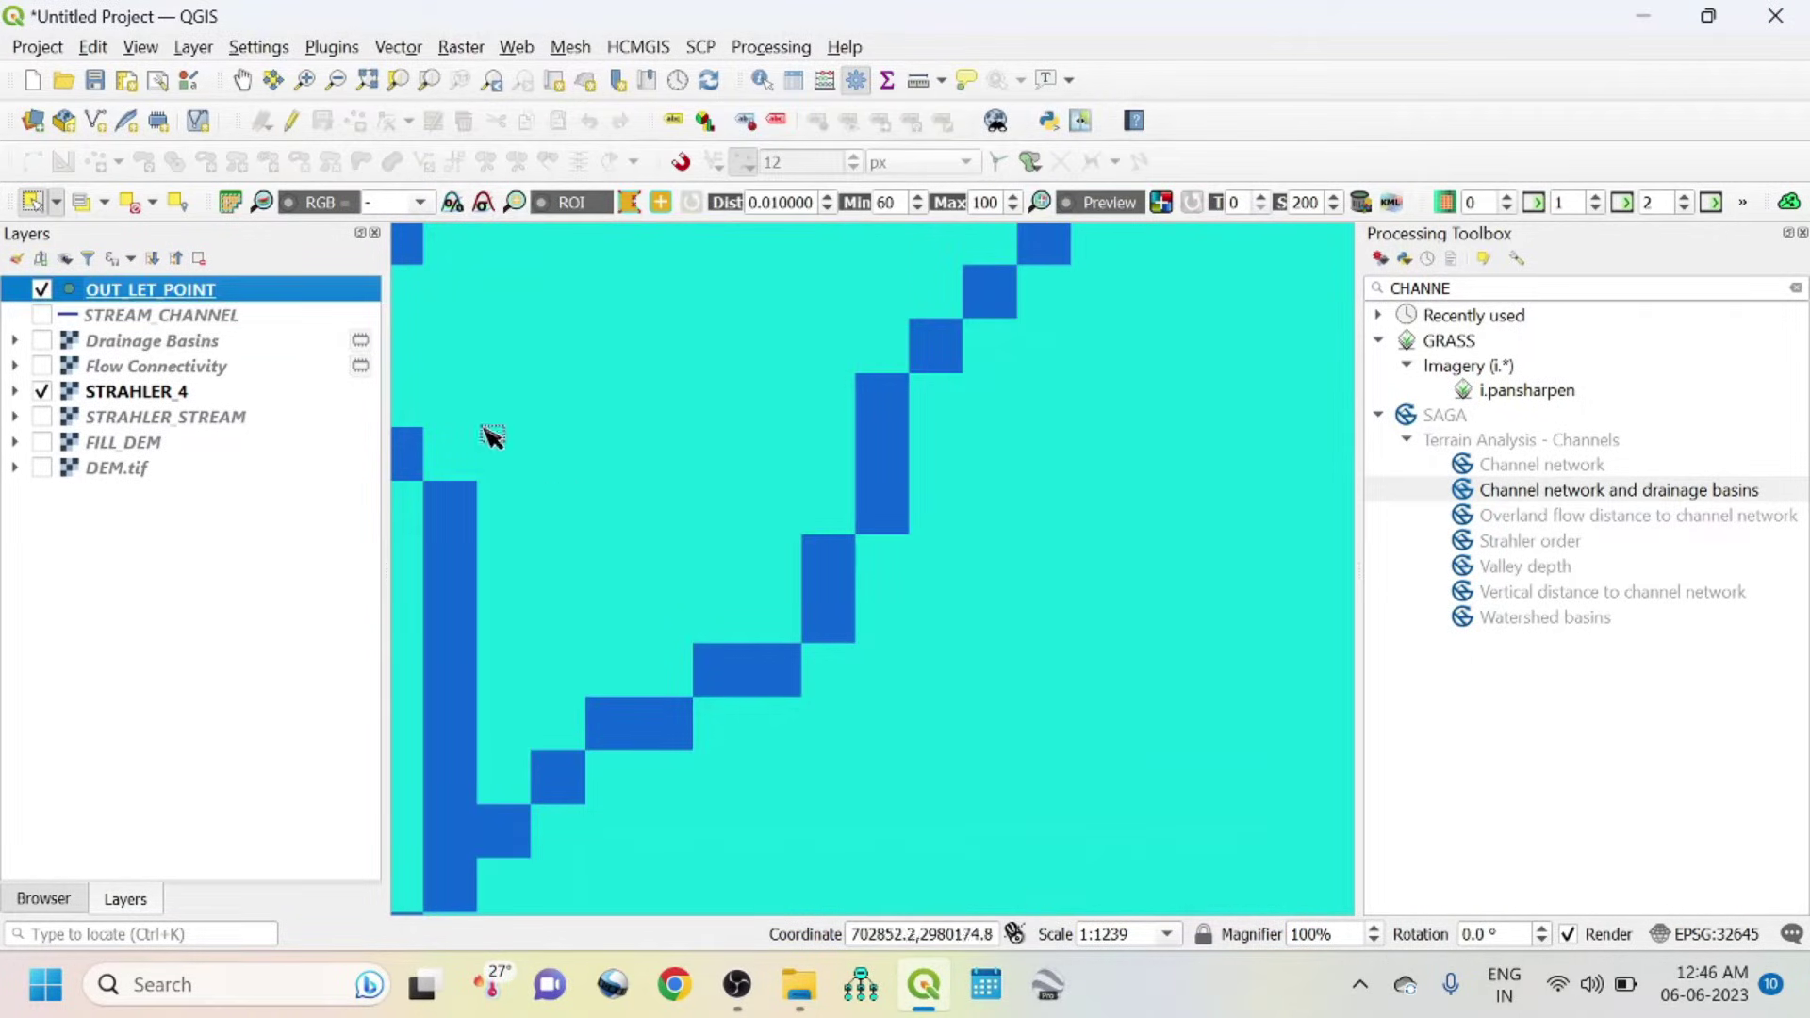
- Enable editing on the OUT_LET_POINT layer and activate adding point features
right_click(100, 292)
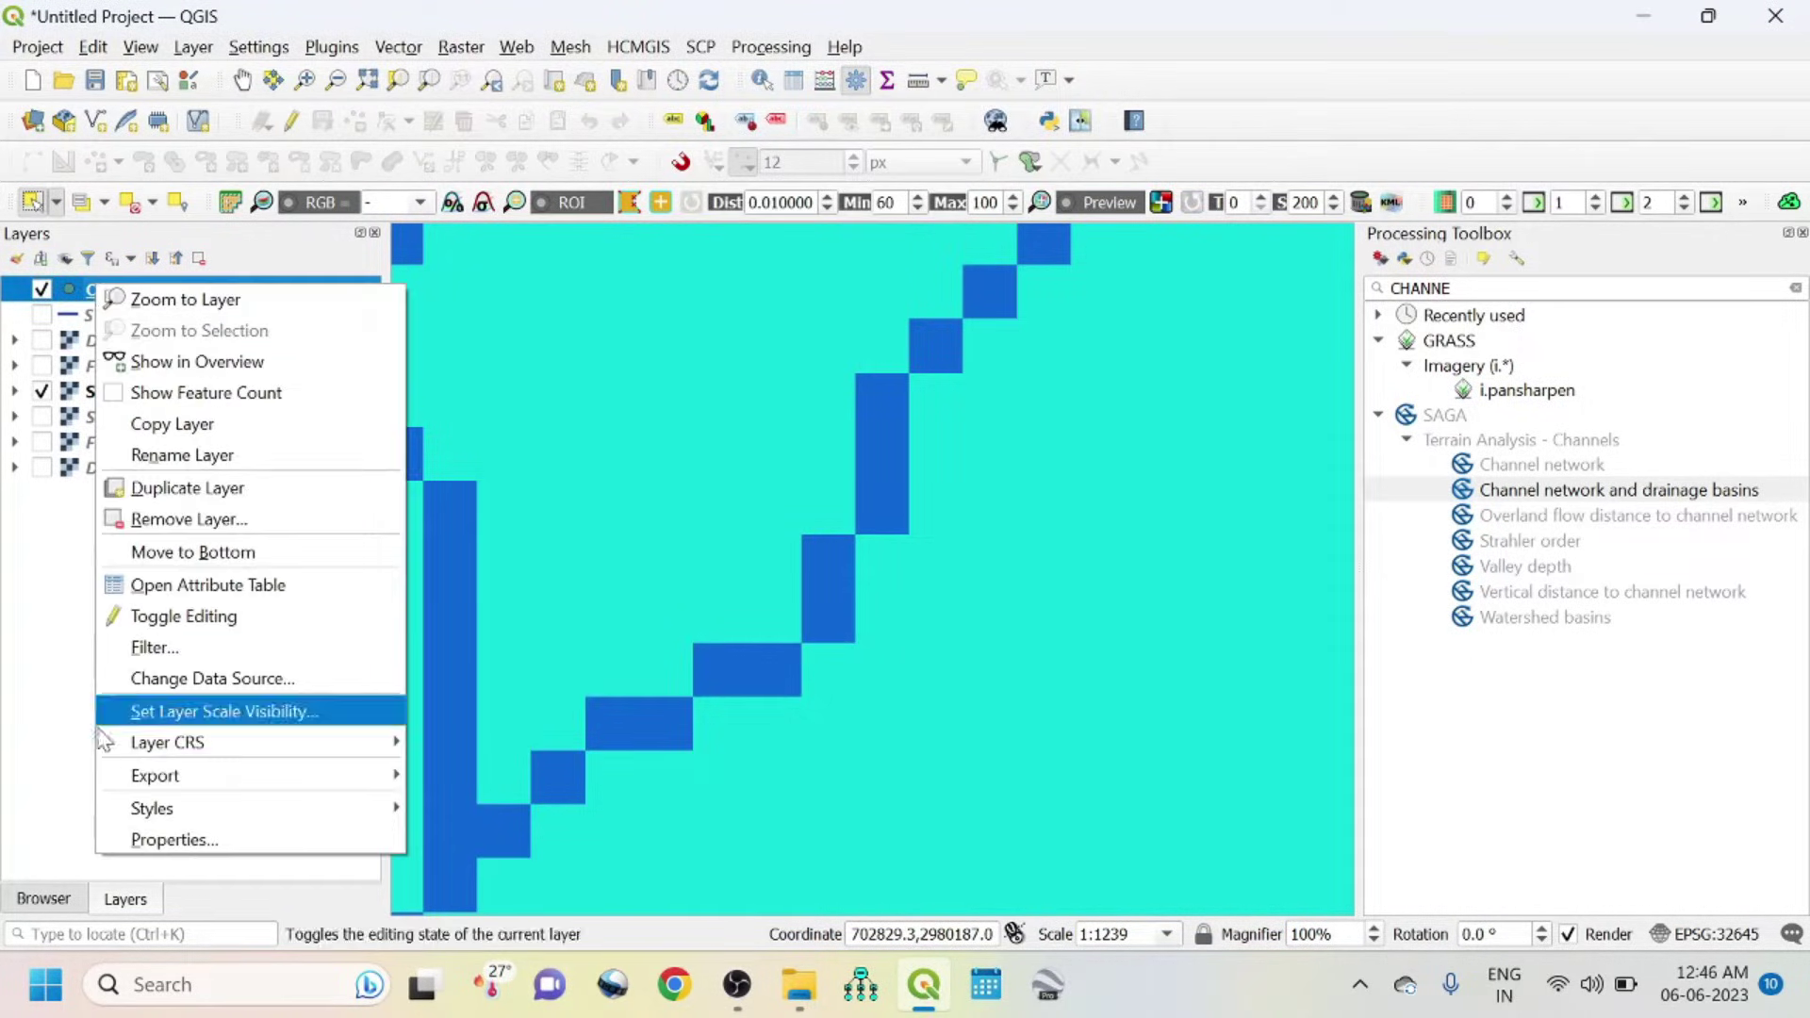
click(174, 619)
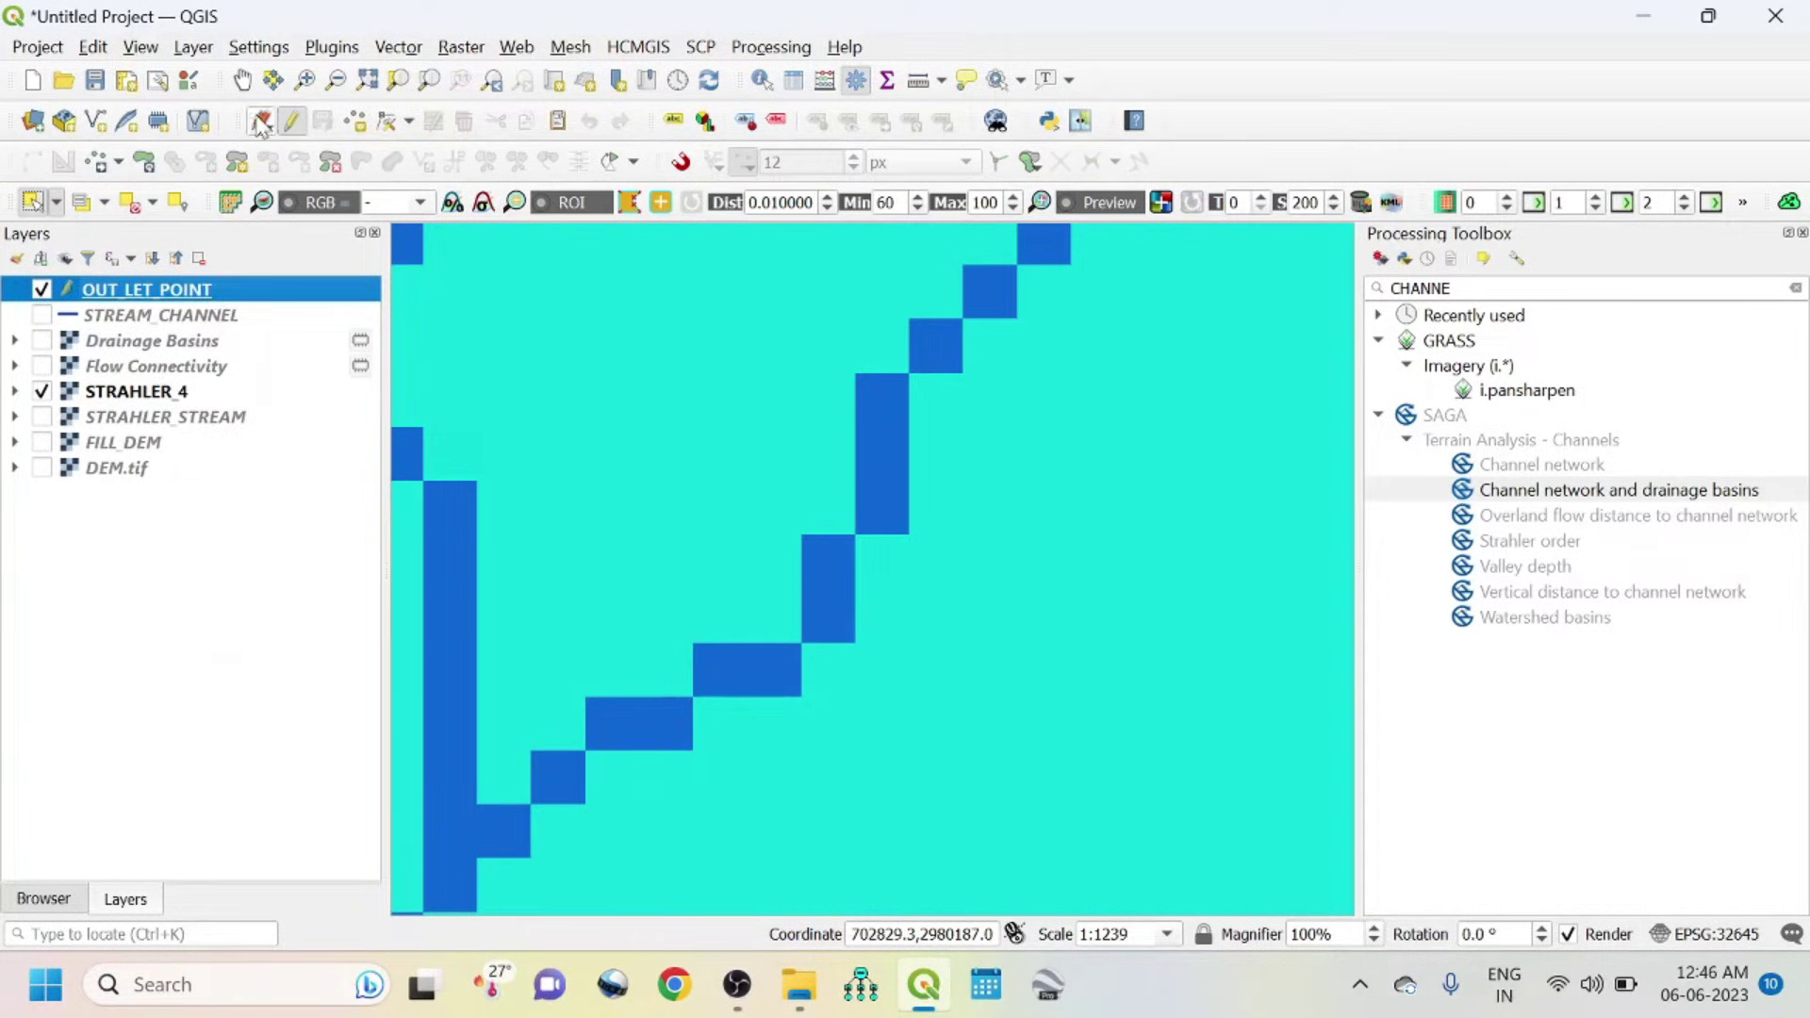
click(356, 123)
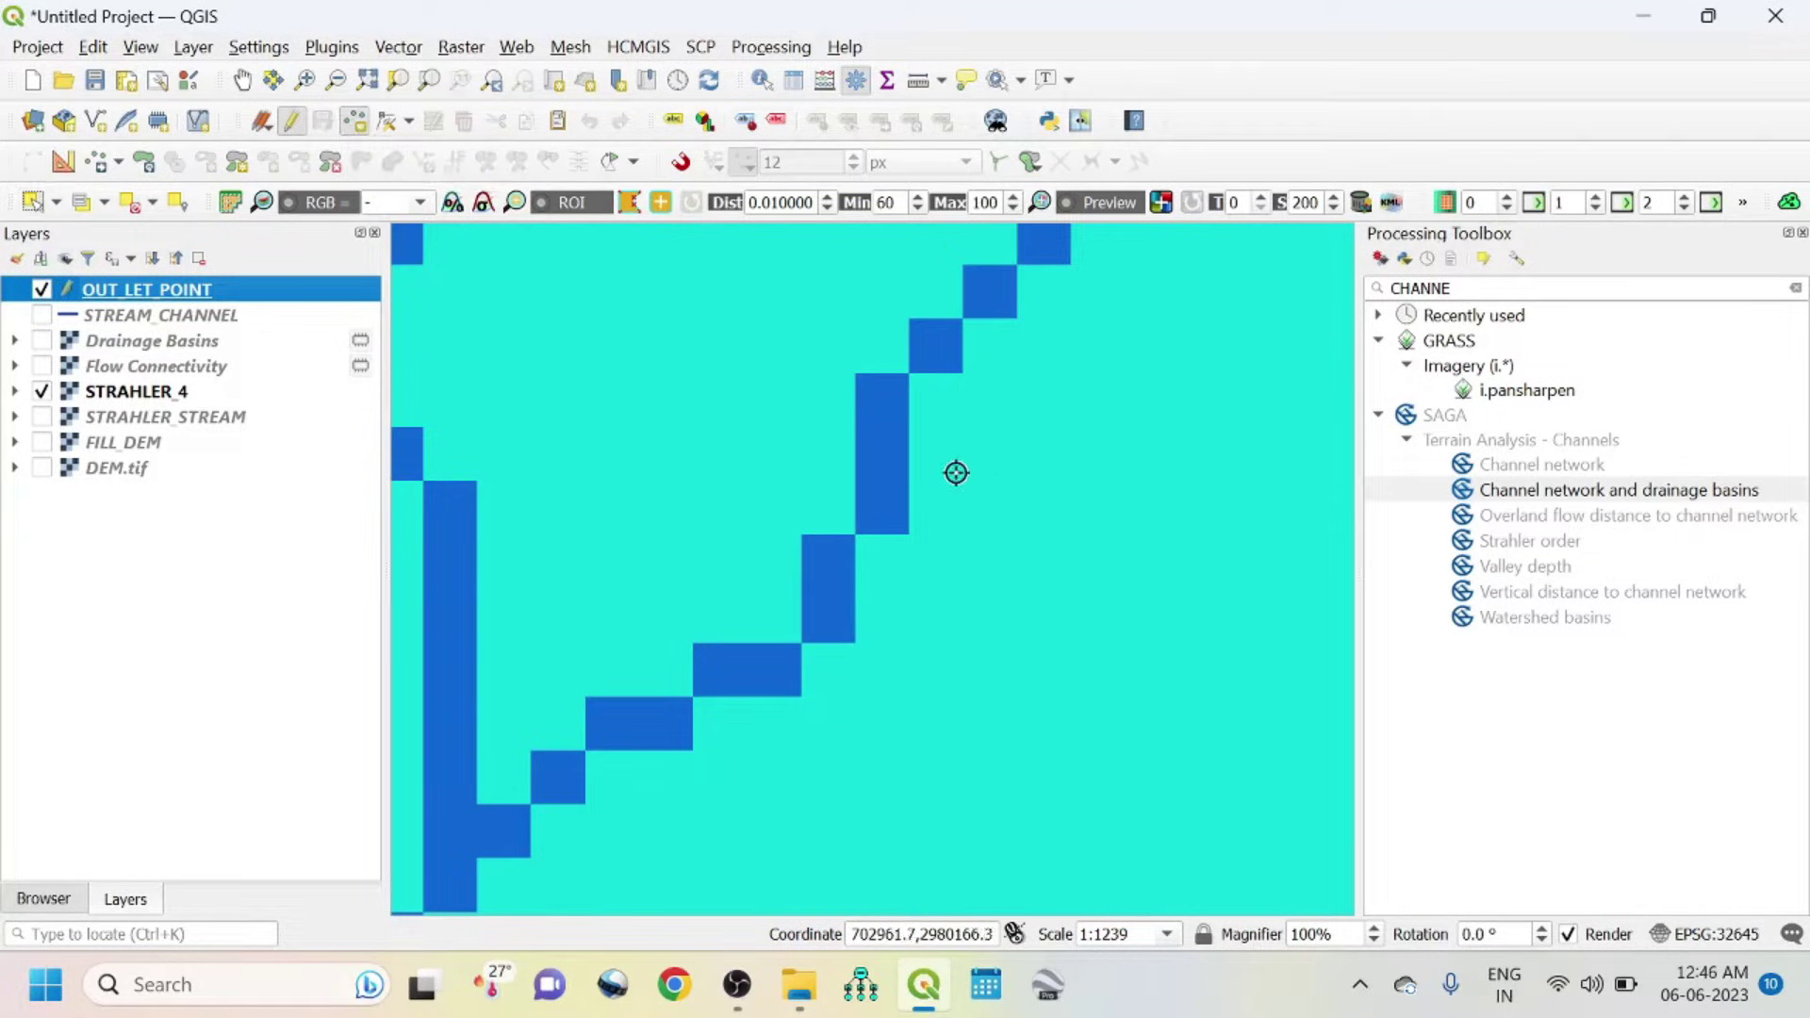
- Place an outlet point on the vertical run of STRAHLER_4 stream cells just upstream of the confluence, with id 1
scroll(882, 454, down, 6)
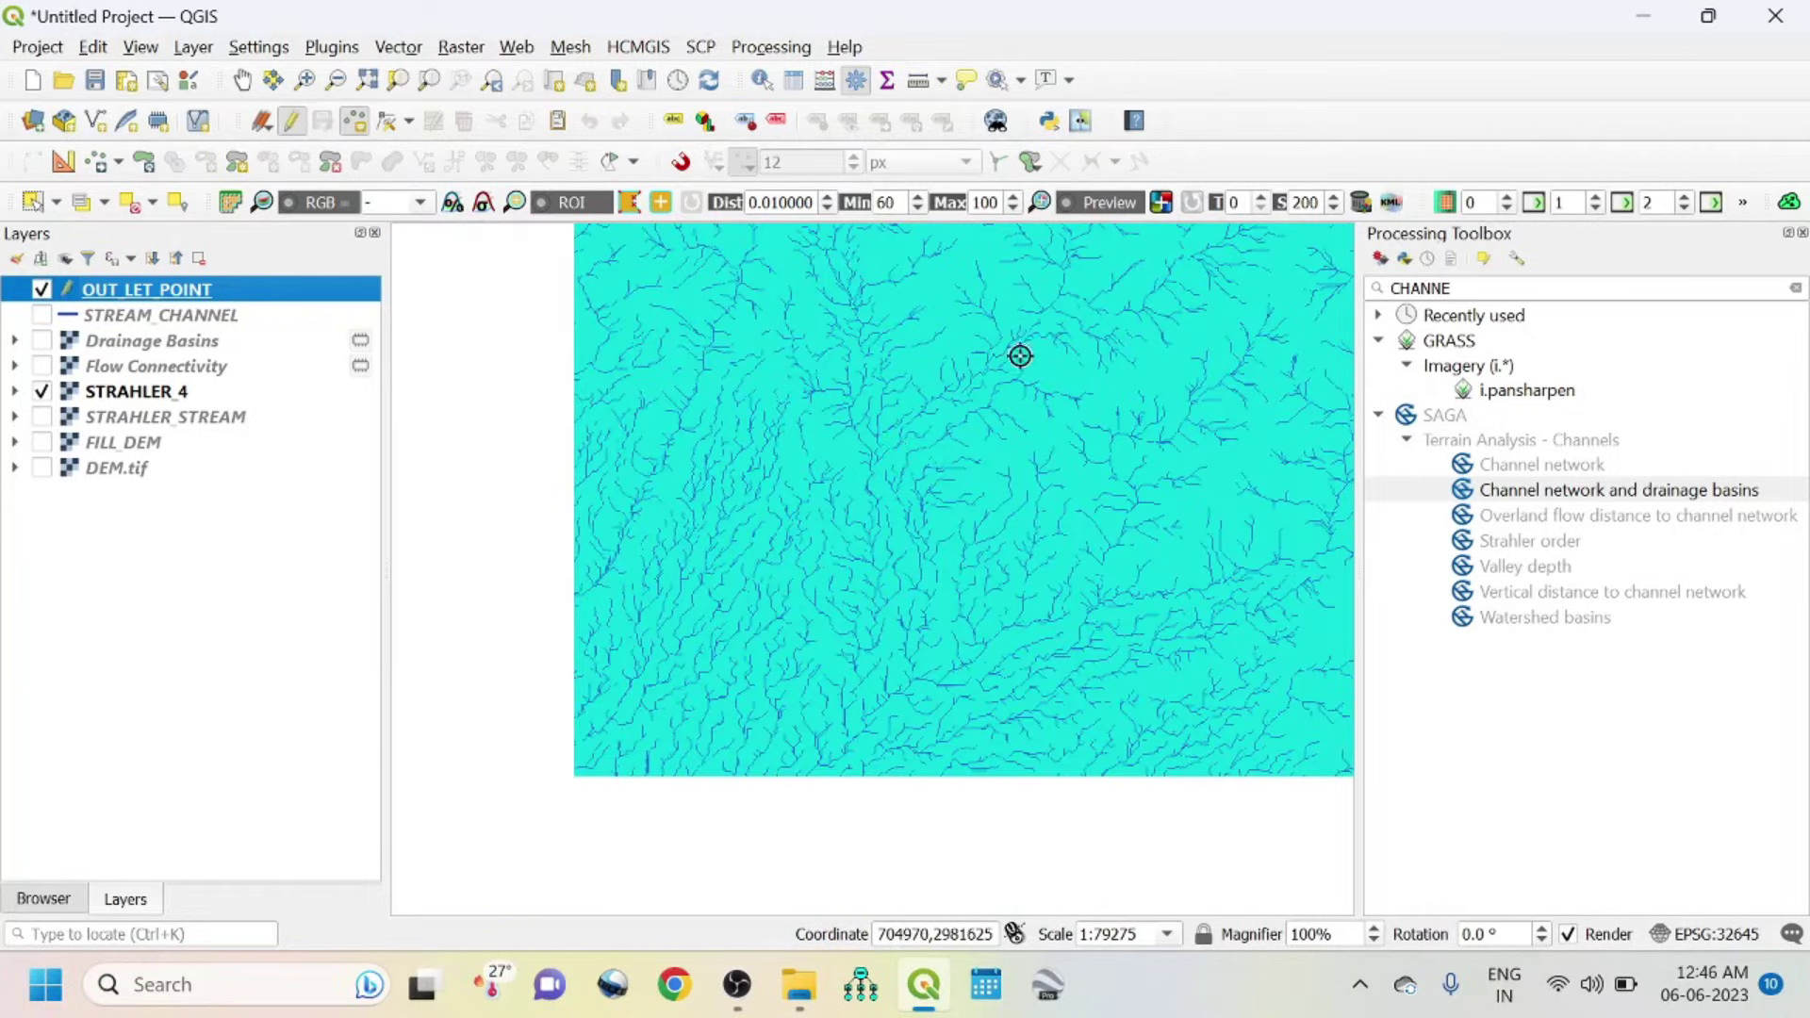
scroll(1018, 355, up, 2)
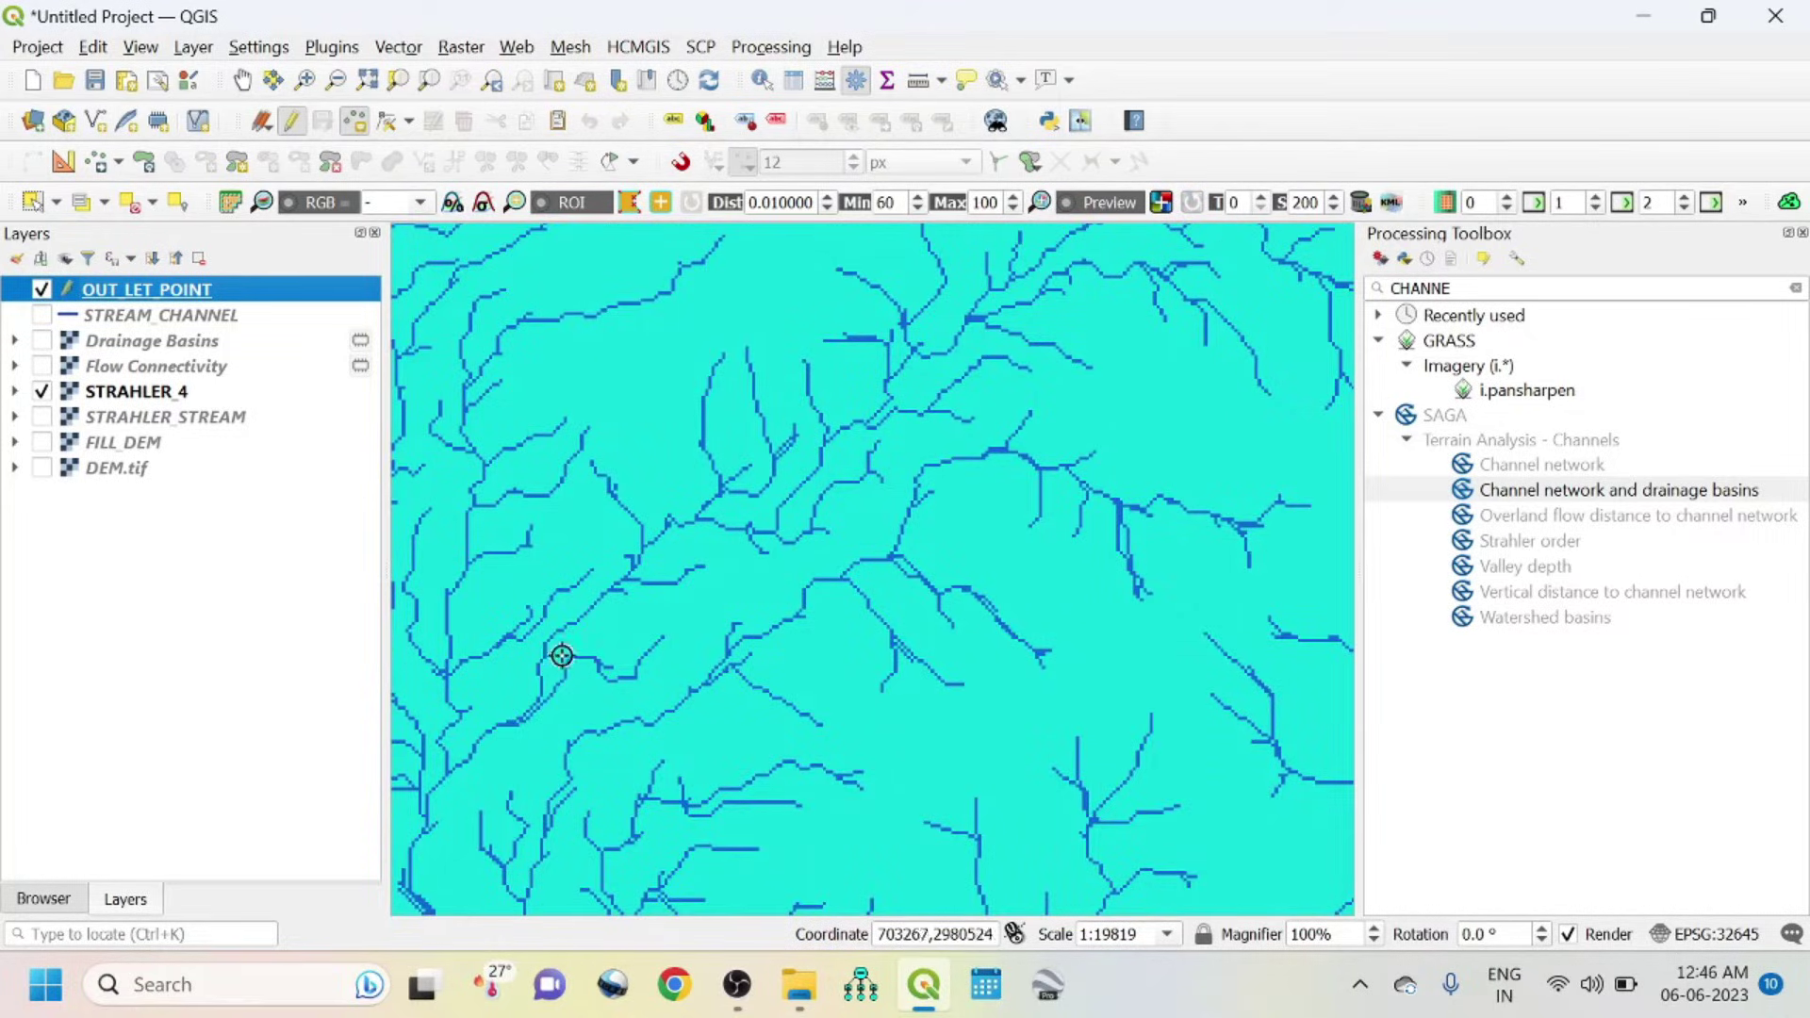
scroll(532, 706, up, 1)
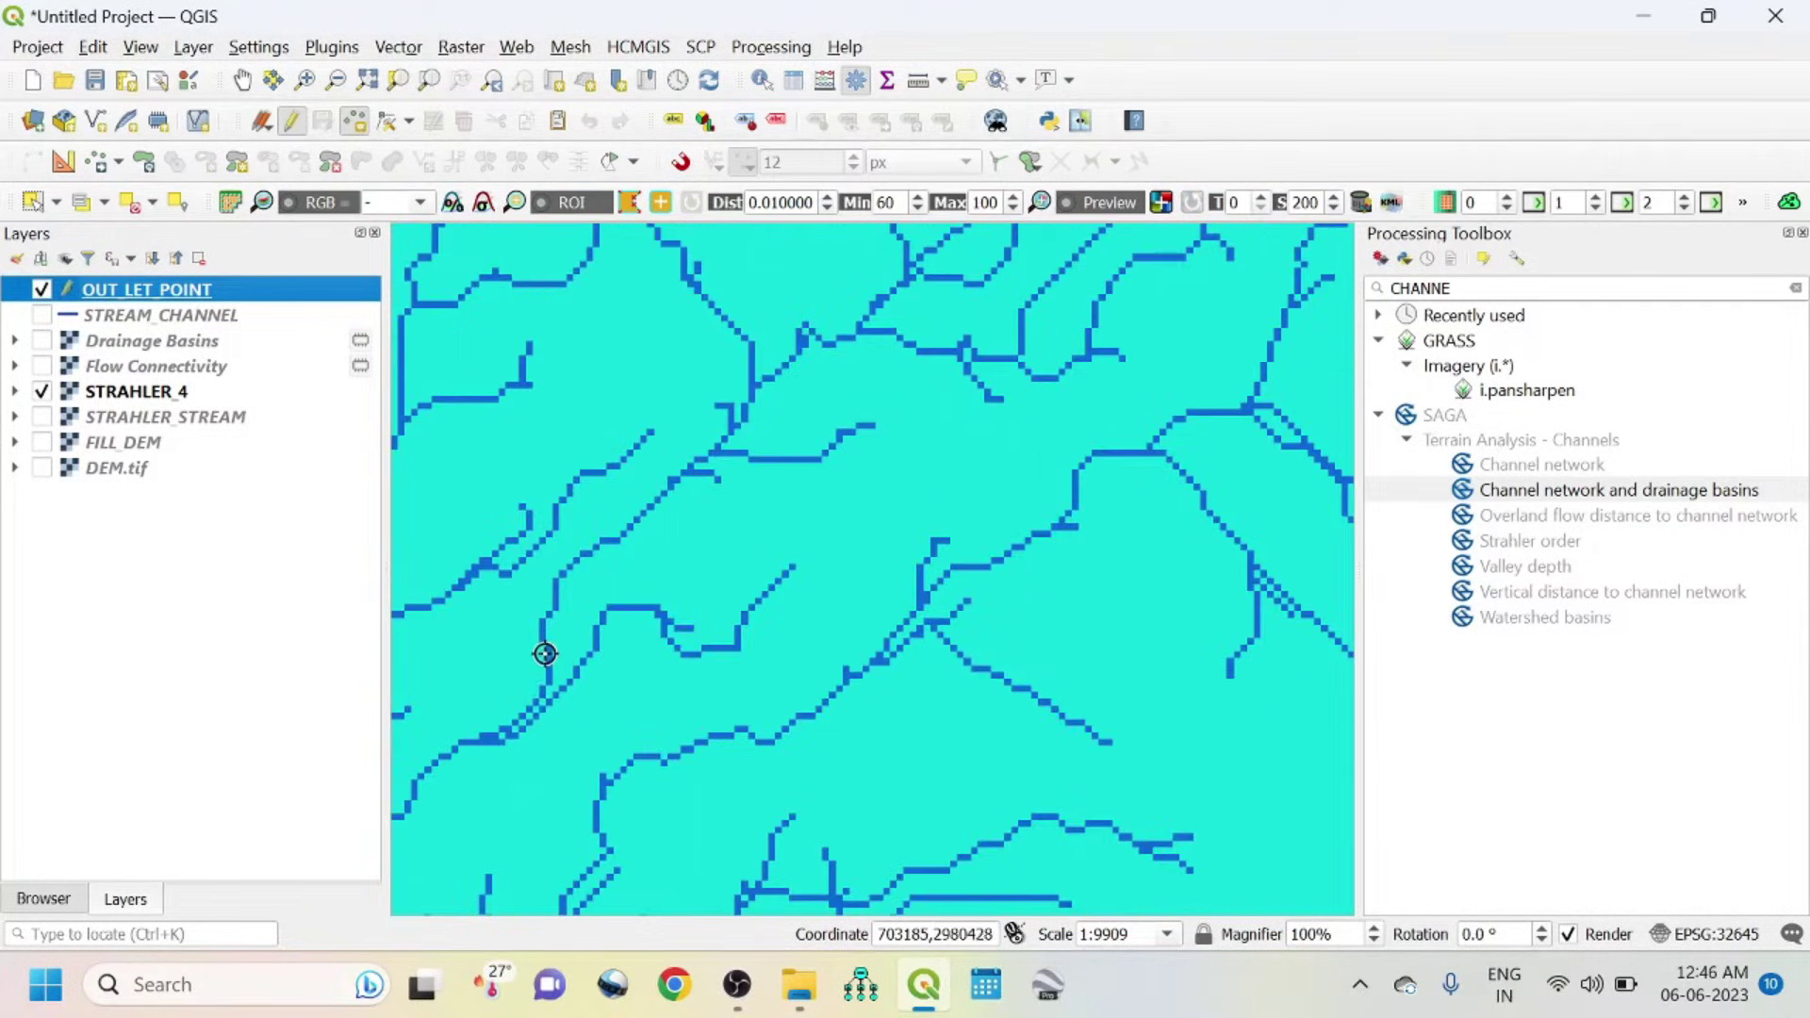
scroll(439, 762, up, 3)
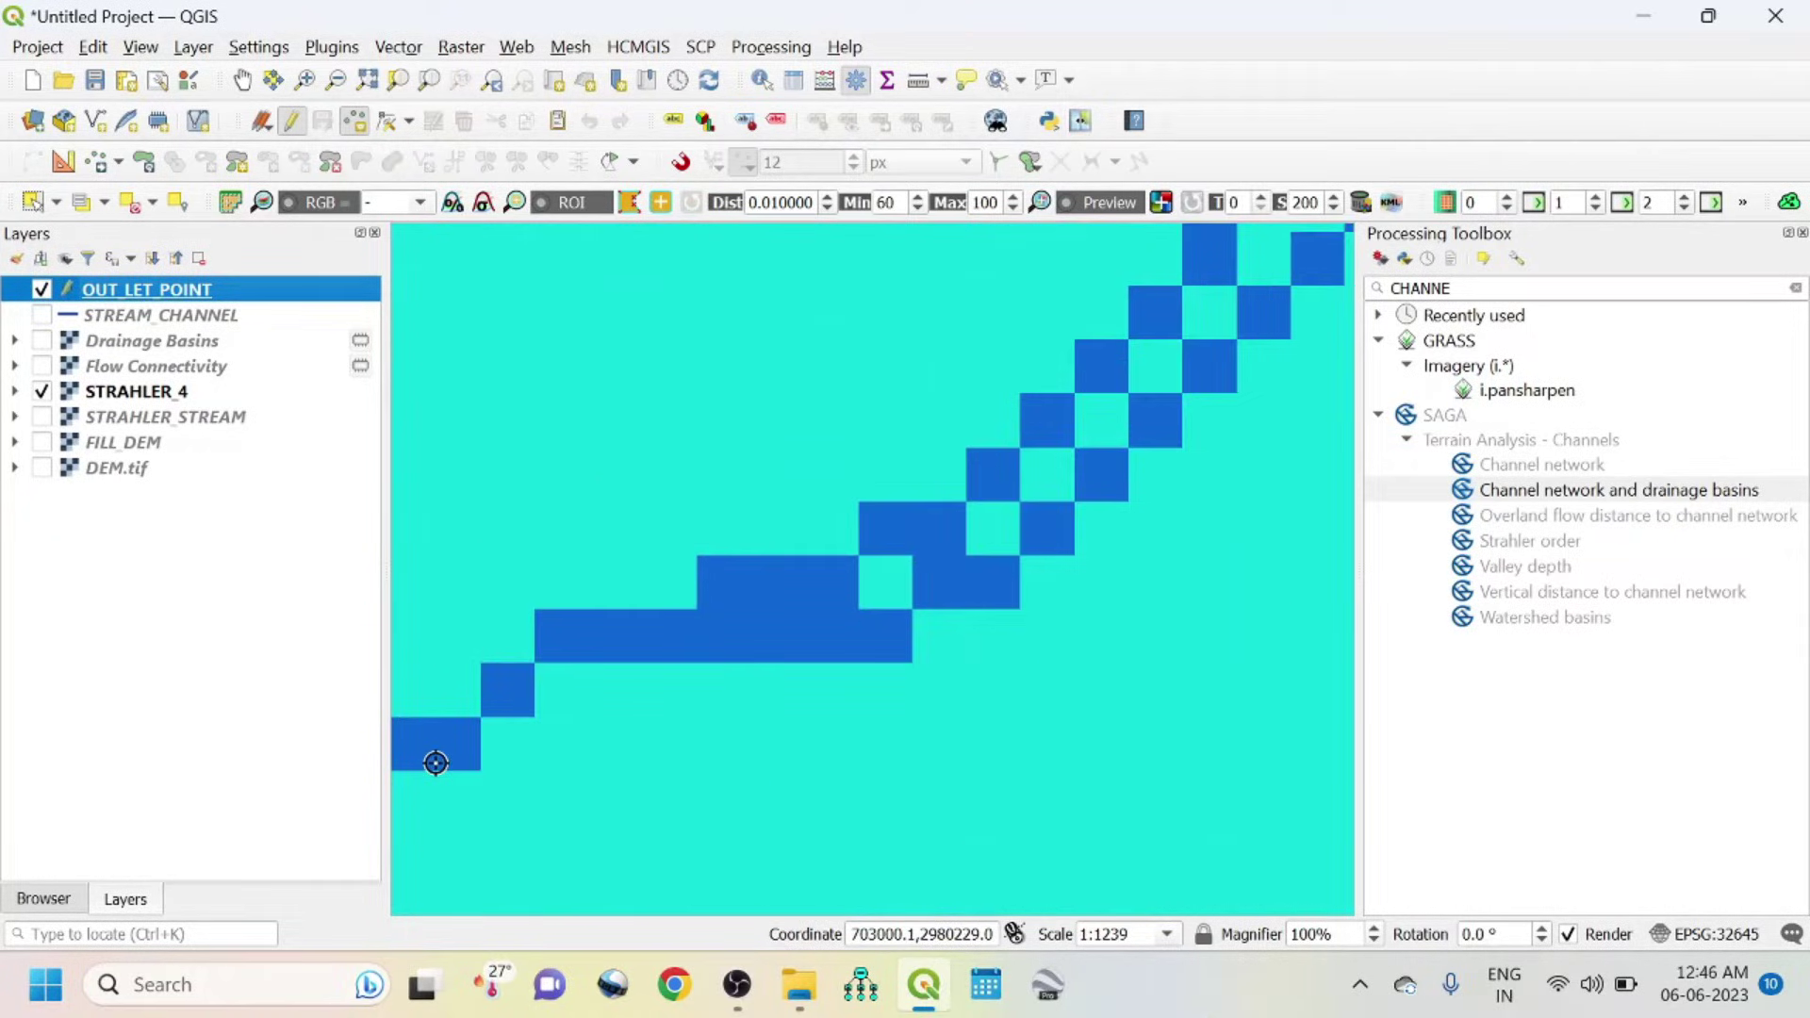
scroll(654, 740, down, 2)
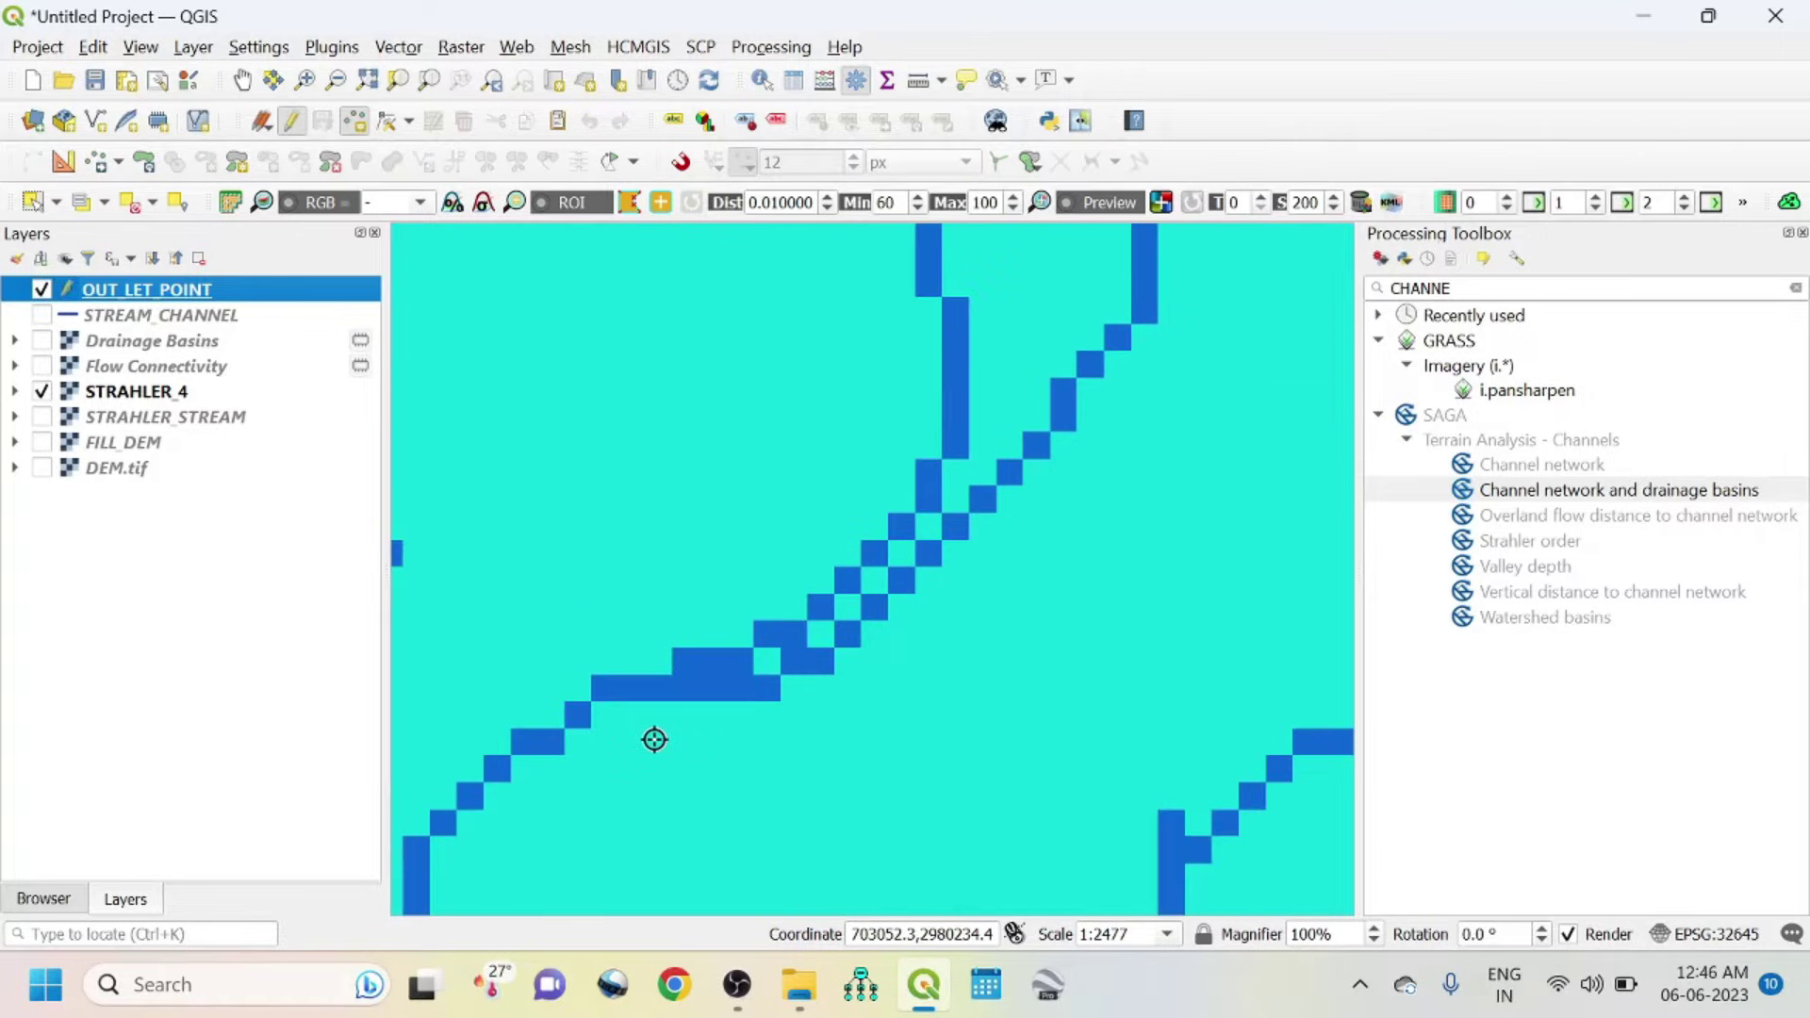
scroll(681, 733, down, 2)
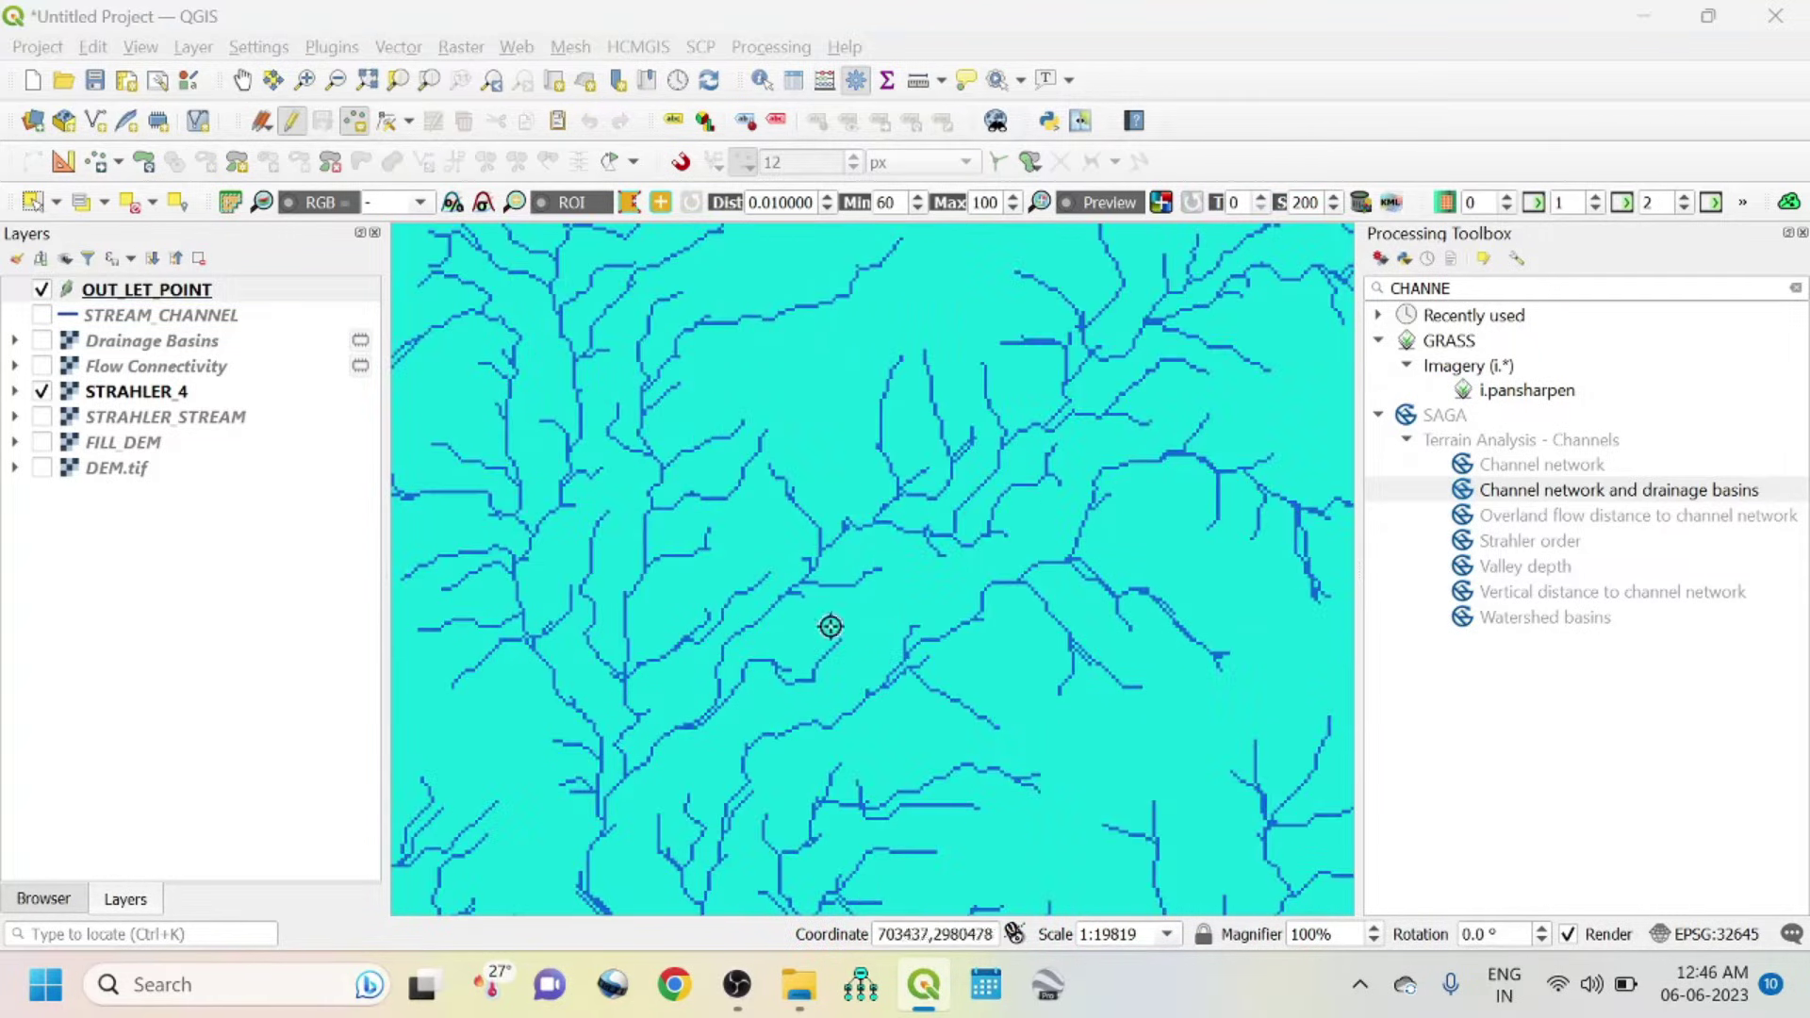
scroll(970, 510, down, 2)
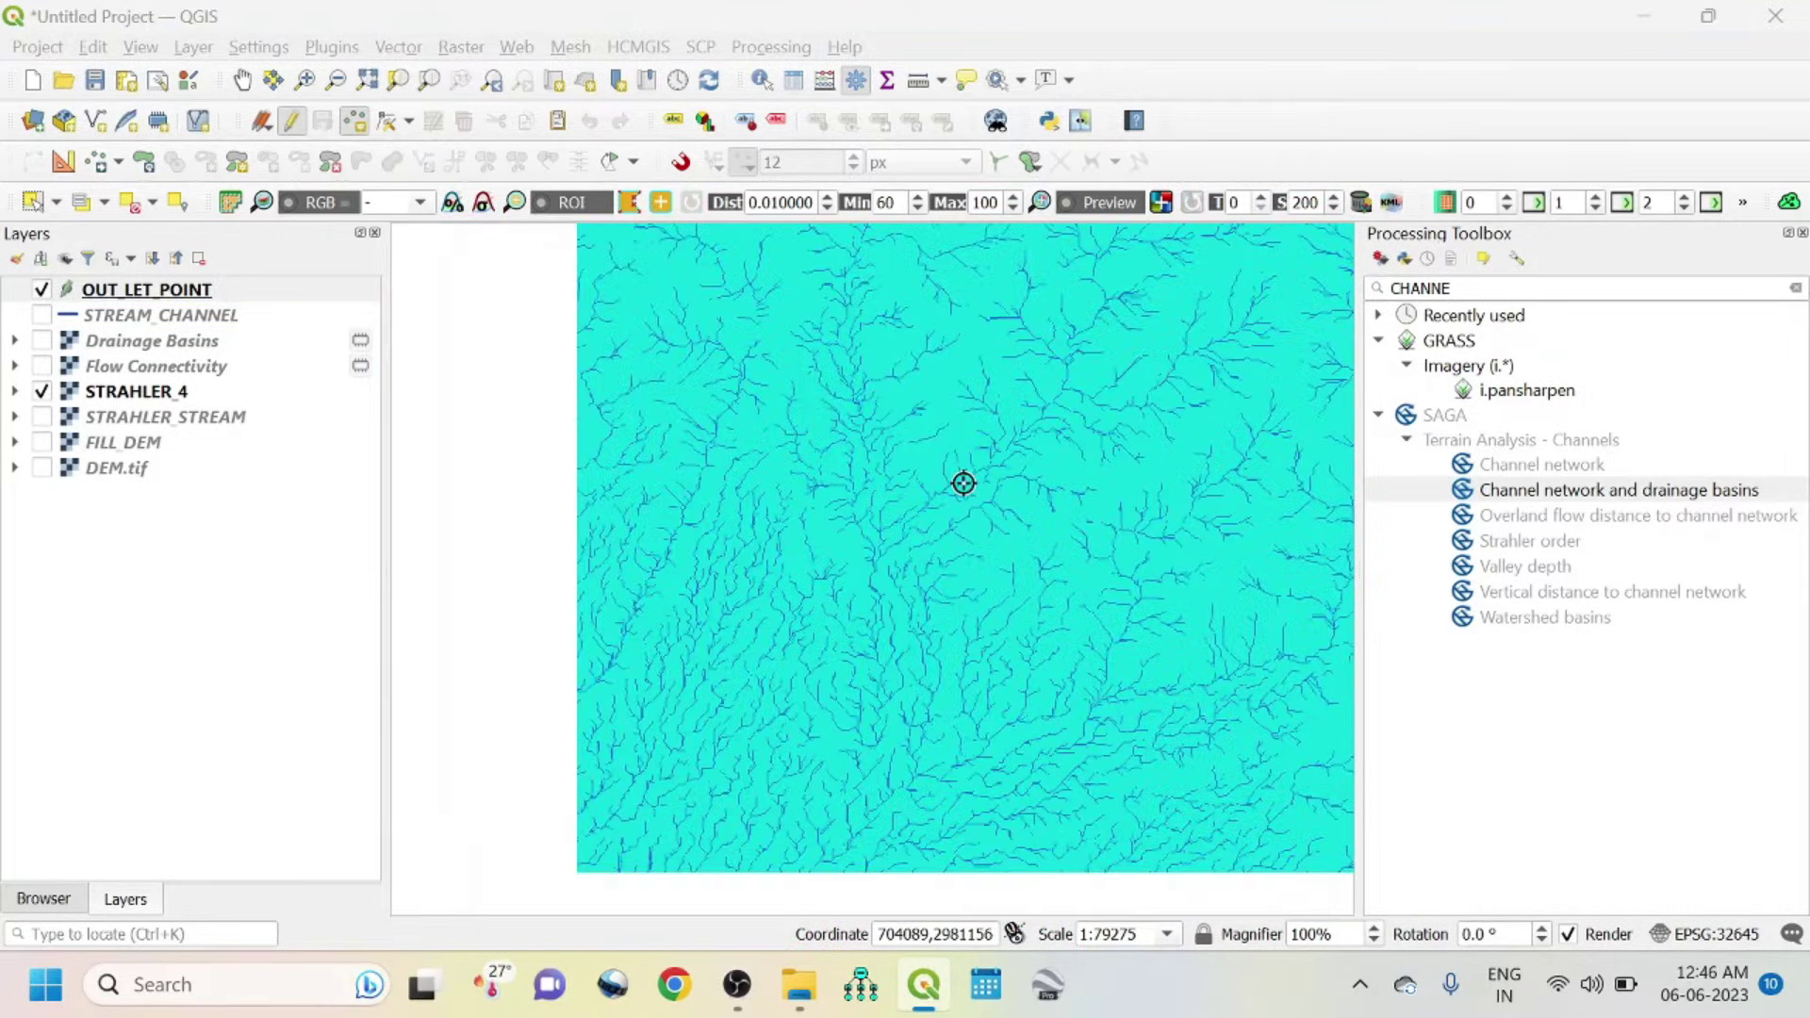
scroll(905, 533, up, 3)
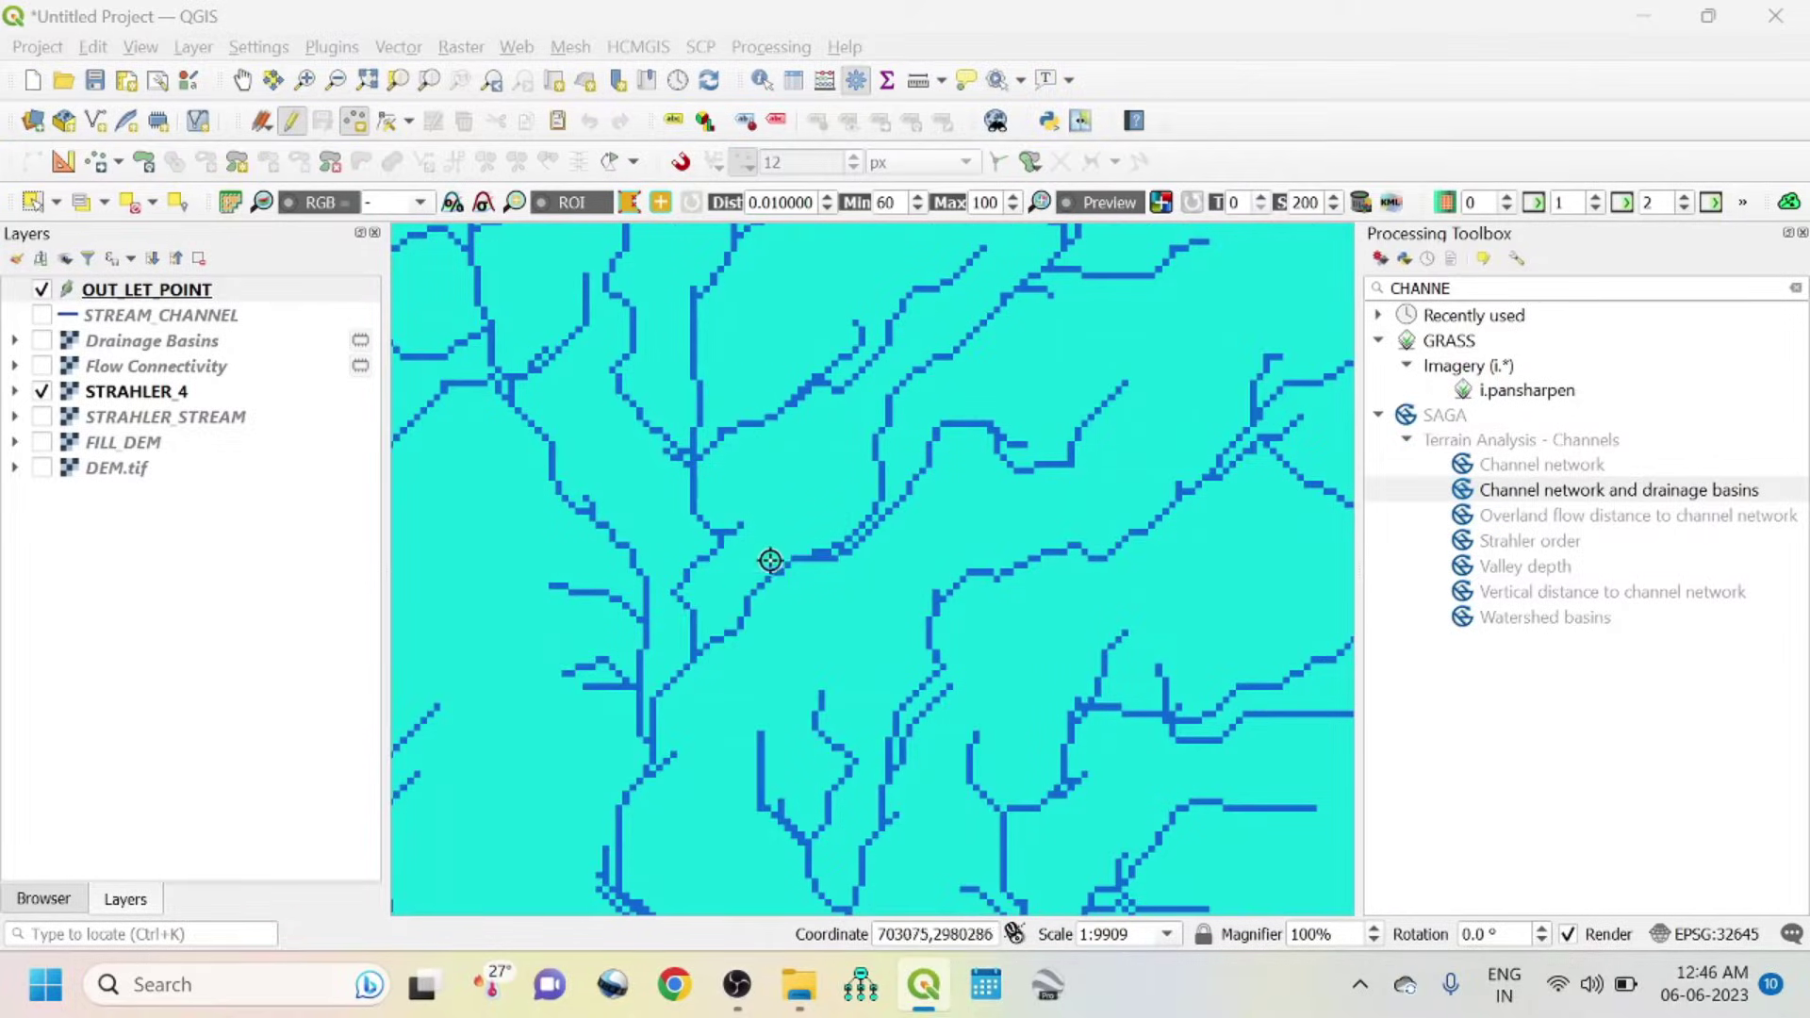
scroll(871, 485, up, 3)
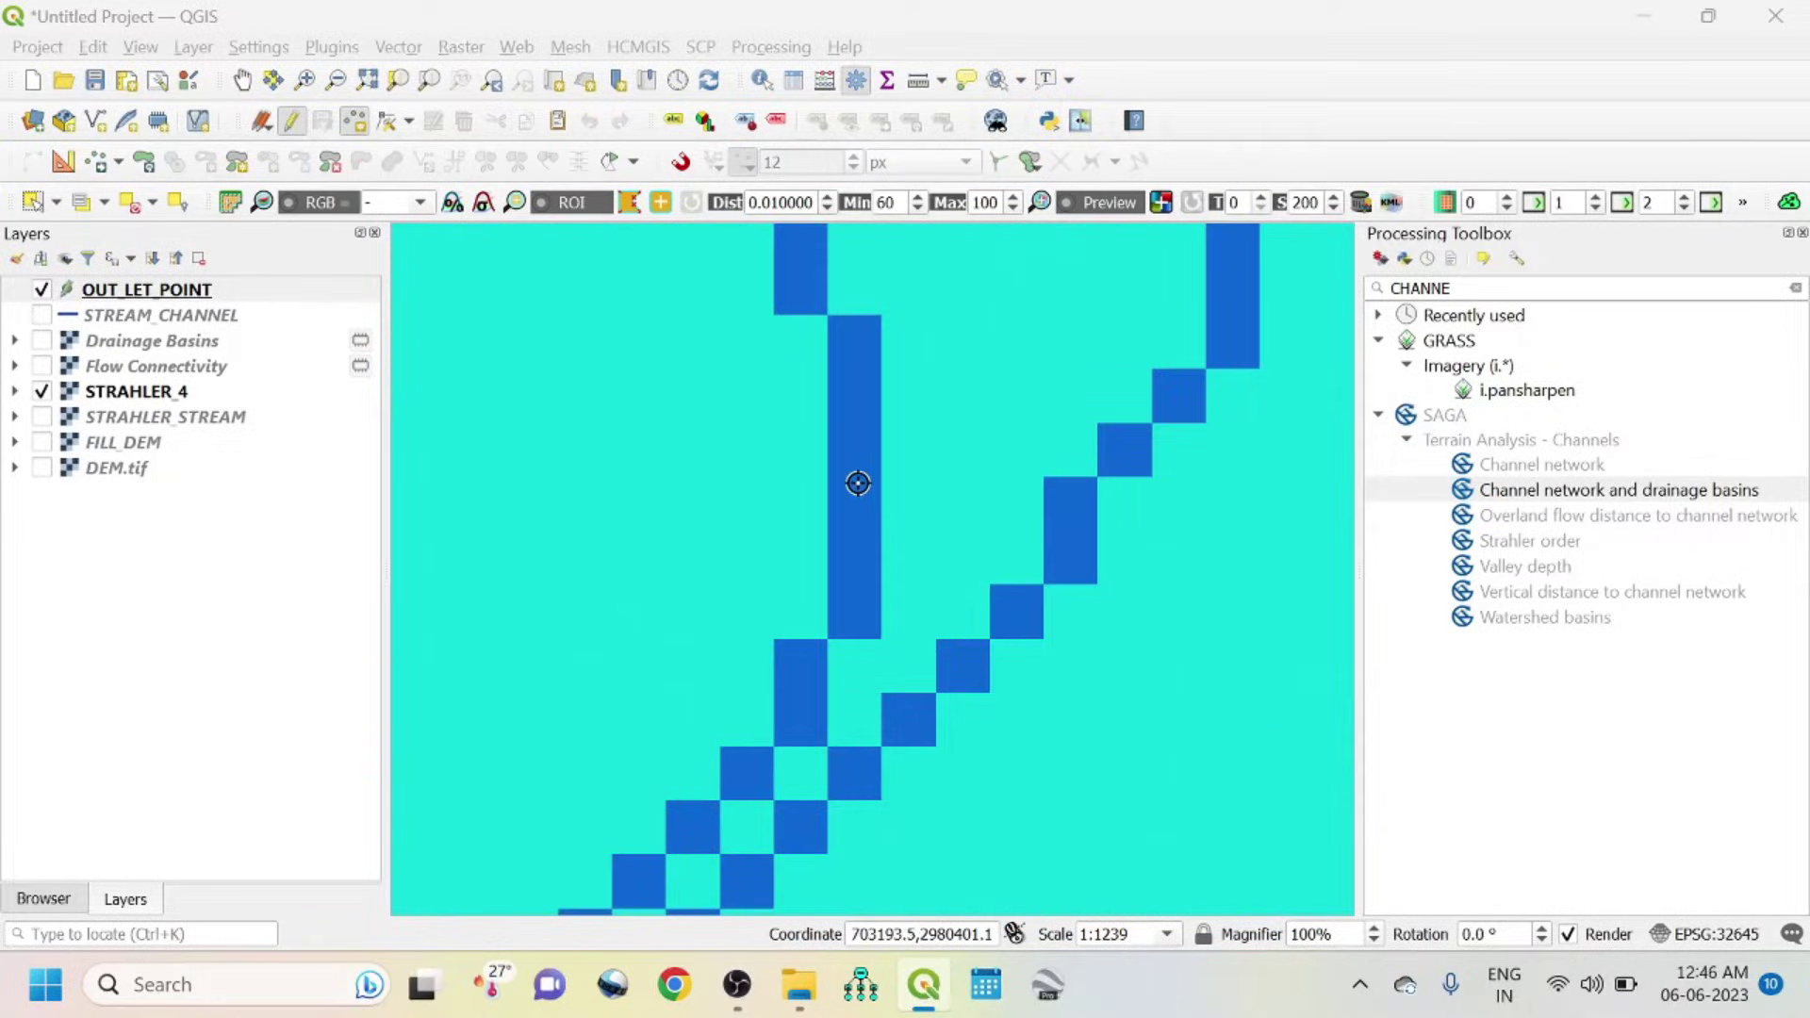
click(851, 514)
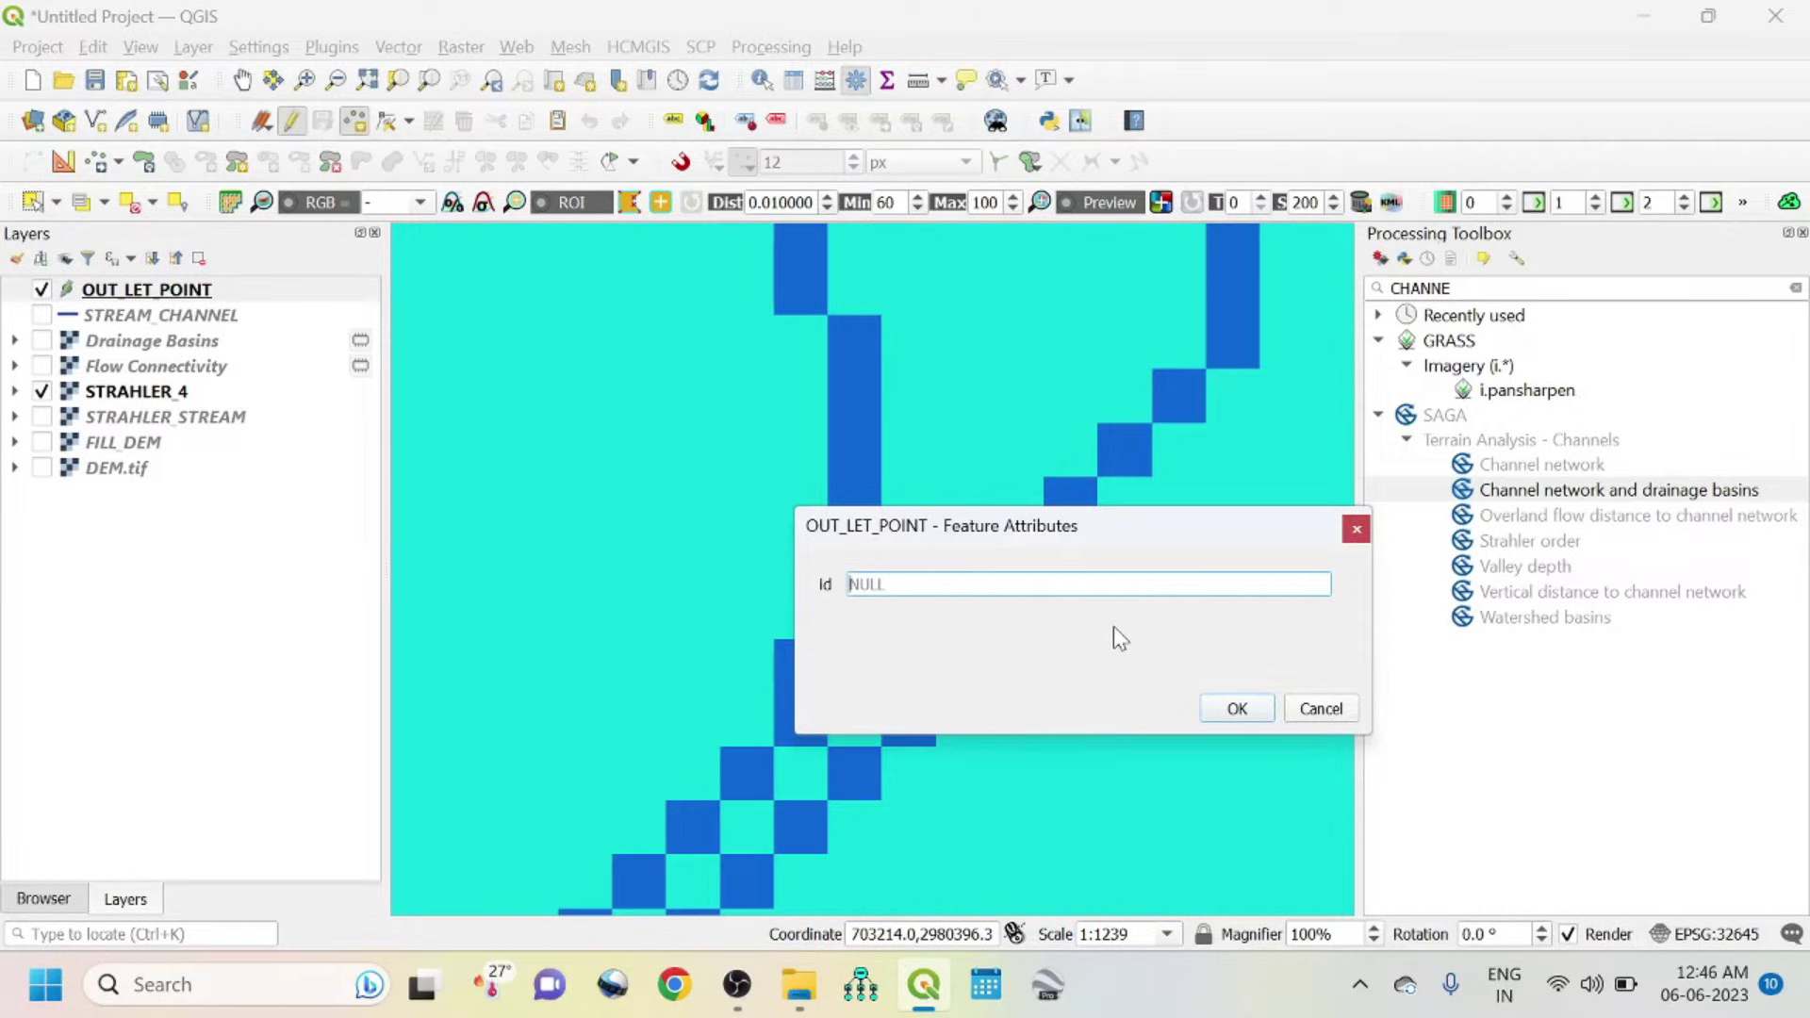
text(1)
click(1237, 709)
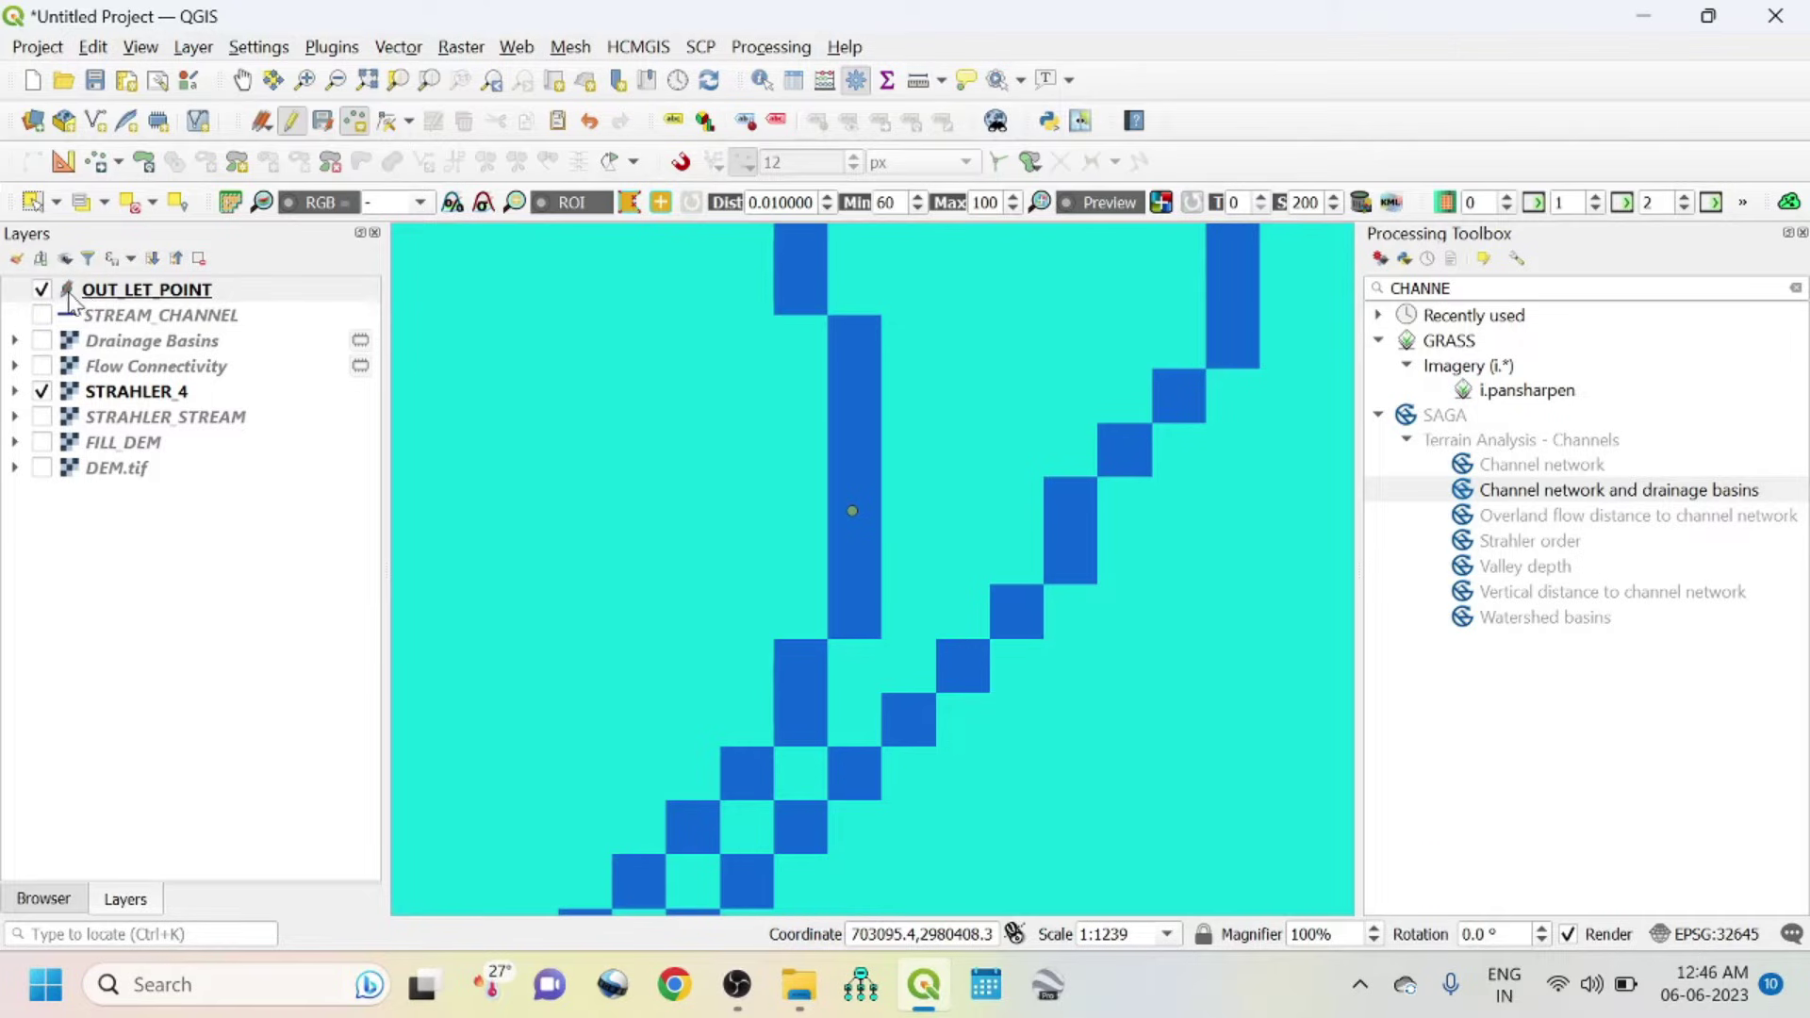
- Open the OUT_LET_POINT attribute table and bring it fully into view over the map
right_click(130, 300)
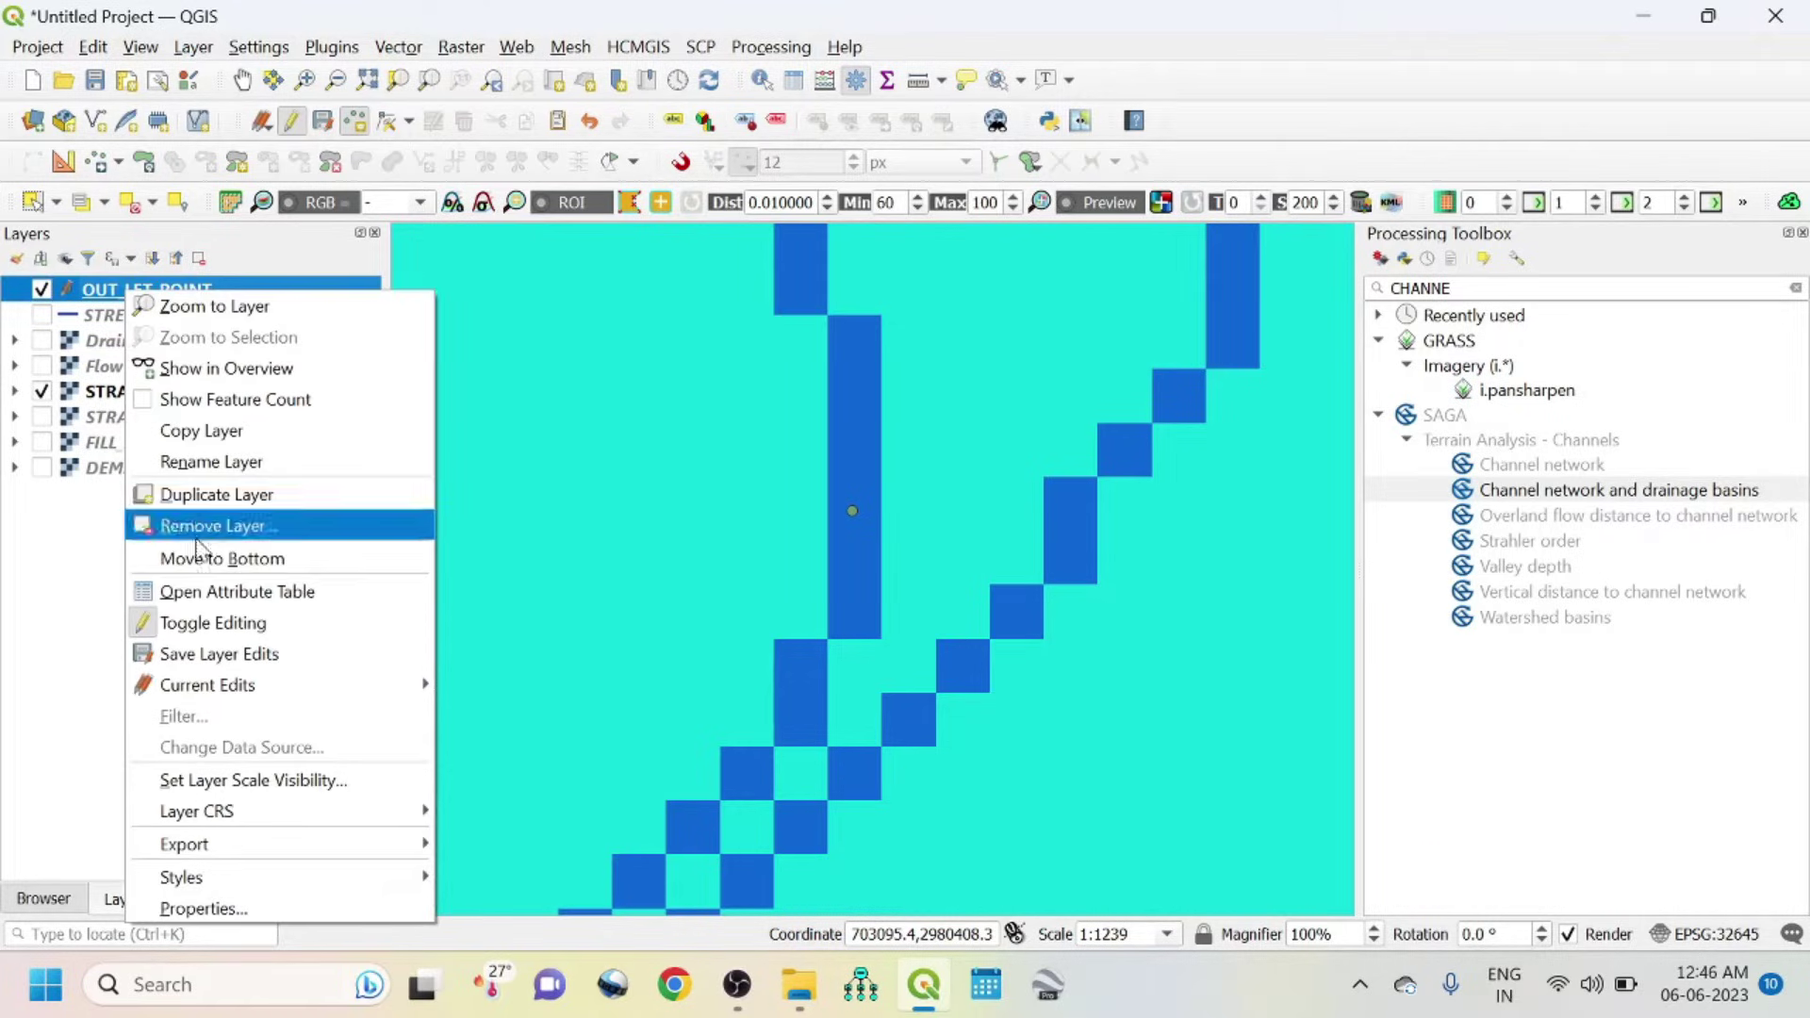
click(203, 594)
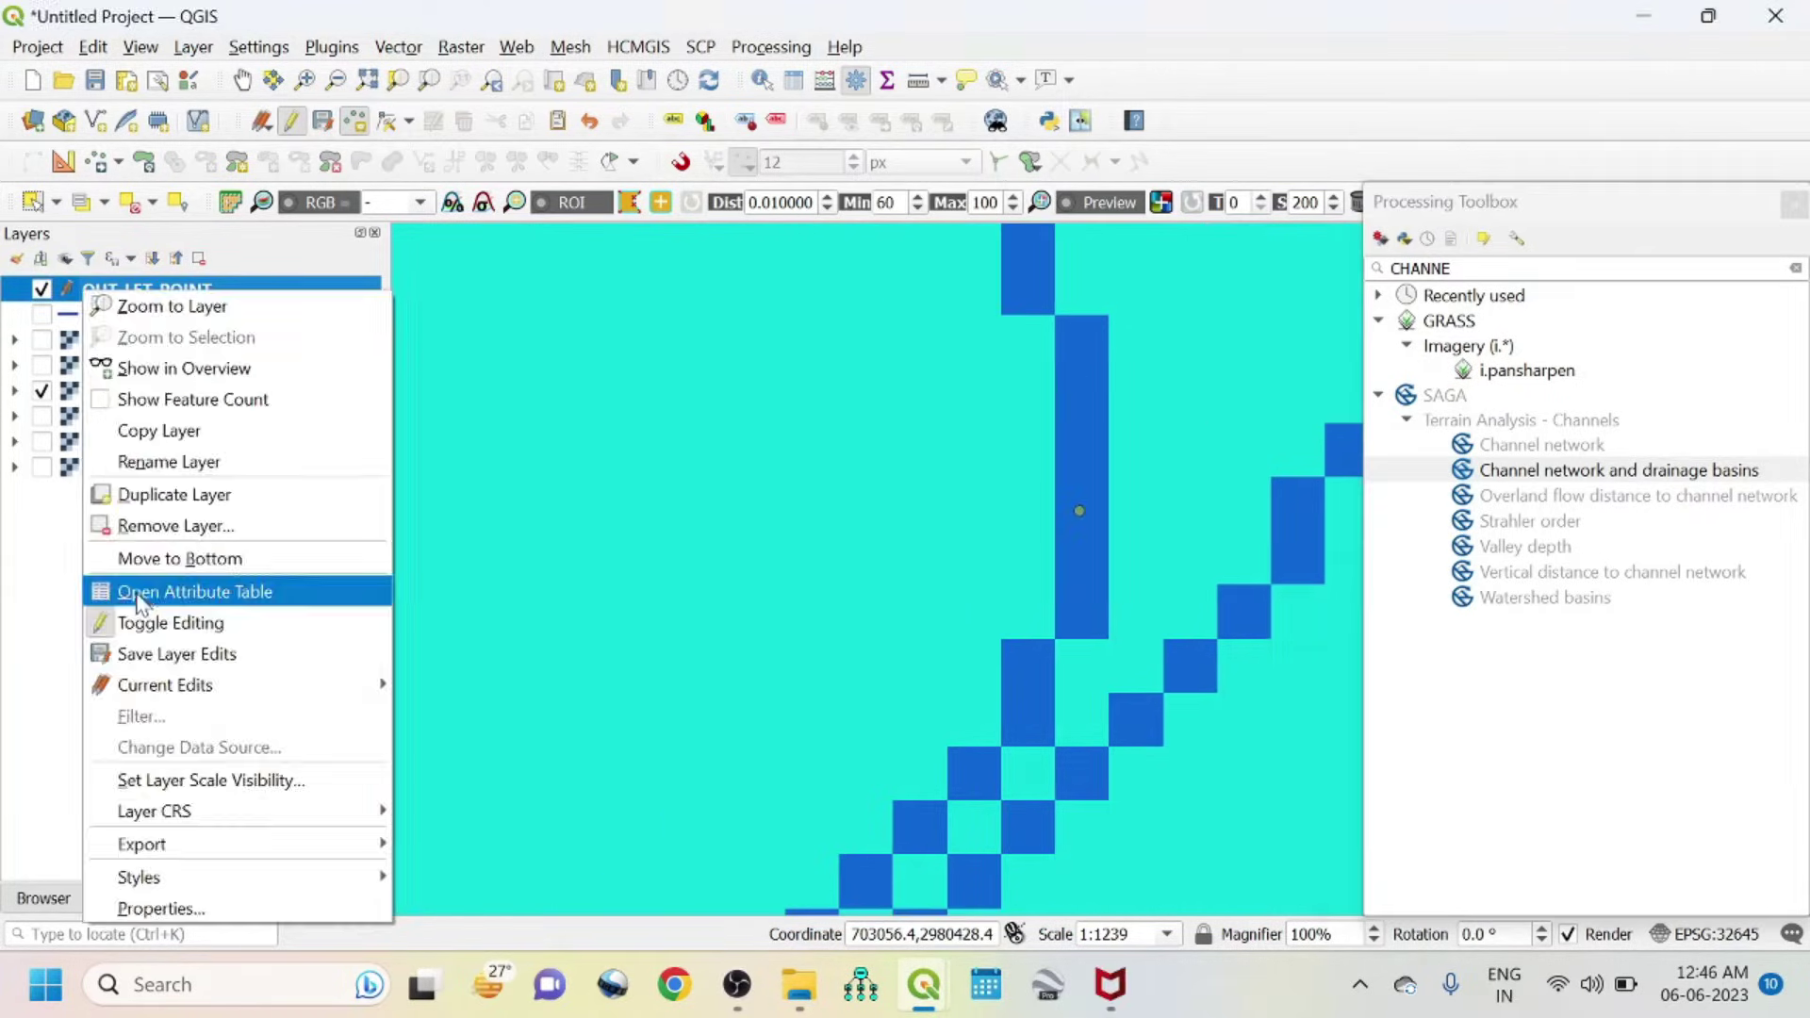
click(223, 591)
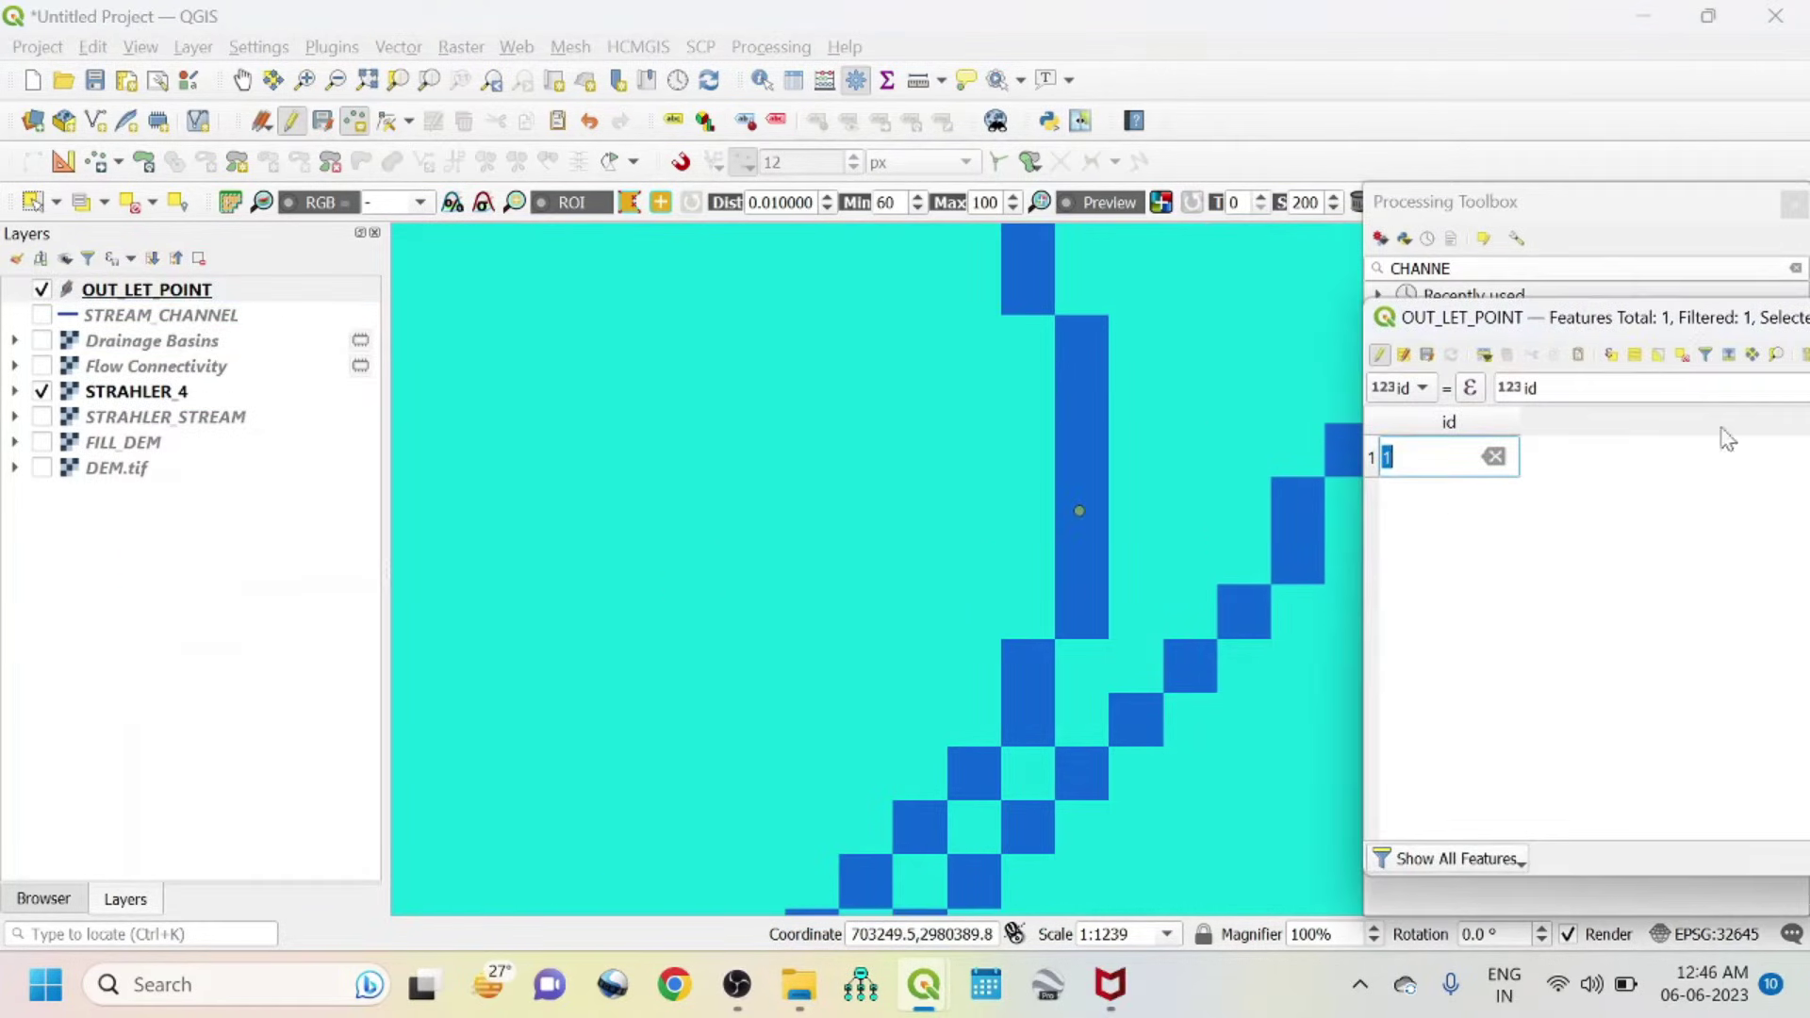
drag(1641, 321, 1201, 239)
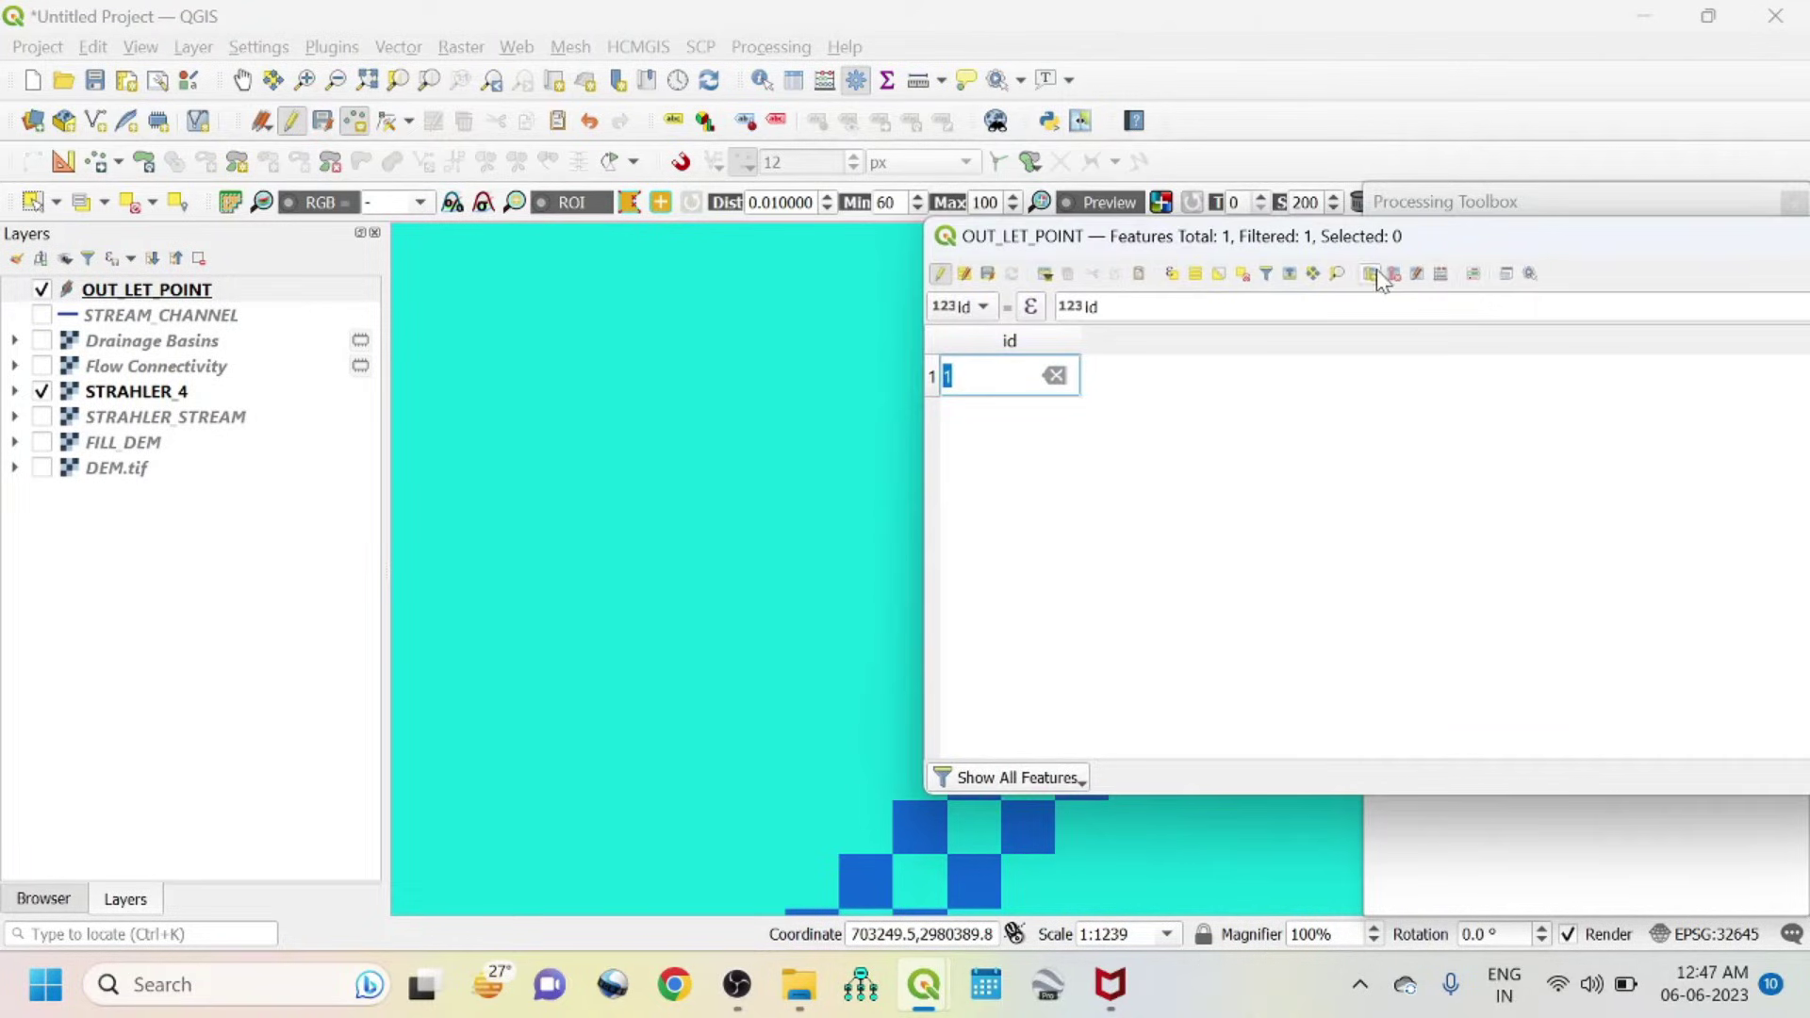
click(1440, 275)
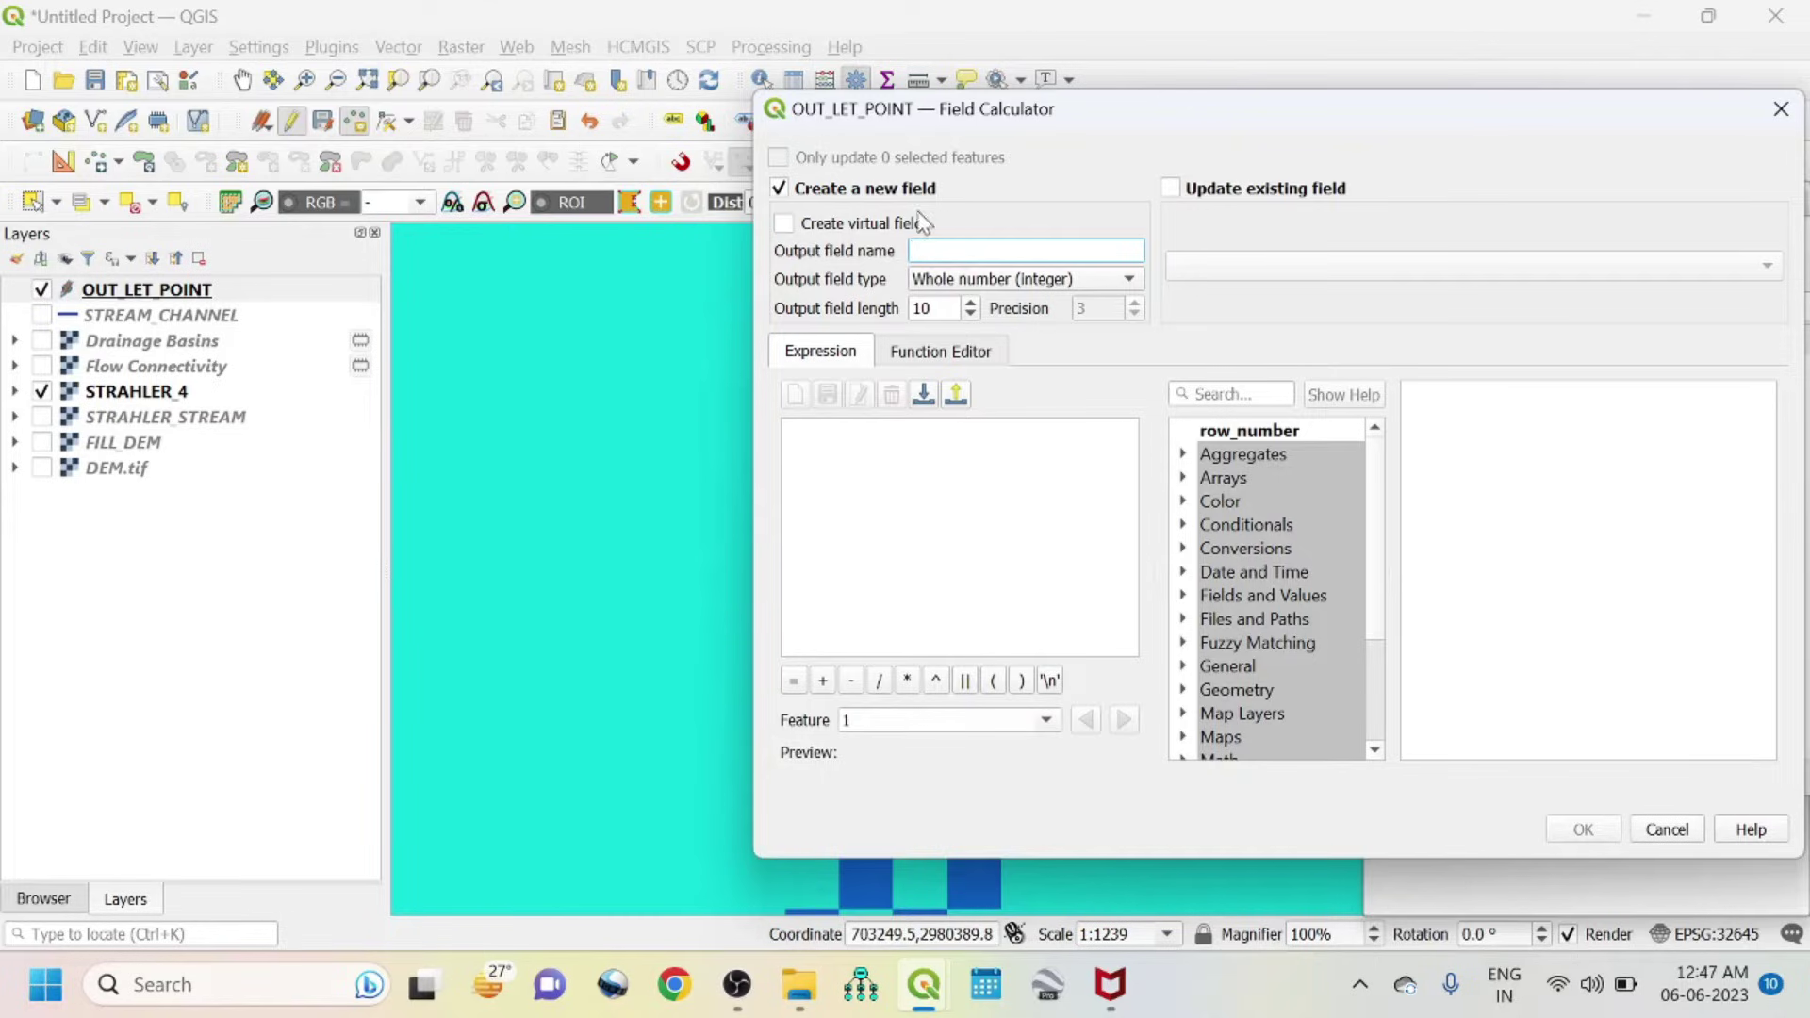
drag(859, 111, 657, 497)
click(1578, 486)
drag(1201, 241, 1579, 264)
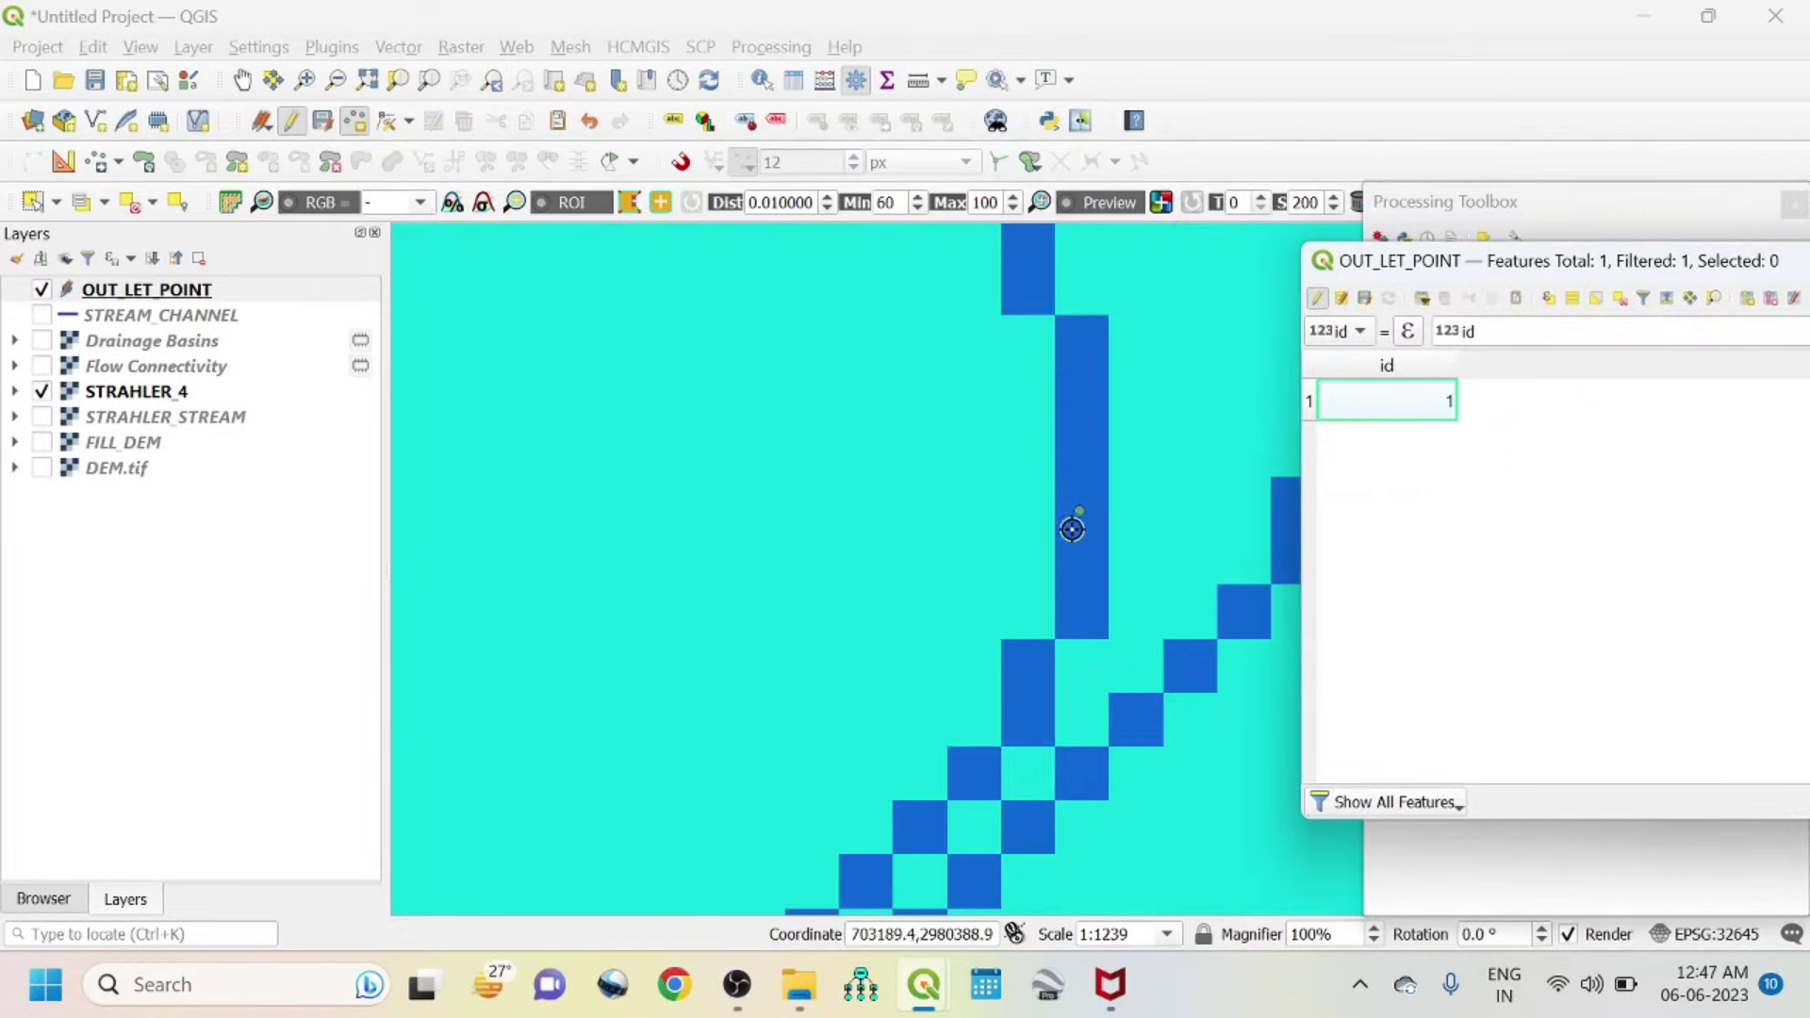
drag(1578, 266, 895, 195)
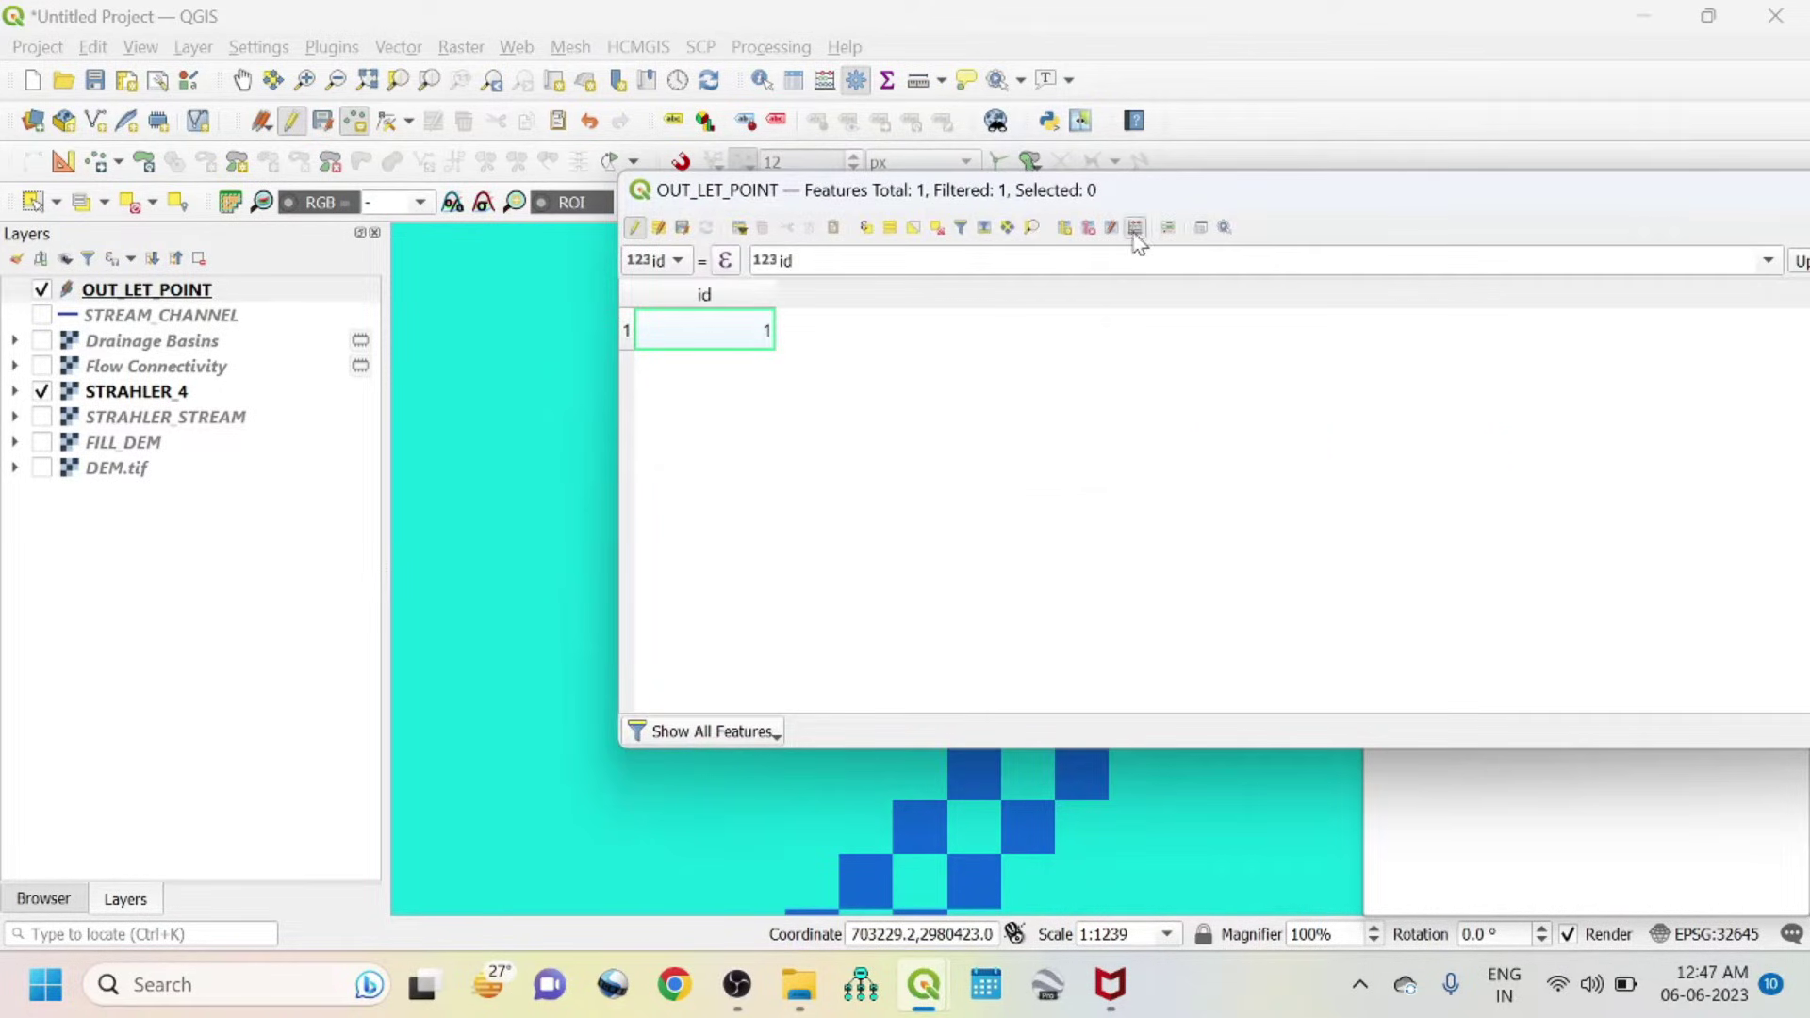
- Set up a new field named X_COR of type Decimal number (real) in the OUT_LET_POINT field calculator
click(1135, 227)
drag(880, 533, 968, 194)
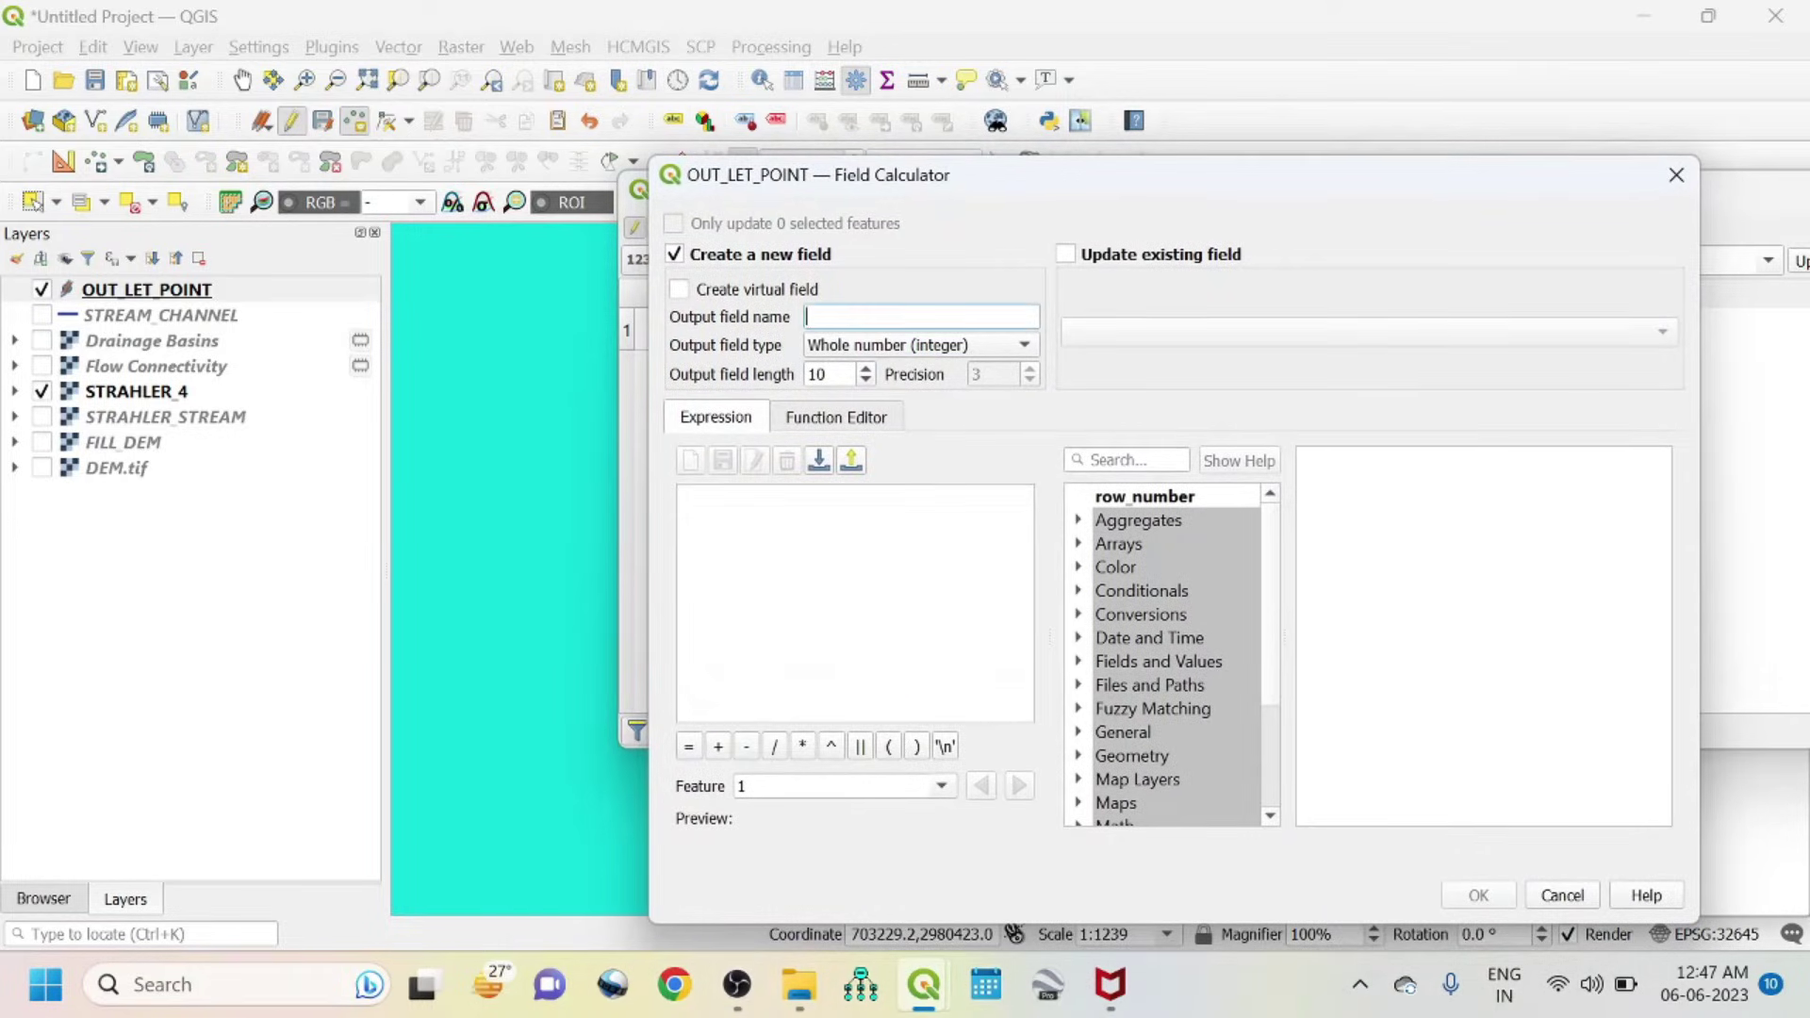
text(x_)
key(BackSpace)
key(BackSpace)
text(X_COR)
click(920, 345)
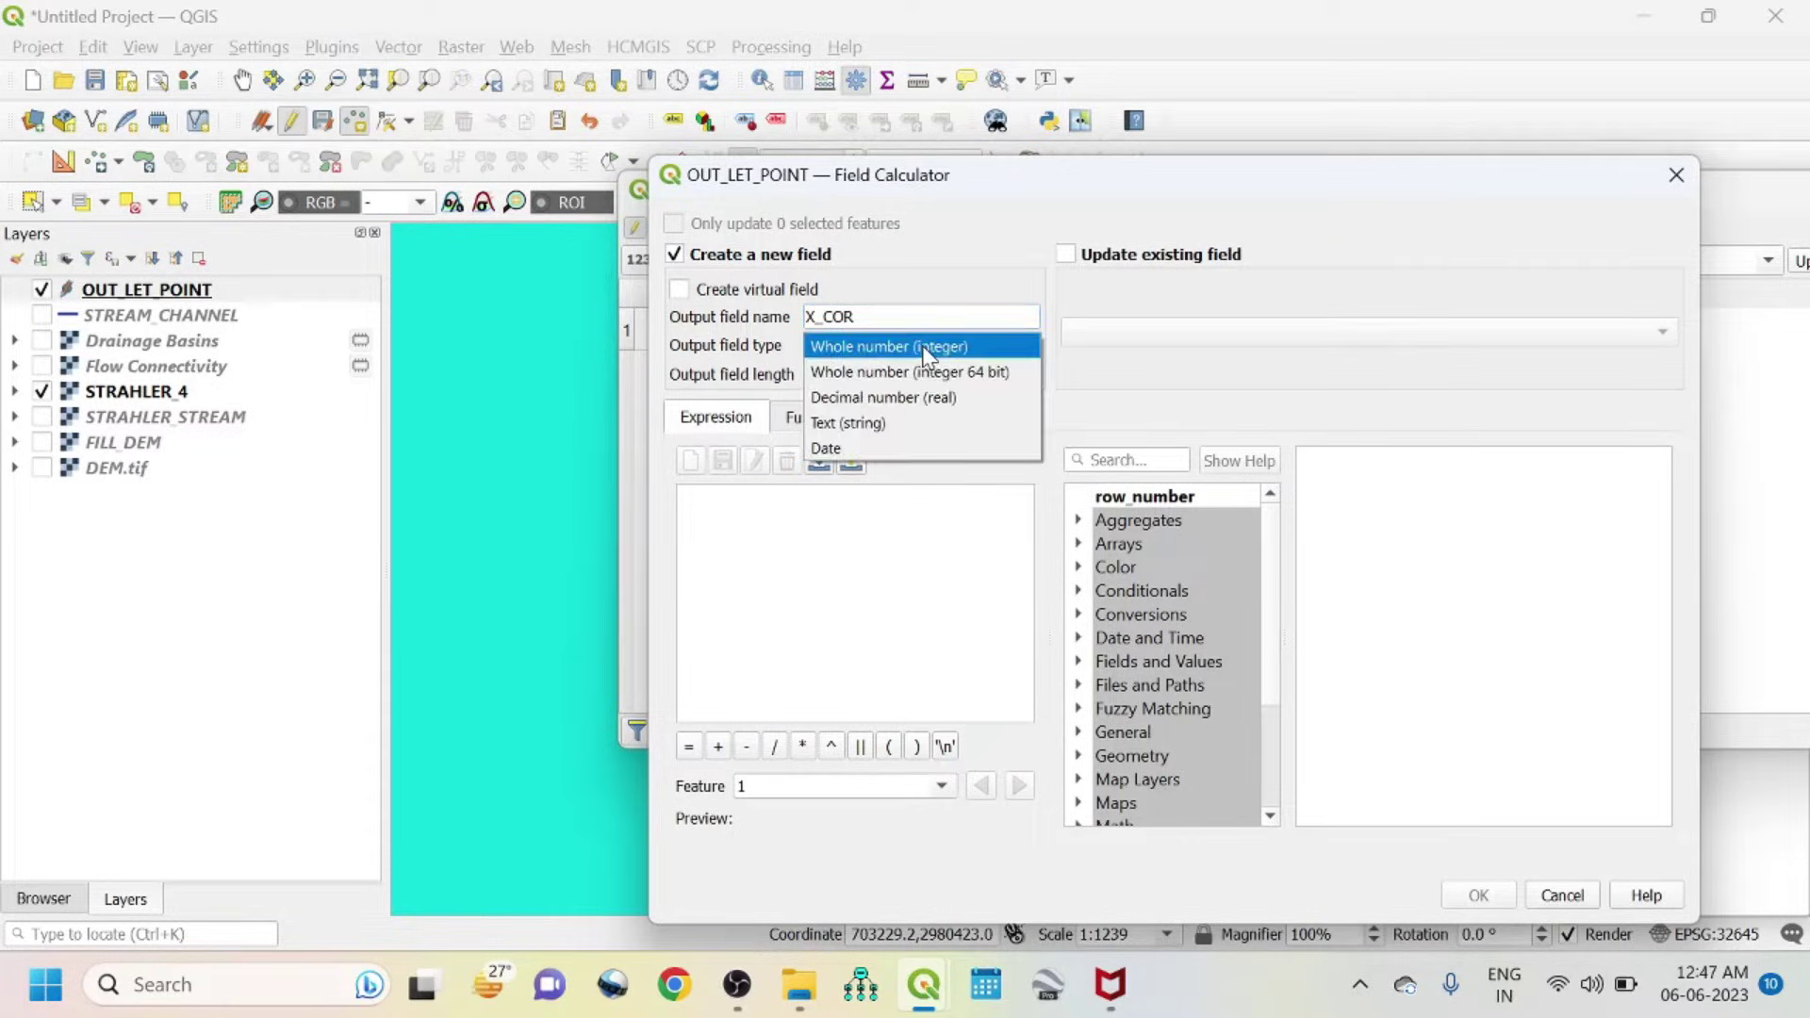
click(925, 398)
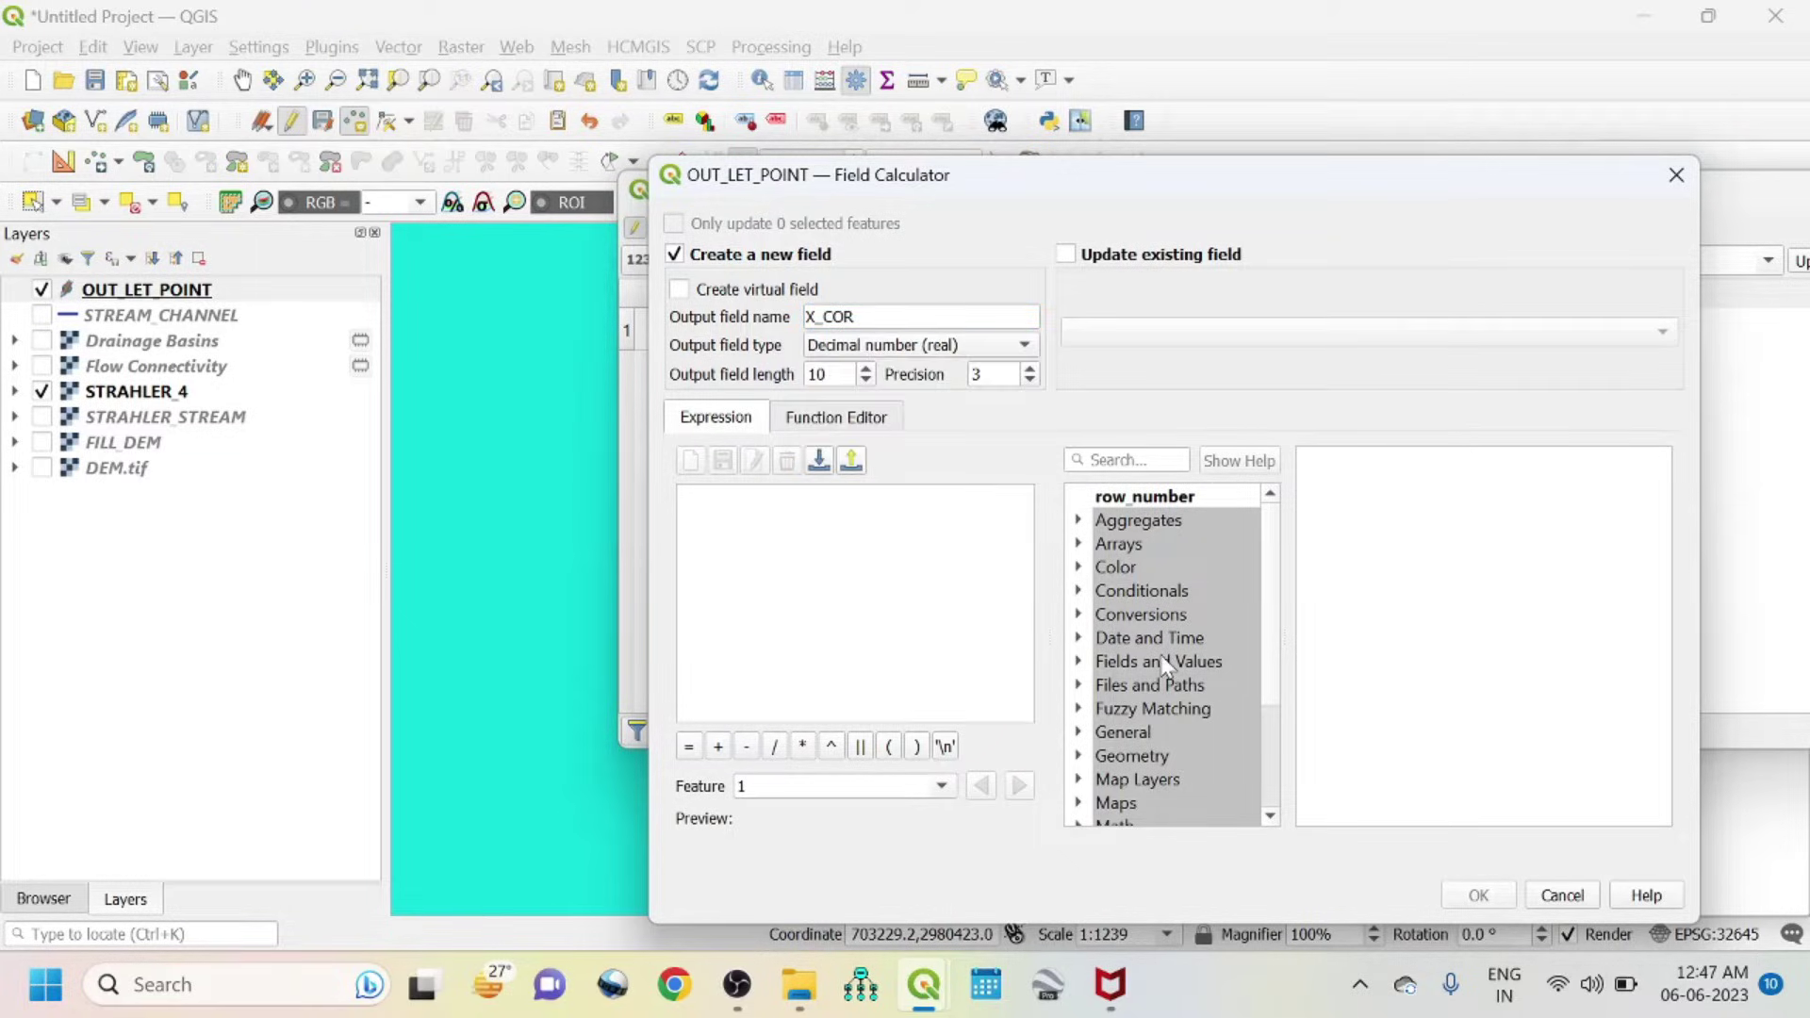
- Calculate the new X_COR field with the Geometry function $x and create it
click(1078, 757)
scroll(1169, 692, down, 20)
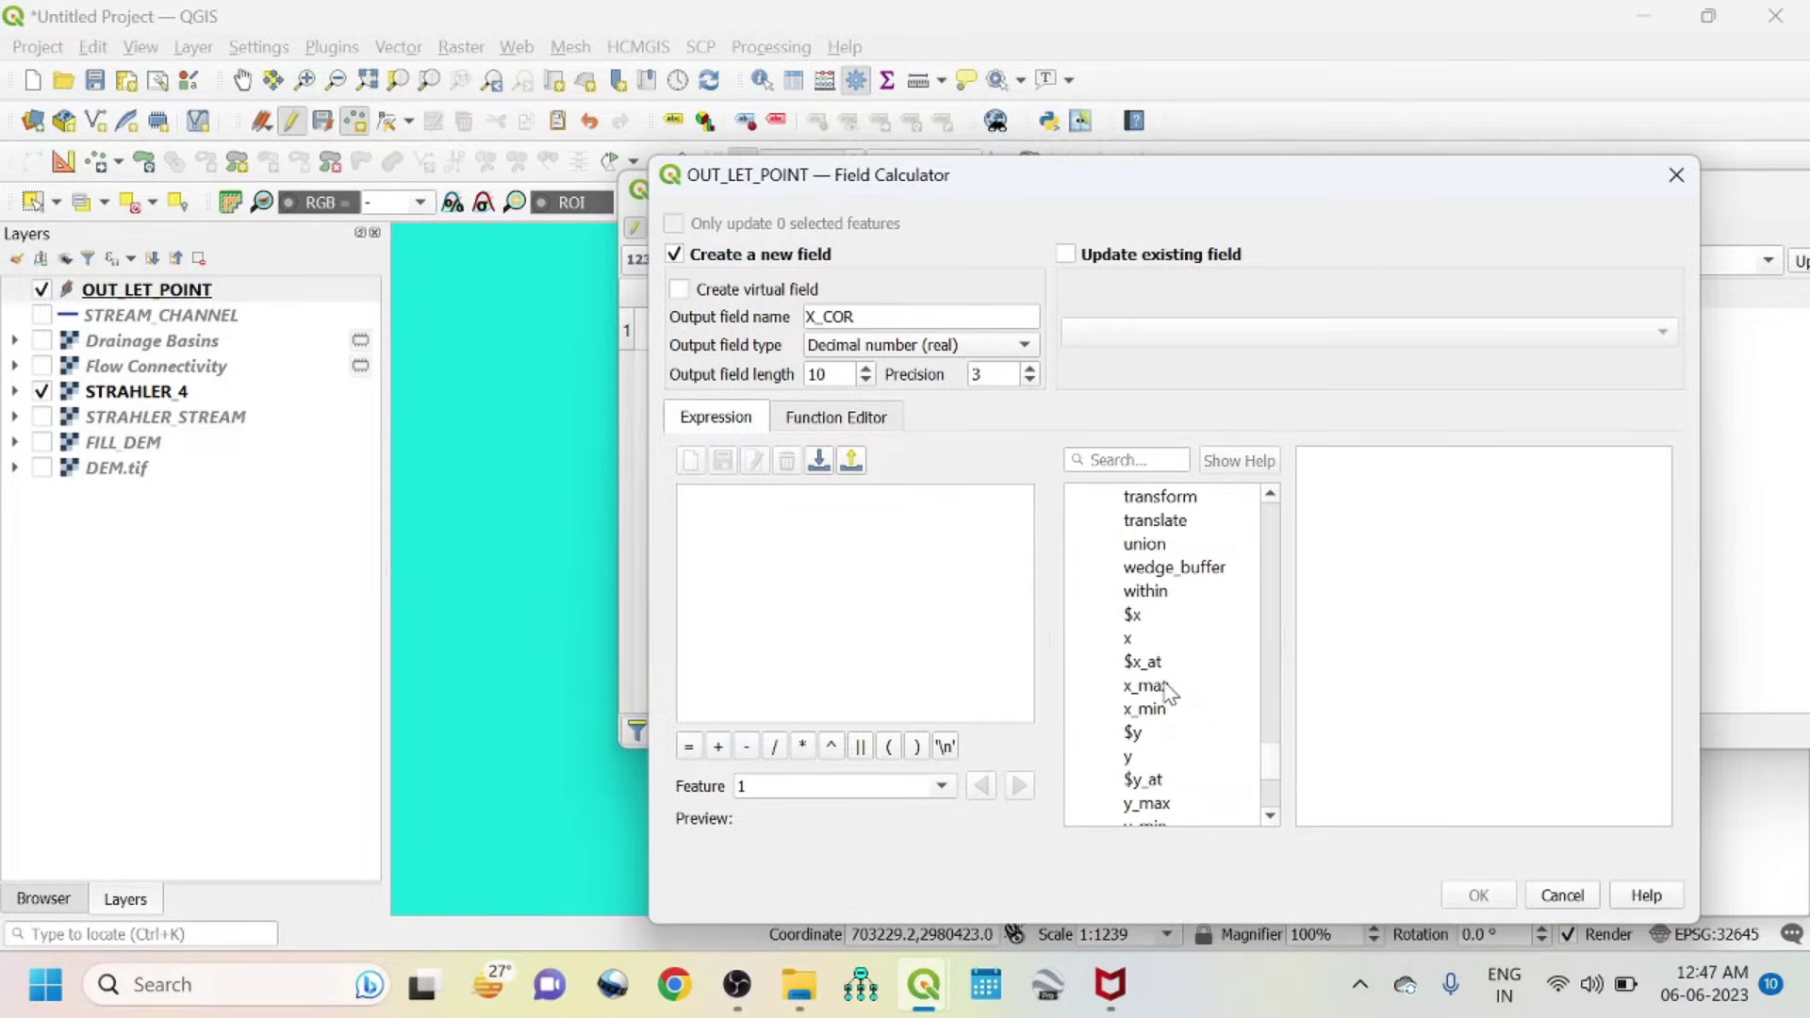
double_click(1136, 618)
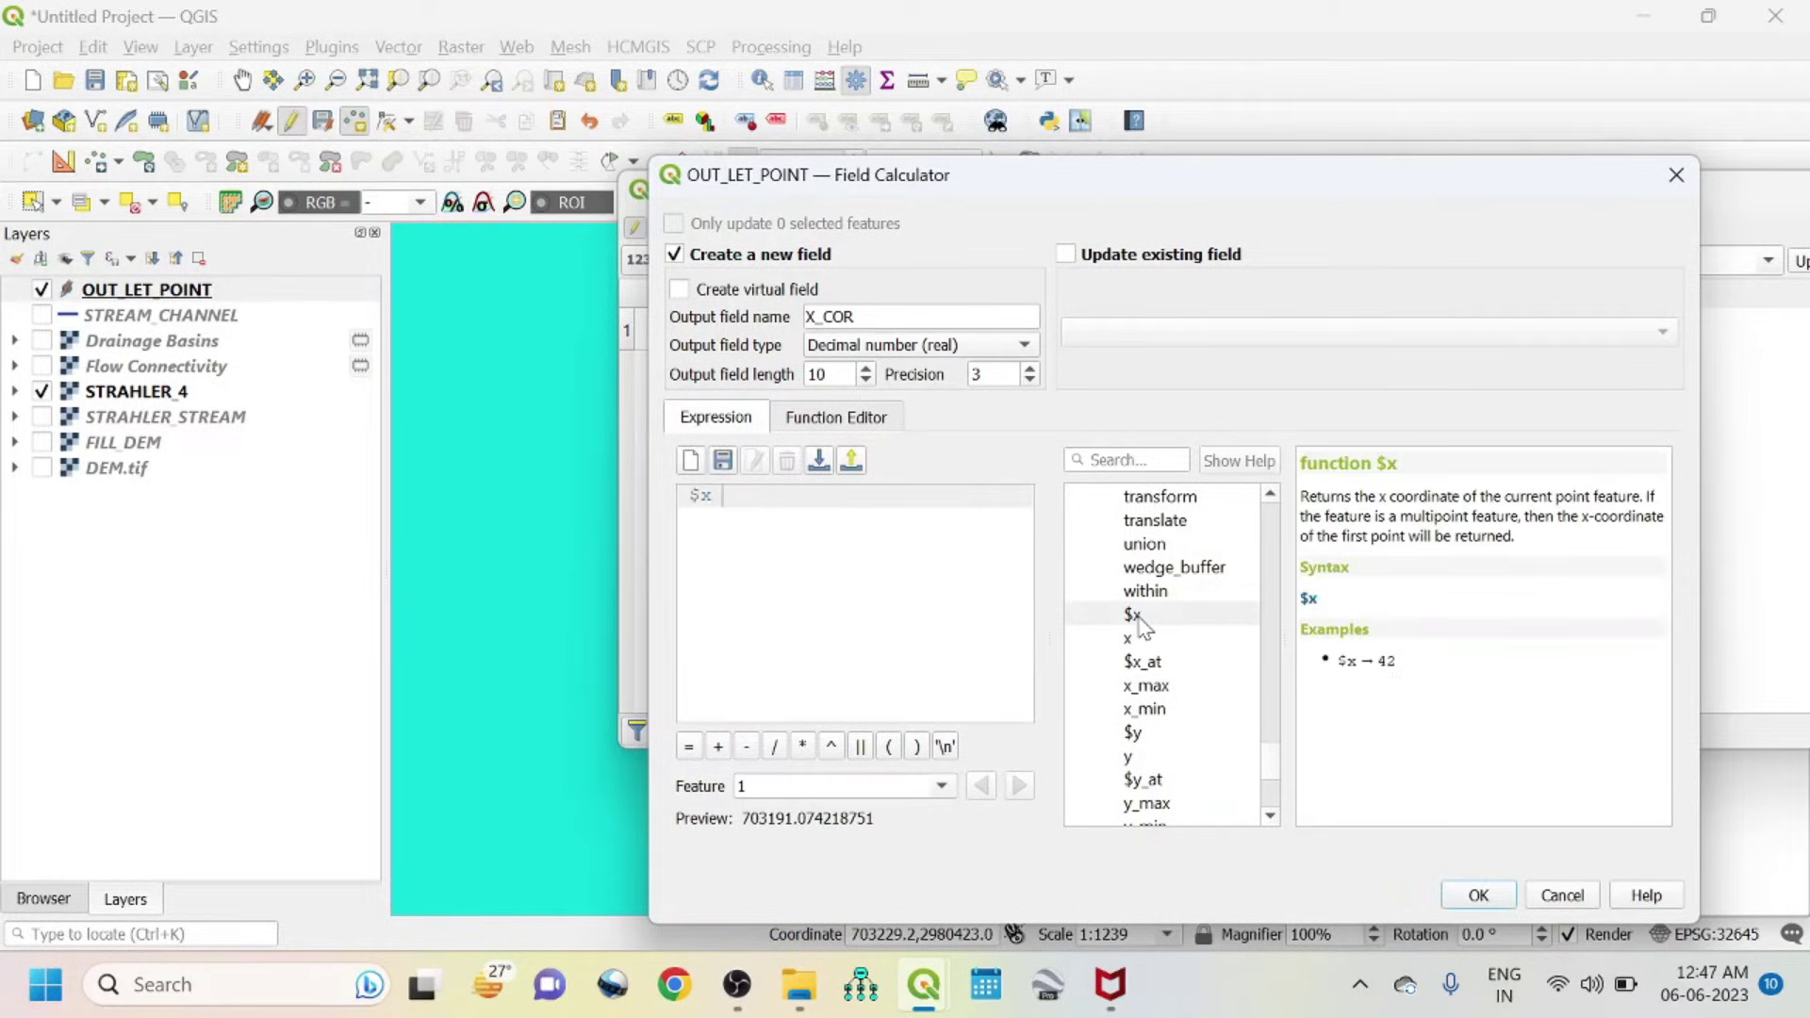
click(1478, 895)
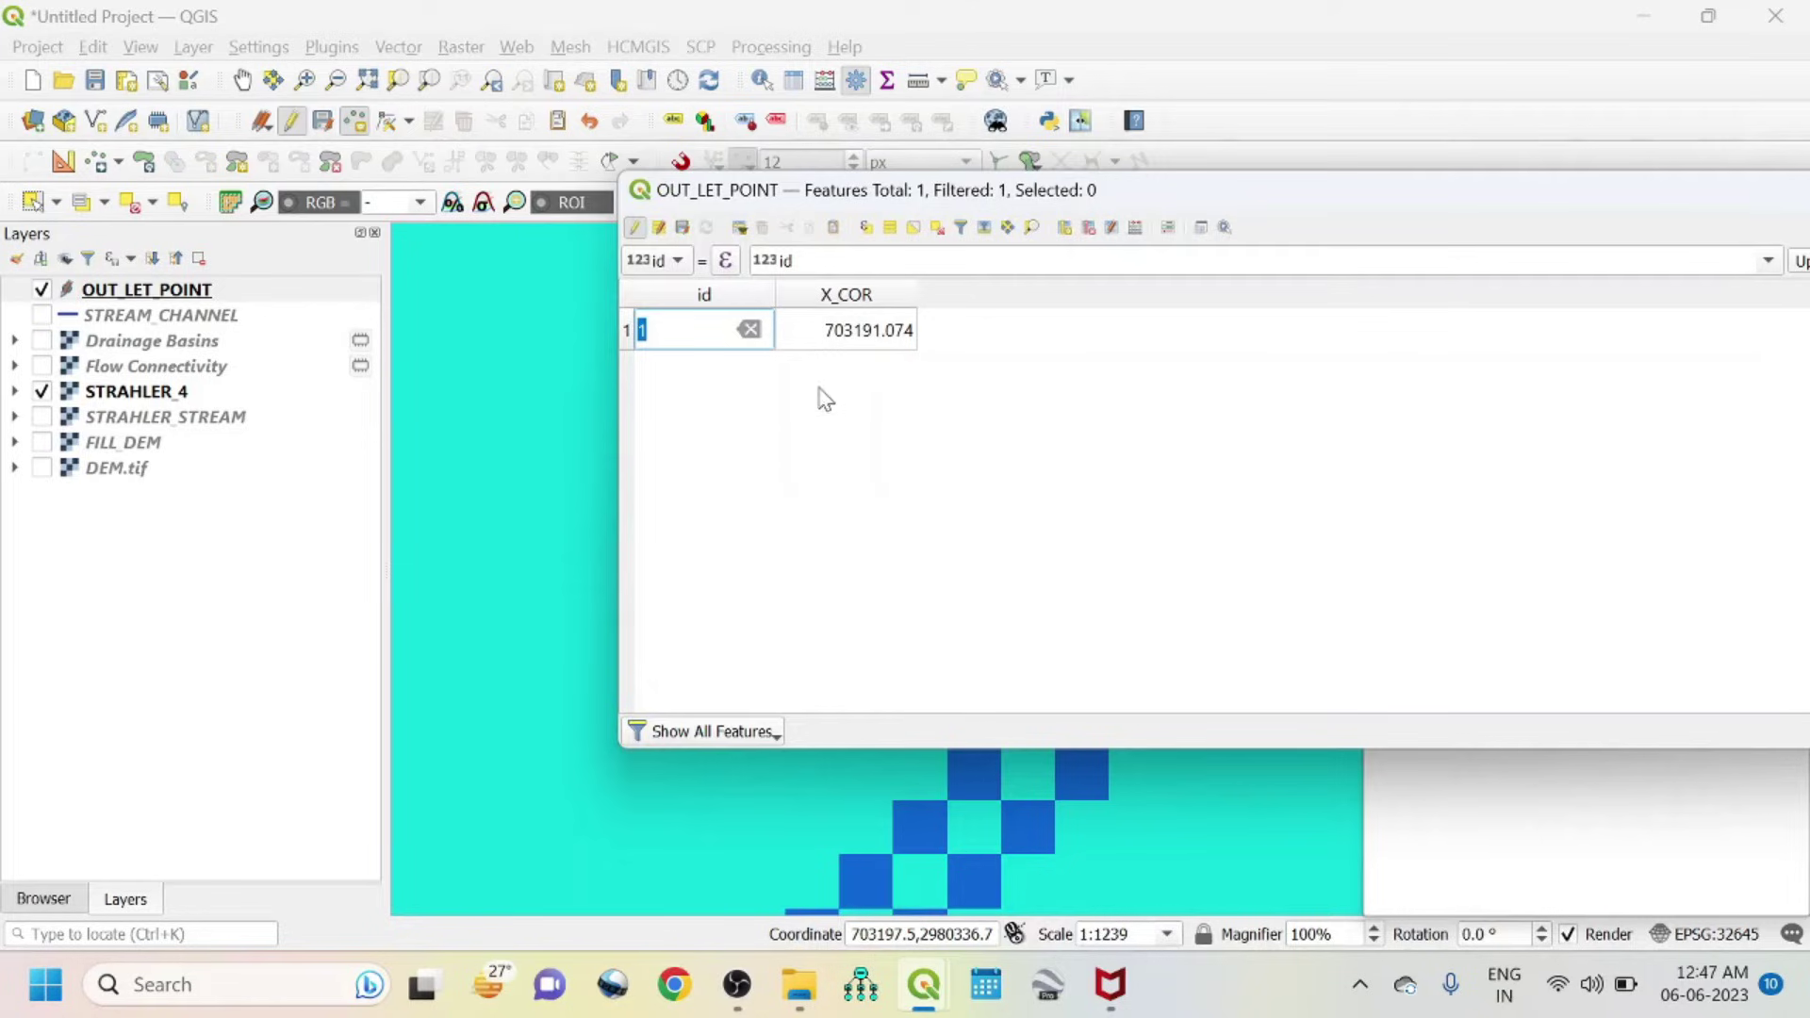
- Create a Decimal number (real) field named Y_COR in the outlet table, calculated with the Geometry function $y
click(1141, 228)
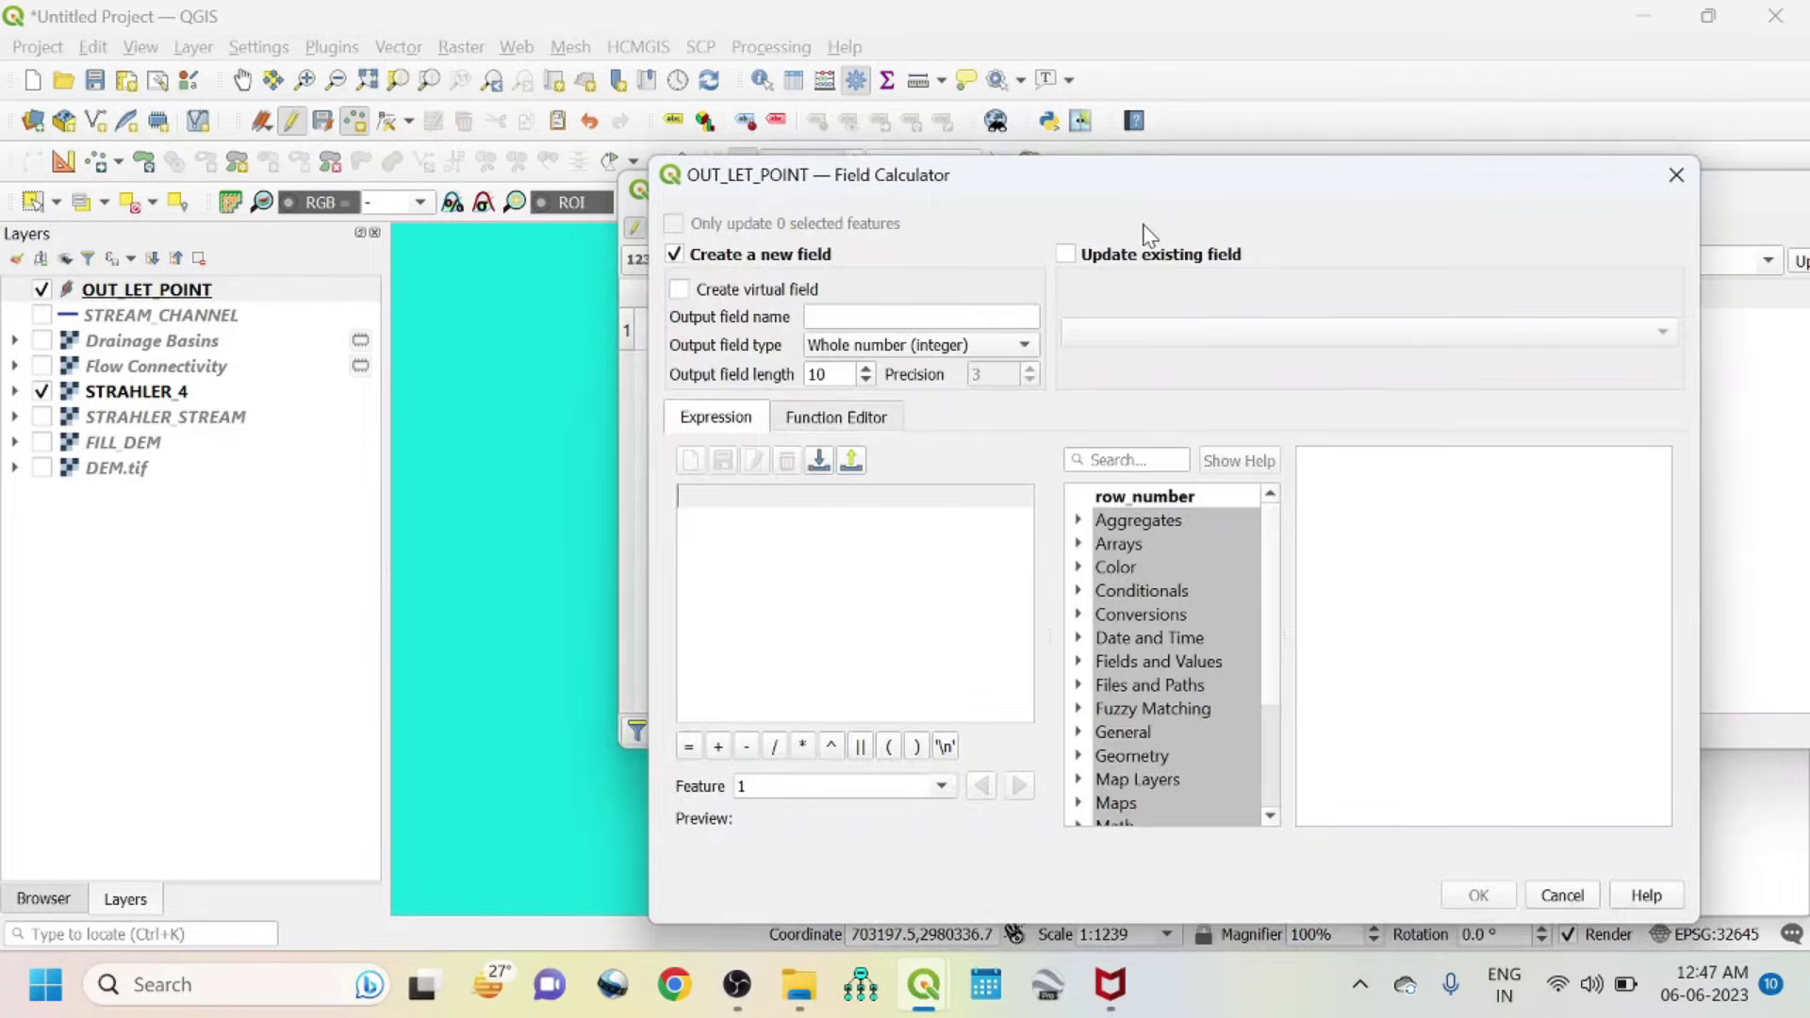
click(820, 316)
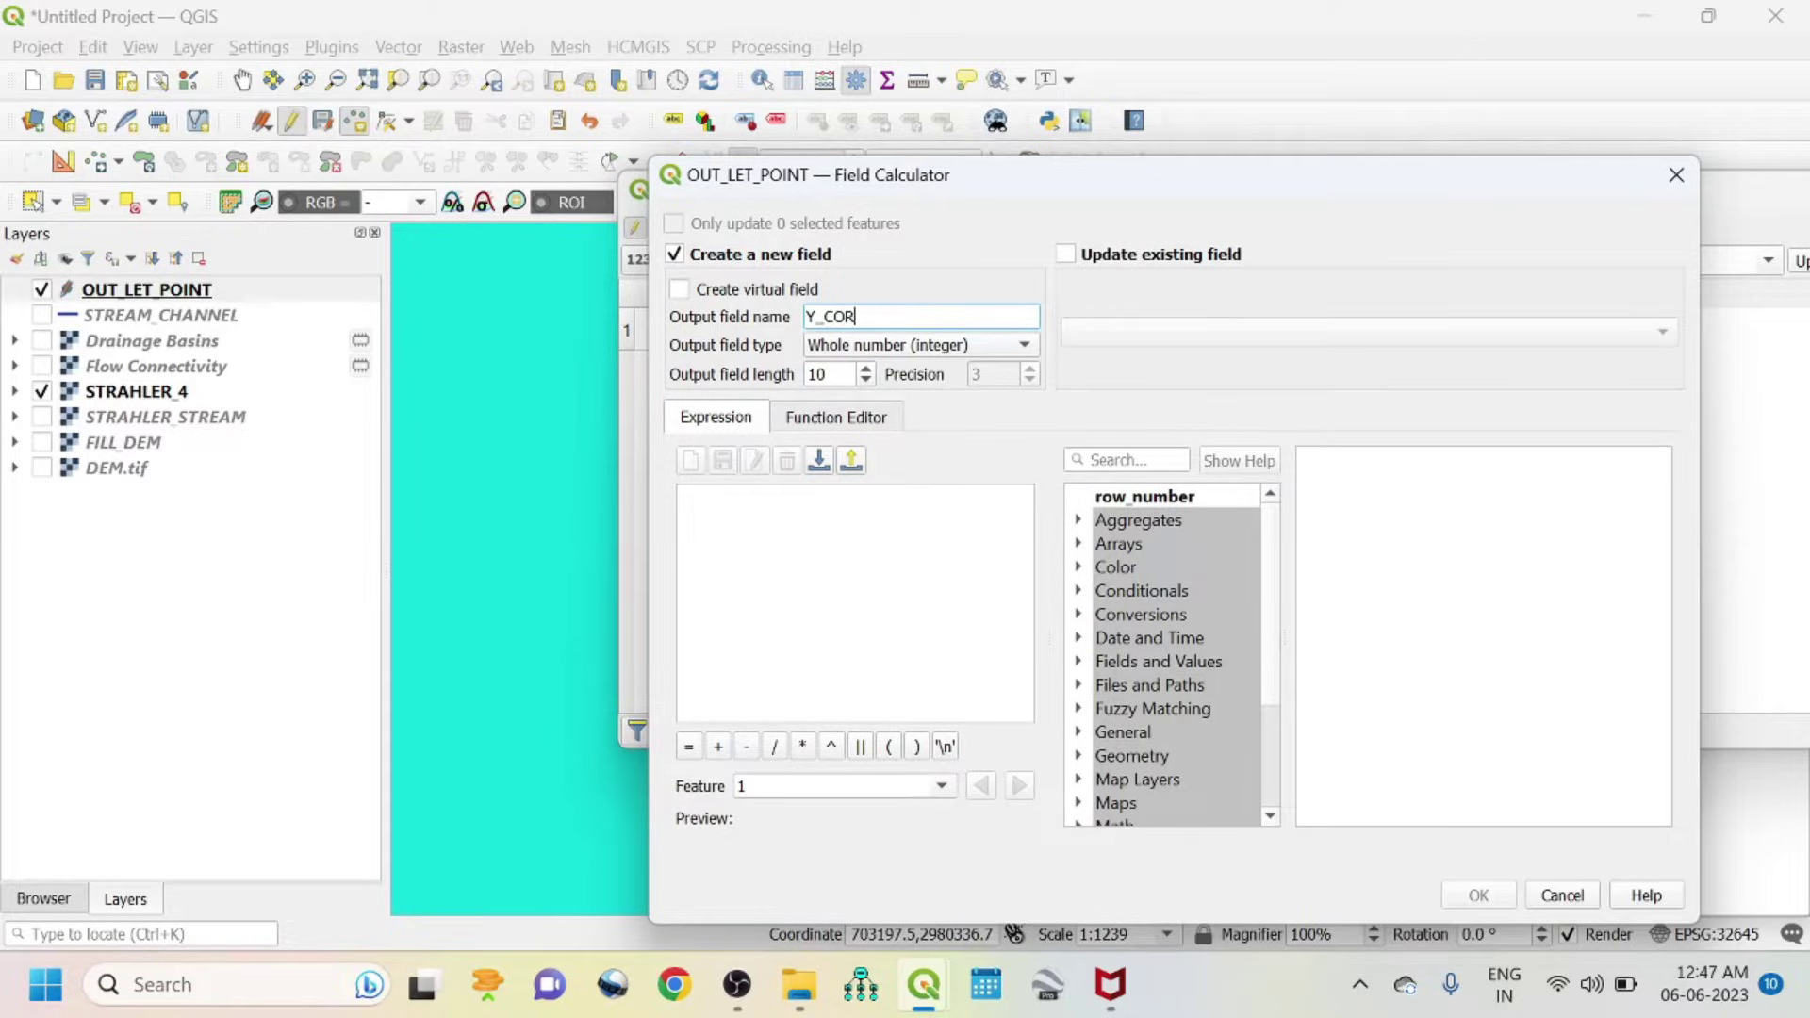
click(861, 354)
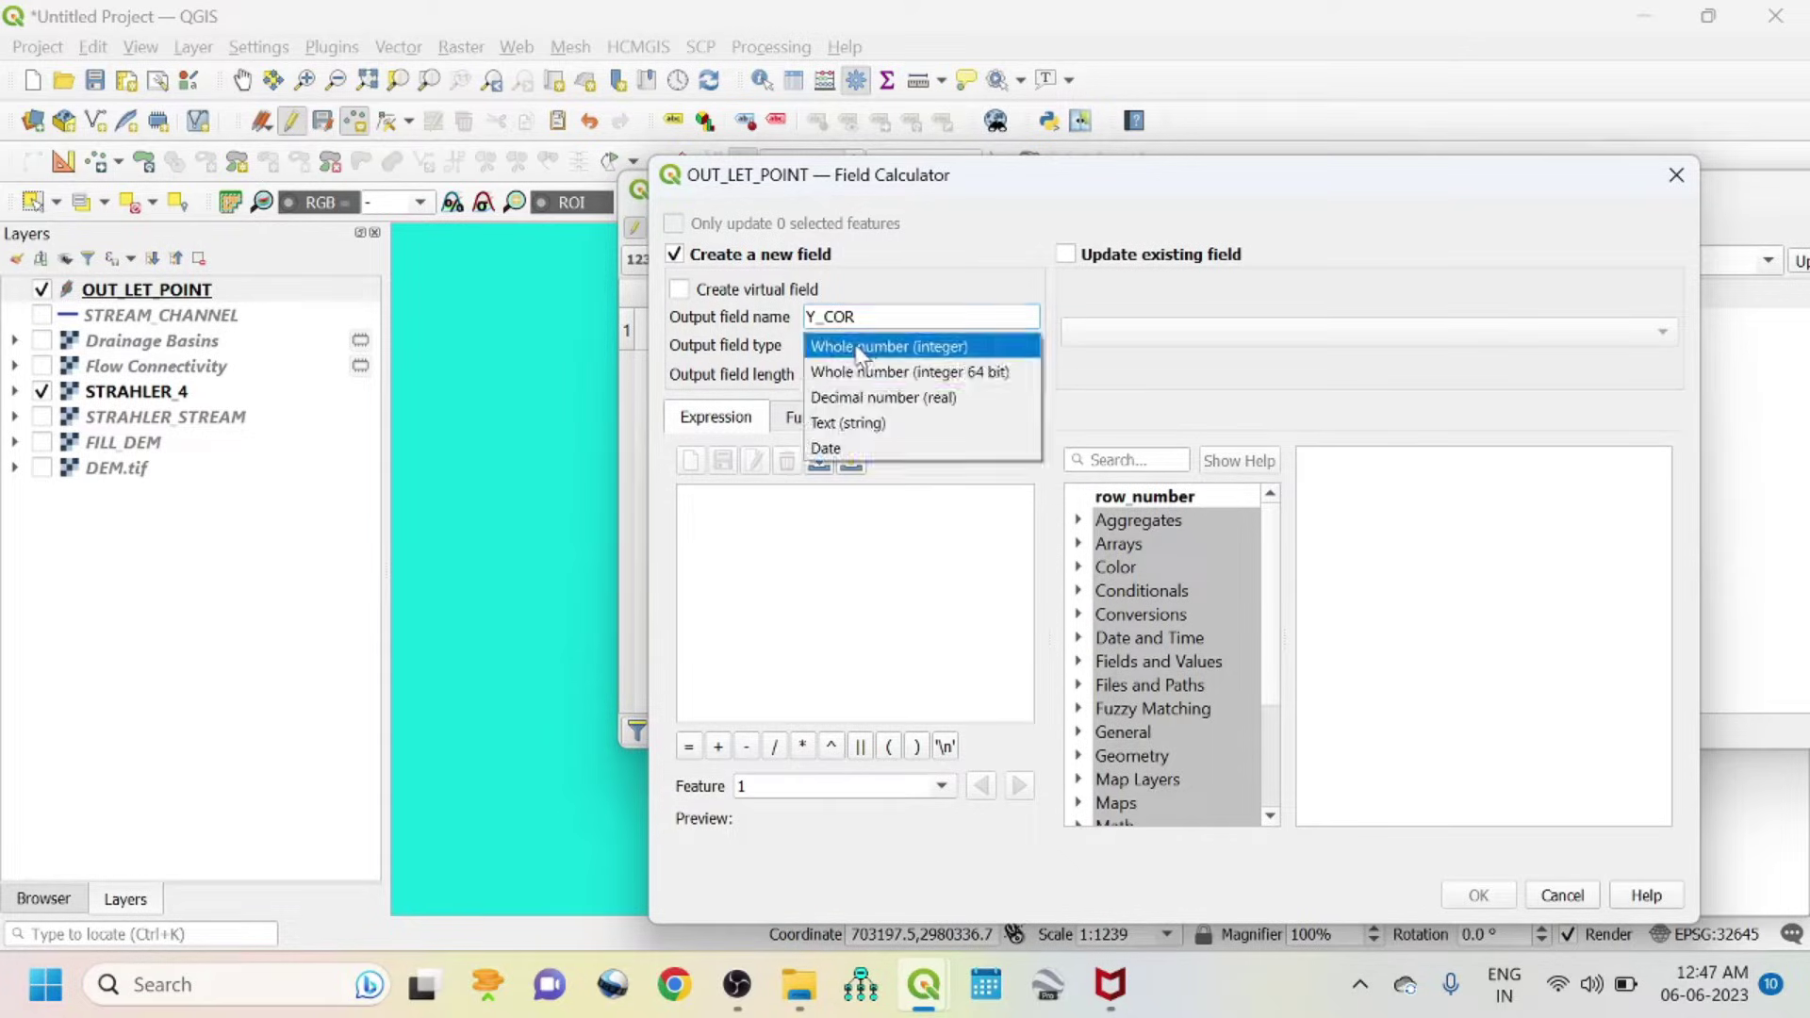
click(853, 395)
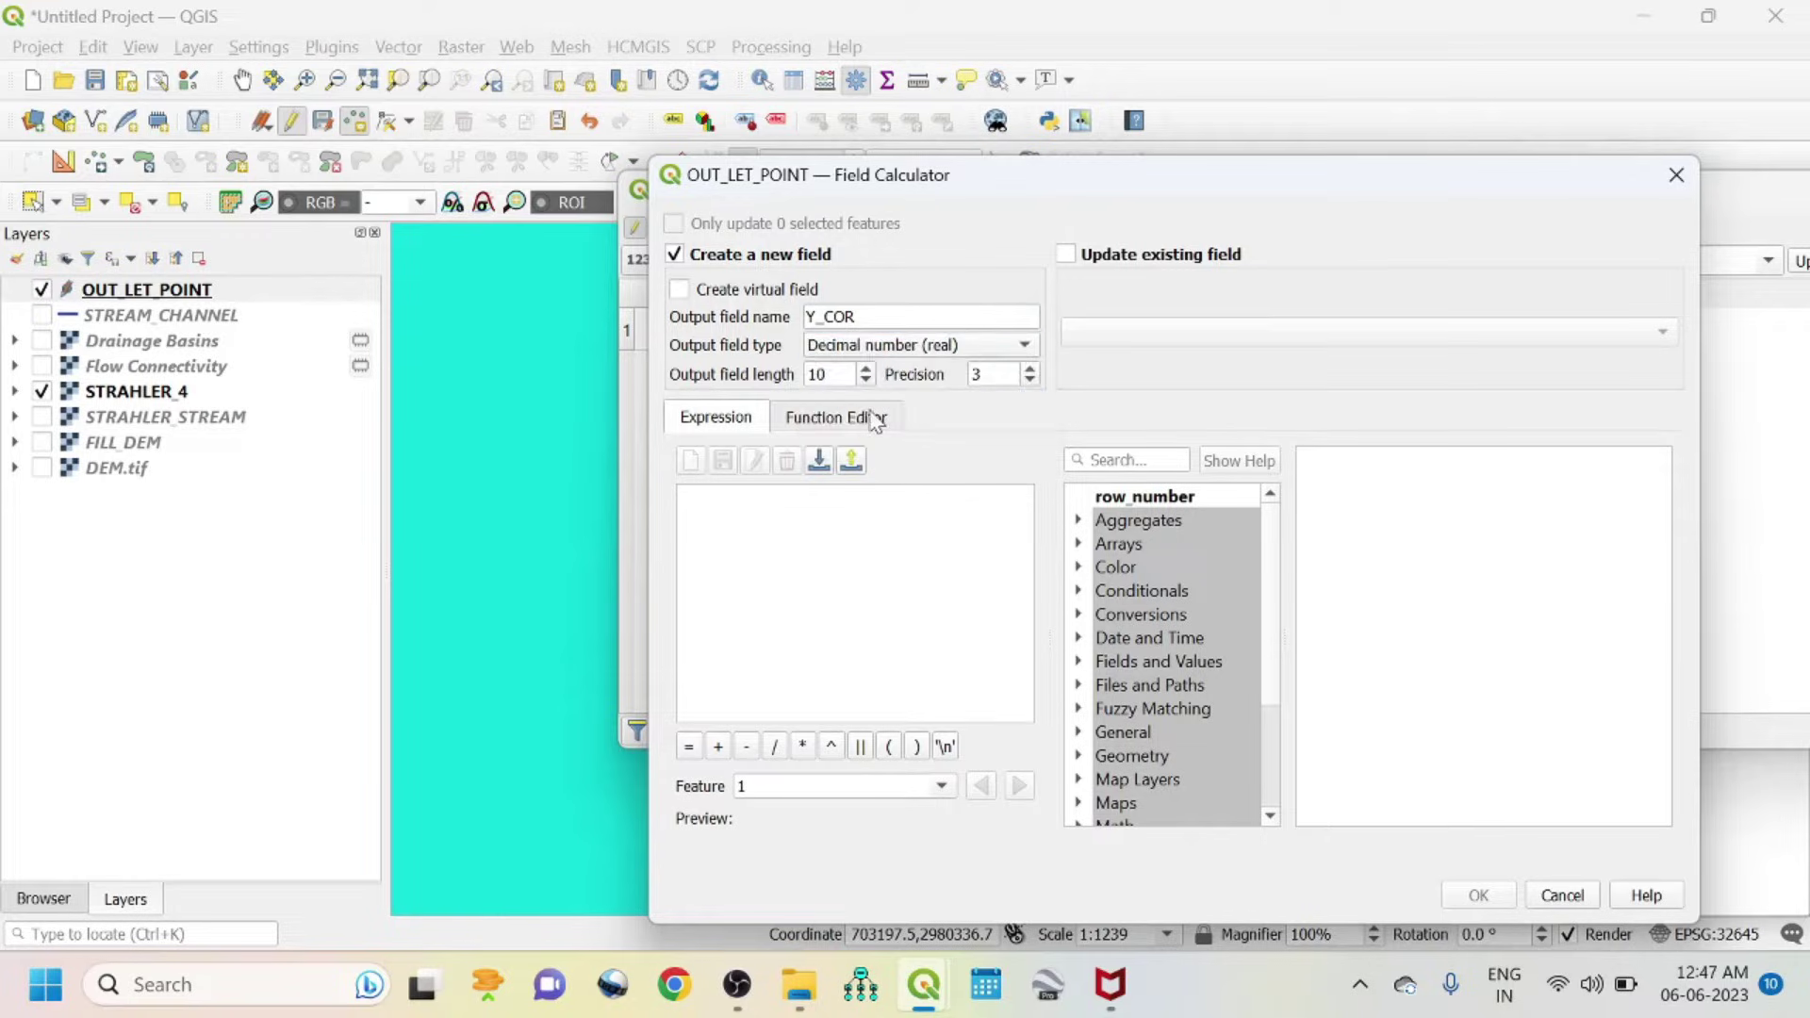
click(1080, 756)
scroll(1146, 702, down, 20)
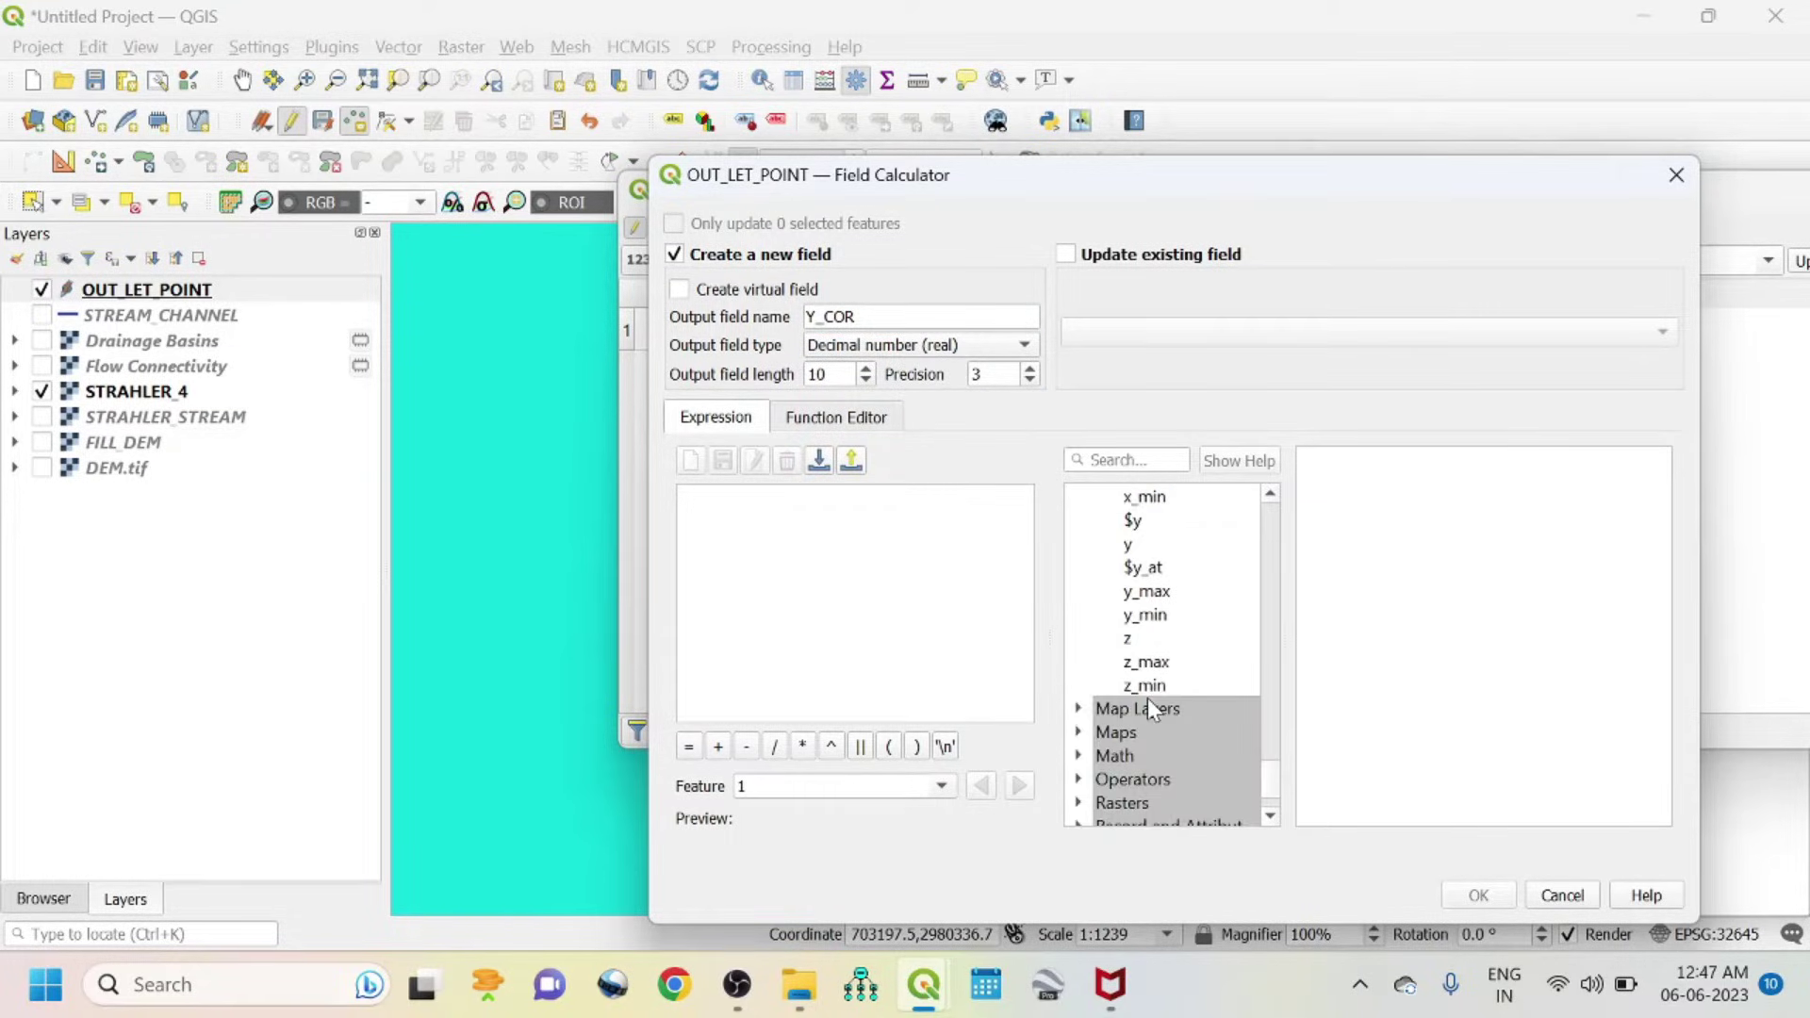
double_click(1134, 523)
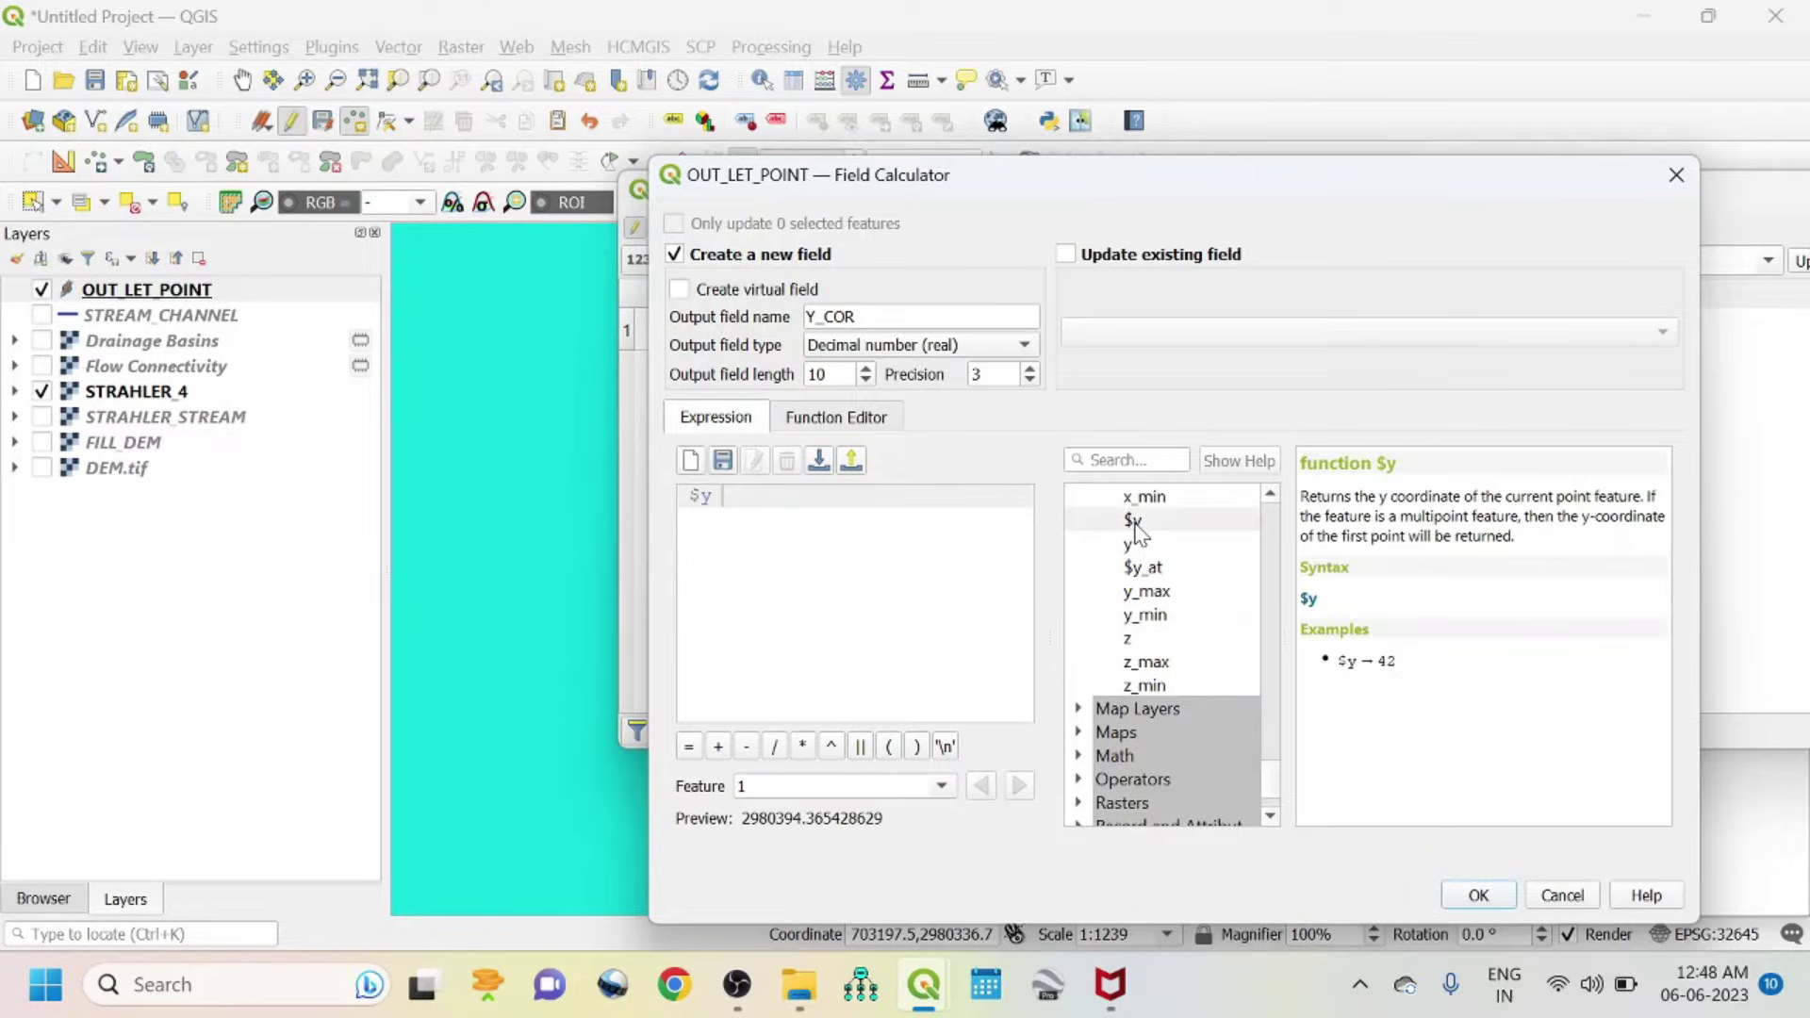
click(1478, 894)
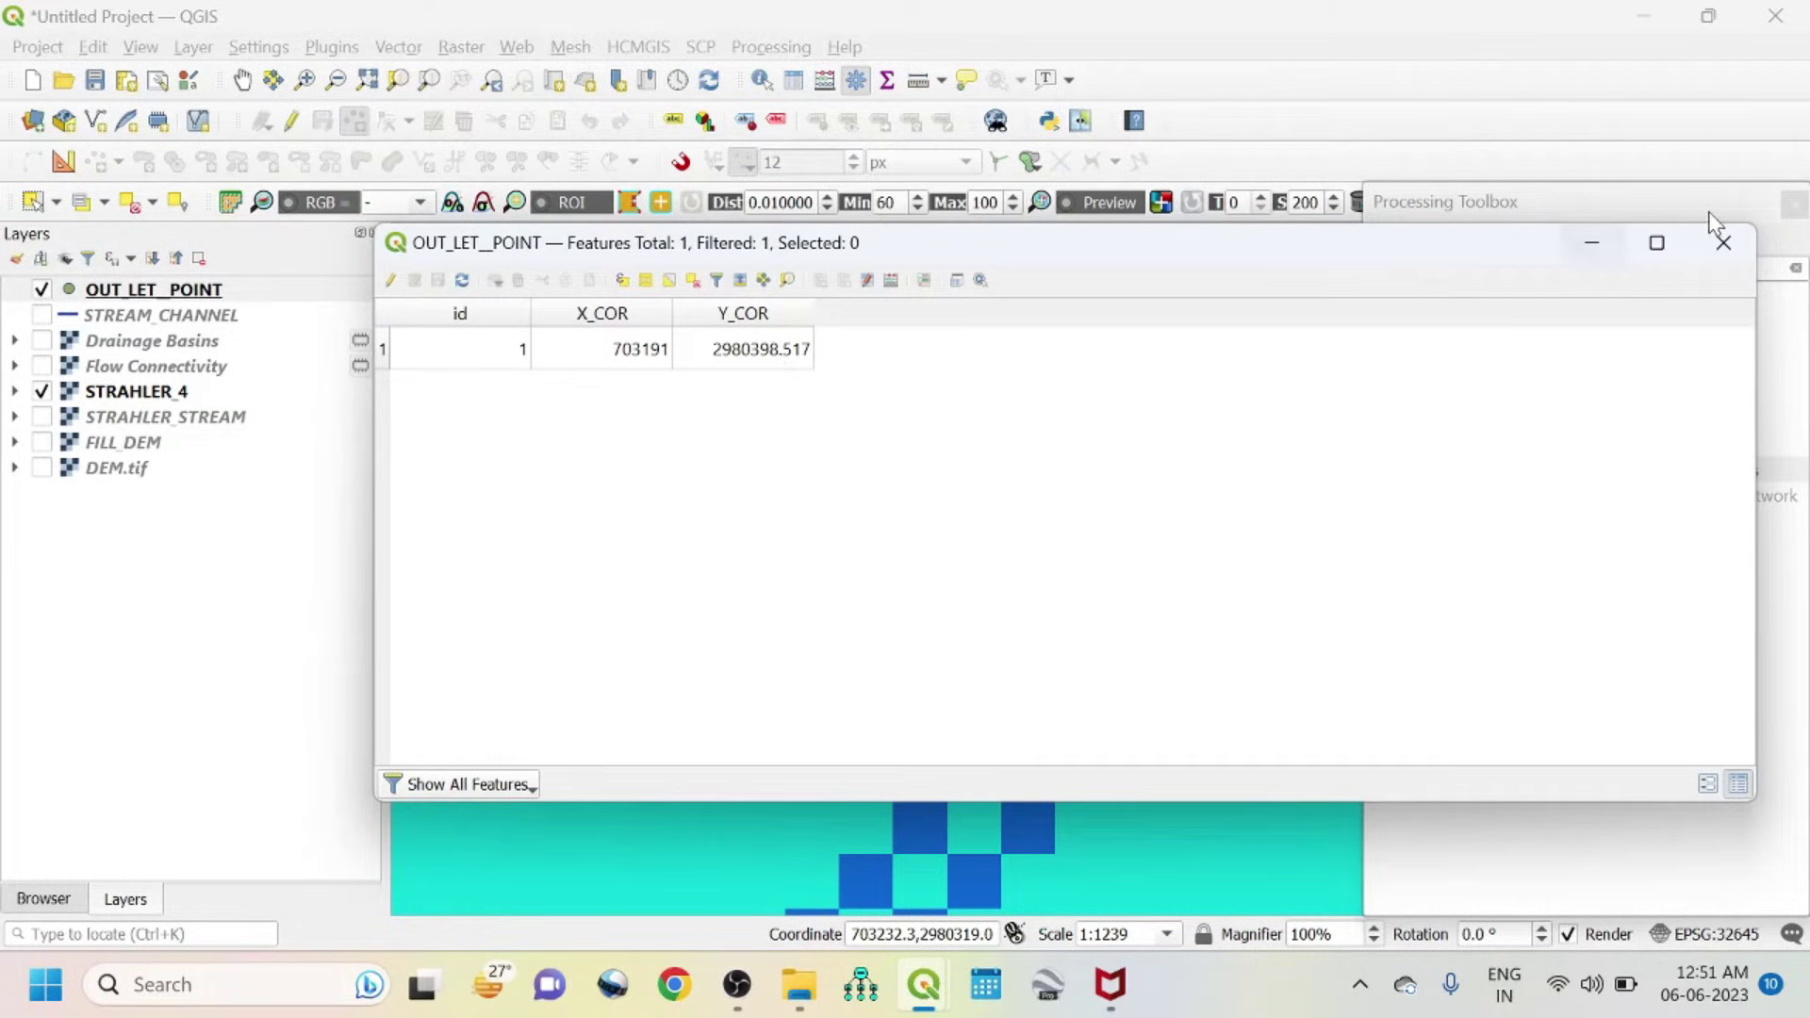
- Close the outlet attribute table and open the SAGA Upslope area tool, found by searching the processing tools for UPSL
click(1725, 242)
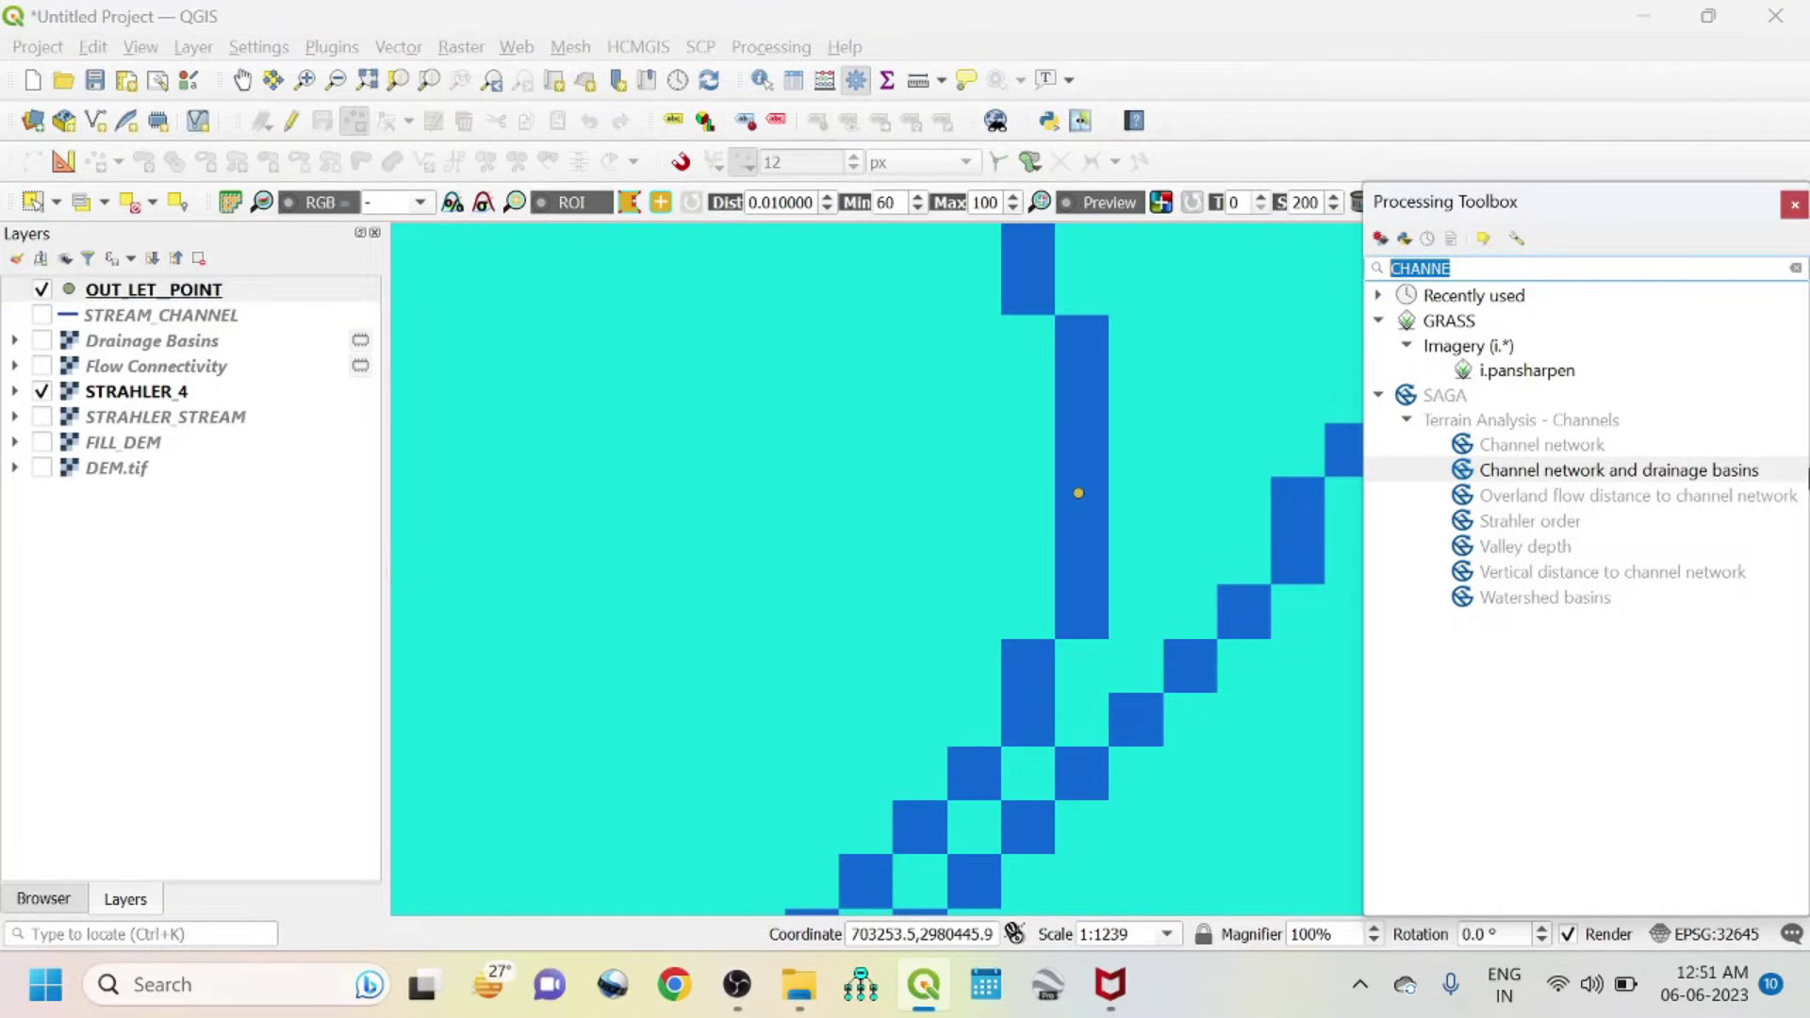
text(UPSL)
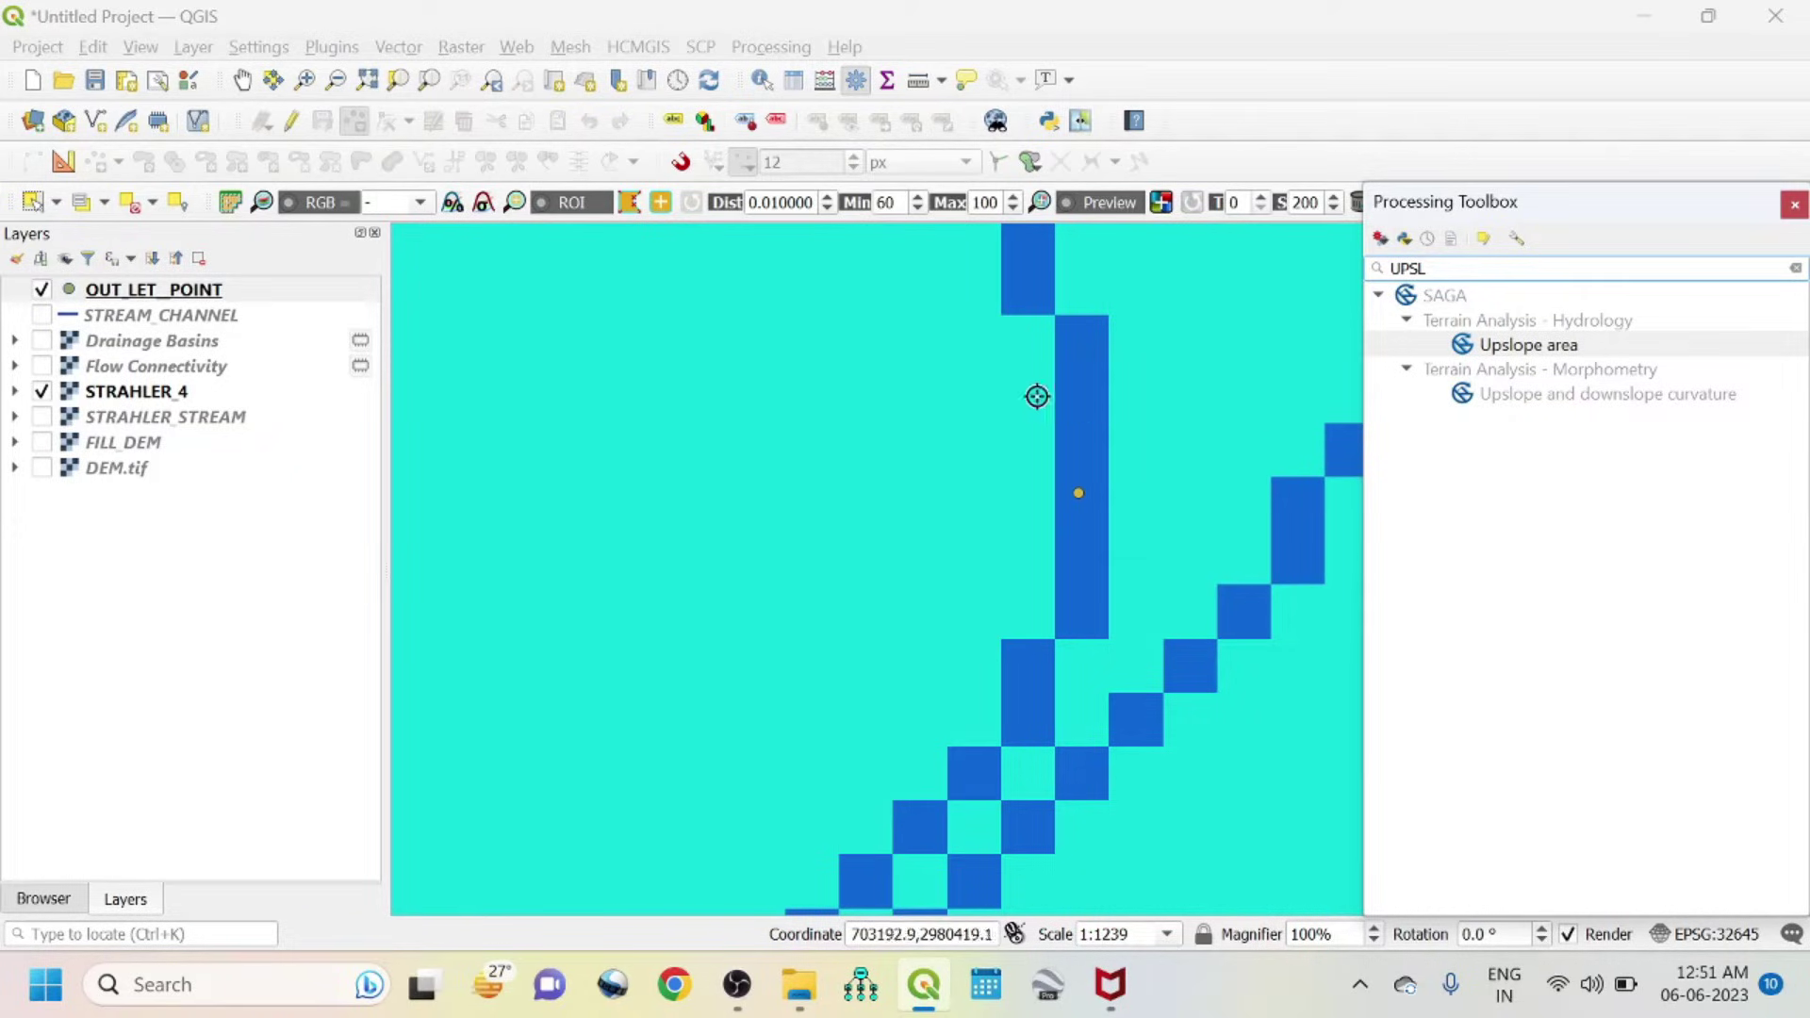
scroll(1087, 544, down, 1)
scroll(1088, 544, down, 3)
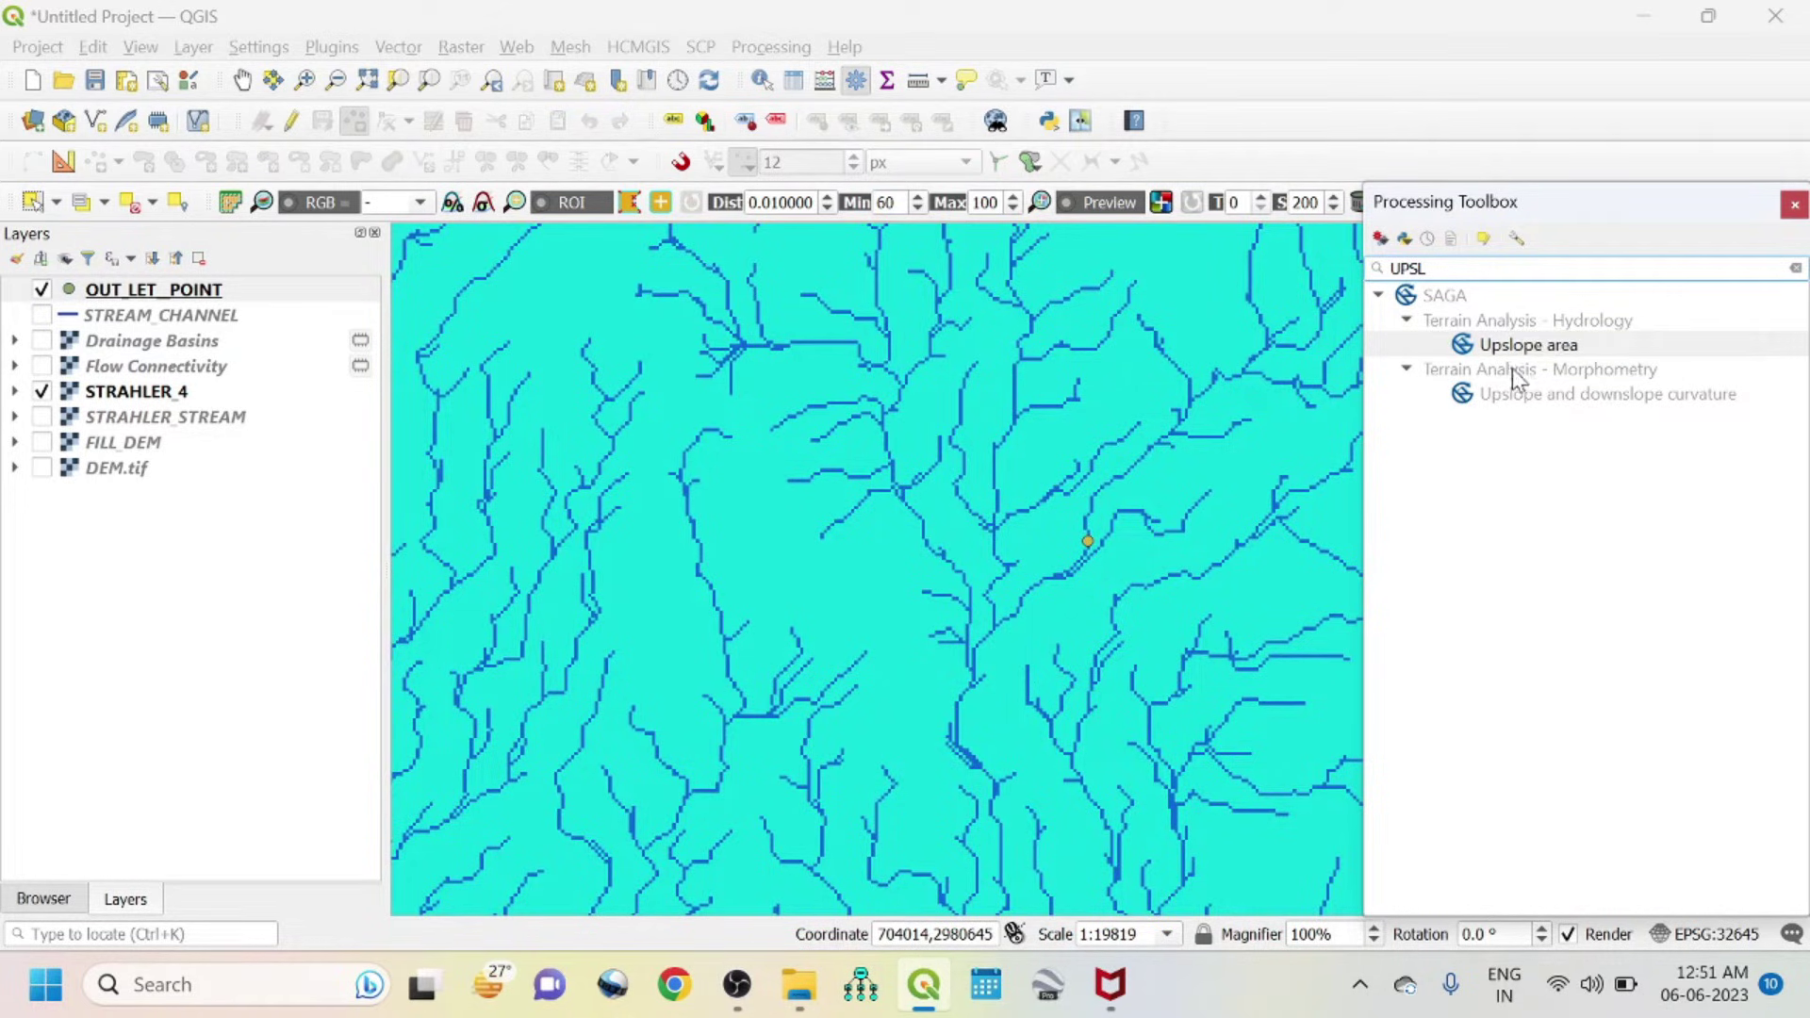
double_click(1560, 345)
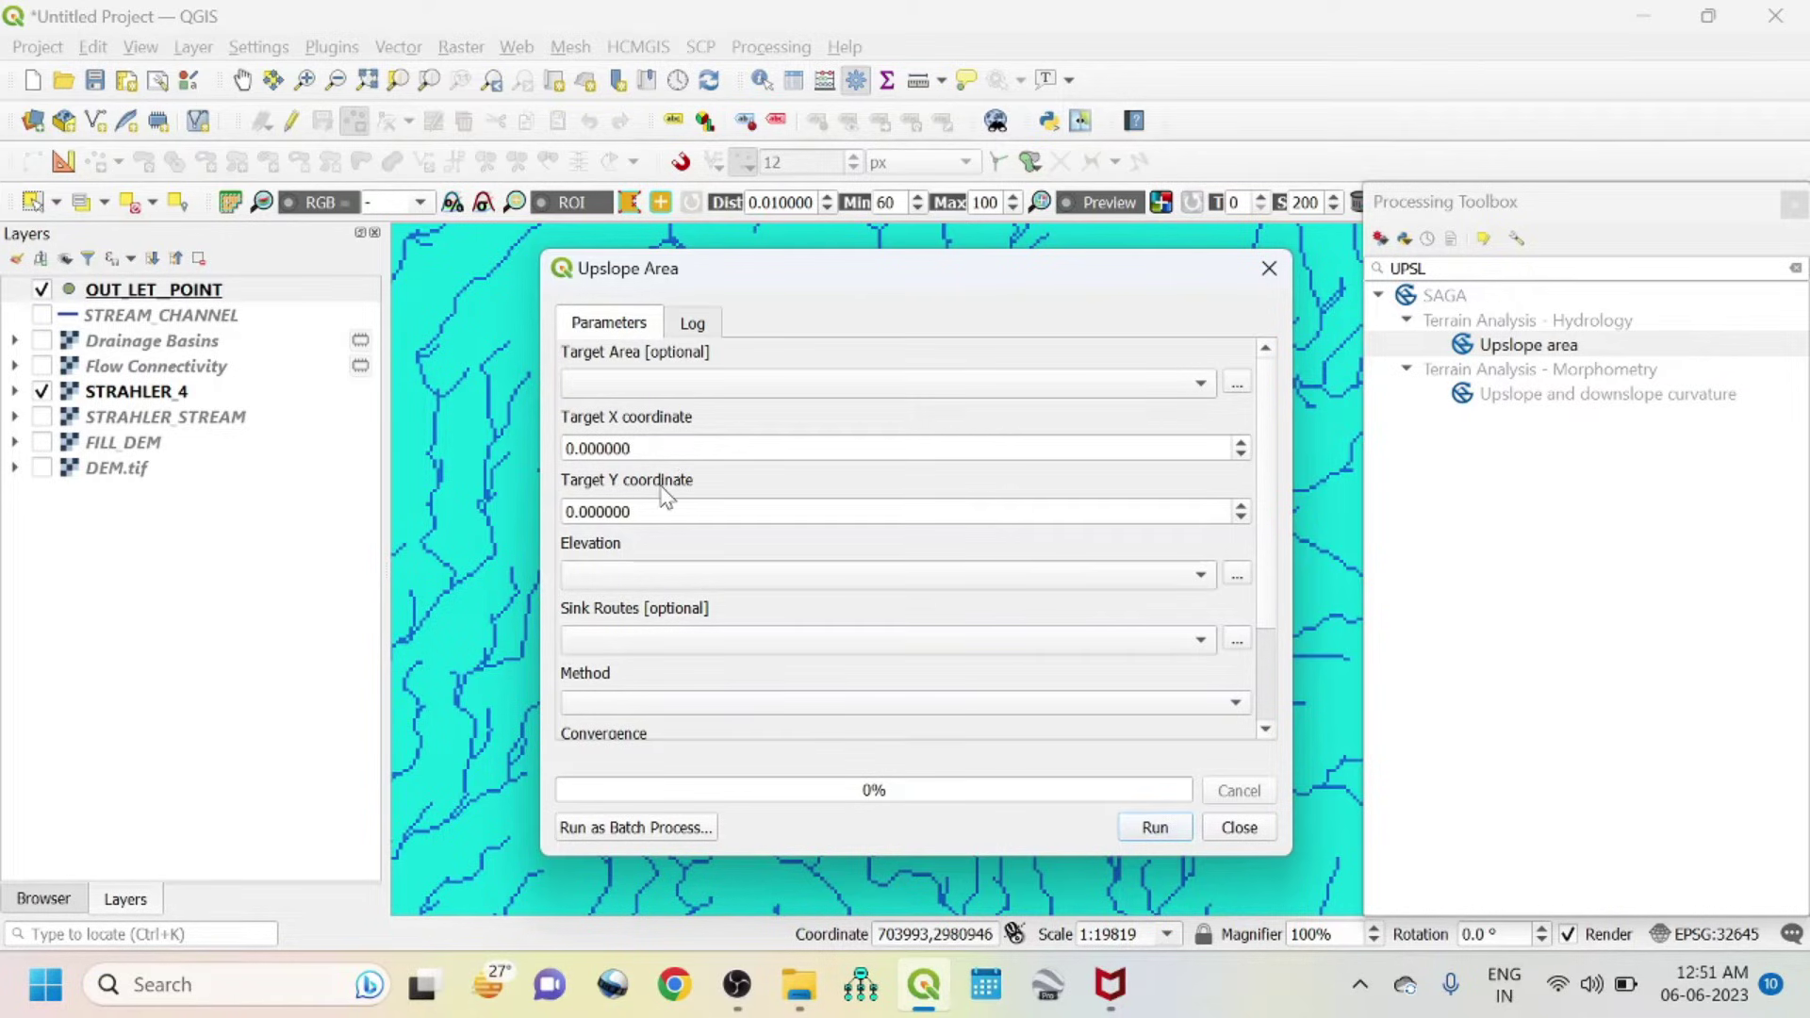
drag(686, 287, 1312, 278)
drag(1424, 259, 943, 211)
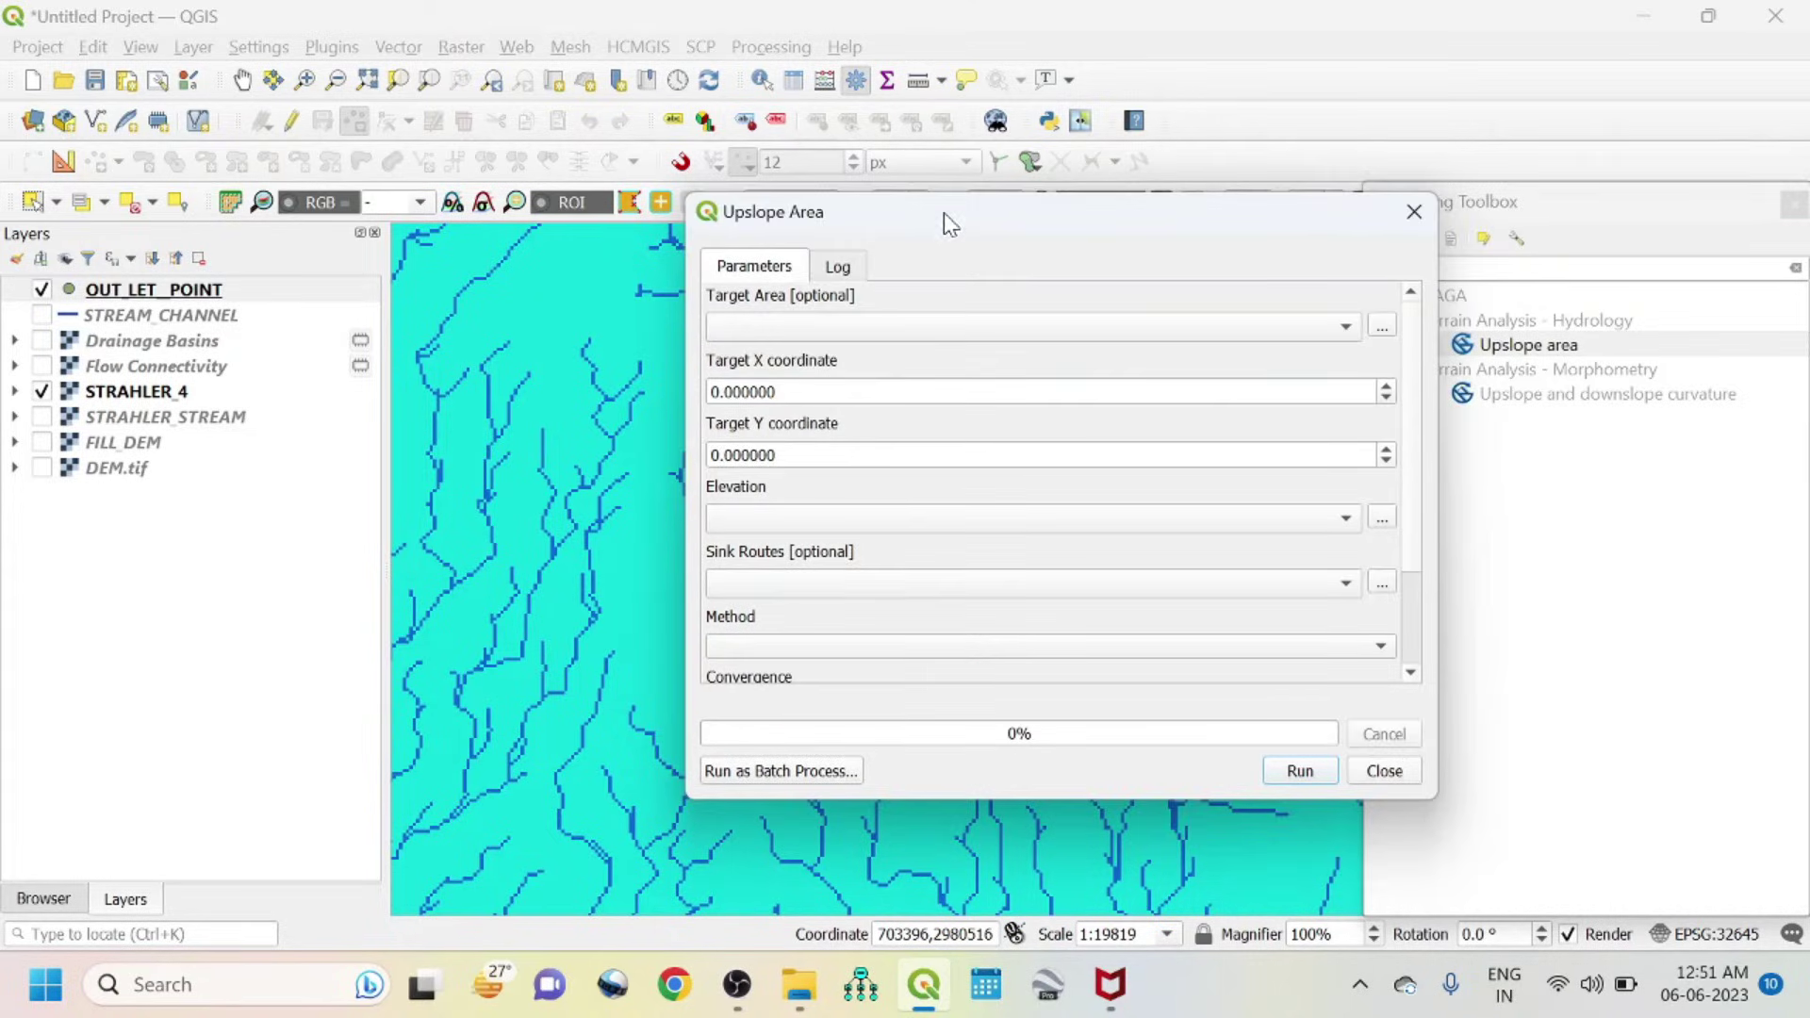
- Copy the X_COR value 703191 from the OUT_LET__POINT attribute table into the Upslope Area target X coordinate
right_click(118, 290)
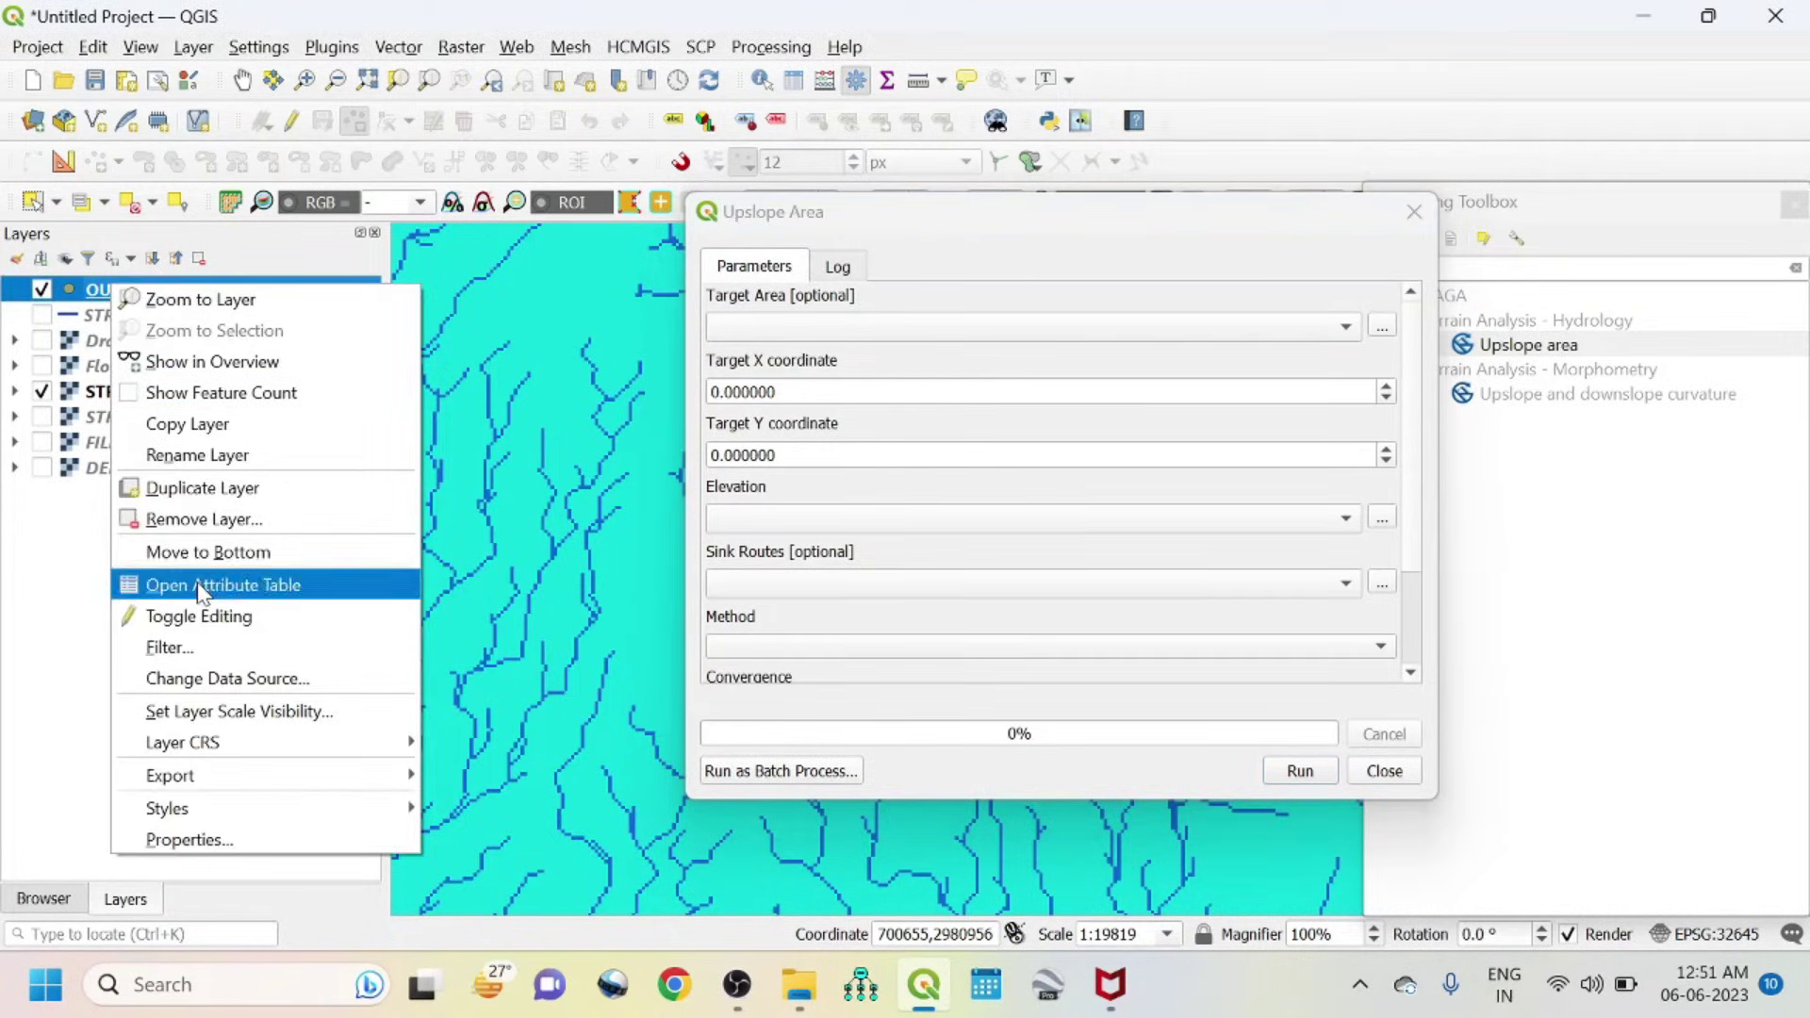
click(200, 589)
click(620, 349)
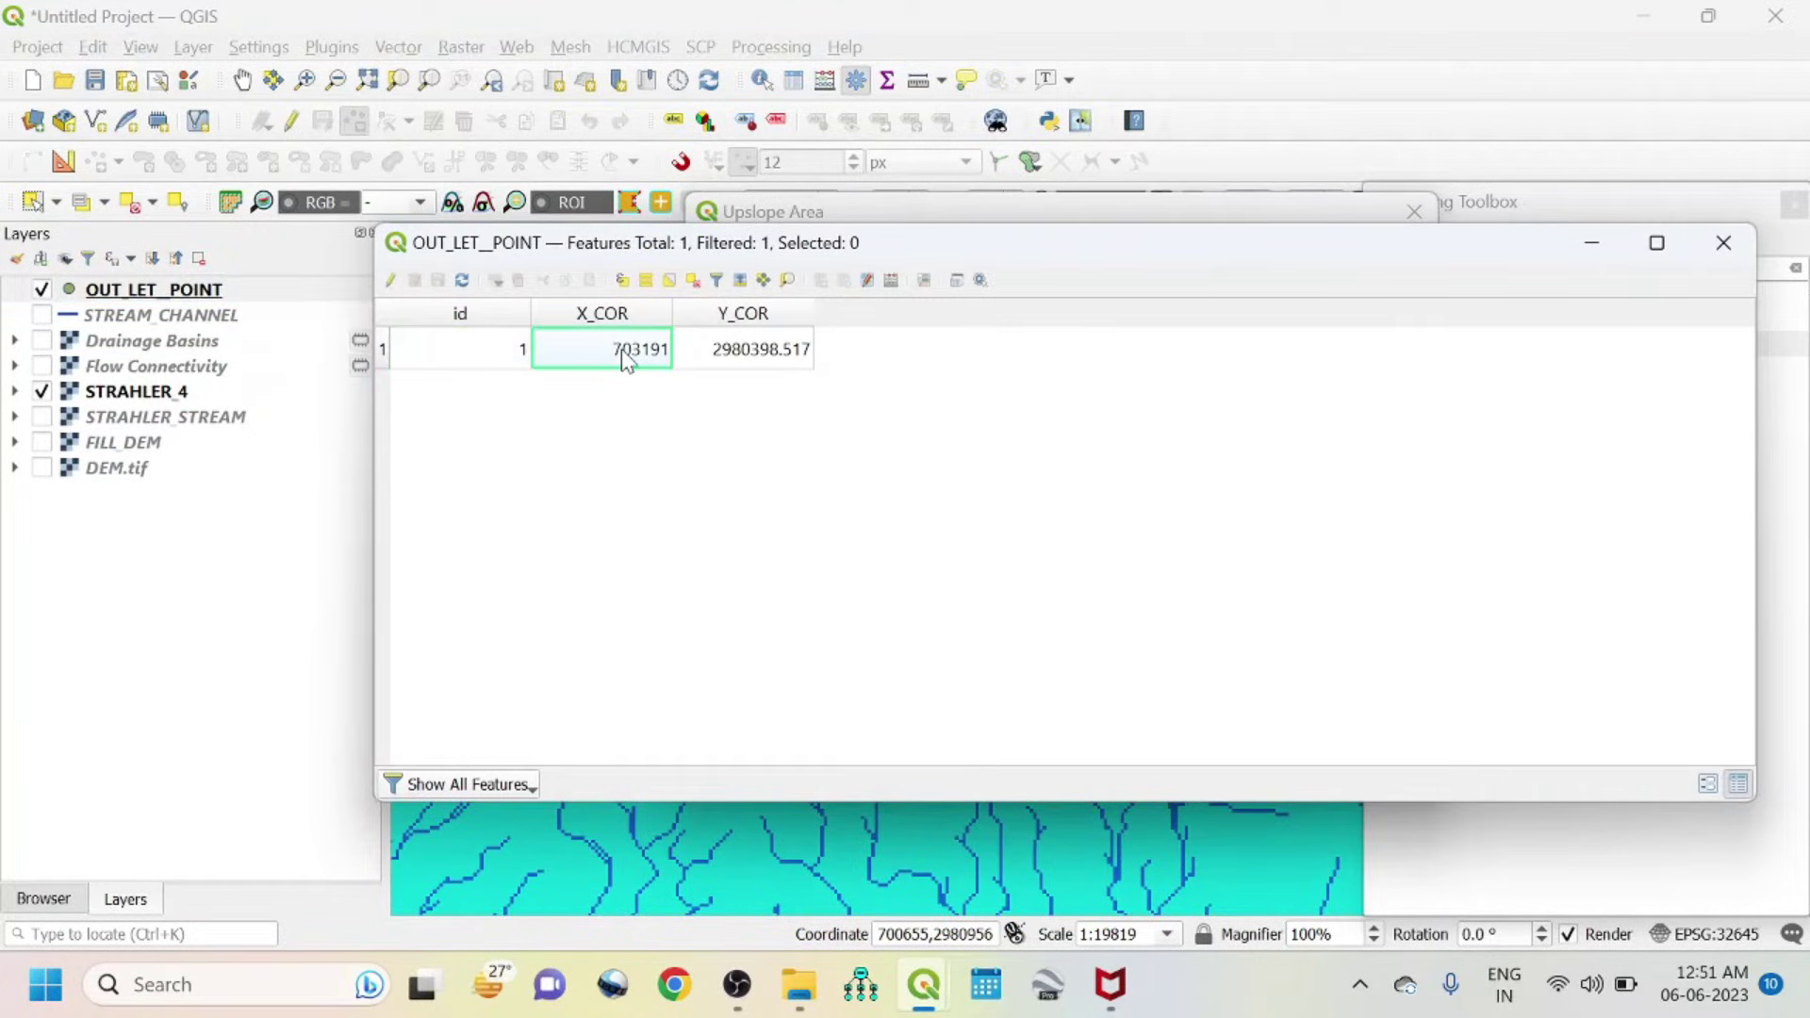
right_click(622, 351)
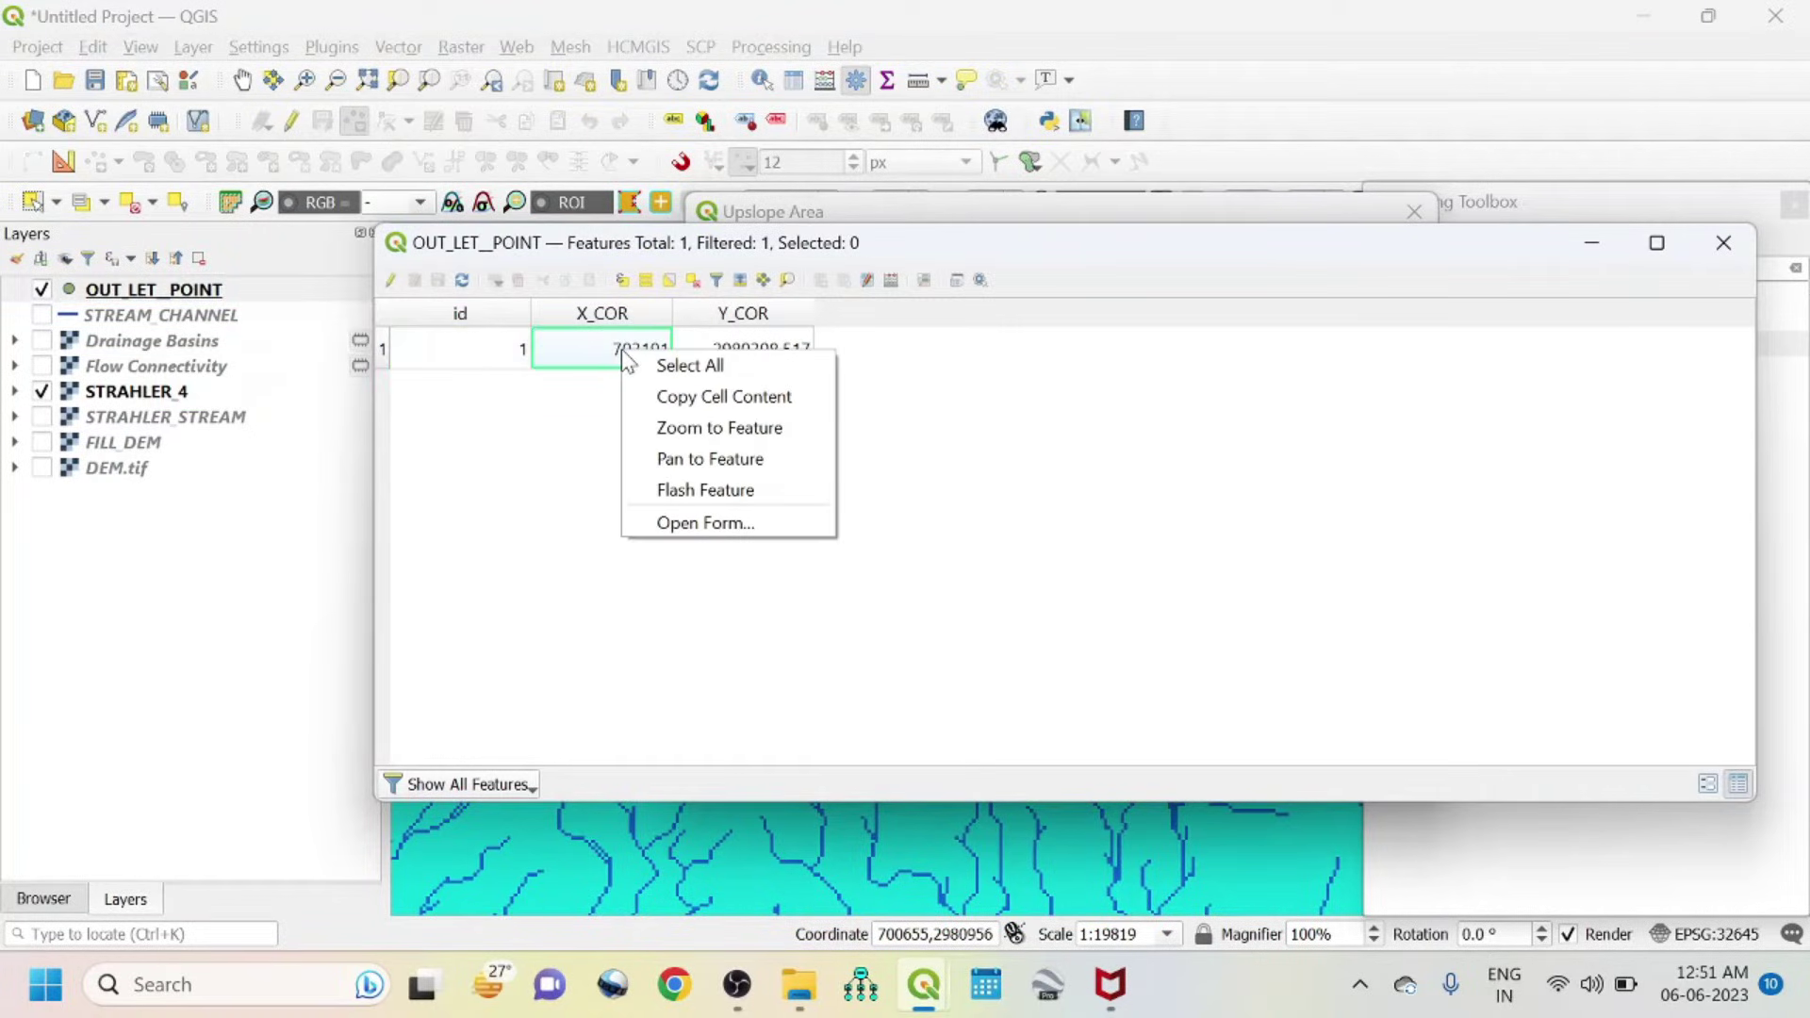
click(666, 397)
click(1592, 243)
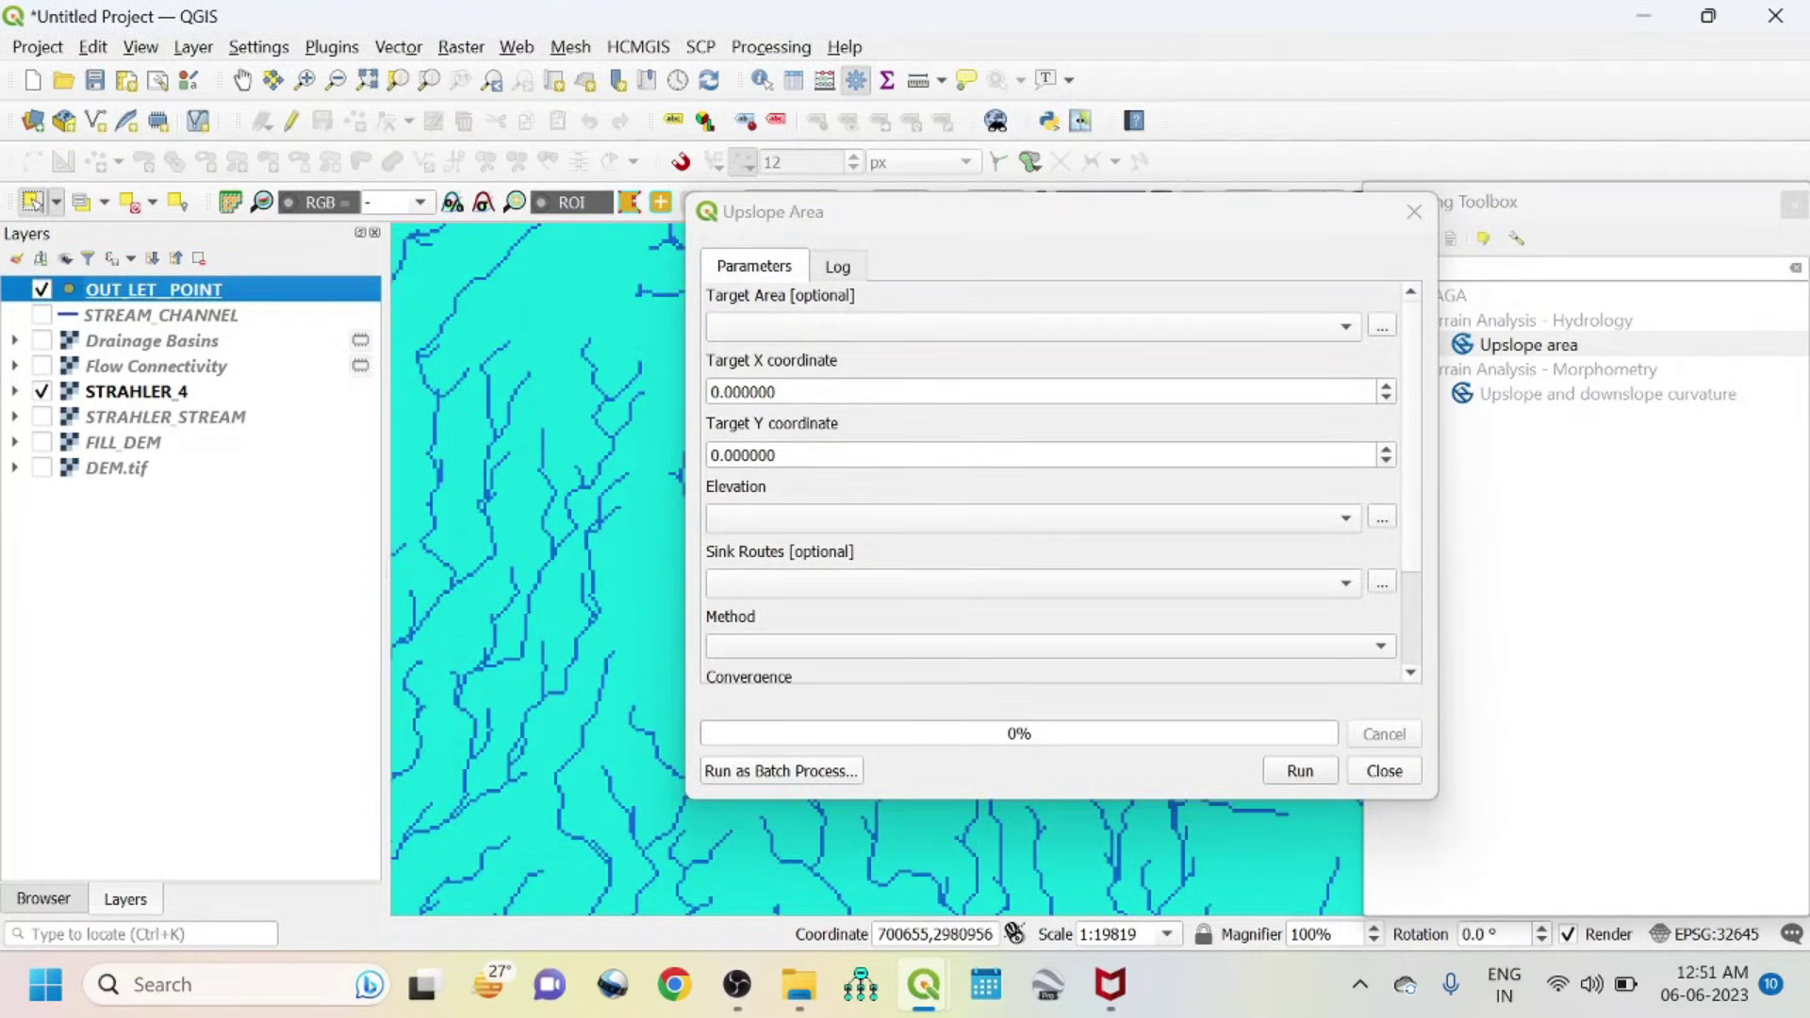
double_click(744, 392)
right_click(737, 394)
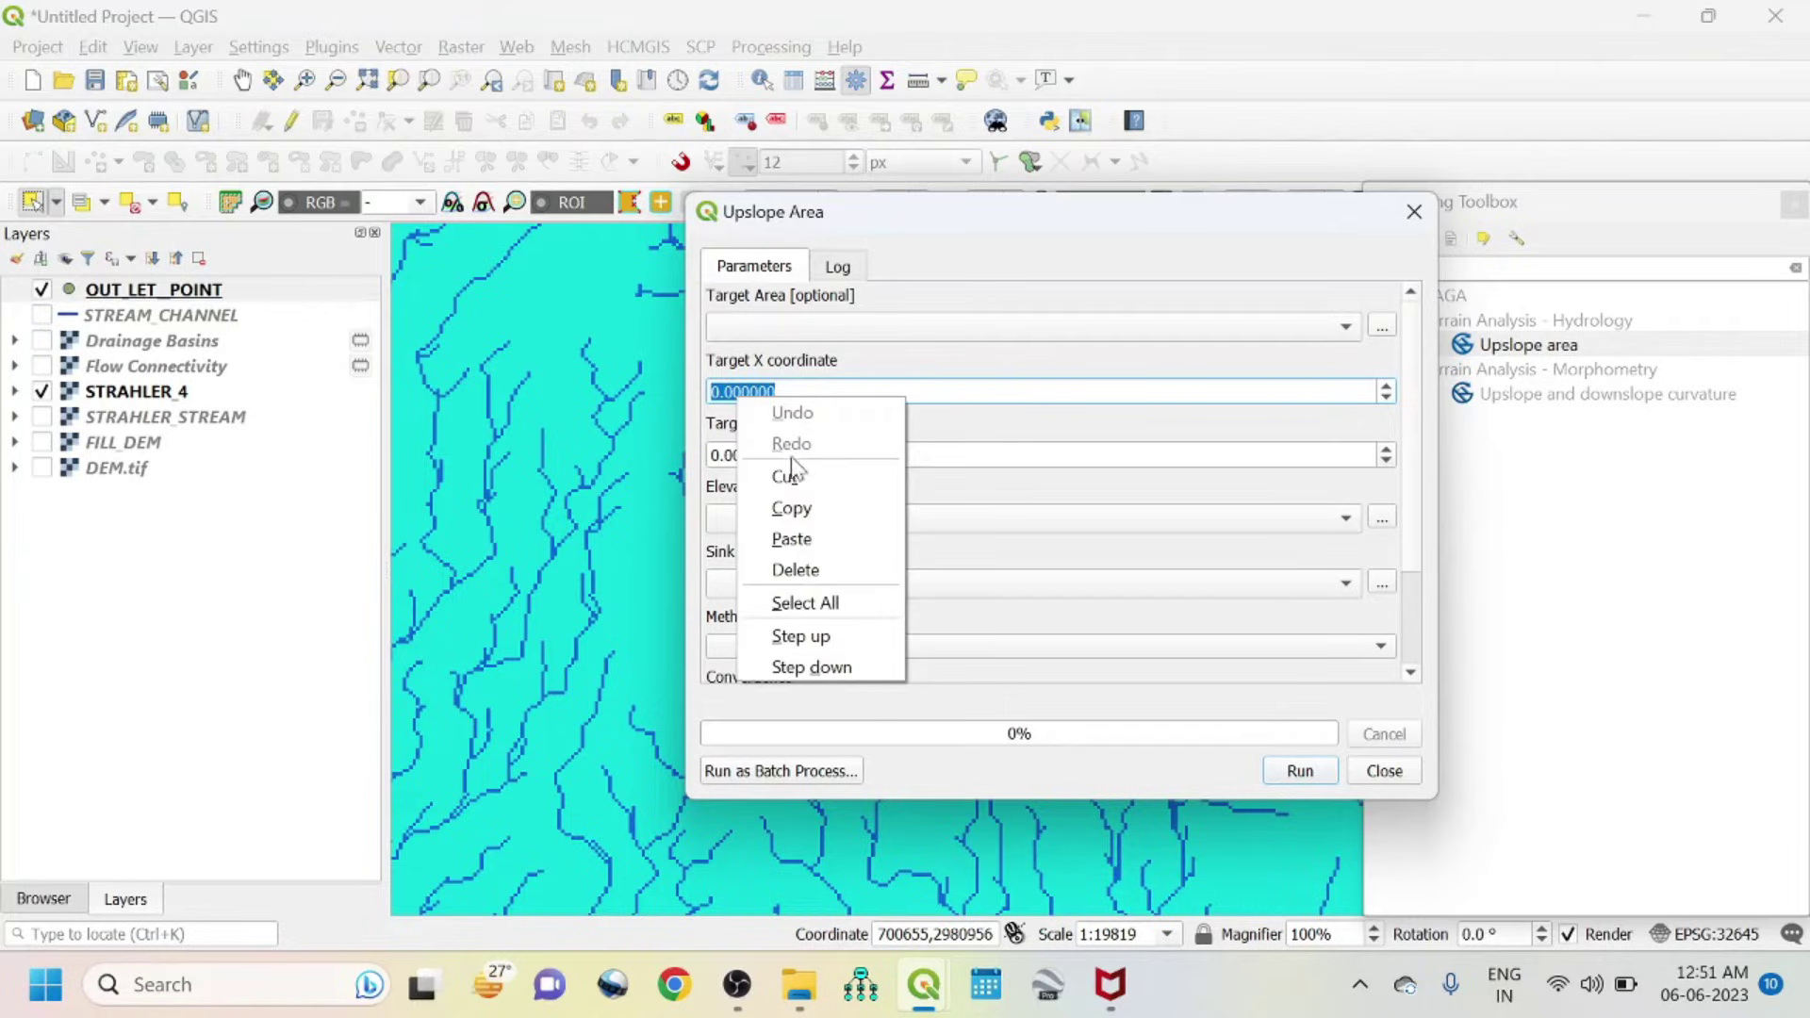
click(801, 535)
- Copy the Y_COR value 2980398.517 from the OUT_LET__POINT attribute table into the Upslope Area target Y coordinate
mouse_move(924, 984)
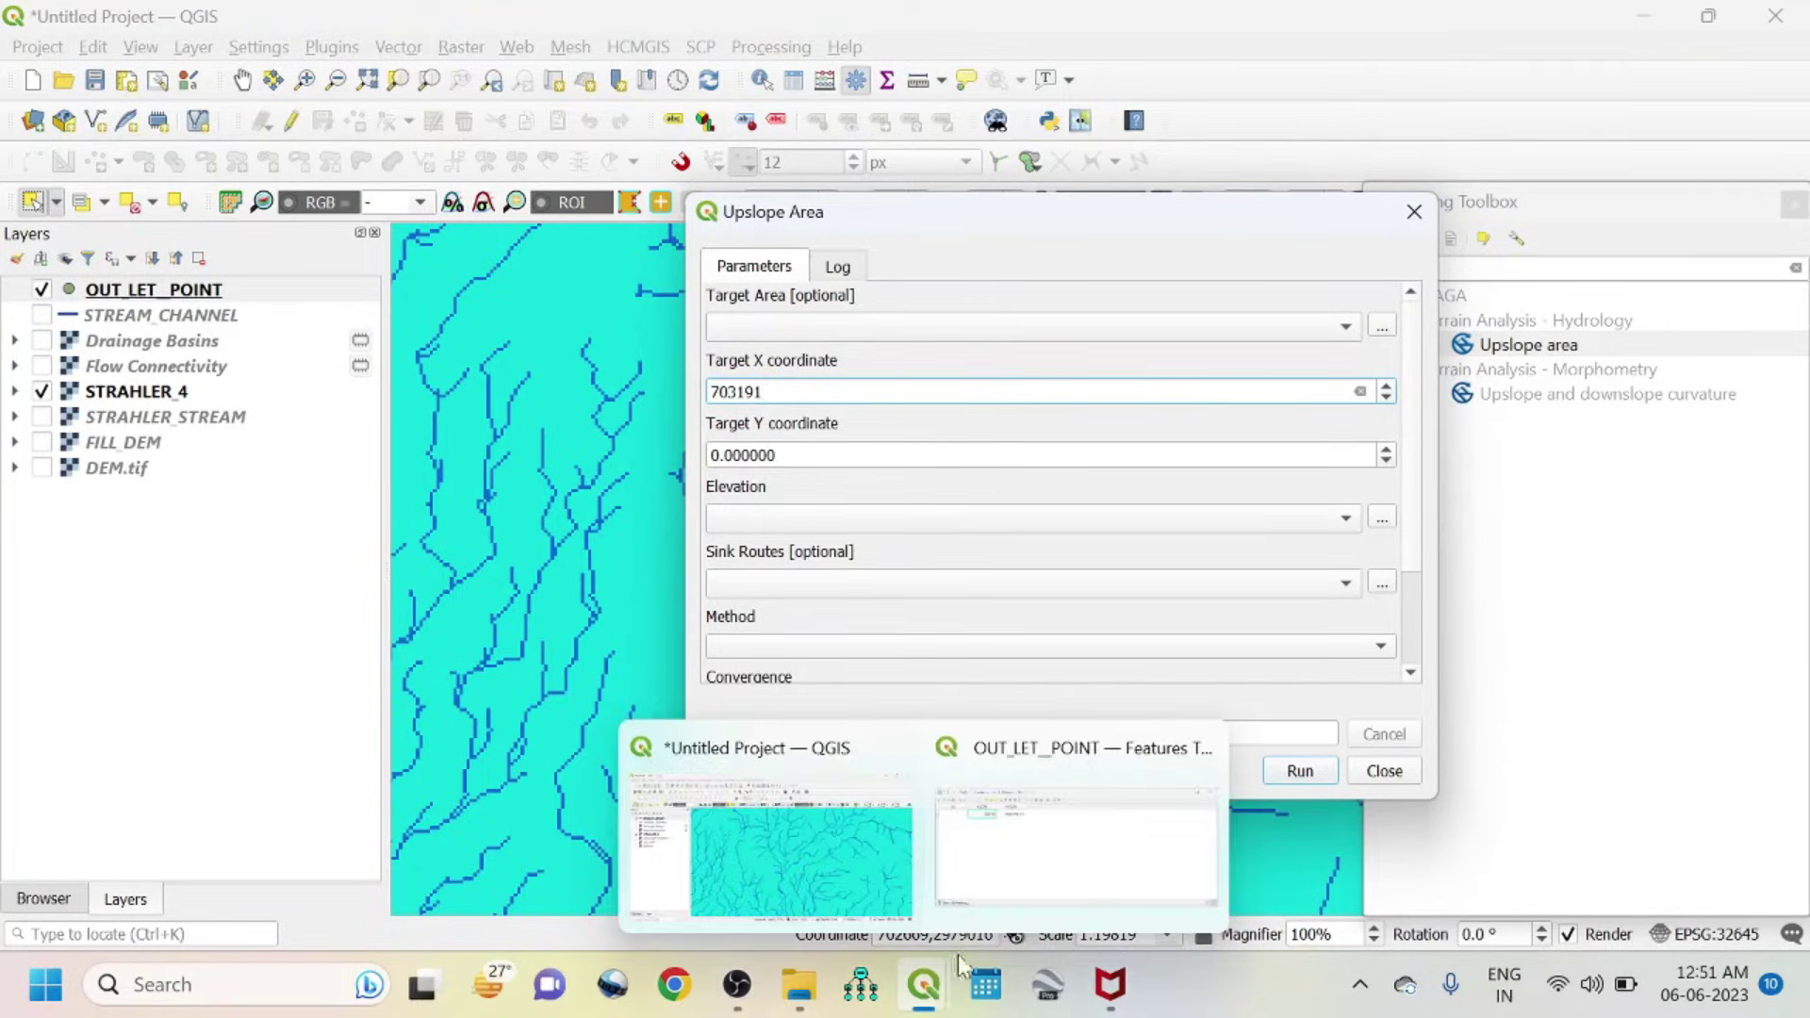
click(1075, 830)
click(740, 353)
right_click(739, 352)
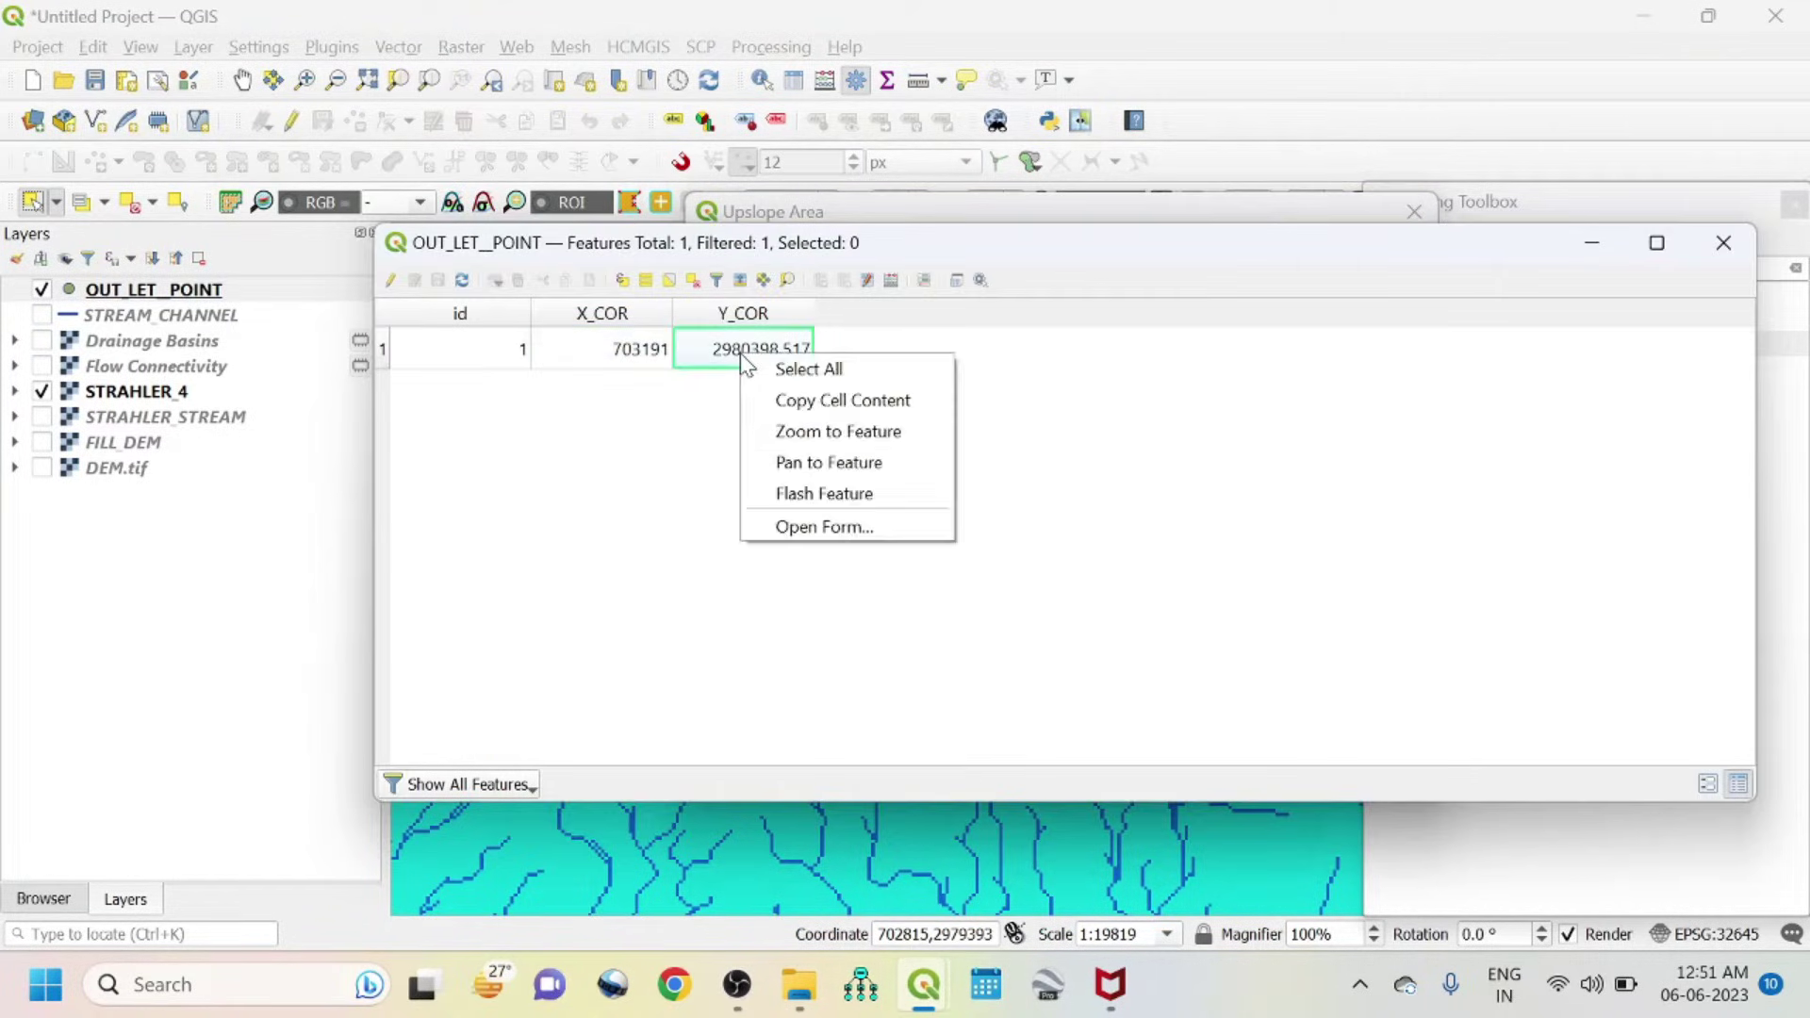
click(784, 407)
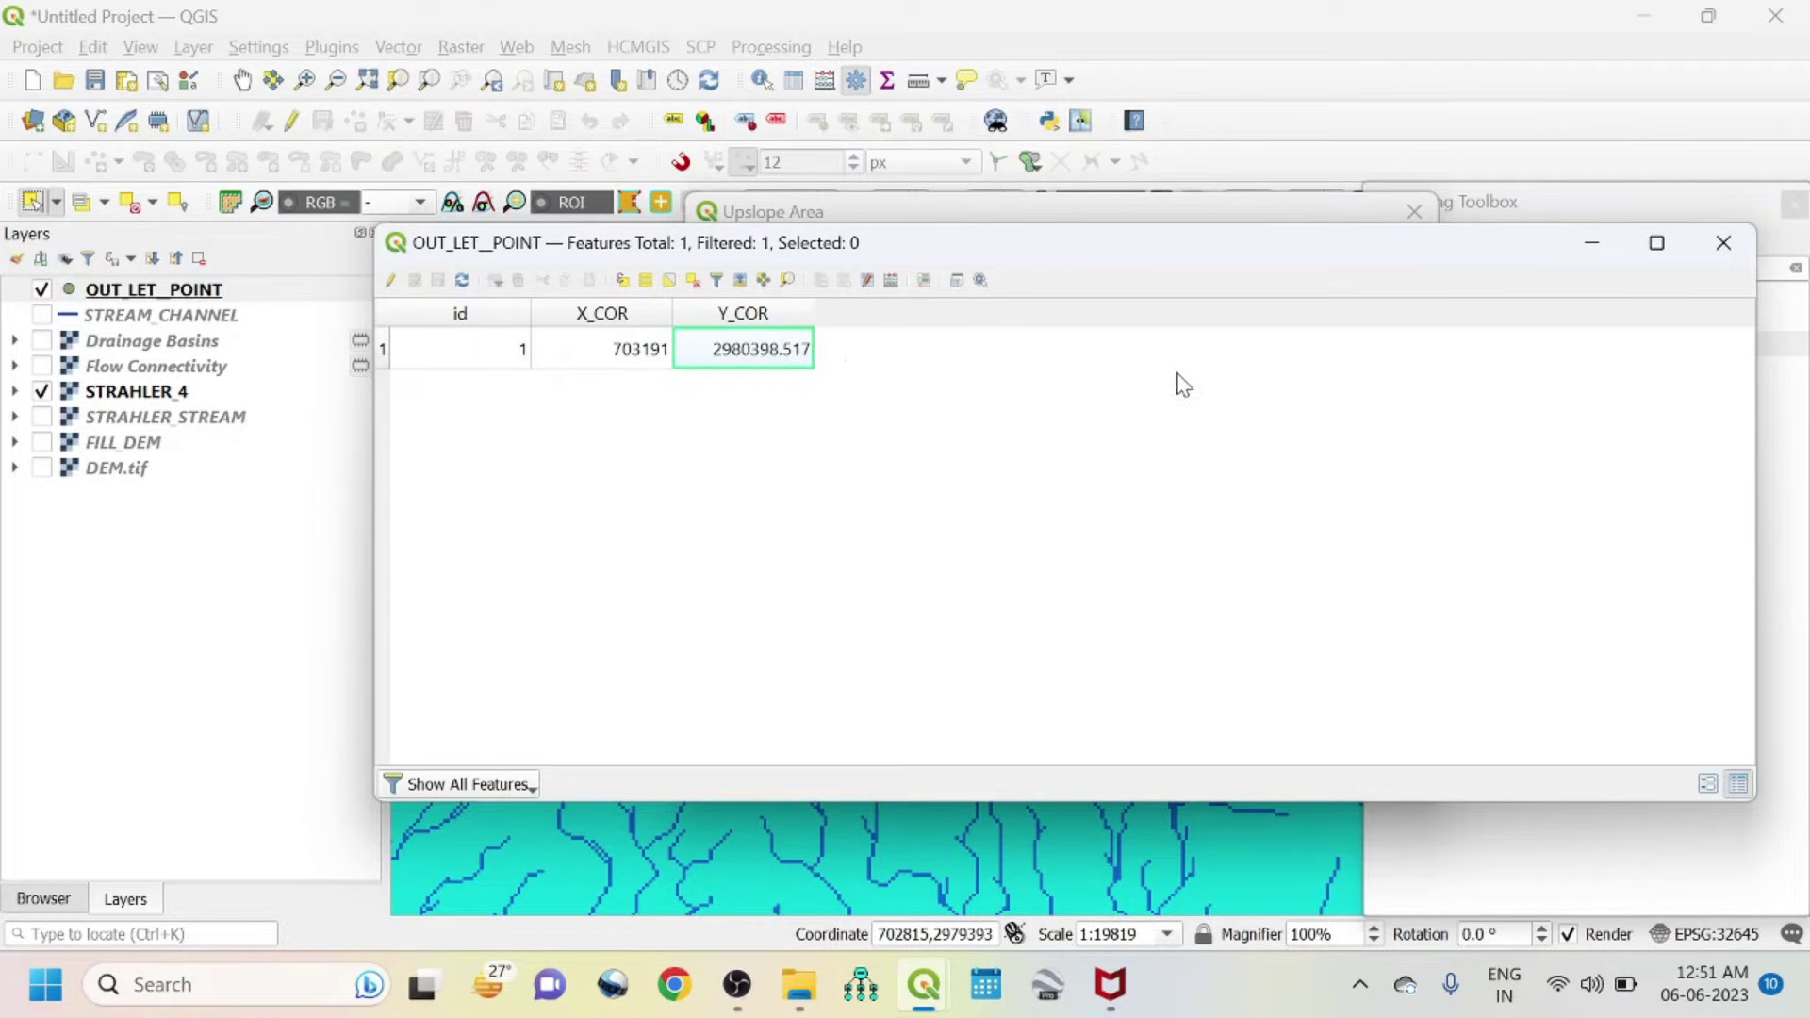
click(1591, 242)
double_click(741, 456)
right_click(741, 462)
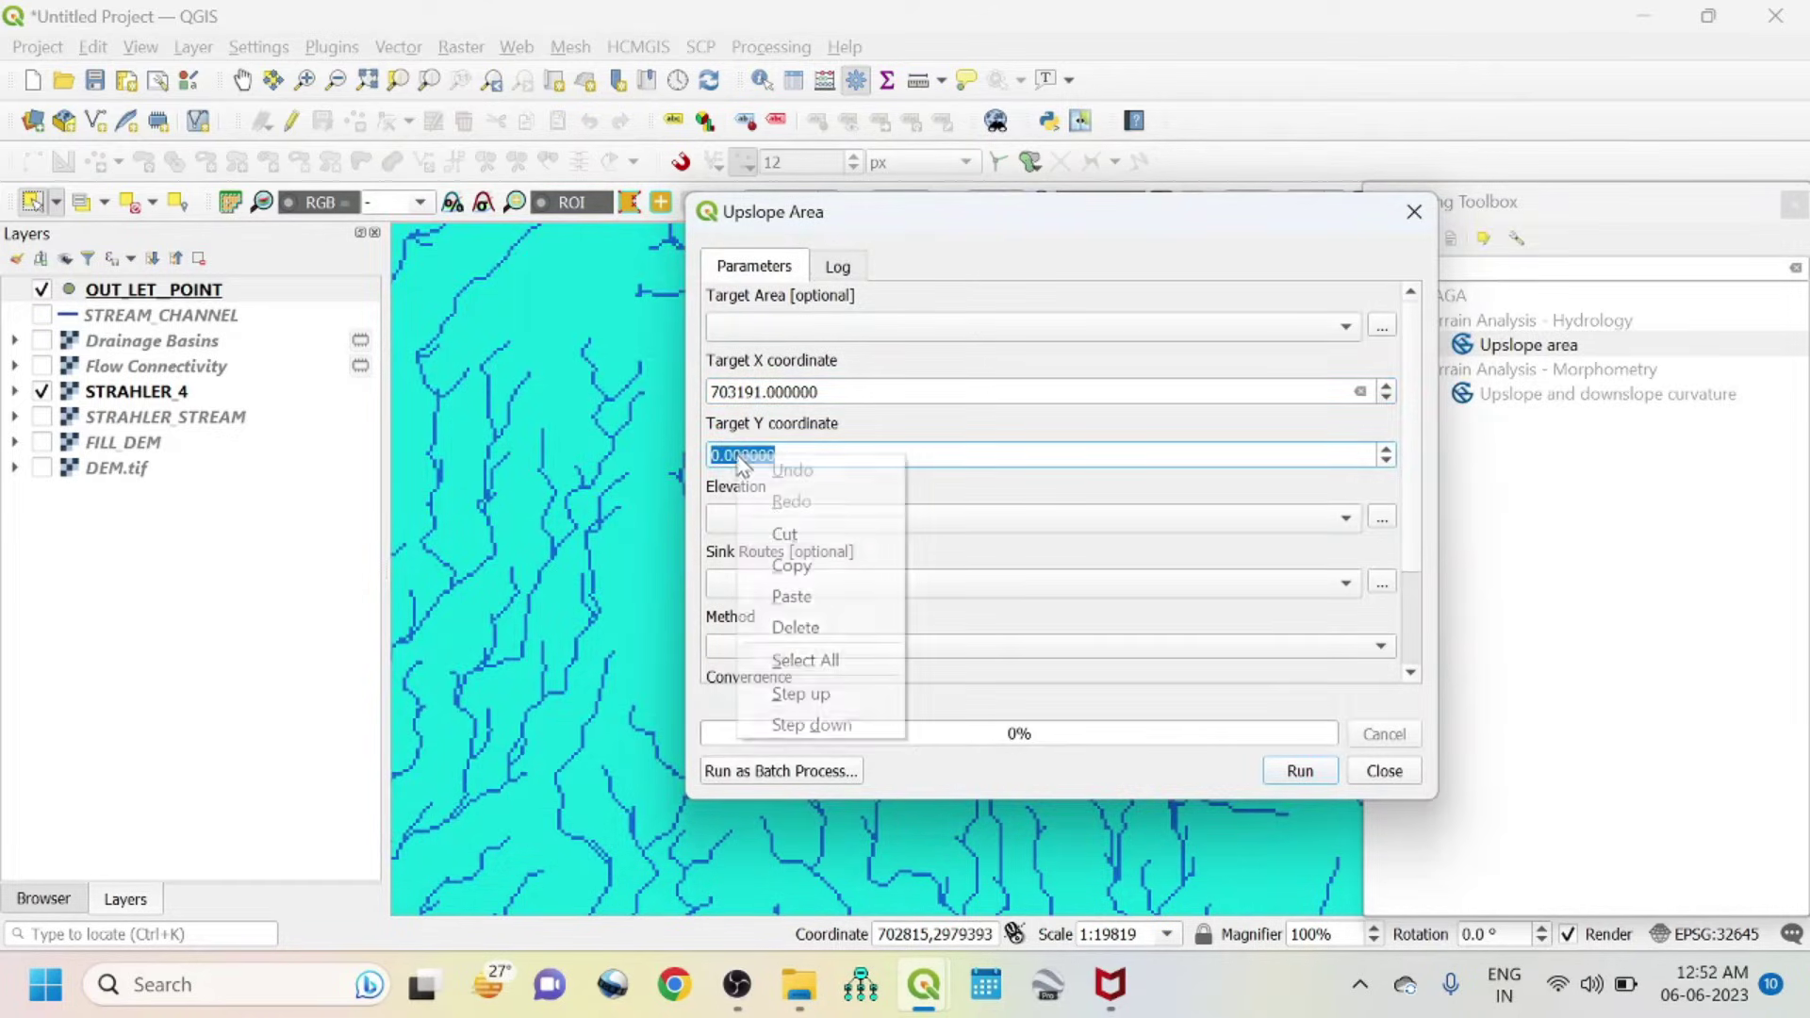
click(791, 596)
- Run Upslope Area with FILL_DEM as the elevation and Deterministic 8 as the method
click(771, 517)
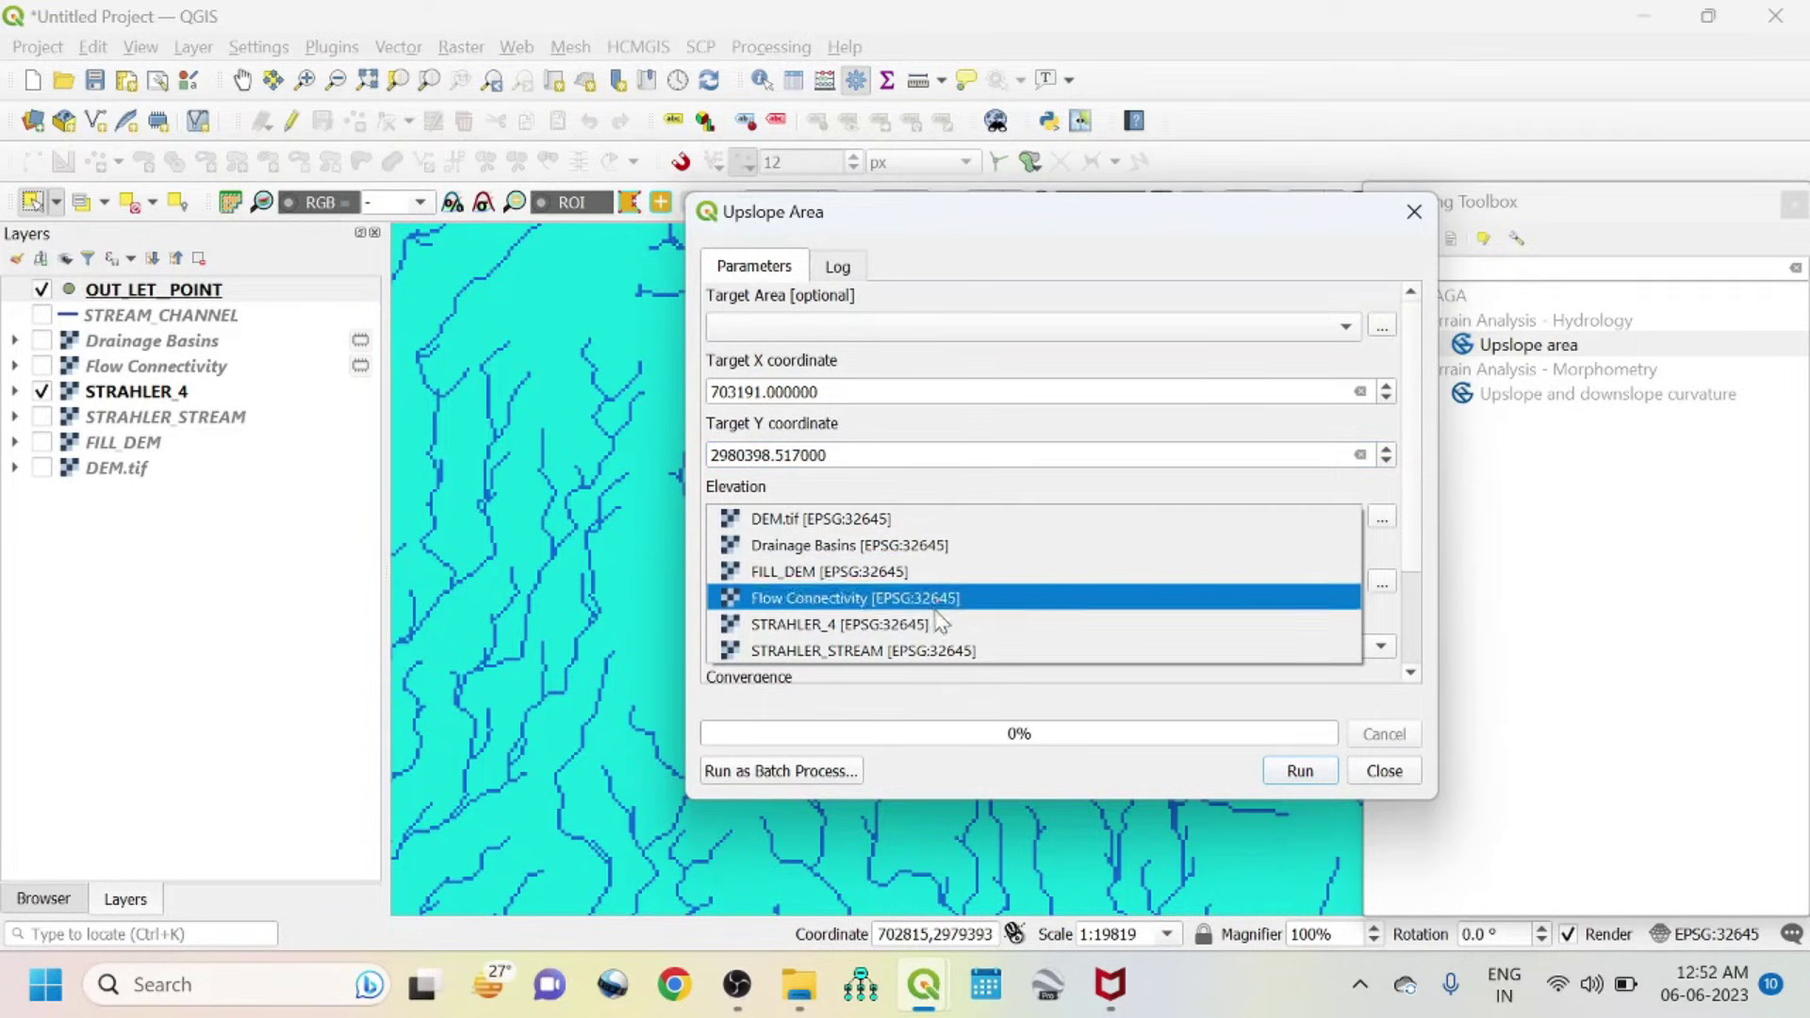
click(850, 577)
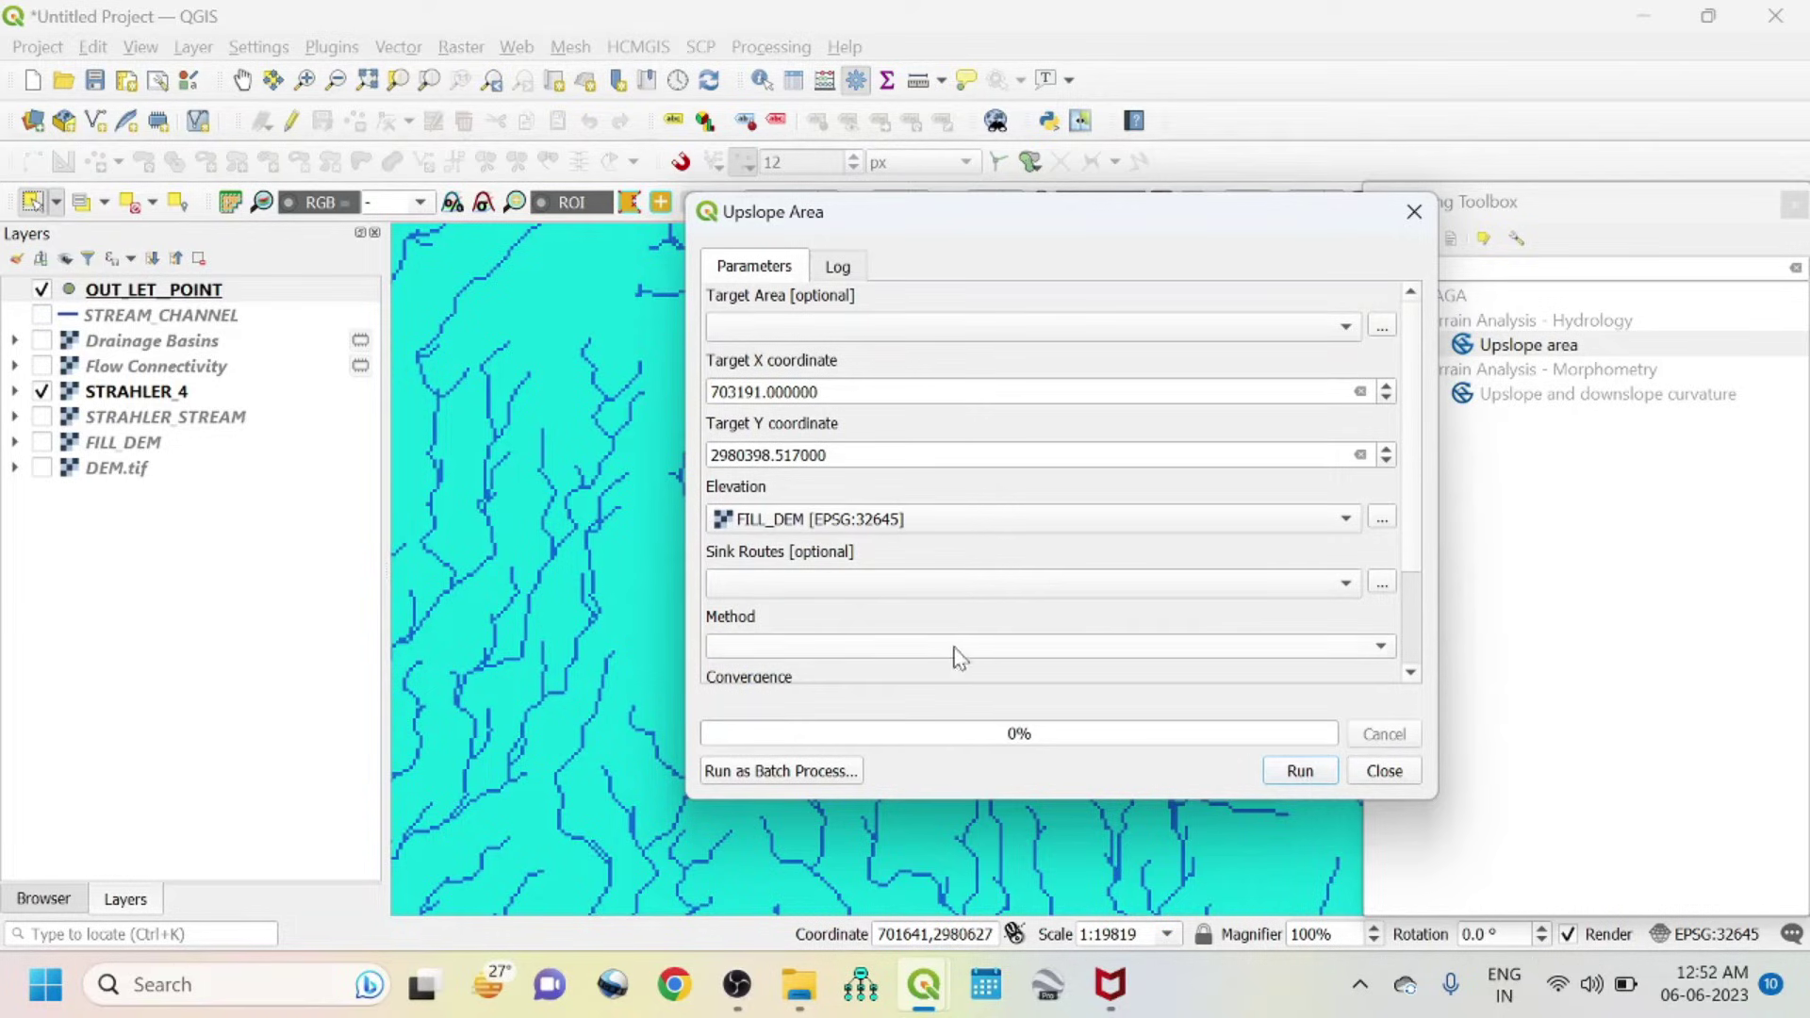
click(761, 650)
click(759, 651)
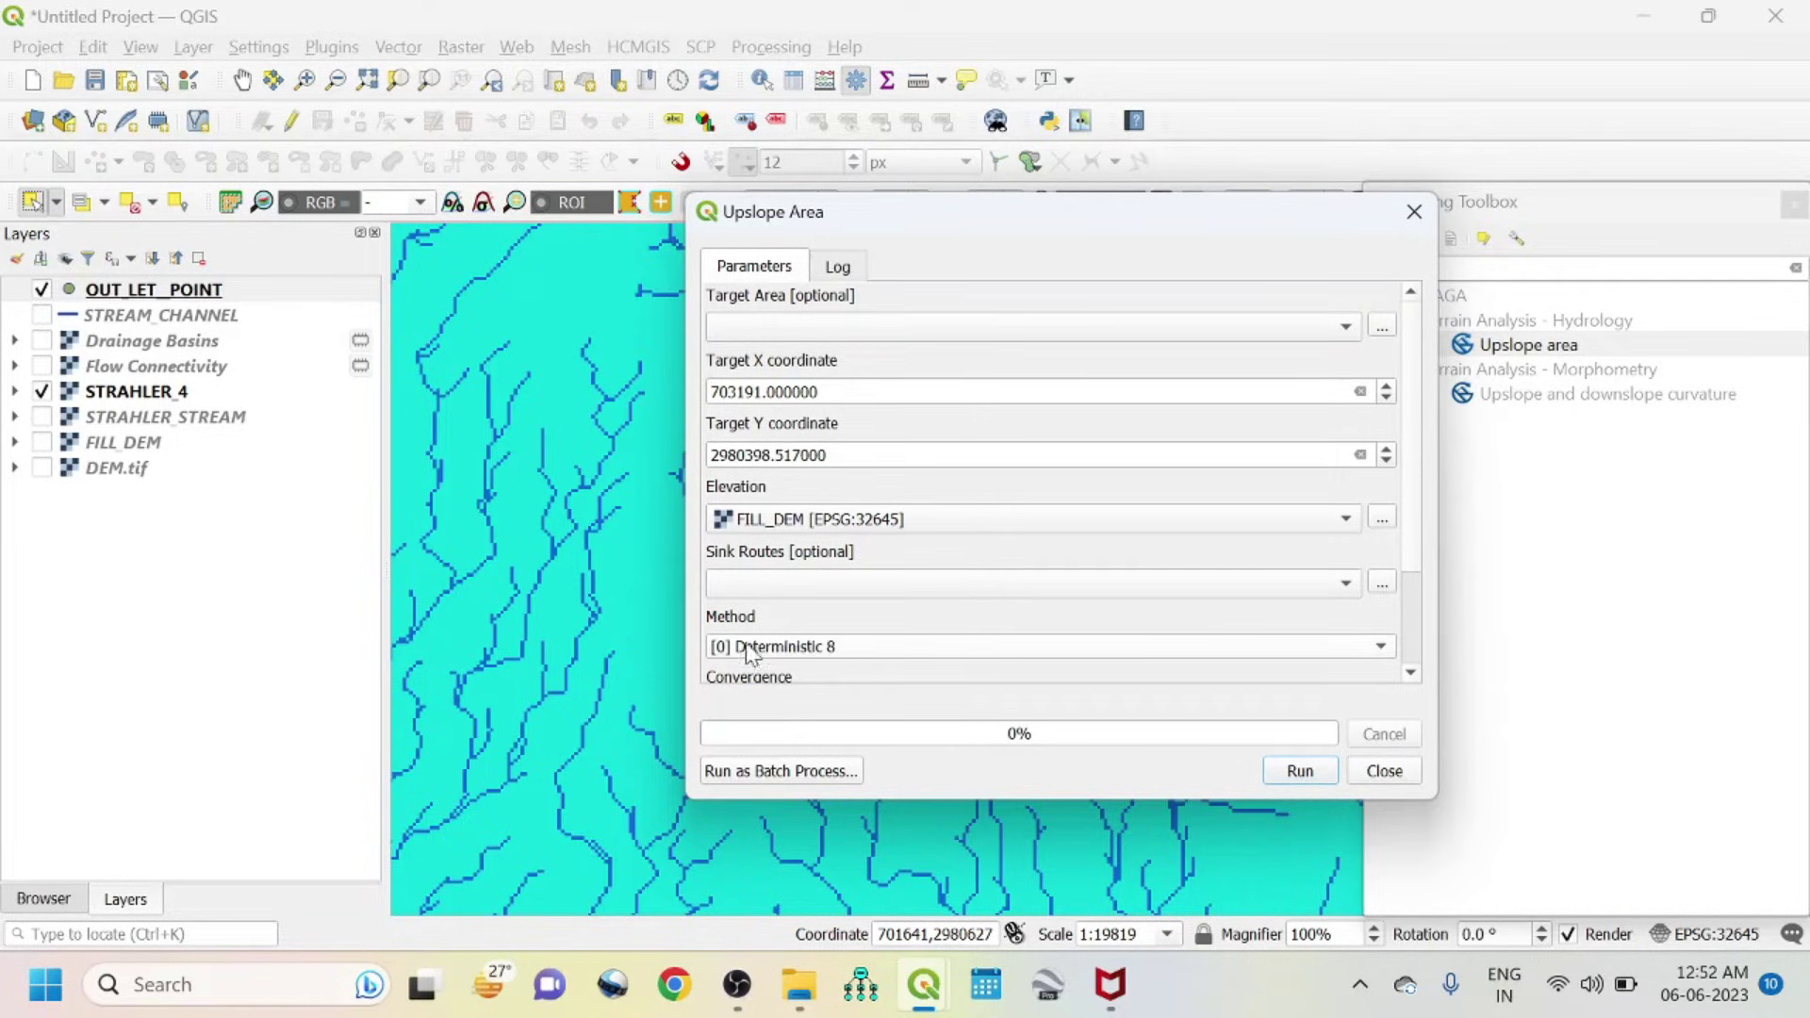
click(1301, 772)
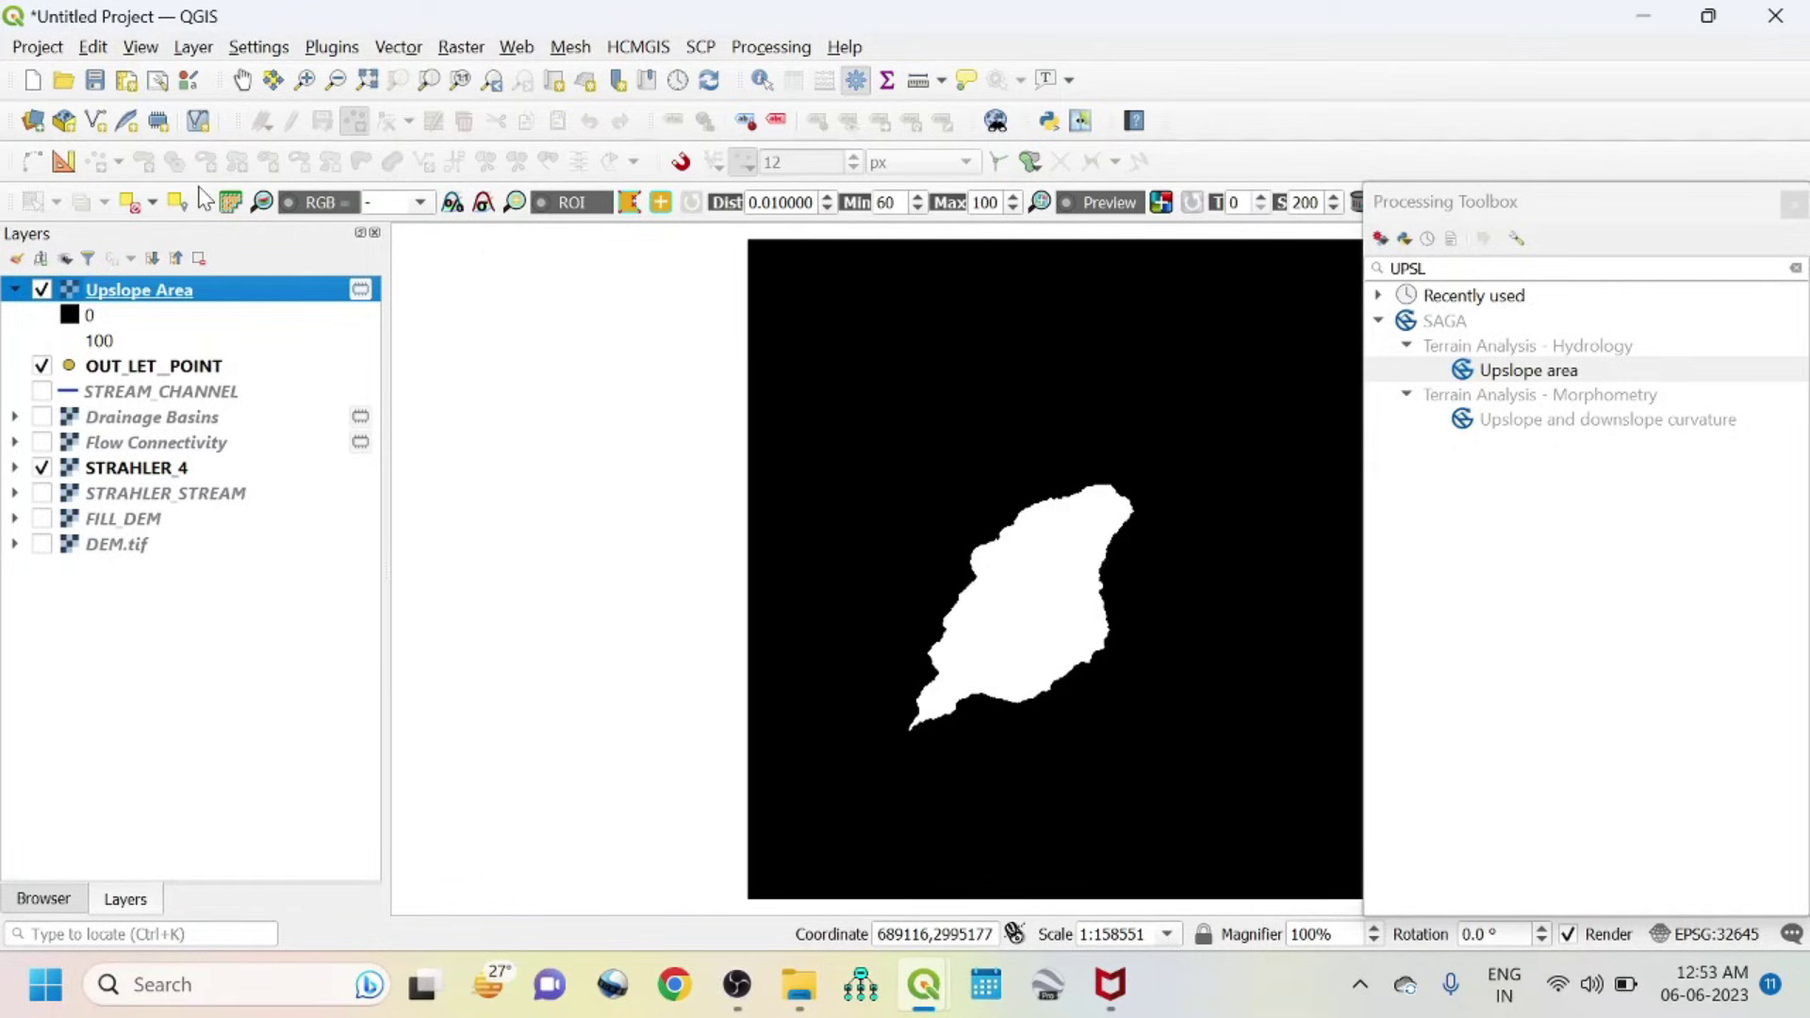
- Polygonize the Upslope Area raster into a shapefile named UPSLOPE_WATERSHADE in the Water shade folder
click(461, 49)
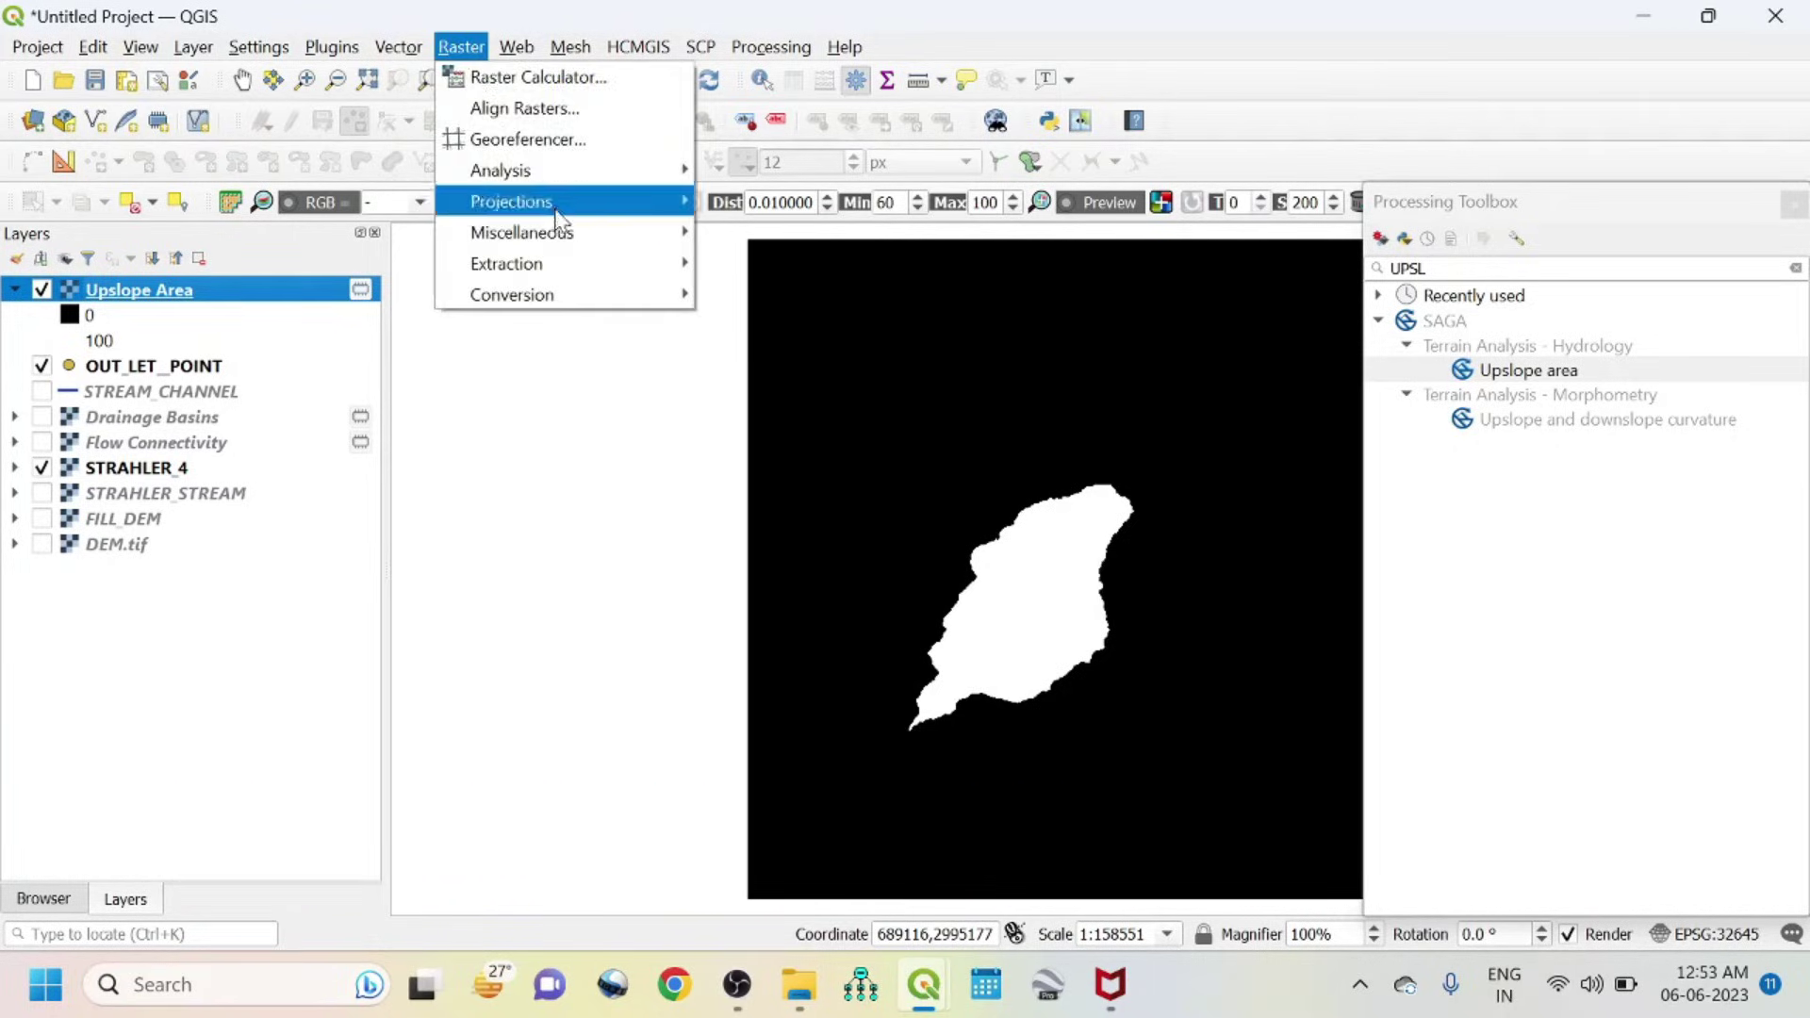
mouse_move(570, 236)
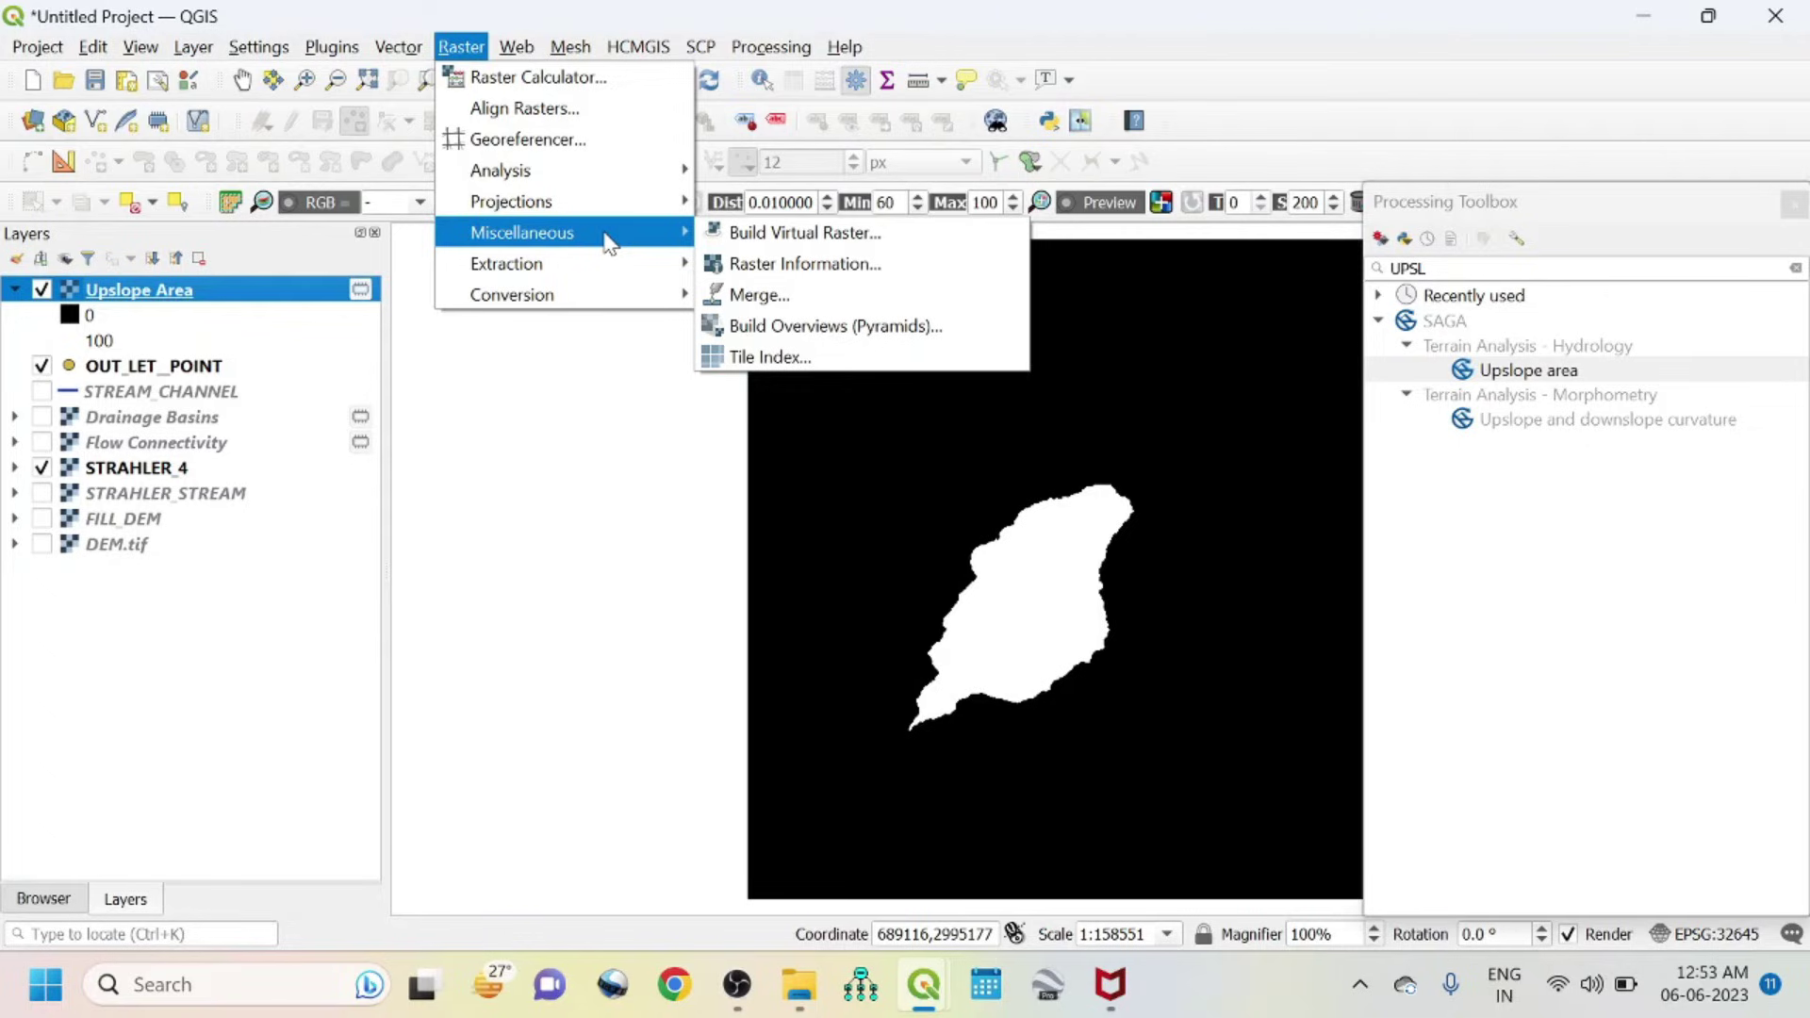
mouse_move(638, 297)
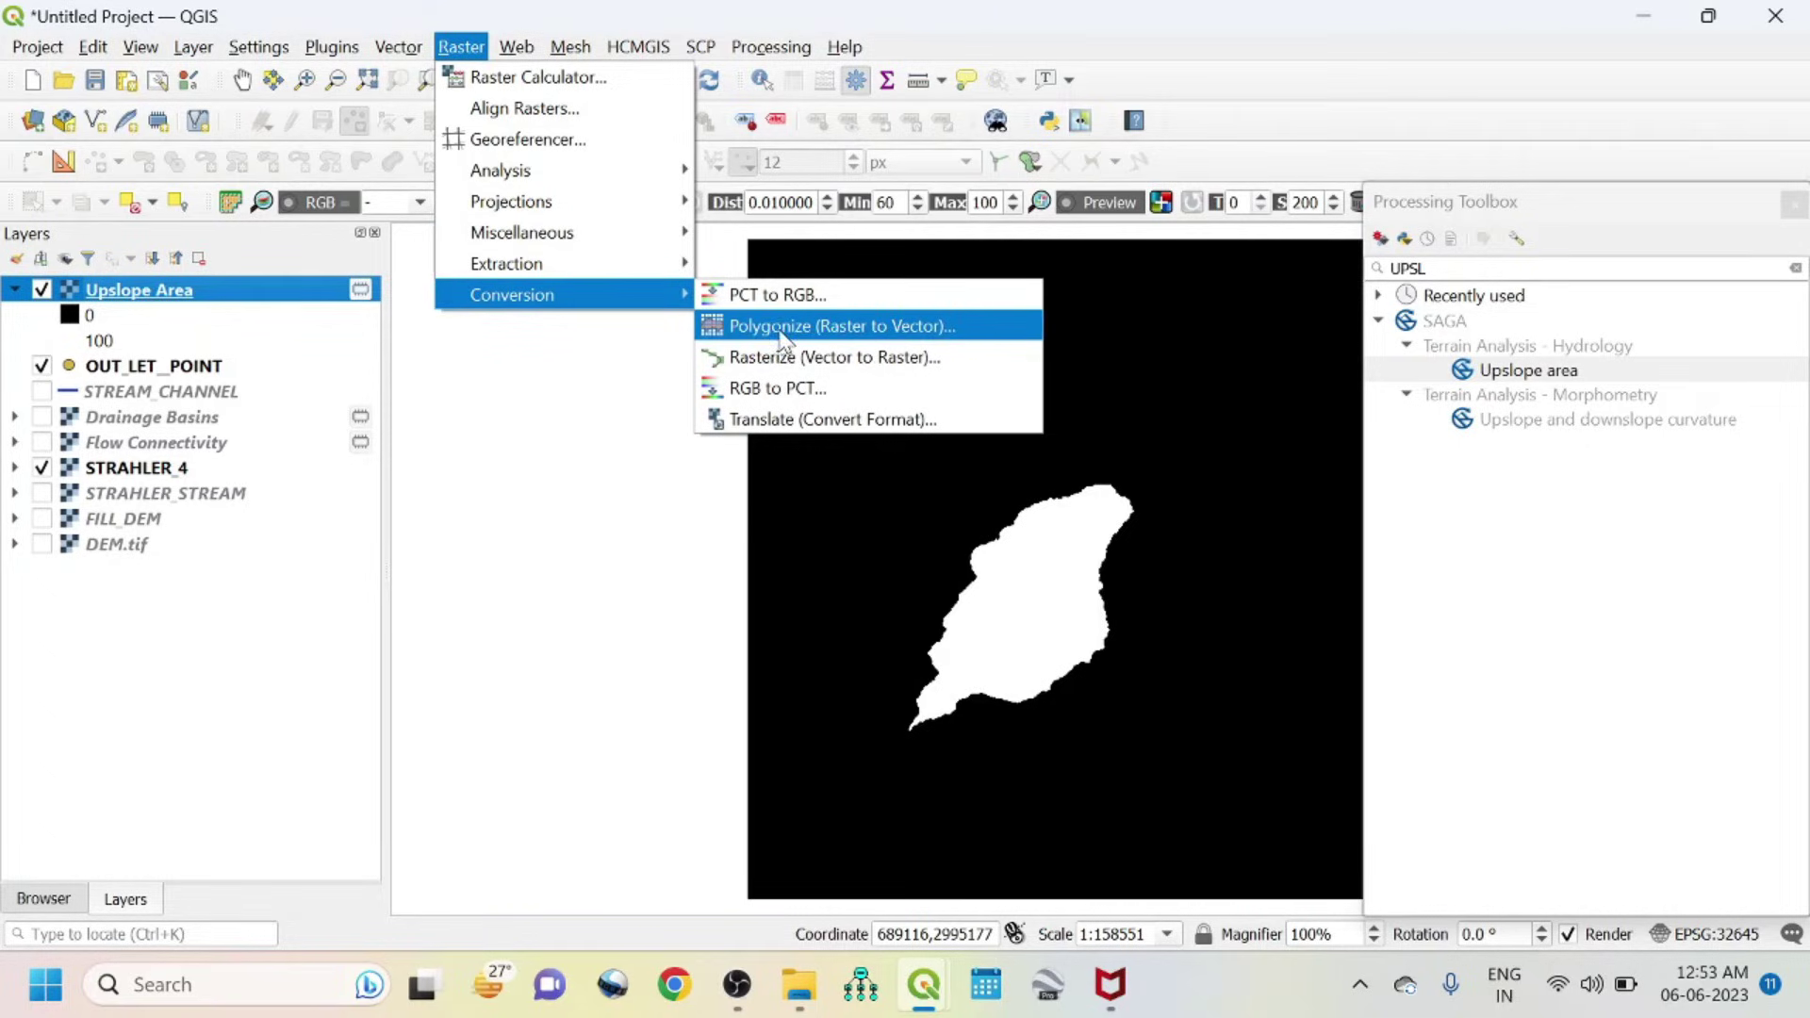
click(898, 328)
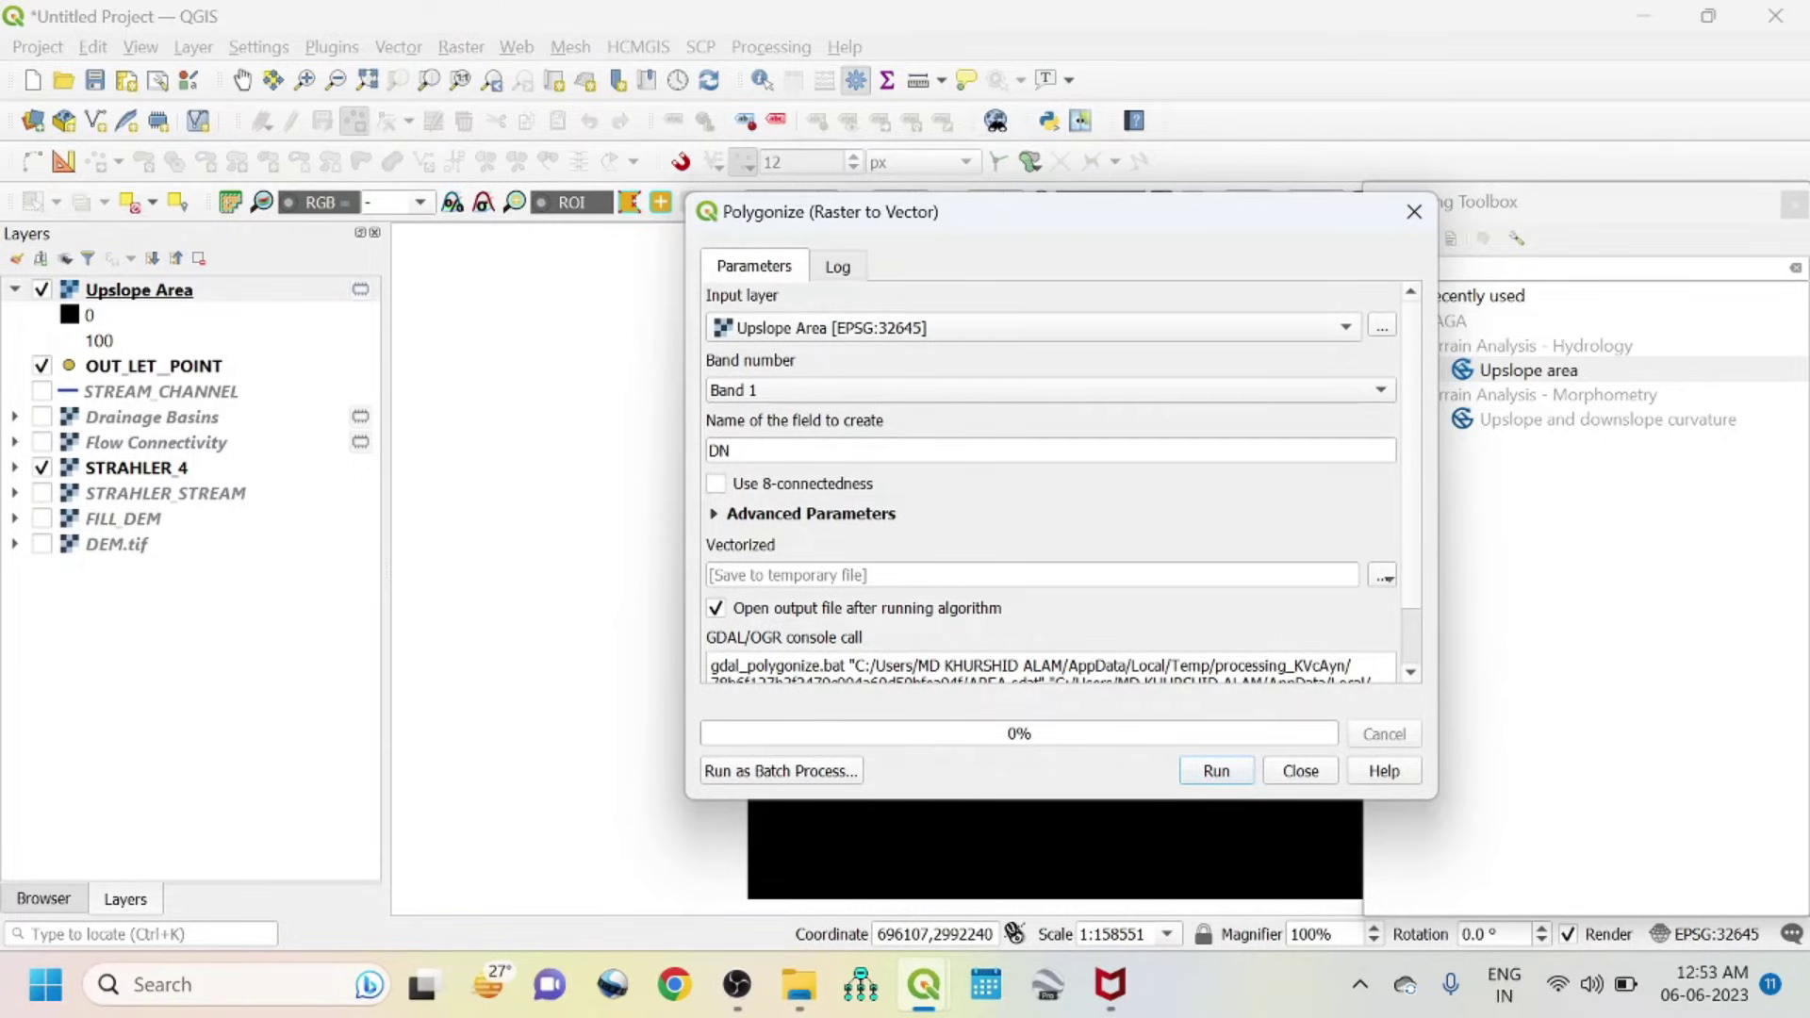
click(1384, 577)
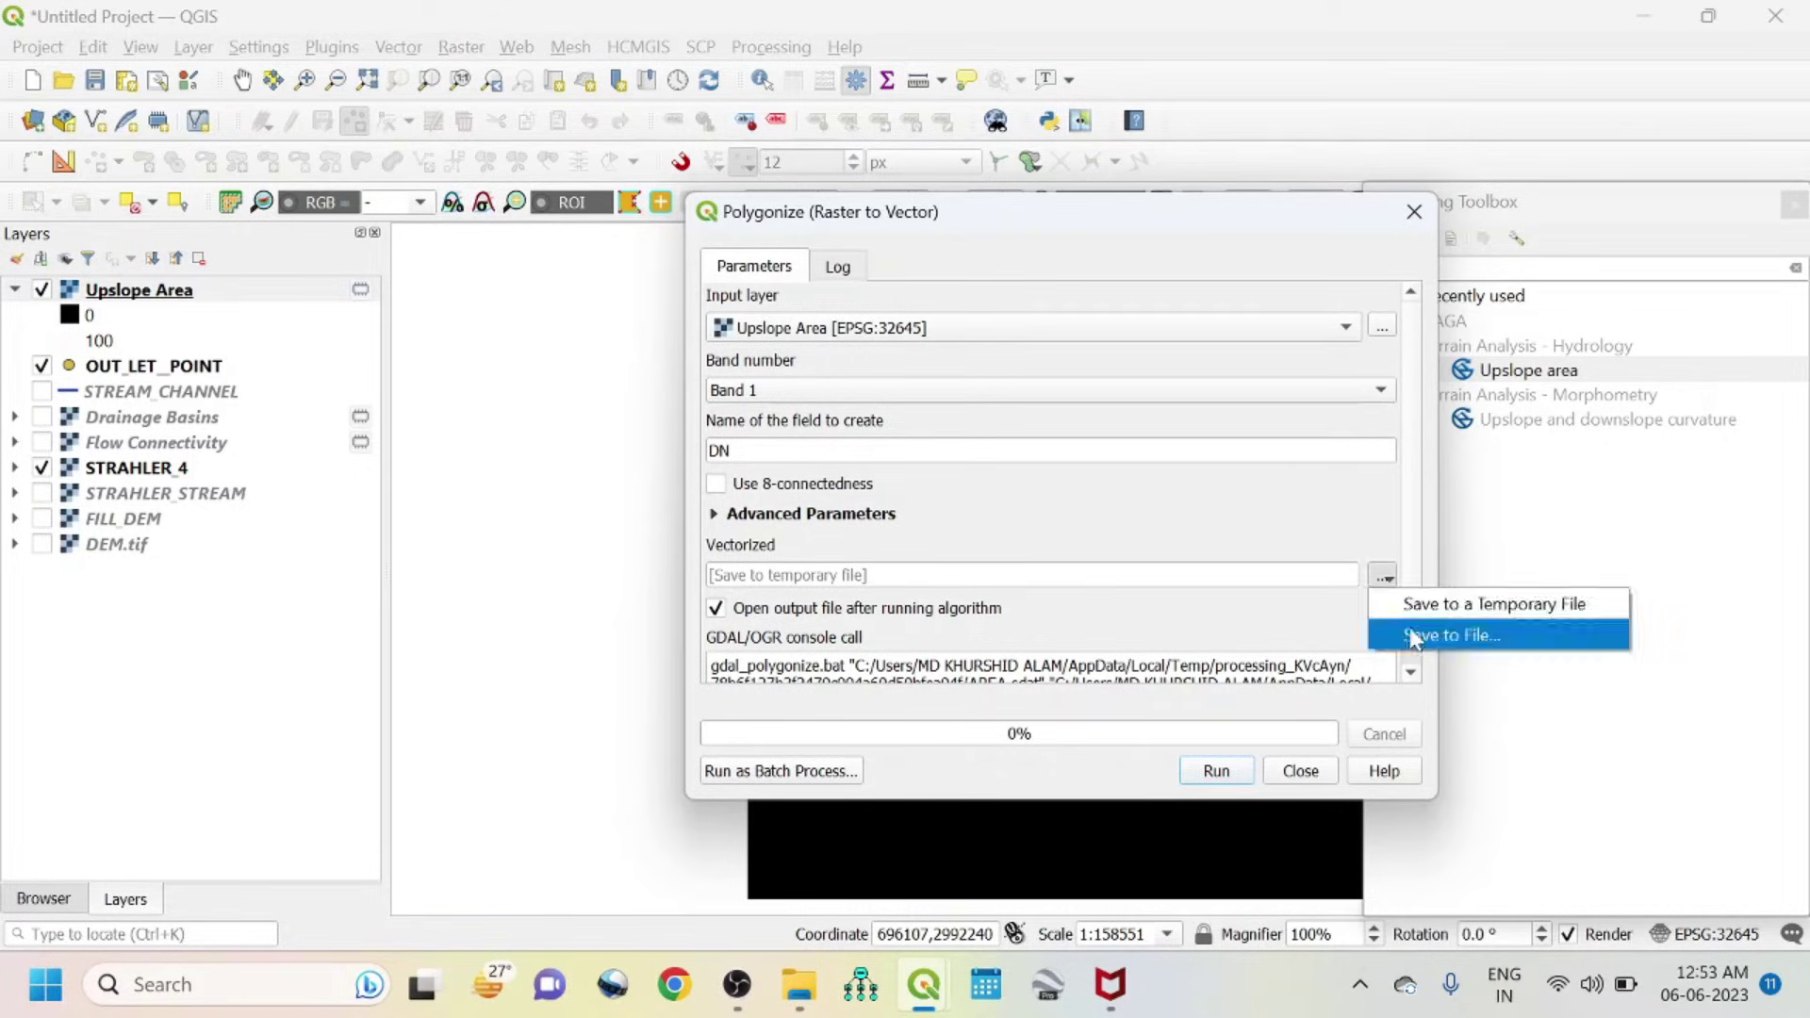
click(1442, 634)
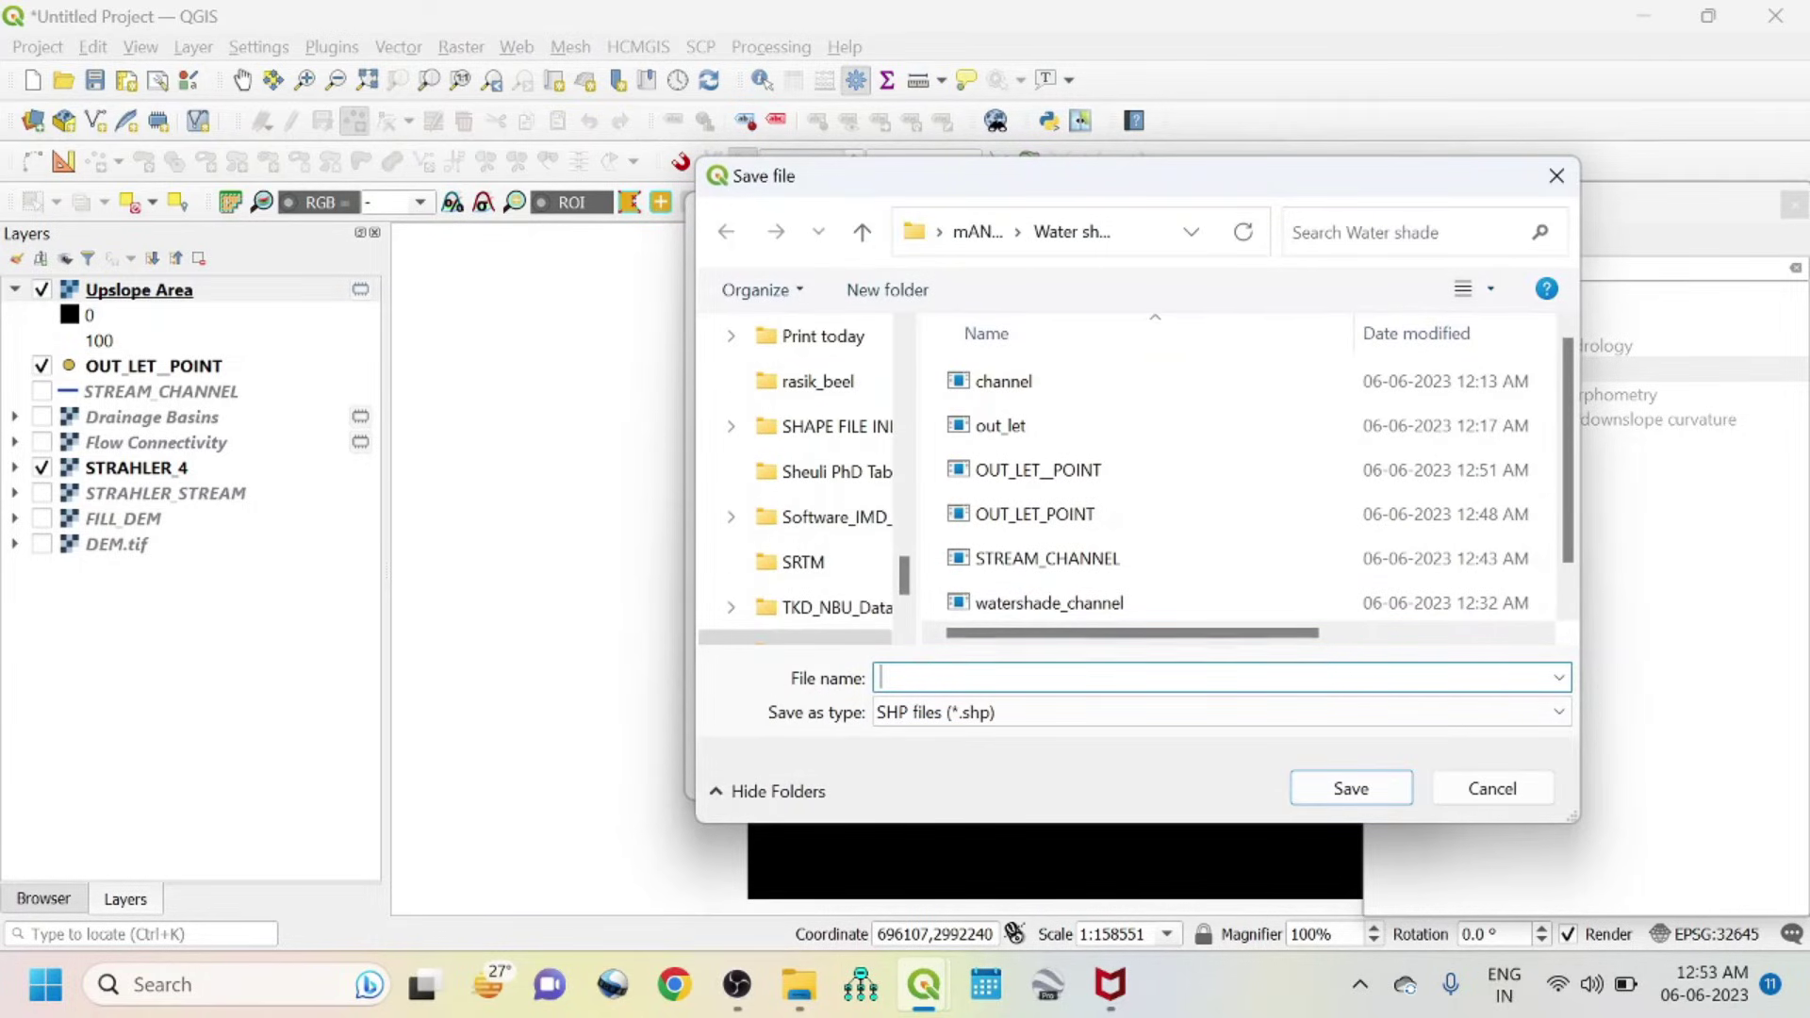
text(UP)
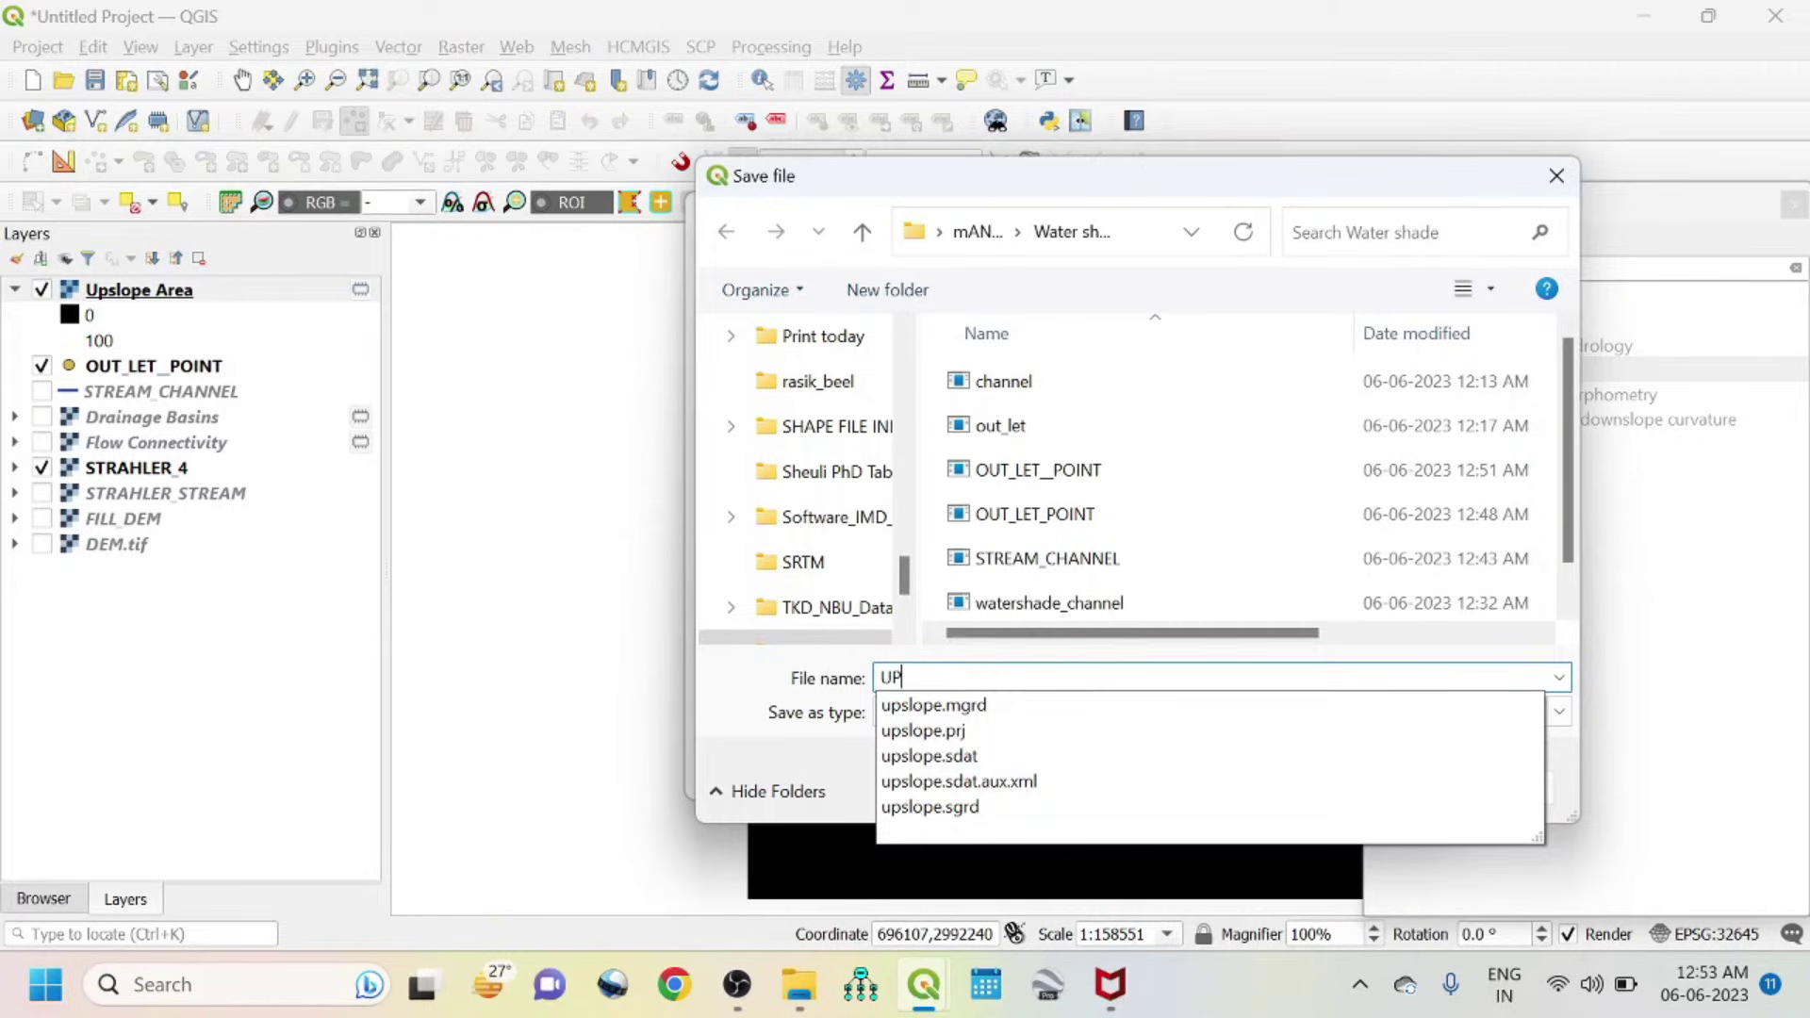
text(SLOPE_WATERSHADE)
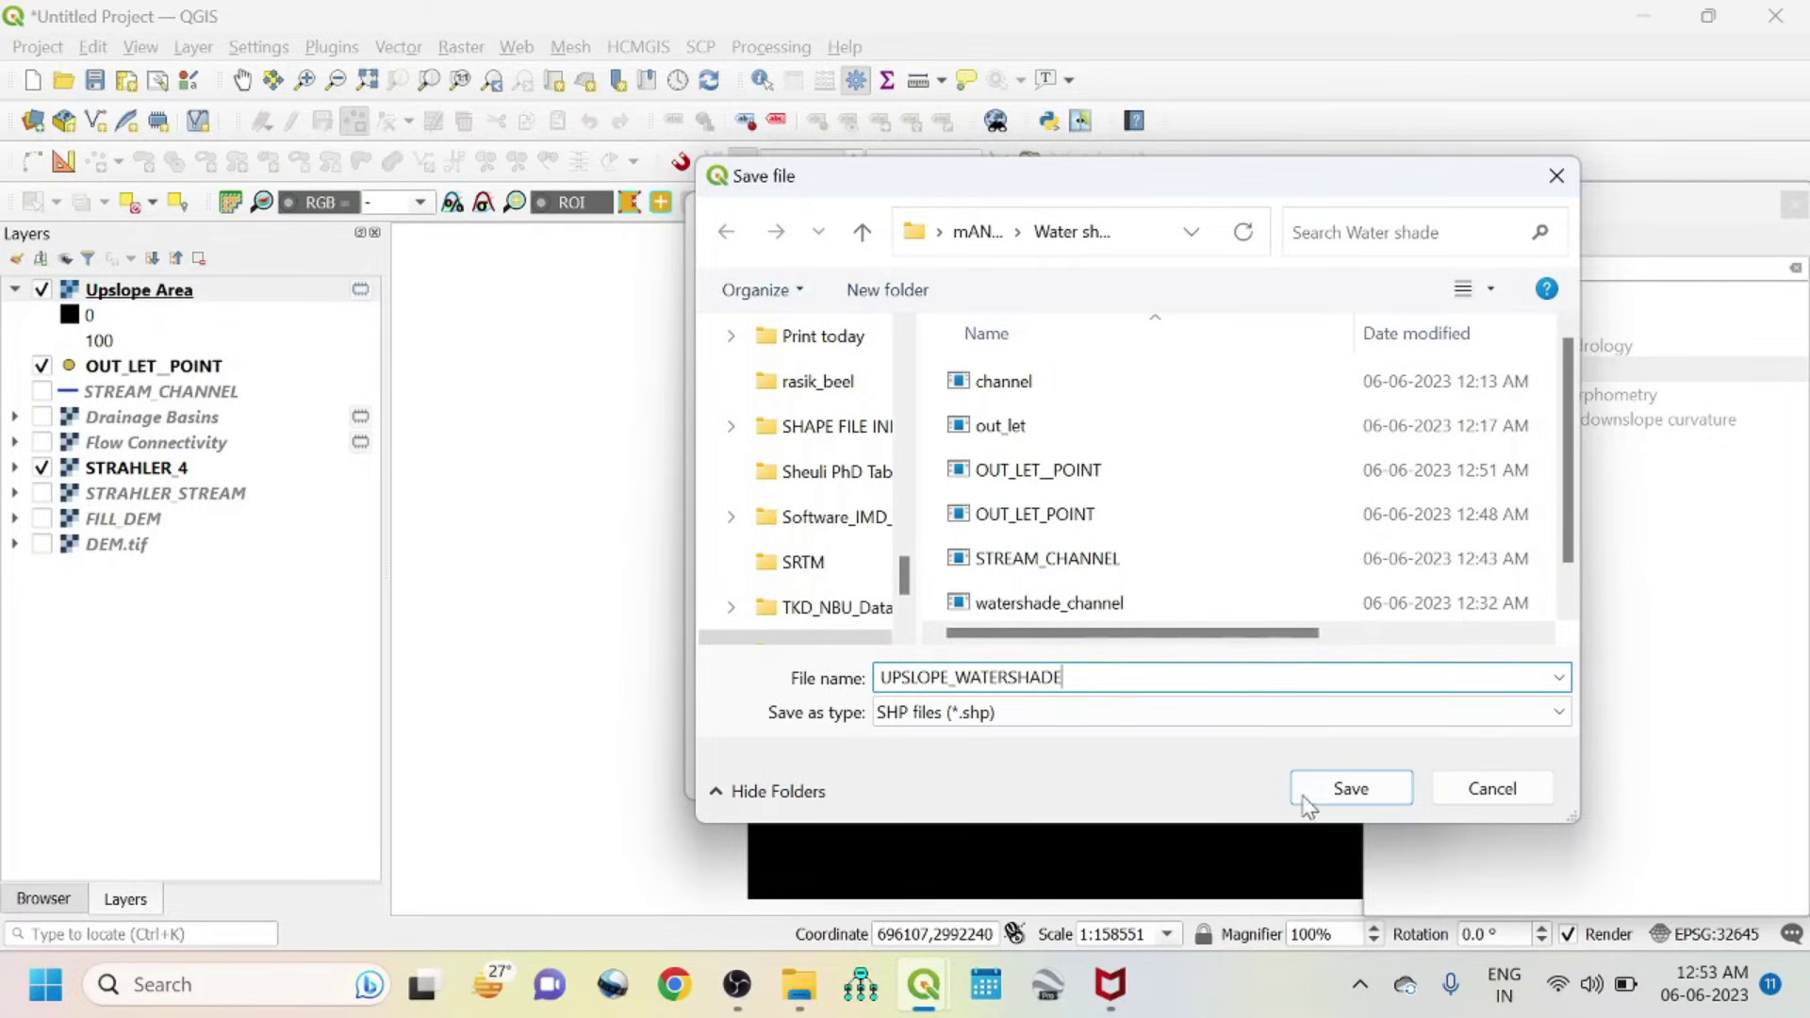
click(1350, 789)
click(1216, 772)
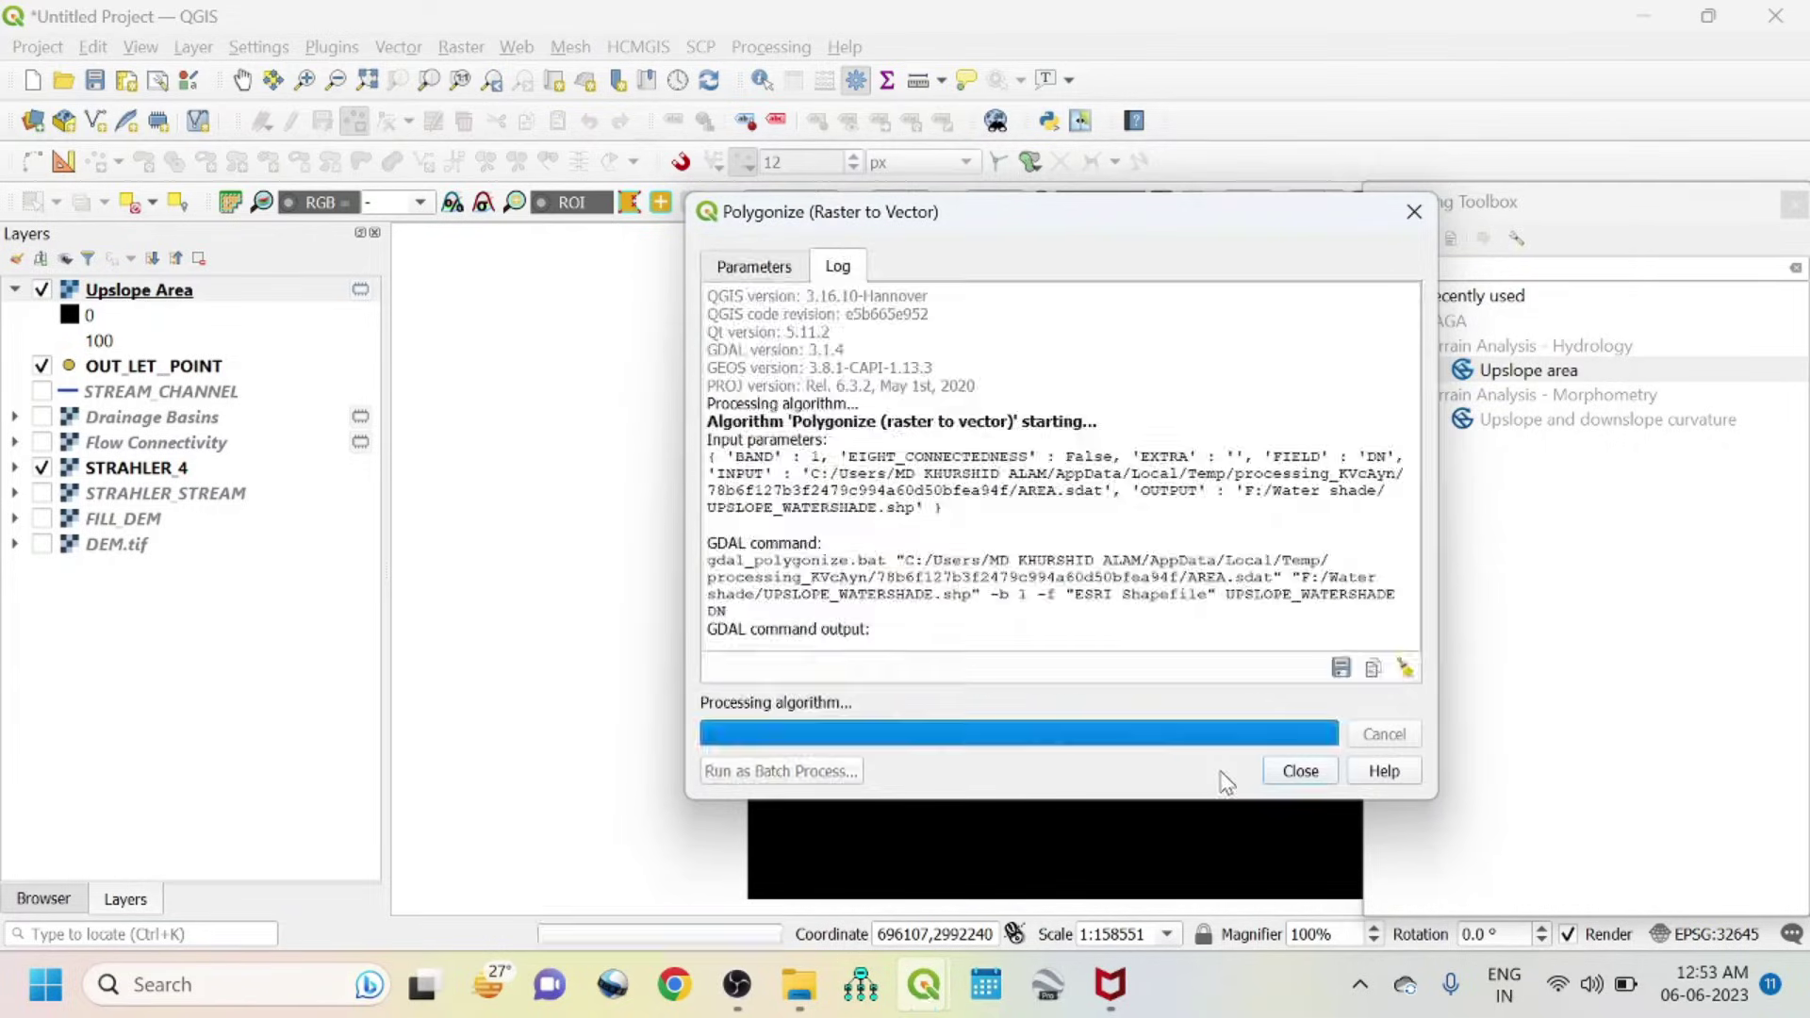
click(1327, 779)
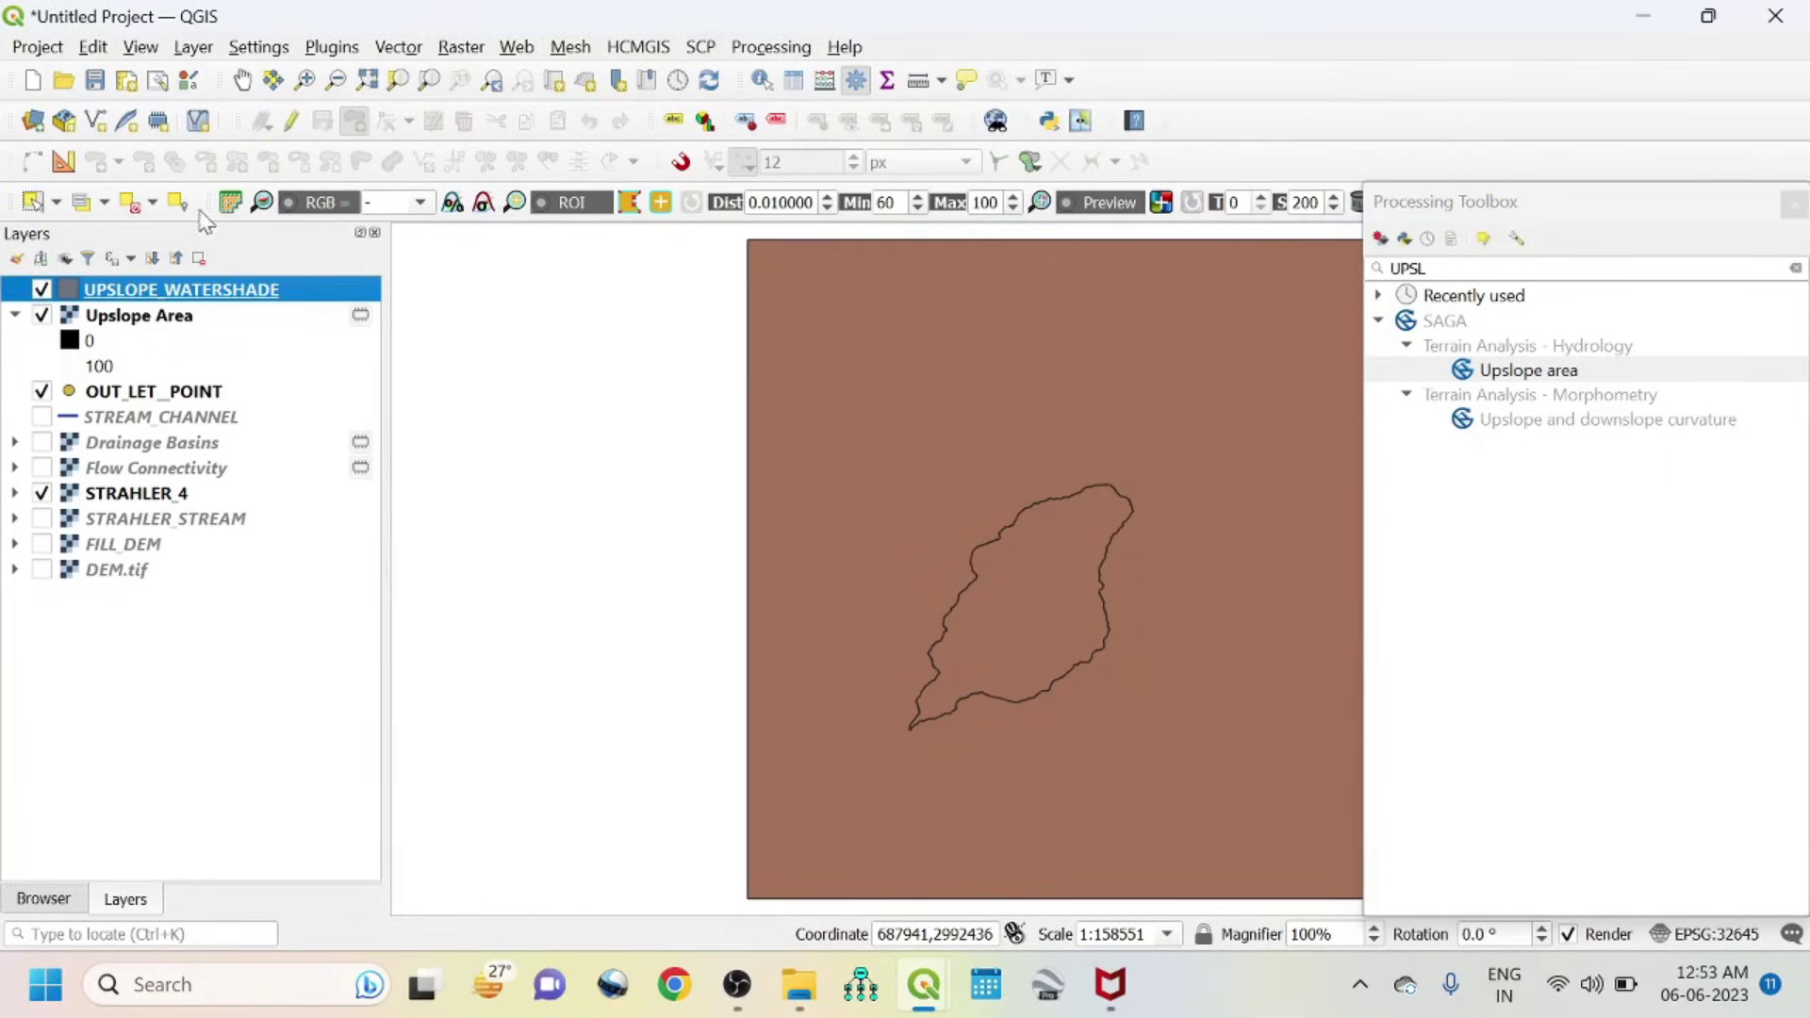
- Select the inner watershed polygon and the surrounding background polygon alternately on the map to compare the two features
click(34, 201)
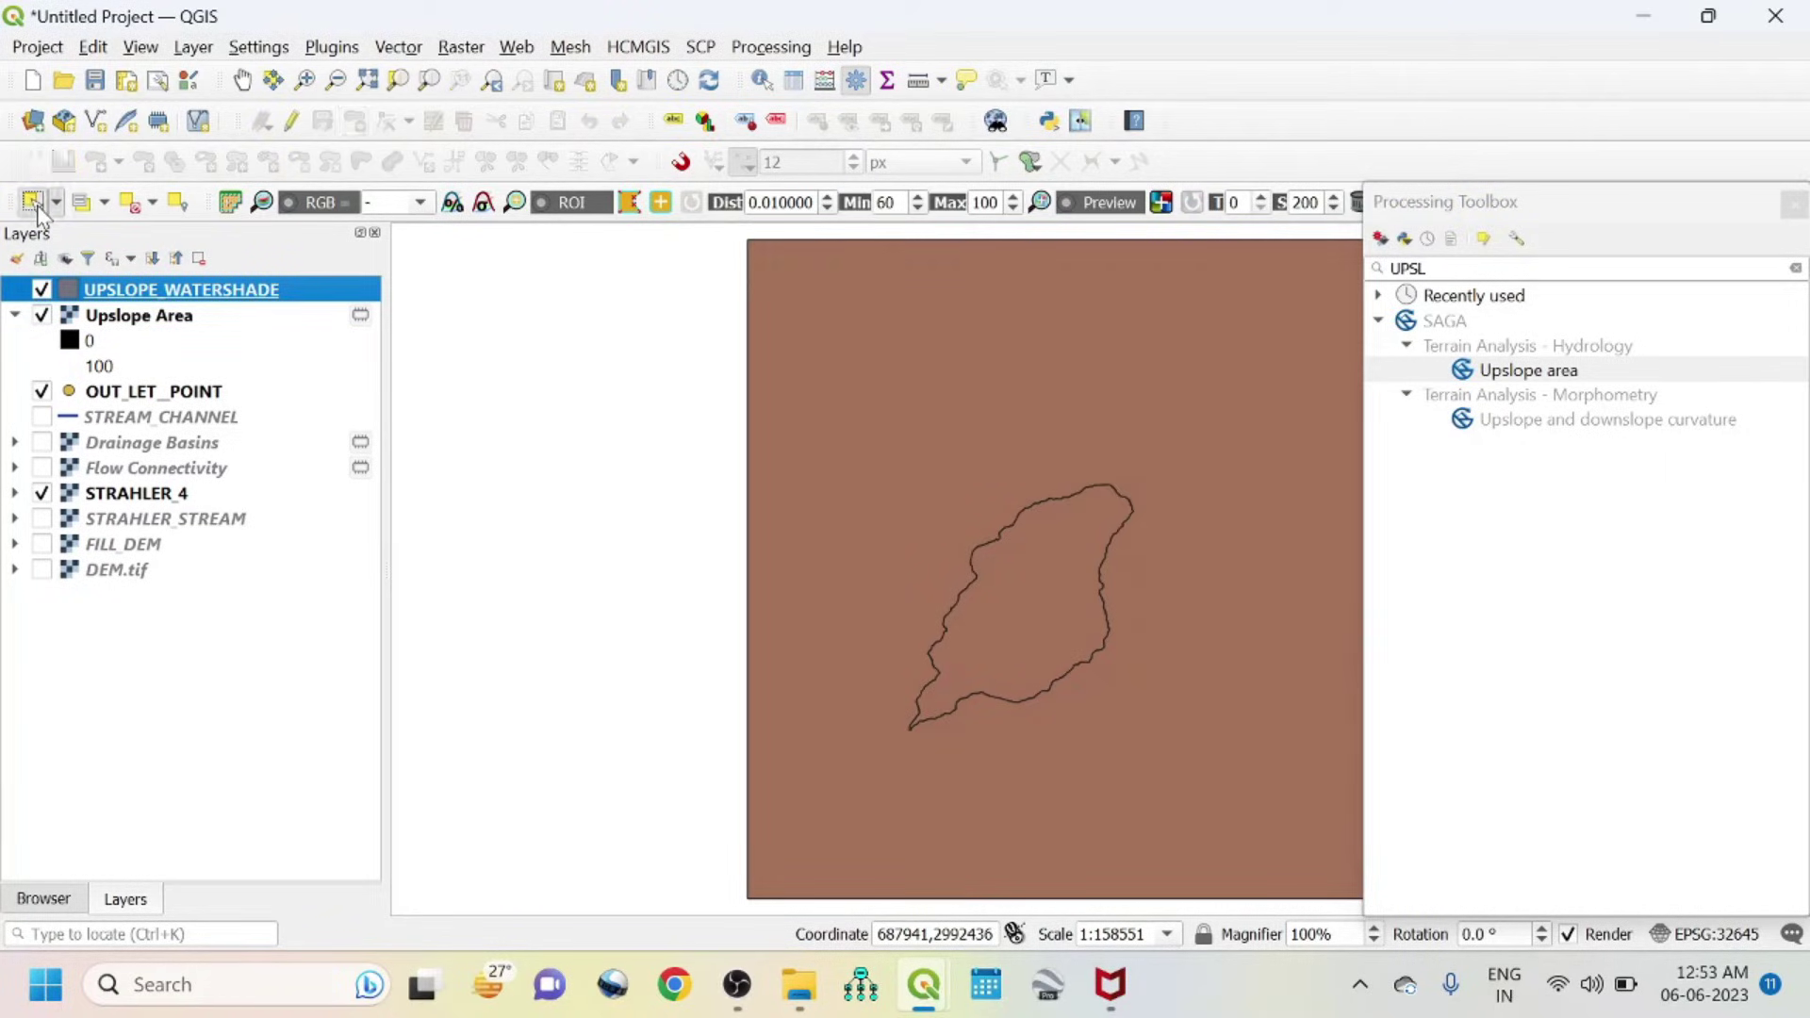
click(1084, 603)
click(1253, 468)
click(1087, 569)
click(1272, 487)
click(1057, 590)
click(1216, 514)
click(1078, 592)
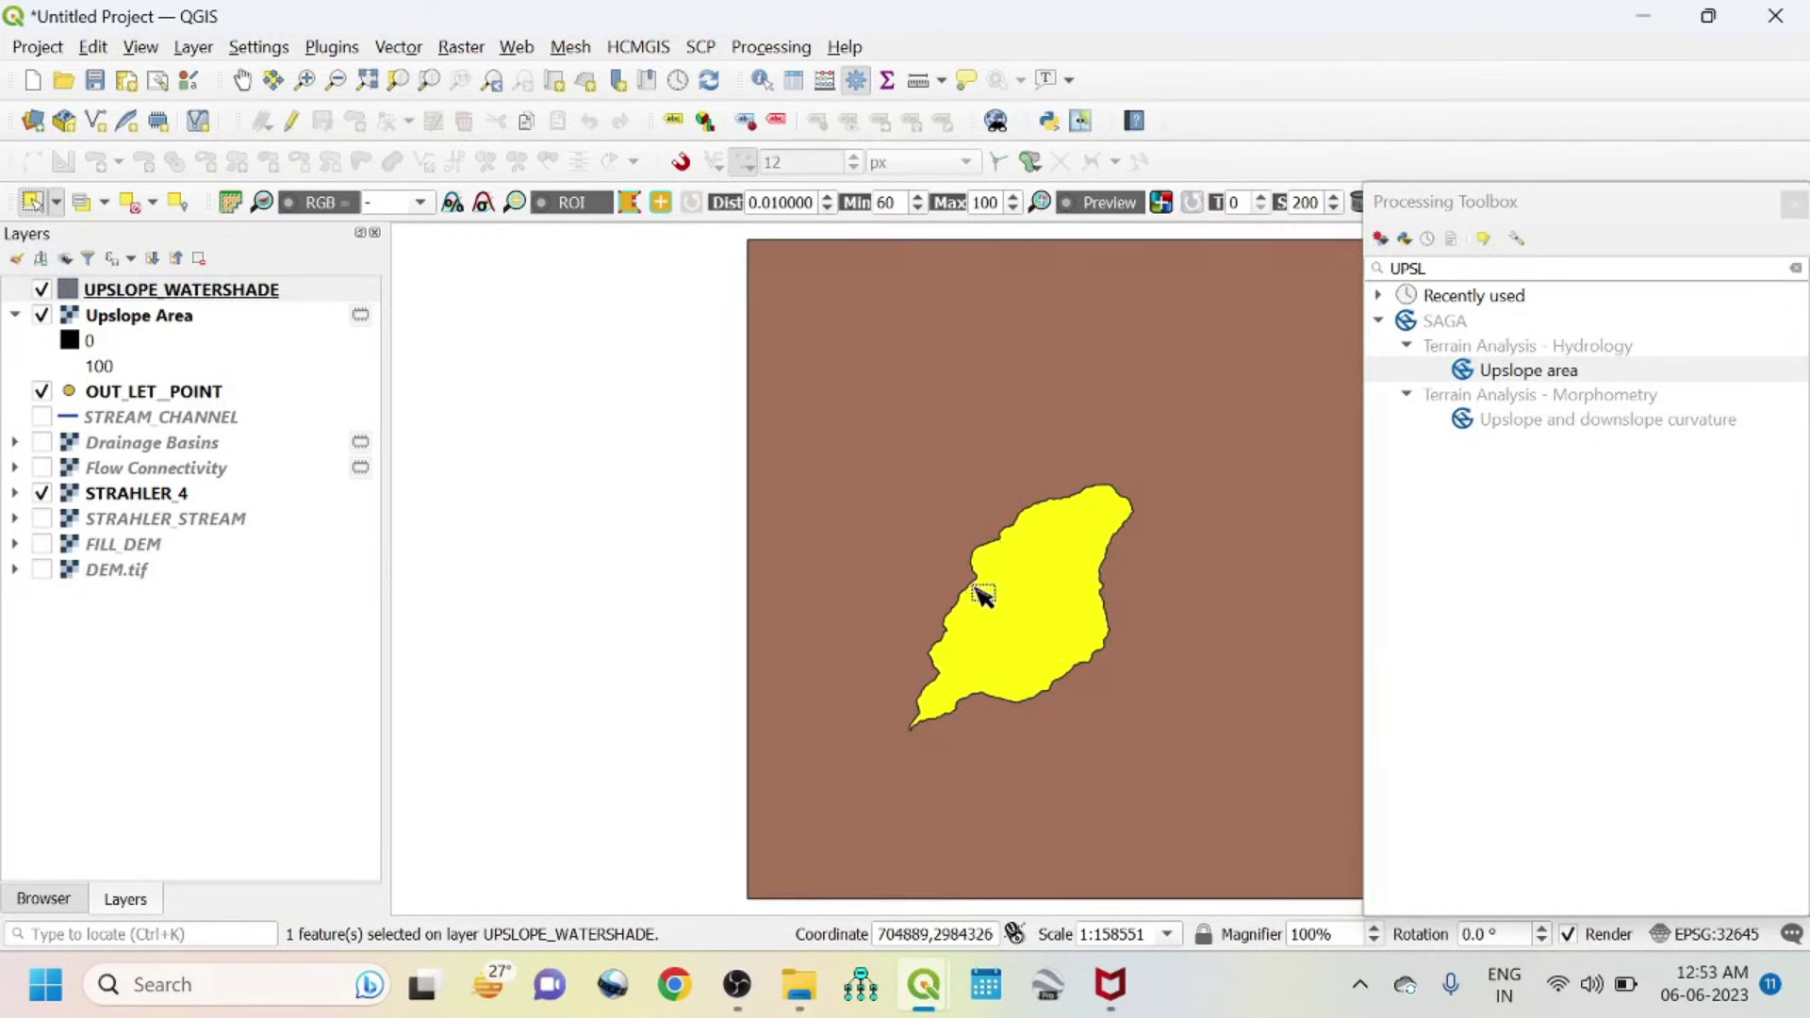
- Enable editing in the UPSLOPE_WATERSHADE attribute table and delete the background feature with DN 0
right_click(147, 293)
click(247, 587)
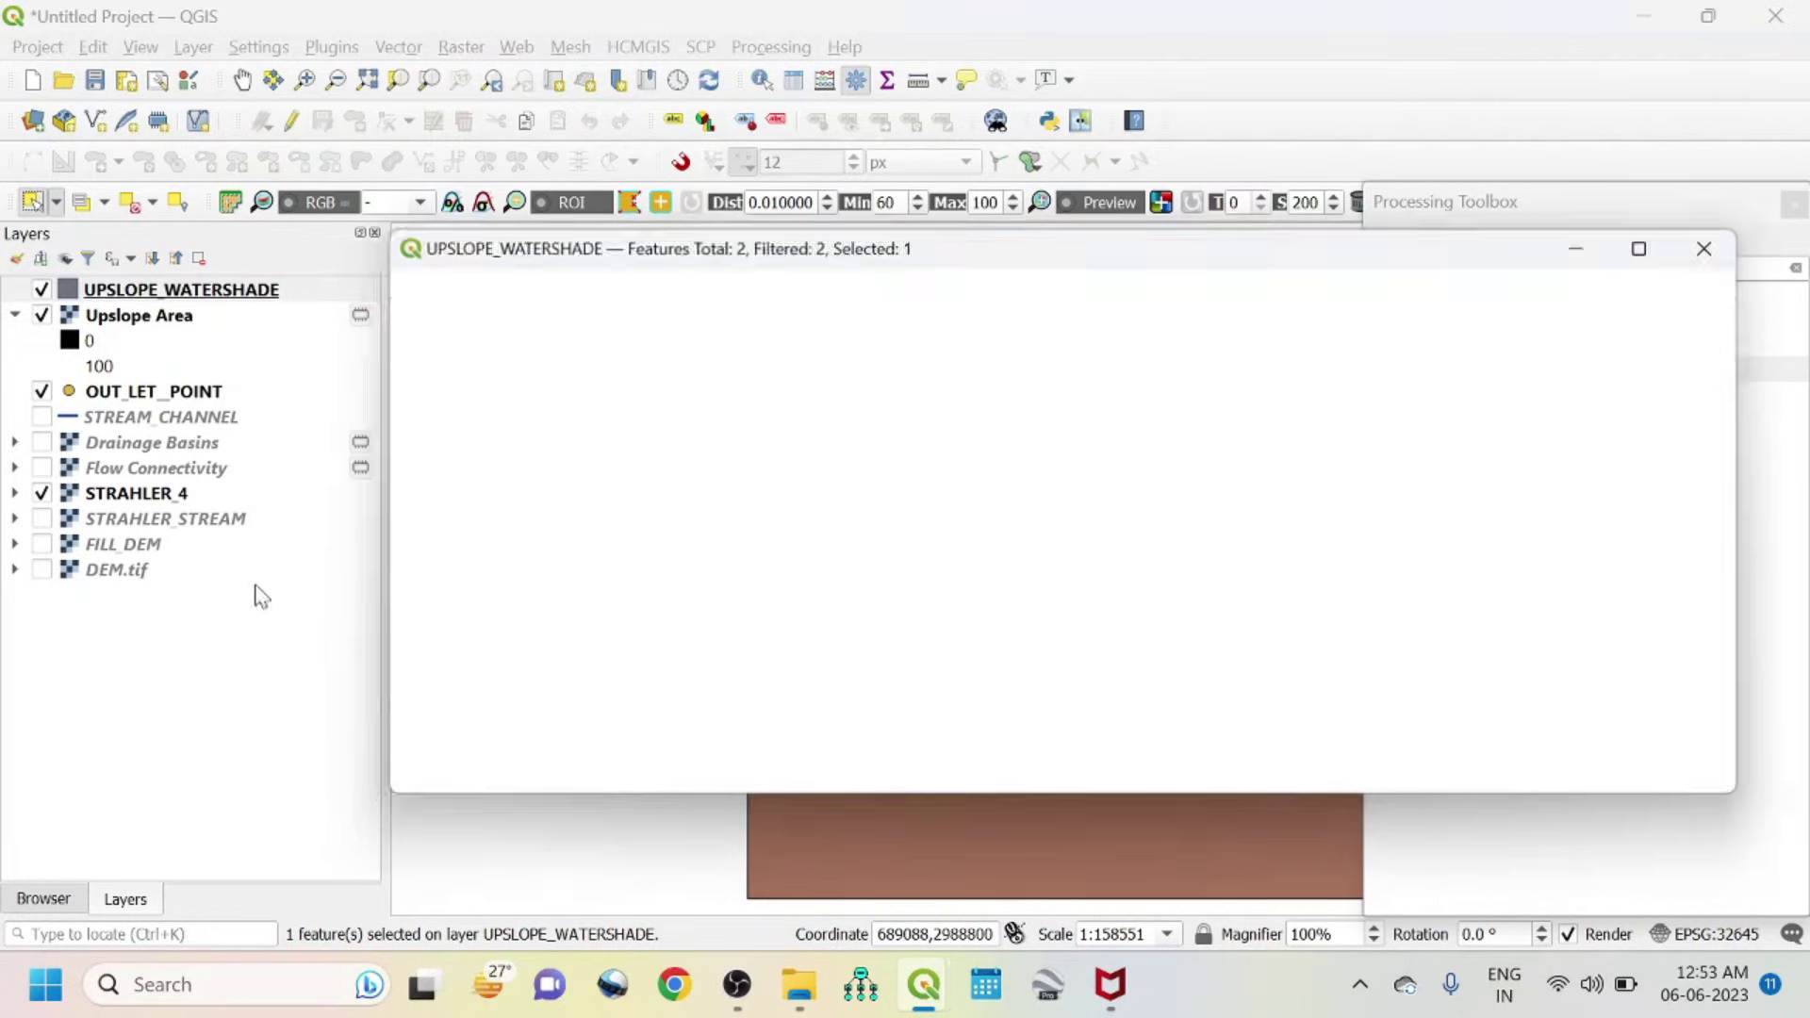
drag(468, 256, 1477, 247)
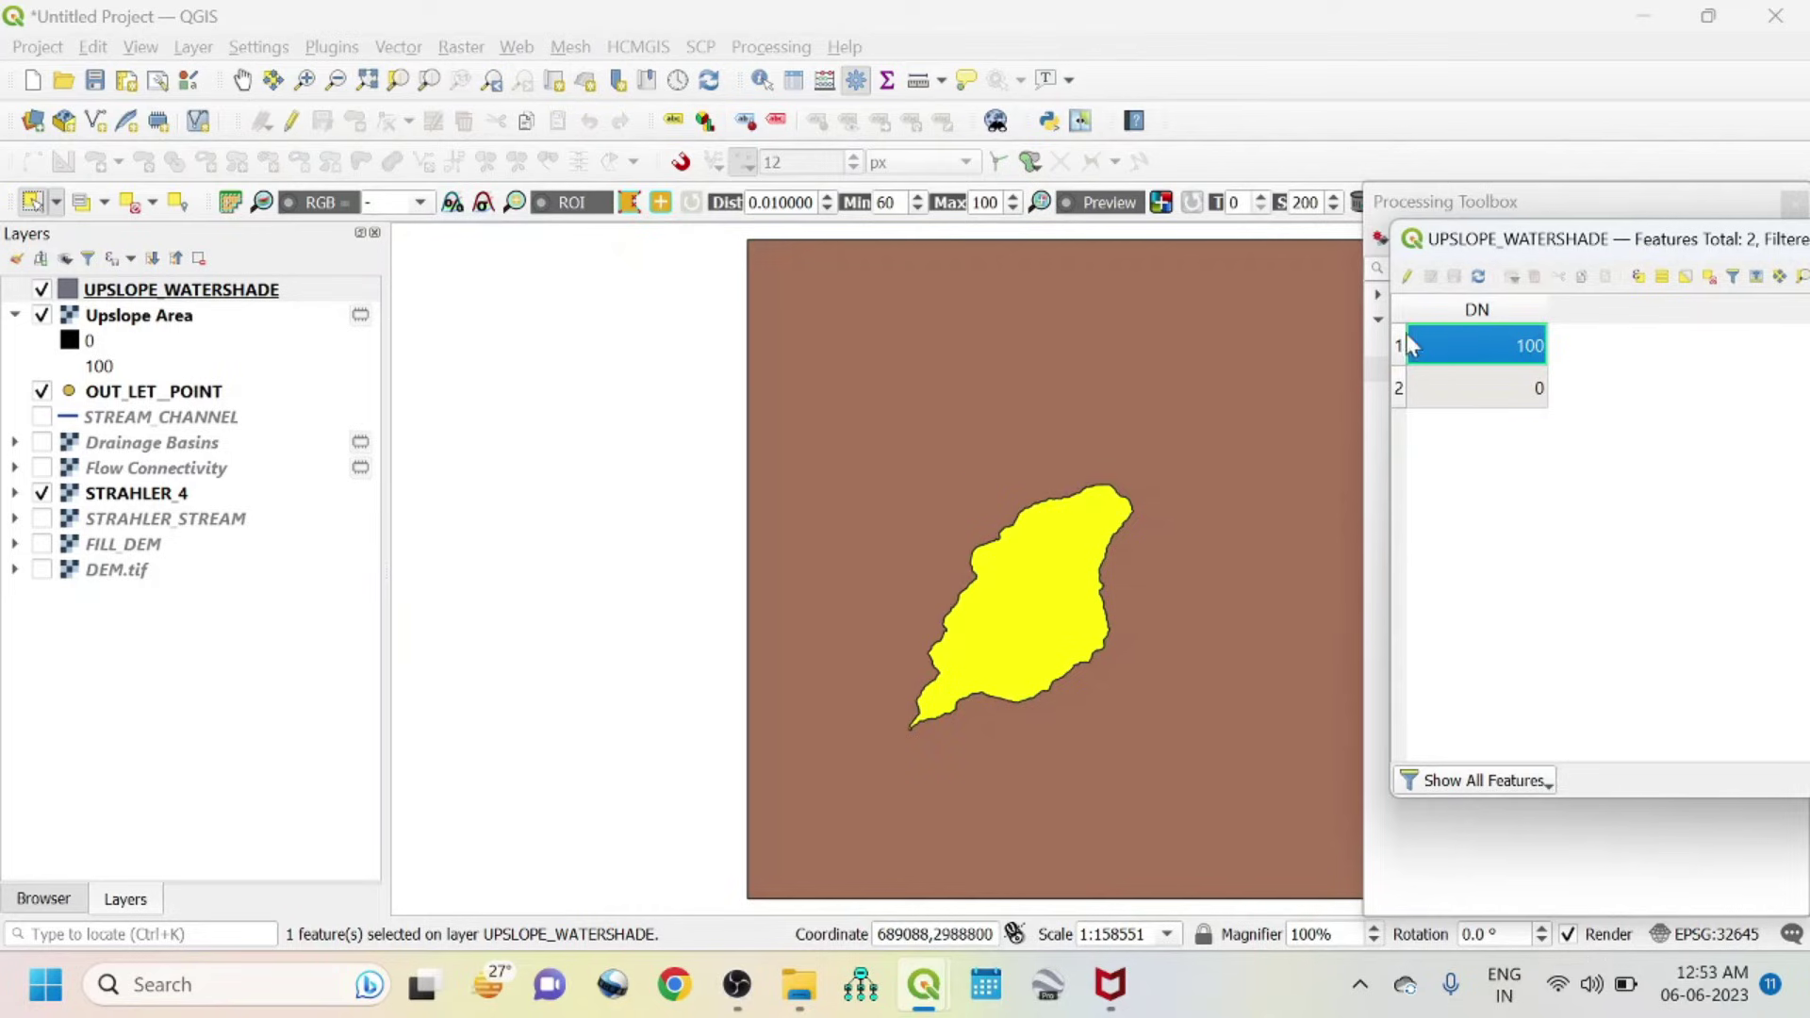
click(1407, 278)
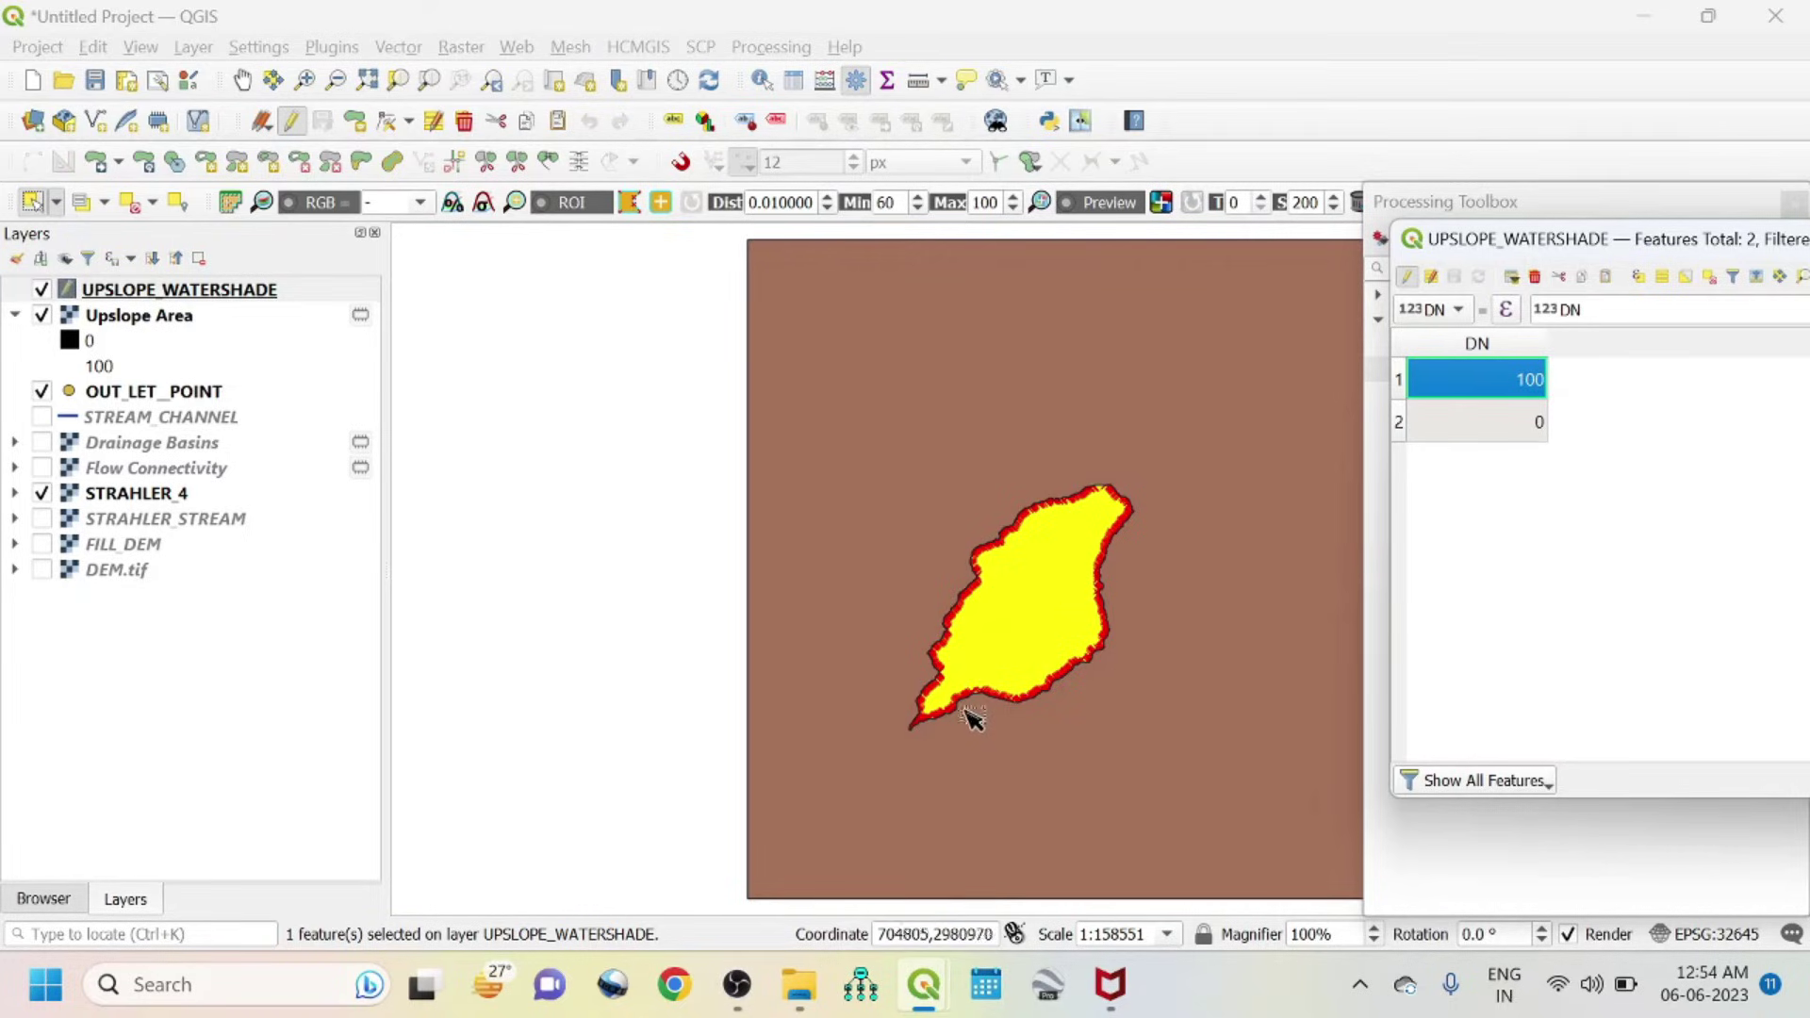
click(1398, 422)
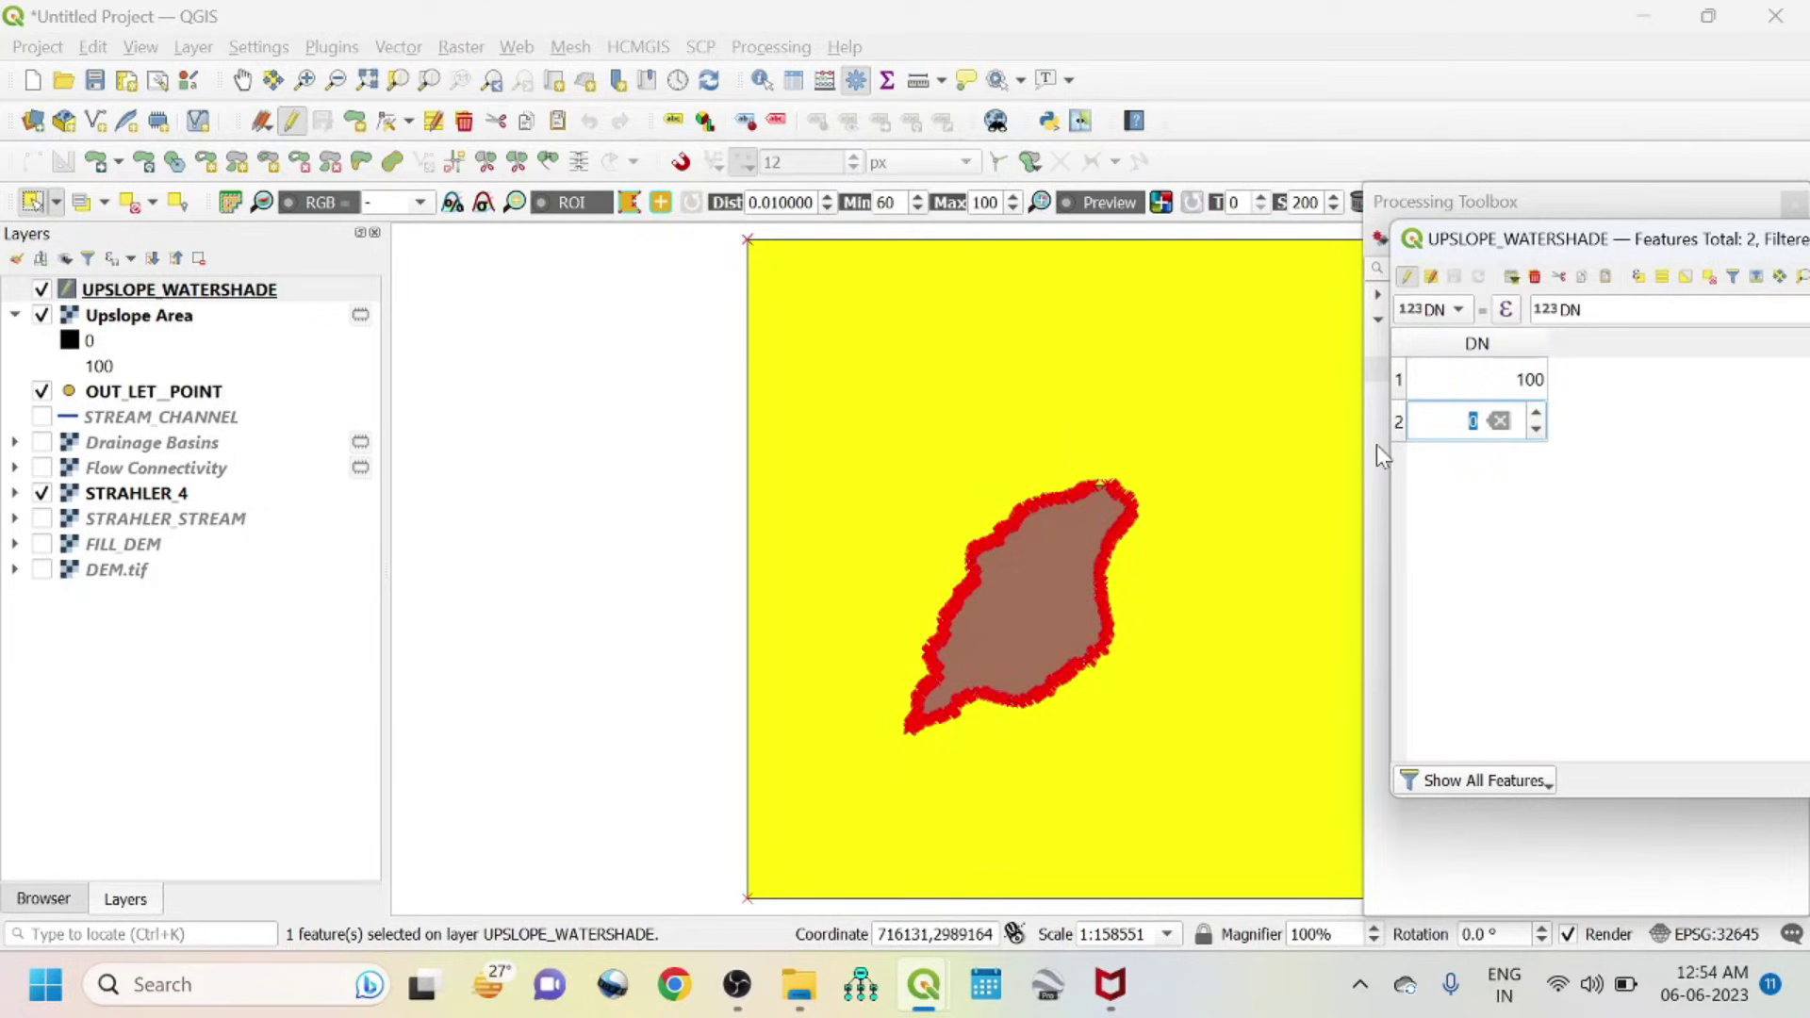
click(1402, 426)
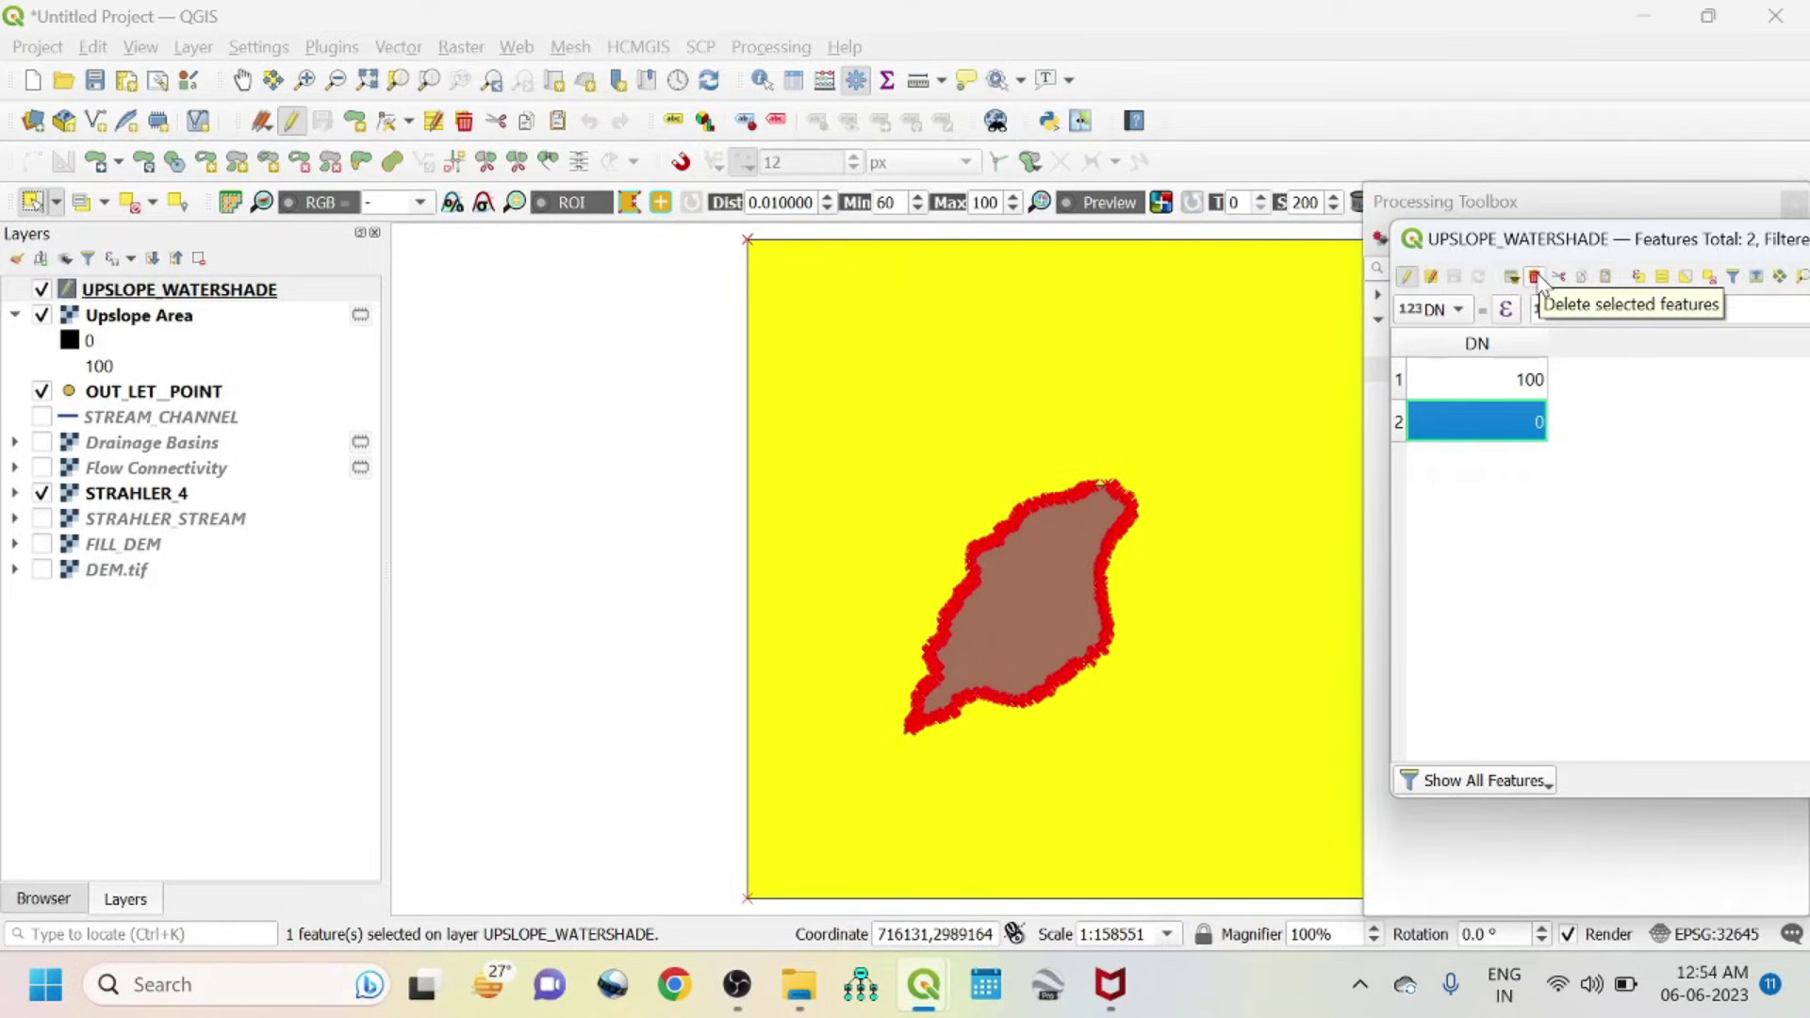
click(1535, 277)
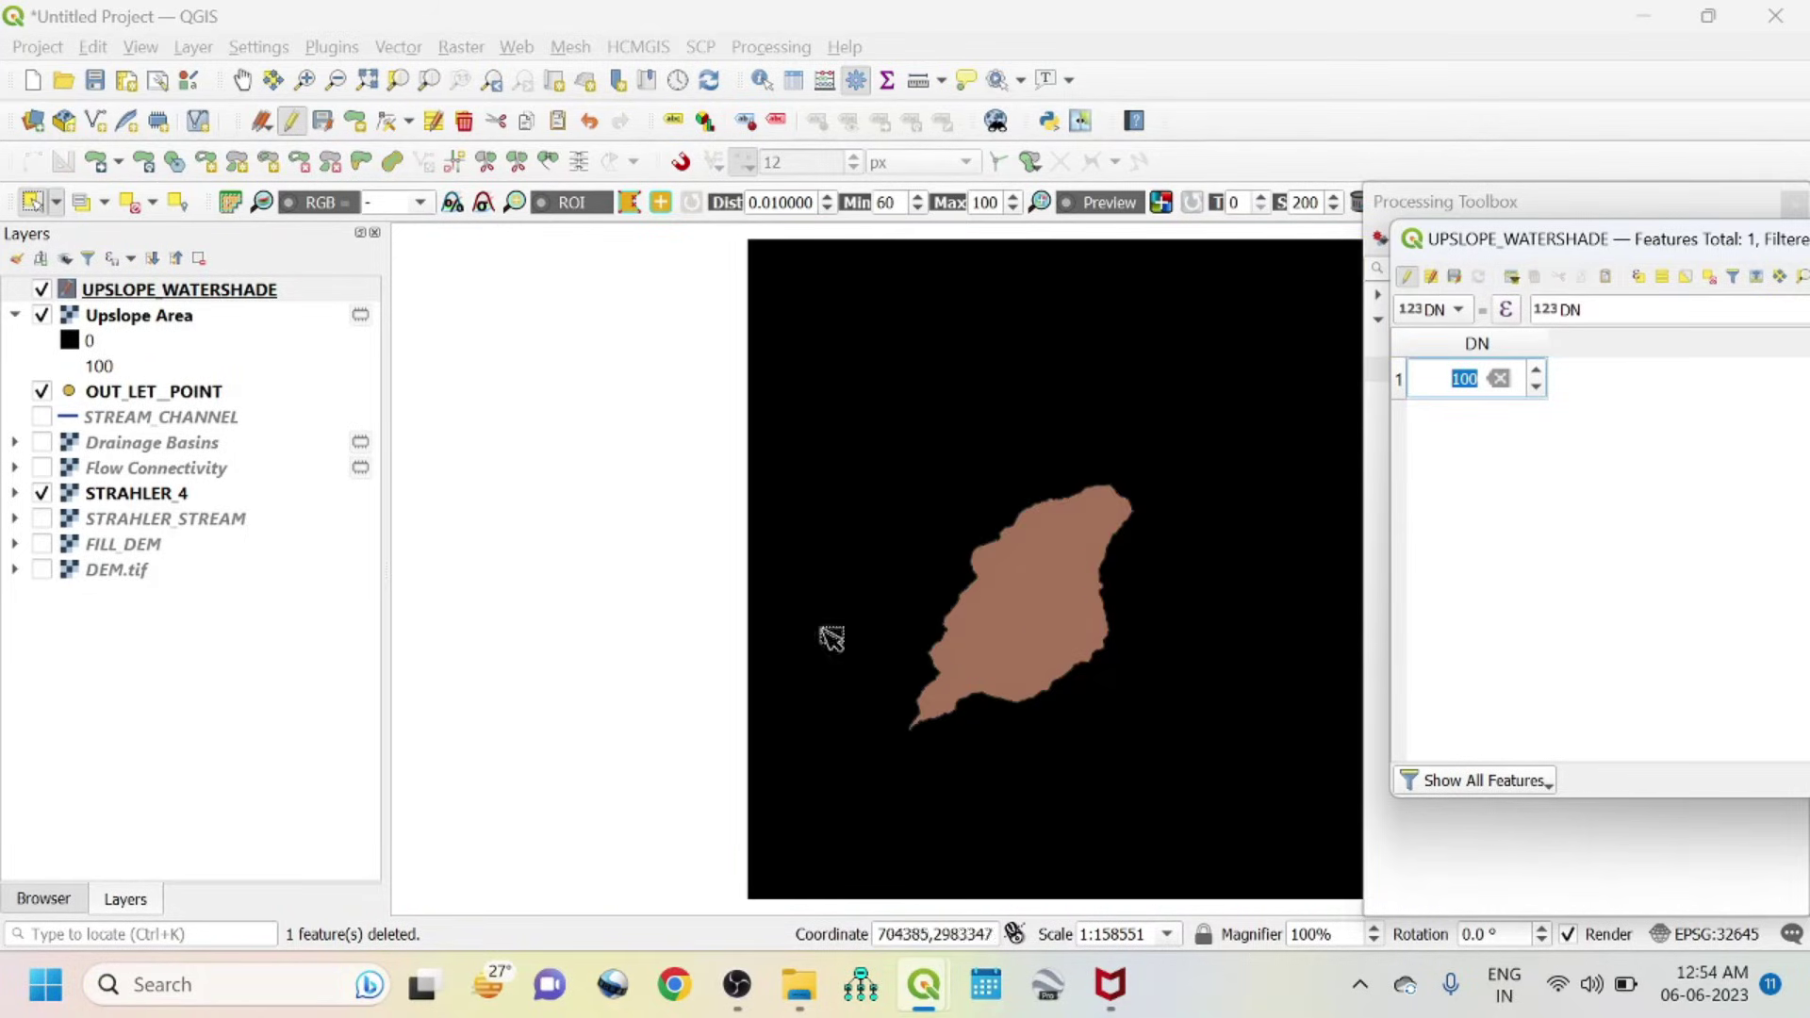
- Zoom to the UPSLOPE_WATERSHADE layer, hide the STRAHLER_4, OUT_LET__POINT and Upslope Area layers, and close the Processing Toolbox
right_click(132, 295)
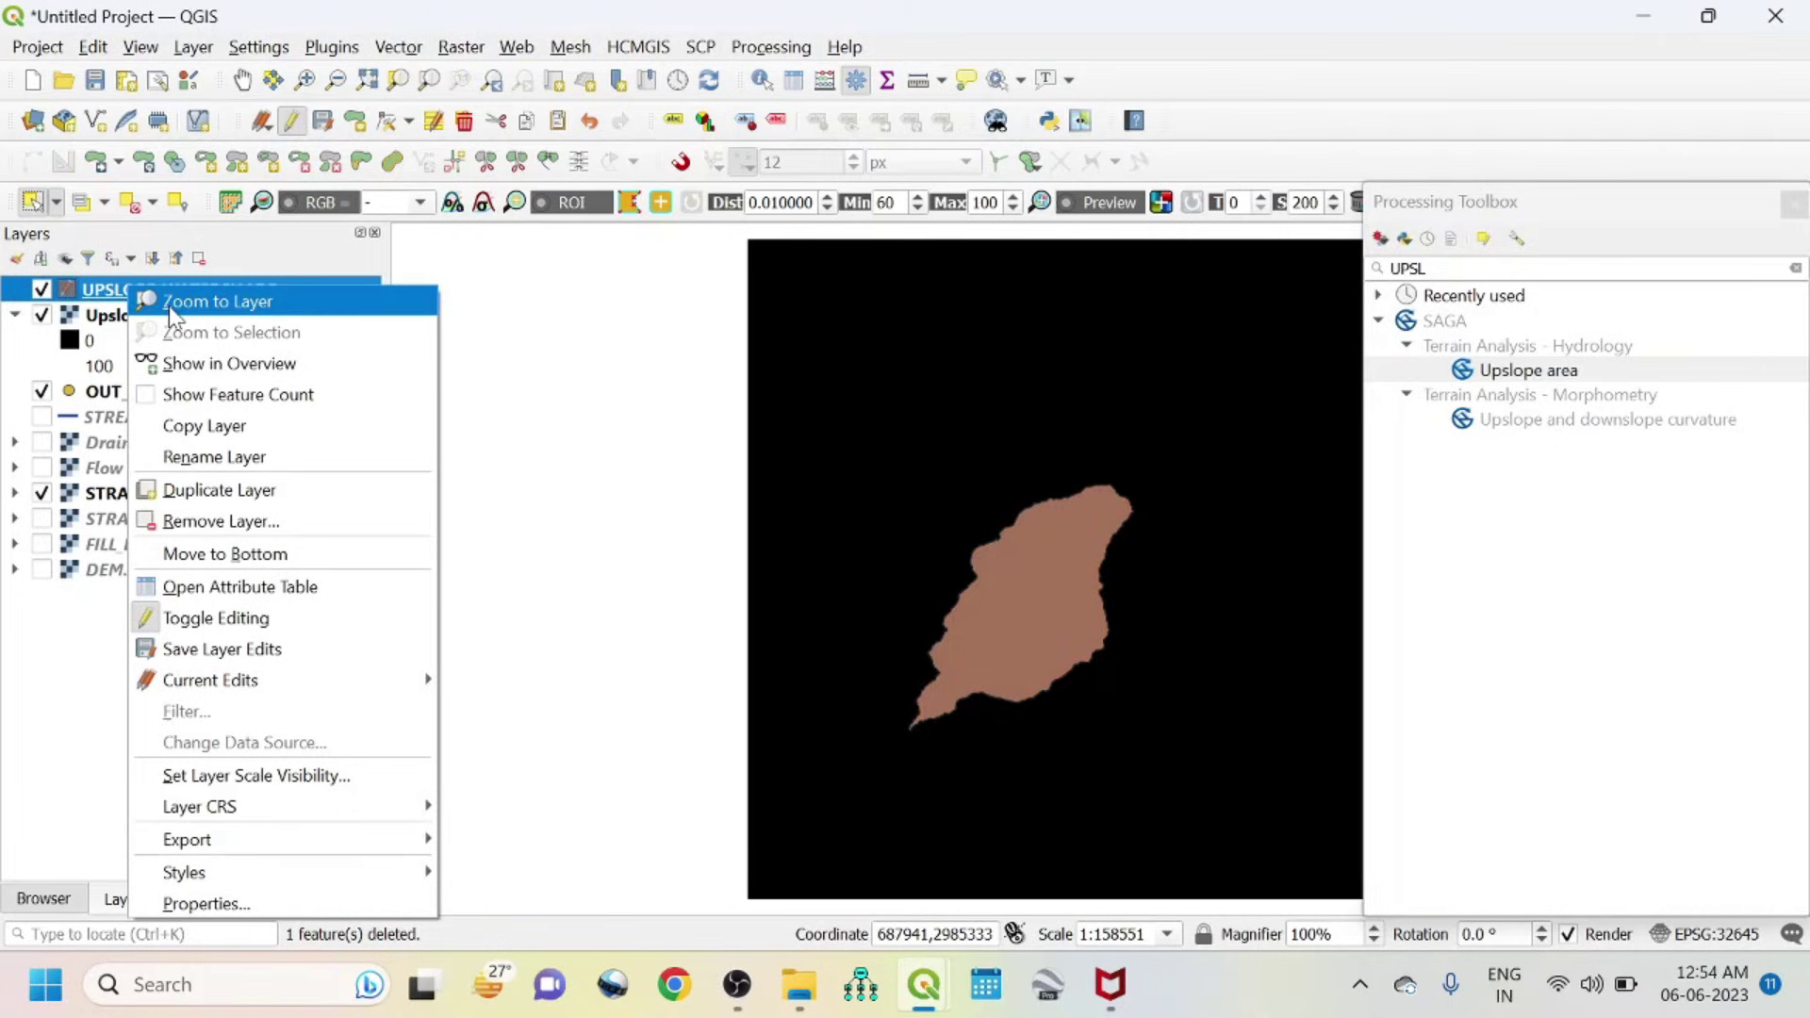
click(170, 299)
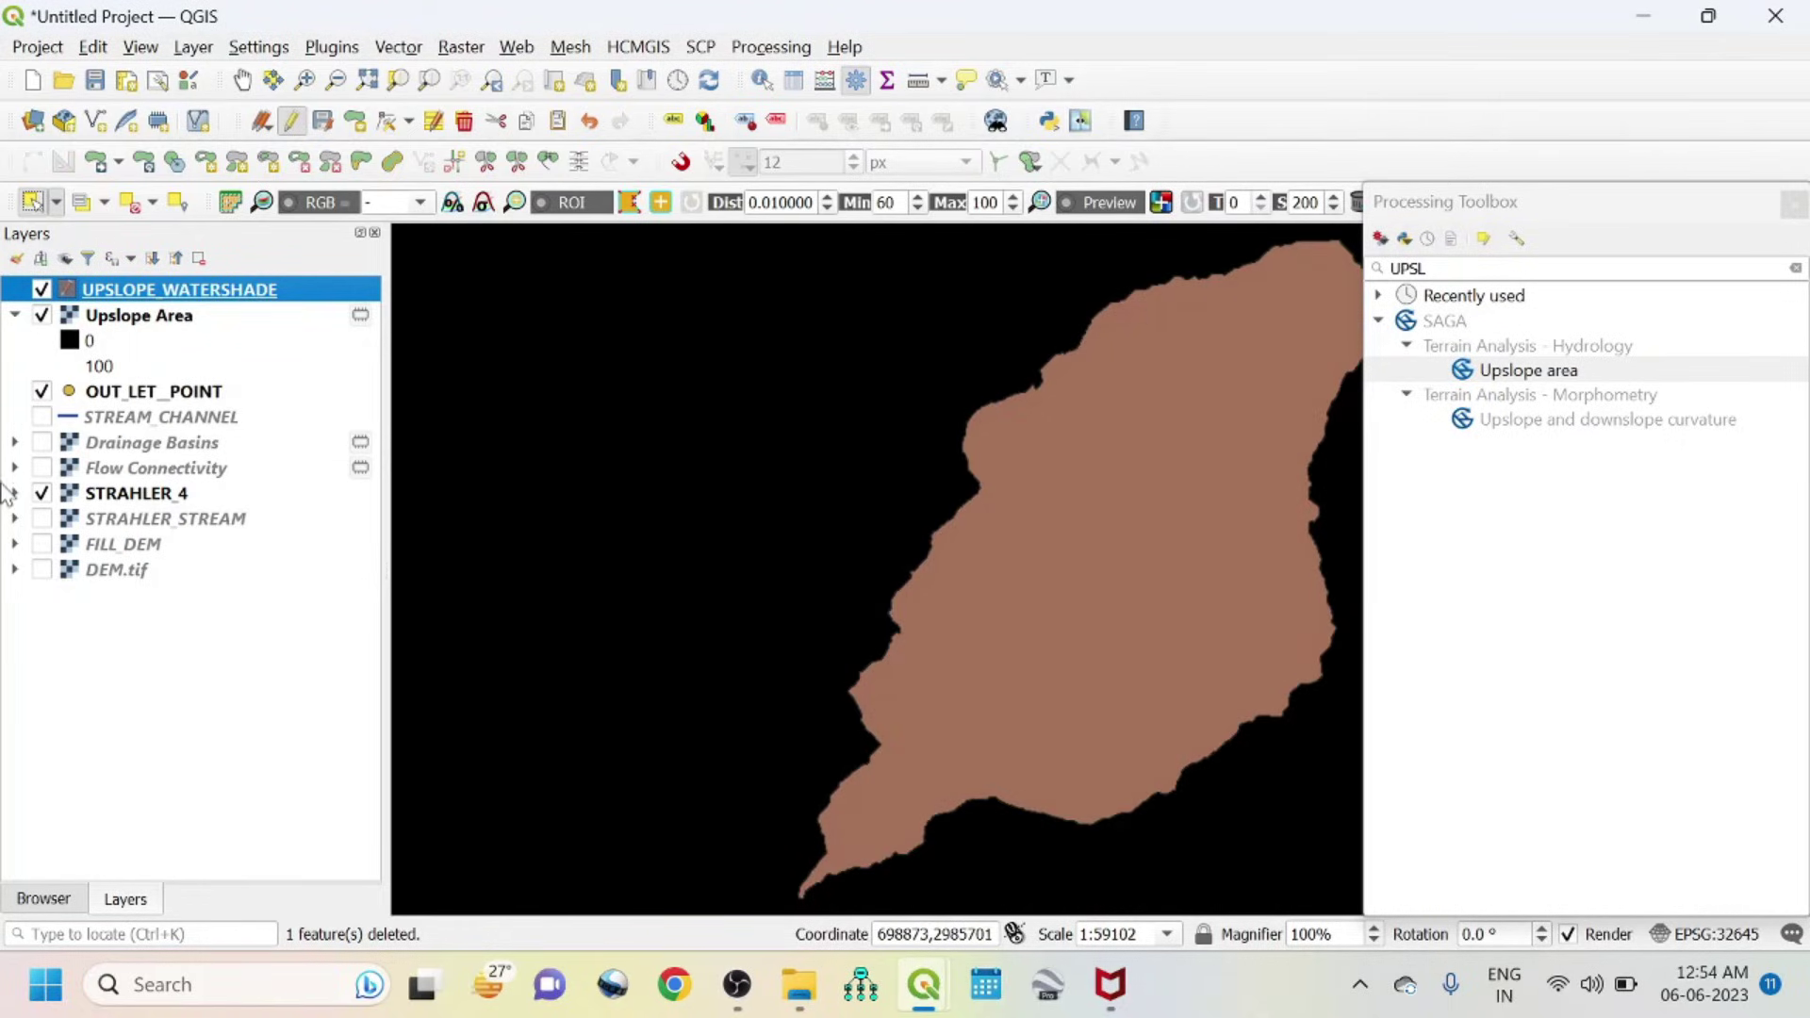
click(42, 493)
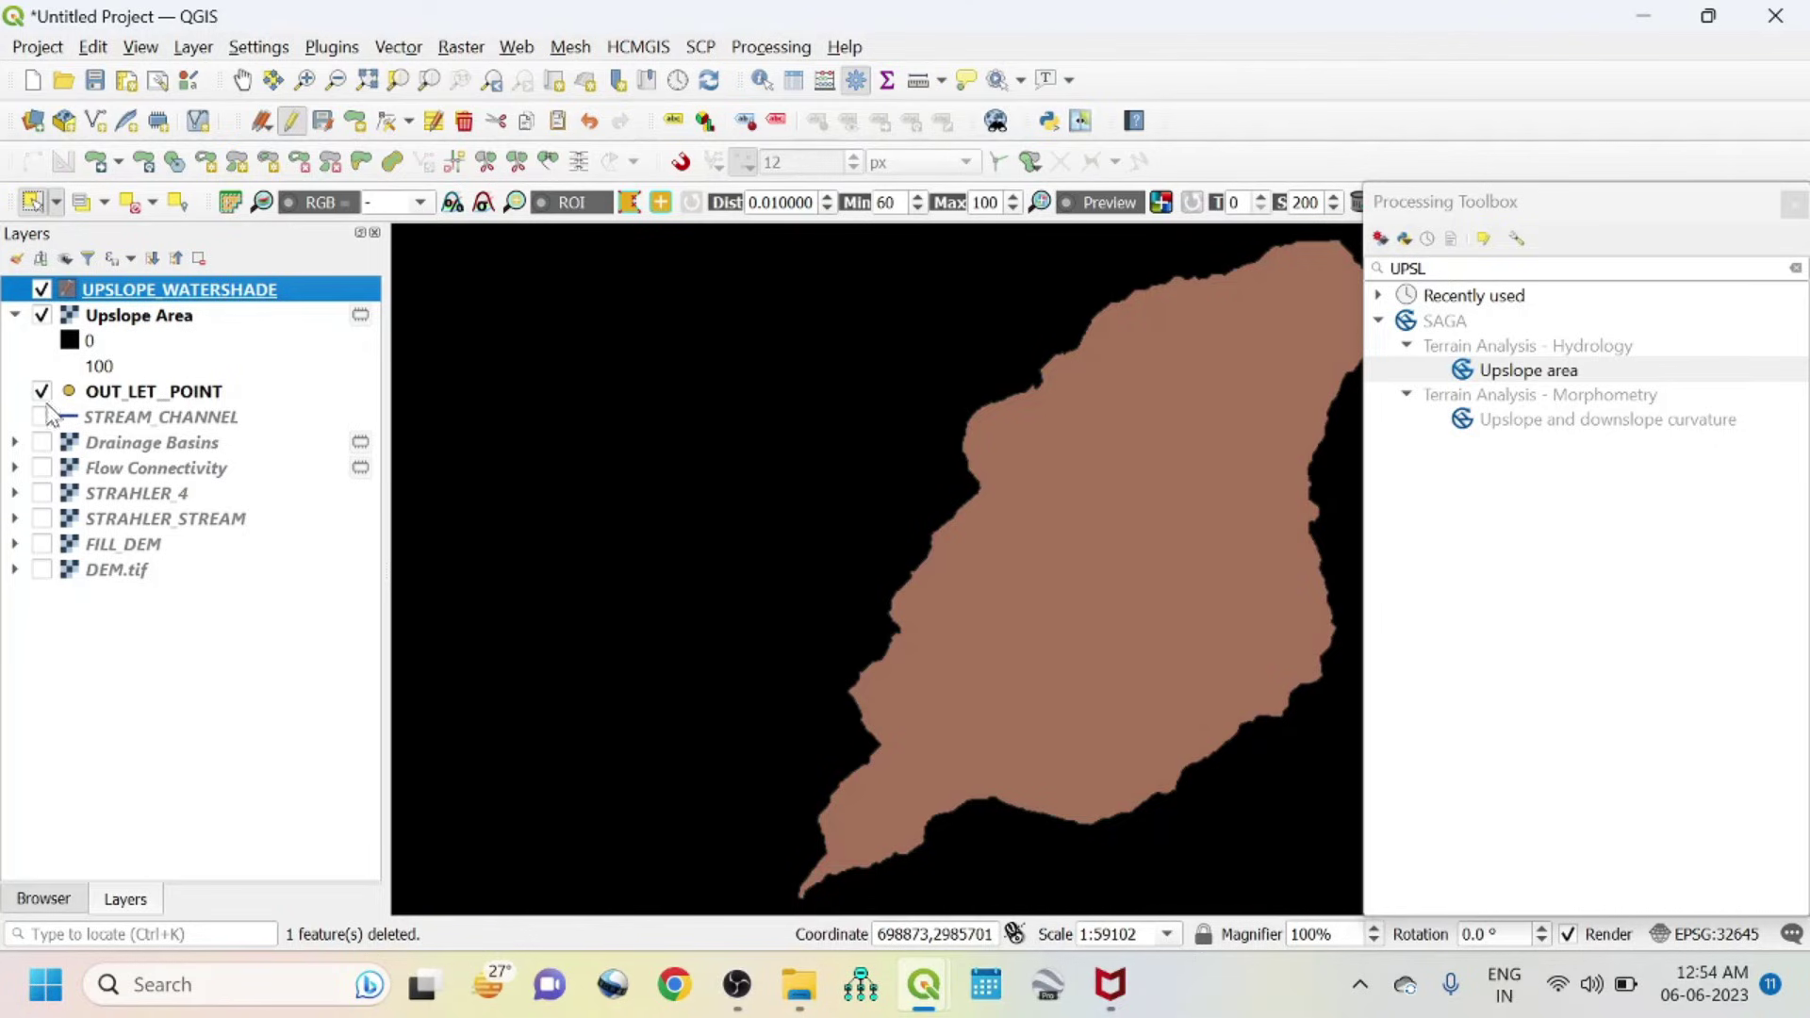
click(41, 392)
click(41, 317)
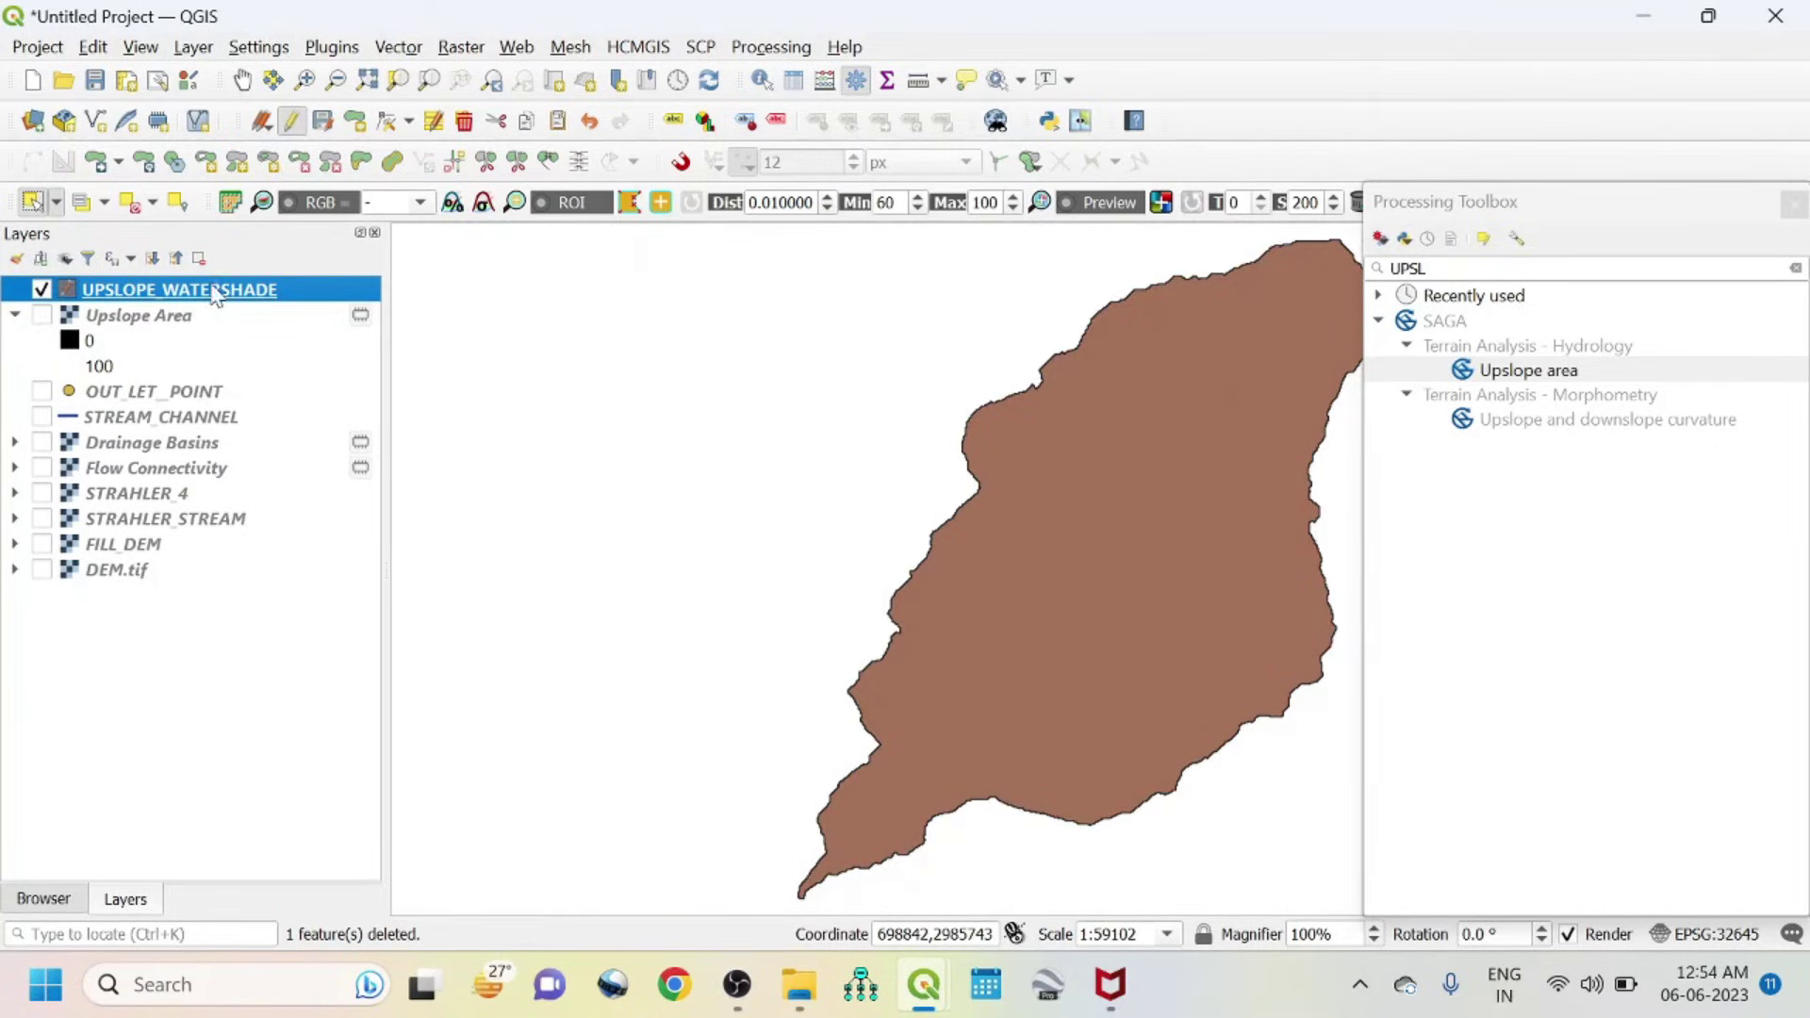
click(1794, 204)
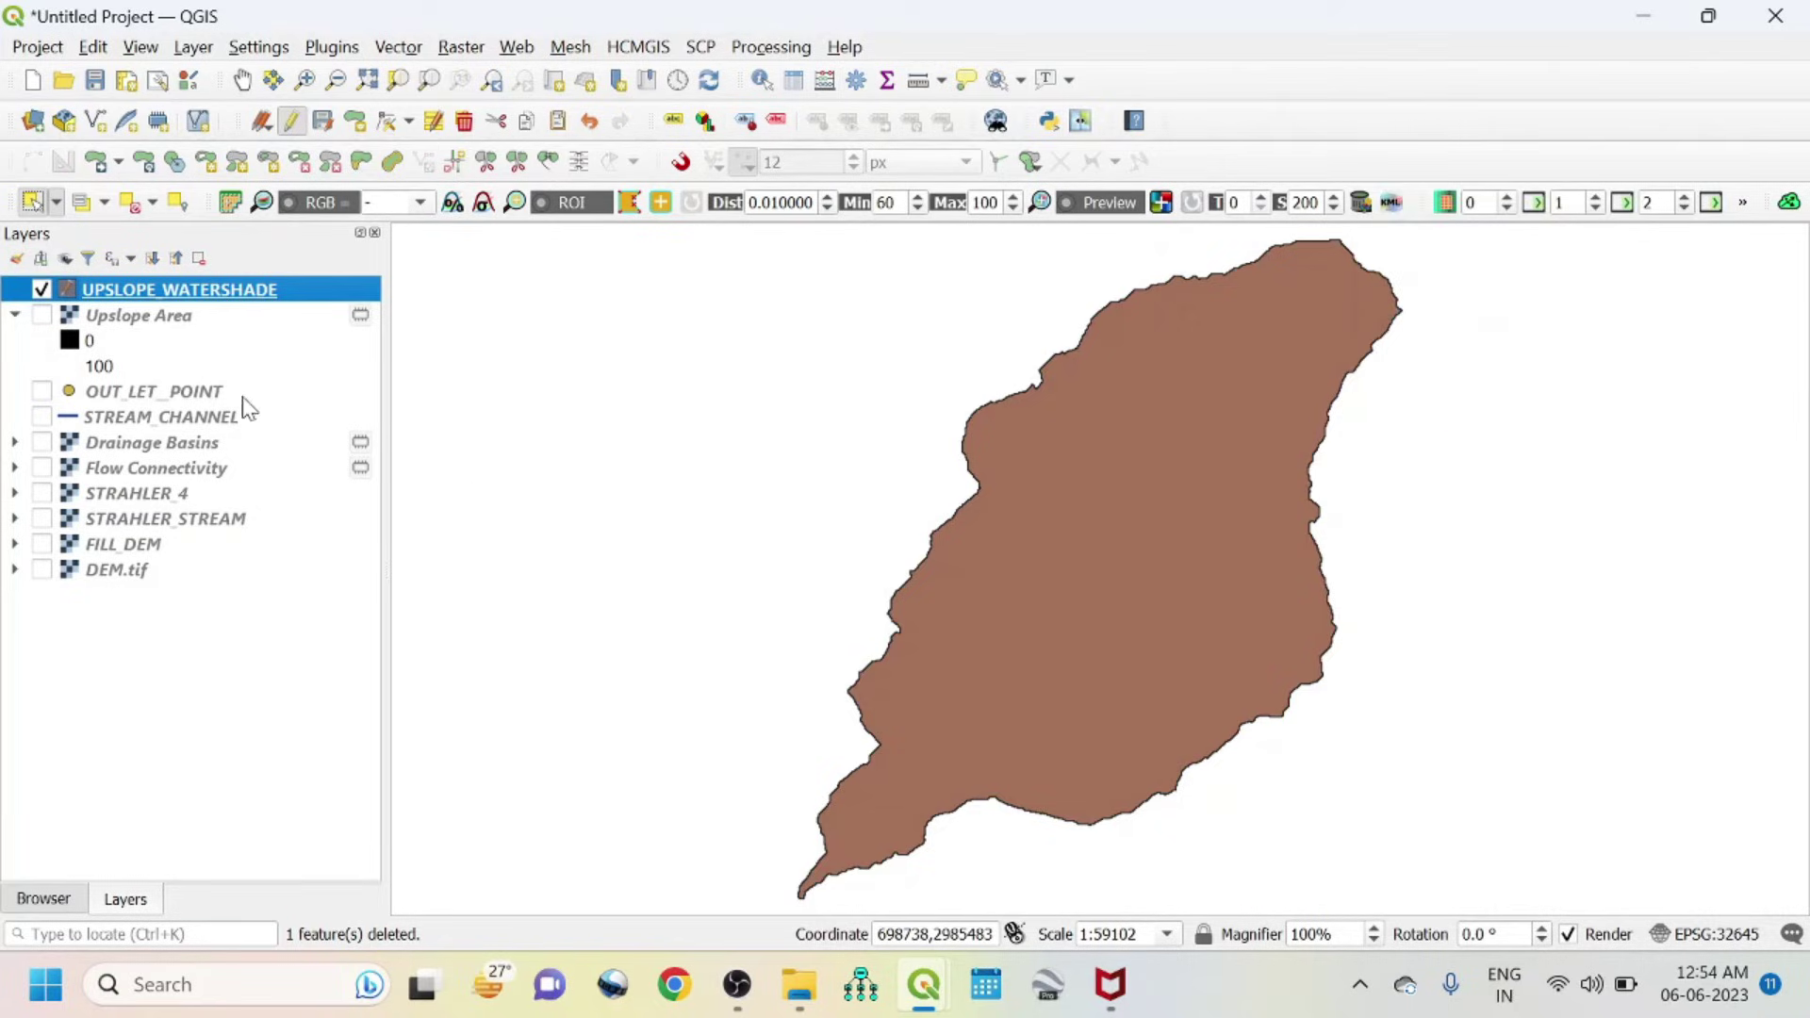
- Style the UPSLOPE_WATERSHADE layer with a transparent simple fill and a 0.46 mm stroke width
double_click(131, 295)
click(977, 263)
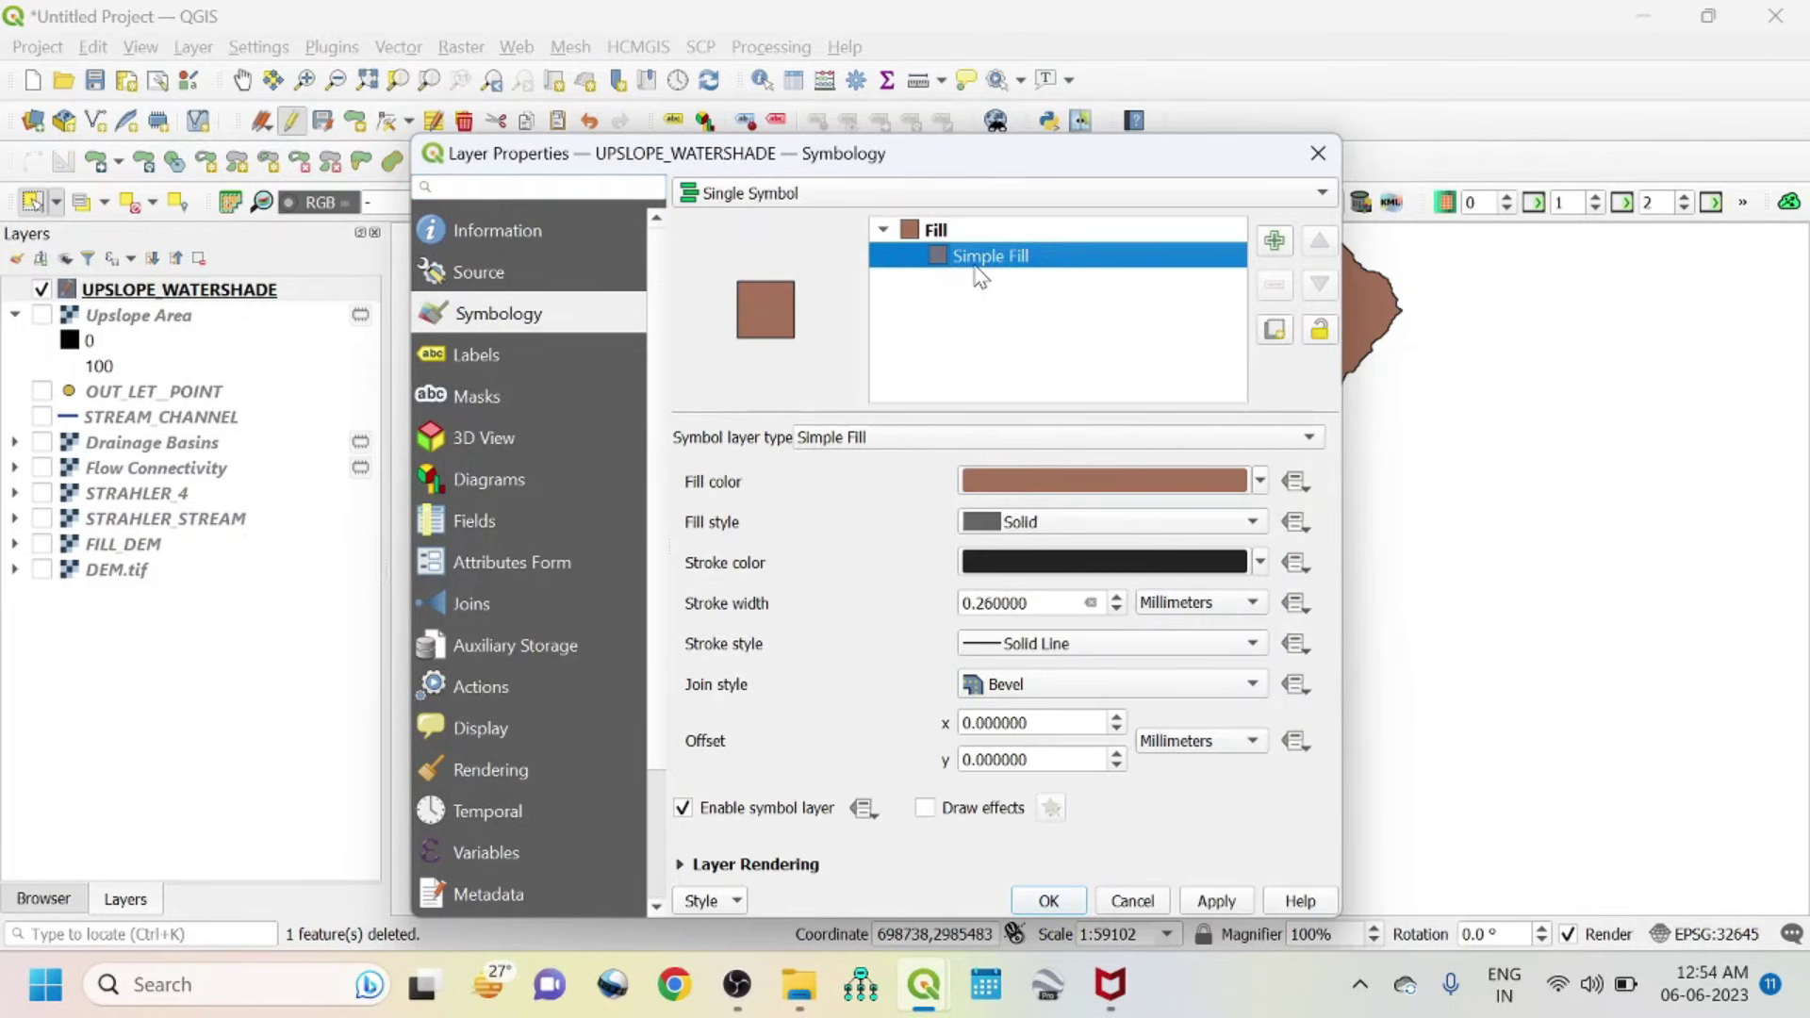
click(1260, 480)
click(971, 401)
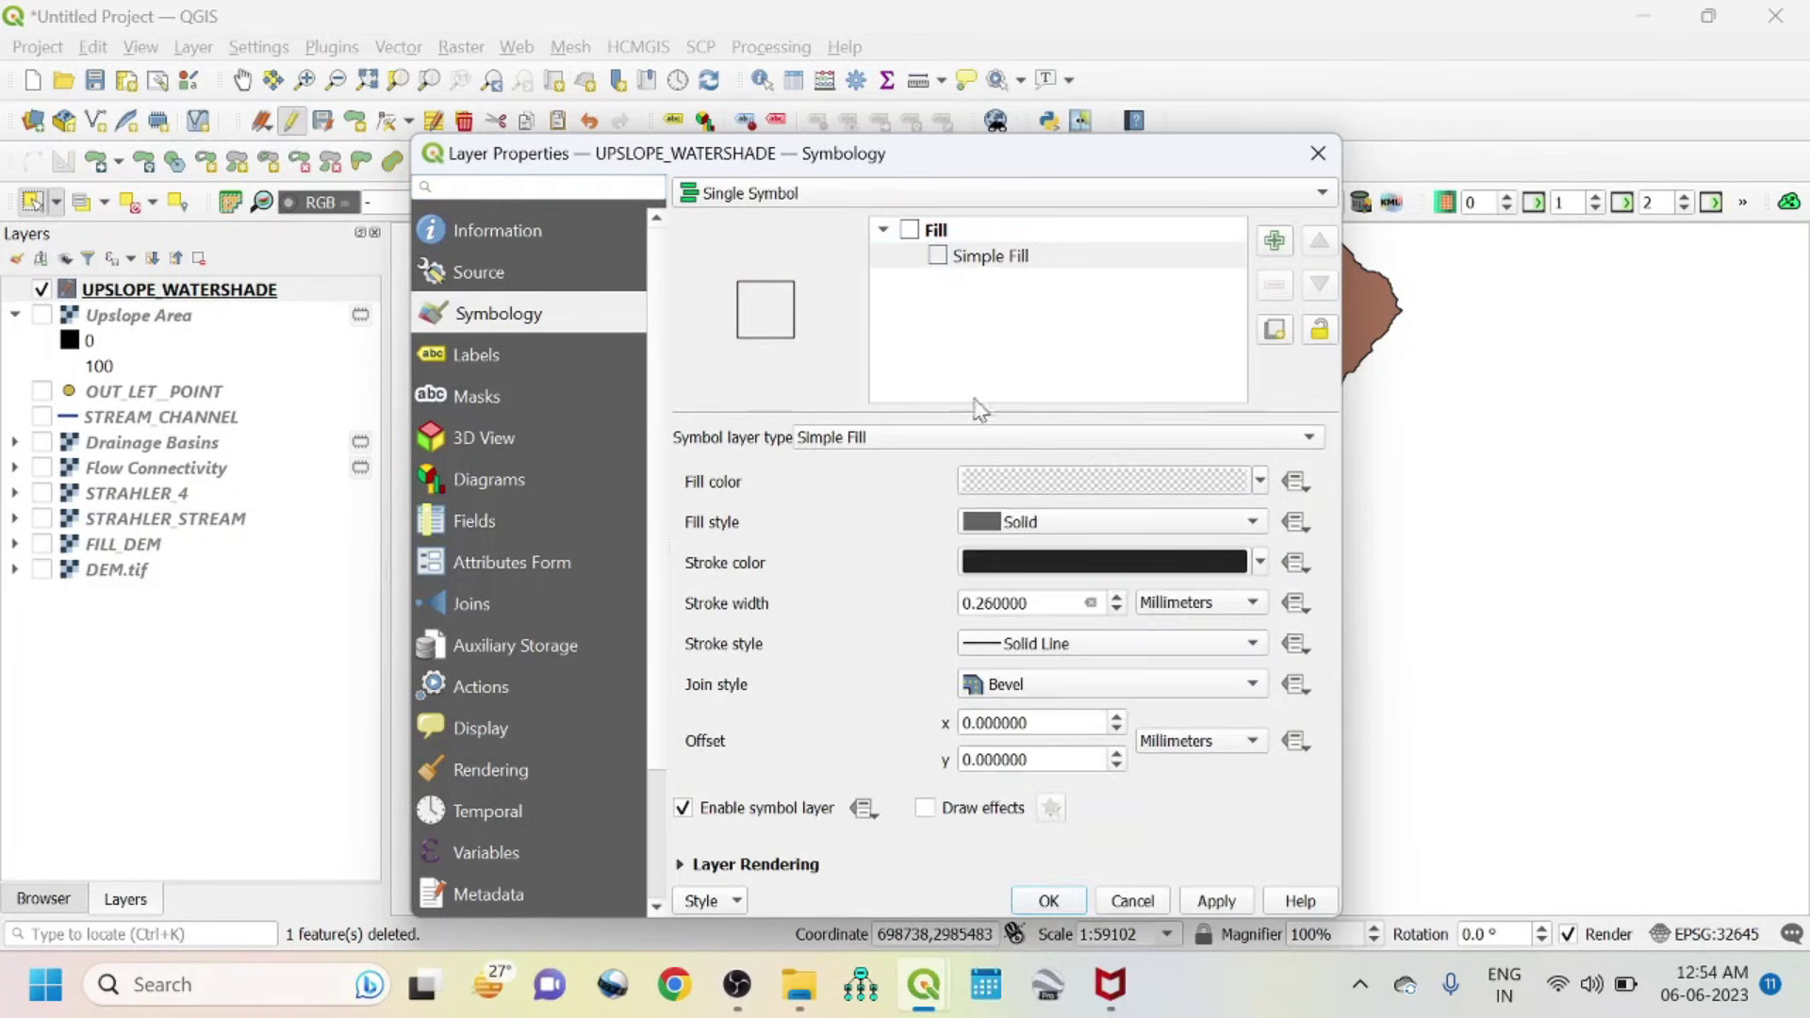
click(1118, 597)
click(1217, 903)
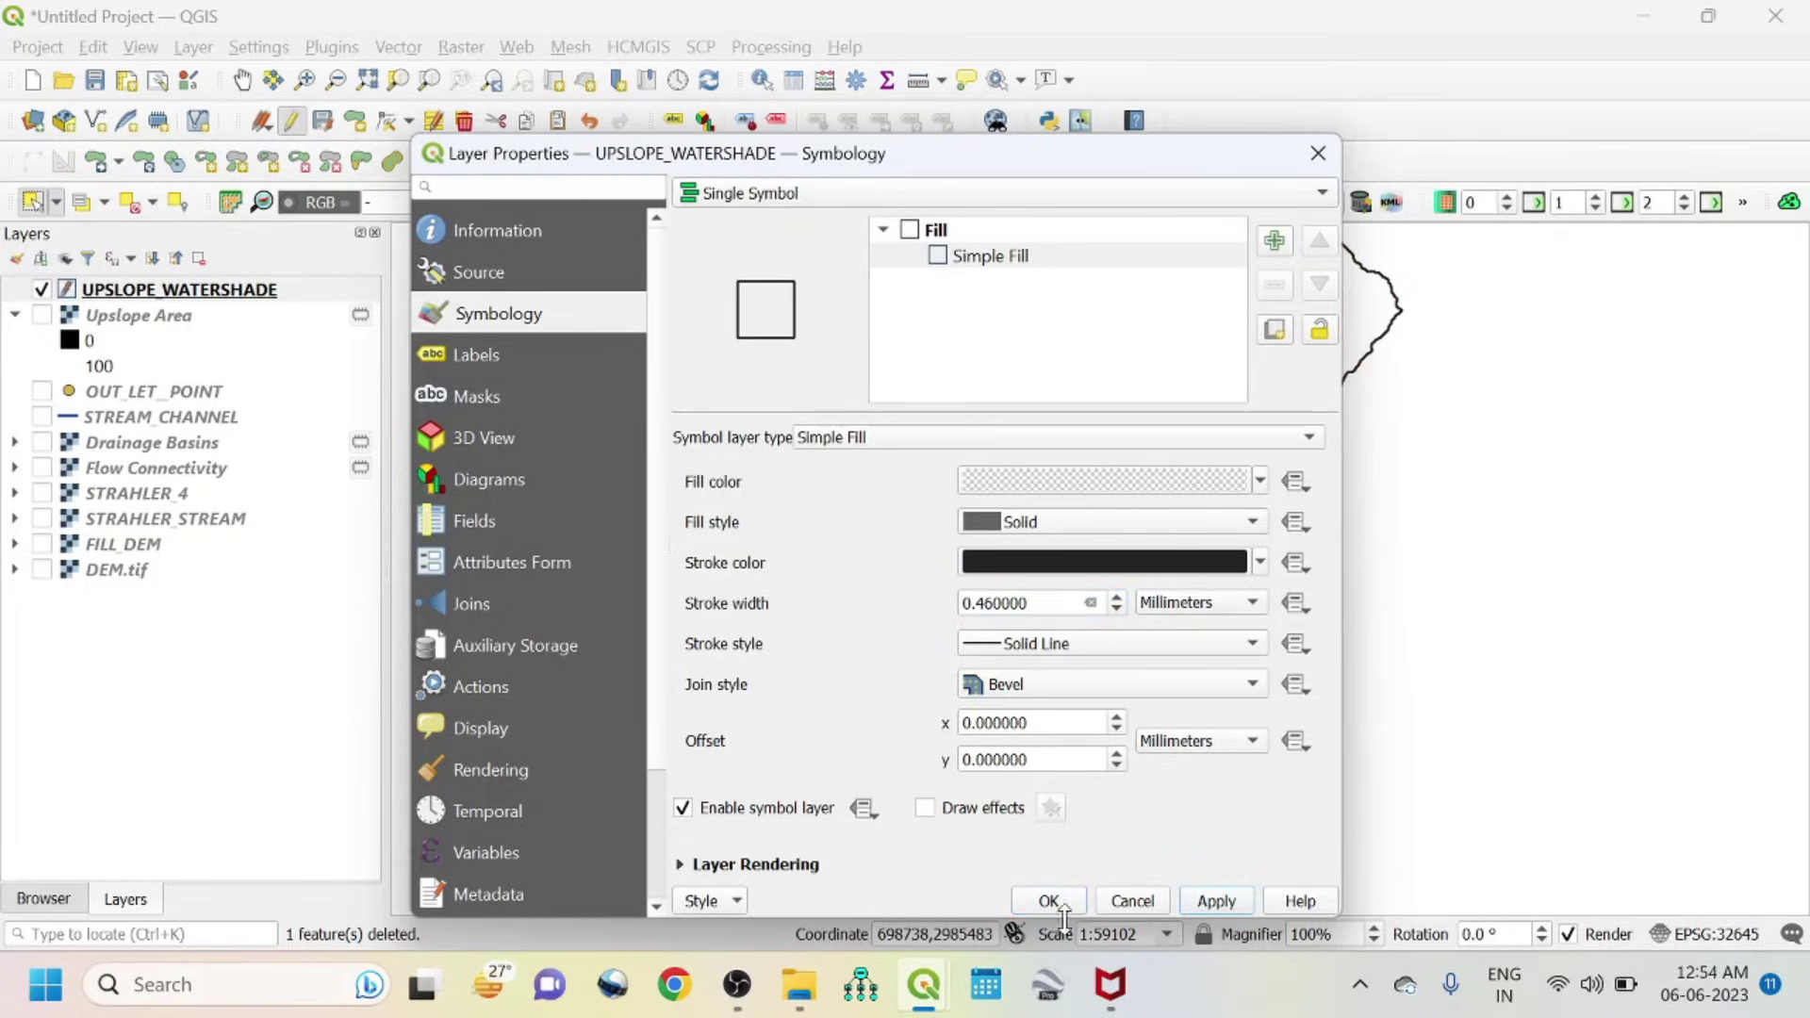
click(1064, 905)
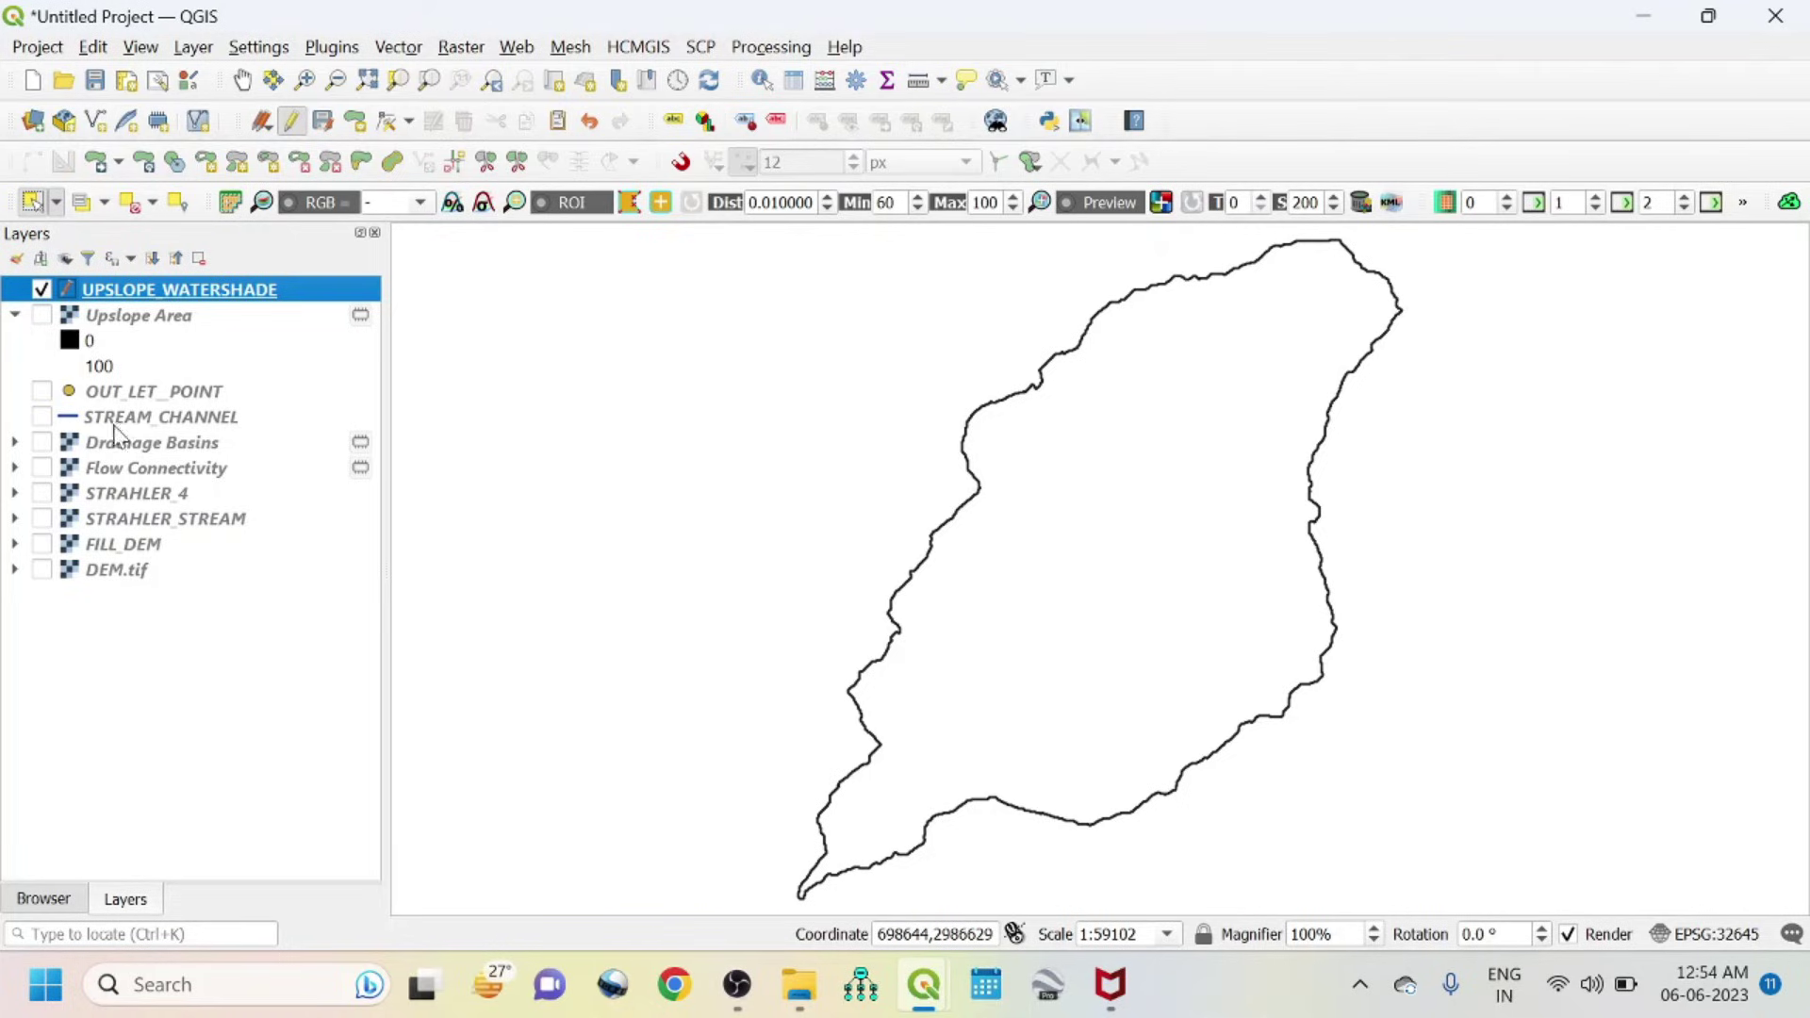
- Move the STREAM_CHANNEL layer above UPSLOPE_WATERSHADE in the layer order and make it visible
drag(174, 424, 188, 291)
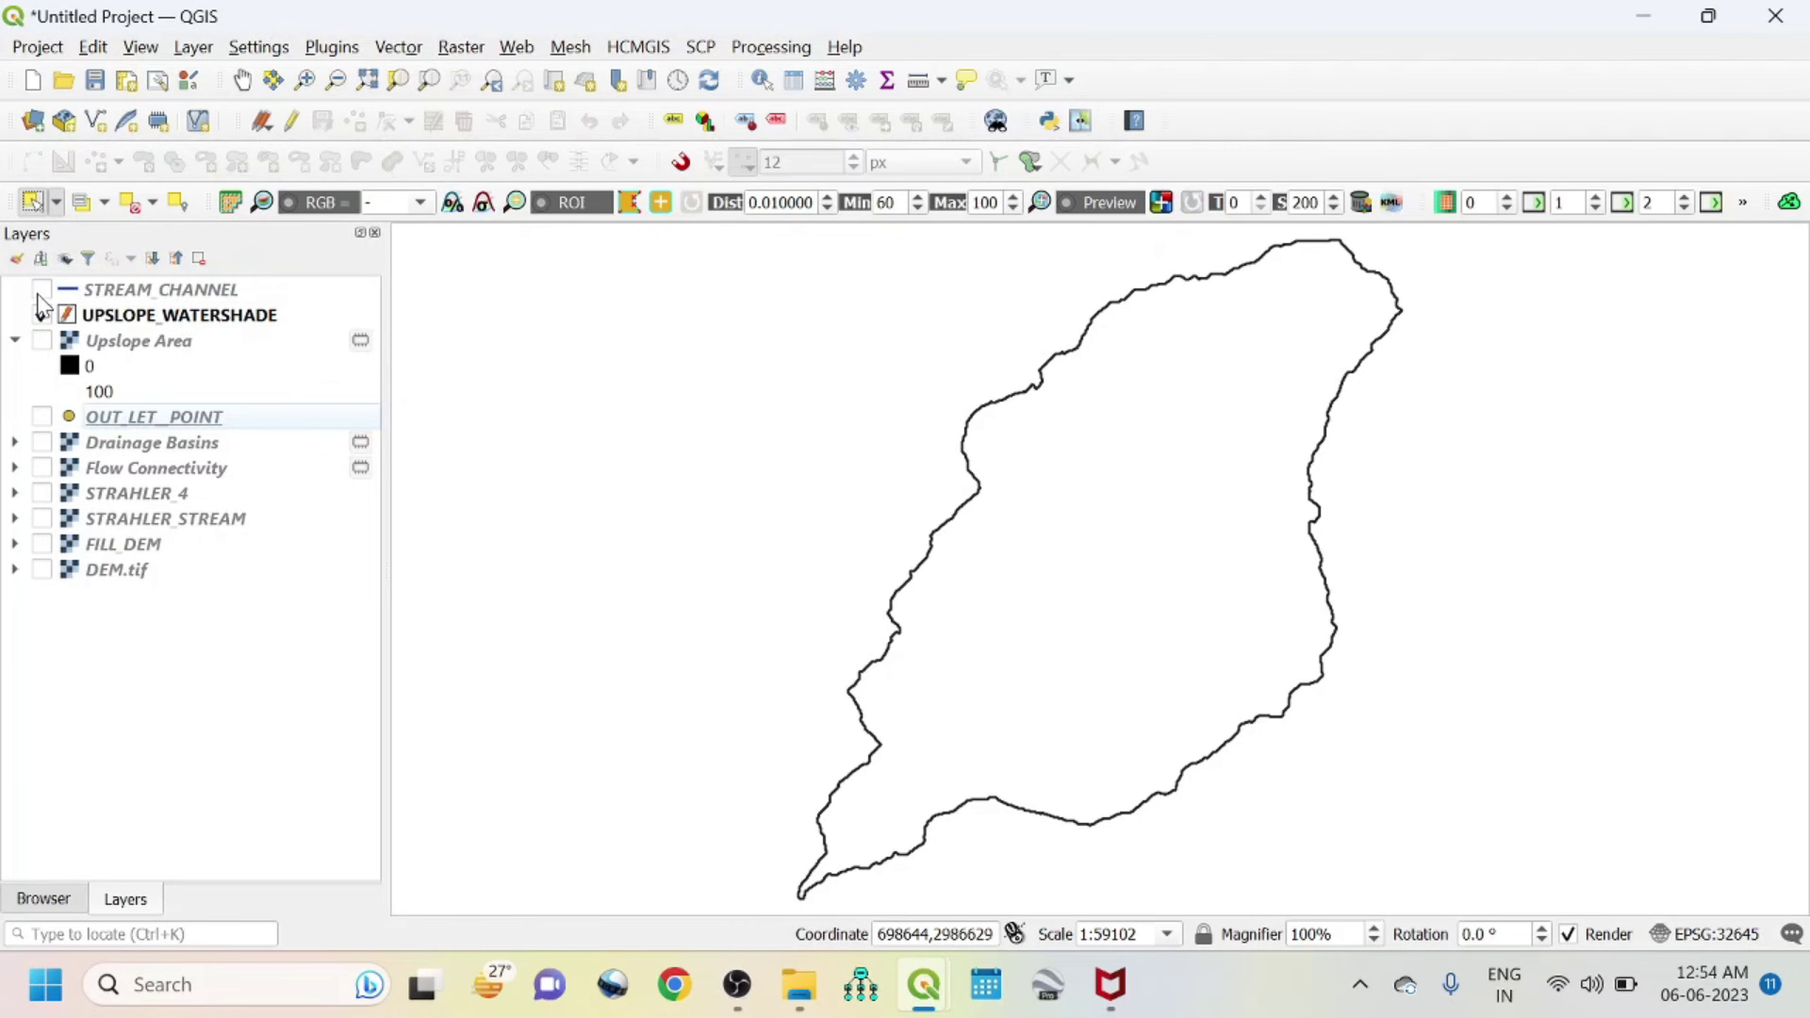
click(42, 290)
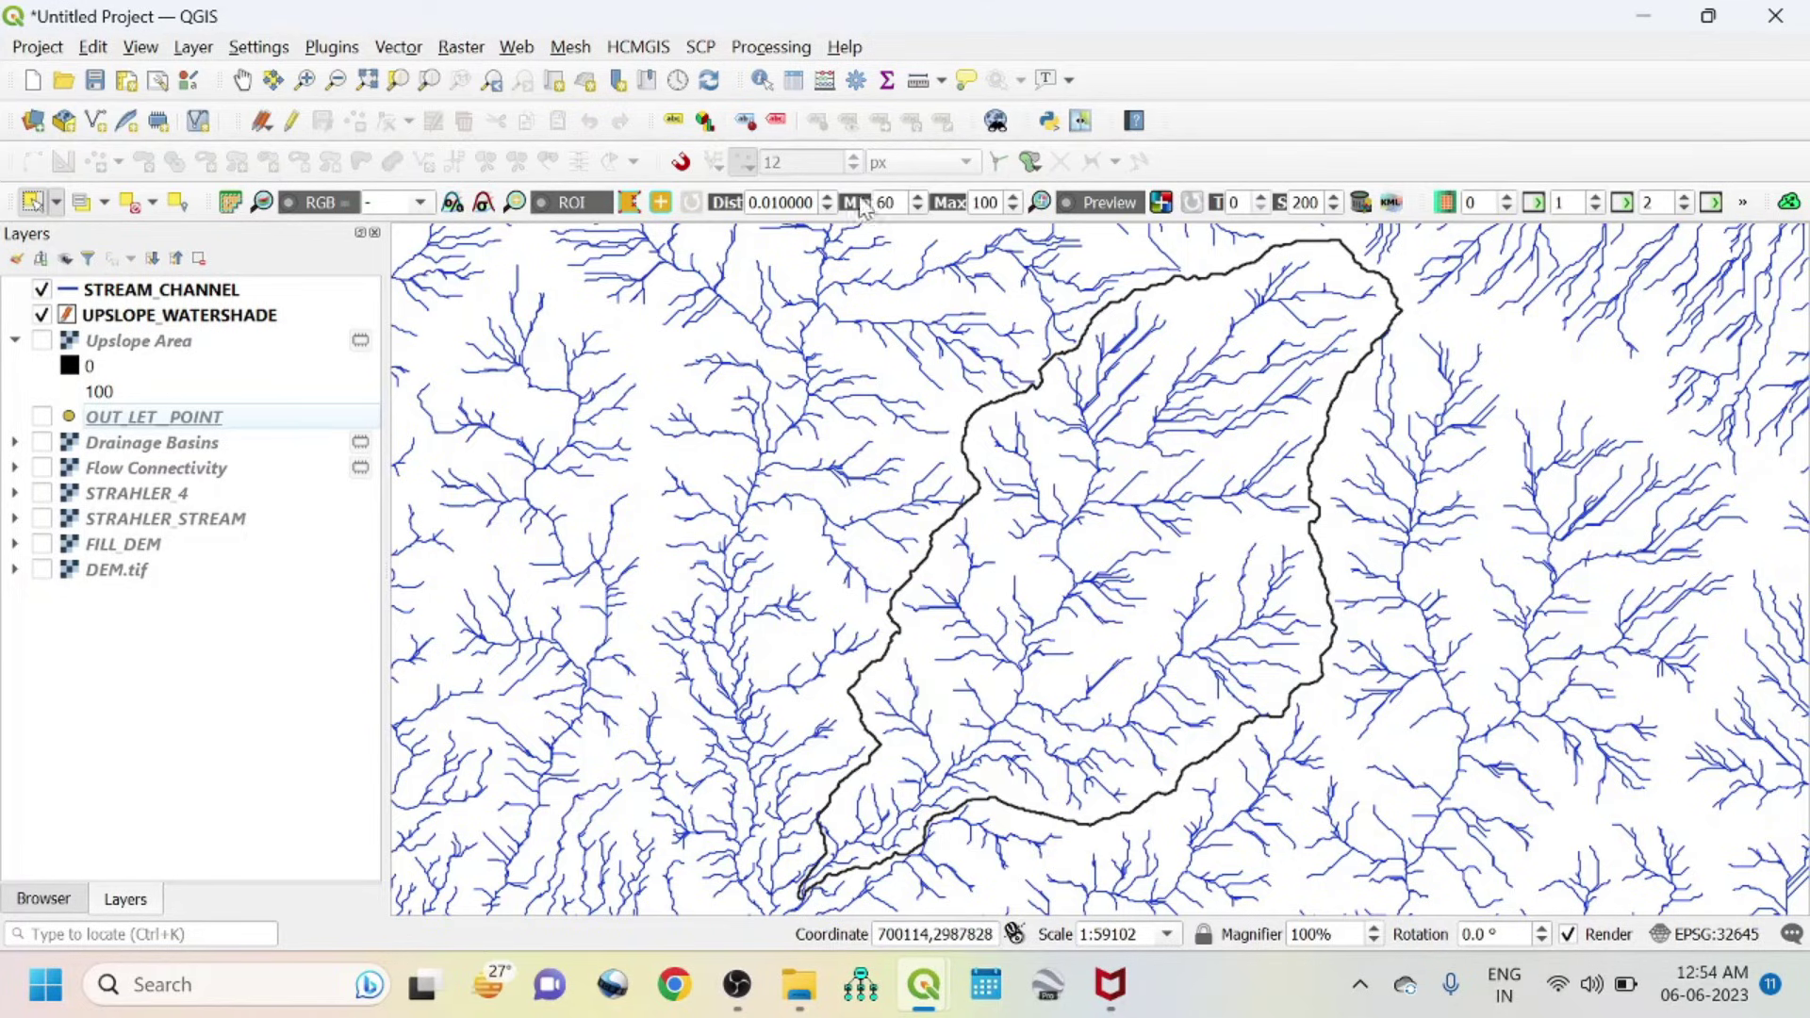
- Reopen the Processing Toolbox, search for CLIPP and open the SAGA Polygon clipping tool
click(771, 48)
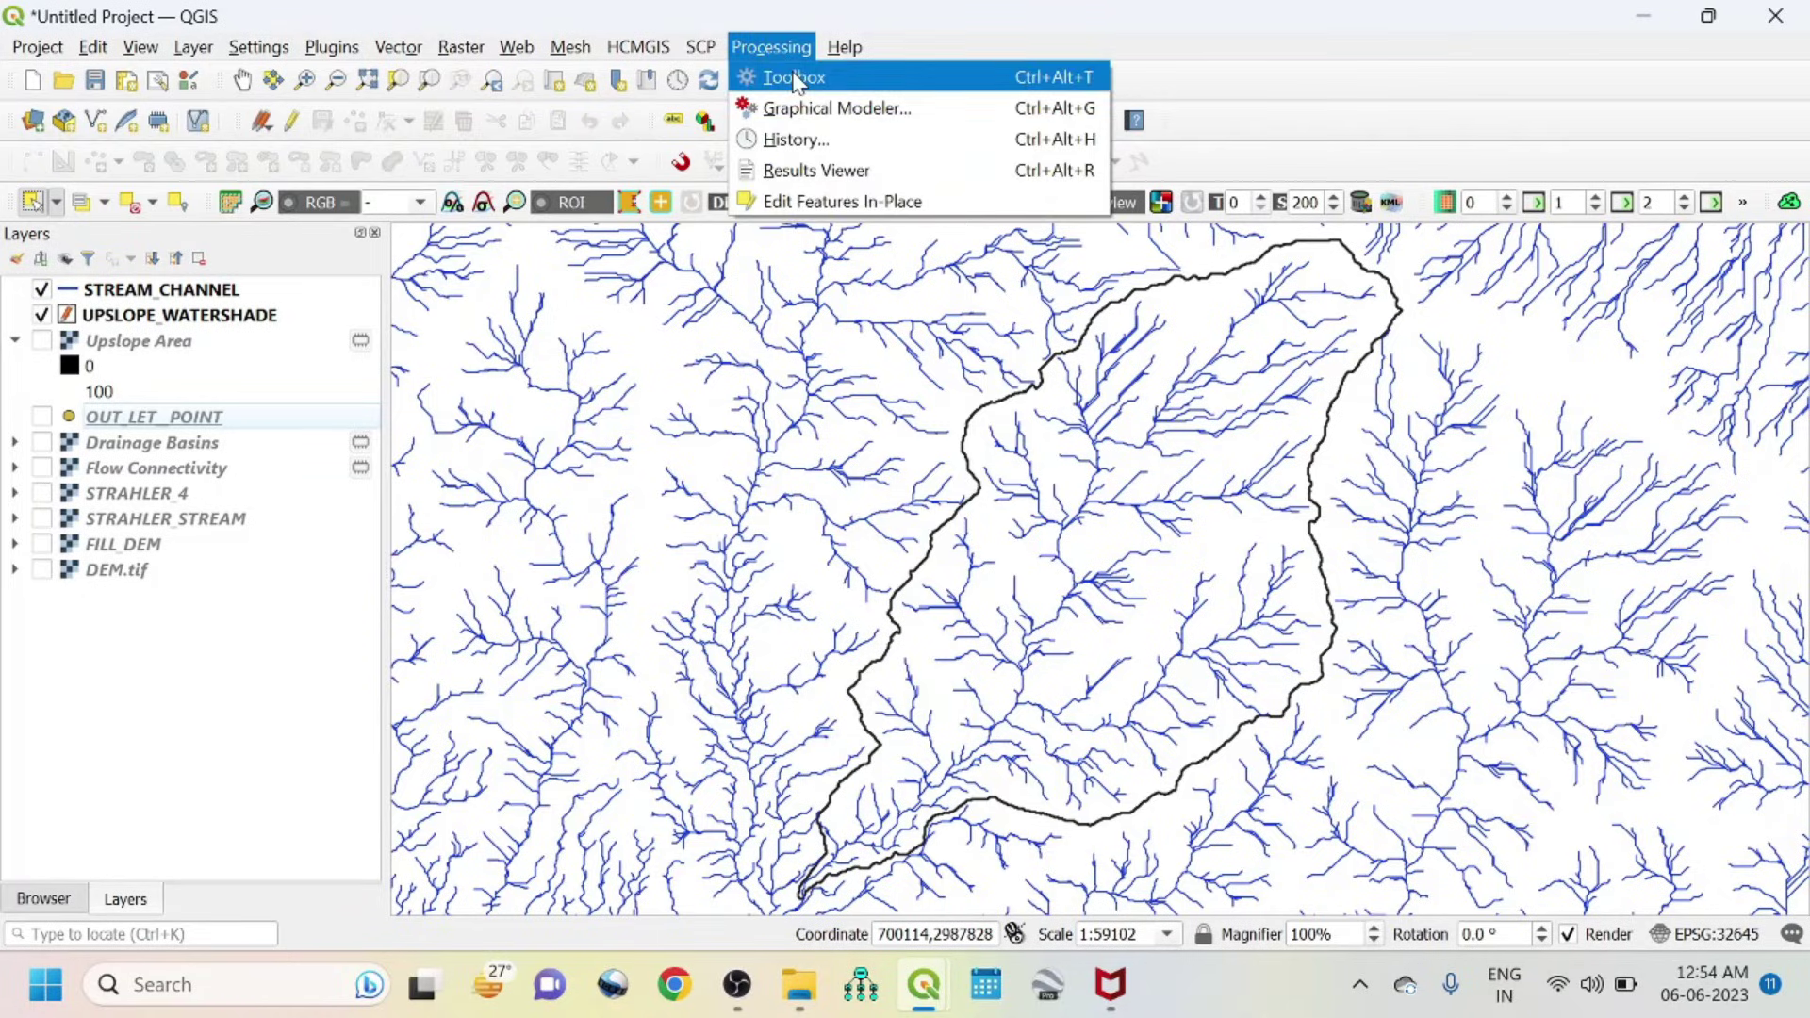
click(795, 79)
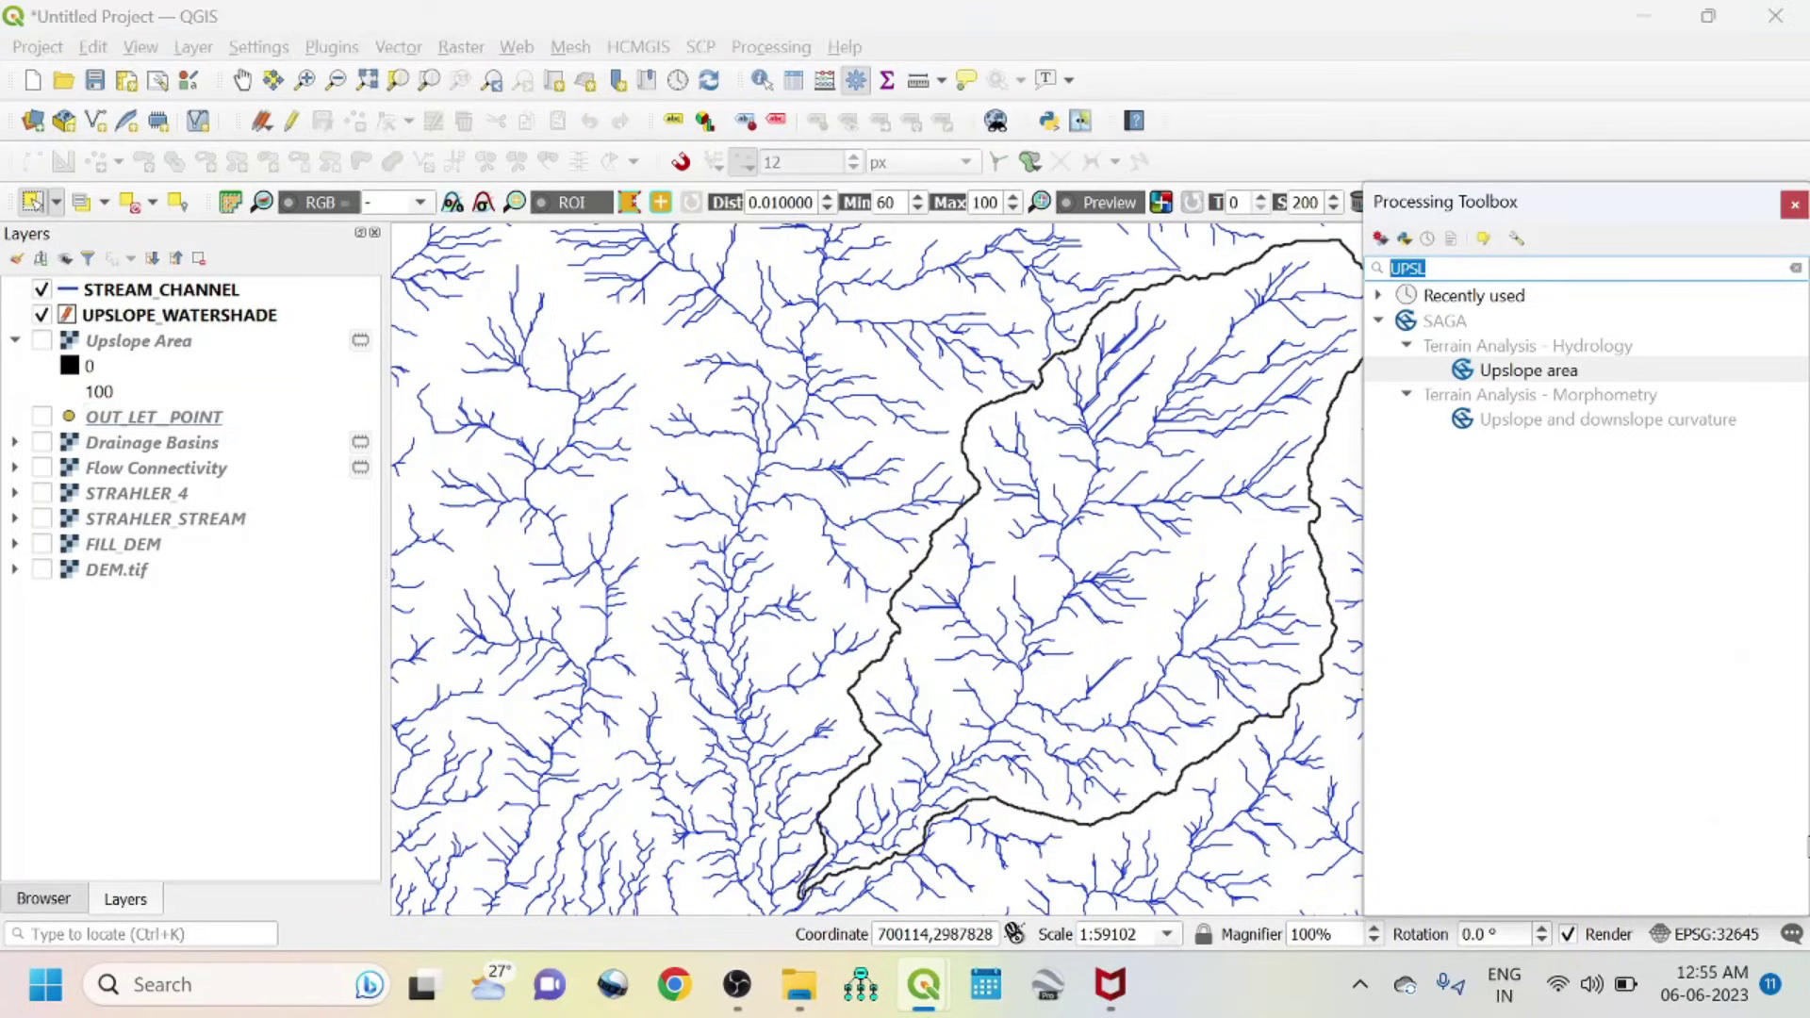
text(LIPP)
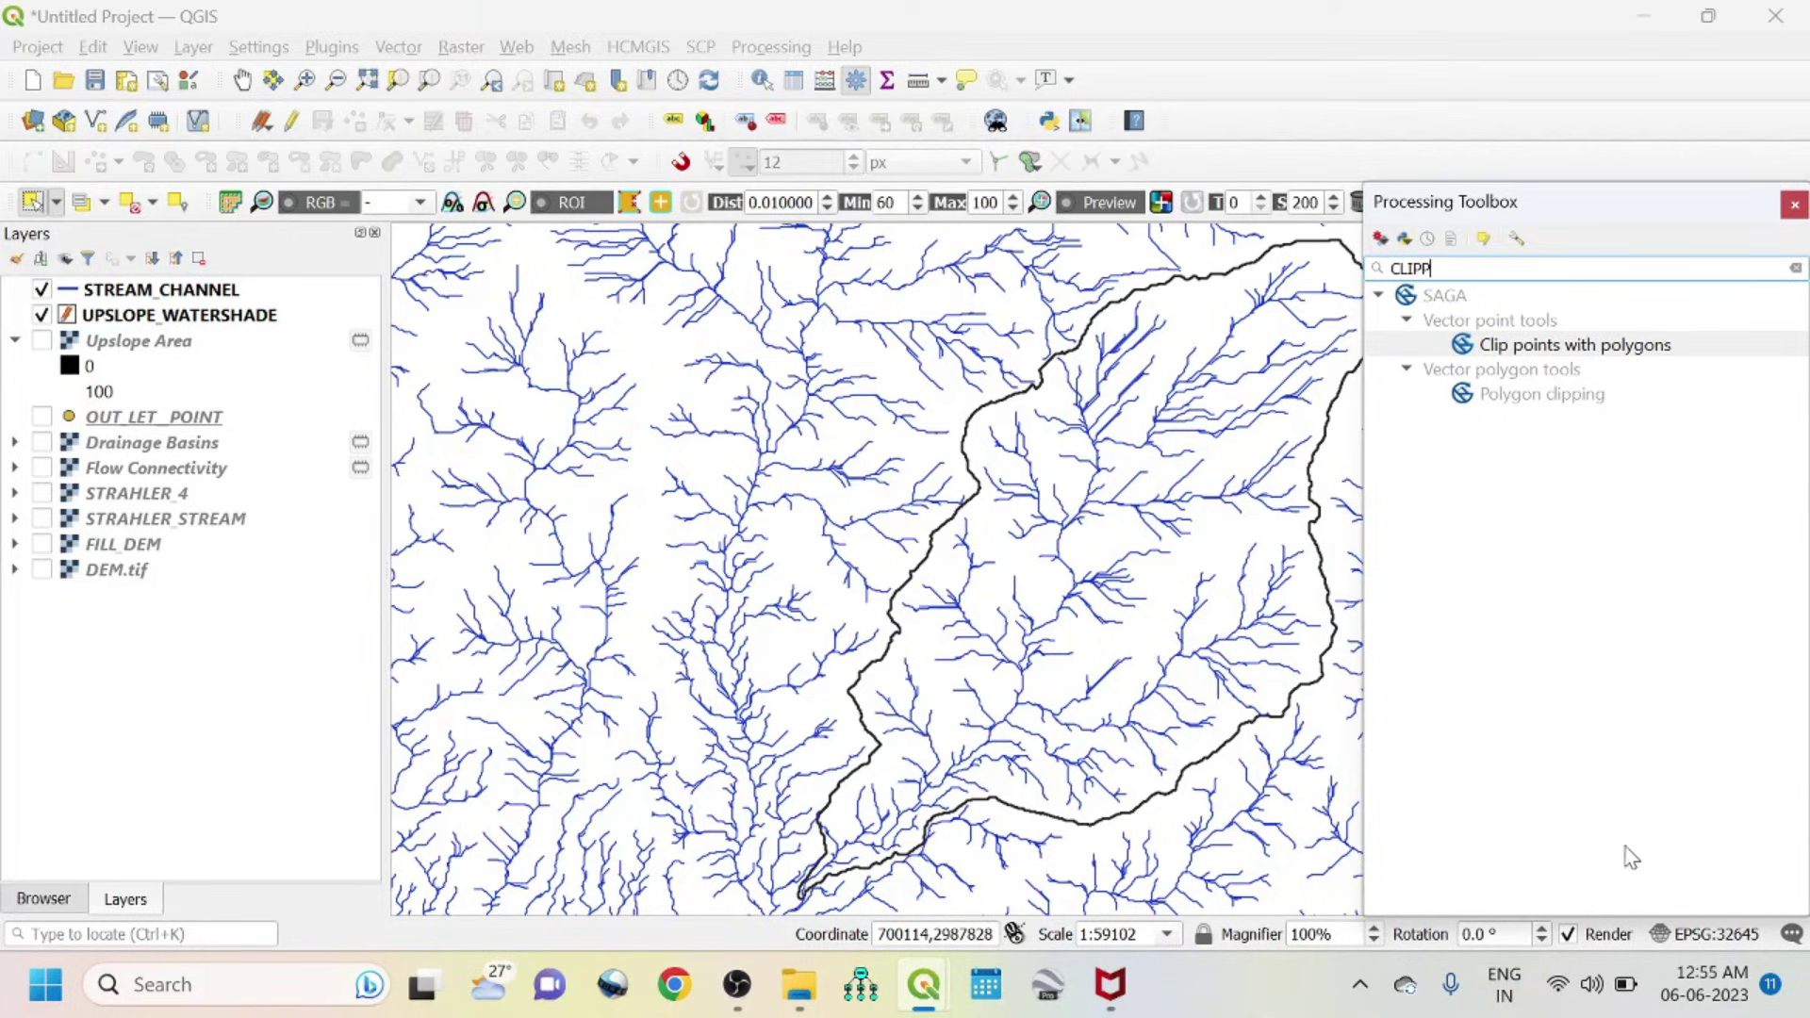
click(1452, 370)
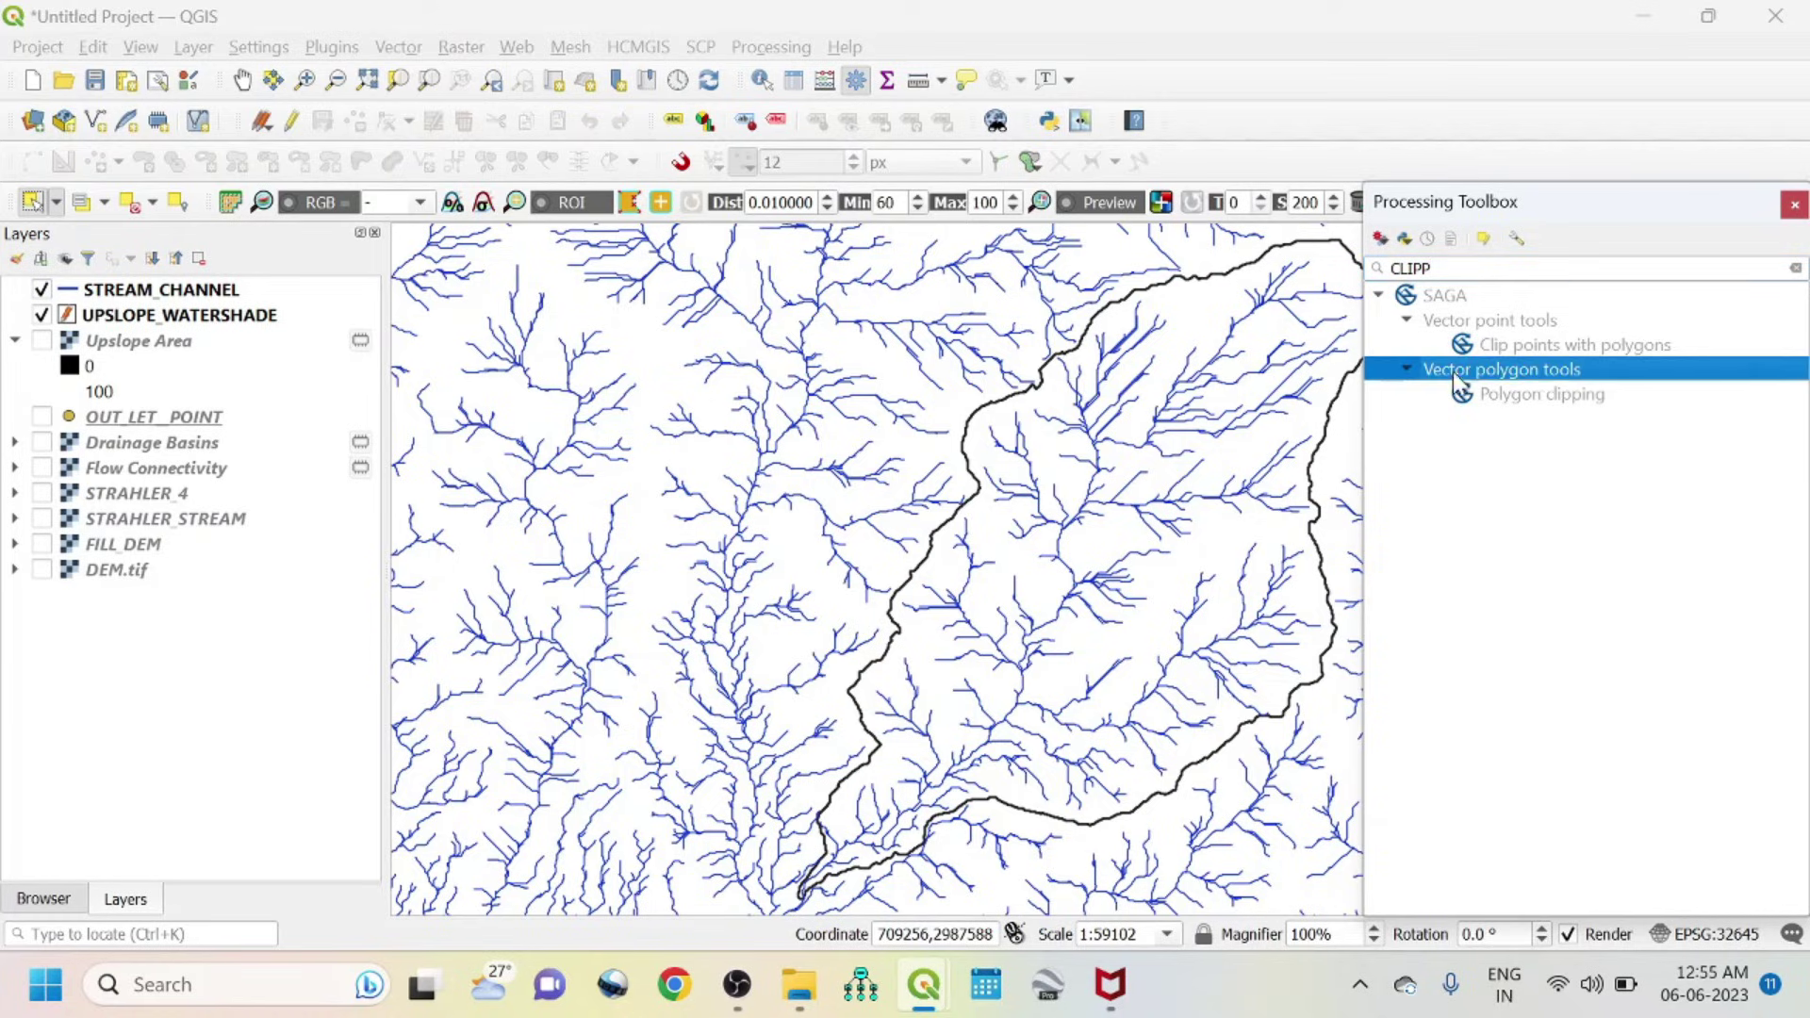
click(1499, 397)
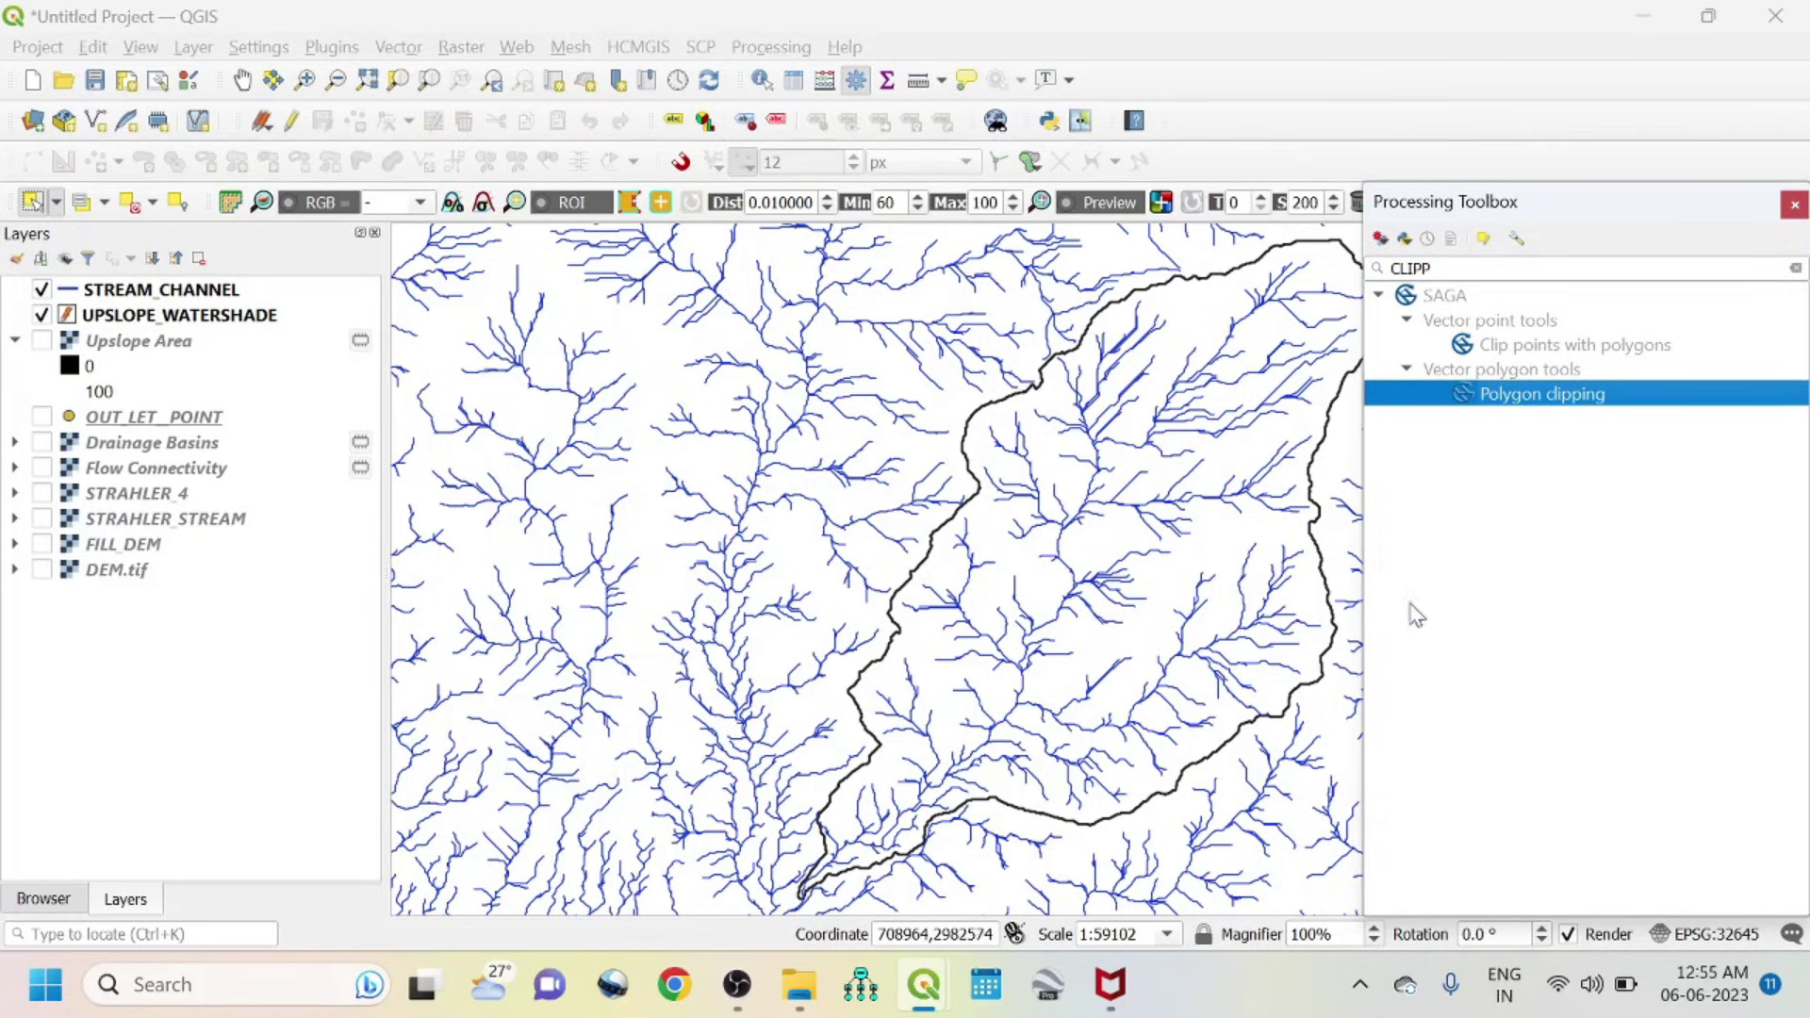
double_click(1528, 396)
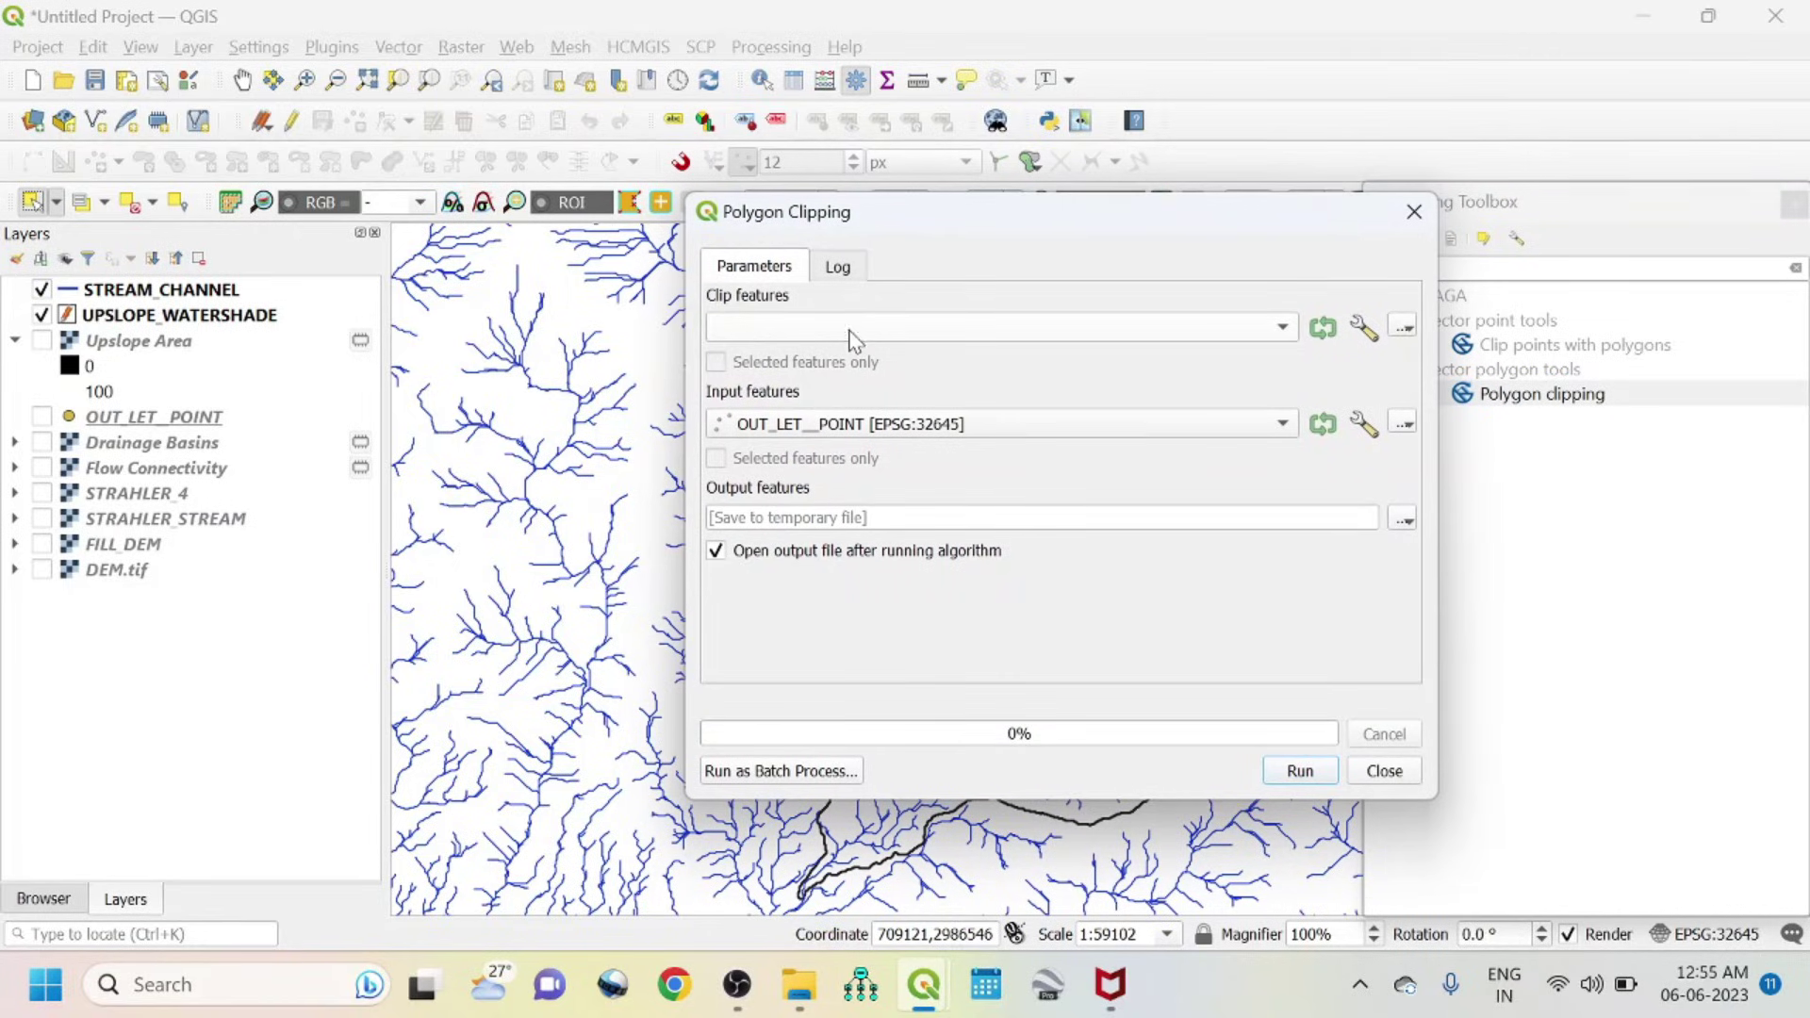
- Set UPSLOPE_WATERSHADE as the clip features and STREAM_CHANNEL as the input features for the polygon clipping
click(787, 335)
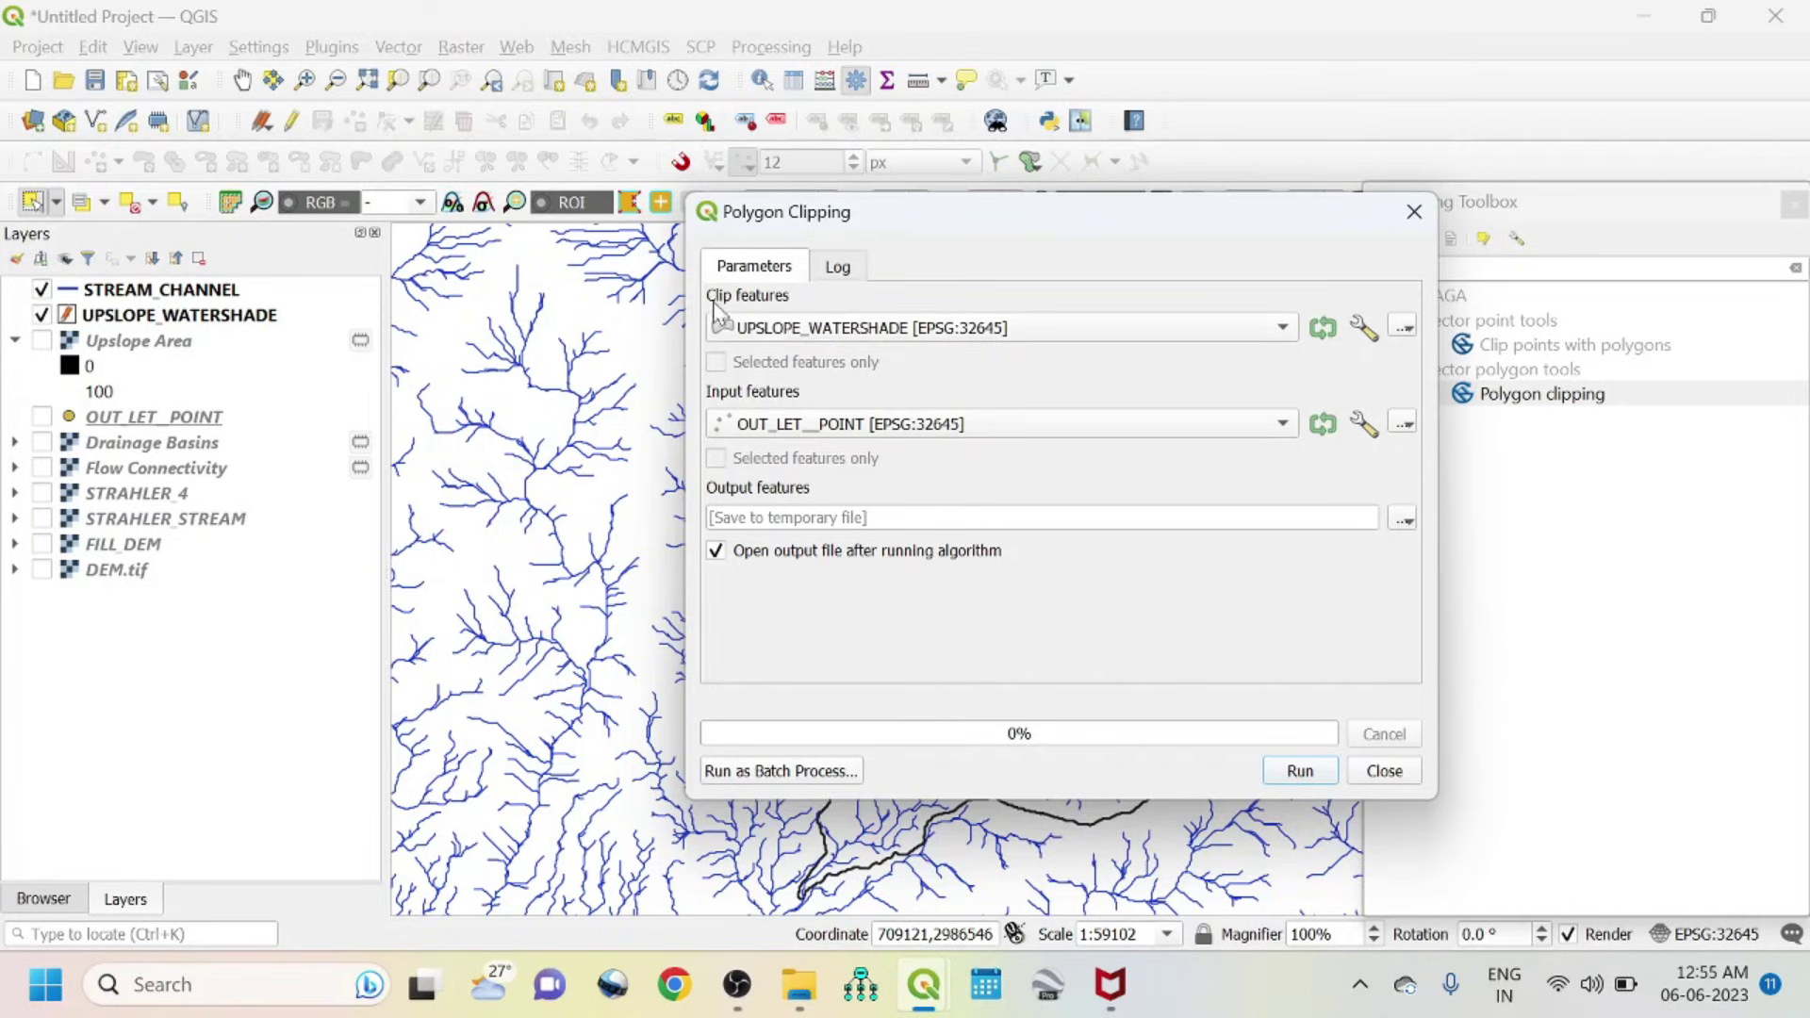
click(886, 426)
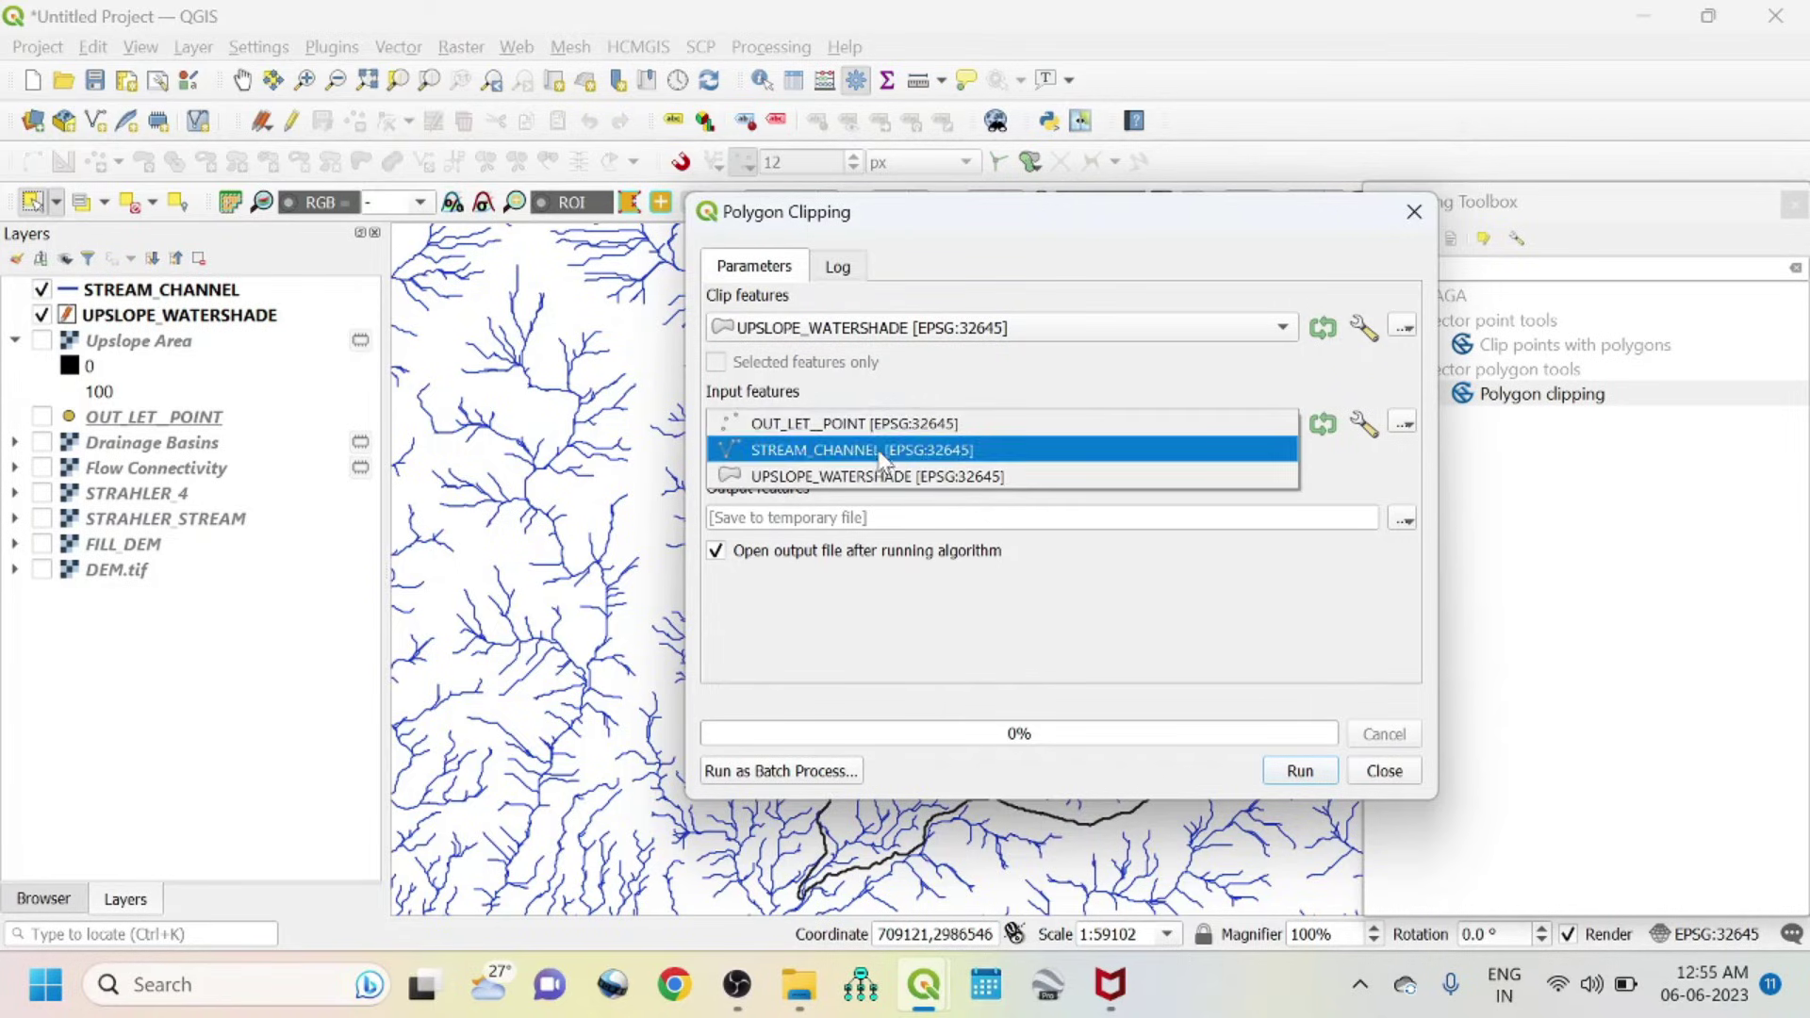
click(867, 449)
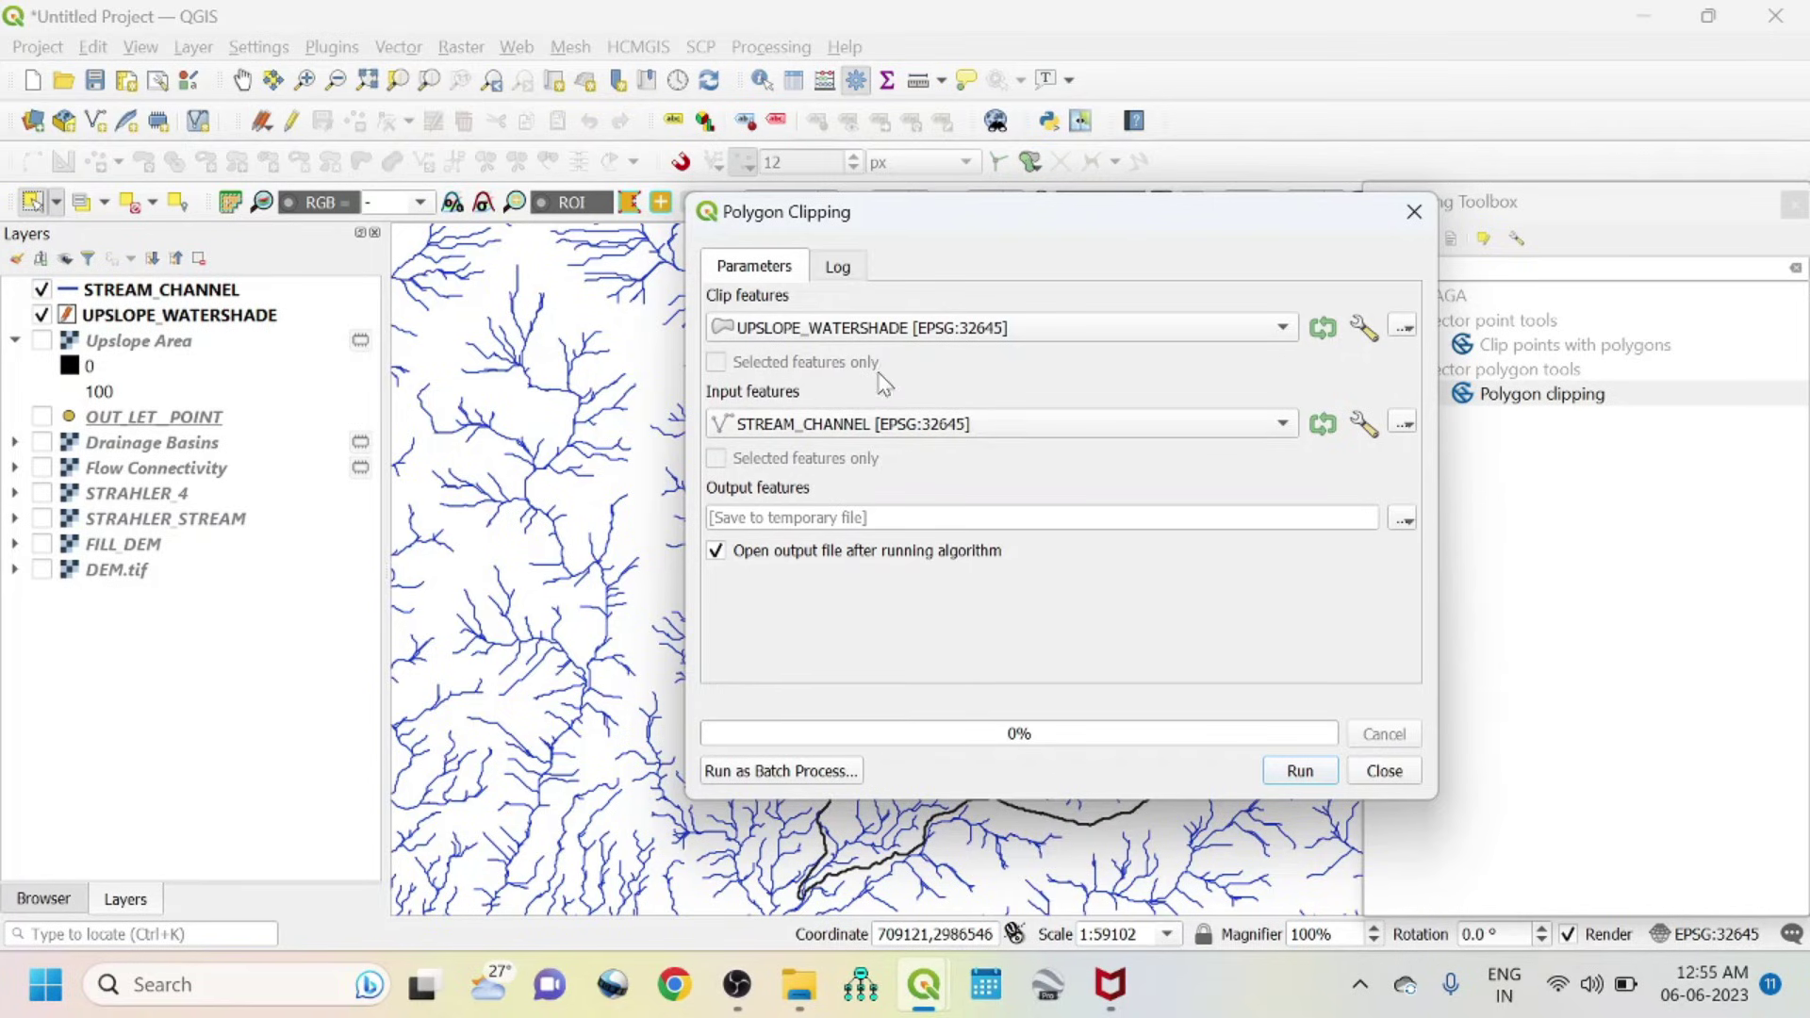
- Save the clipping output to a SHP file named WATERSHADE_STREAM in the Water shade folder and run the tool
click(1402, 521)
click(1435, 577)
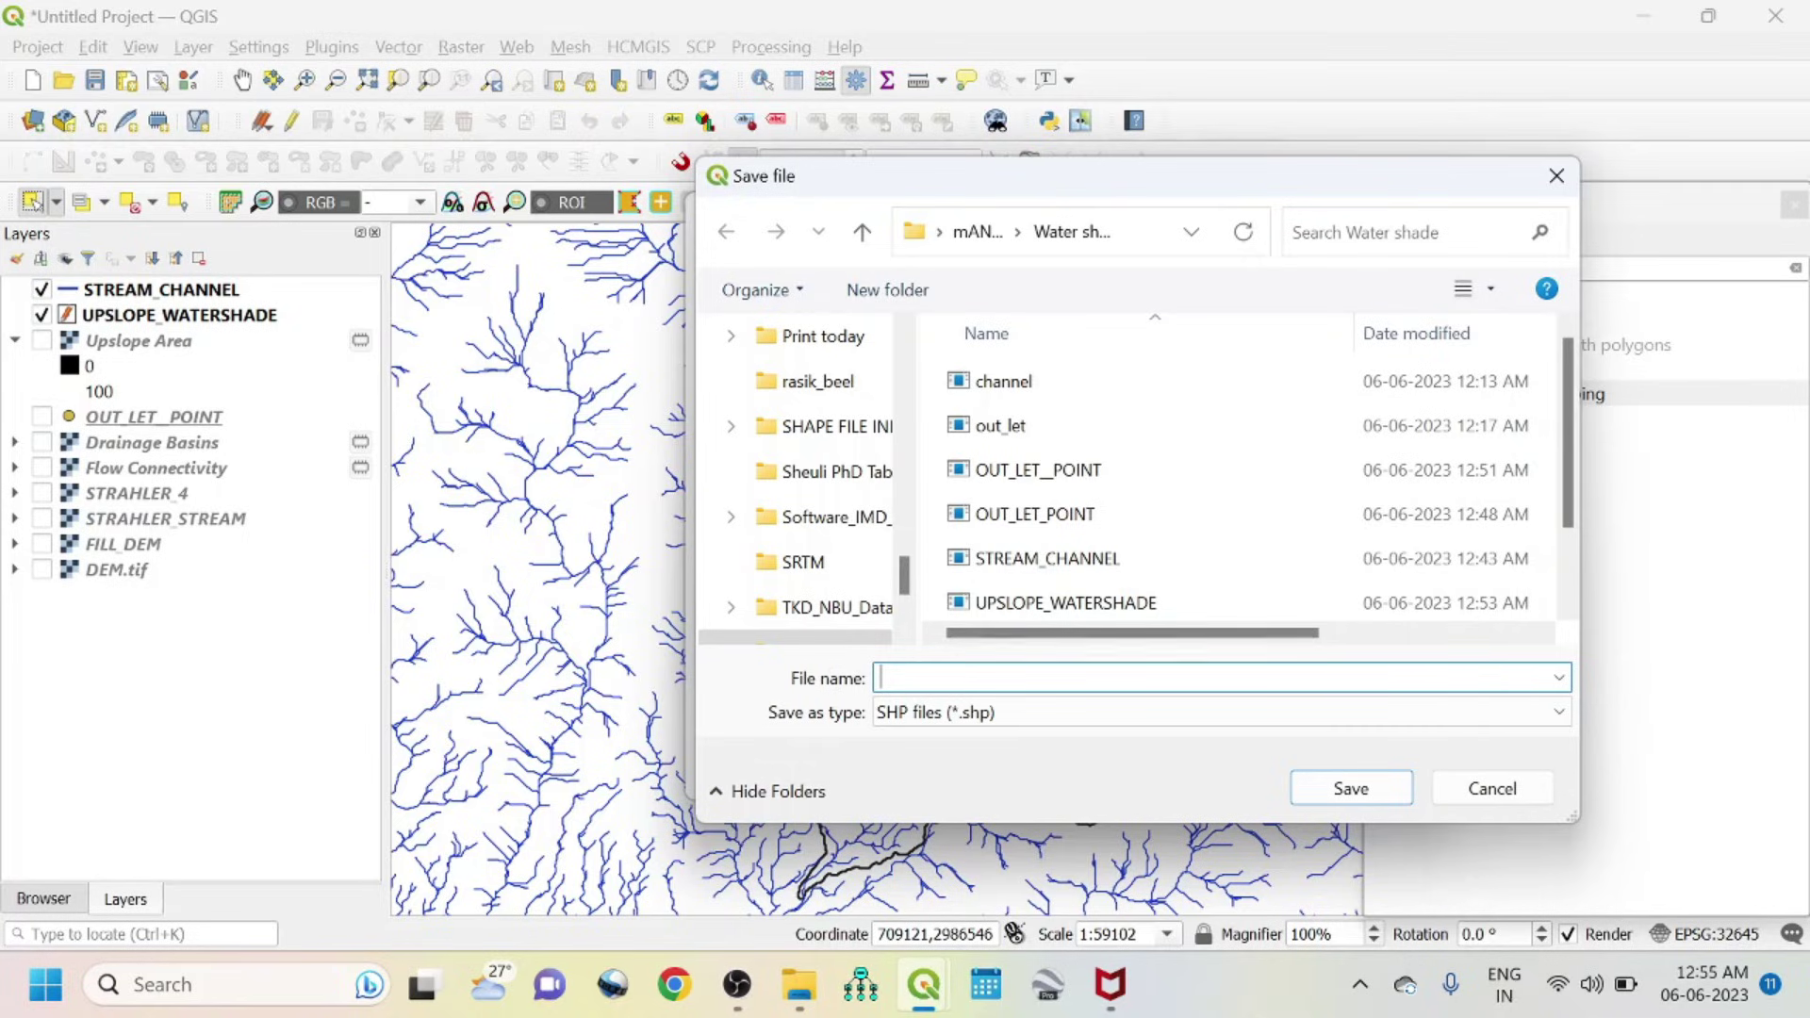
text(WATER)
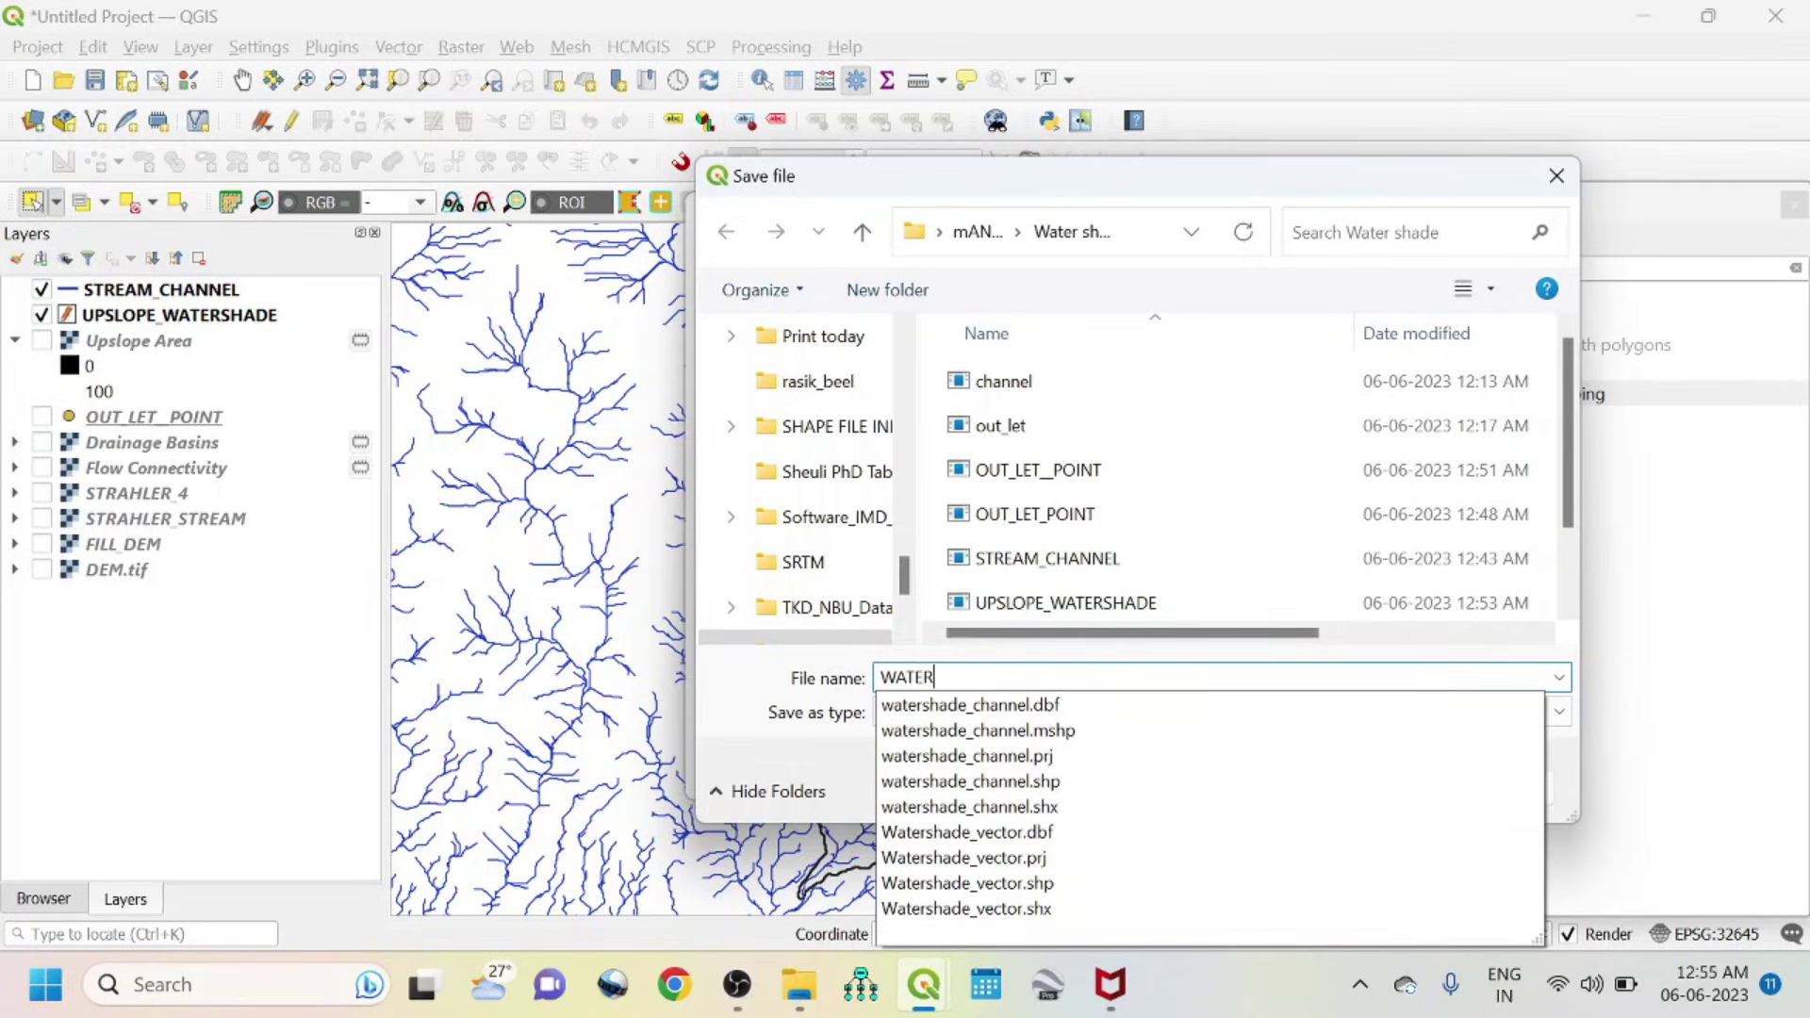
text(SHADE_STREAM)
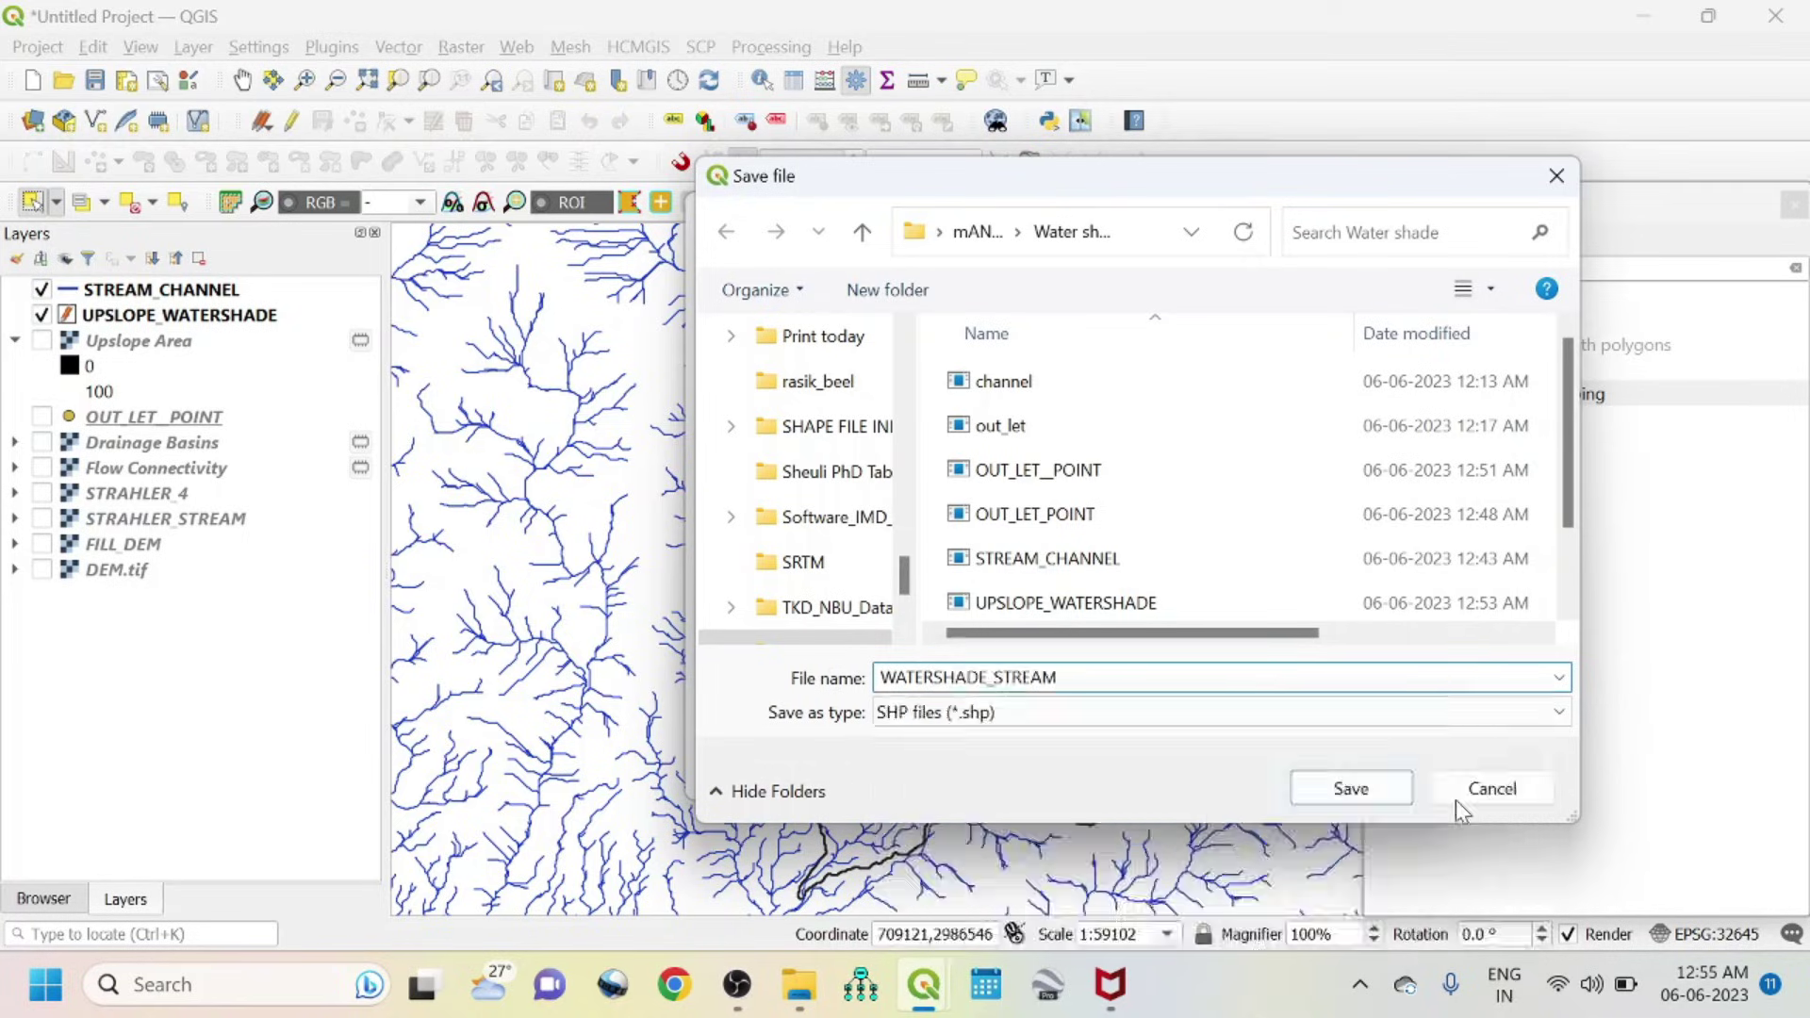
click(1352, 790)
click(1287, 773)
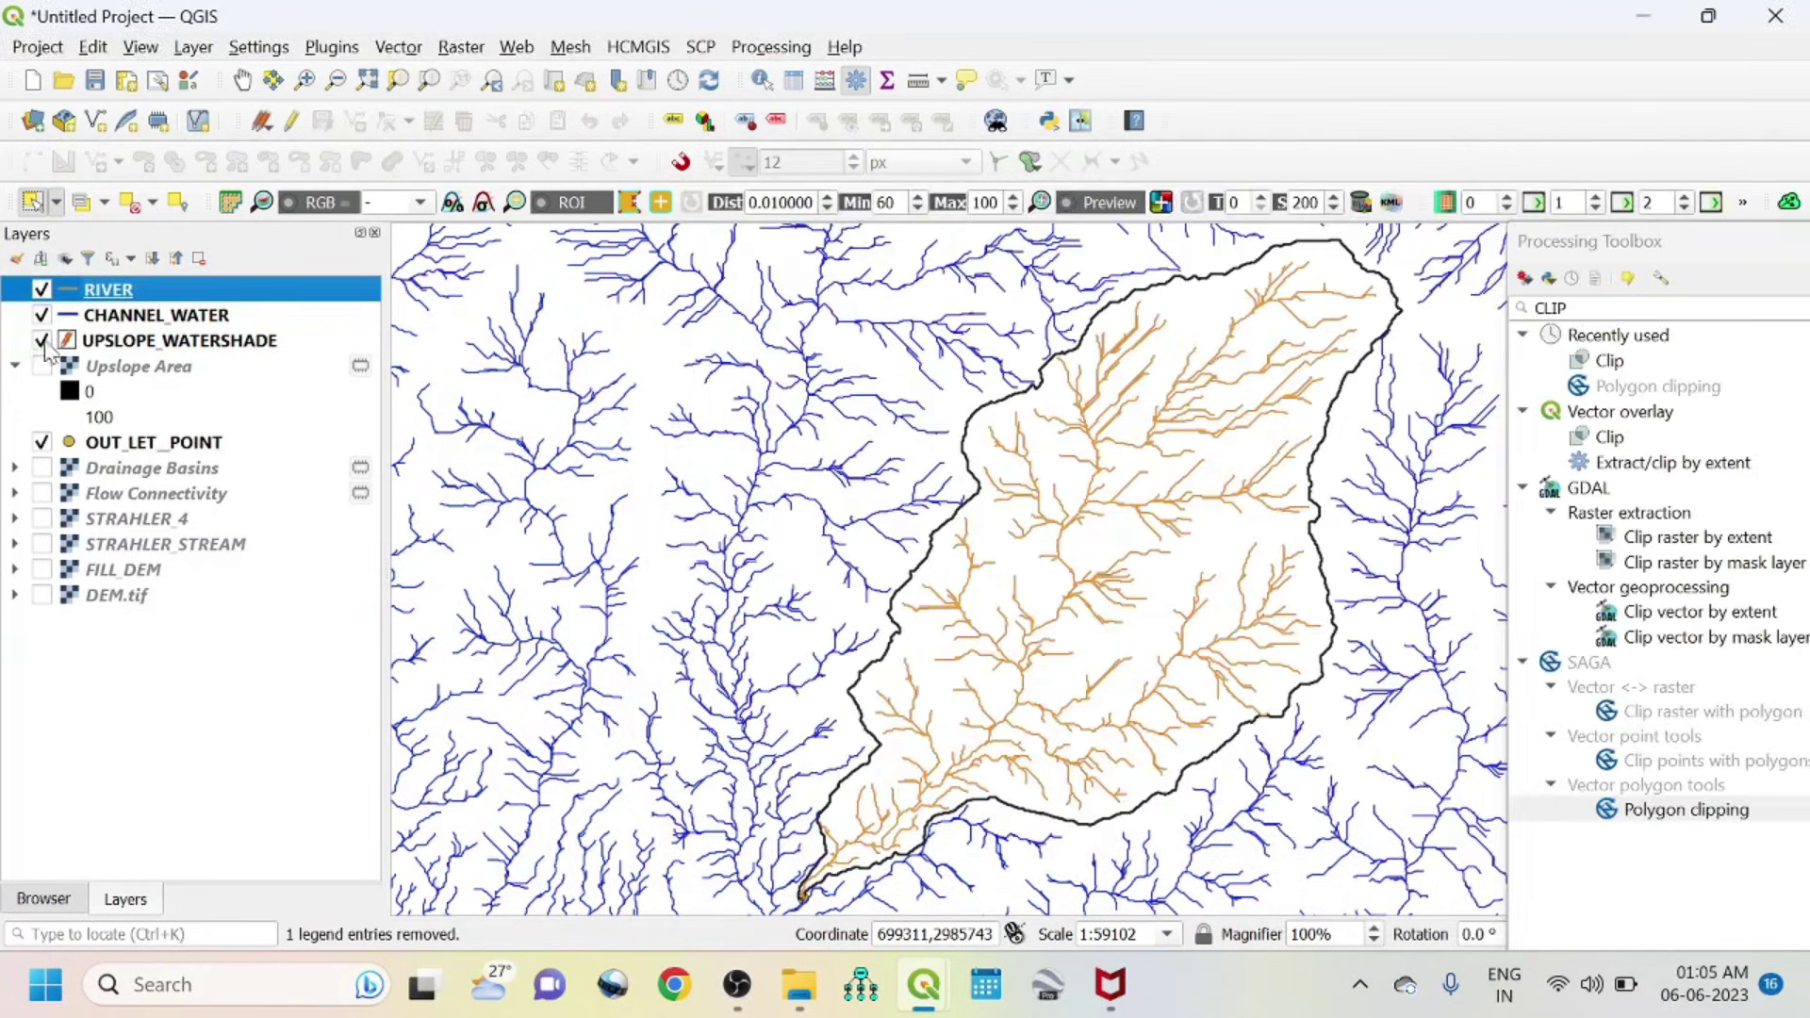
- Hide the CHANNEL_WATER layer and set the RIVER layer's simple line stroke width to 0.46 mm
click(41, 316)
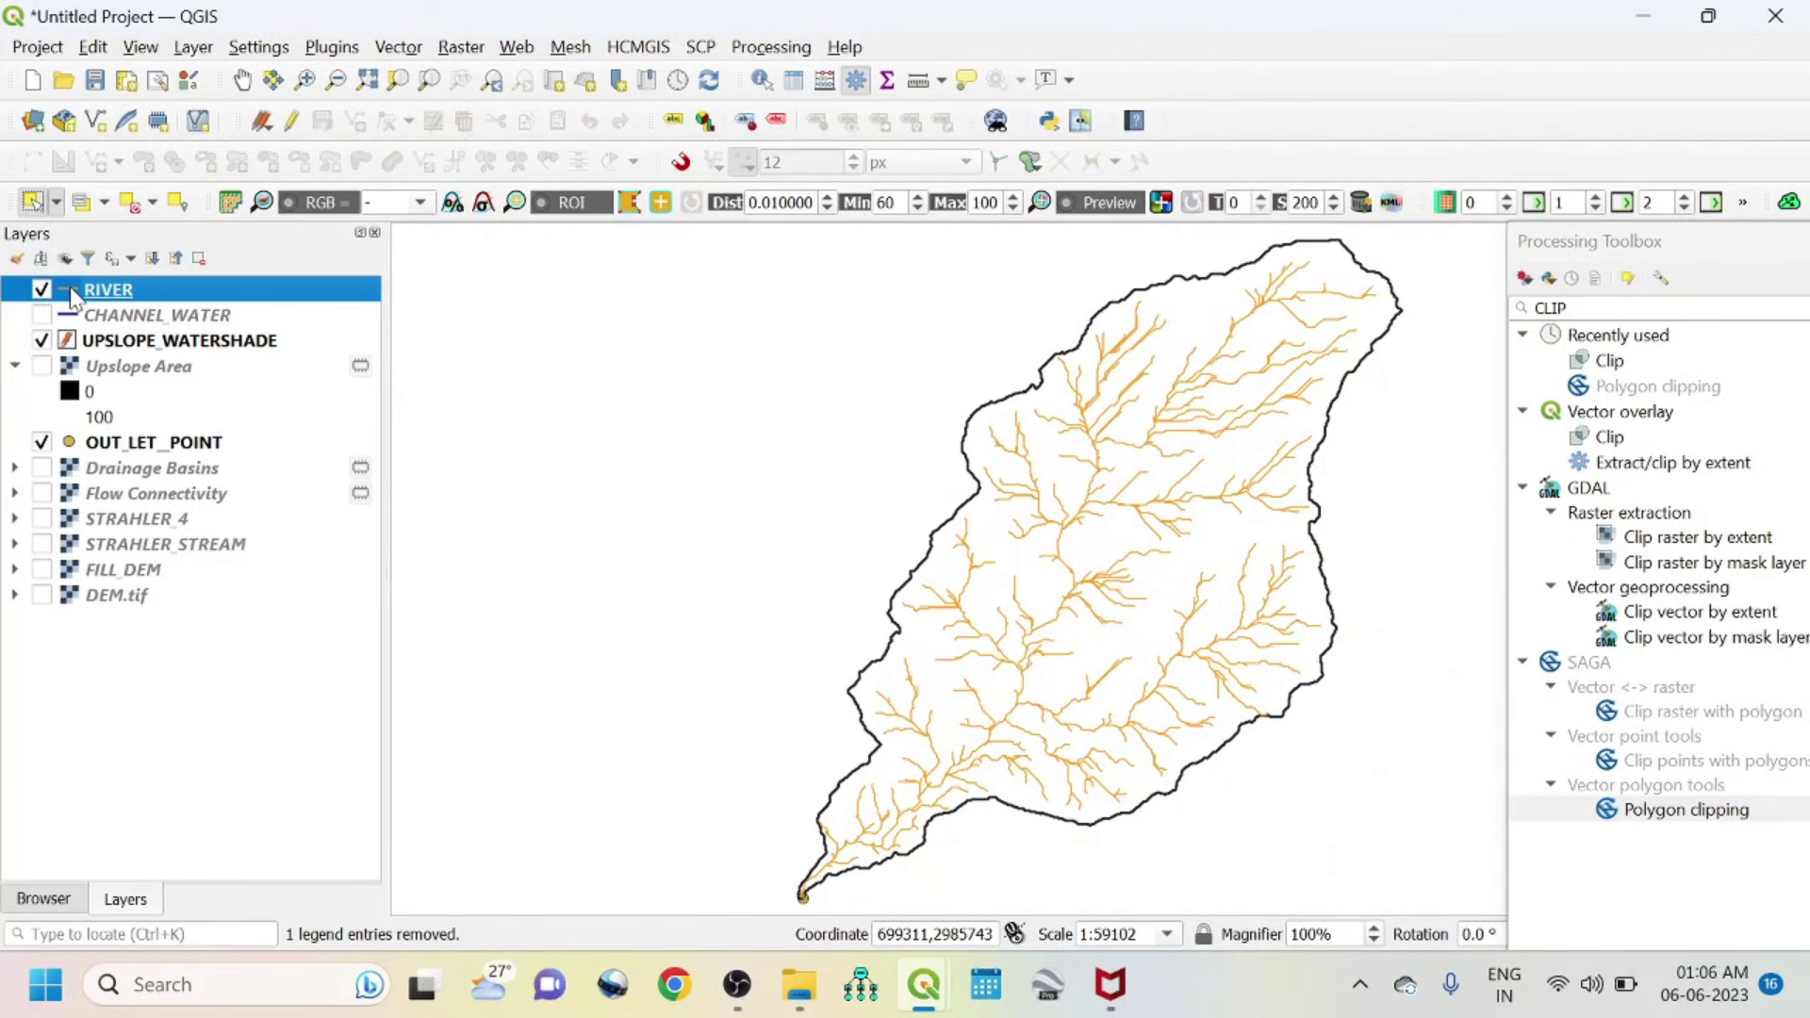
double_click(73, 296)
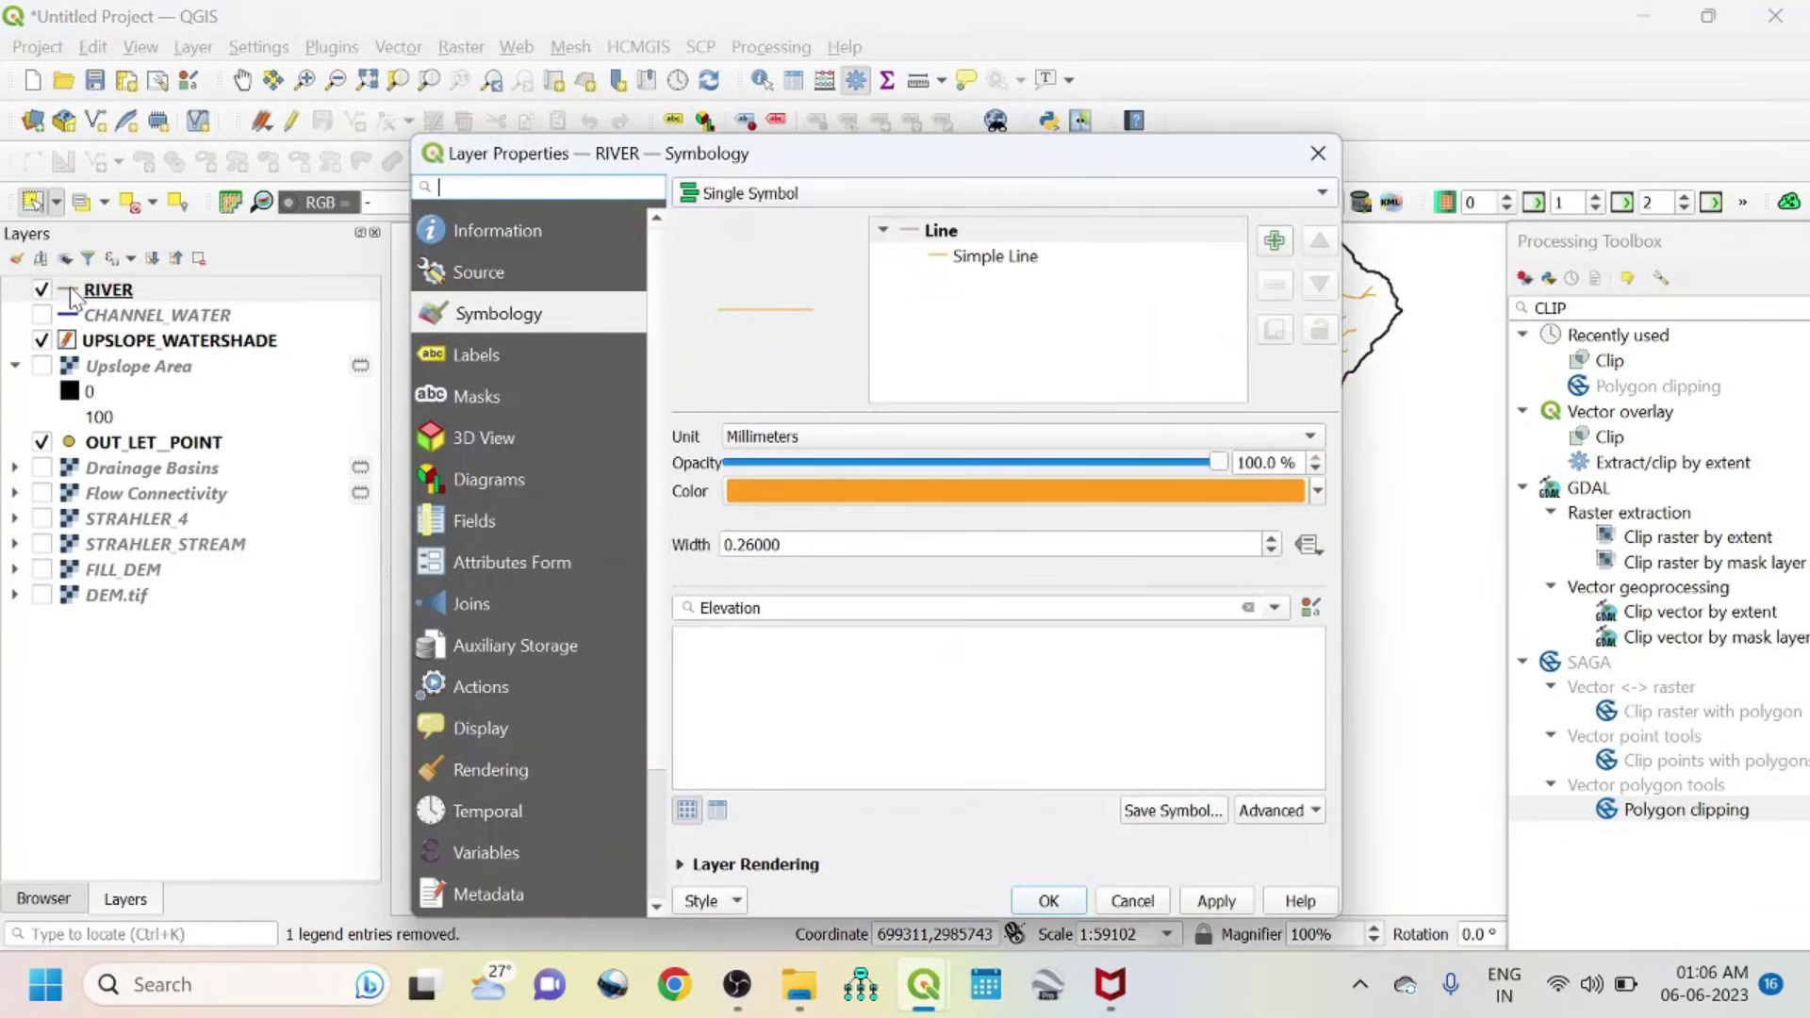
click(938, 262)
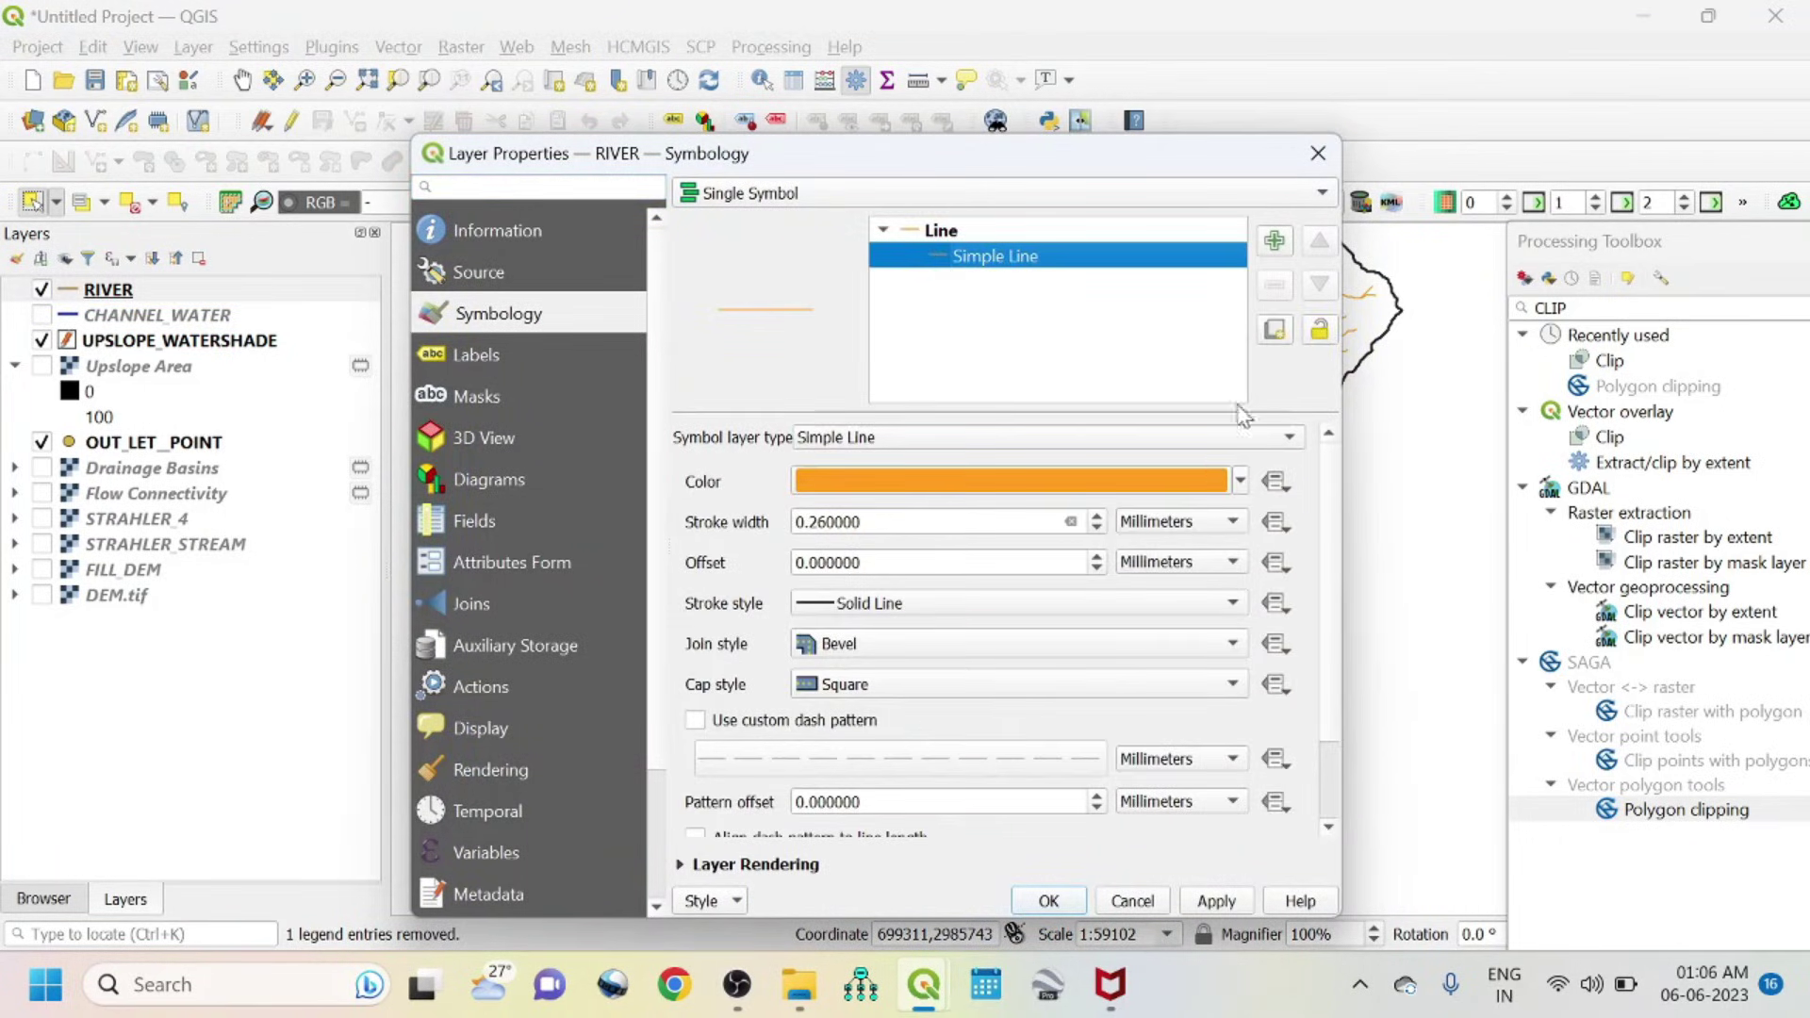
drag(1223, 164, 1045, 192)
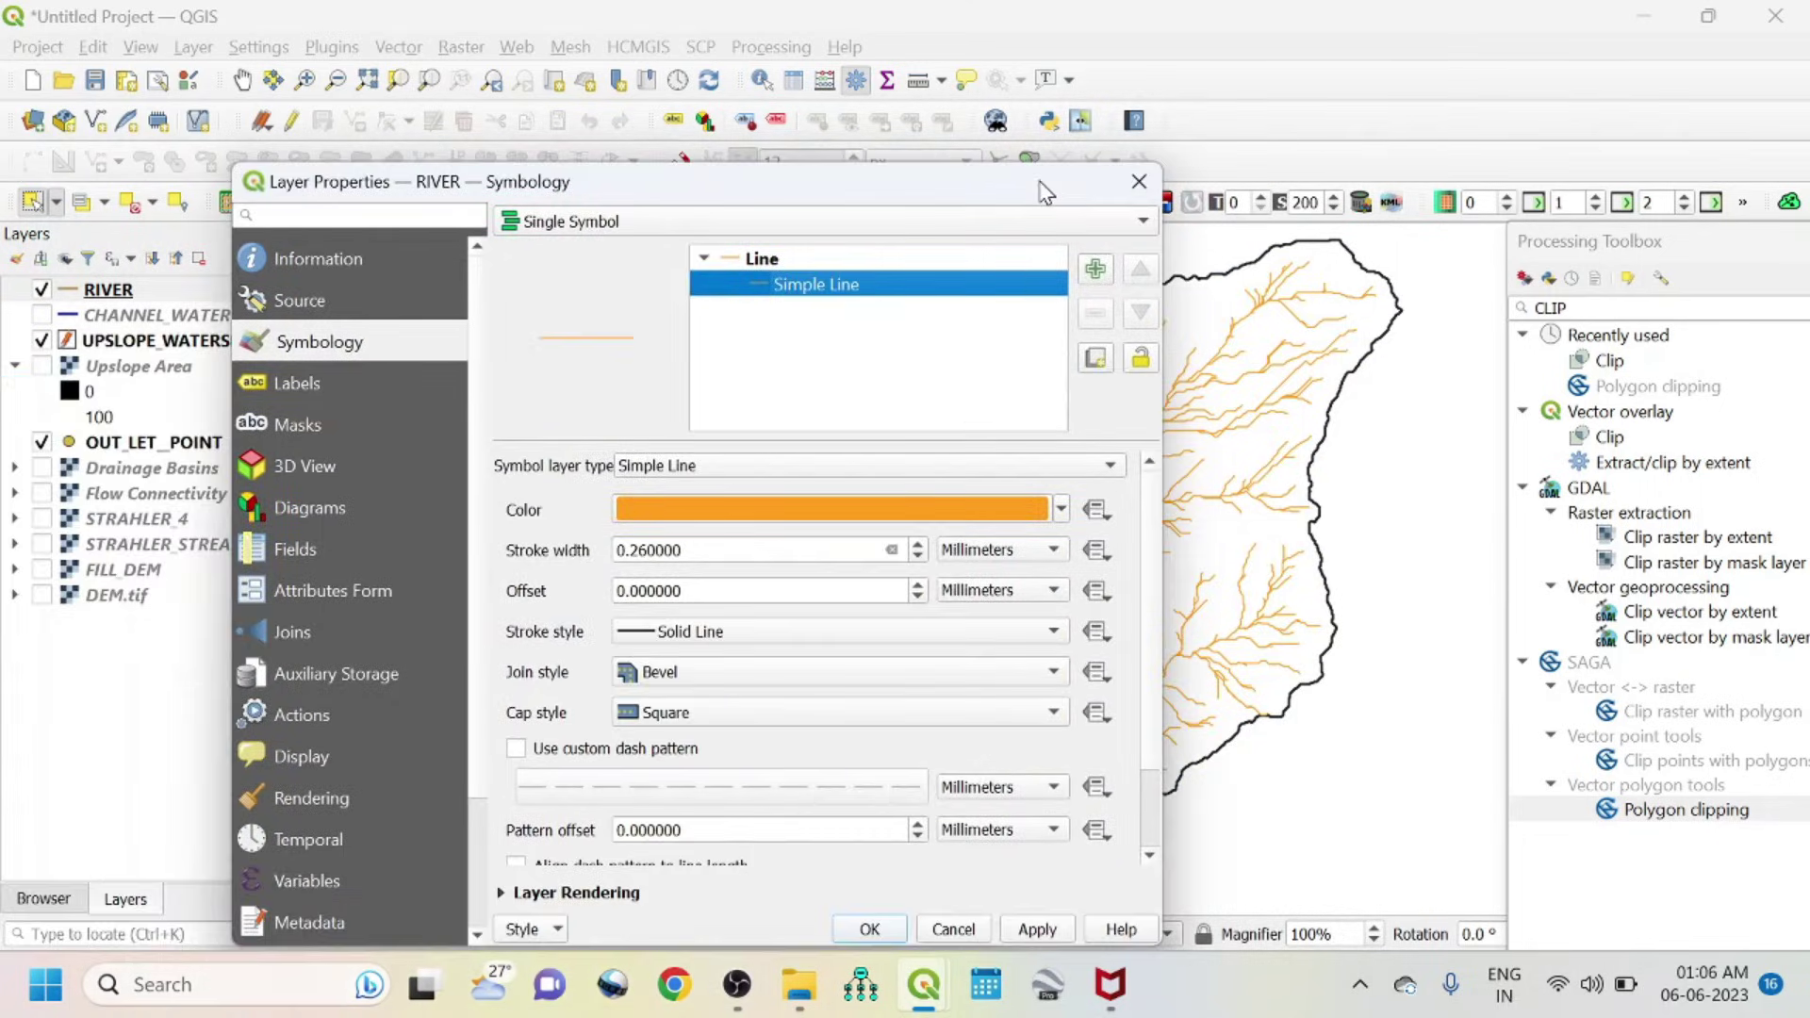
click(917, 545)
click(1036, 929)
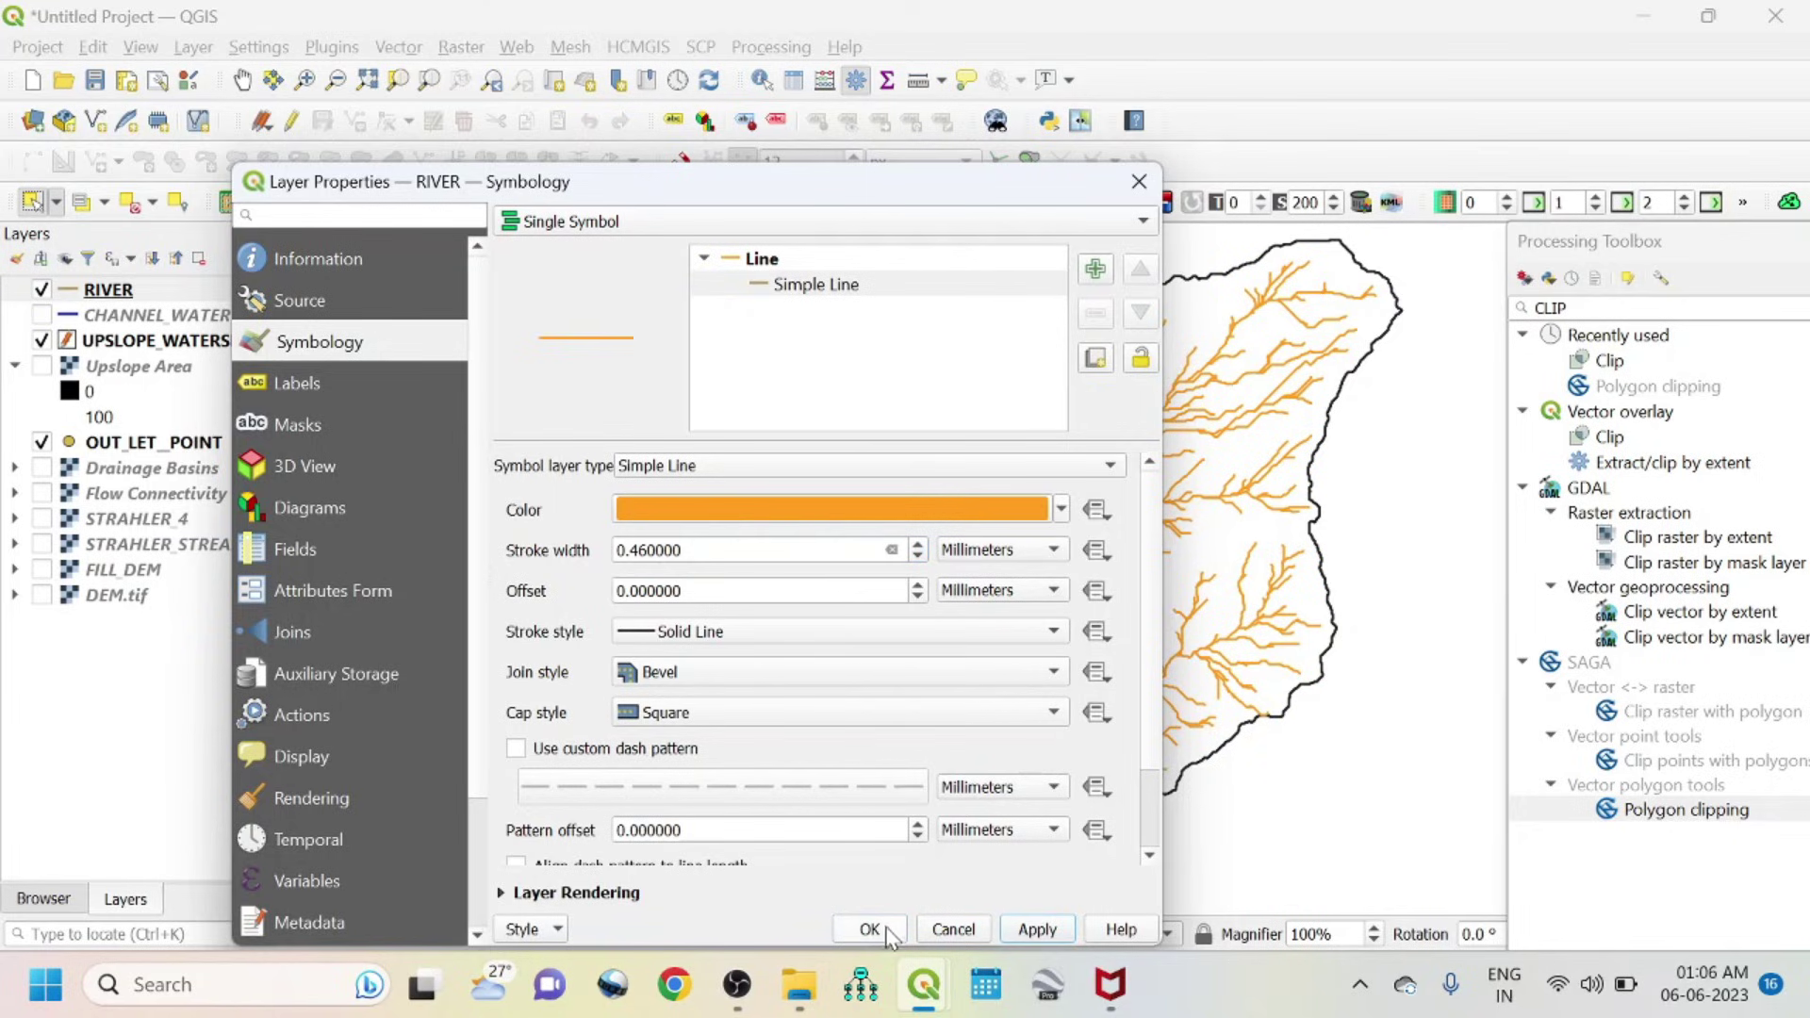
click(884, 928)
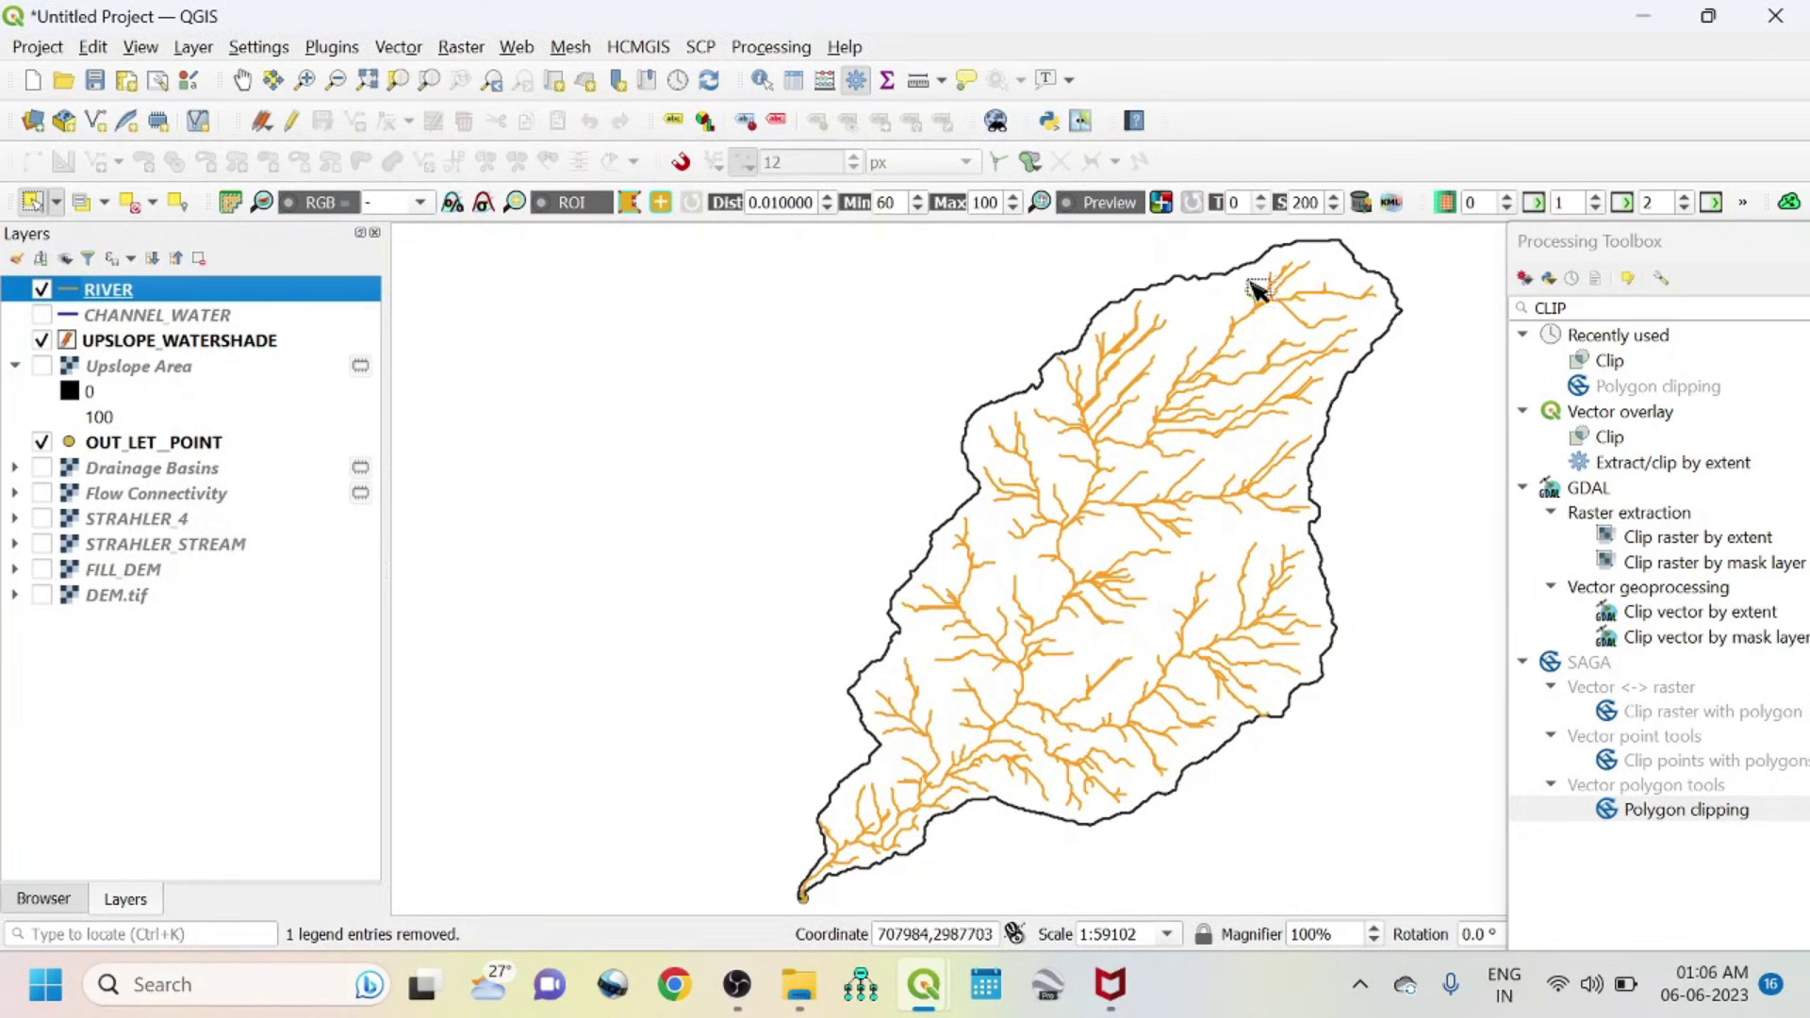
- Show DEM.tif, try clipping the raster with Clip Raster by Mask Layer, and remove the resulting Clipped (mask) layer
click(42, 596)
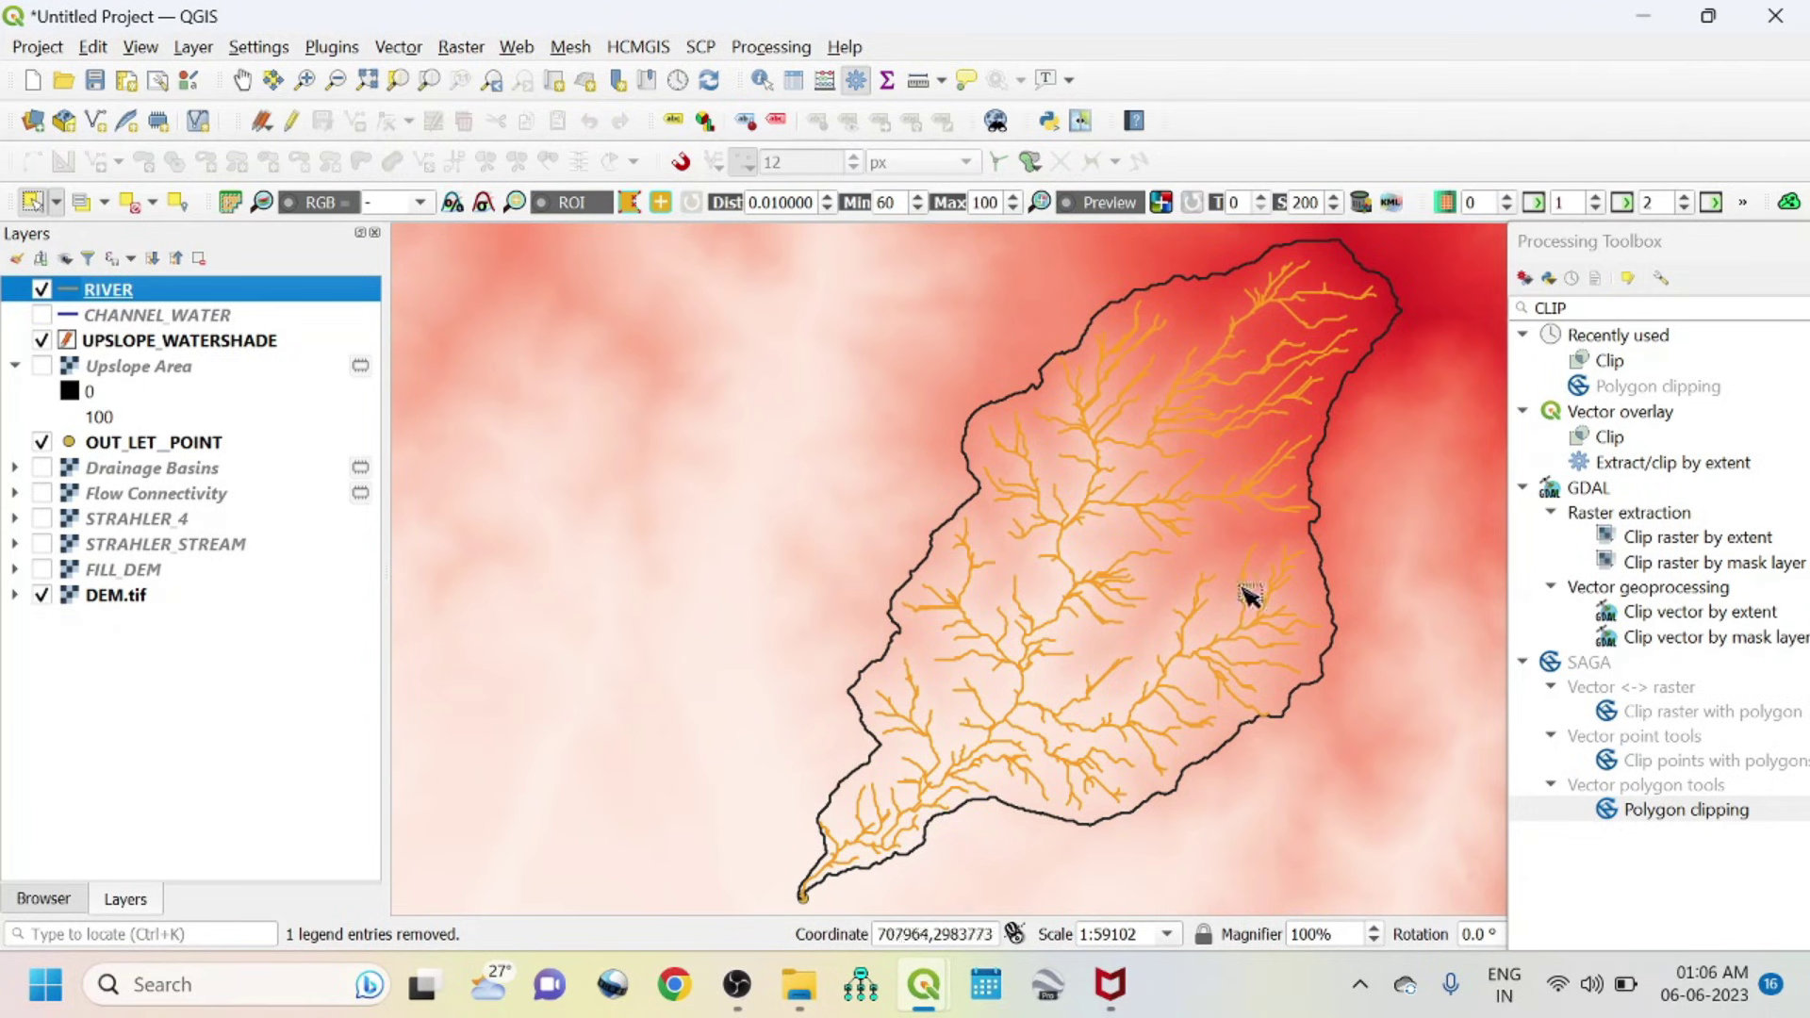
click(461, 46)
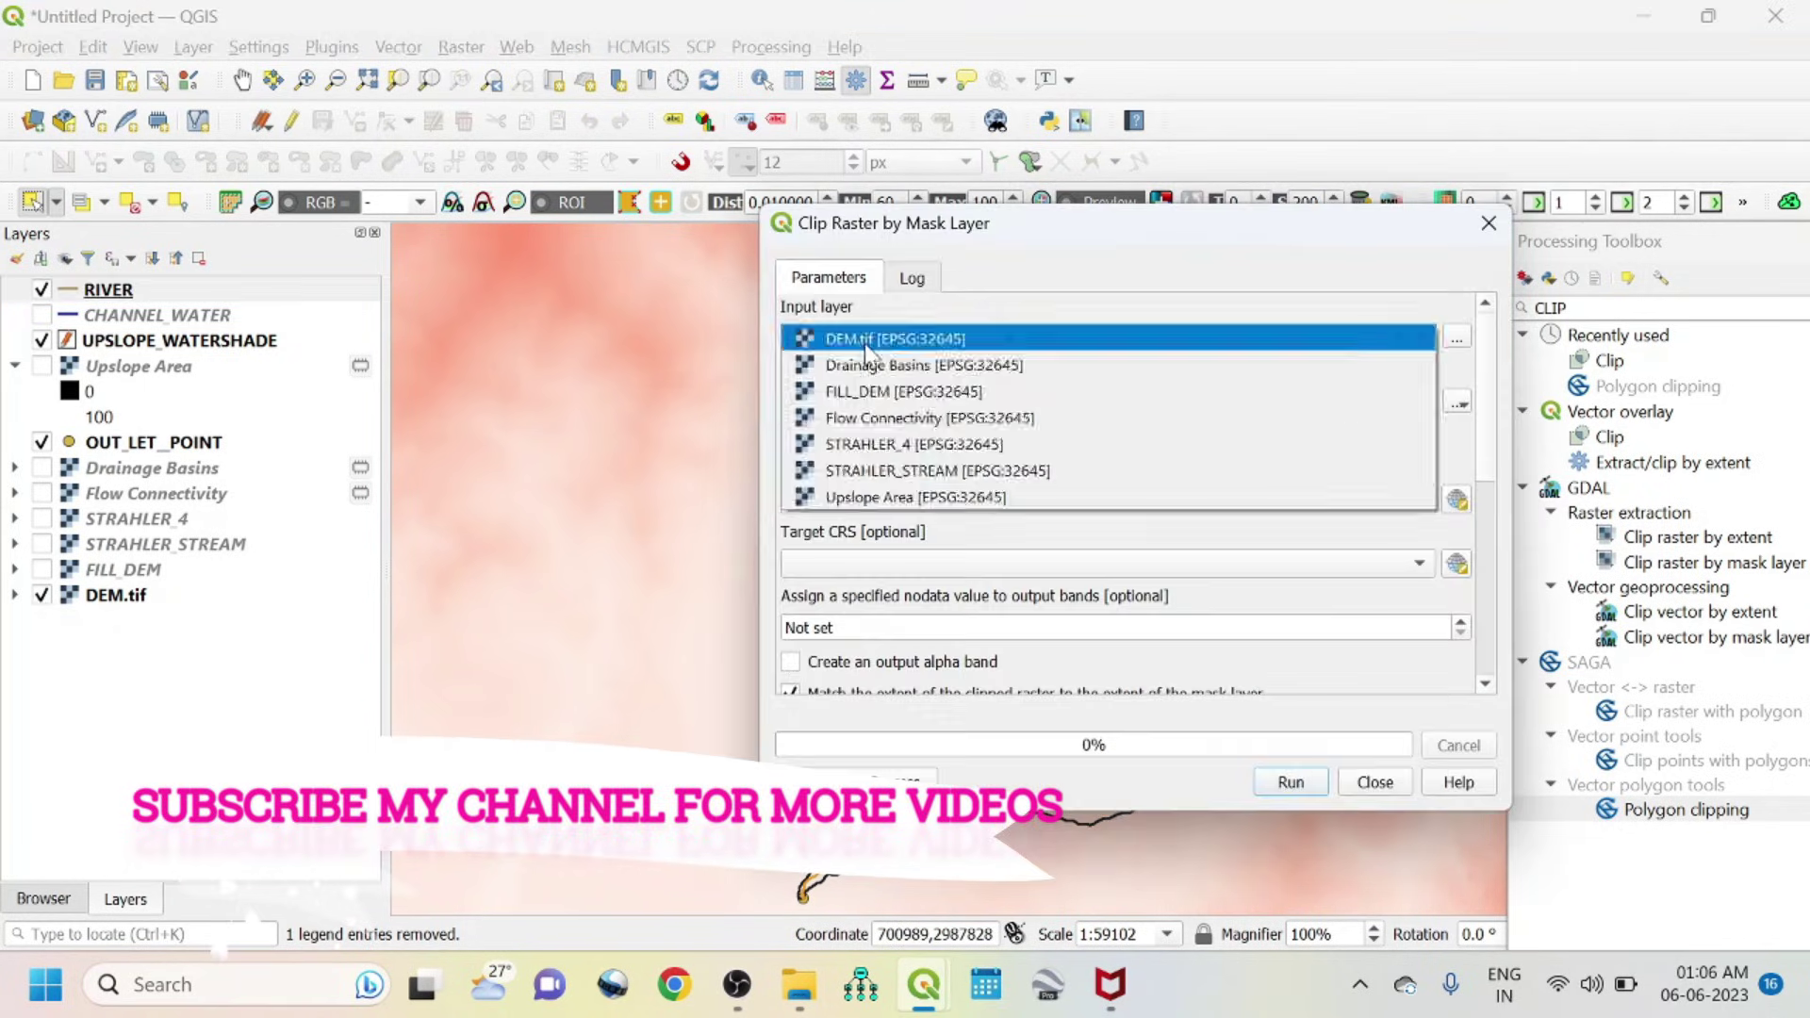
click(930, 384)
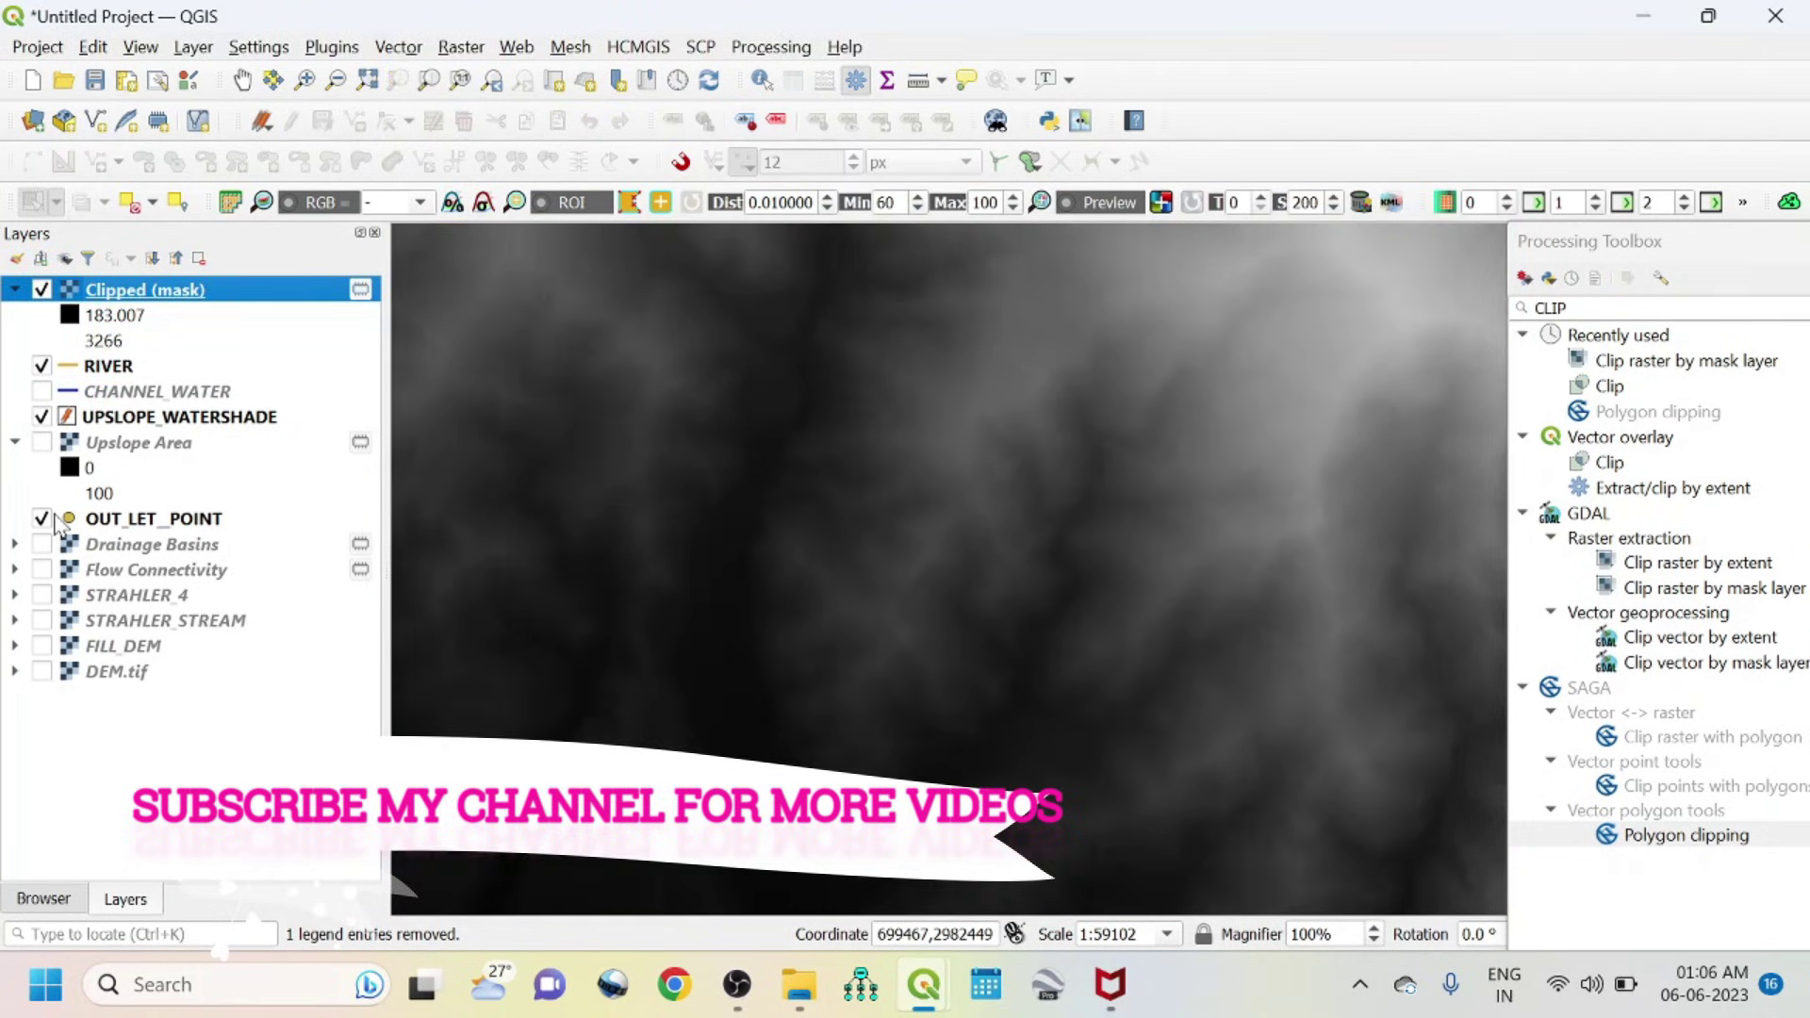
click(41, 289)
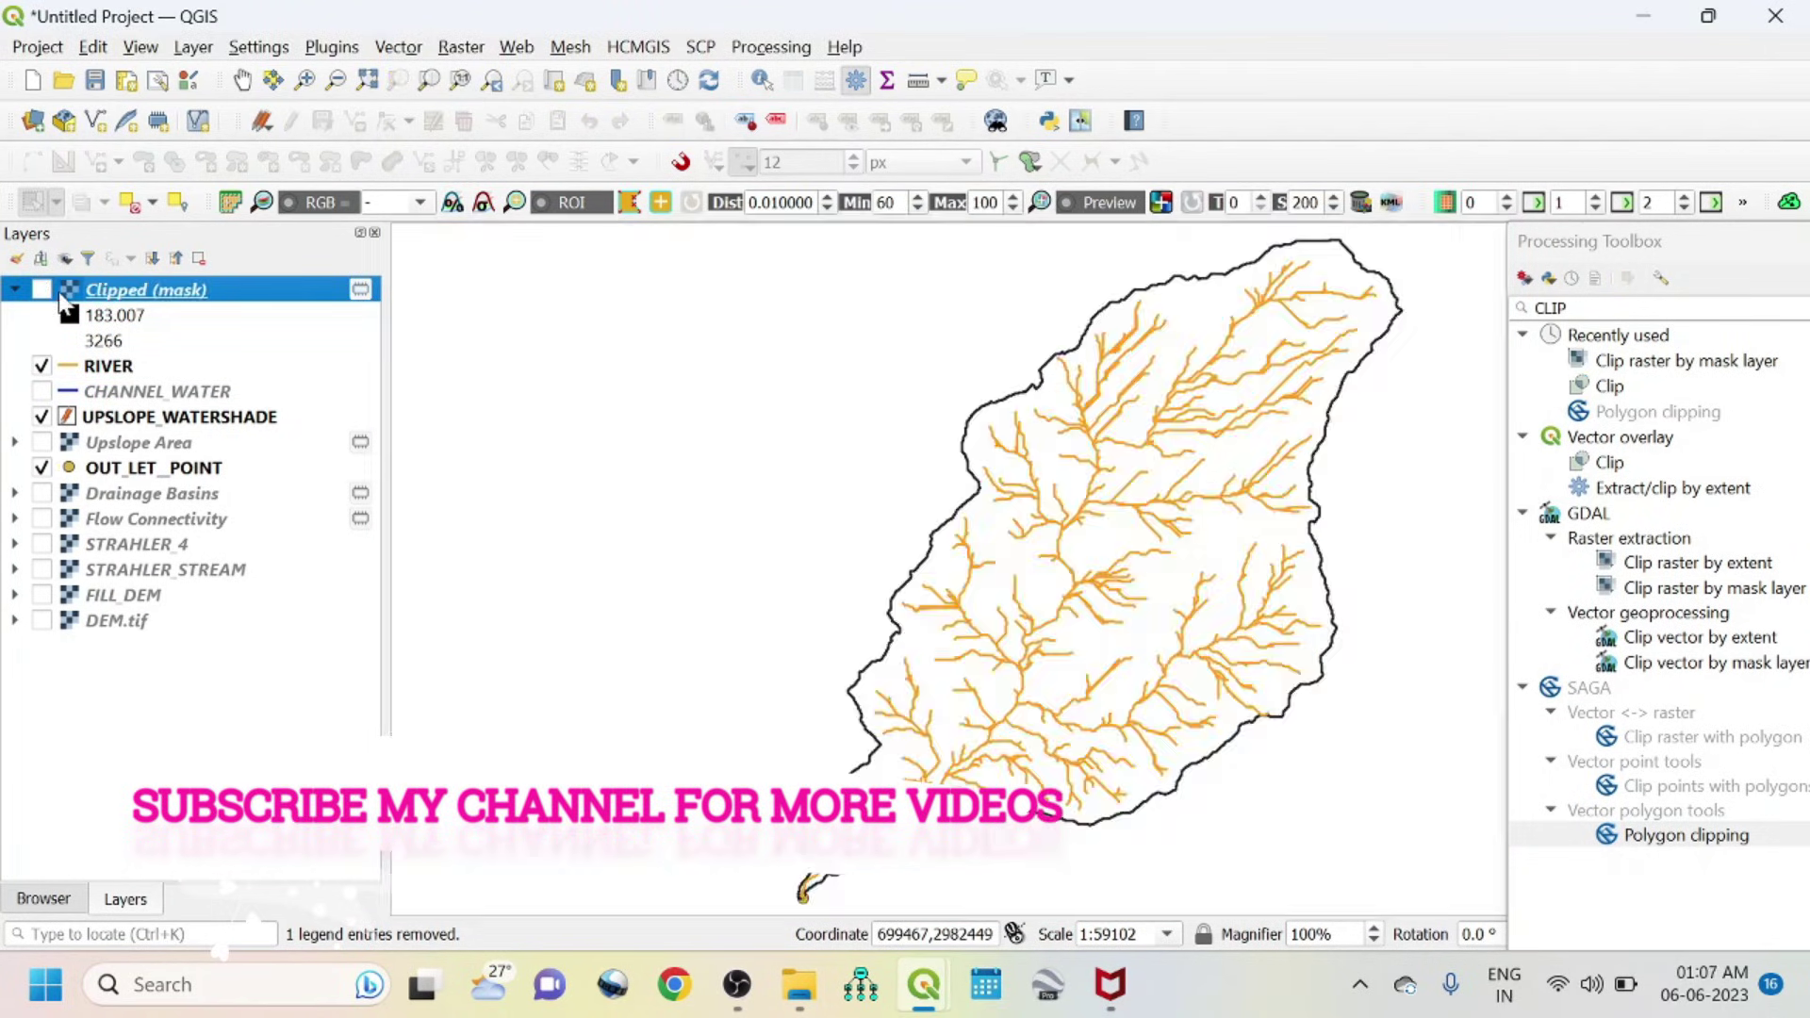
key(ctrl+d)
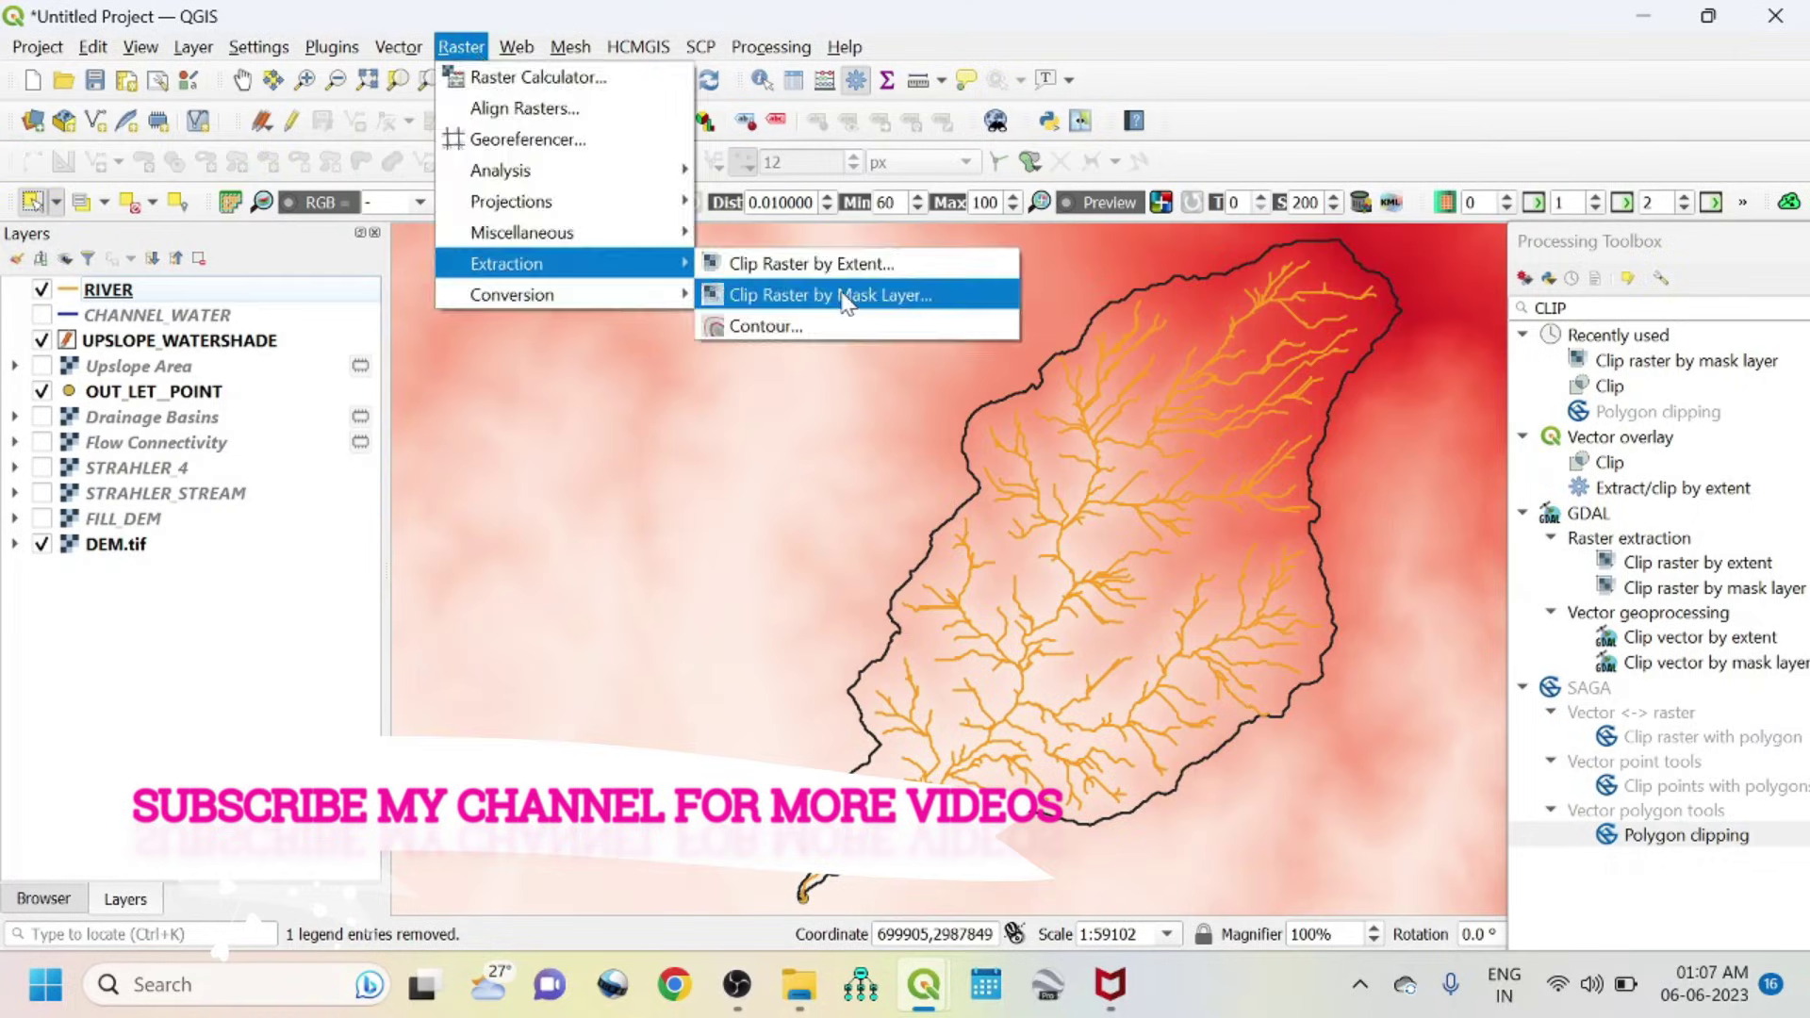
- Try Clip Raster by Mask Layer again with the output file named DEM1
click(872, 291)
scroll(894, 358, down, 10)
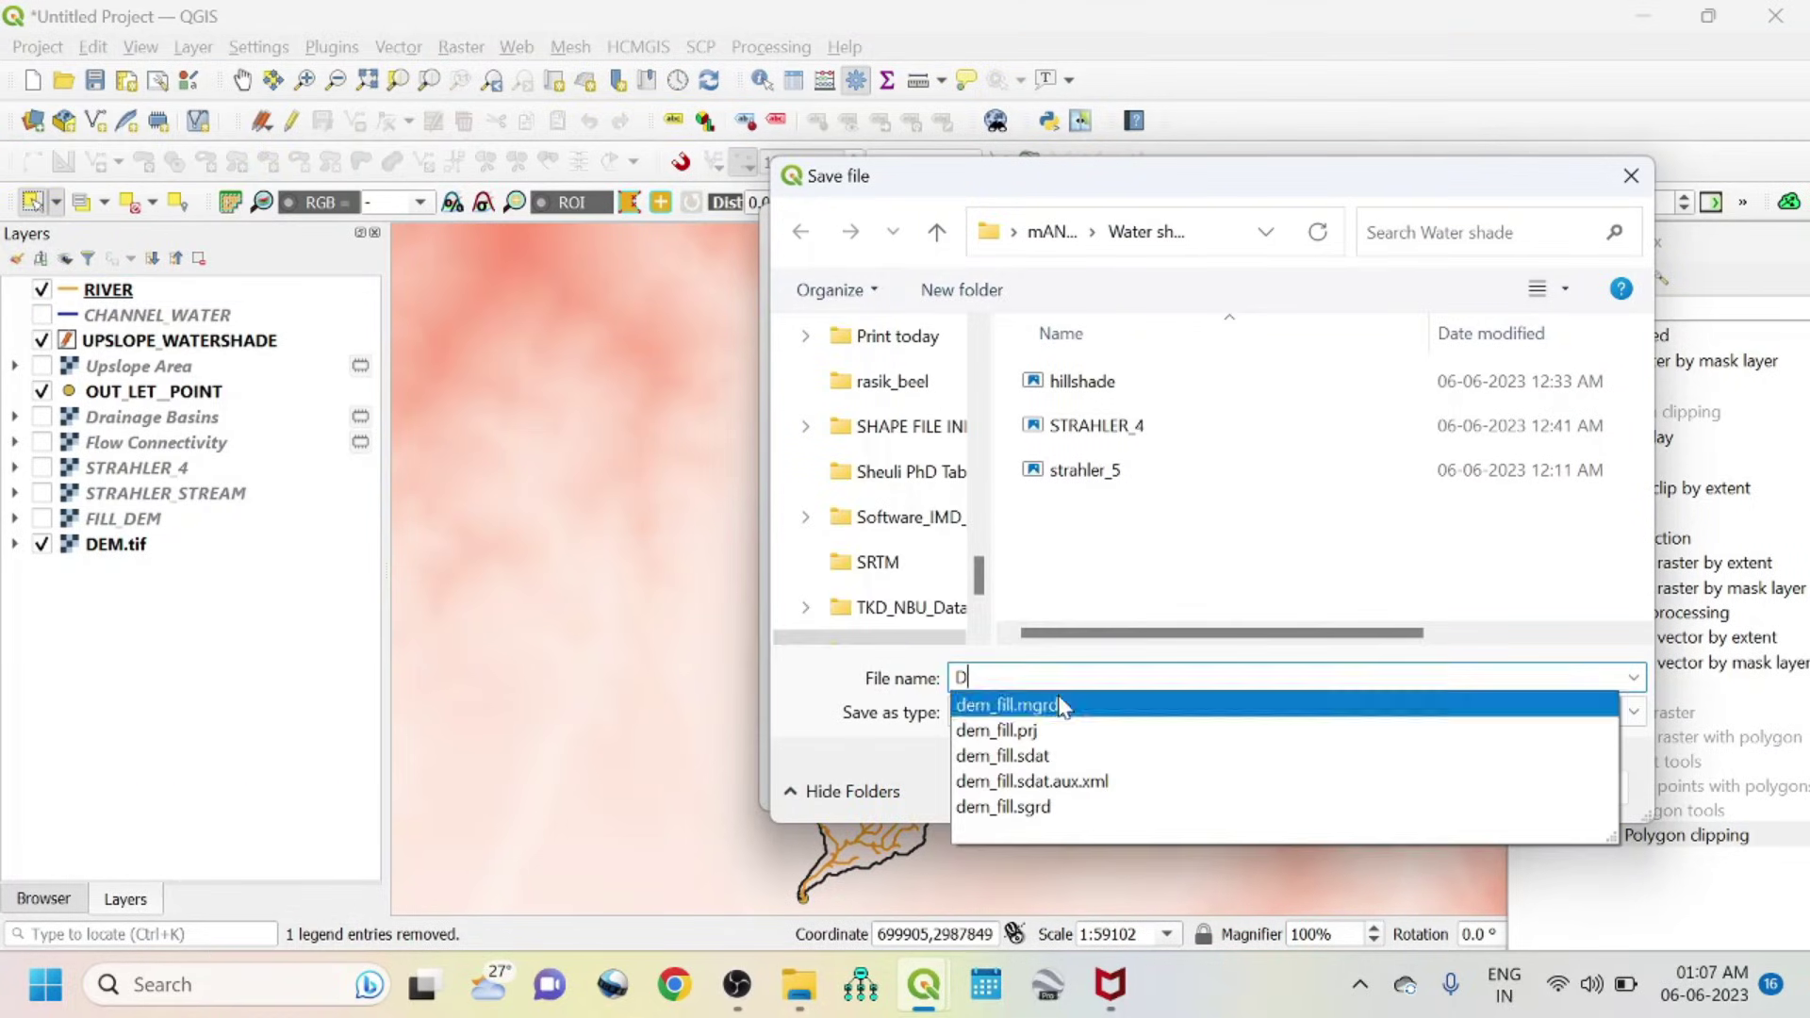
text(EM1)
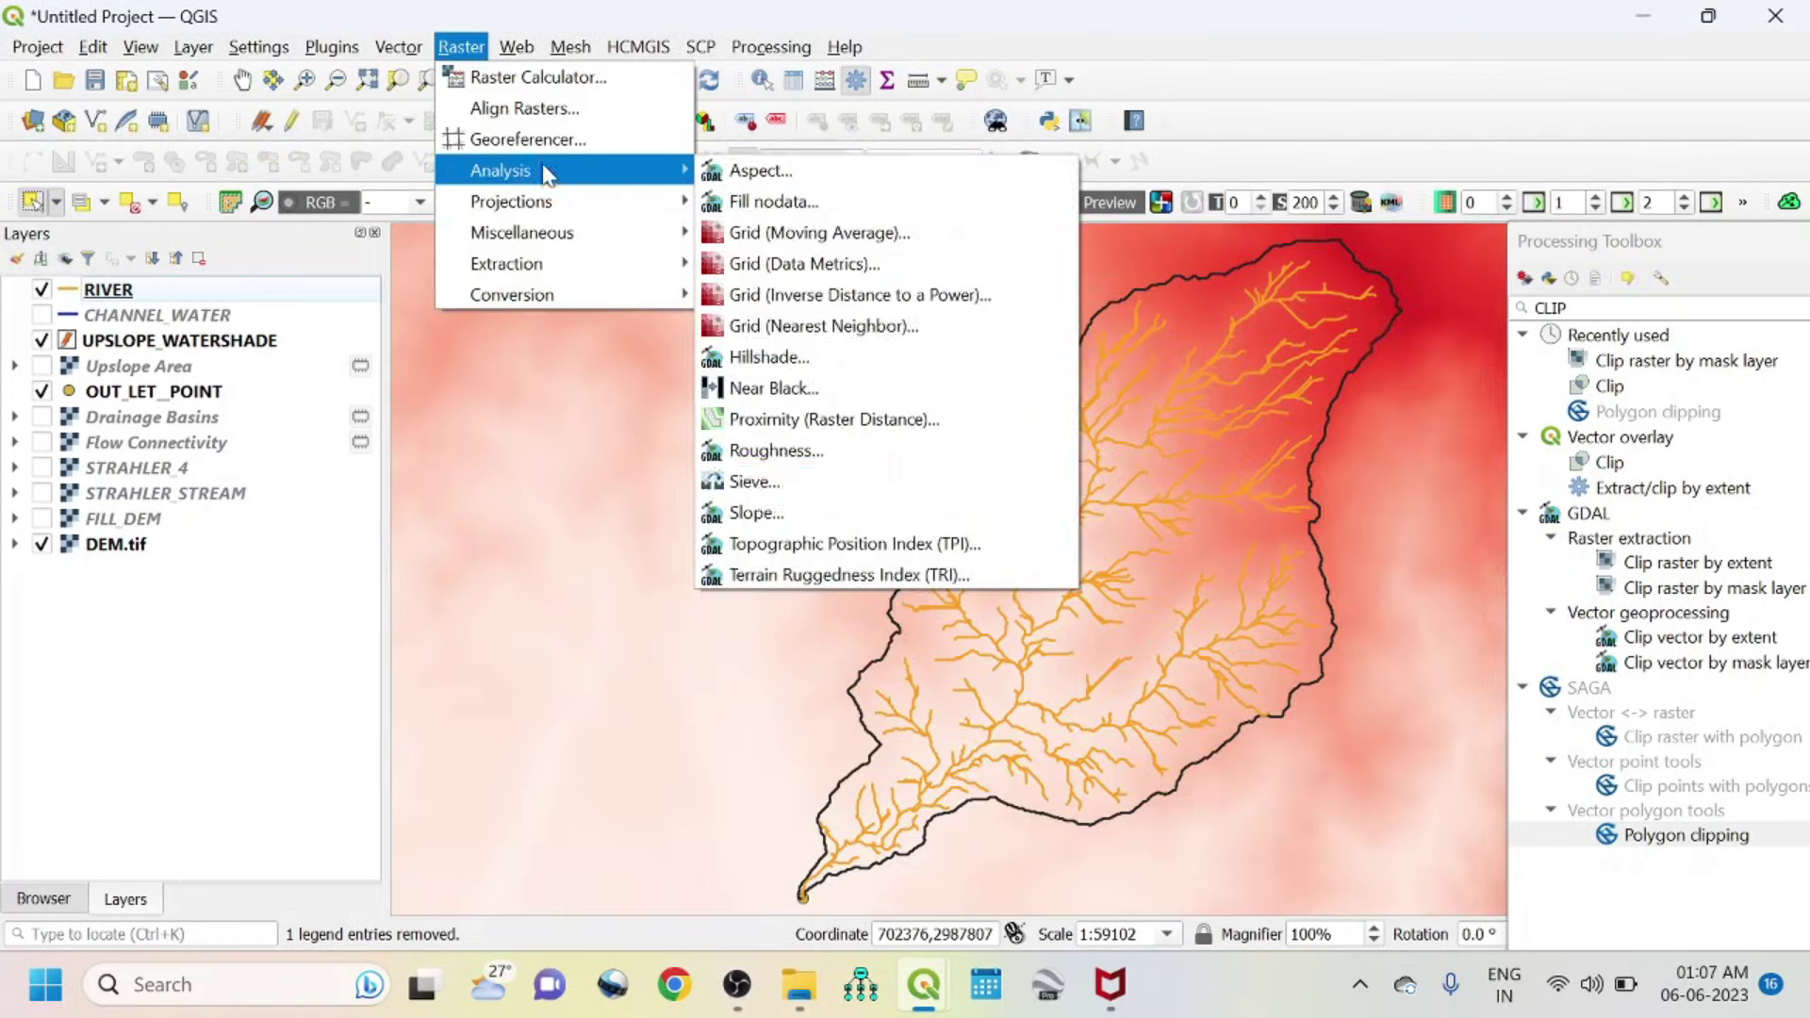
- Generate a hillshade raster from the DEM with the Hillshade analysis
click(647, 368)
click(1103, 338)
click(886, 352)
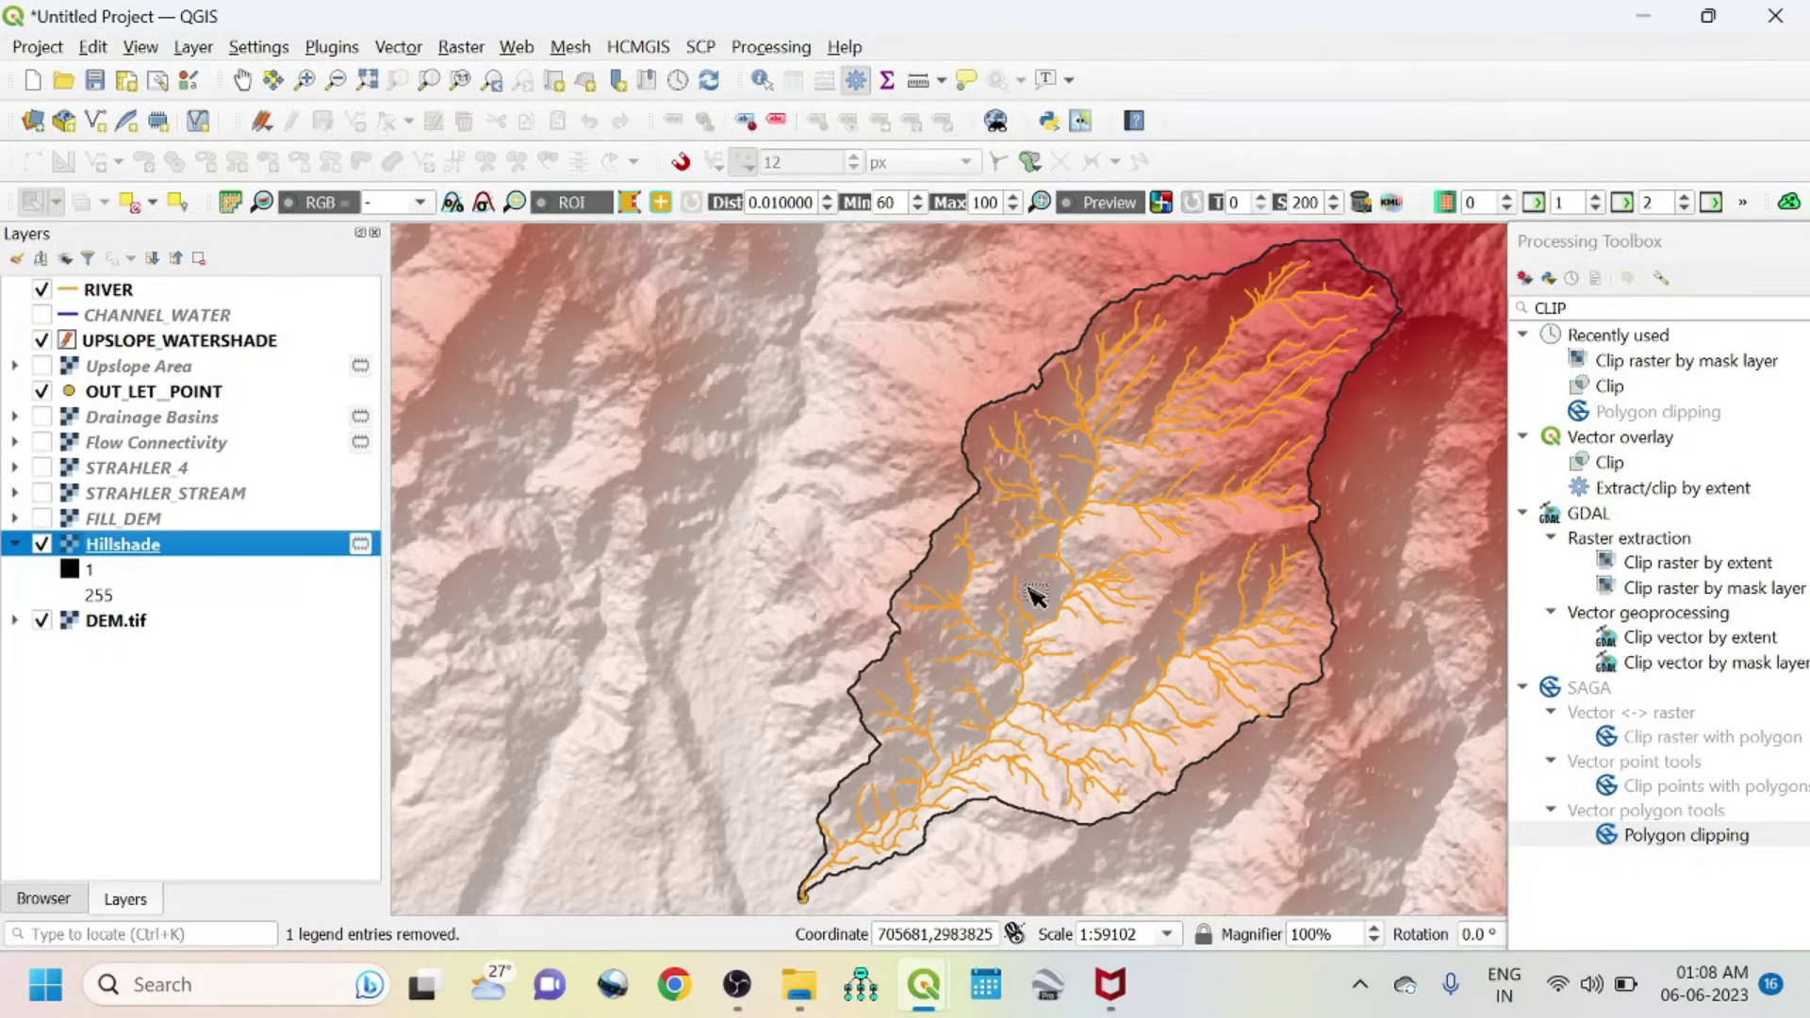
- Run Clip Raster by Mask Layer on the hillshade, saving it as ASPECT.tif, and hide the Hillshade and DEM.tif layers
click(42, 620)
click(41, 620)
text(AS)
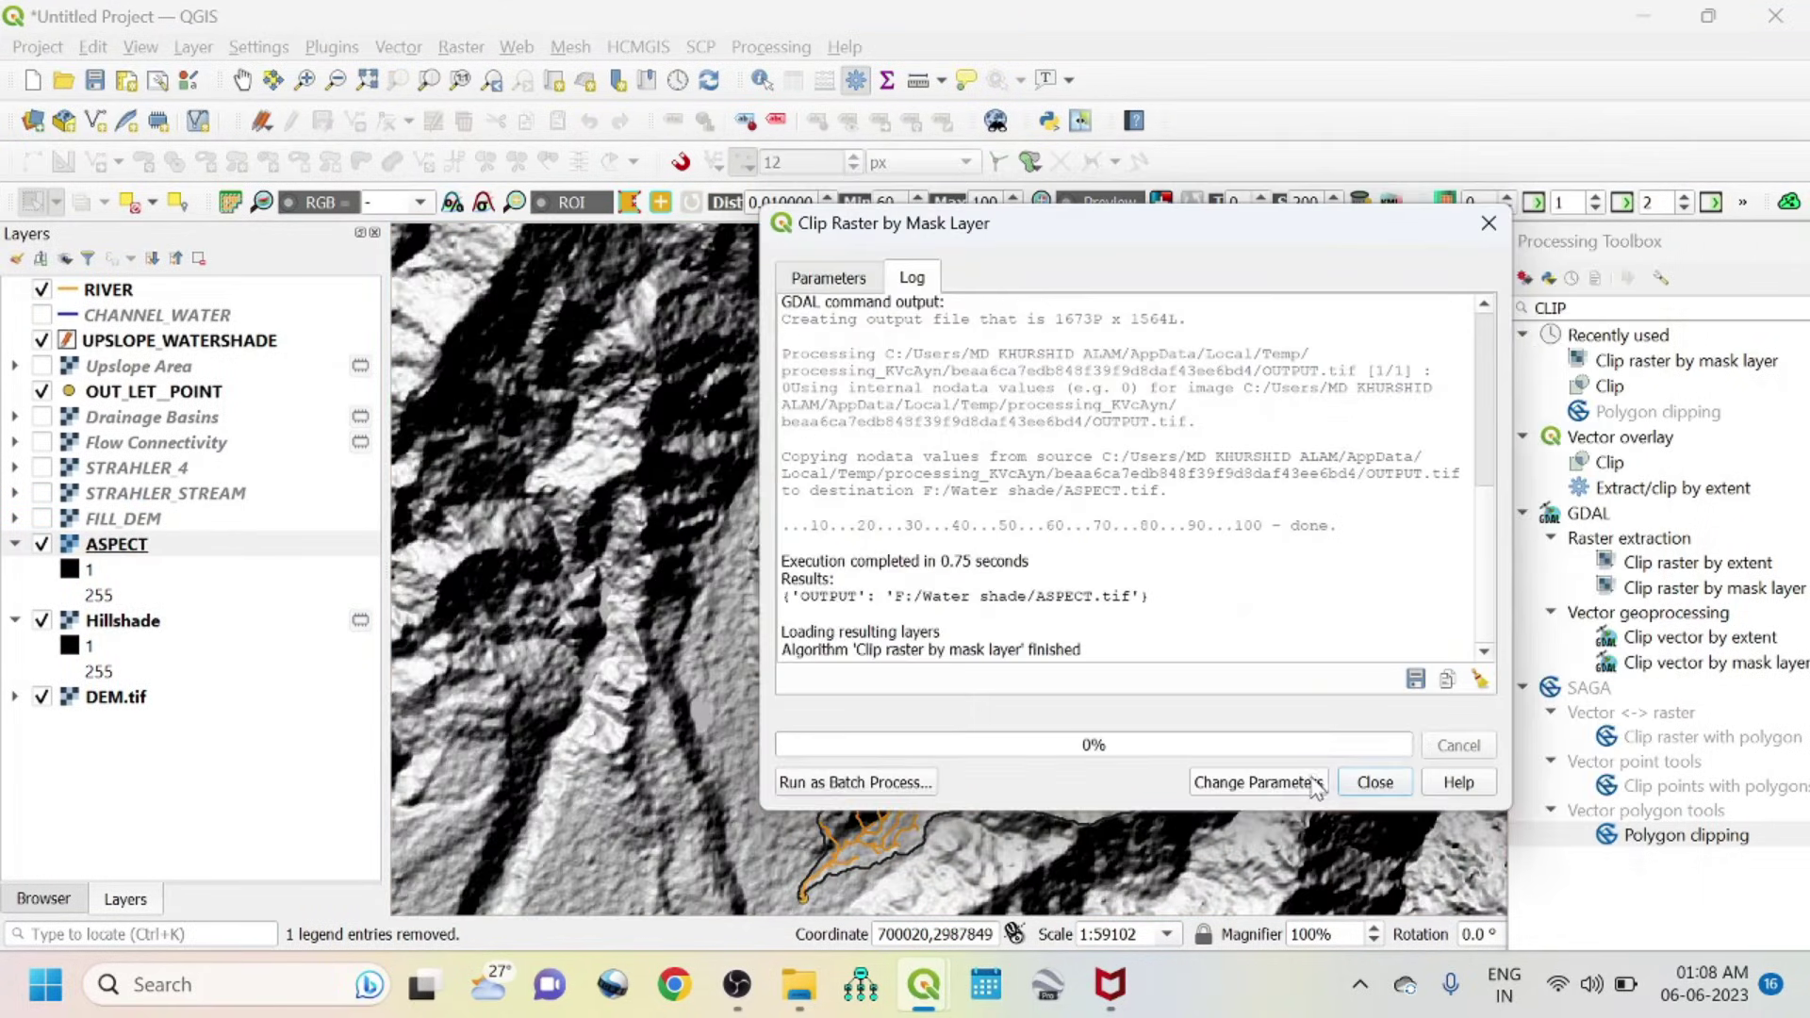
click(41, 697)
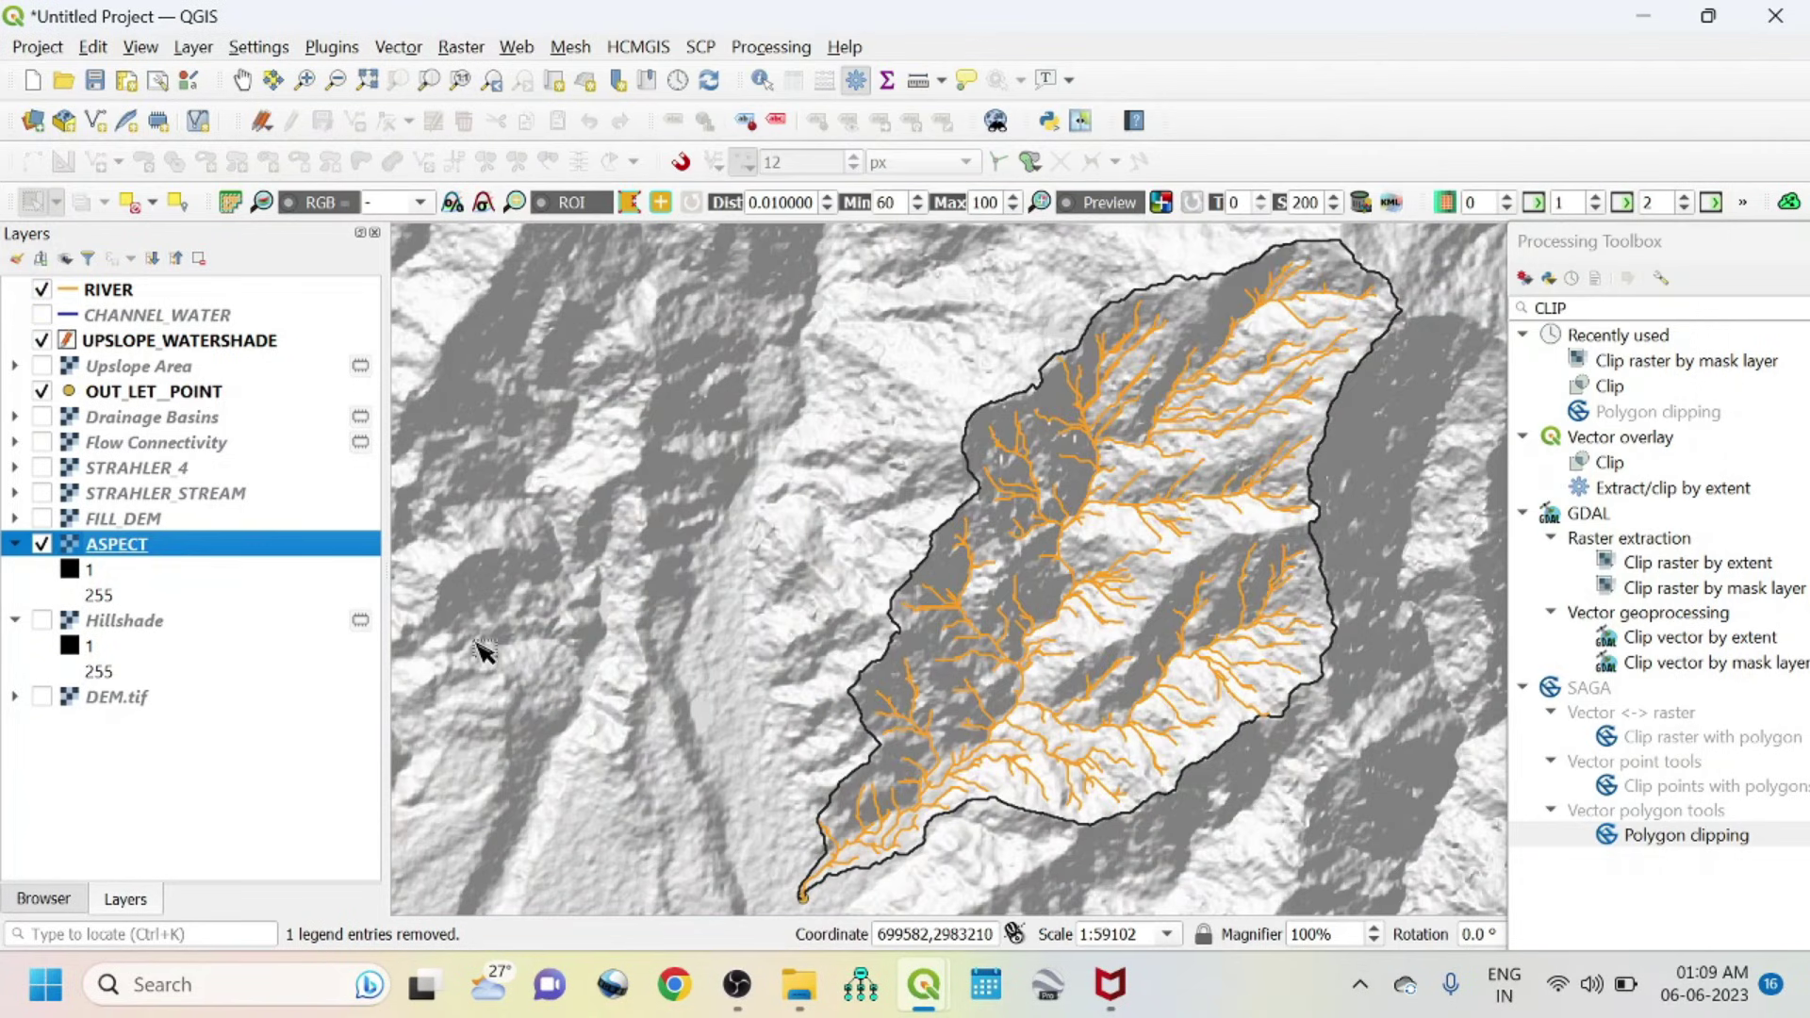
- Restyle the RIVER layer's simple line with a blue colour and a thicker stroke
double_click(108, 289)
click(808, 279)
click(864, 924)
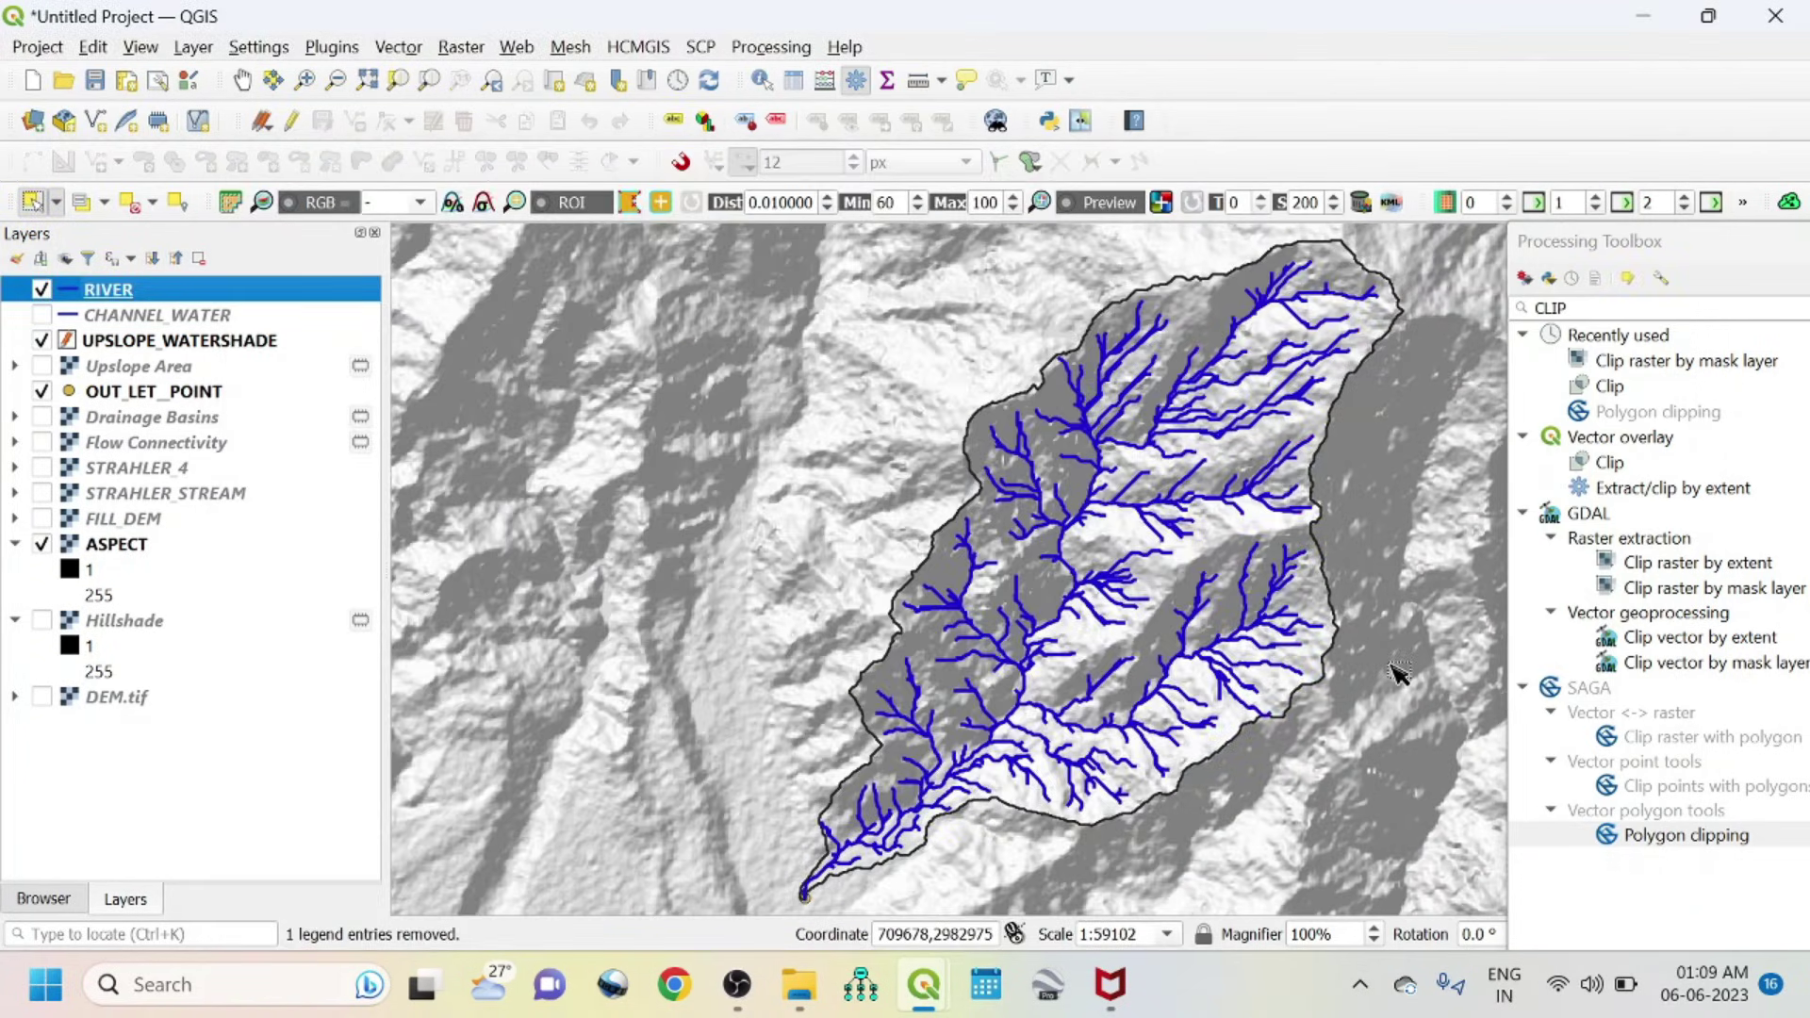